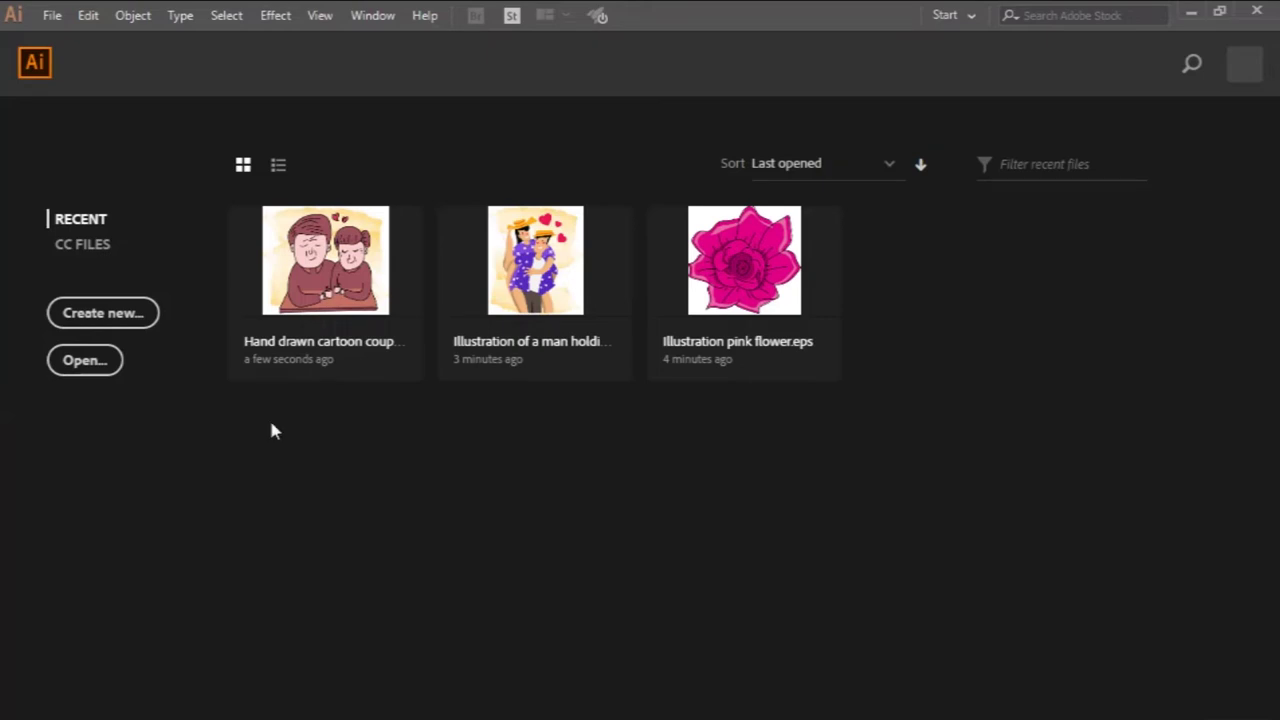
# - Create a 2000 × 2000 px document named 'Illustration realistic mobile phone with rocket'
pyautogui.click(50, 15)
pyautogui.click(66, 40)
pyautogui.hotkey('ctrl', 'n')
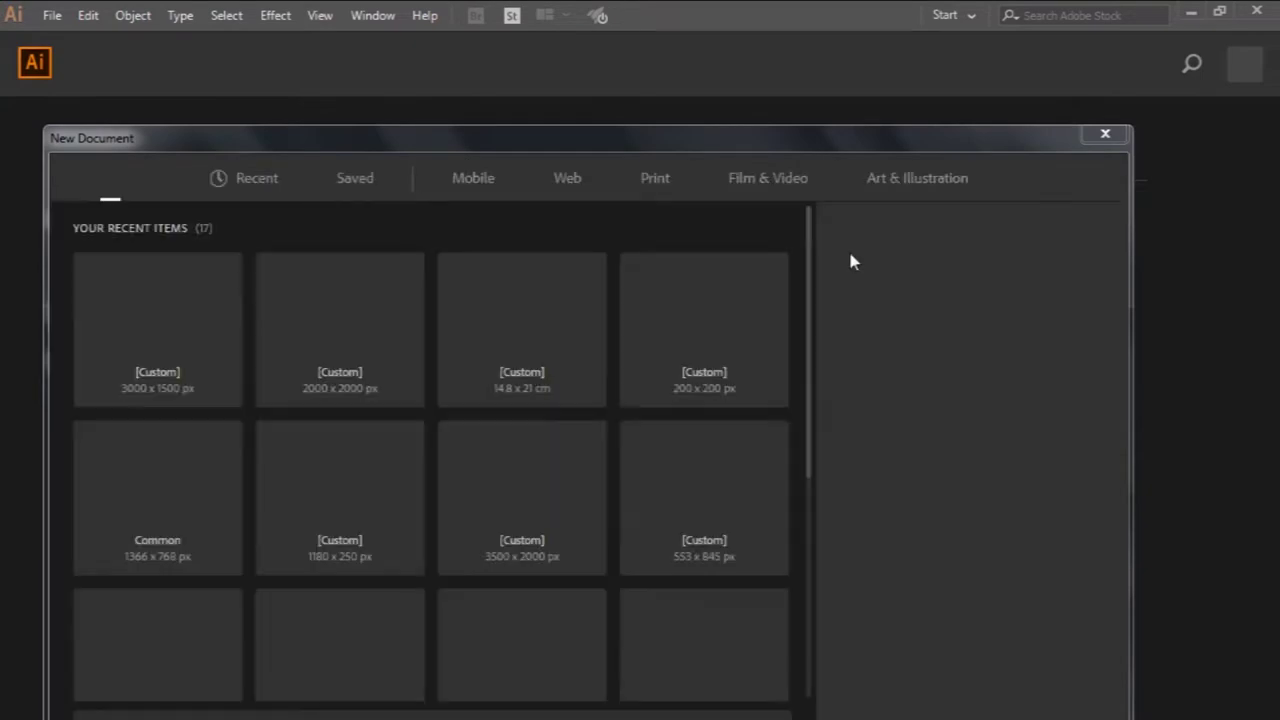
pyautogui.click(380, 330)
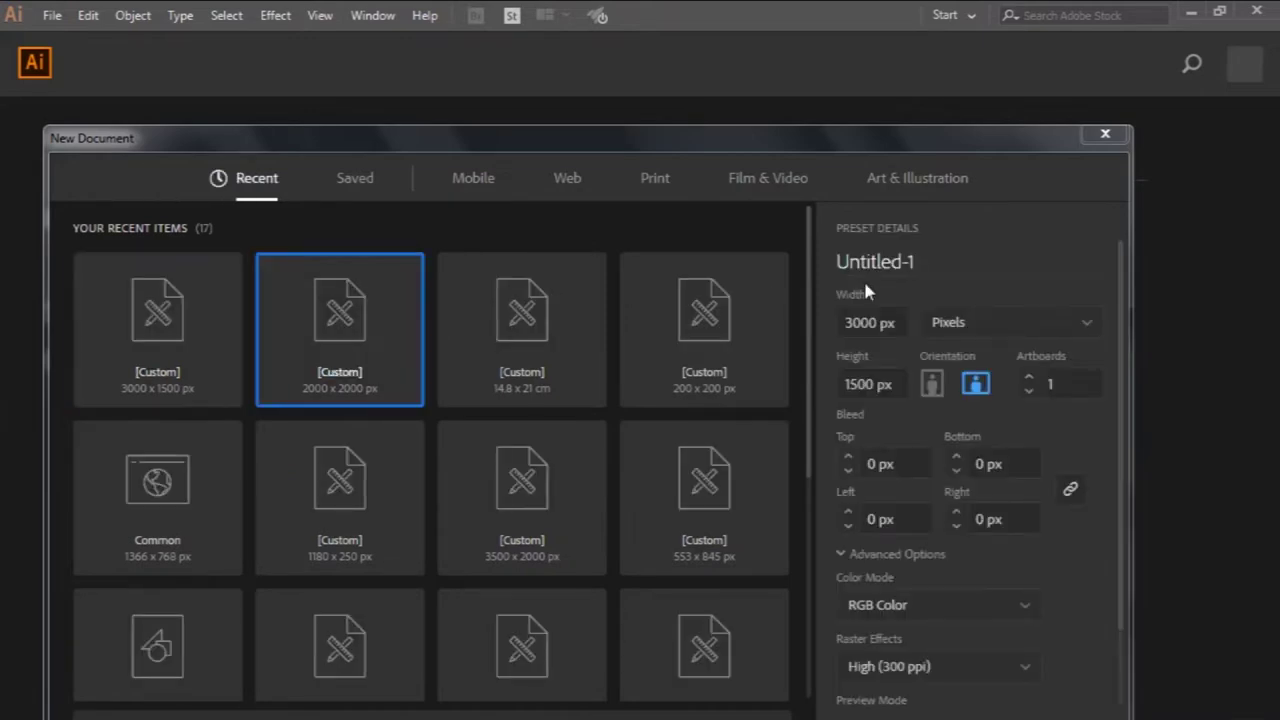
pyautogui.doubleClick(906, 260)
pyautogui.press('BackSpace')
pyautogui.write('Illustration real')
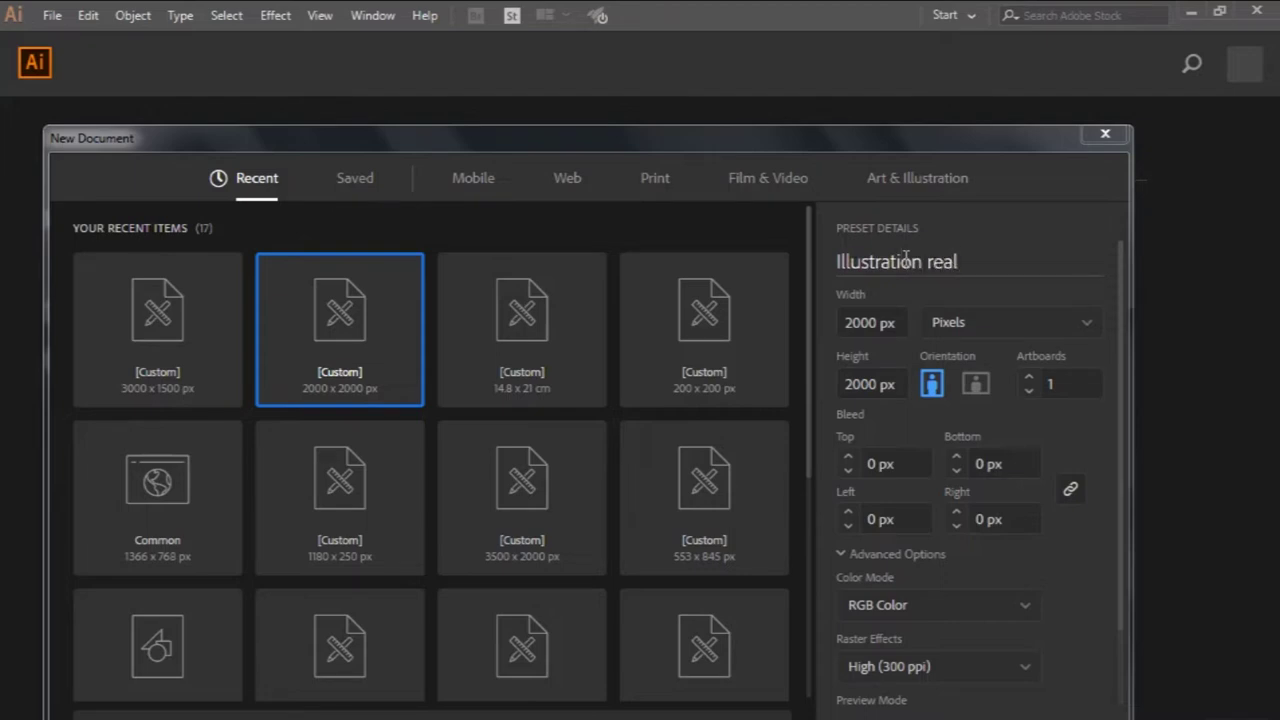
pyautogui.write('istic mobile phone with rocket')
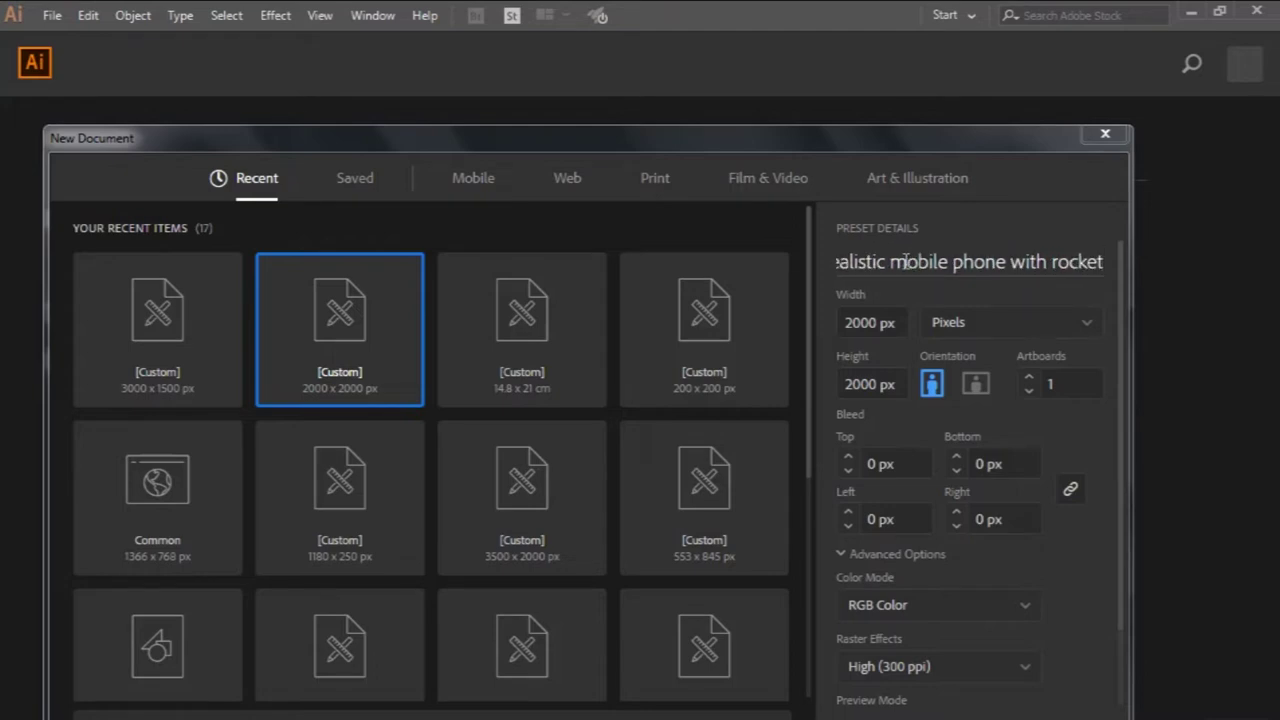
pyautogui.click(965, 715)
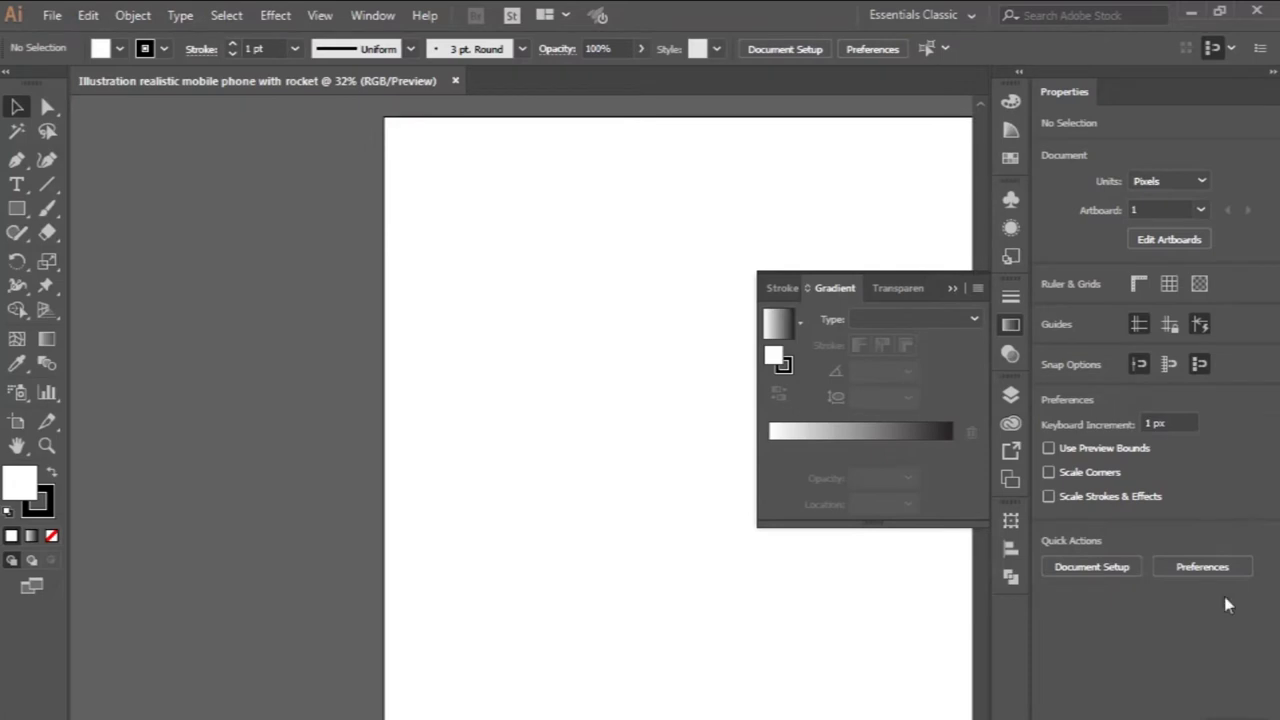
# - Draw a tall rectangle on the artboard for the phone body
pyautogui.click(951, 288)
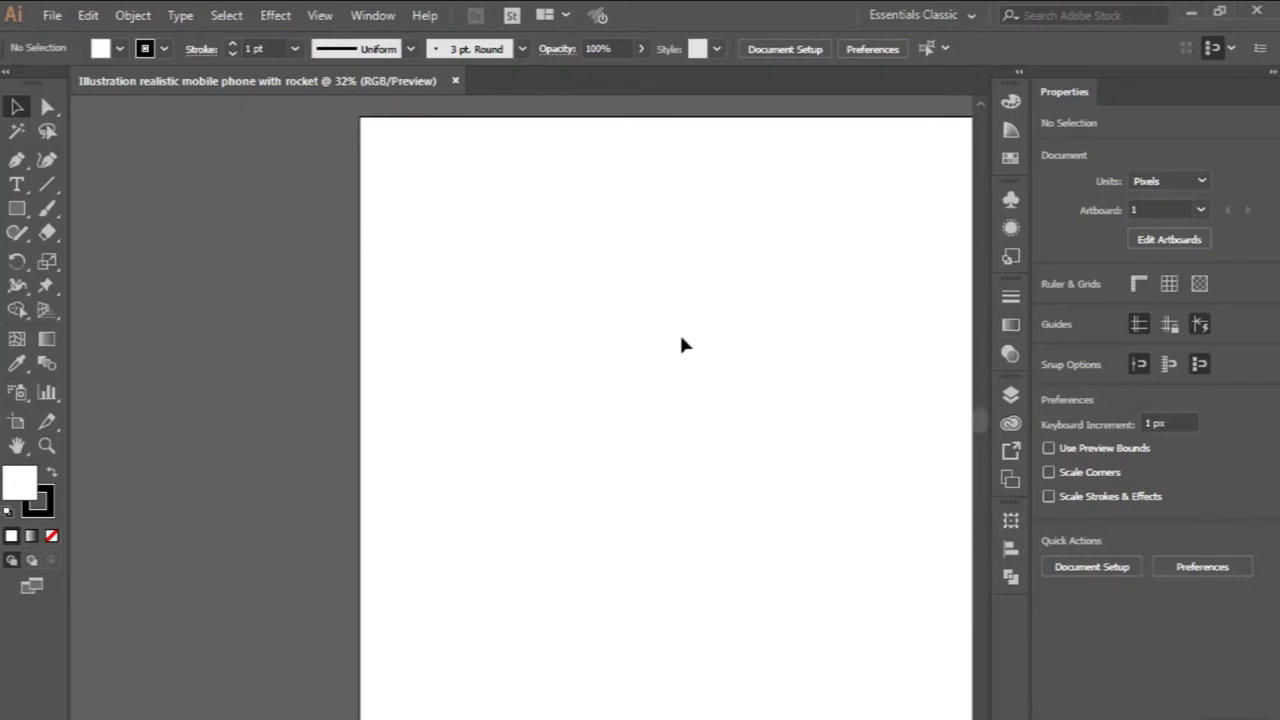
pyautogui.hscroll(1, 680, 344)
pyautogui.scroll(-1, 680, 344)
pyautogui.hscroll(1, 680, 344)
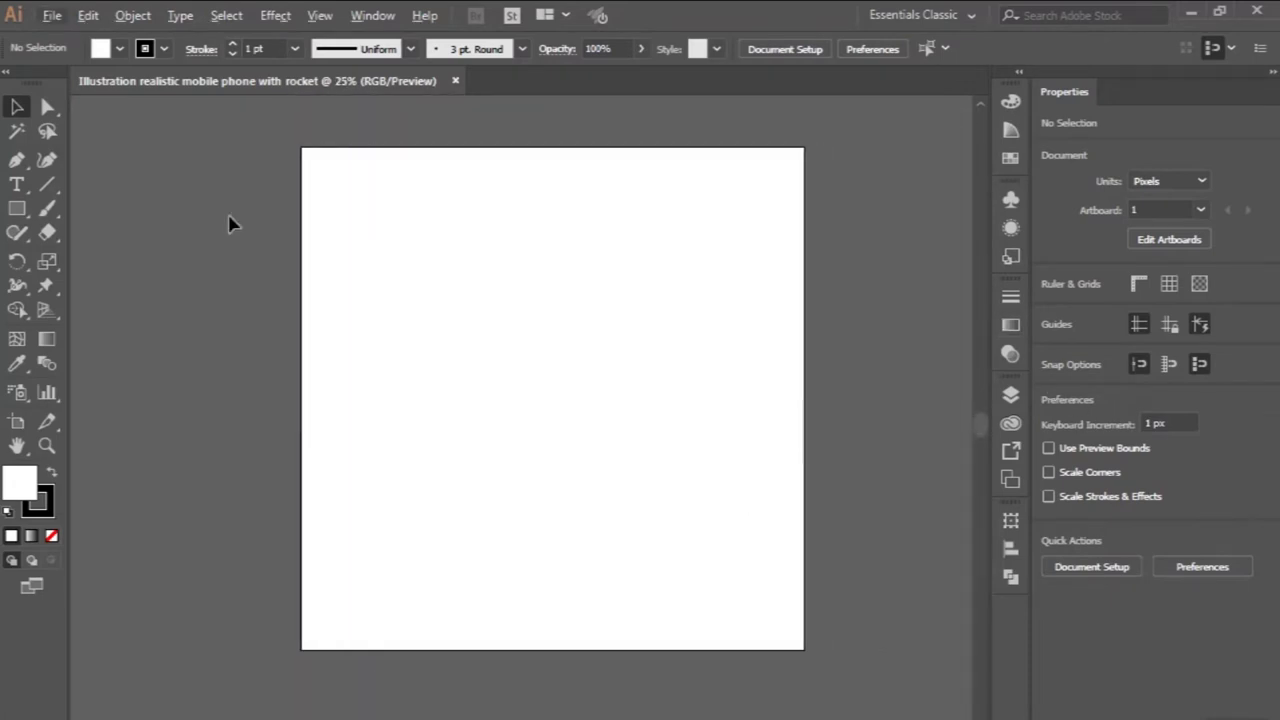
pyautogui.click(16, 208)
pyautogui.moveTo(445, 202); pyautogui.dragTo(652, 525)
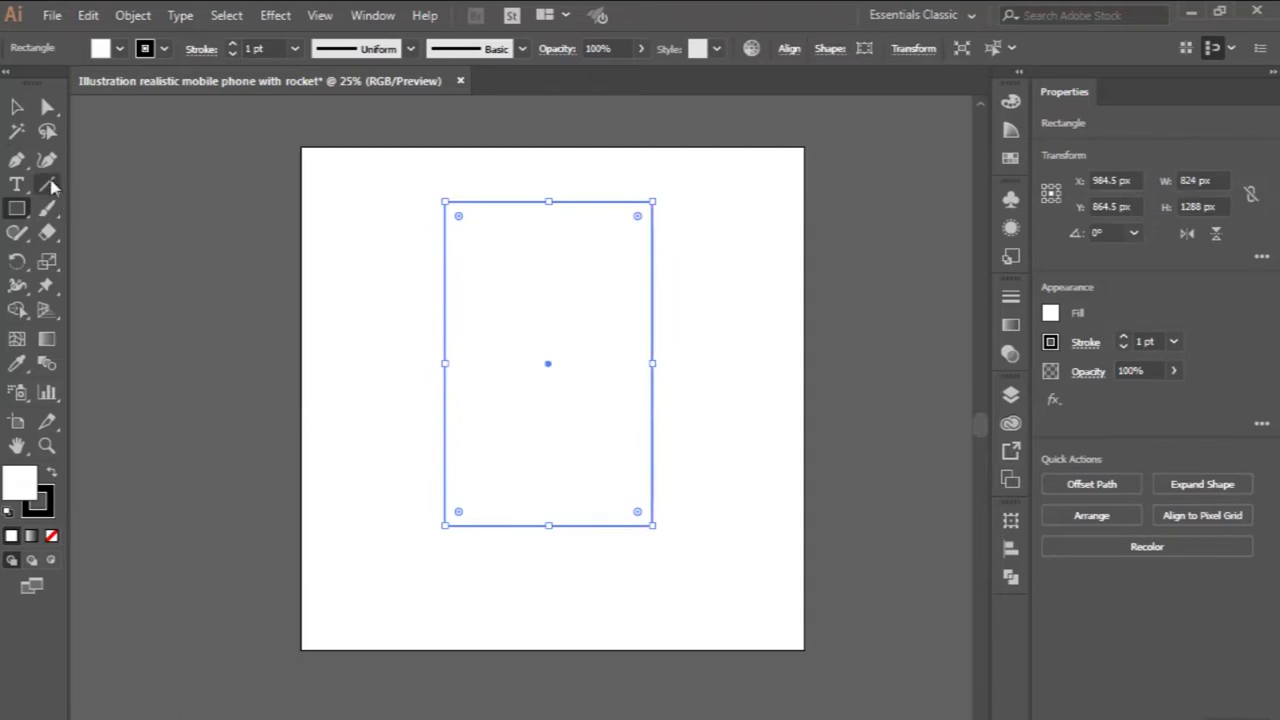
pyautogui.click(20, 108)
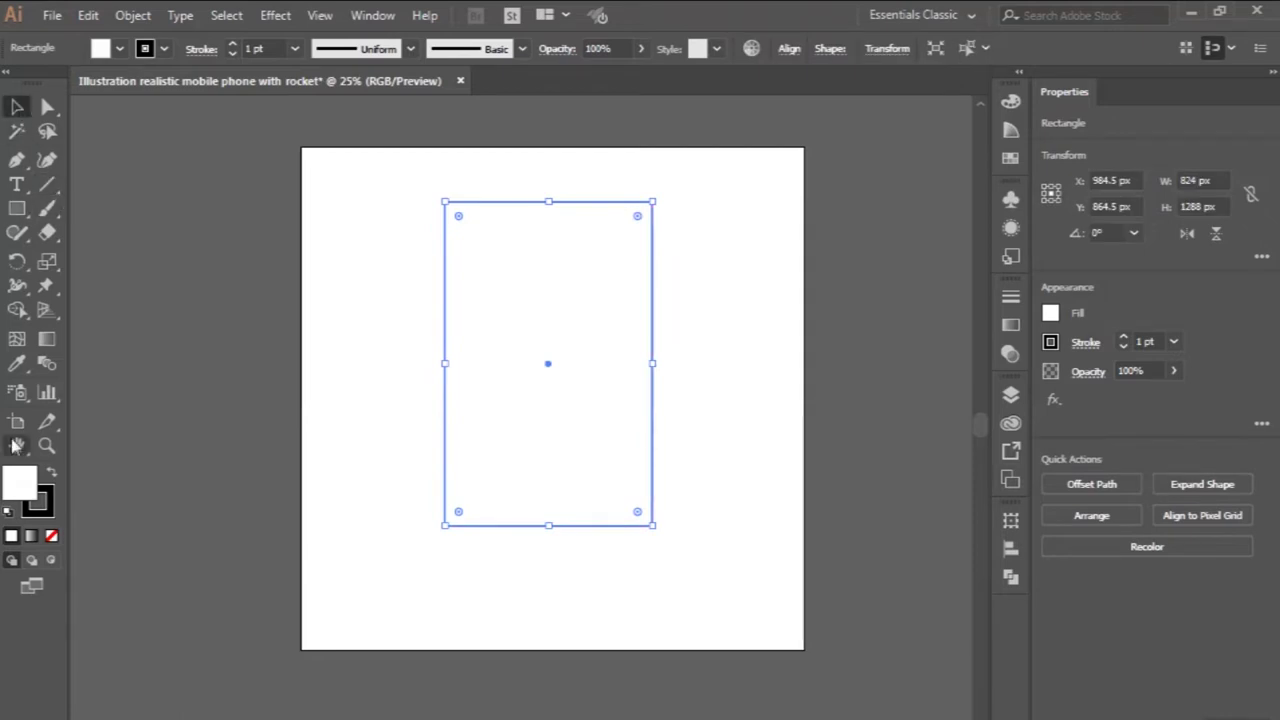
# - Make the rectangle black with no stroke and narrow it to 802.5 × 1288 px
pyautogui.click(53, 475)
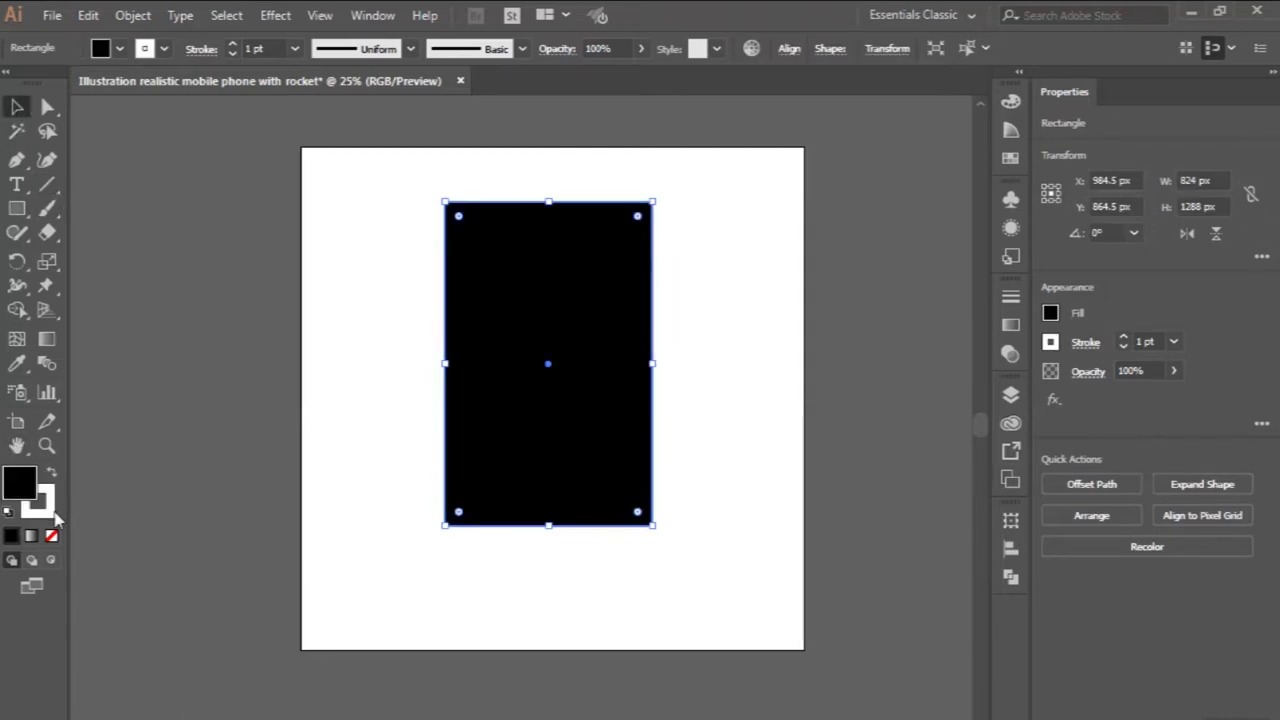
pyautogui.click(50, 512)
pyautogui.click(51, 535)
pyautogui.click(20, 485)
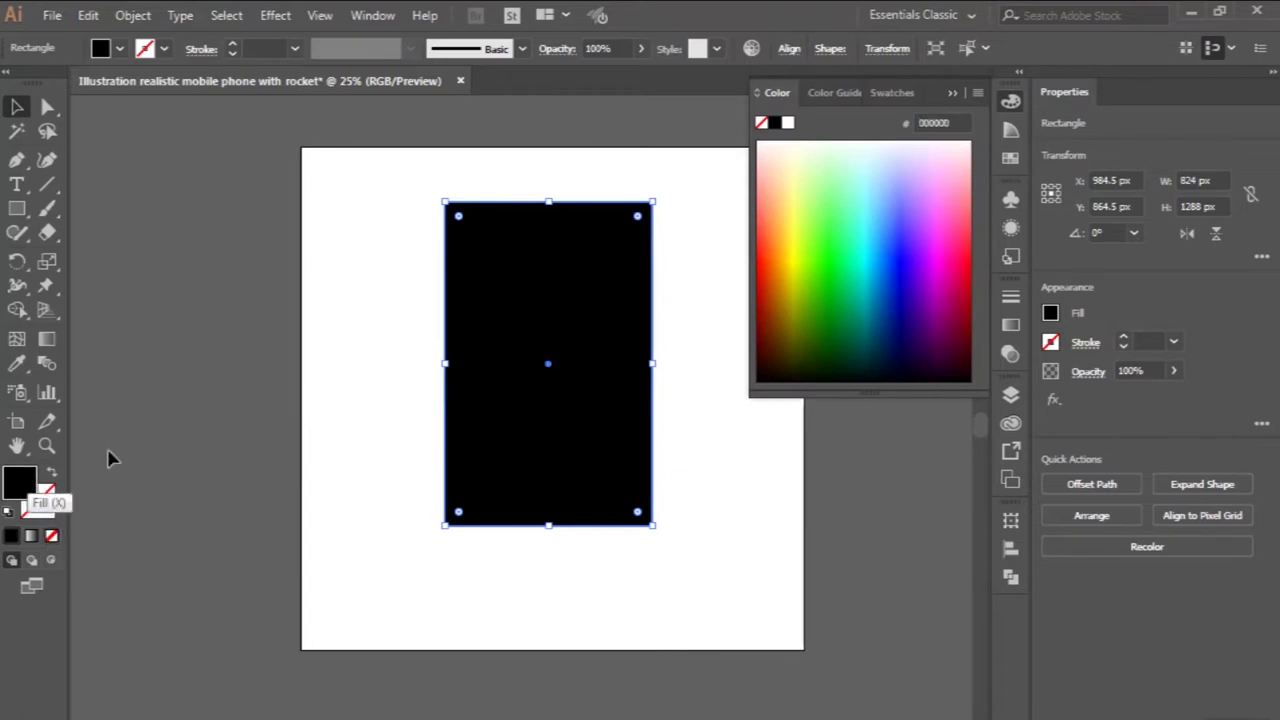
pyautogui.keyDown('alt'); pyautogui.scroll(1, 690, 346); pyautogui.keyUp('alt')
pyautogui.click(952, 92)
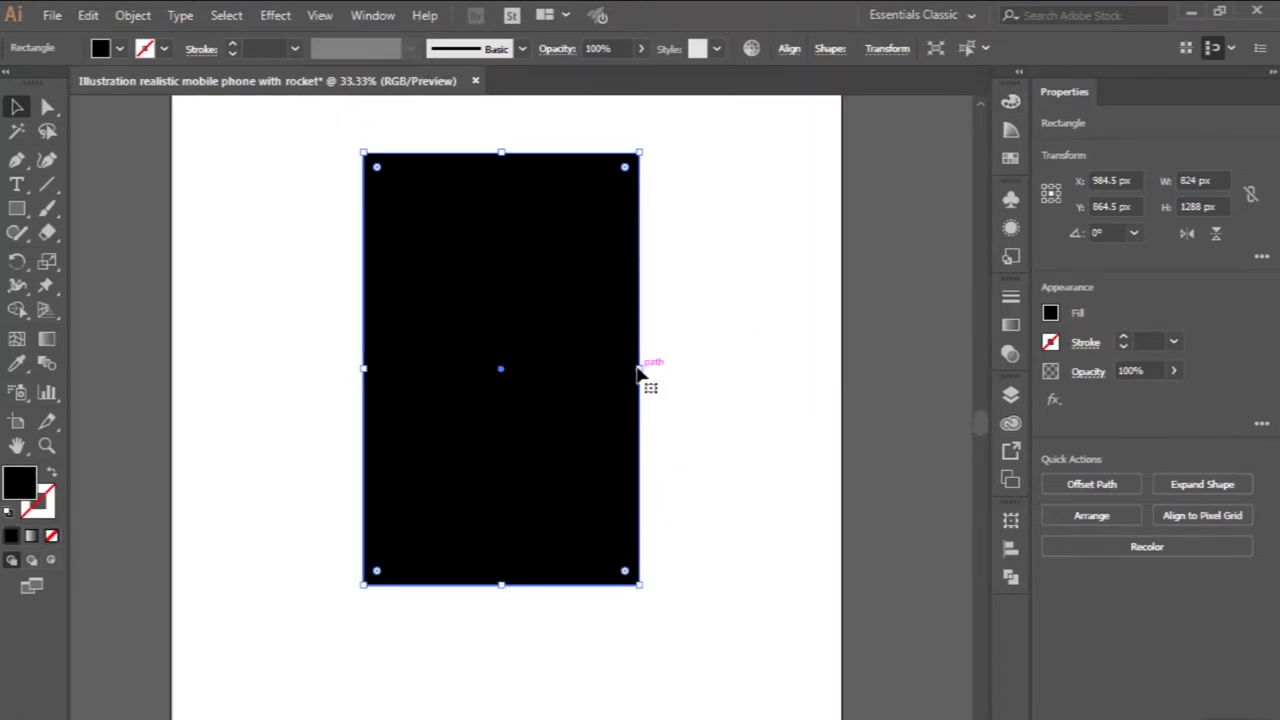
pyautogui.moveTo(640, 369); pyautogui.dragTo(632, 369)
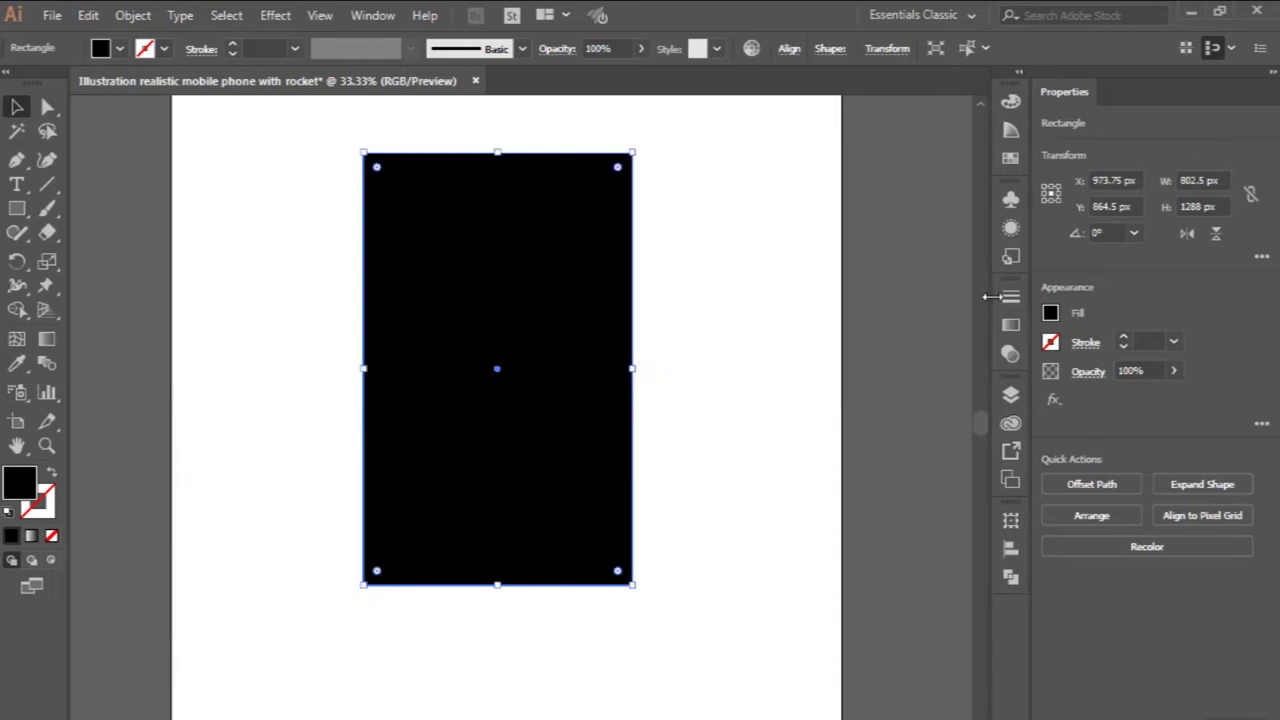
pyautogui.click(1010, 325)
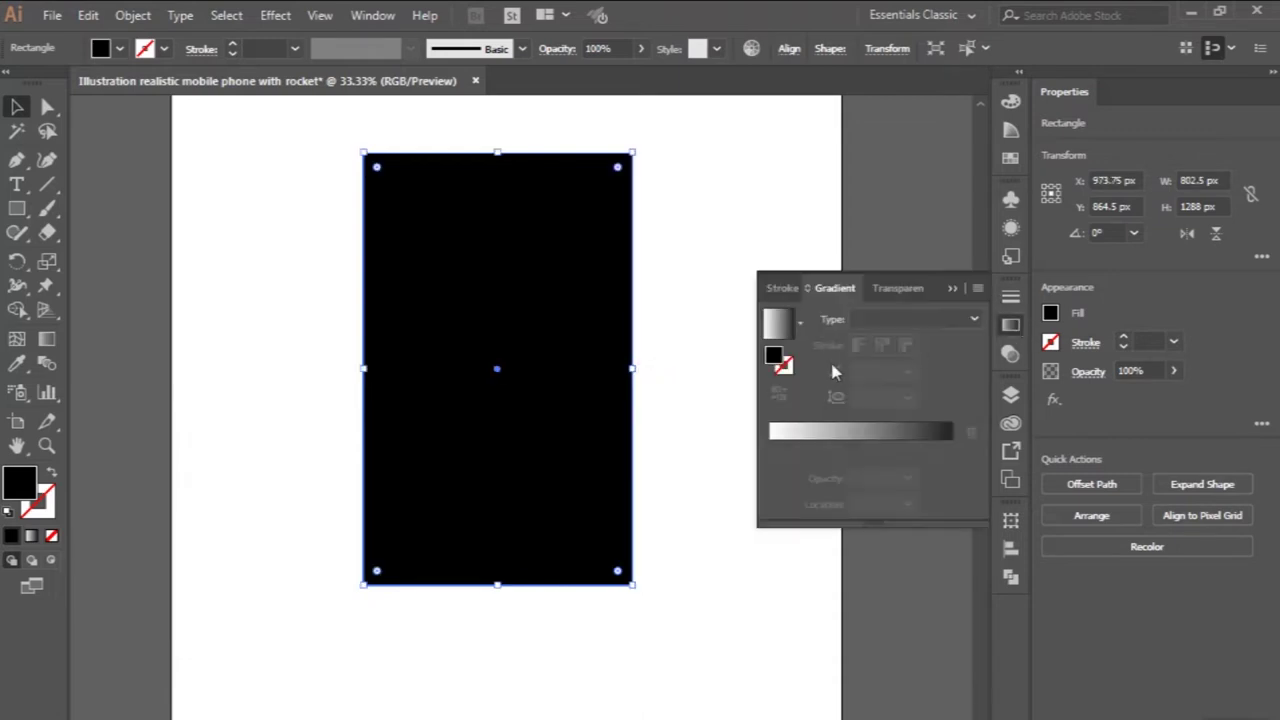
# - Fill the rectangle with a gradient whose left stop is dark grey #1a1a1a
pyautogui.click(772, 322)
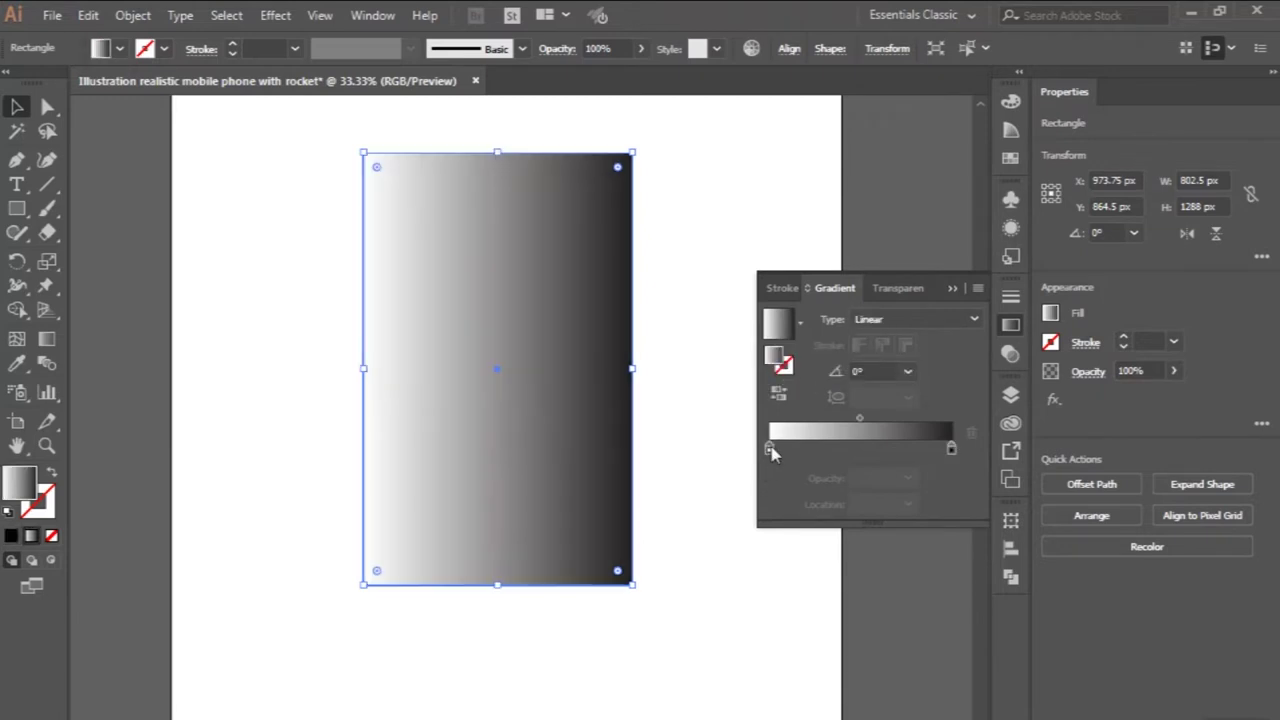
pyautogui.doubleClick(769, 449)
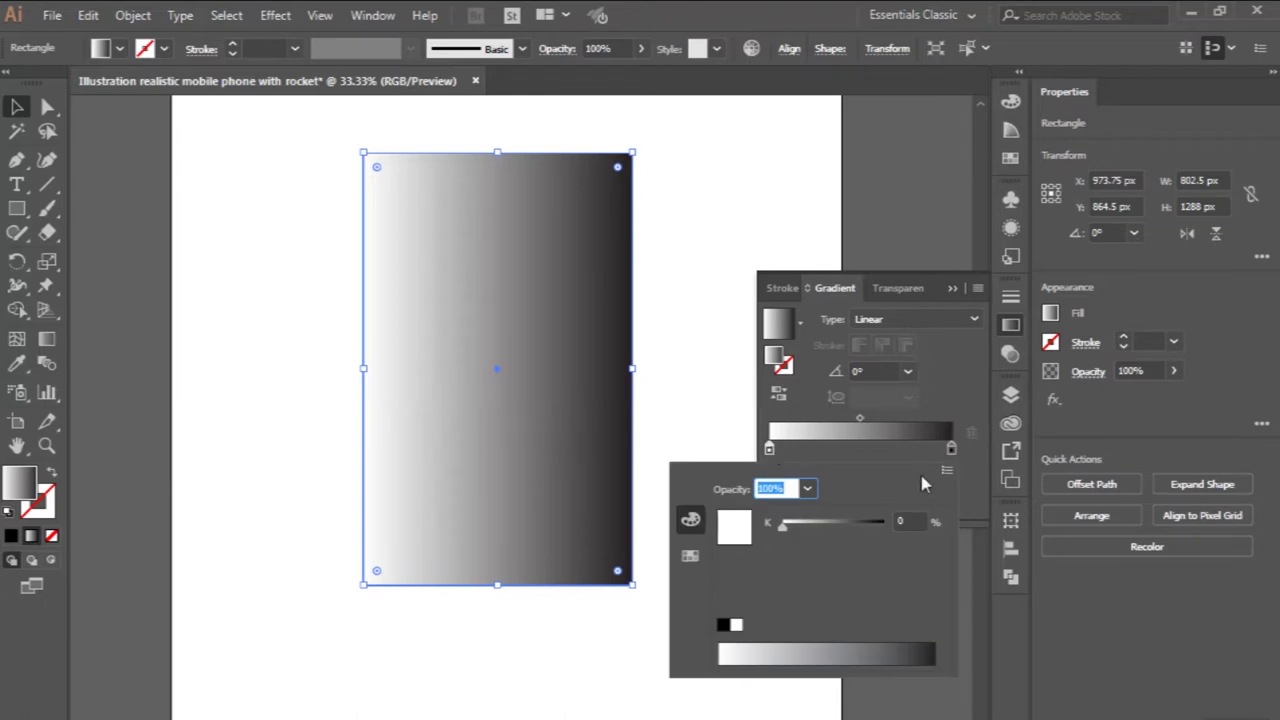
pyautogui.click(947, 470)
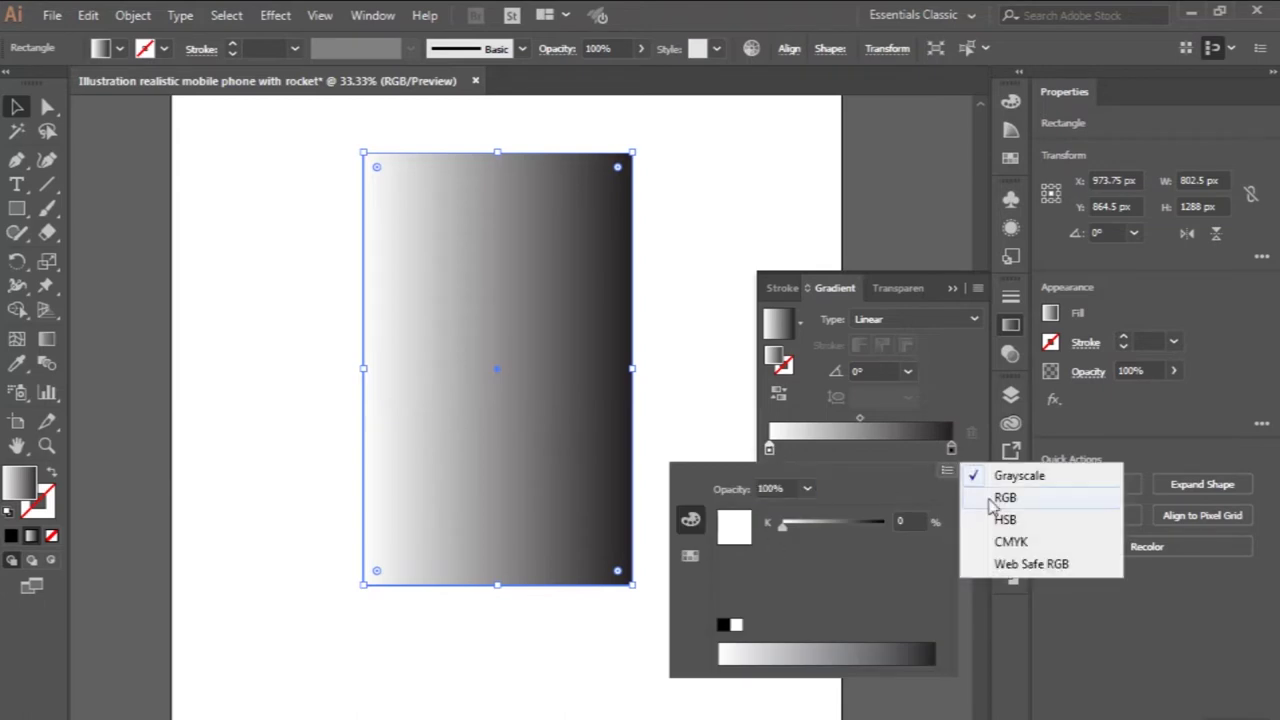
pyautogui.click(996, 500)
pyautogui.click(910, 622)
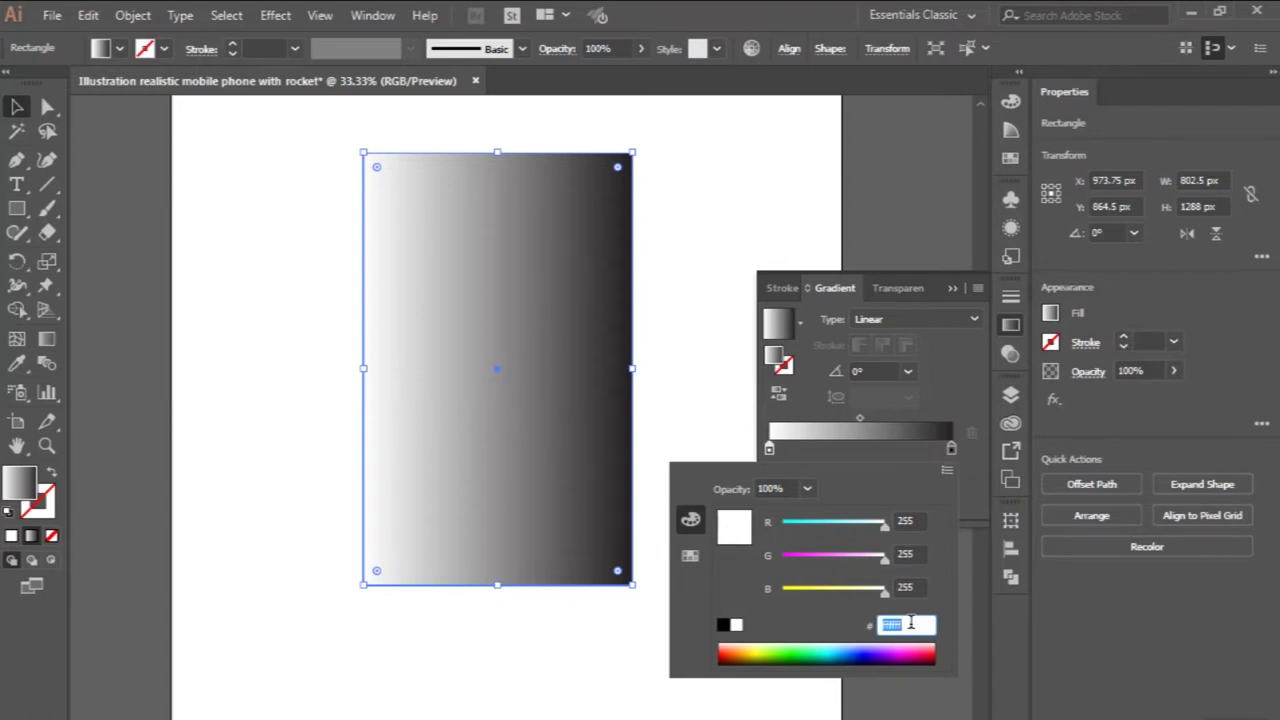
pyautogui.write('1')
pyautogui.press('Return')
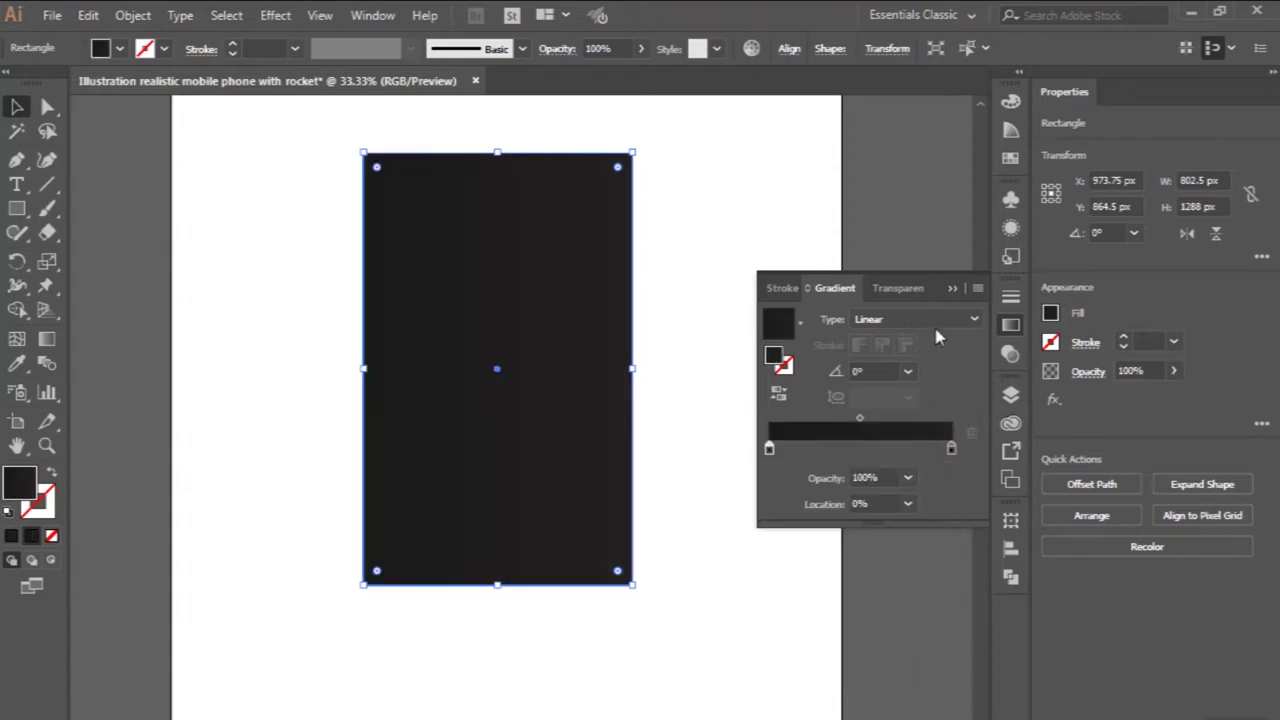
# - Make the gradient radial and keep the right stop black
pyautogui.click(937, 337)
pyautogui.click(914, 356)
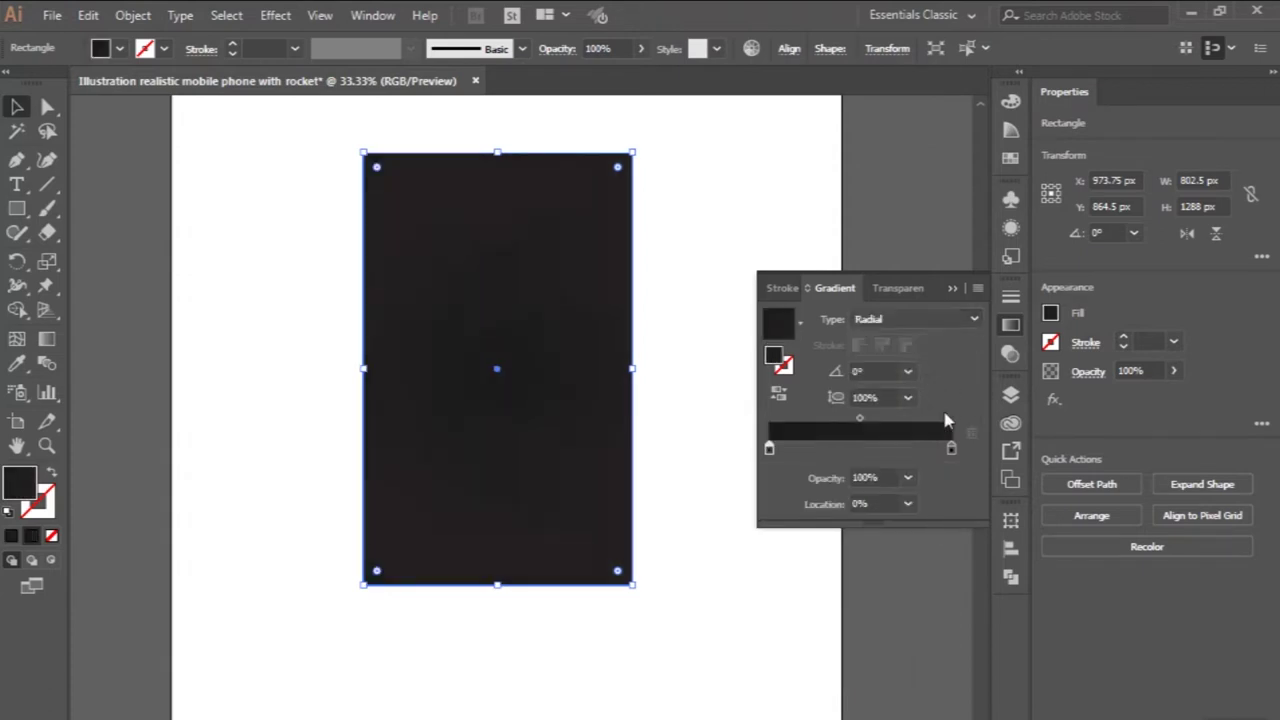
pyautogui.doubleClick(951, 450)
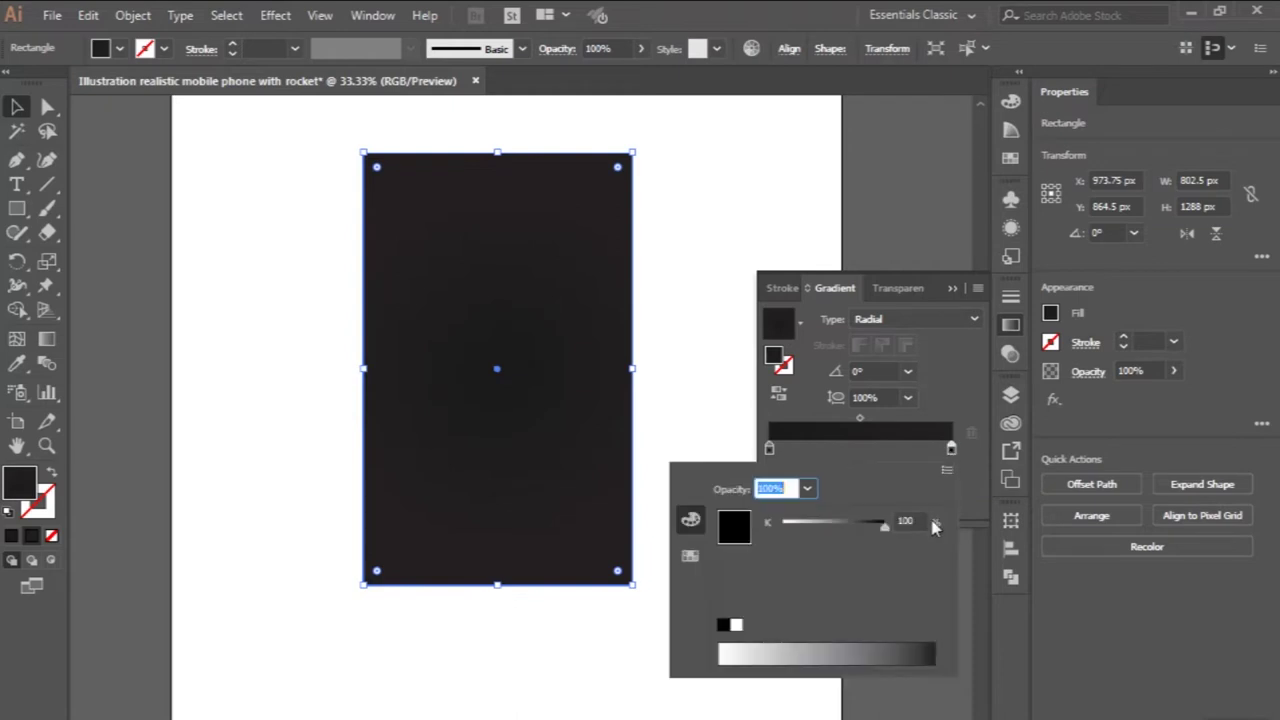
pyautogui.click(946, 470)
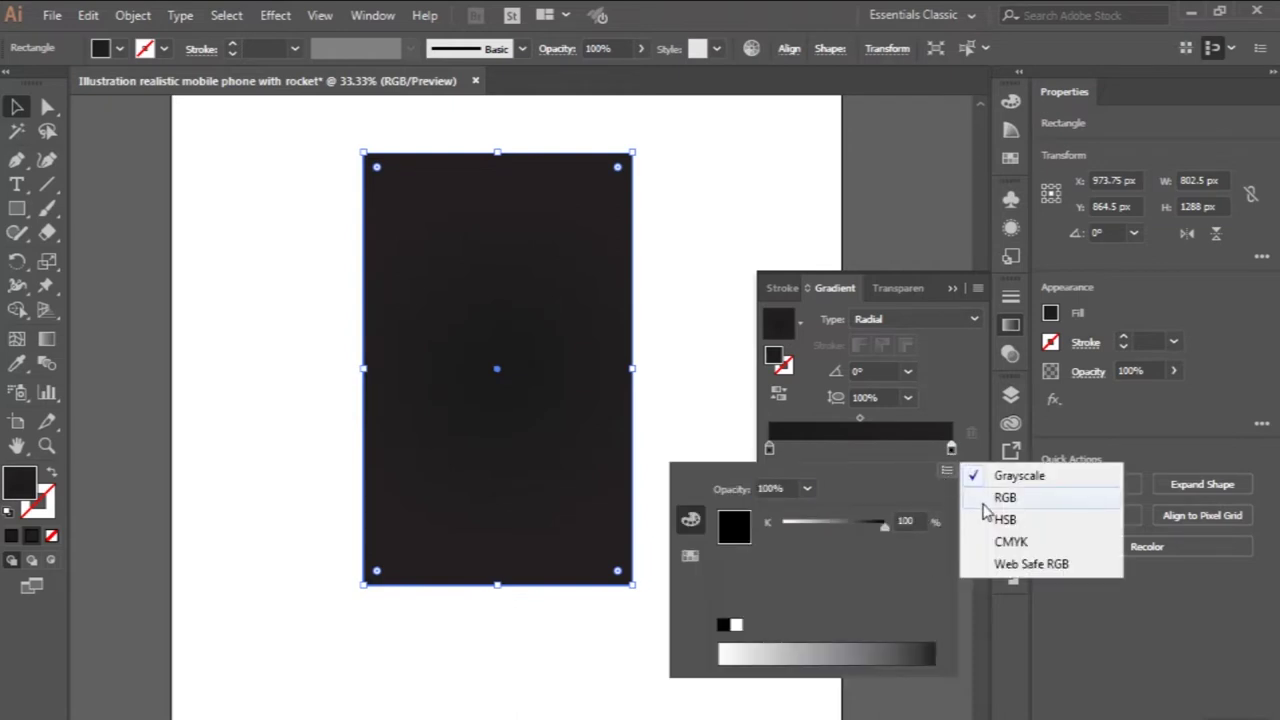
pyautogui.click(995, 495)
pyautogui.click(908, 624)
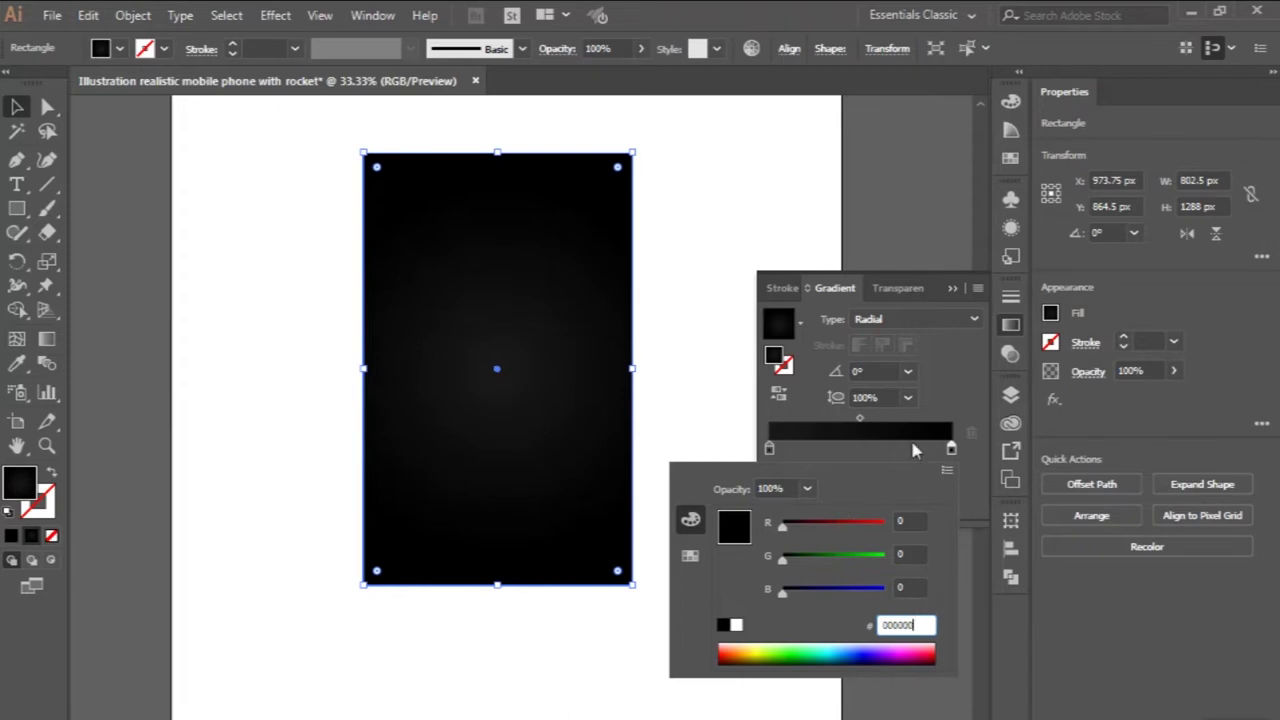
pyautogui.click(285, 291)
pyautogui.scroll(-1, 285, 291)
pyautogui.scroll(1, 285, 291)
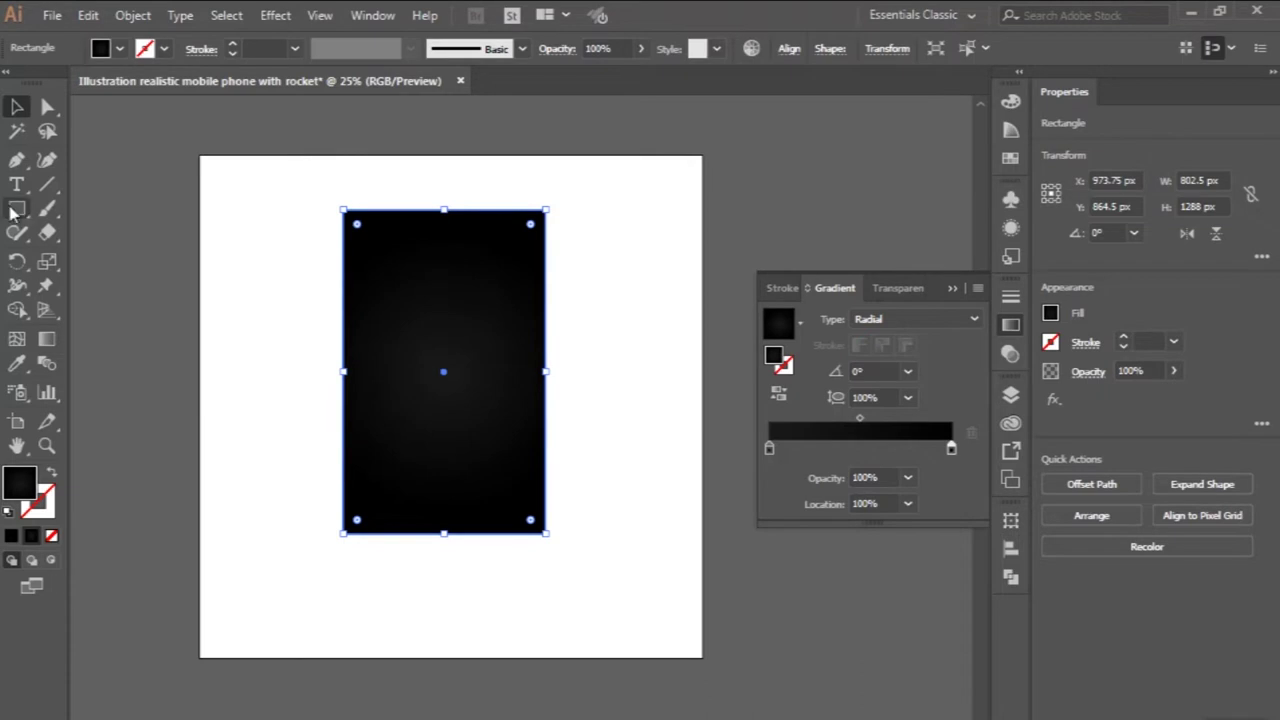
pyautogui.scroll(1, 370, 201)
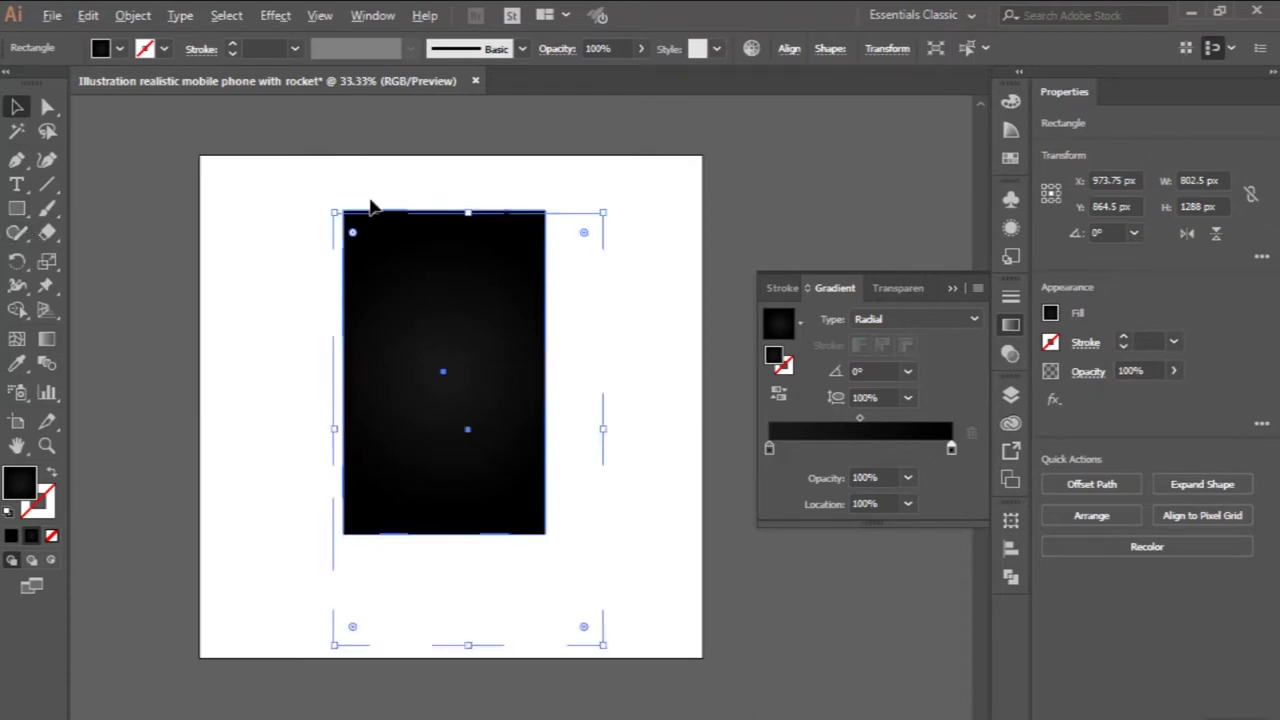
pyautogui.scroll(2, 358, 155)
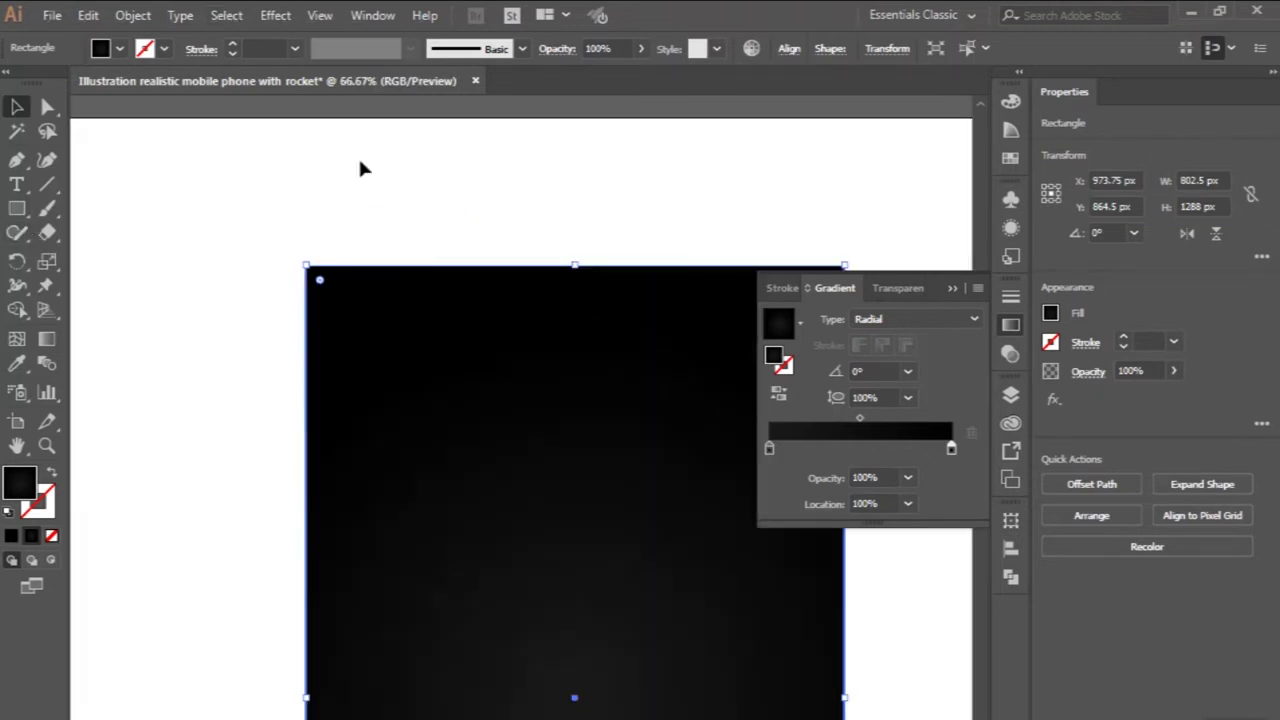
pyautogui.click(277, 14)
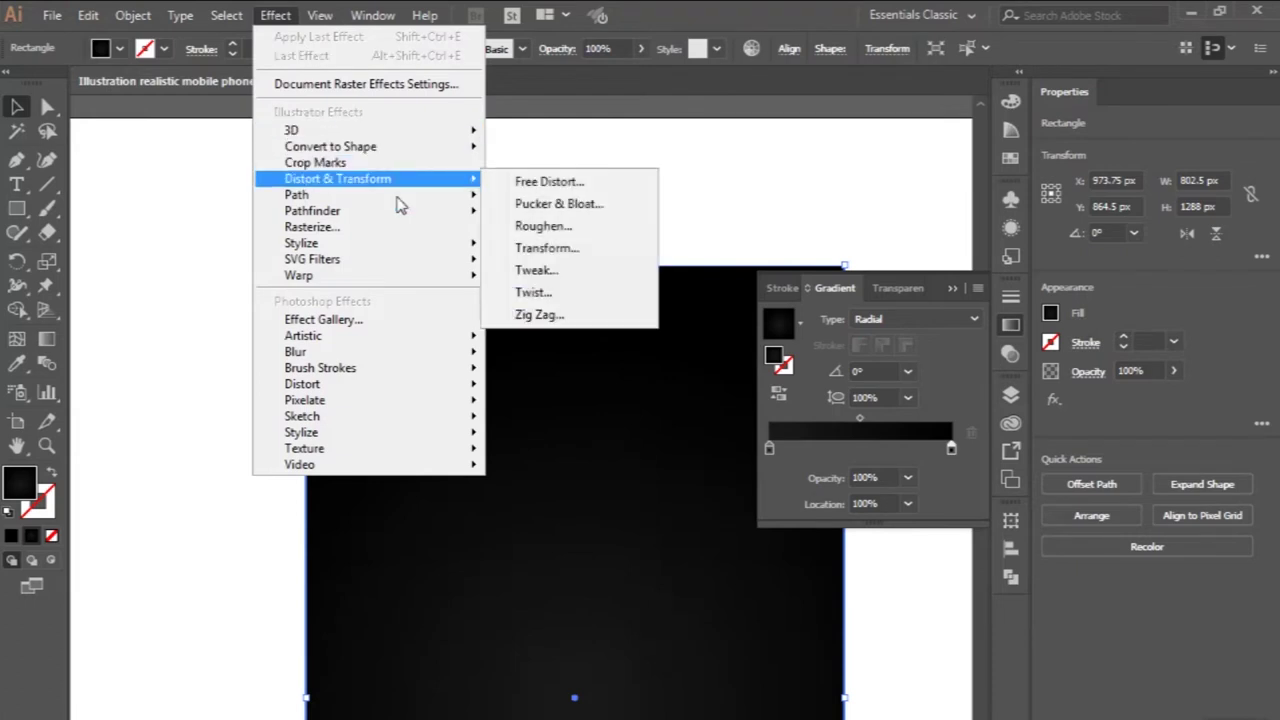
pyautogui.moveTo(301, 243)
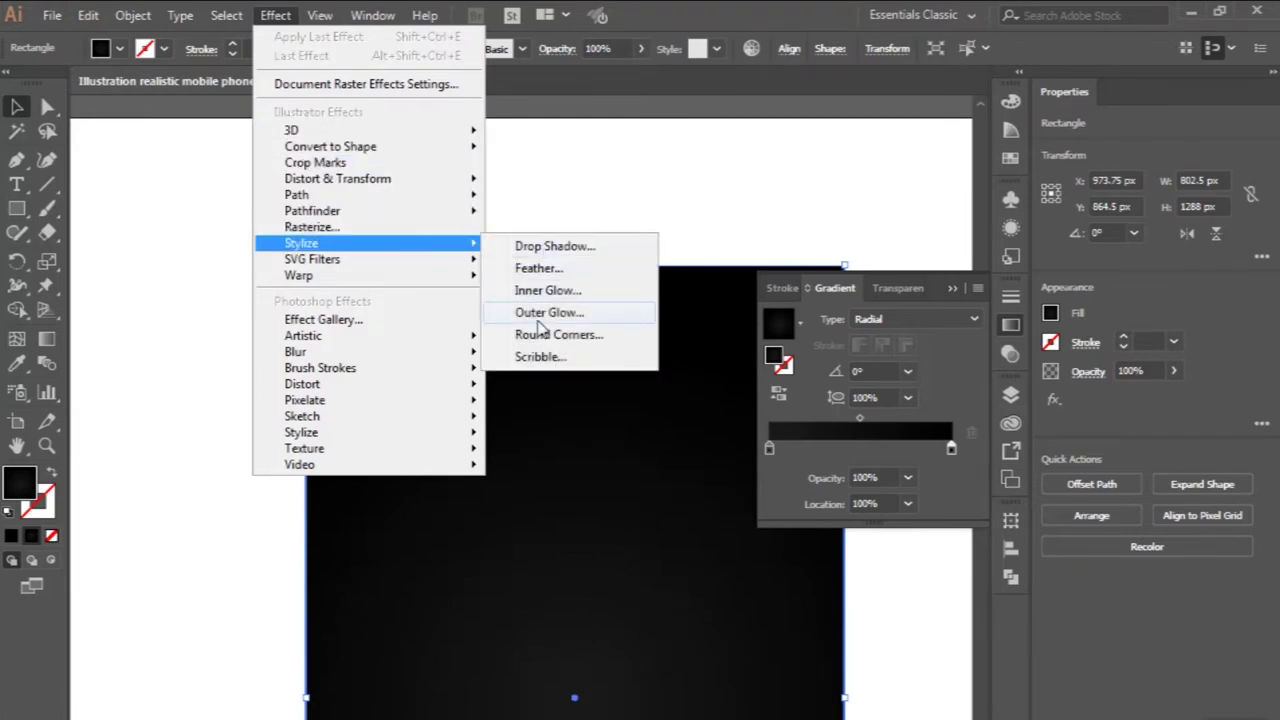
# - Apply a 100 px Round Corners effect to the phone body
pyautogui.click(540, 336)
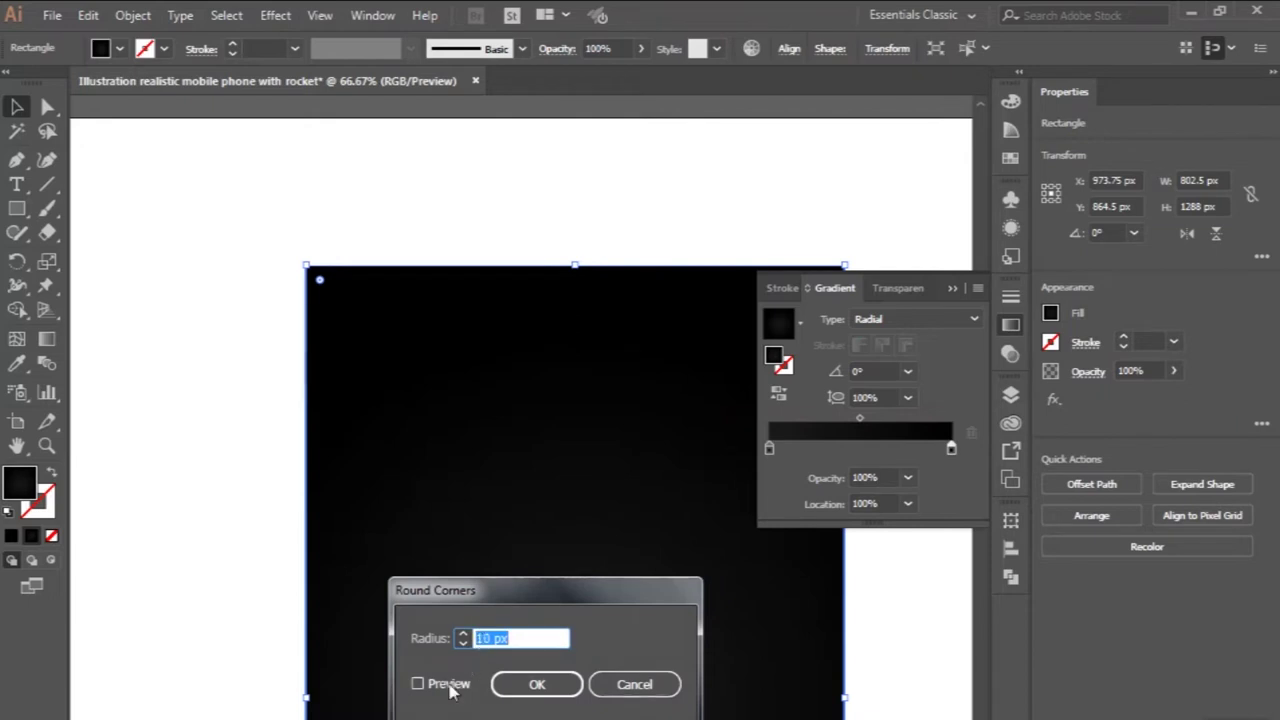
pyautogui.click(450, 687)
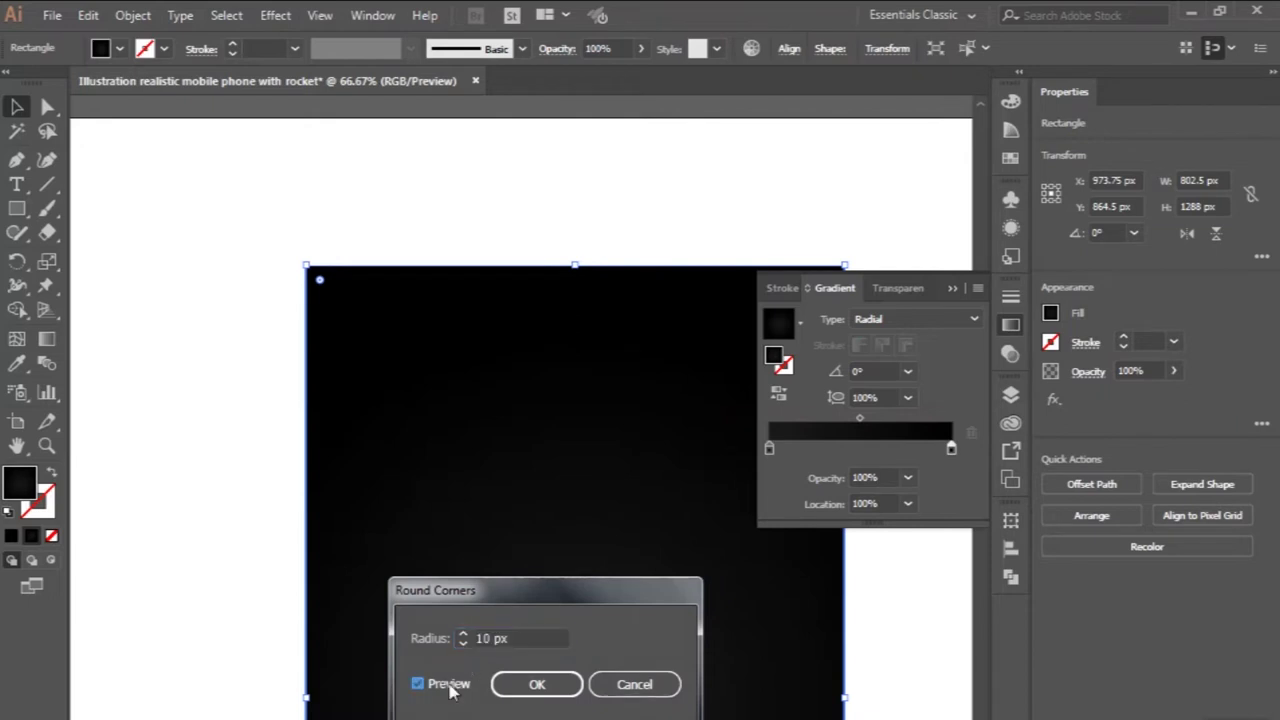
pyautogui.click(484, 638)
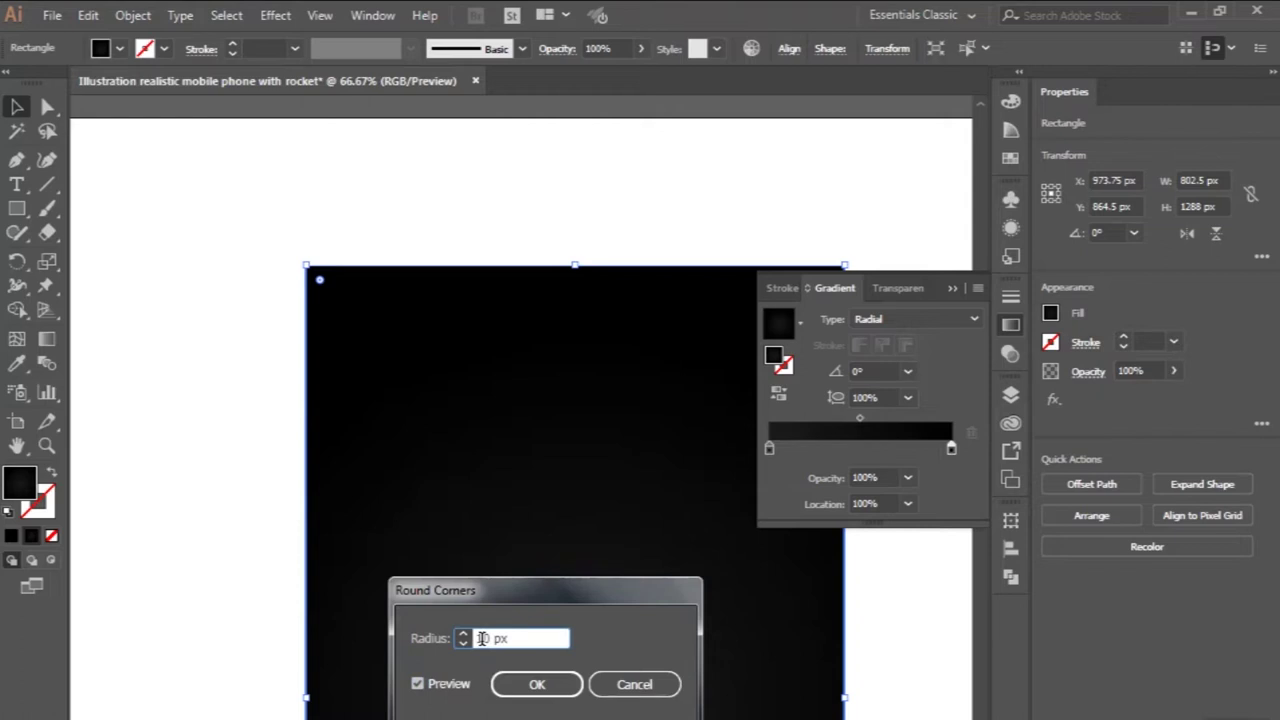
pyautogui.write('0')
pyautogui.click(450, 686)
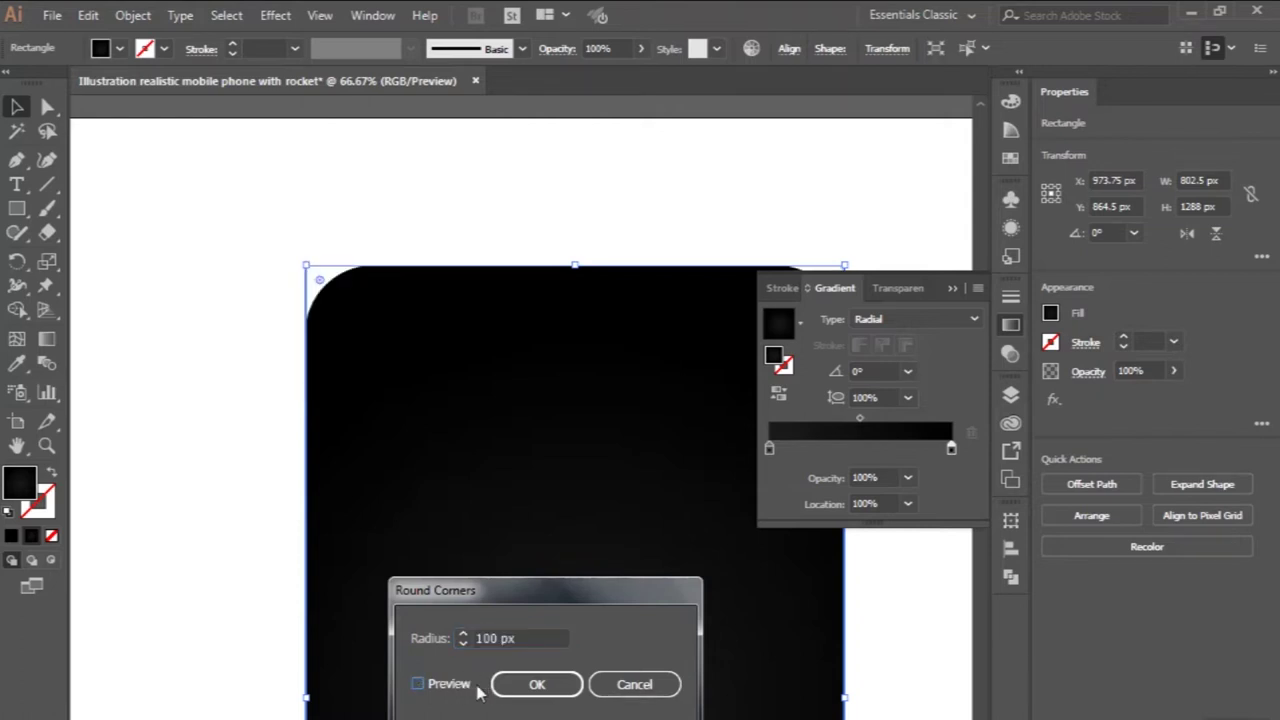
pyautogui.click(537, 684)
# - Stretch the phone body taller from its bottom edge
pyautogui.scroll(-2, 505, 690)
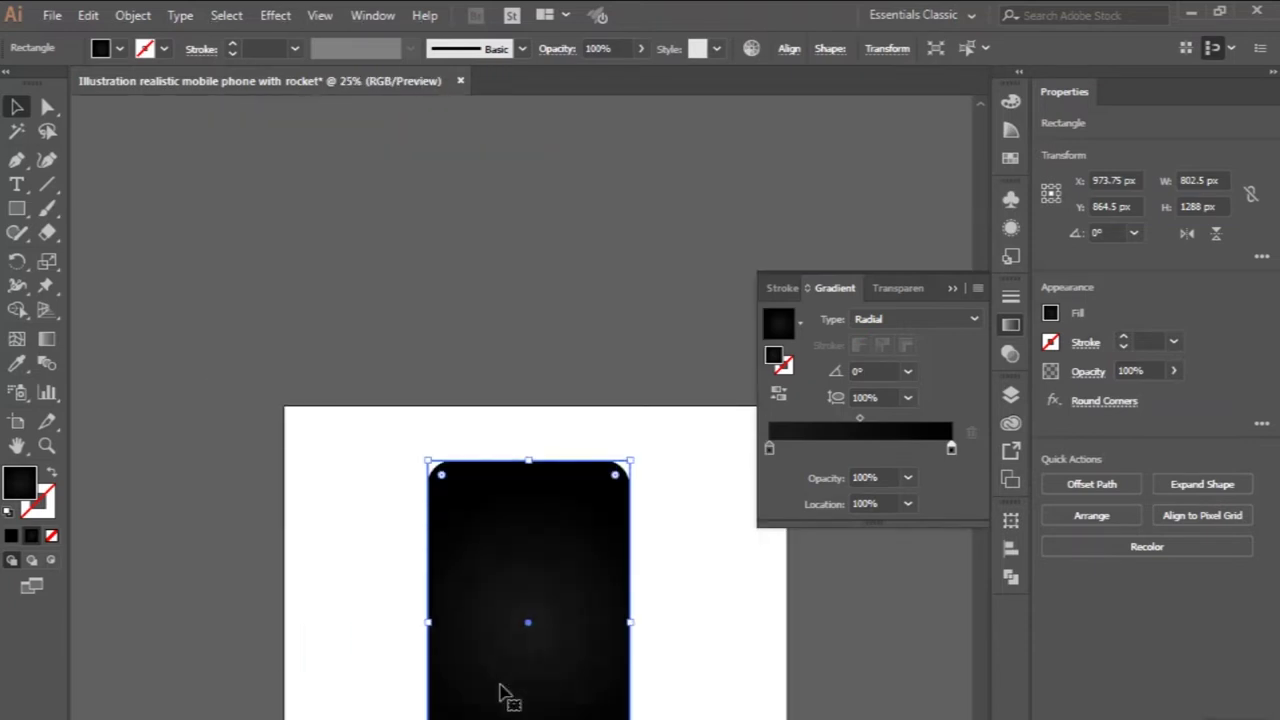
pyautogui.scroll(-1, 505, 690)
pyautogui.scroll(-1, 505, 690)
pyautogui.scroll(-2, 505, 690)
pyautogui.hscroll(1, 505, 690)
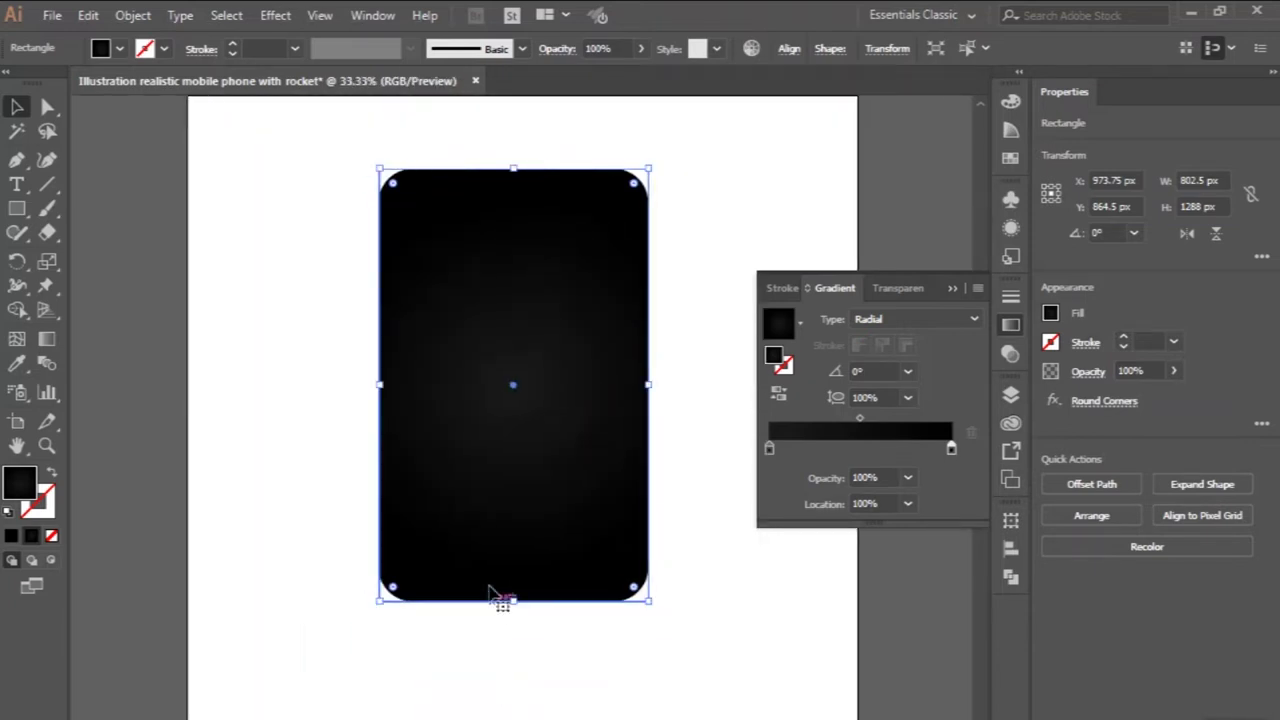
pyautogui.moveTo(512, 601); pyautogui.dragTo(520, 614)
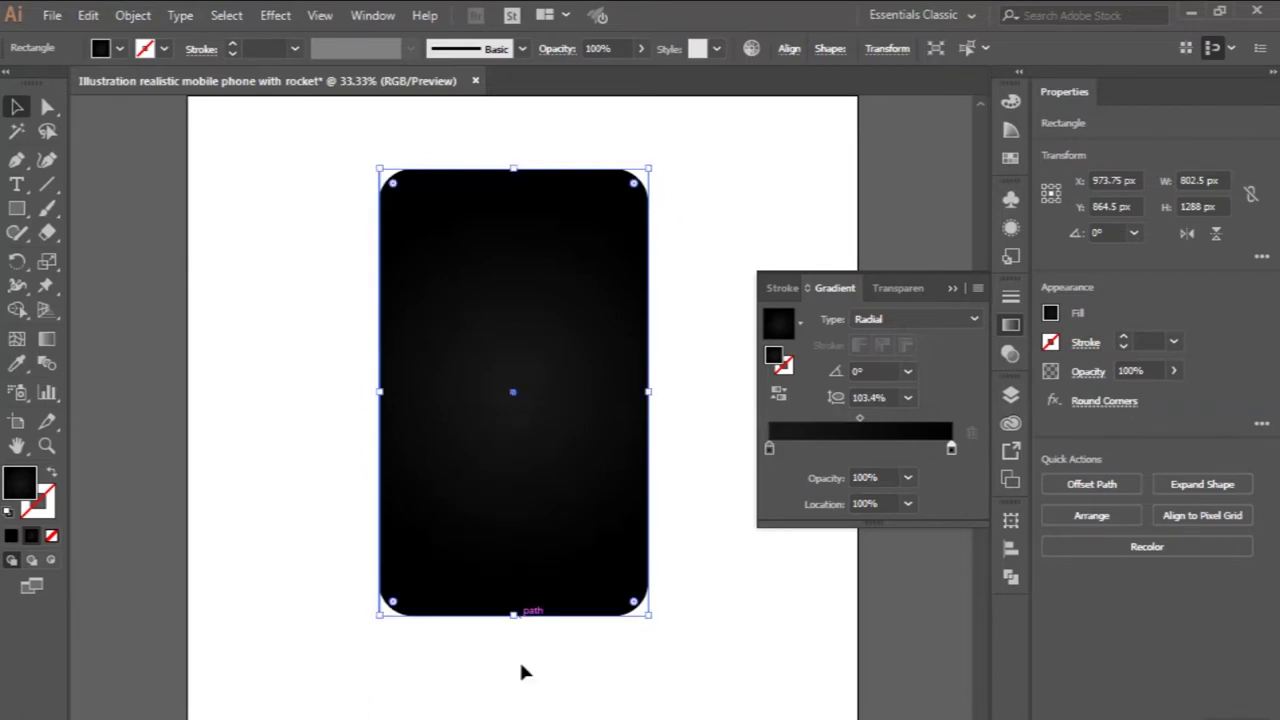
pyautogui.click(519, 664)
pyautogui.scroll(-1, 519, 664)
pyautogui.scroll(-1, 520, 677)
pyautogui.hscroll(2, 510, 610)
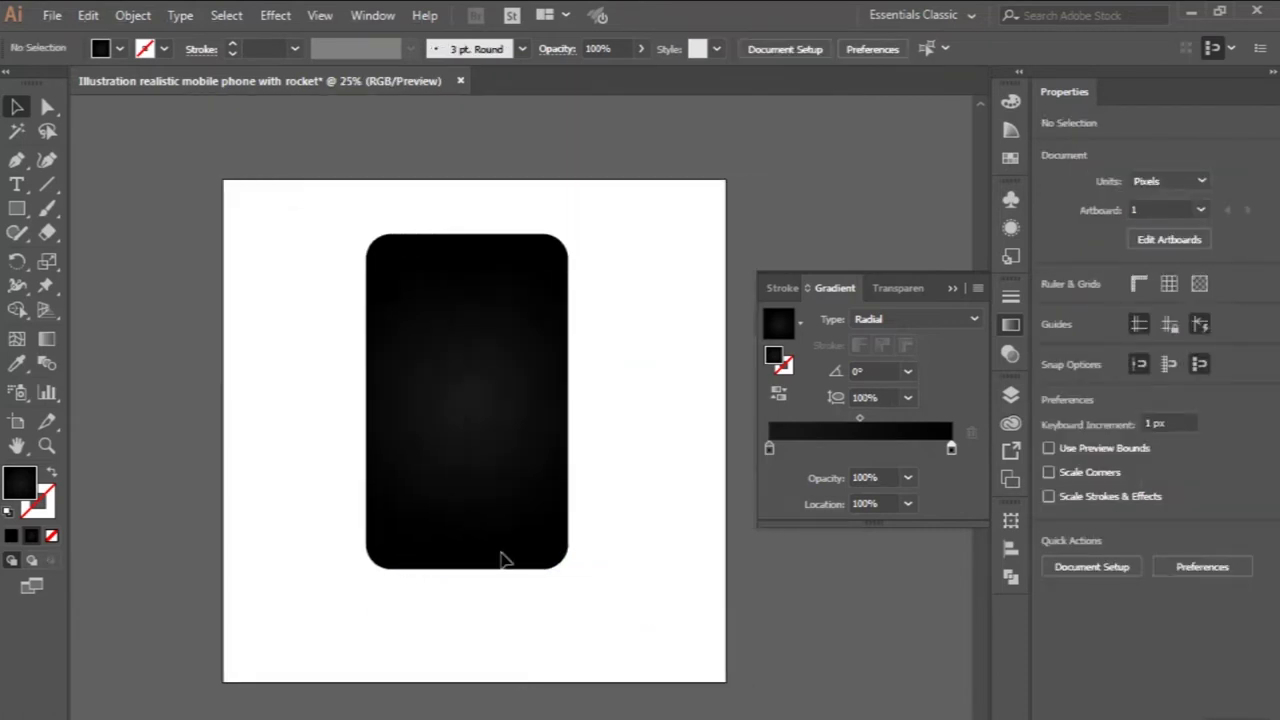
pyautogui.scroll(1, 495, 460)
# - Extend the phone body upward to 1371 px tall
pyautogui.click(486, 393)
pyautogui.click(486, 393)
pyautogui.moveTo(462, 183); pyautogui.dragTo(465, 171)
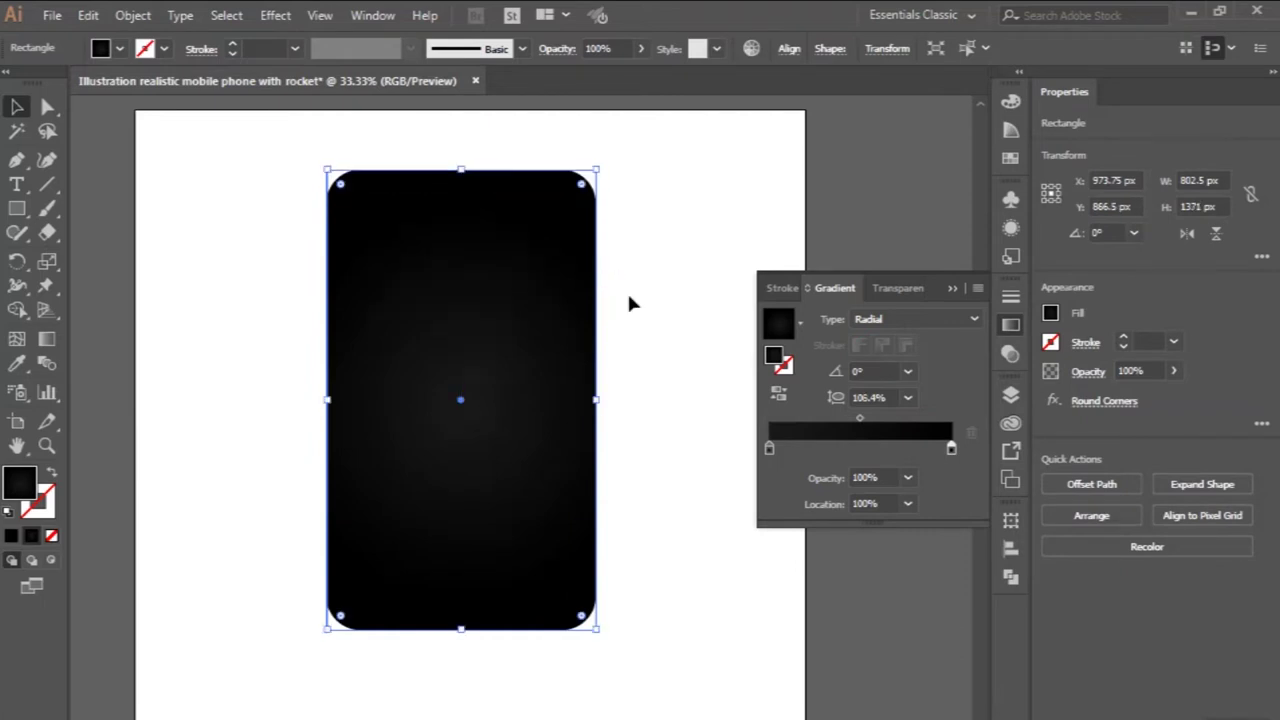
pyautogui.click(627, 292)
pyautogui.scroll(1, 630, 303)
pyautogui.hscroll(-1, 632, 303)
pyautogui.click(632, 303)
pyautogui.scroll(-1, 530, 540)
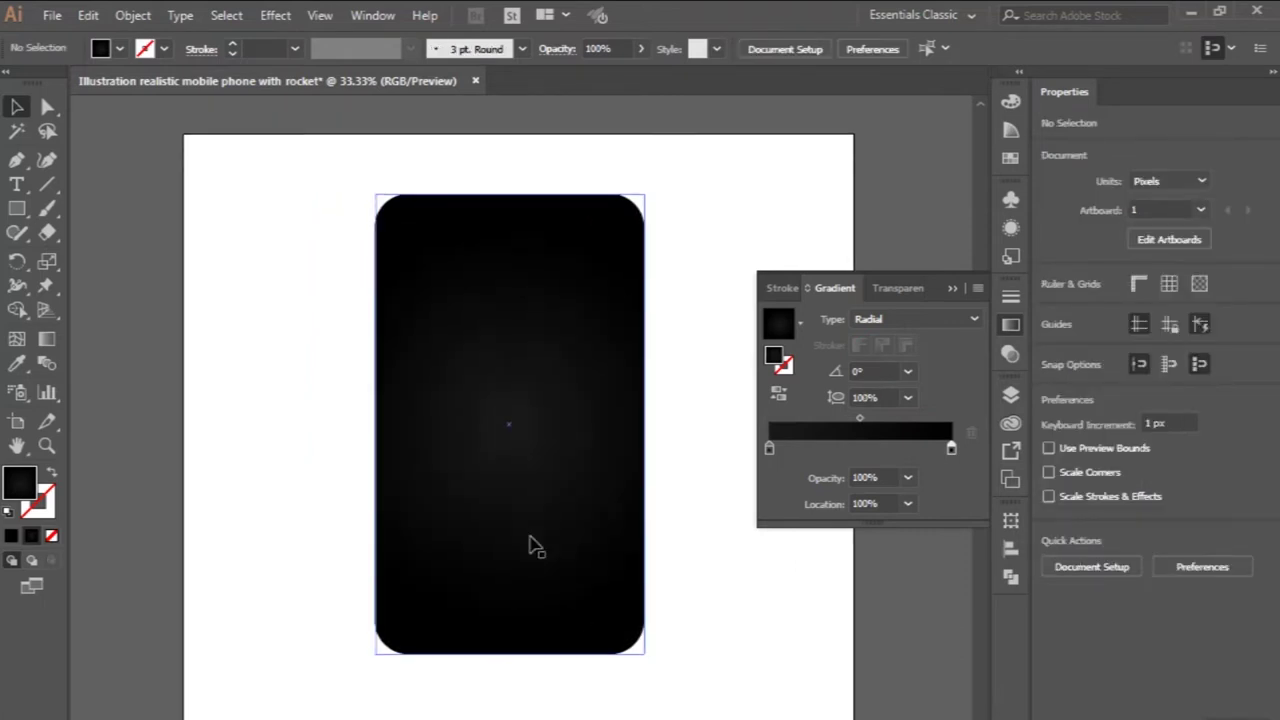
pyautogui.click(530, 540)
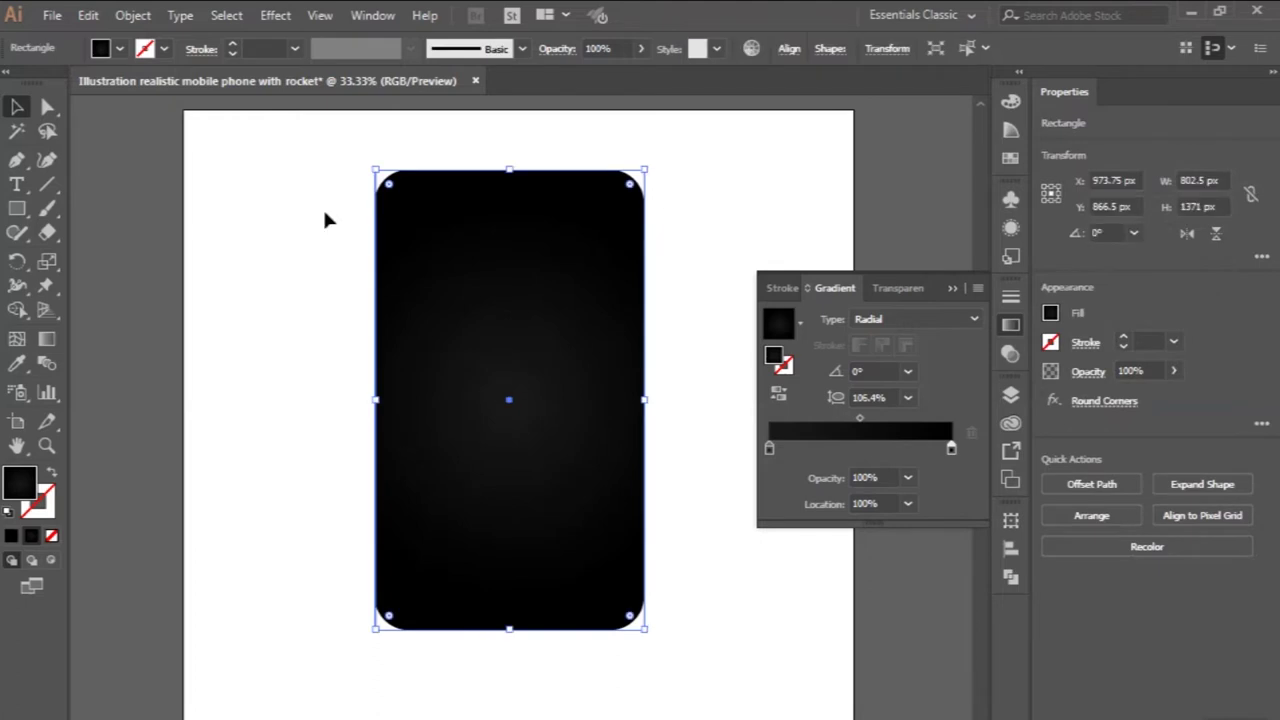
# - Expand the rounded-corner appearance into the phone body's path
pyautogui.click(134, 16)
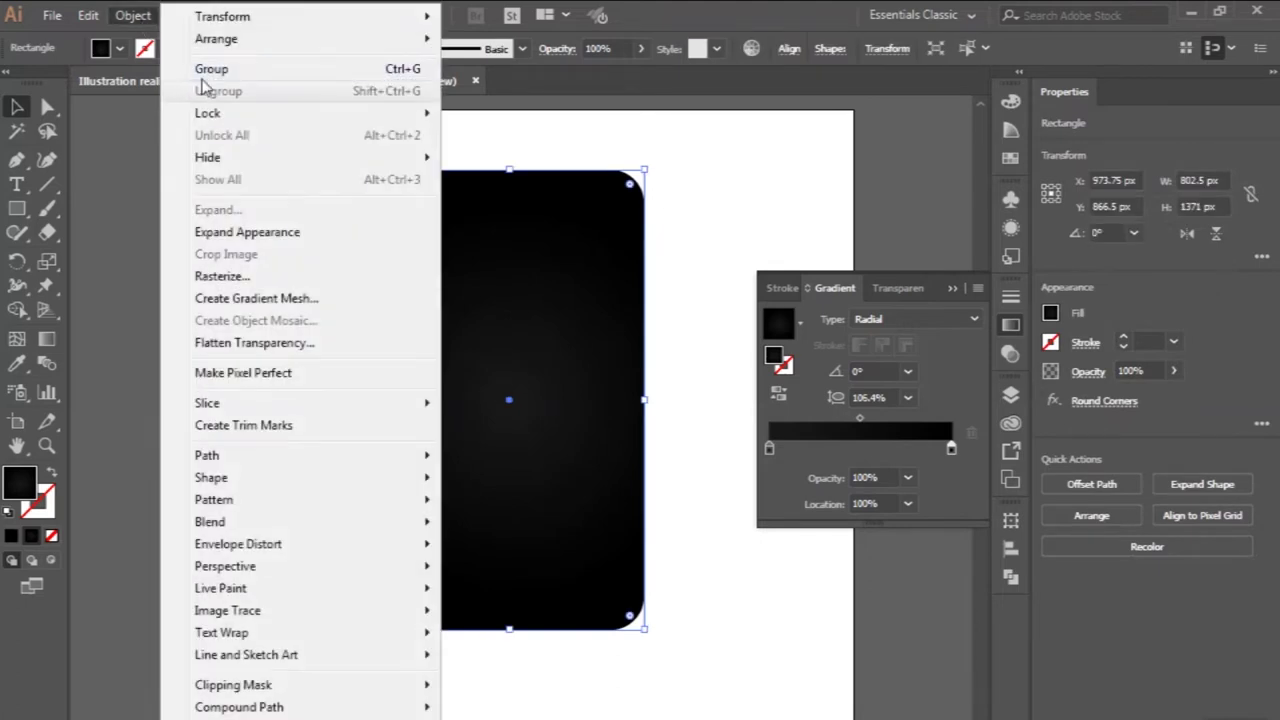
pyautogui.click(247, 232)
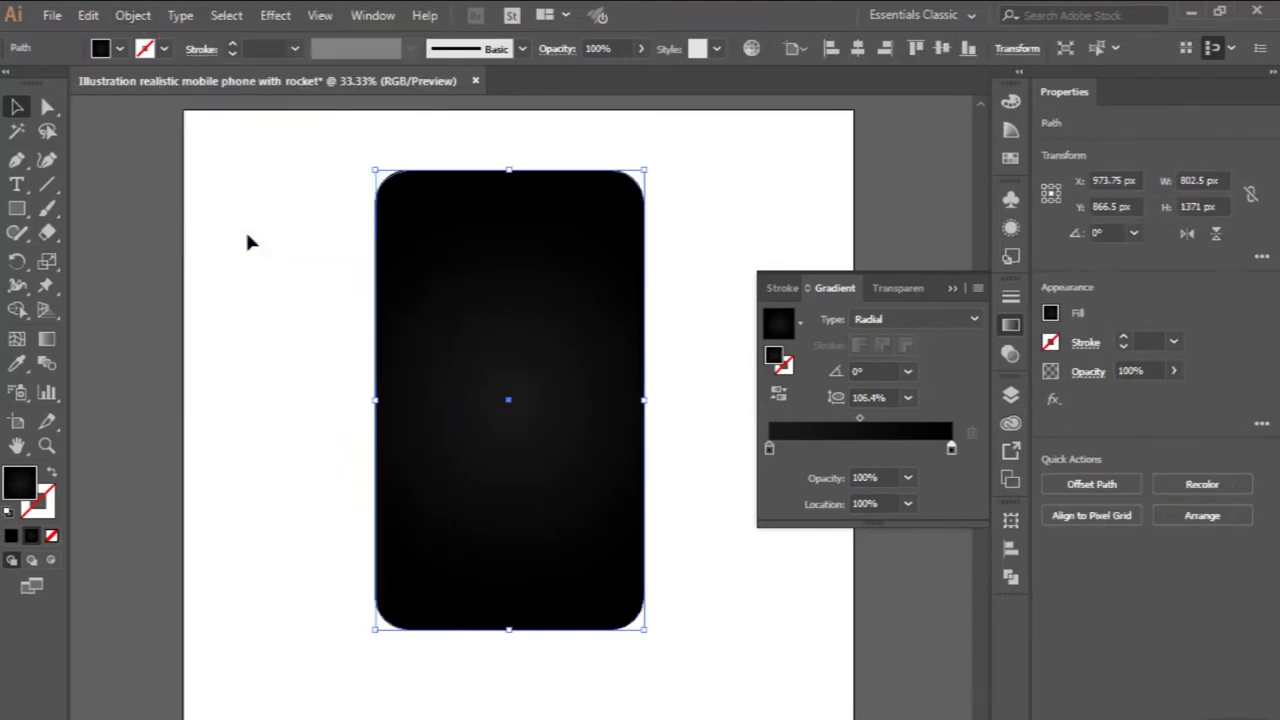
pyautogui.click(248, 236)
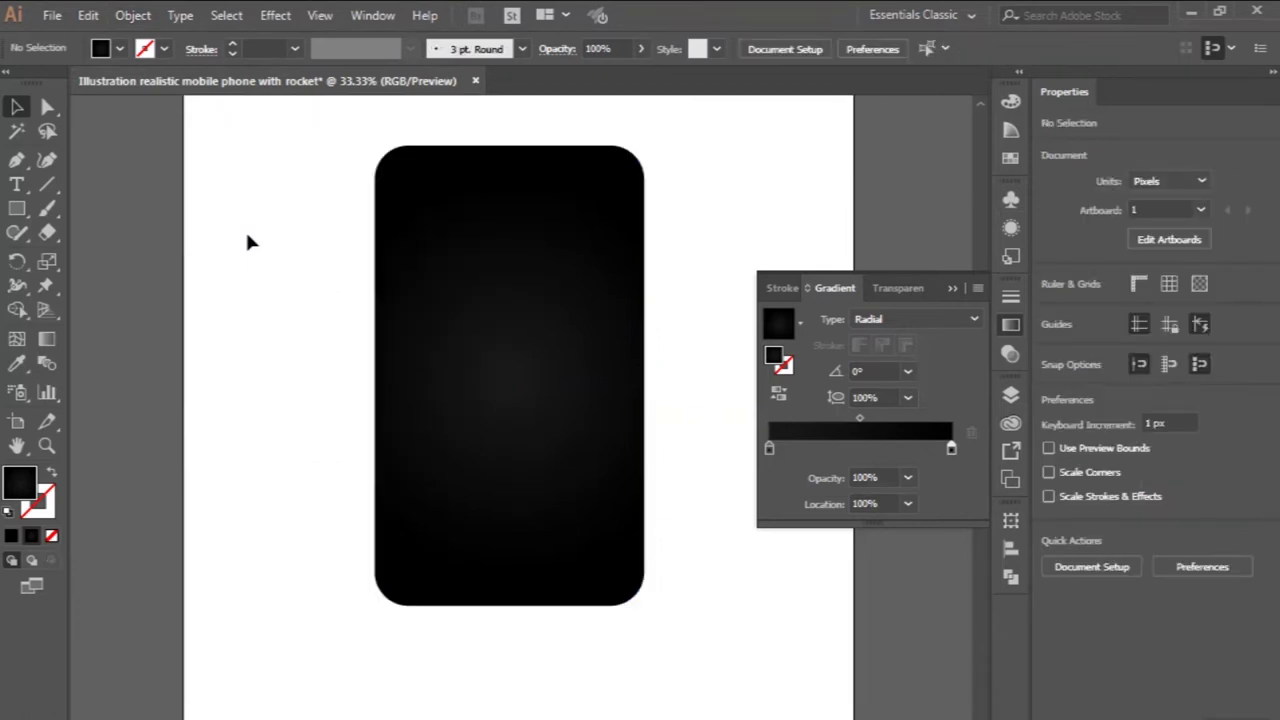
pyautogui.click(16, 208)
# - Draw a small black rectangle left of the phone and widen it to 36 × 126 px
pyautogui.scroll(1, 289, 237)
pyautogui.moveTo(312, 240); pyautogui.dragTo(328, 303)
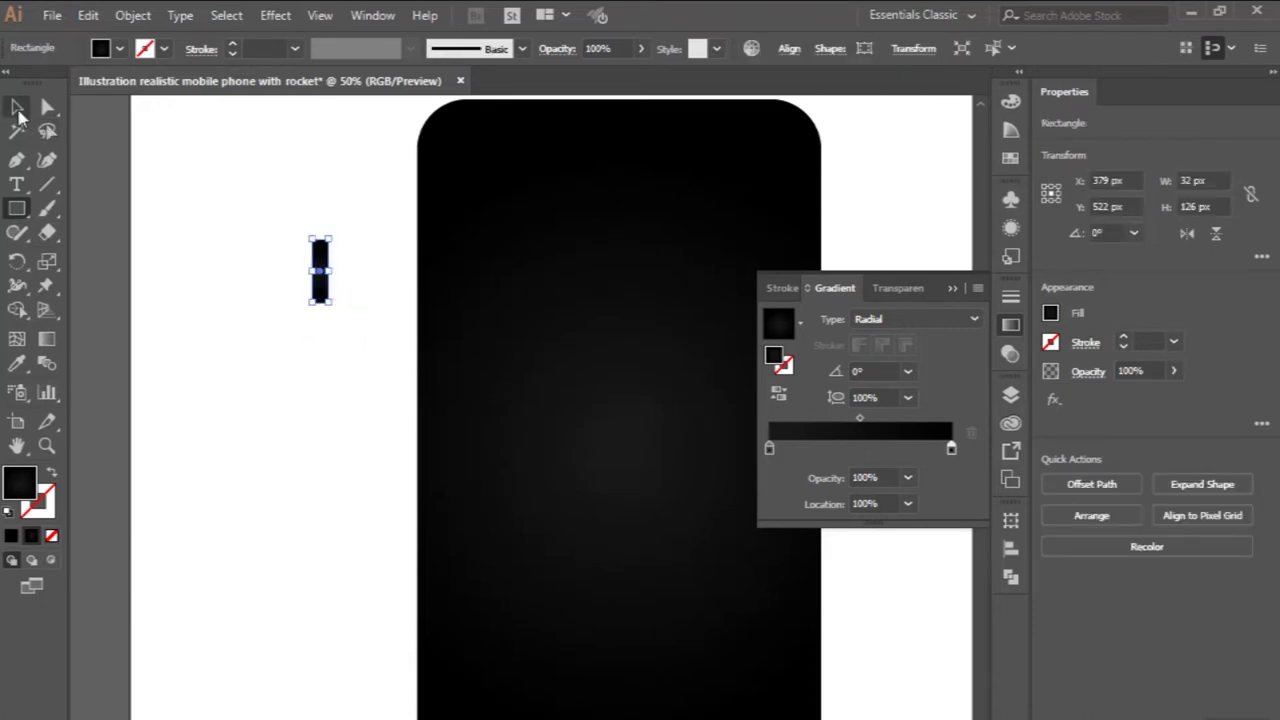
pyautogui.click(17, 108)
pyautogui.click(200, 189)
pyautogui.scroll(2, 274, 212)
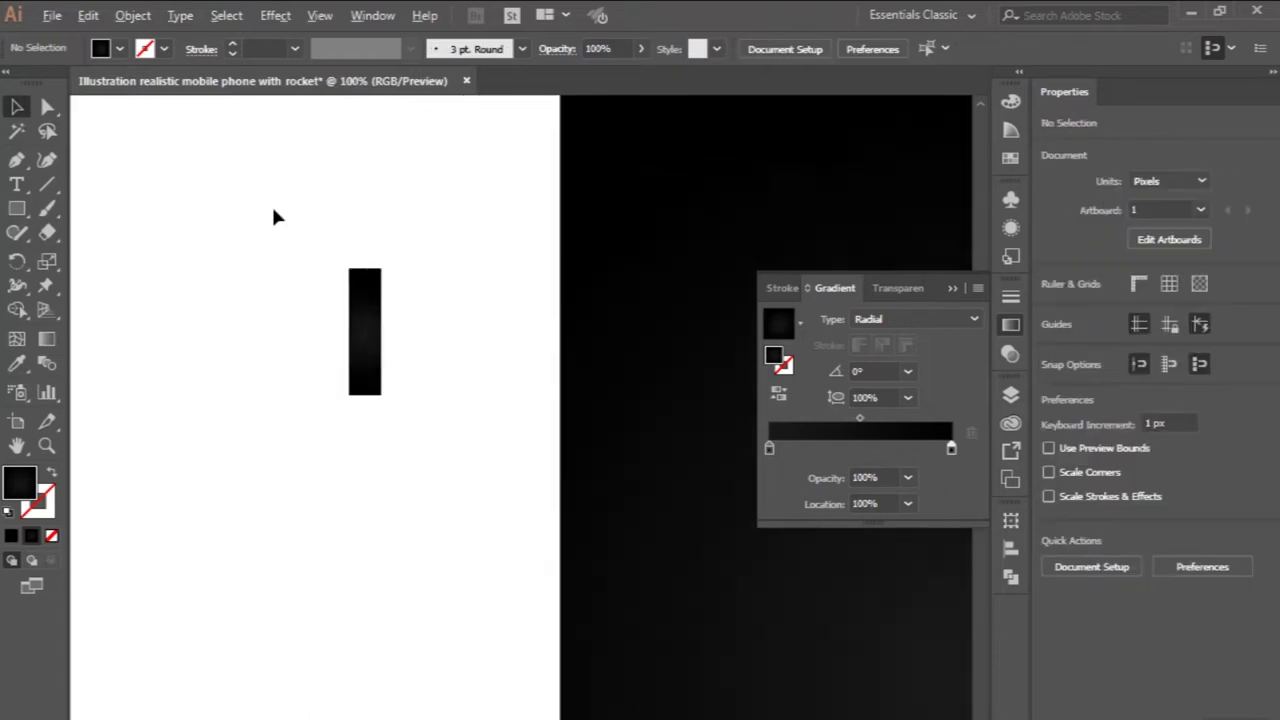
pyautogui.click(371, 334)
pyautogui.scroll(1, 375, 334)
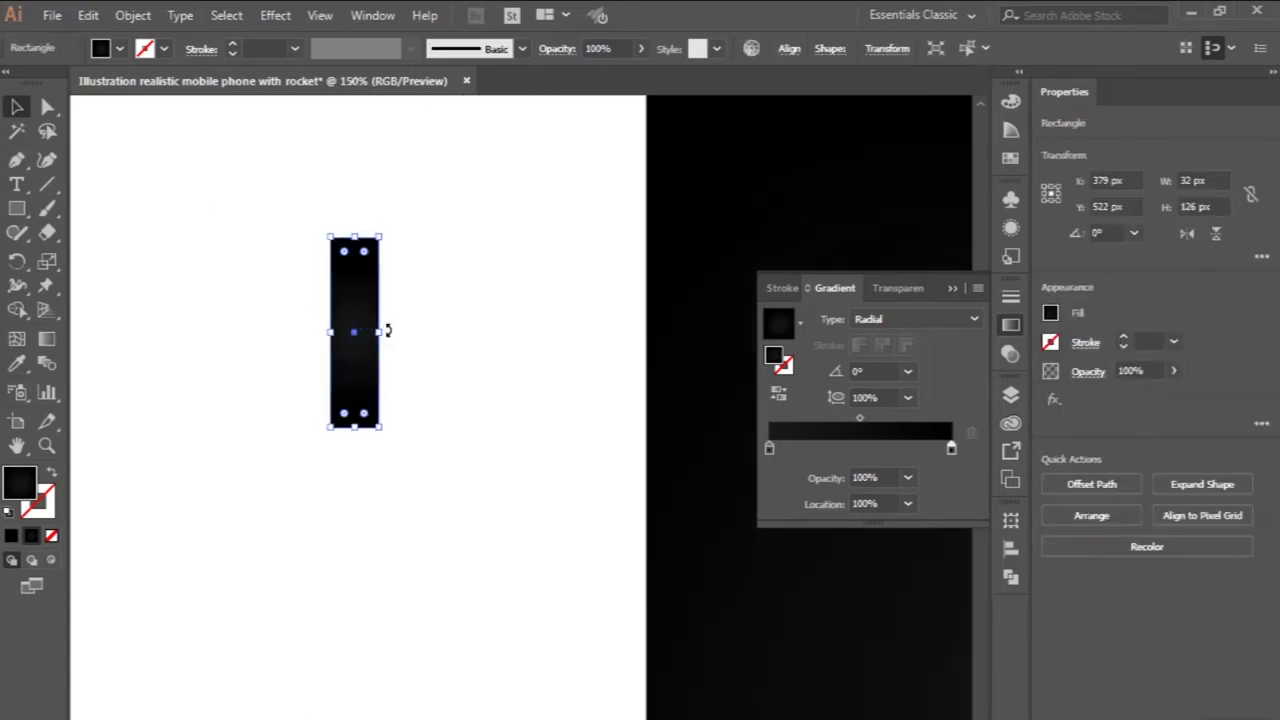
pyautogui.moveTo(380, 335); pyautogui.dragTo(390, 332)
pyautogui.scroll(-2, 390, 331)
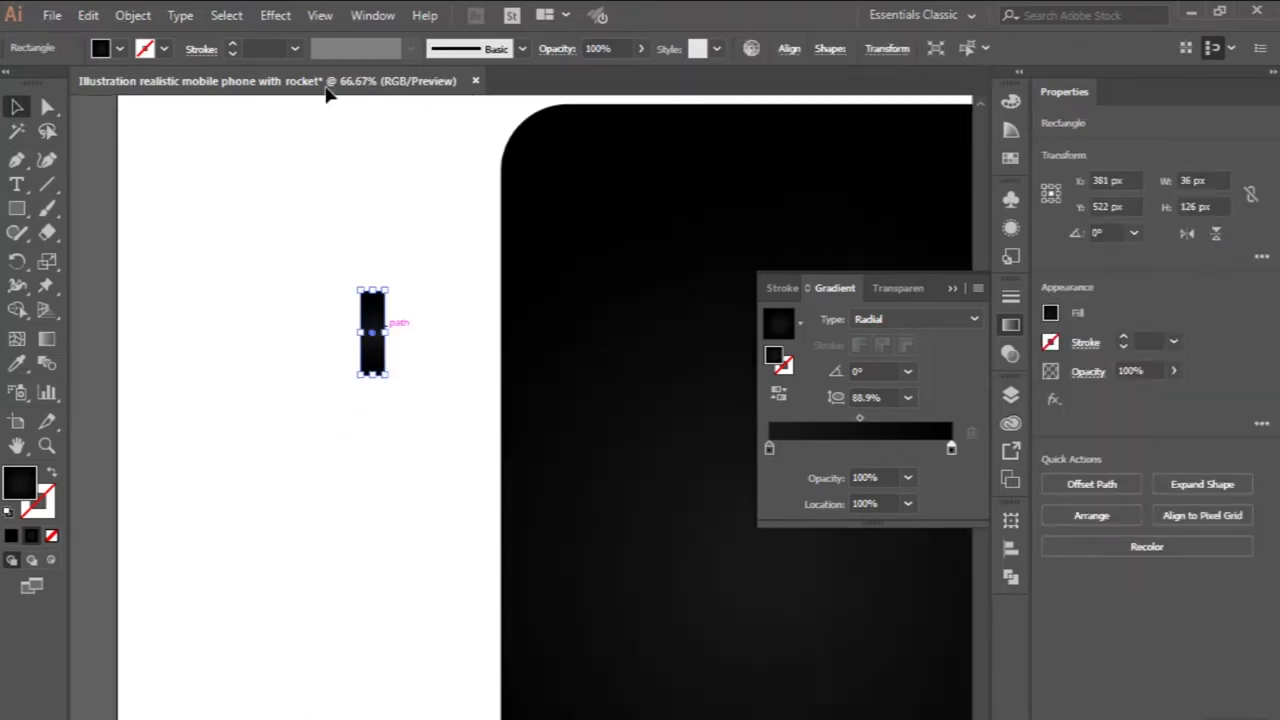
pyautogui.click(278, 16)
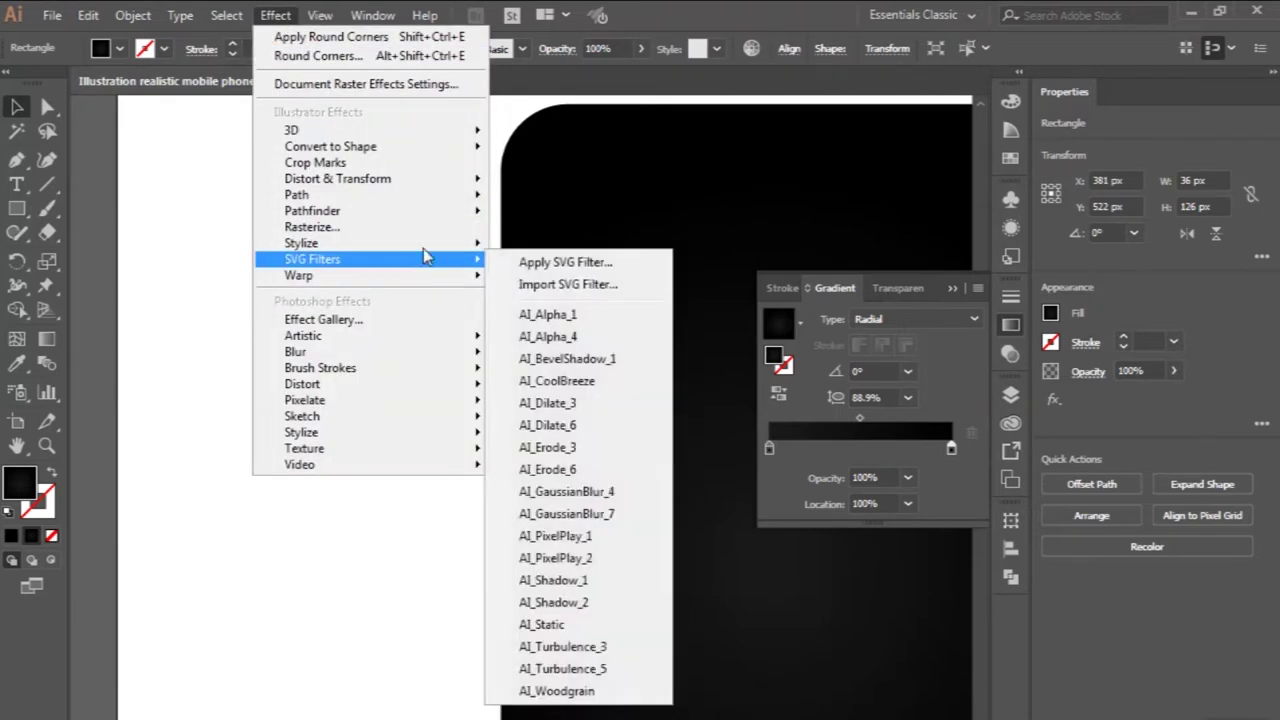
# - Round the small rectangle's corners with a 20 px radius
pyautogui.moveTo(301, 243)
pyautogui.click(560, 335)
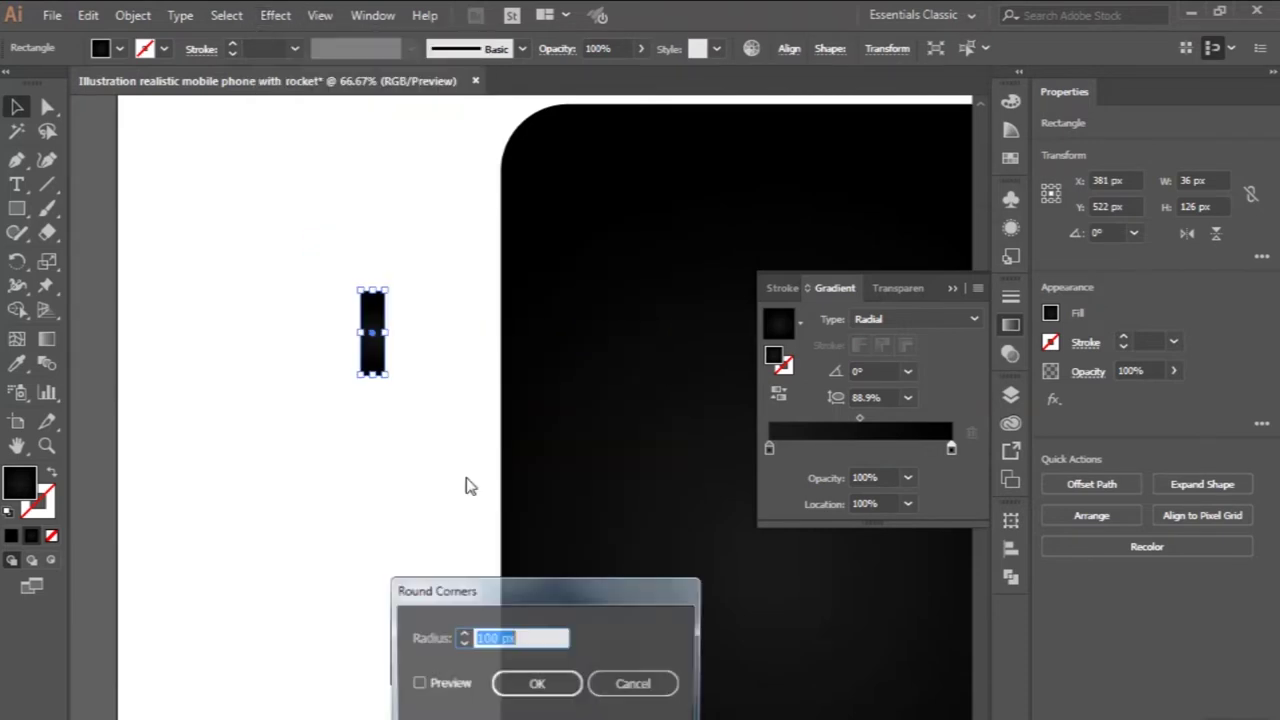
pyautogui.write('50')
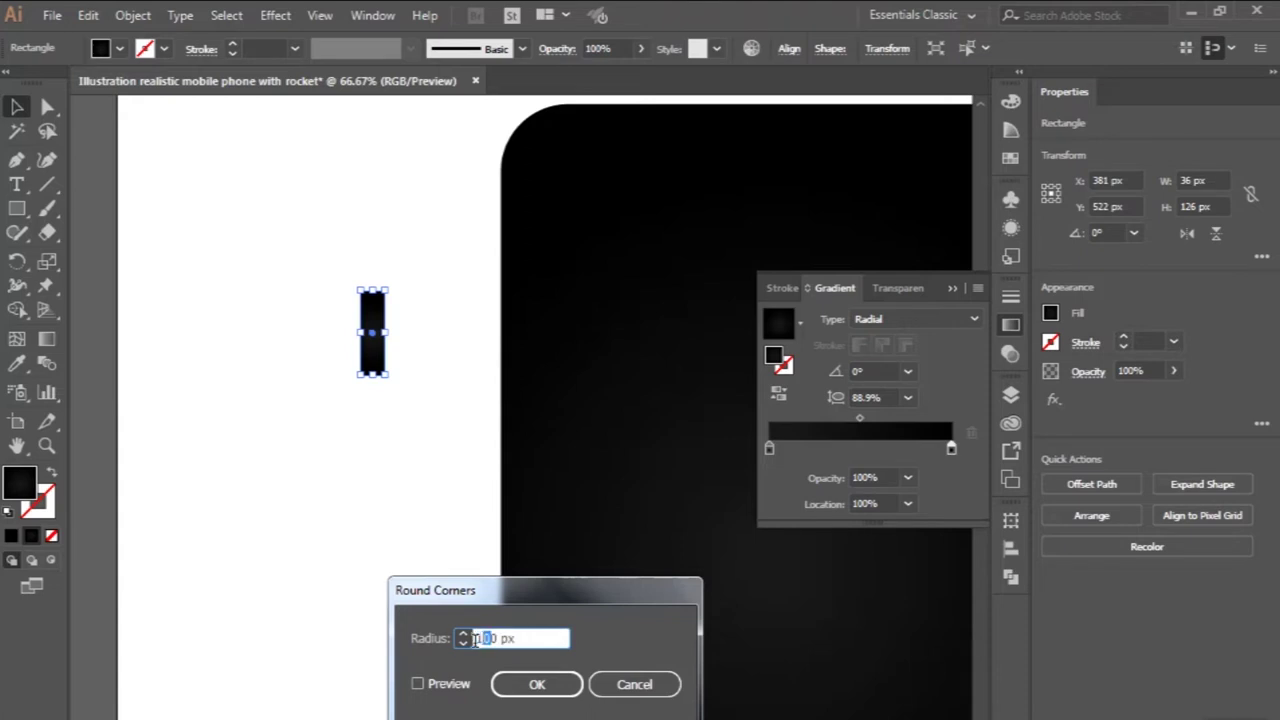
pyautogui.click(420, 683)
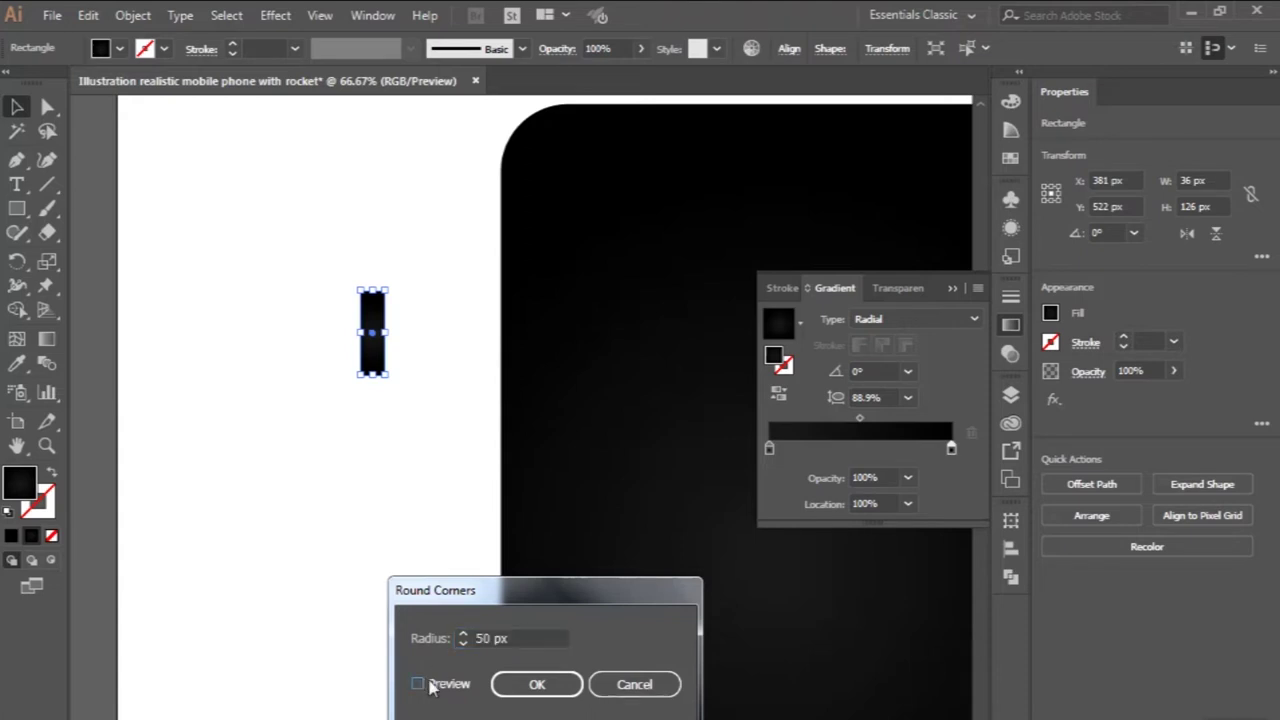
pyautogui.click(470, 641)
pyautogui.write('20')
pyautogui.click(463, 686)
pyautogui.click(537, 686)
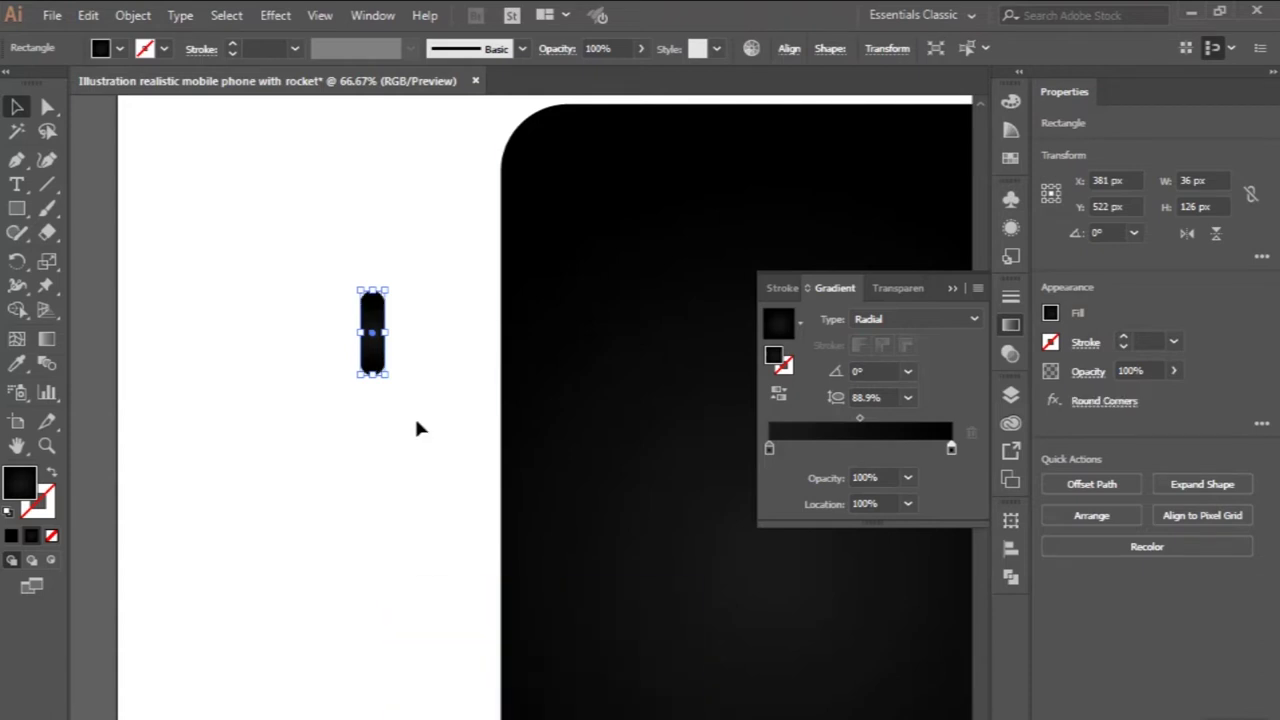
# - Expand the pill's rounded-corner appearance into its path
pyautogui.click(416, 422)
pyautogui.moveTo(398, 414); pyautogui.dragTo(336, 331)
pyautogui.click(133, 15)
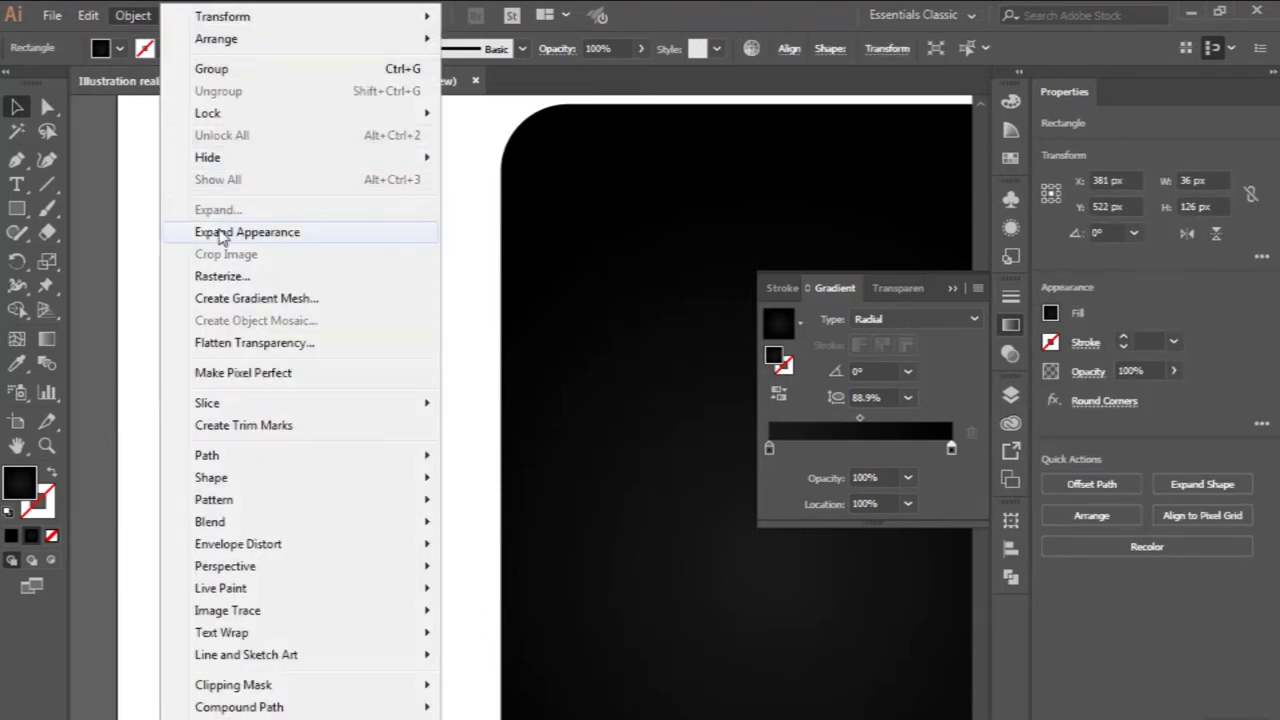
pyautogui.click(221, 232)
pyautogui.click(320, 310)
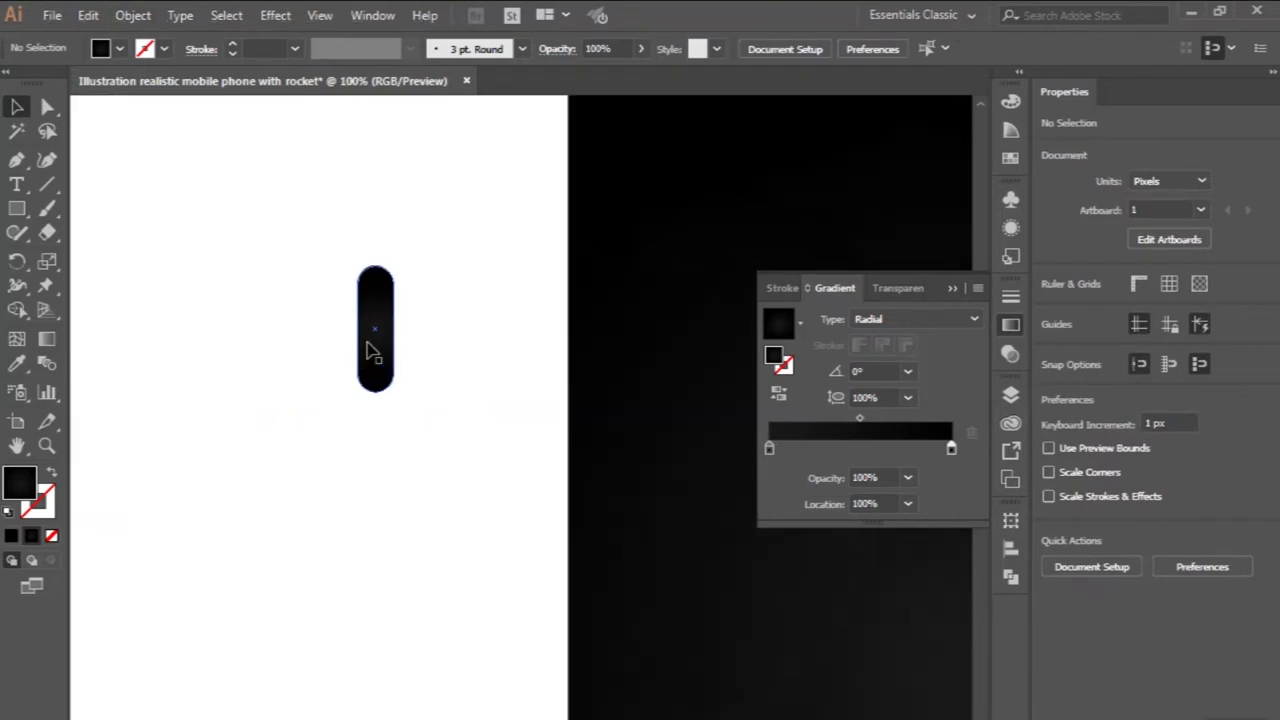
# - Duplicate the pill twice, placing the copies below the original
pyautogui.moveTo(375, 374); pyautogui.dragTo(360, 531)
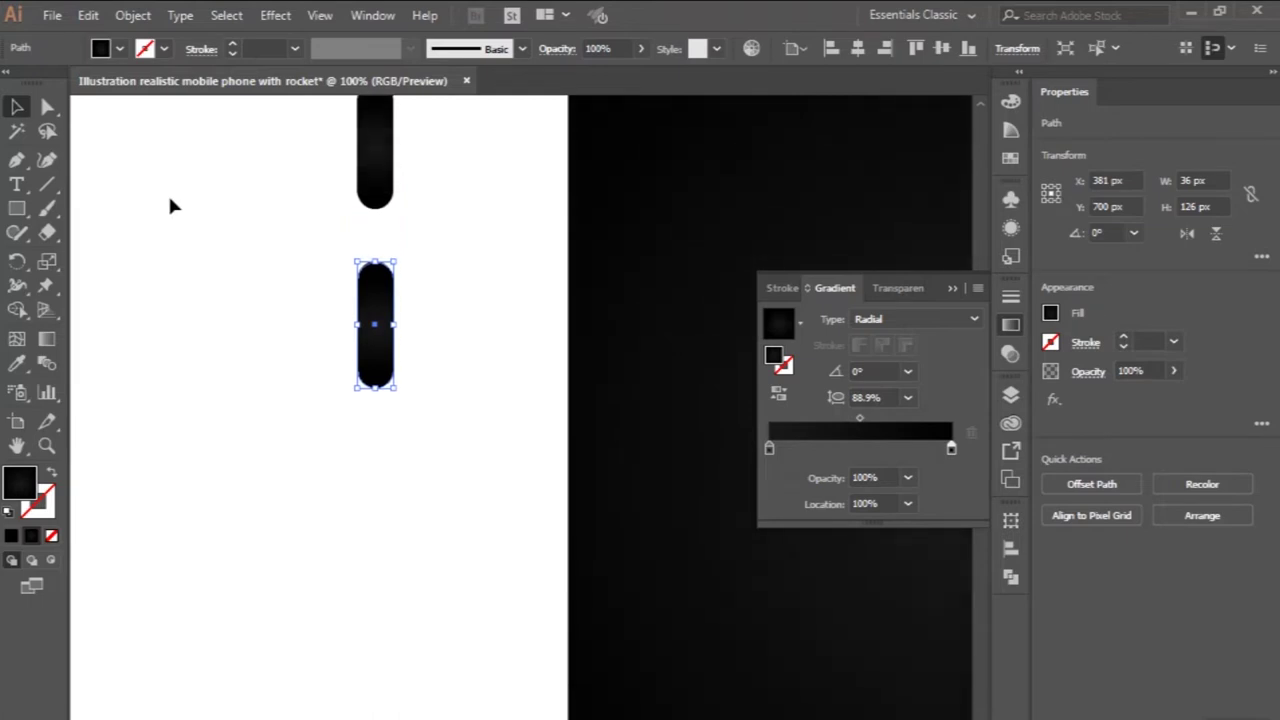
pyautogui.click(165, 202)
pyautogui.scroll(1, 306, 289)
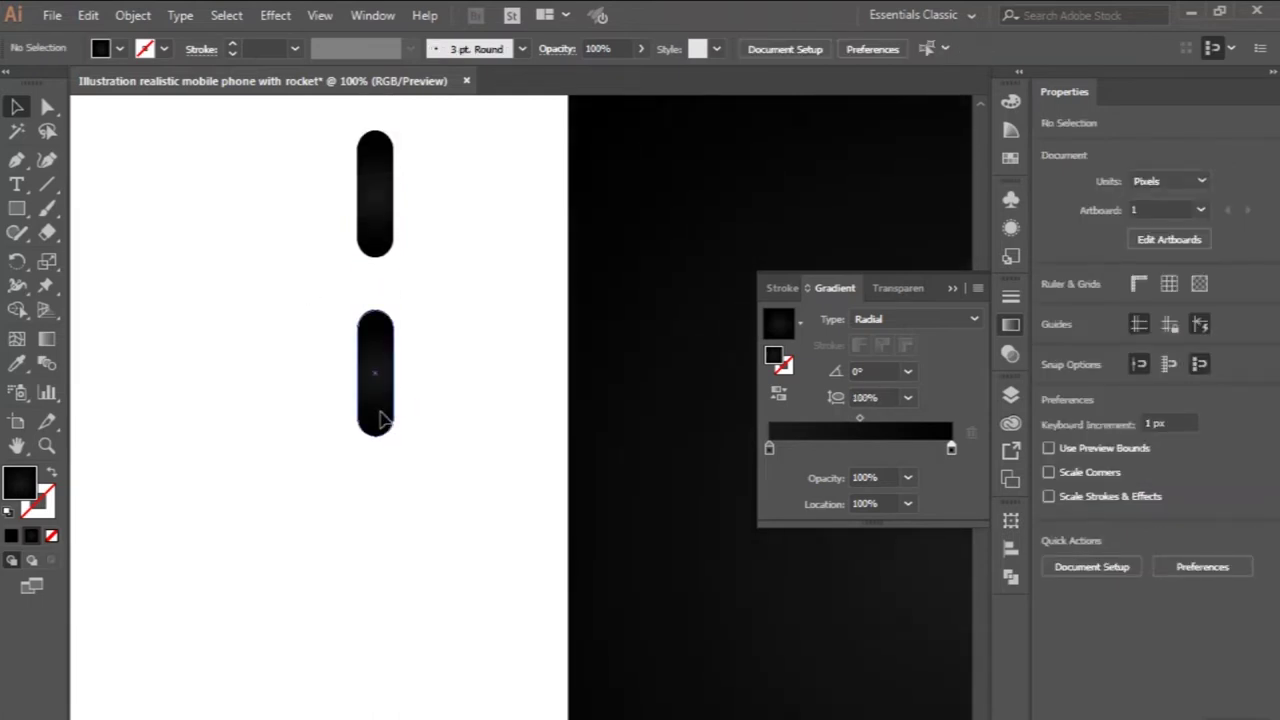
pyautogui.moveTo(382, 420); pyautogui.dragTo(392, 601)
pyautogui.scroll(1, 382, 472)
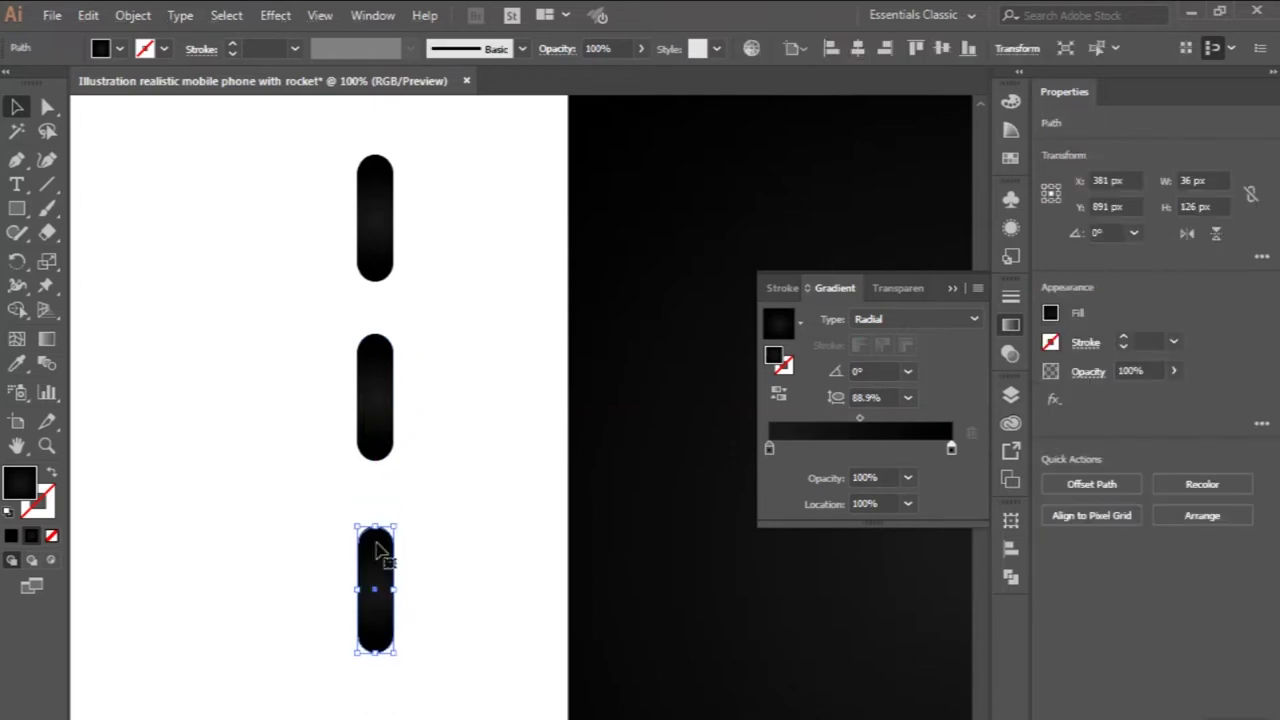
# - Move the two copies up so the three side buttons are spaced, top two close together
pyautogui.moveTo(378, 548); pyautogui.dragTo(376, 525)
pyautogui.click(307, 465)
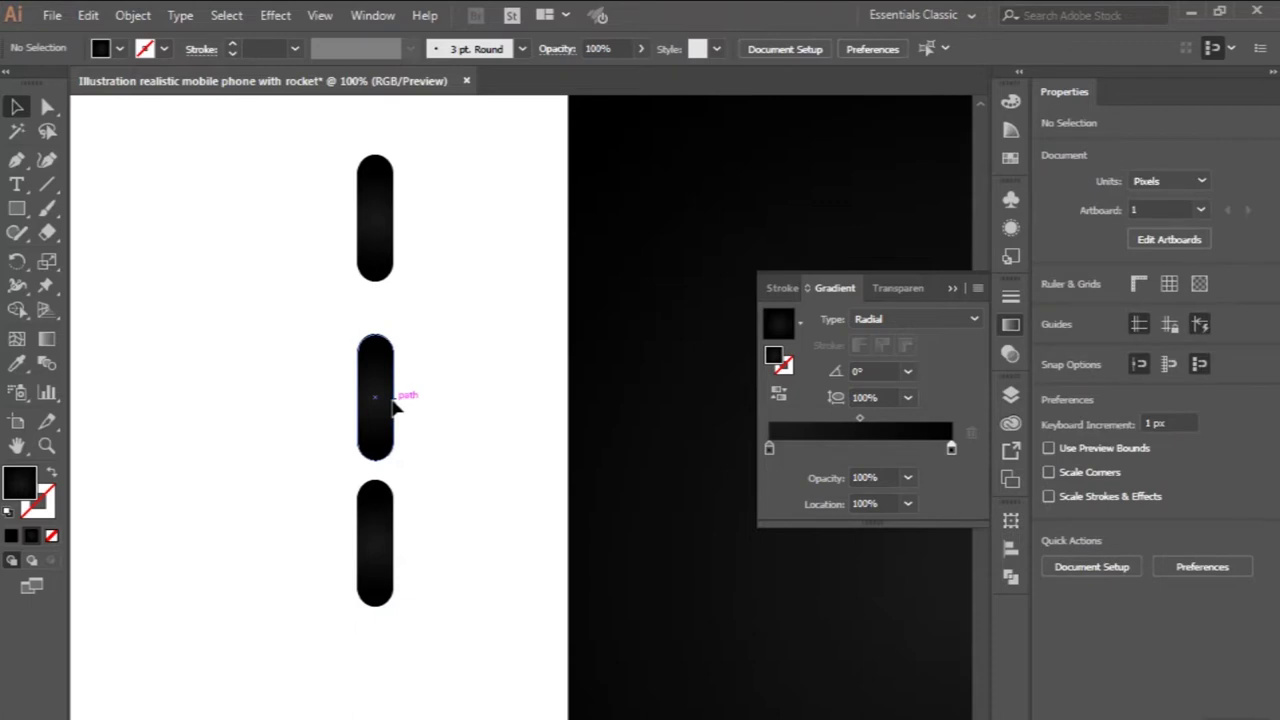
pyautogui.moveTo(393, 407)
pyautogui.mouseDown()
pyautogui.moveTo(391, 362)
pyautogui.moveTo(276, 331)
pyautogui.mouseUp()
pyautogui.click(276, 331)
pyautogui.scroll(-3, 276, 331)
pyautogui.hscroll(-2, 282, 345)
pyautogui.hscroll(3, 282, 345)
pyautogui.scroll(2, 285, 342)
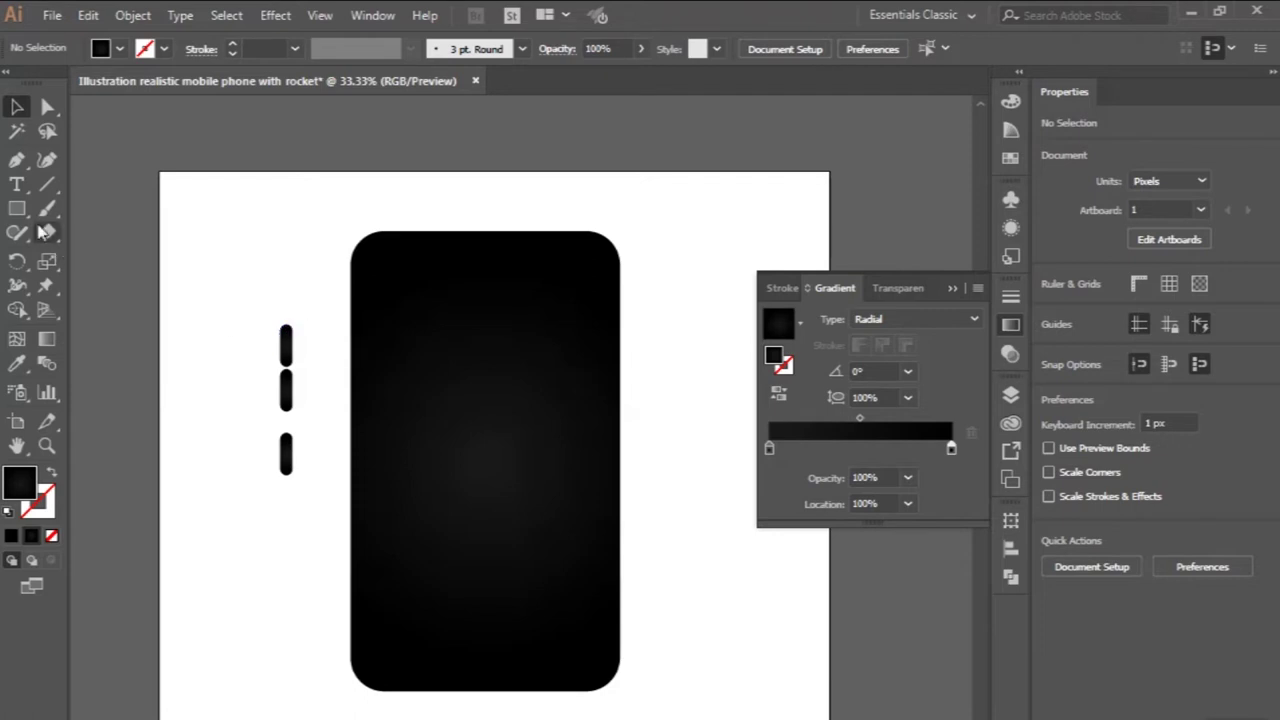
# - Draw a white rectangle inside the phone body for the screen
pyautogui.click(16, 208)
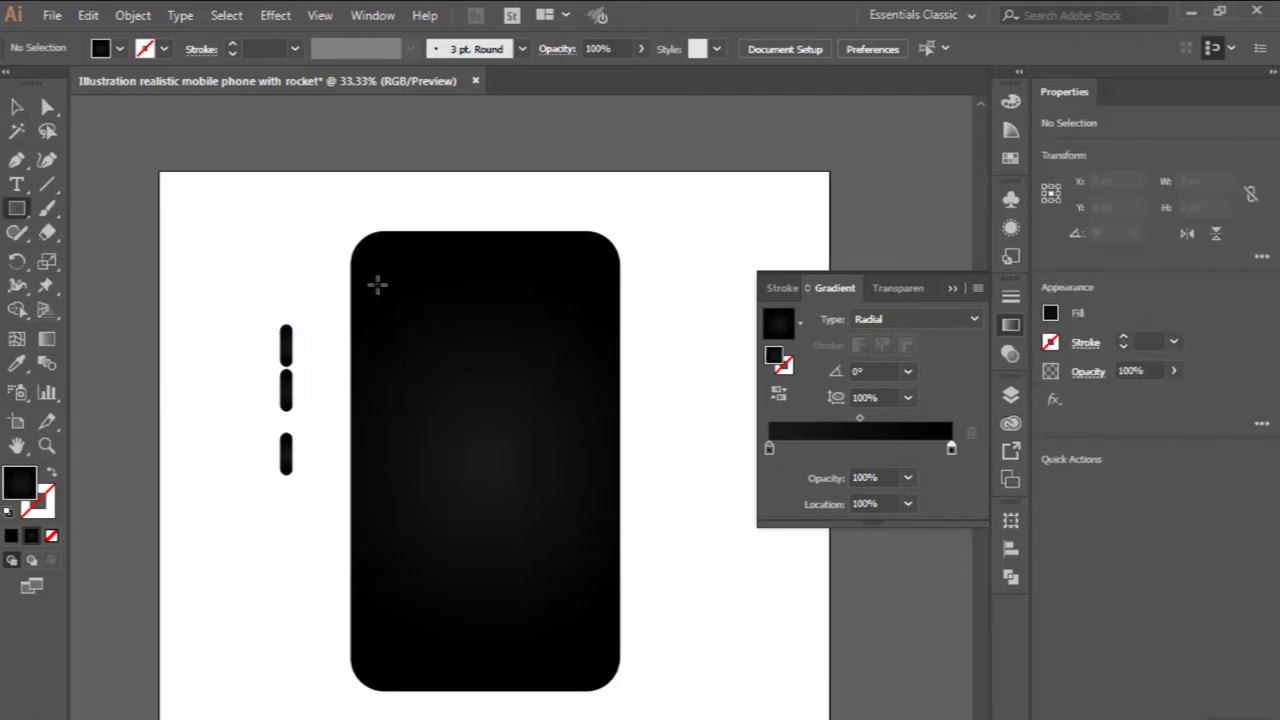
pyautogui.moveTo(377, 285); pyautogui.dragTo(591, 617)
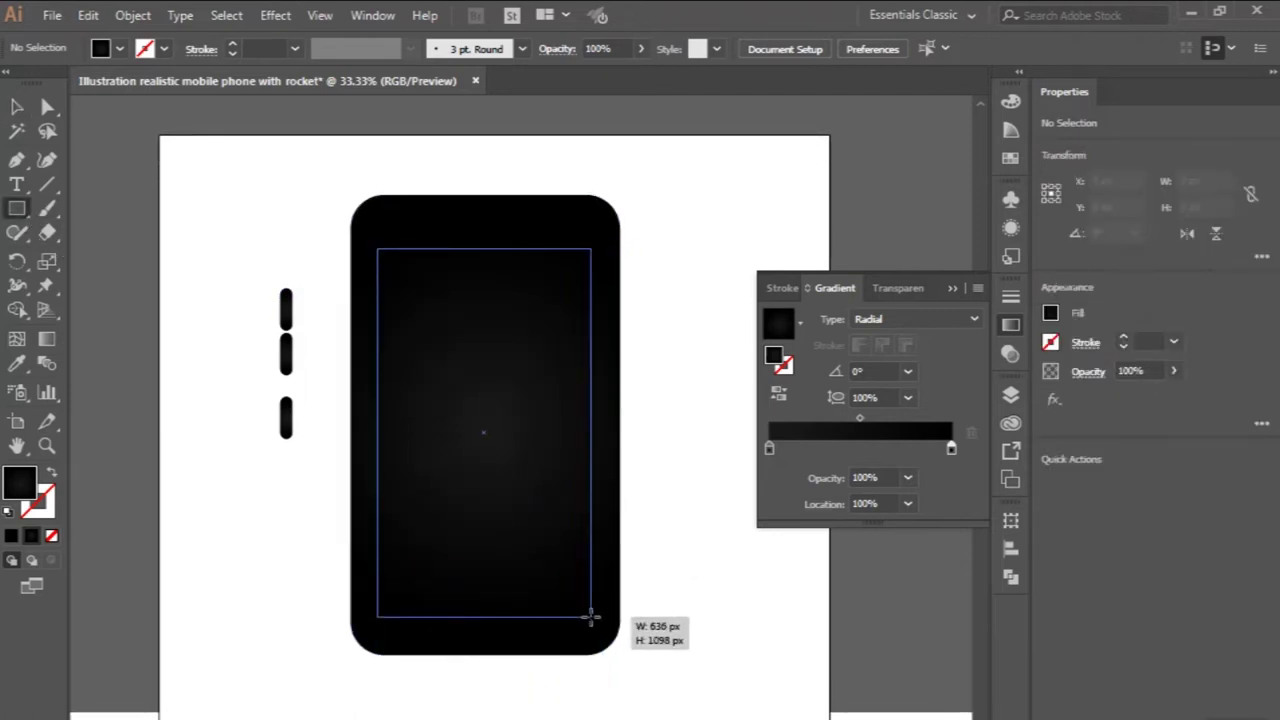
pyautogui.moveTo(591, 617); pyautogui.dragTo(591, 601)
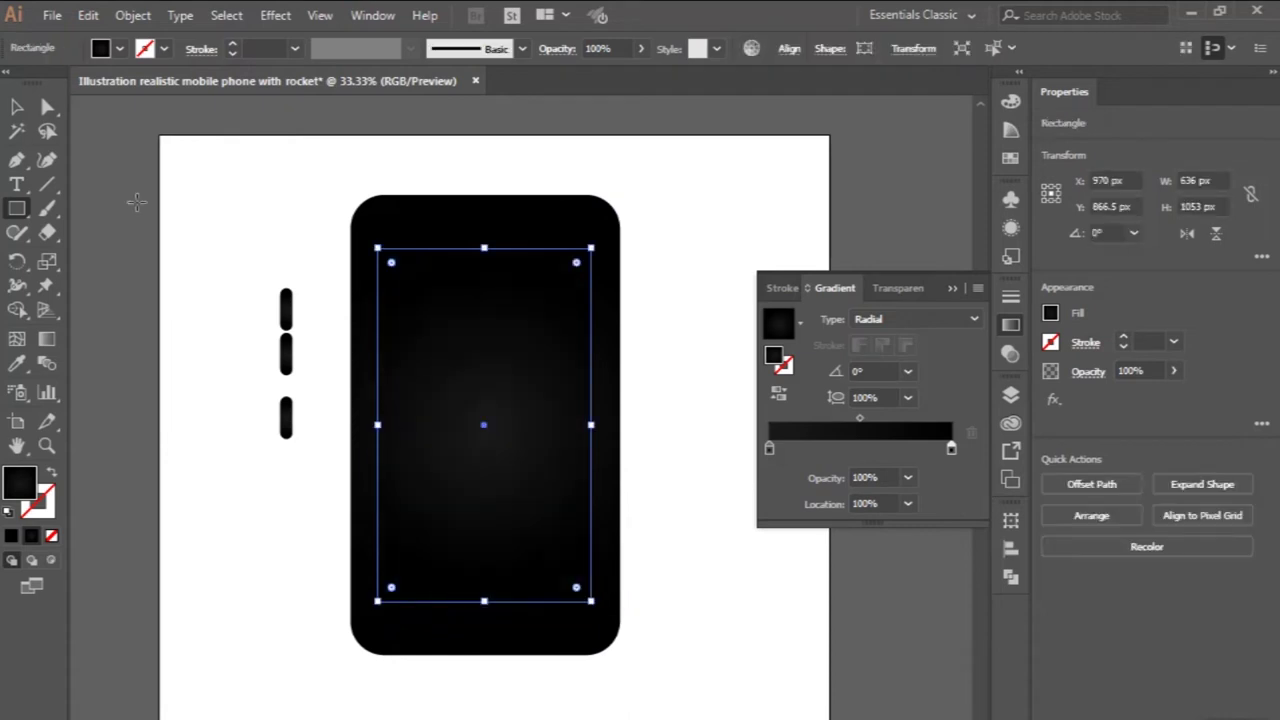
pyautogui.click(17, 364)
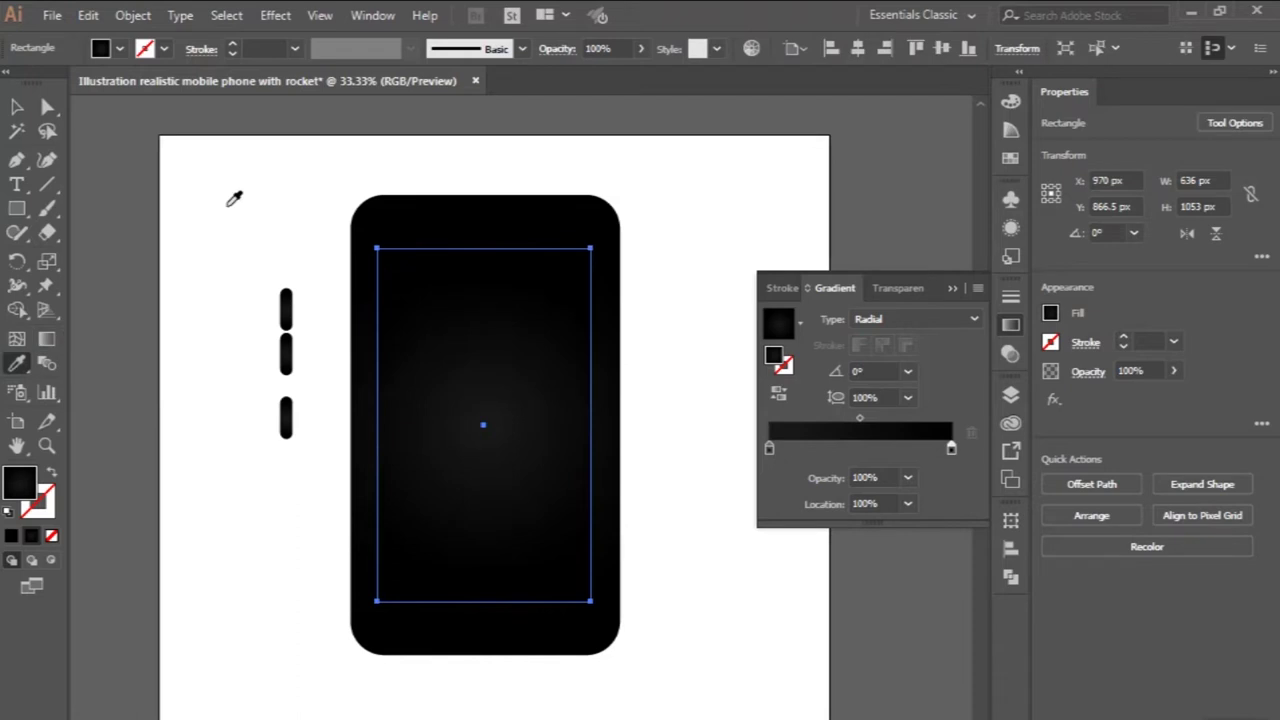
pyautogui.click(234, 200)
pyautogui.click(17, 107)
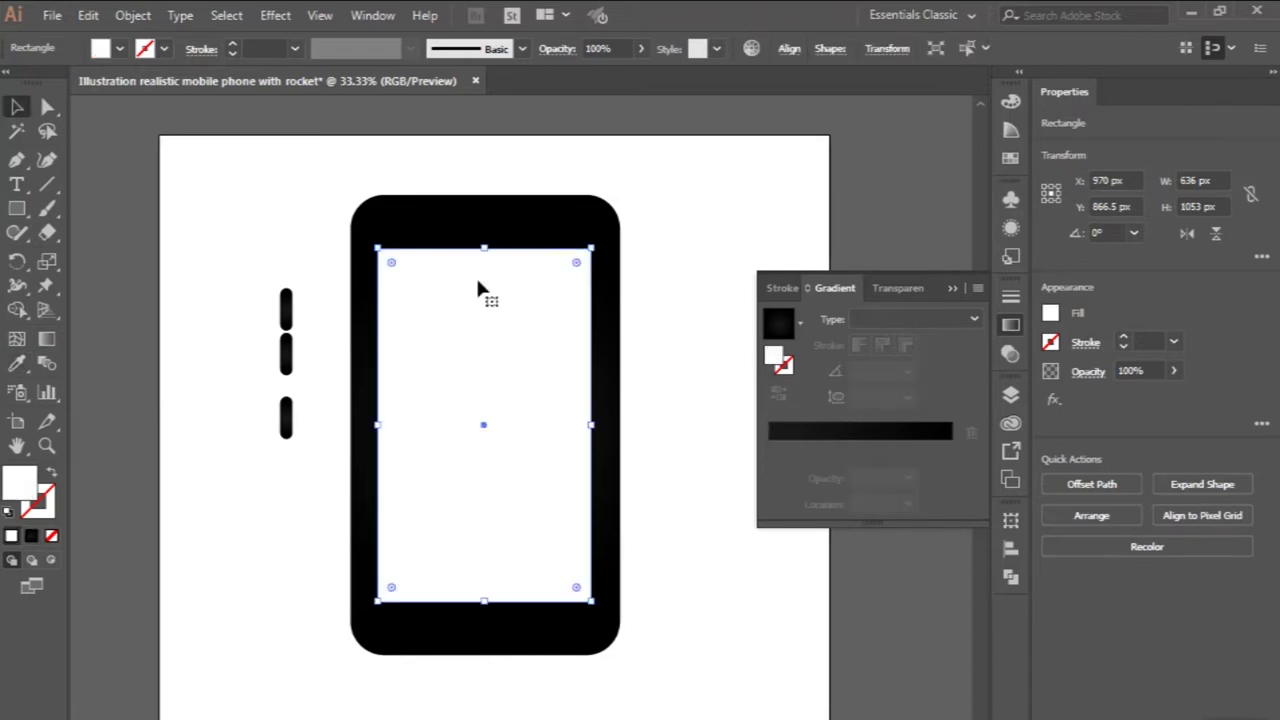
# - Resize the screen to 636 × 1088 px and centre it within the phone frame
pyautogui.scroll(1, 480, 285)
pyautogui.moveTo(487, 232); pyautogui.dragTo(487, 213)
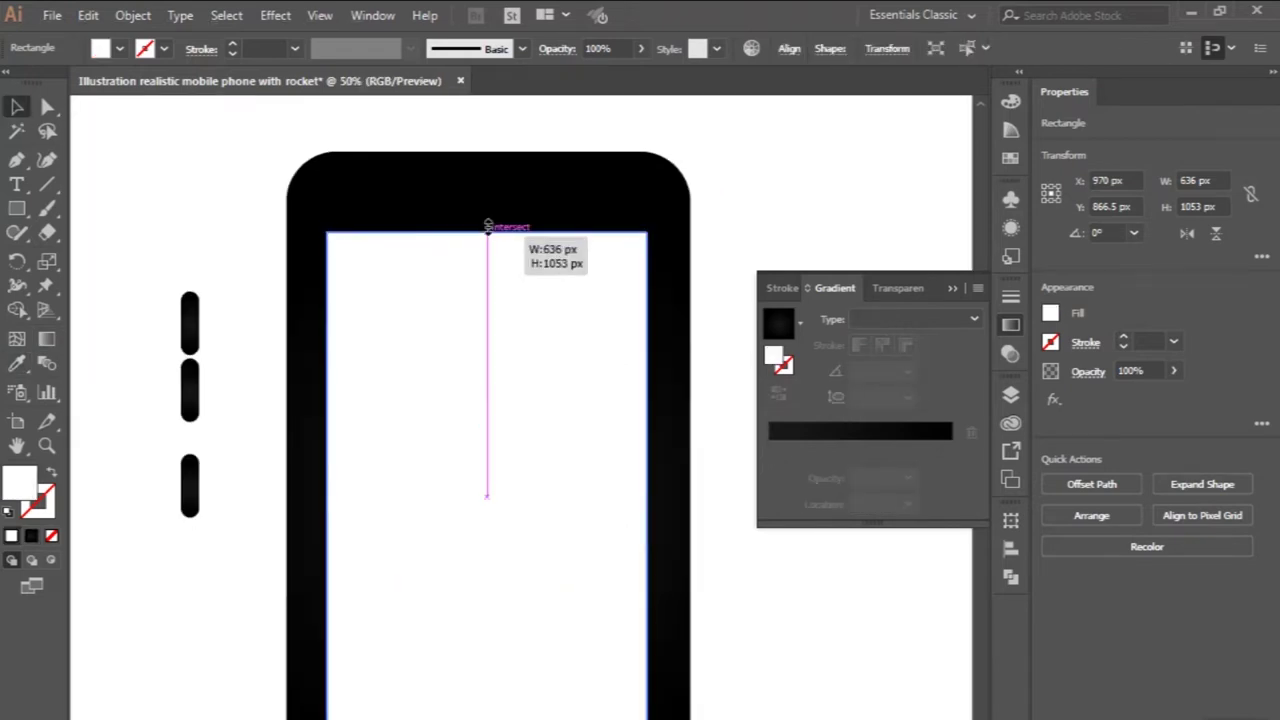
pyautogui.scroll(-1, 368, 230)
pyautogui.scroll(-1, 369, 230)
pyautogui.scroll(1, 410, 290)
pyautogui.scroll(1, 460, 440)
pyautogui.scroll(1, 477, 533)
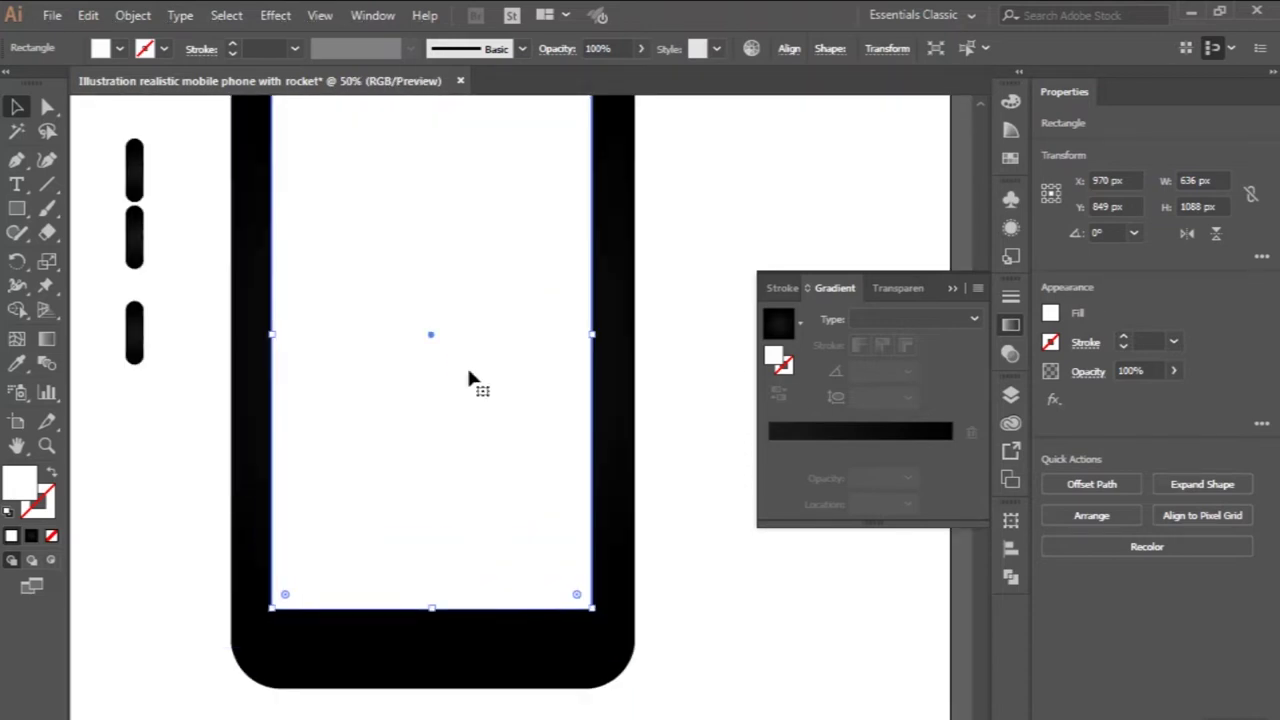
pyautogui.moveTo(468, 374); pyautogui.dragTo(466, 389)
pyautogui.scroll(-1, 464, 387)
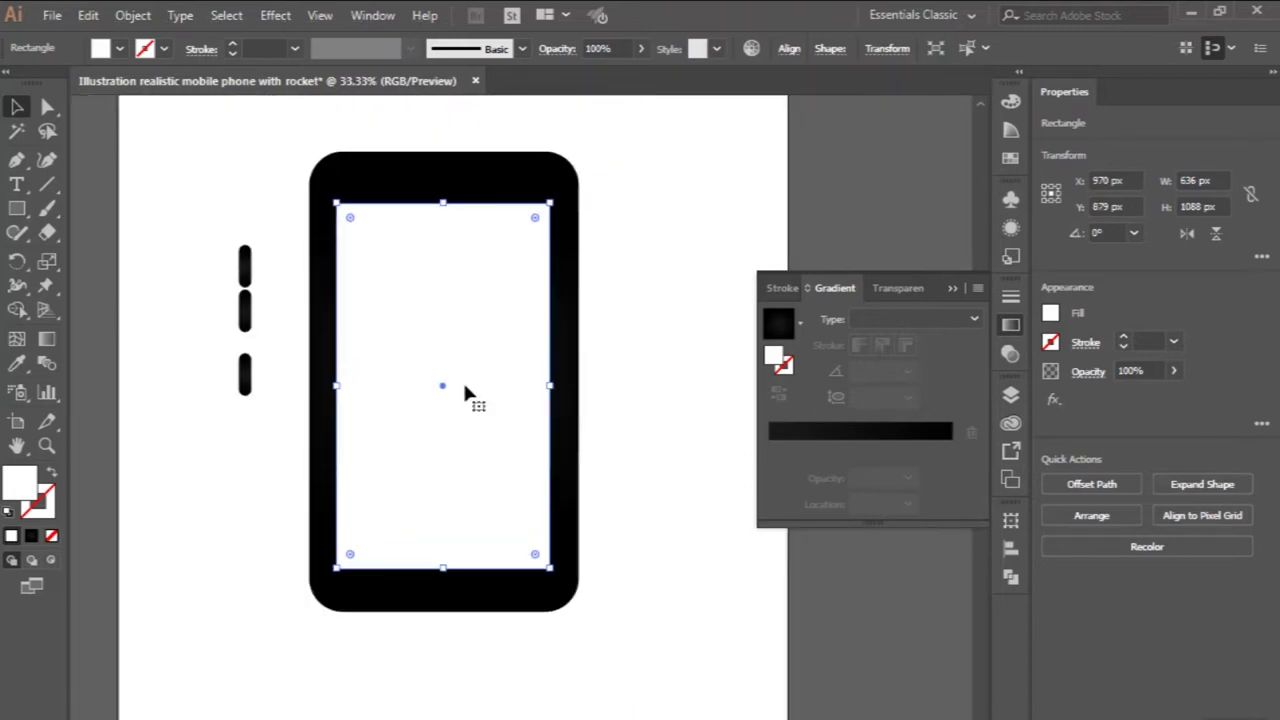
pyautogui.scroll(1, 465, 392)
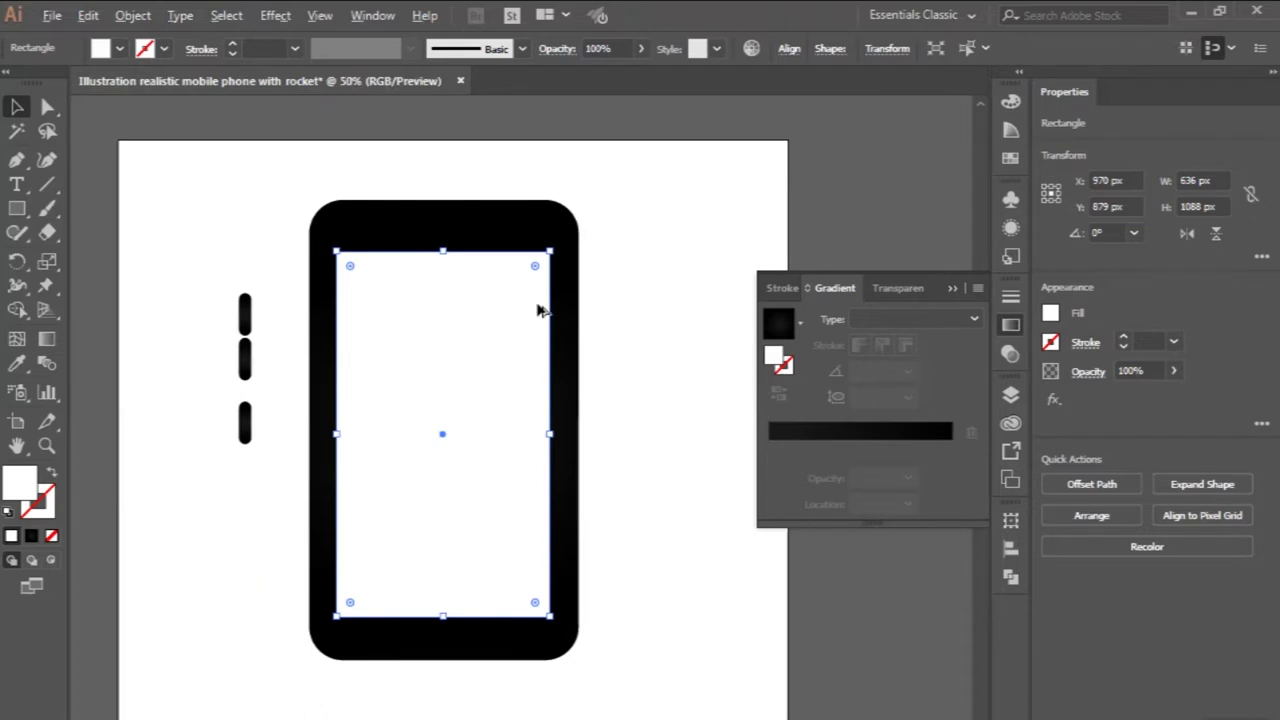
pyautogui.scroll(1, 538, 310)
pyautogui.moveTo(480, 323); pyautogui.dragTo(480, 316)
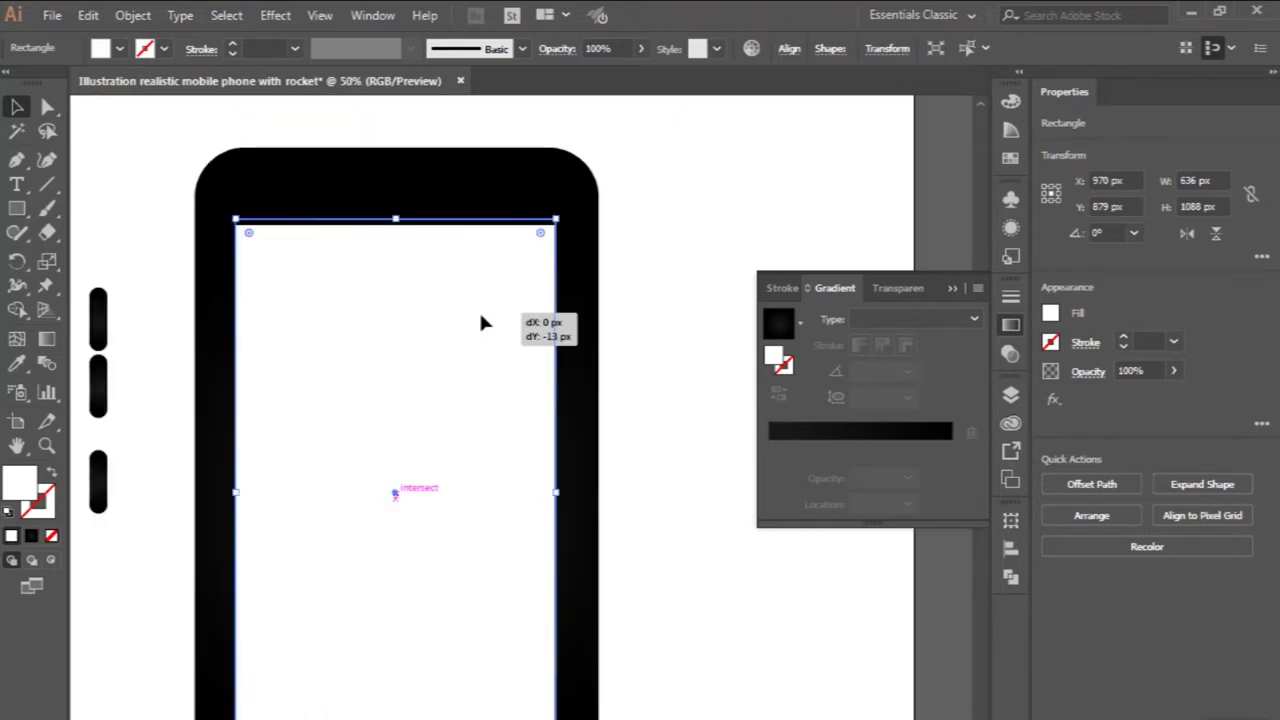
pyautogui.click(276, 15)
pyautogui.moveTo(301, 243)
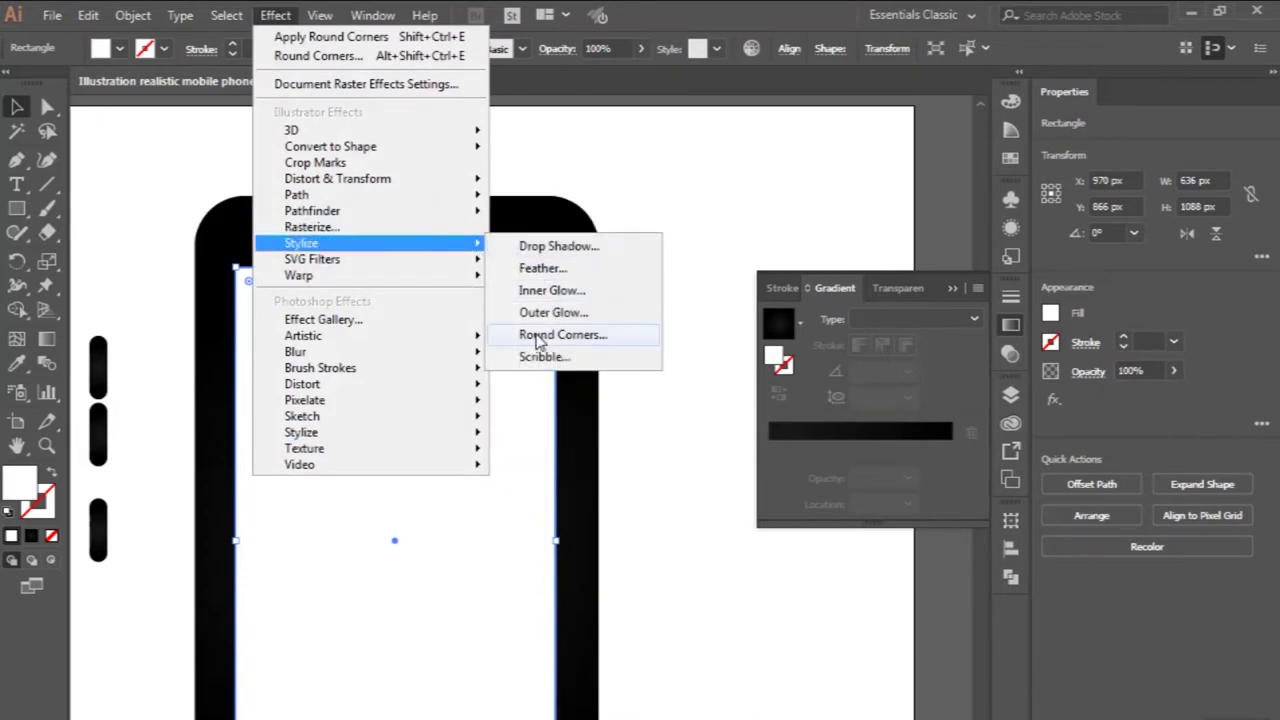
# - Give the white screen 50 px round corners and expand the appearance into its path
pyautogui.click(540, 342)
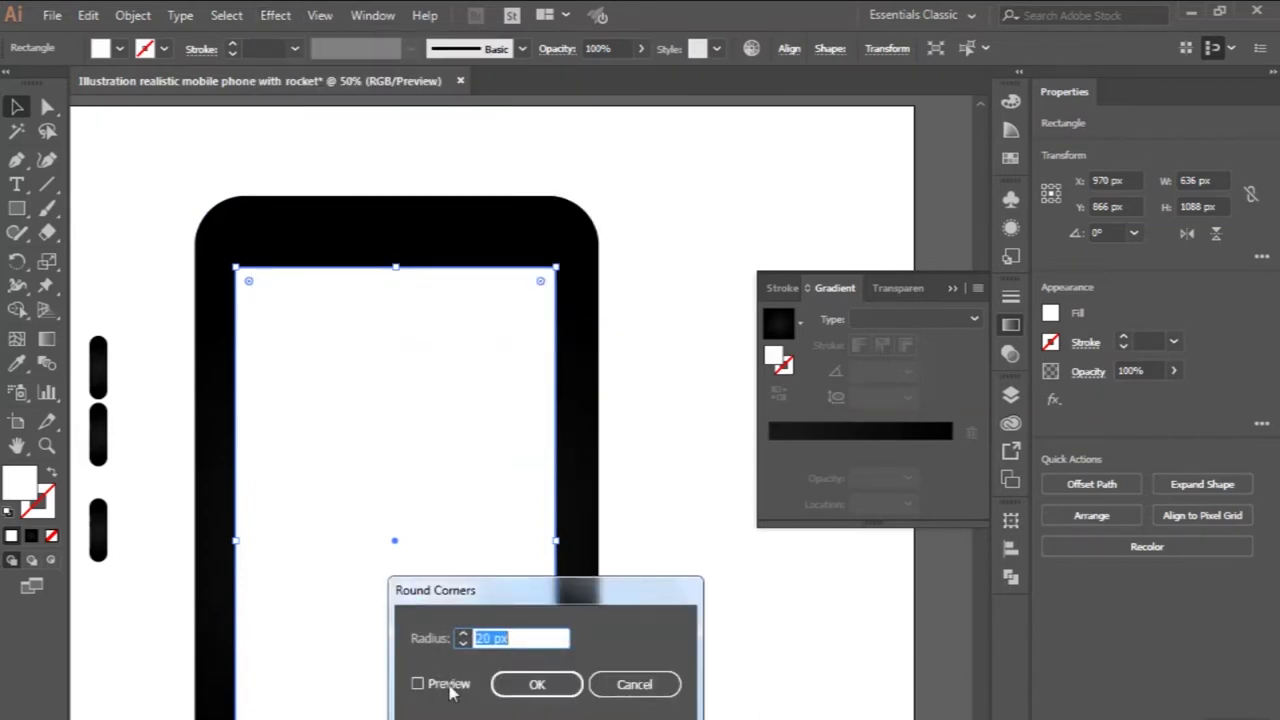
pyautogui.write('50')
pyautogui.click(440, 688)
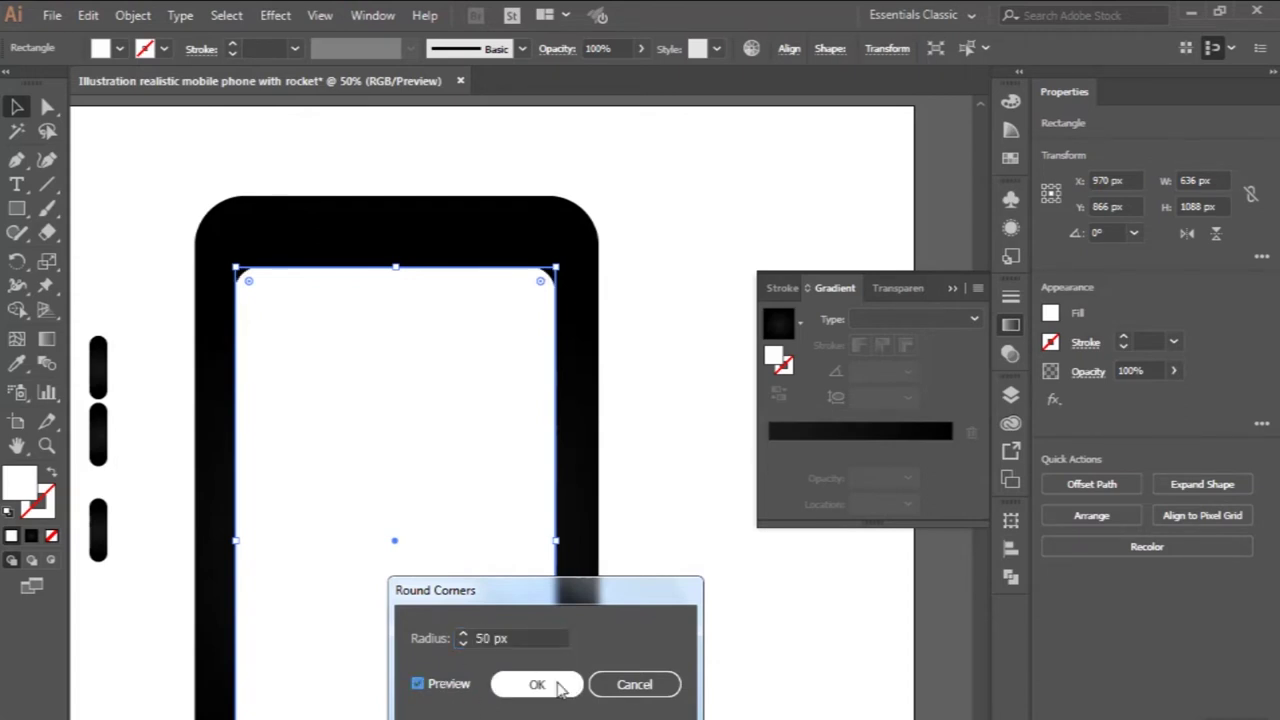
pyautogui.click(537, 684)
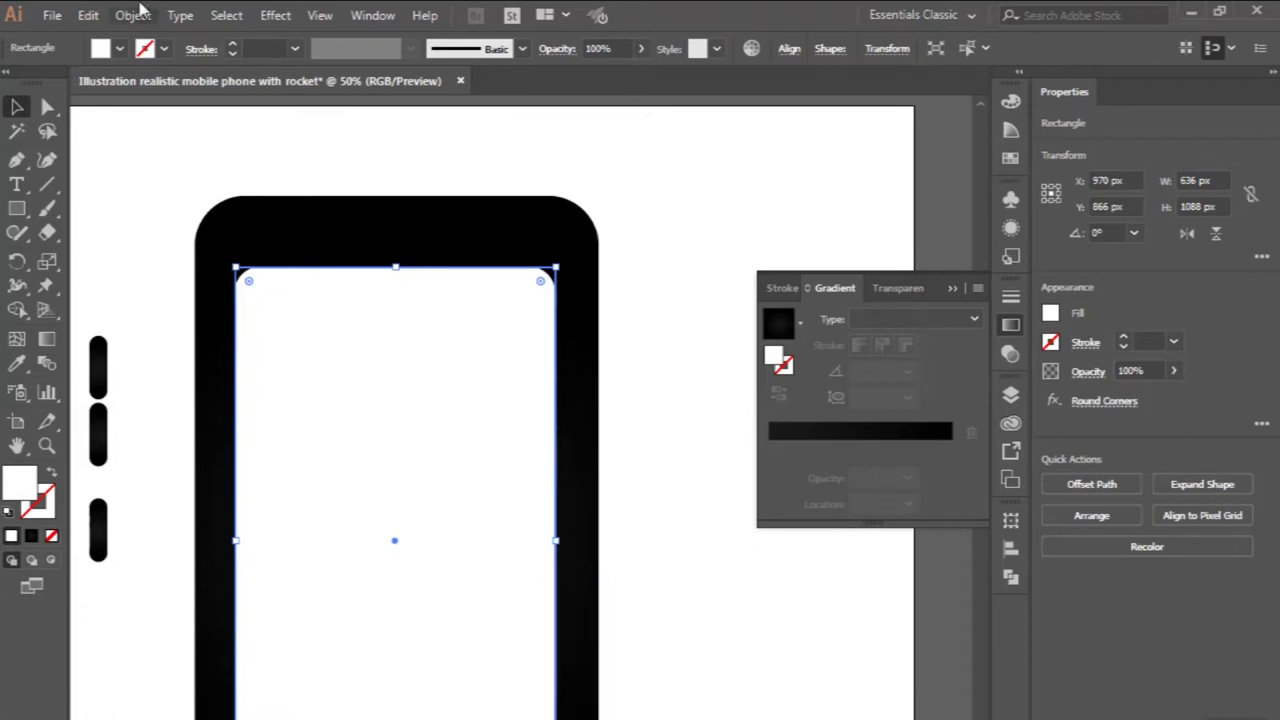
pyautogui.click(133, 15)
pyautogui.click(210, 232)
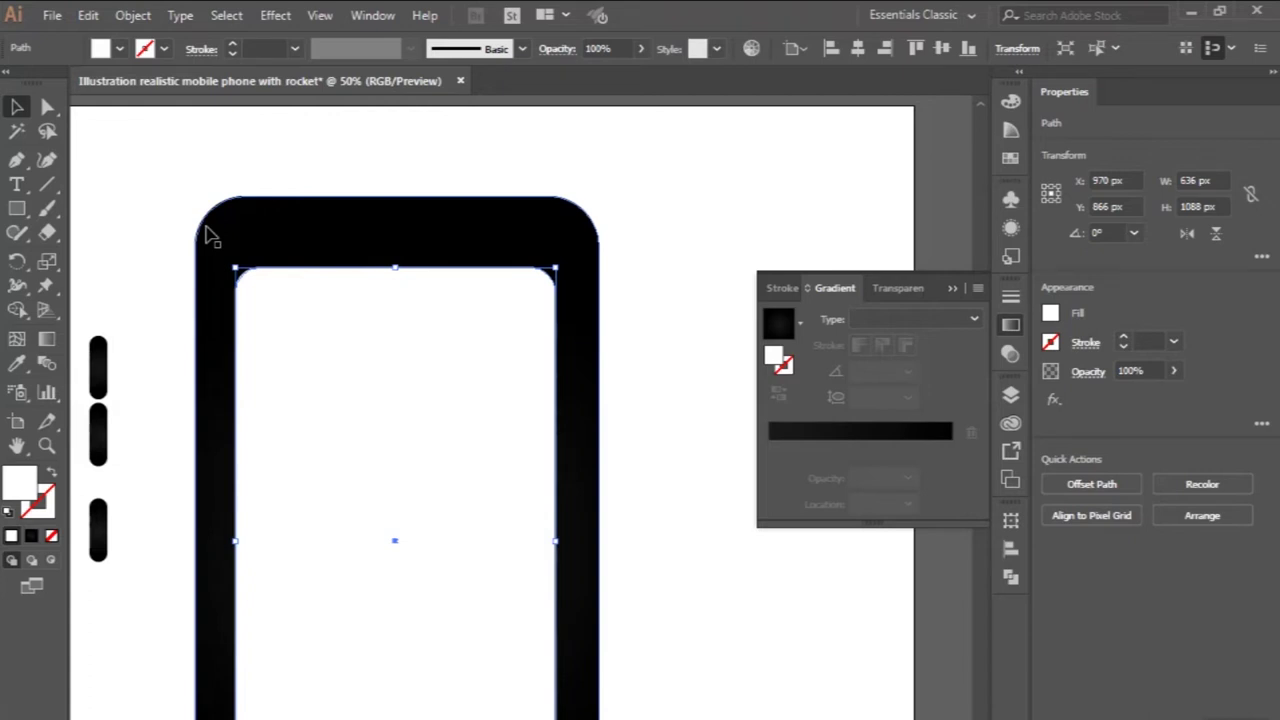
pyautogui.click(313, 331)
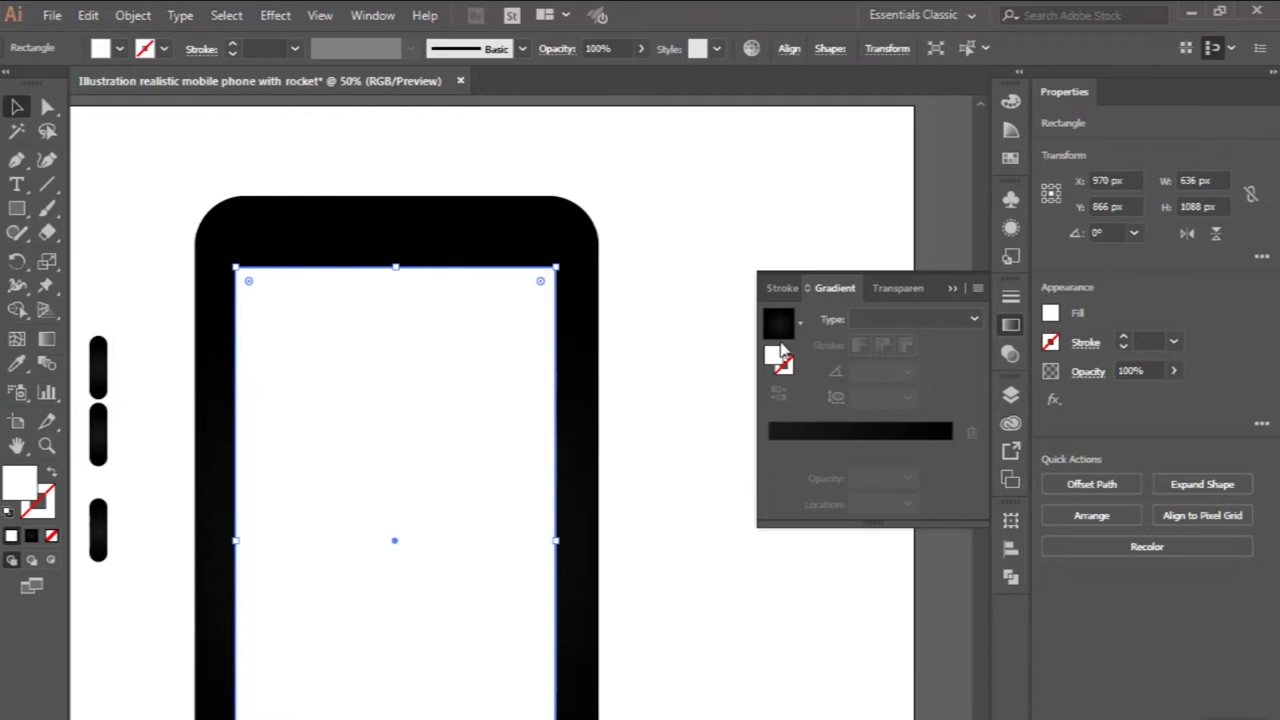
# - Fill the screen with a radial gradient: left stop #dc1c24, right stop #8d272d
pyautogui.click(780, 322)
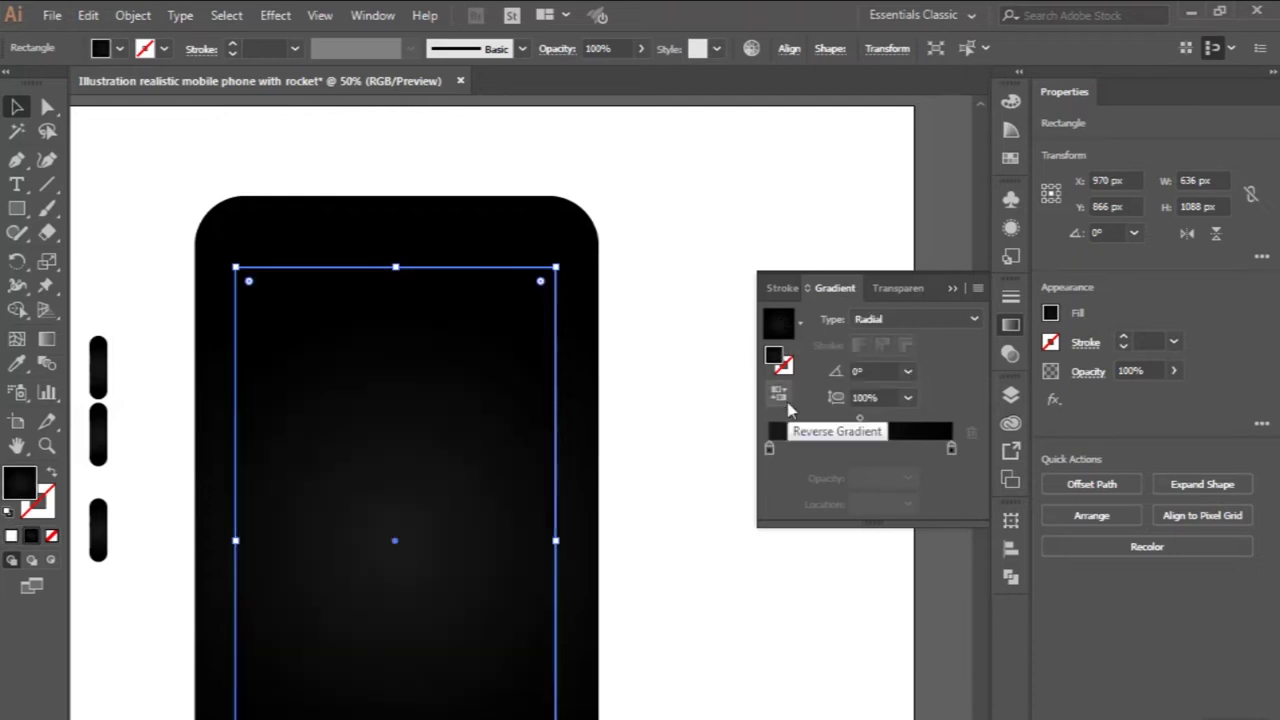
pyautogui.doubleClick(769, 452)
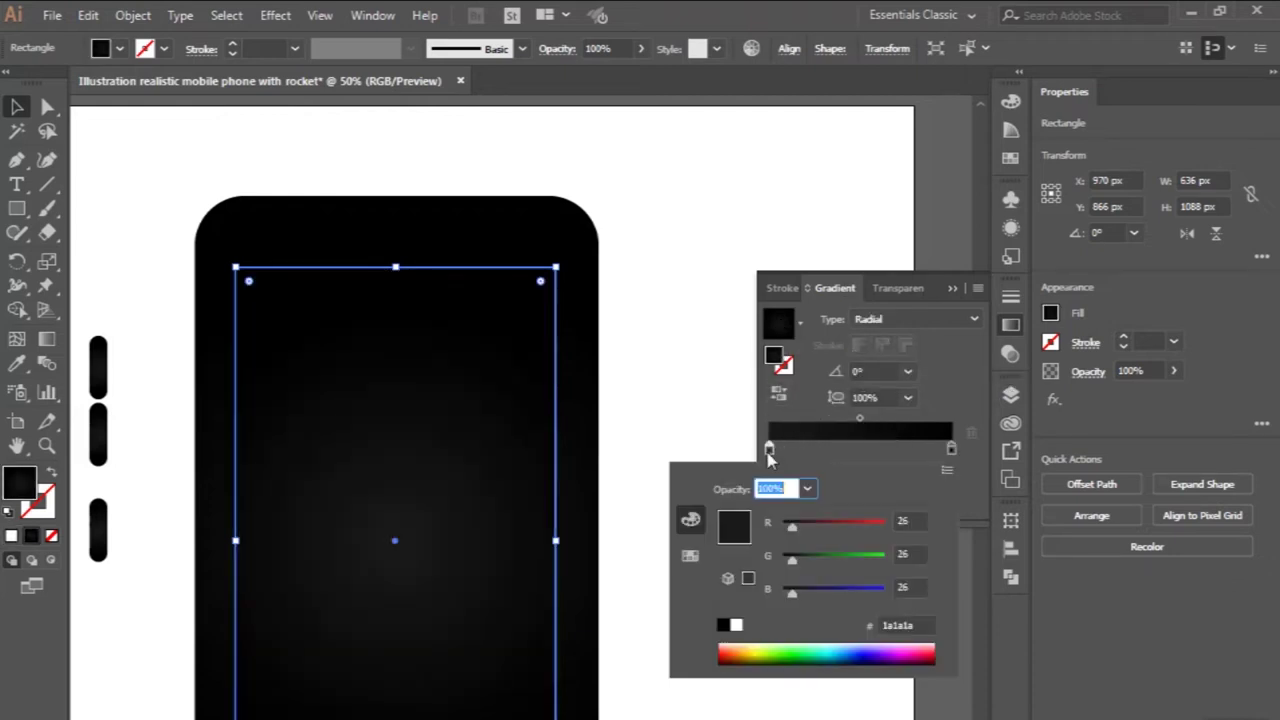
pyautogui.click(895, 624)
pyautogui.write('6')
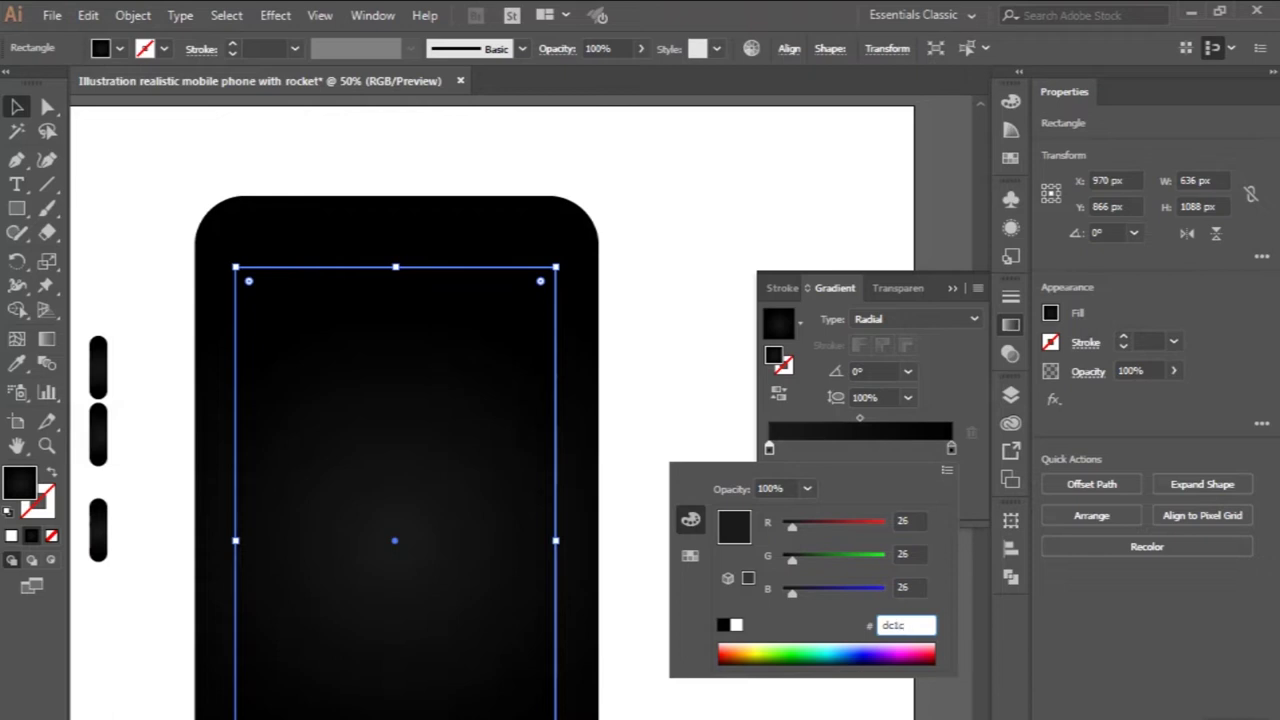
pyautogui.write('24')
pyautogui.press('Return')
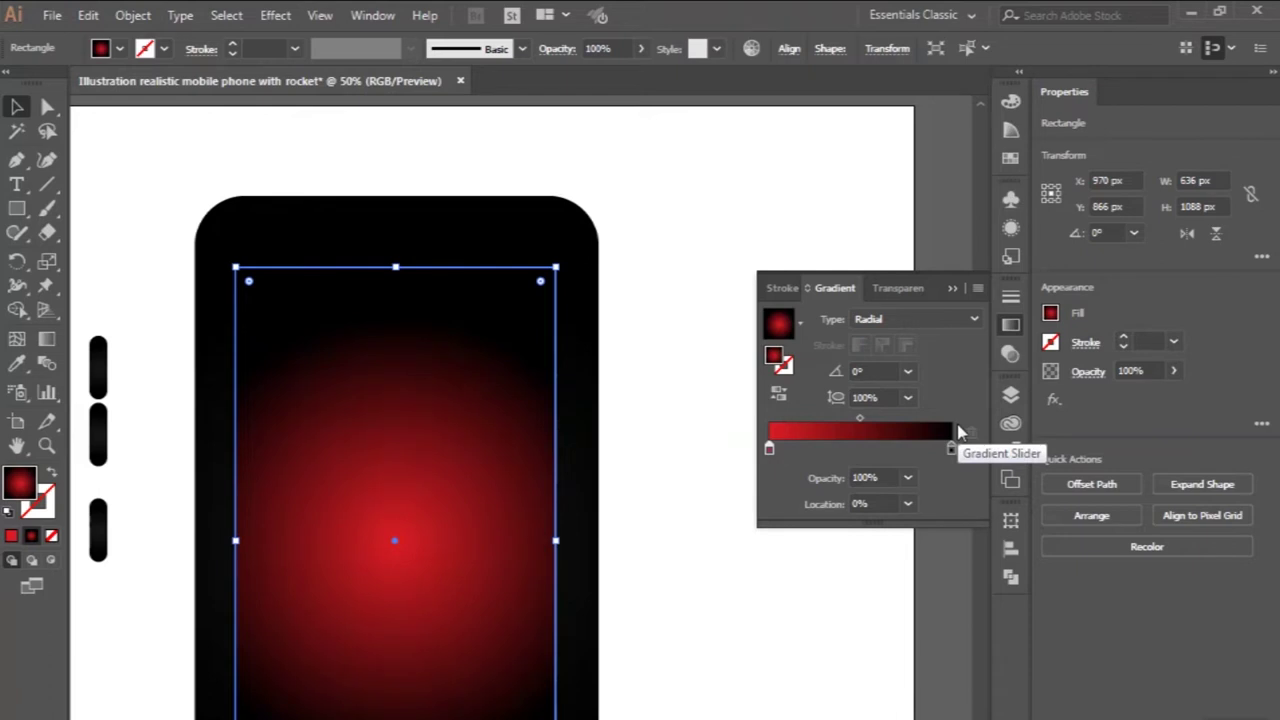
pyautogui.doubleClick(951, 449)
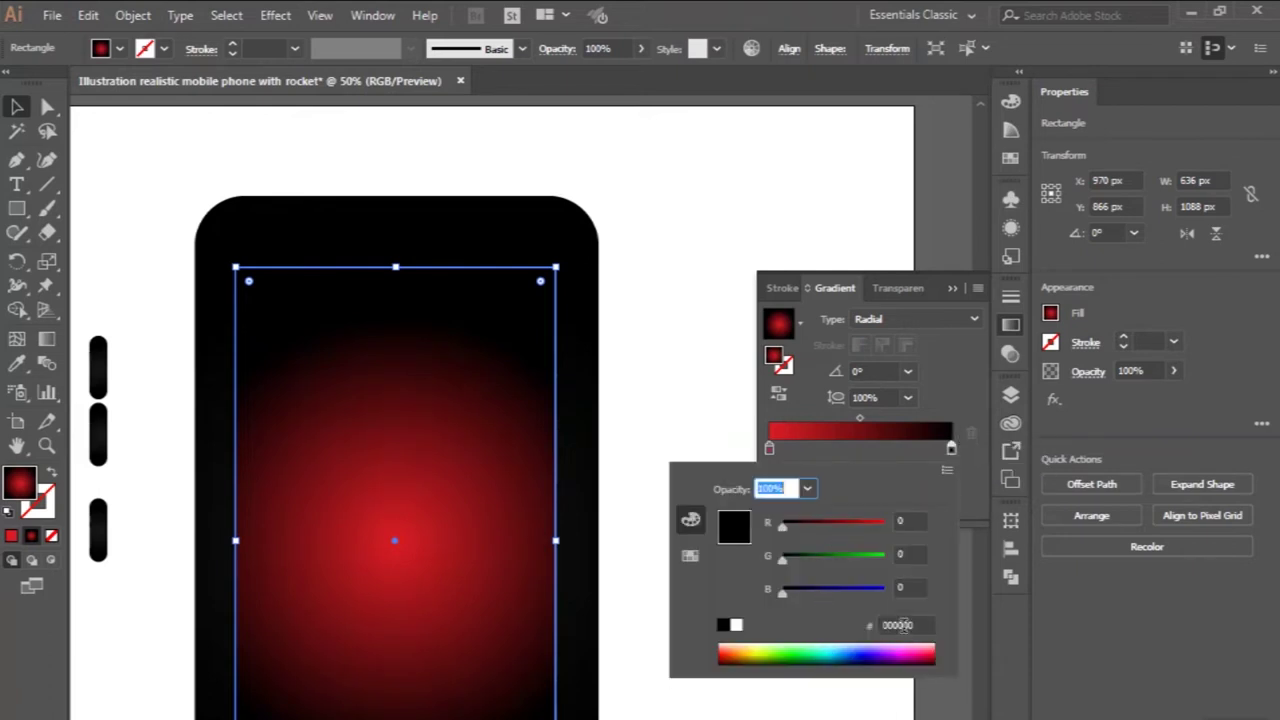
pyautogui.click(900, 625)
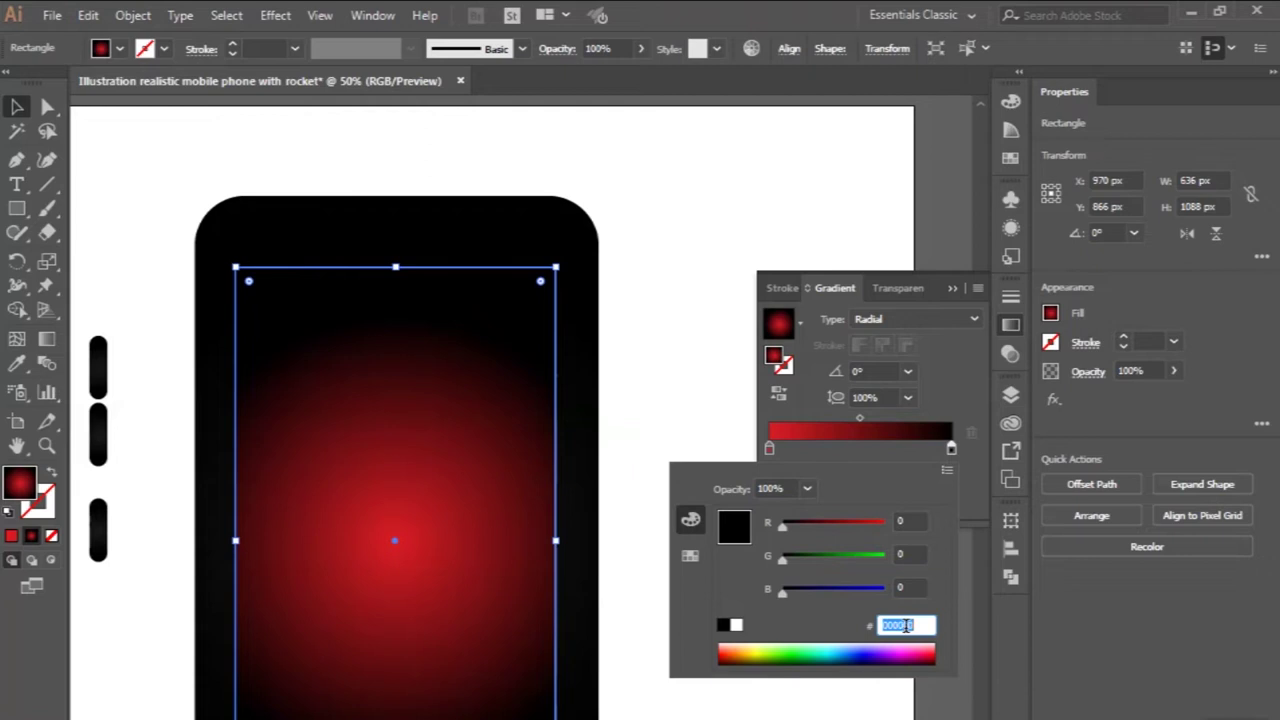
pyautogui.write('8c')
pyautogui.press('Return')
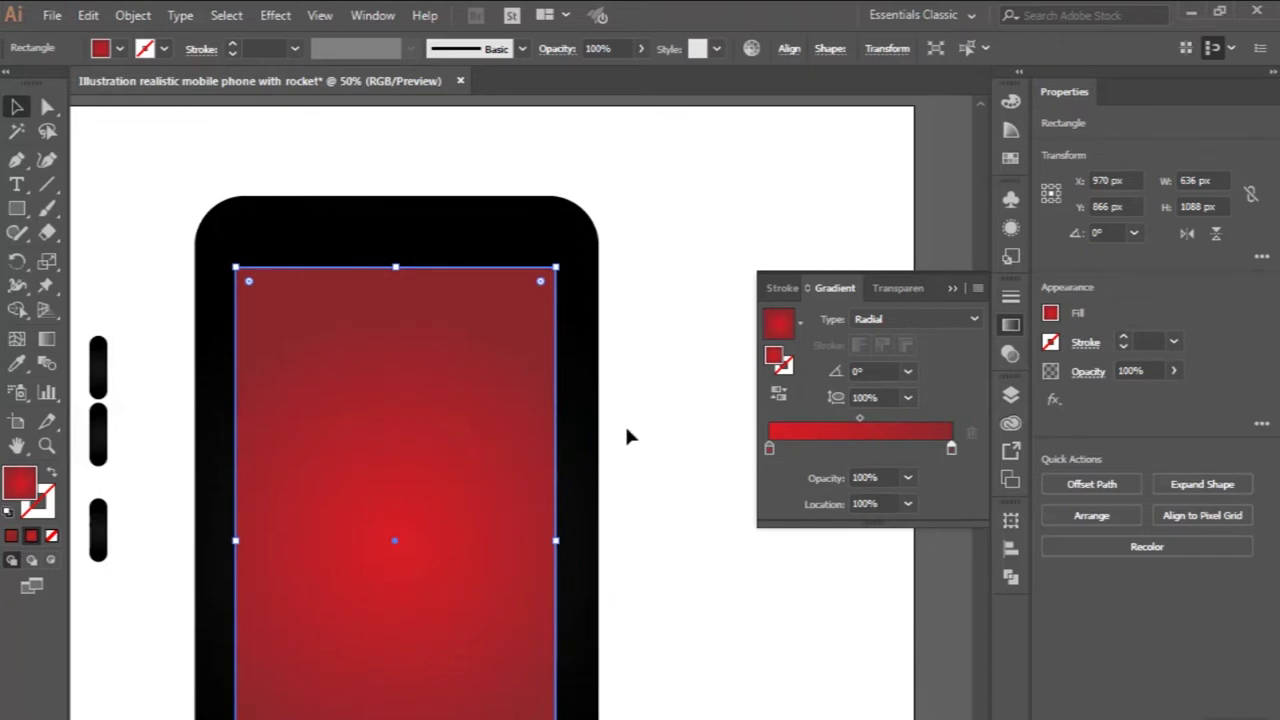
# - Nudge the red screen rectangle slightly higher inside the black phone body
pyautogui.scroll(-2, 624, 444)
pyautogui.keyDown('alt'); pyautogui.scroll(-1, 624, 440); pyautogui.keyUp('alt')
pyautogui.scroll(-1, 626, 438)
pyautogui.scroll(2, 627, 435)
pyautogui.scroll(2, 627, 435)
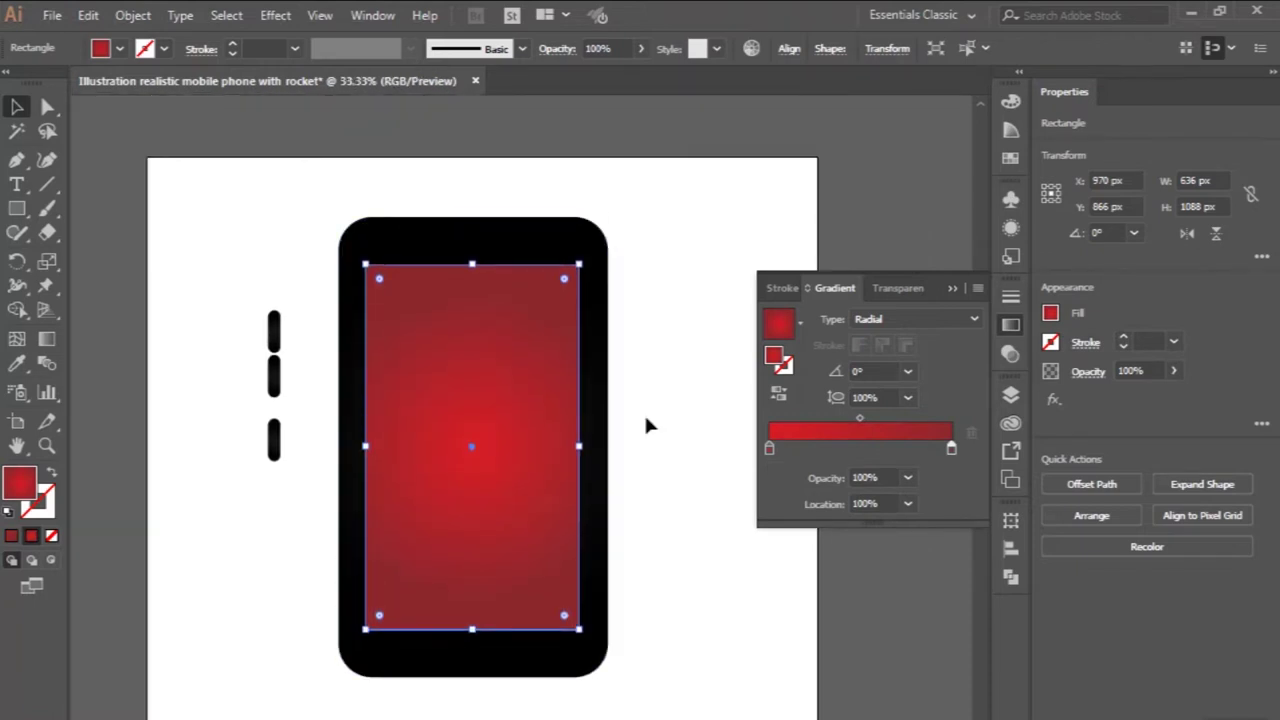
pyautogui.click(646, 422)
pyautogui.scroll(2, 646, 422)
pyautogui.scroll(-1, 646, 422)
pyautogui.scroll(-2, 646, 422)
pyautogui.click(560, 380)
pyautogui.keyDown('alt'); pyautogui.scroll(1, 560, 381); pyautogui.keyUp('alt')
pyautogui.moveTo(560, 380); pyautogui.dragTo(560, 382)
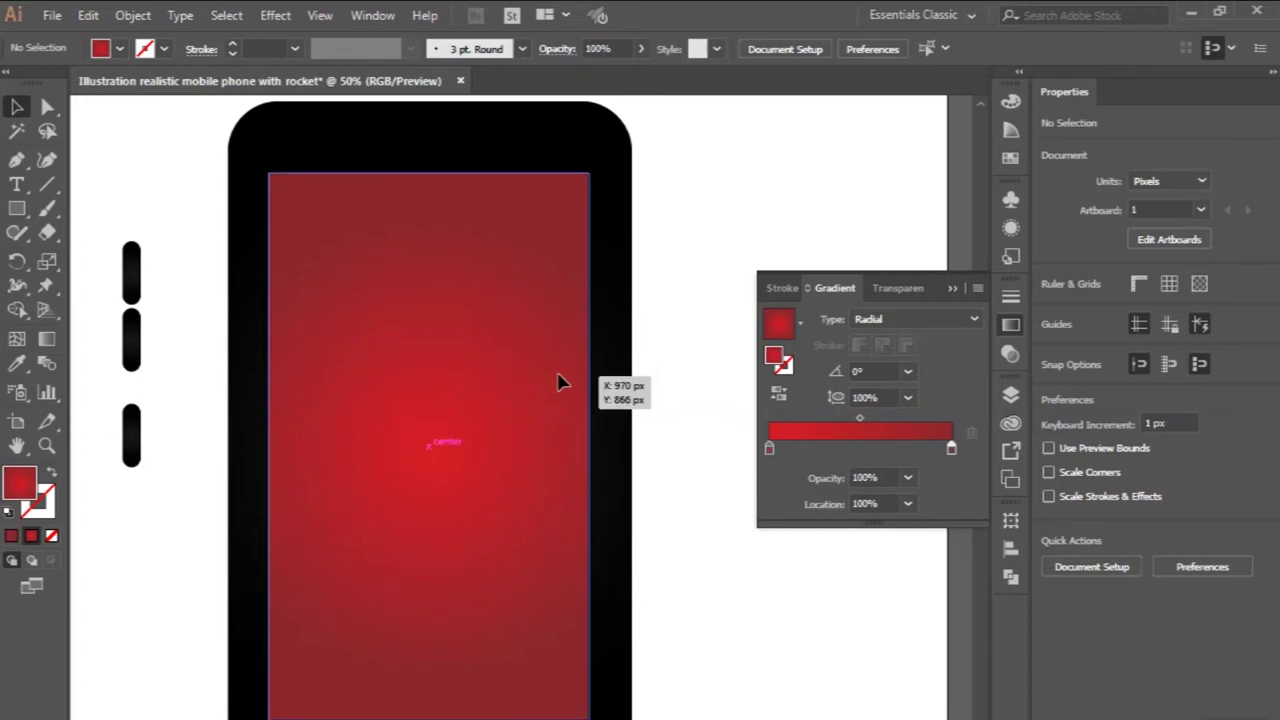
# - Marquee-select the phone body and screen and group them with Ctrl+G
pyautogui.hotkey('ctrl', '-')
pyautogui.hotkey('ctrl', '-')
pyautogui.click(640, 417)
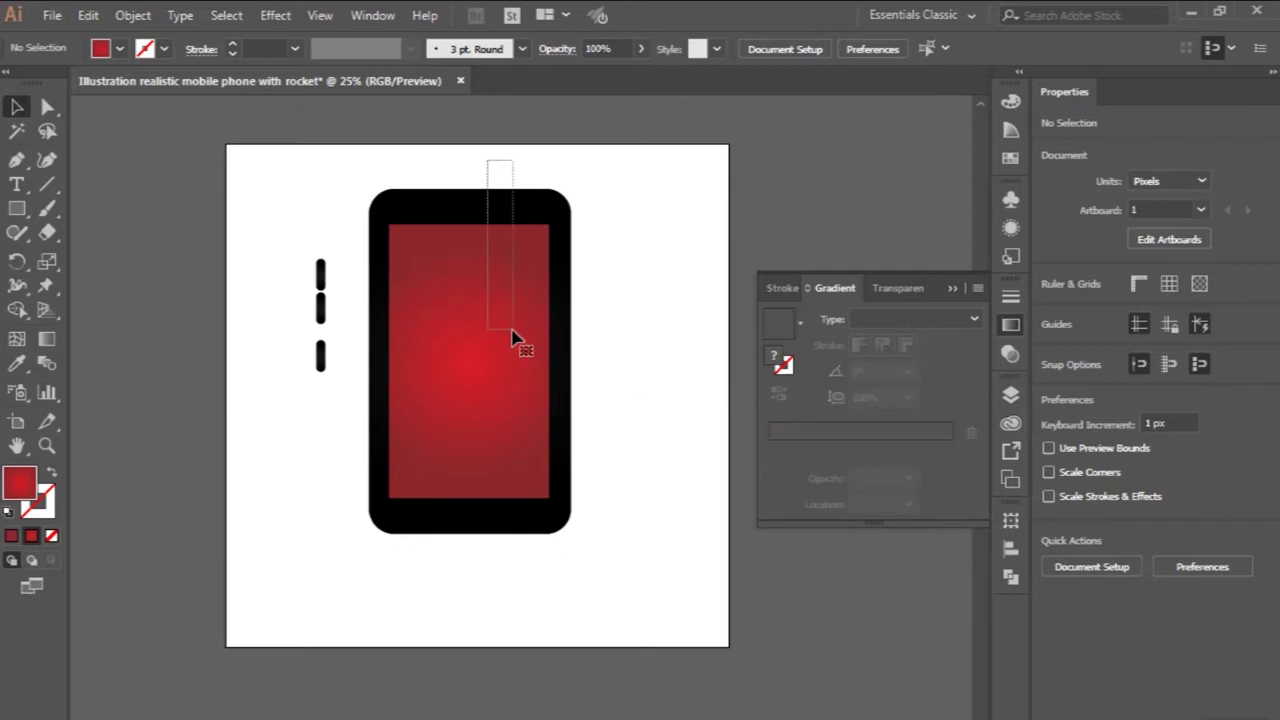
pyautogui.moveTo(487, 163); pyautogui.dragTo(517, 338)
pyautogui.click(1094, 648)
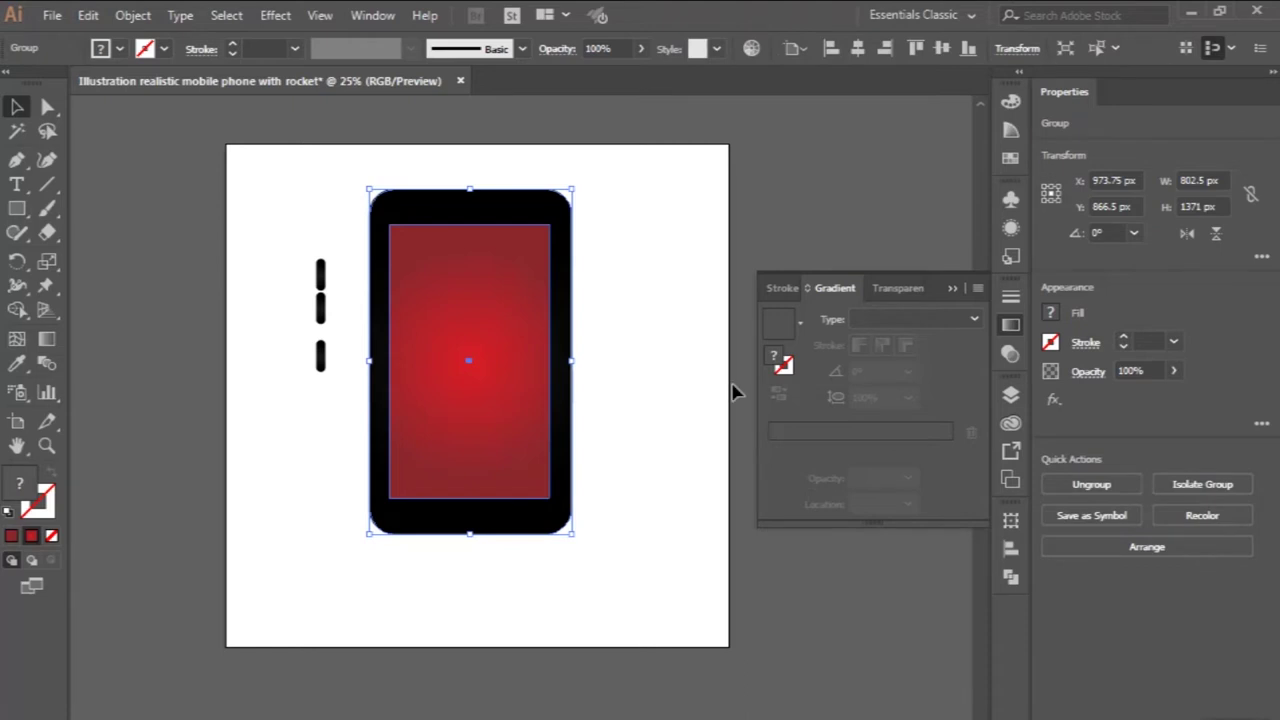
pyautogui.click(277, 15)
pyautogui.moveTo(338, 178)
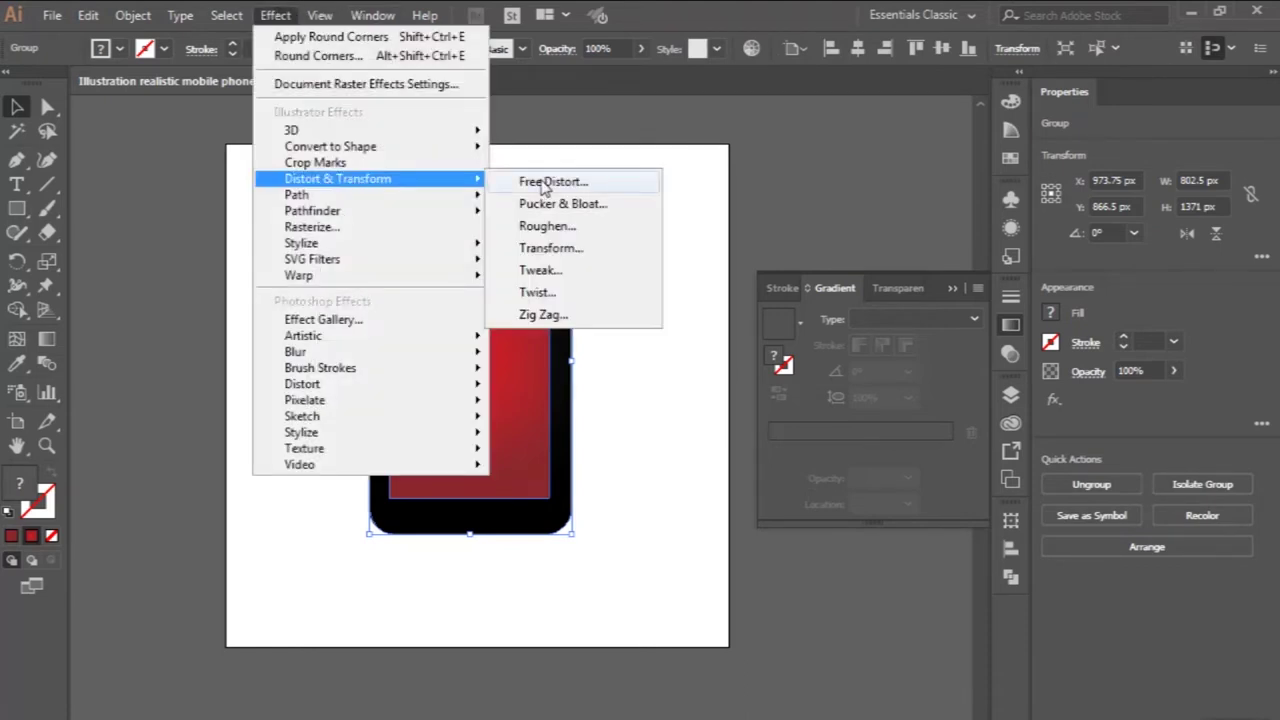
# - Tilt the phone group with a Free Distort effect by dragging three of its corners
pyautogui.click(535, 182)
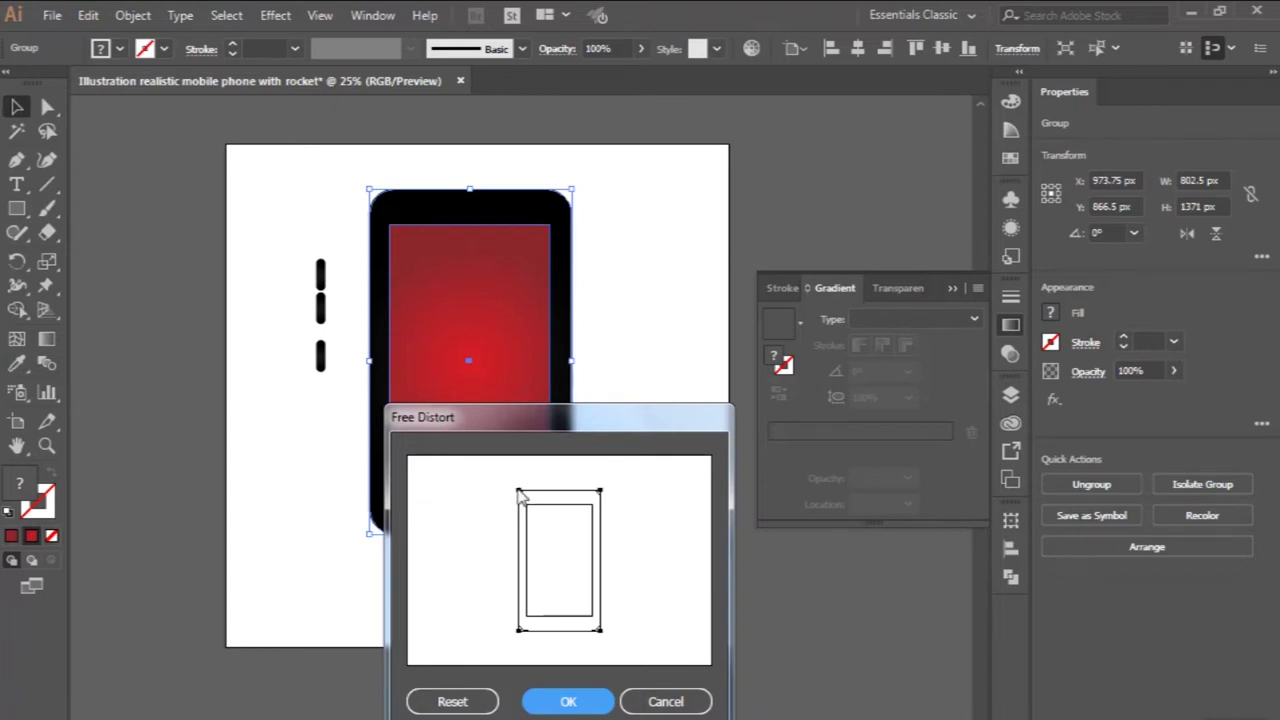
pyautogui.moveTo(519, 492); pyautogui.dragTo(493, 509)
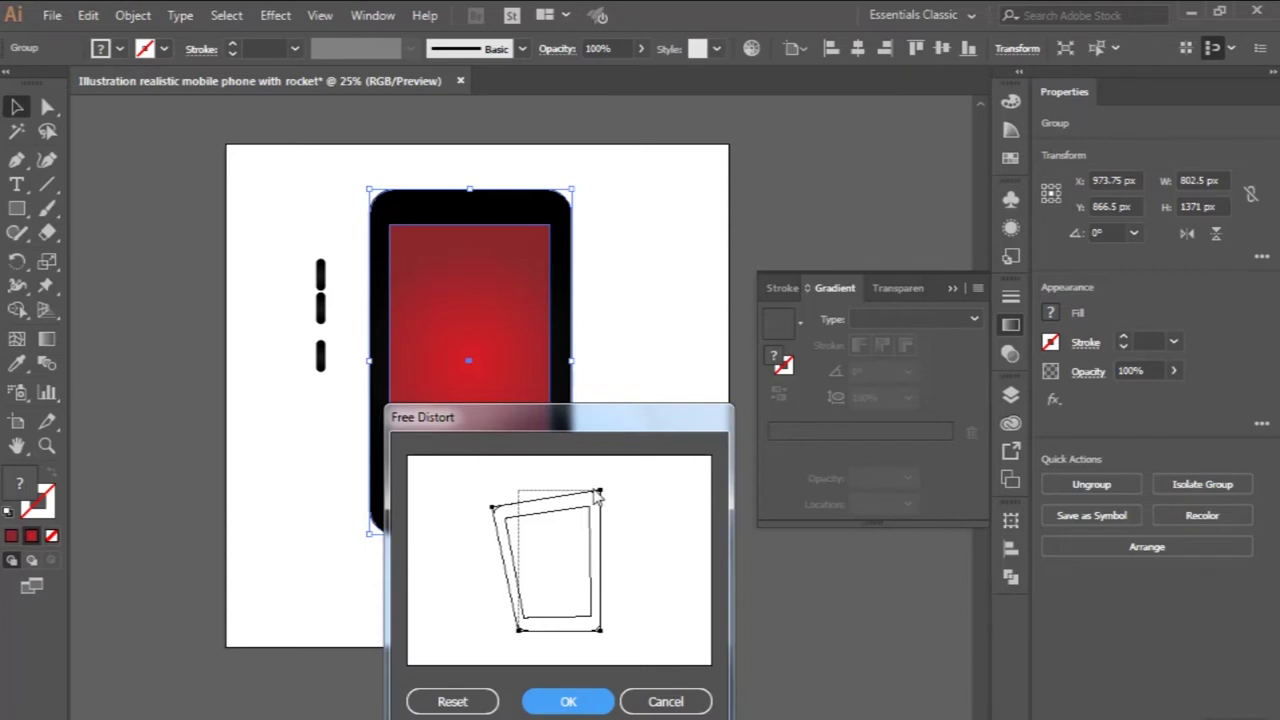
pyautogui.moveTo(599, 491)
pyautogui.mouseDown()
pyautogui.moveTo(564, 491)
pyautogui.moveTo(568, 503)
pyautogui.mouseUp()
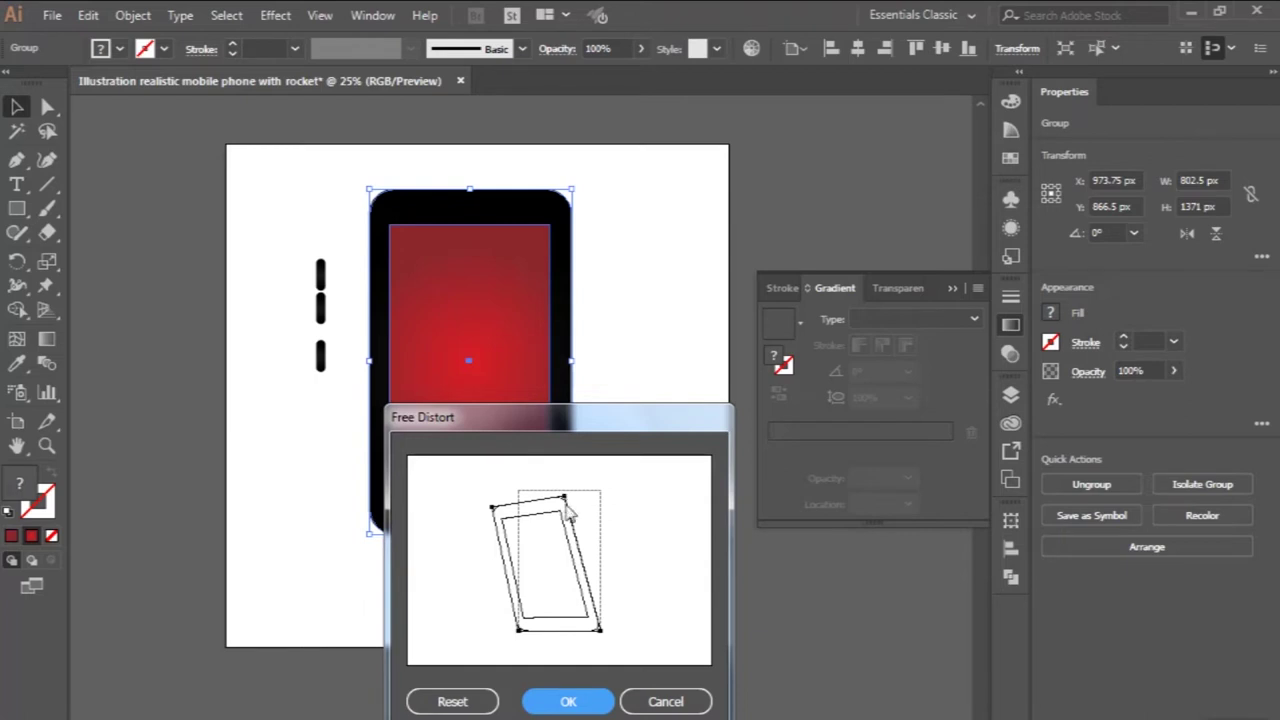
pyautogui.moveTo(520, 633); pyautogui.dragTo(530, 660)
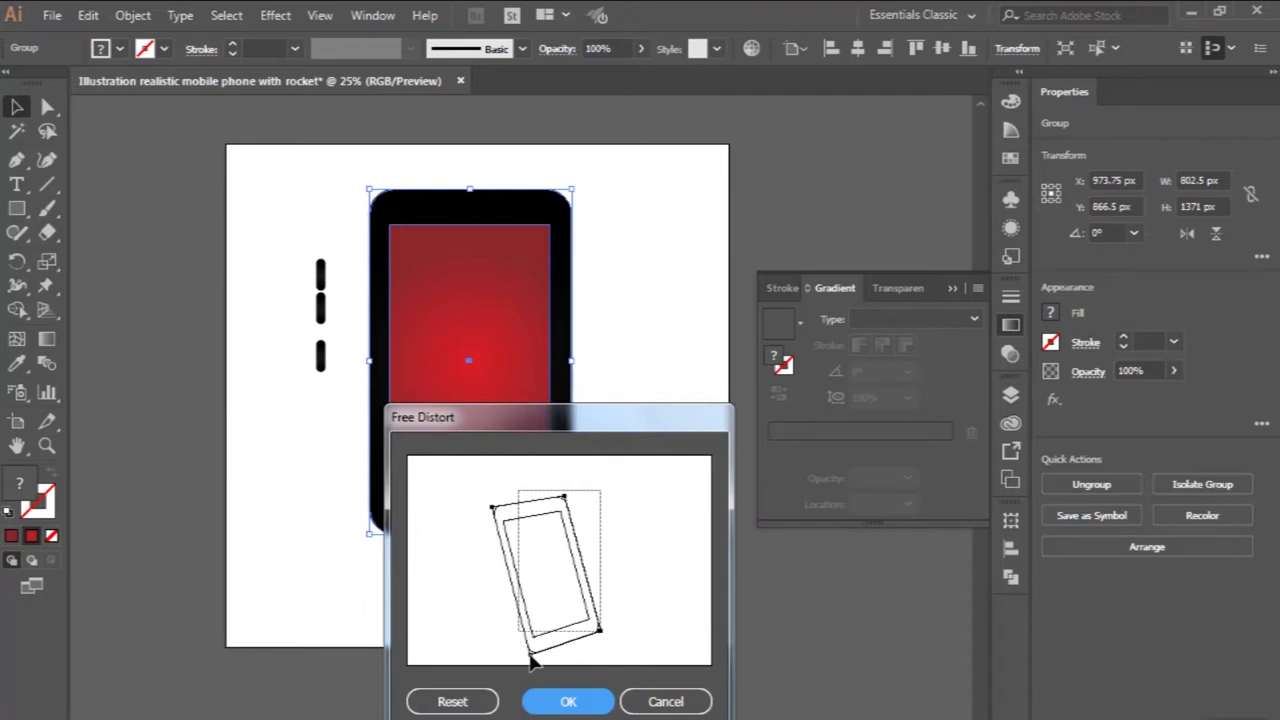
pyautogui.click(565, 700)
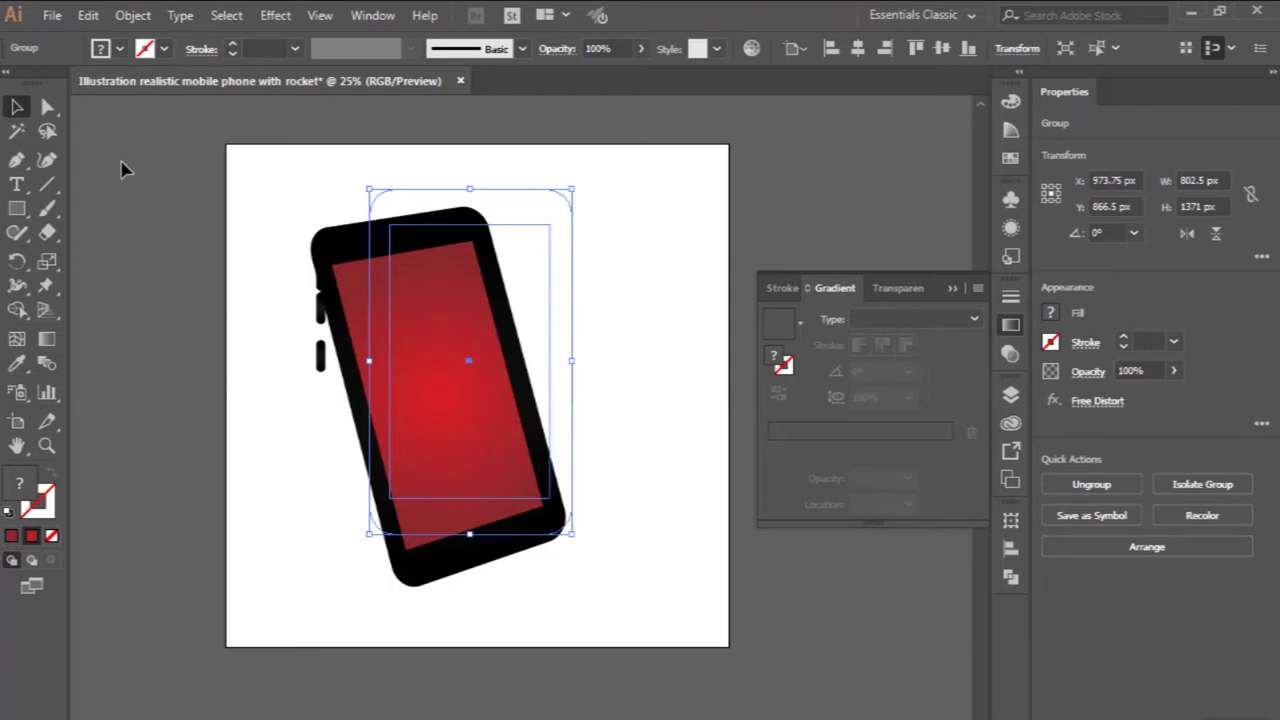
# - Expand the distorted appearance into paths and nudge the phone slightly right and up
pyautogui.click(123, 15)
pyautogui.click(240, 231)
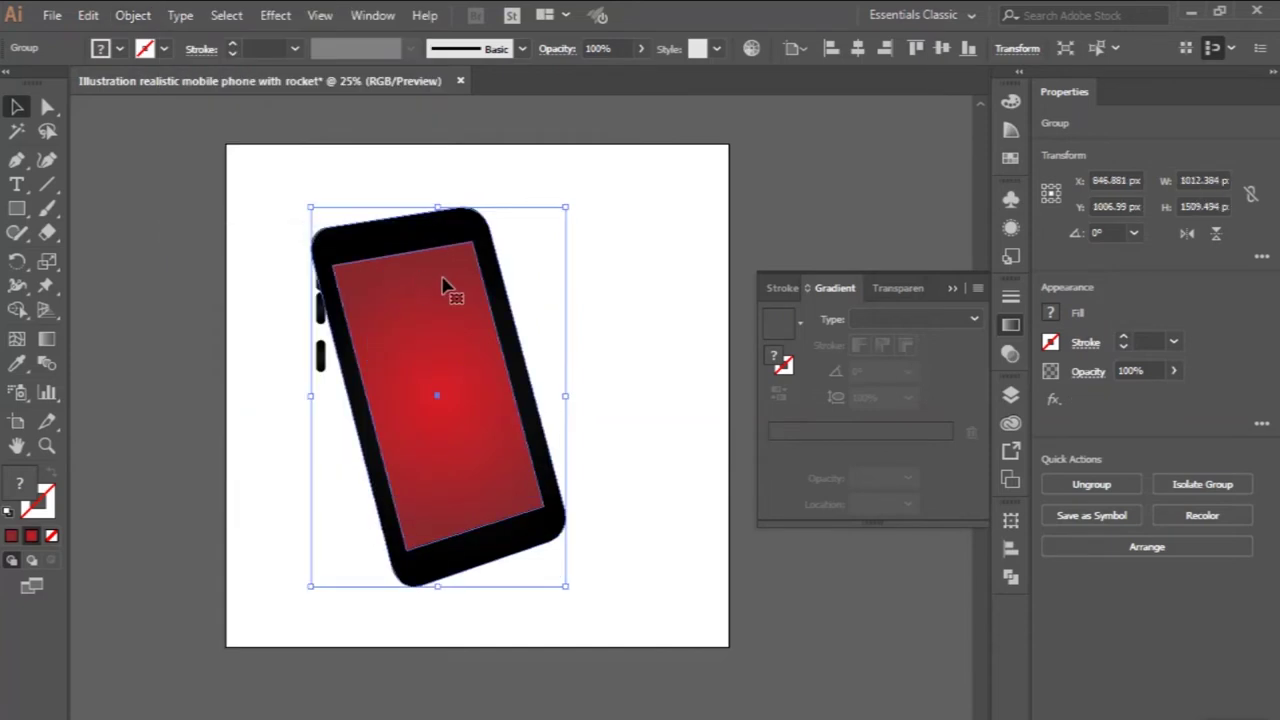
pyautogui.moveTo(460, 283); pyautogui.dragTo(498, 275)
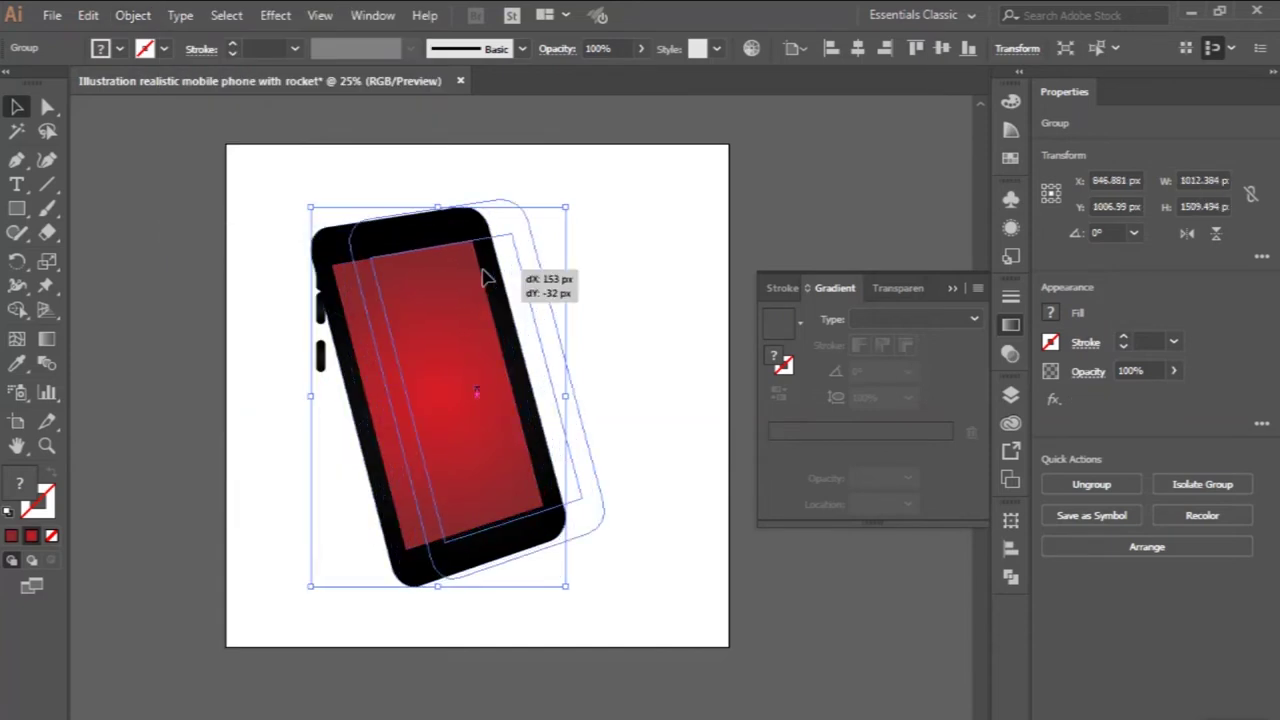
# - Ungroup the tilted phone artwork
pyautogui.click(308, 194)
pyautogui.scroll(1, 543, 374)
pyautogui.scroll(1, 491, 334)
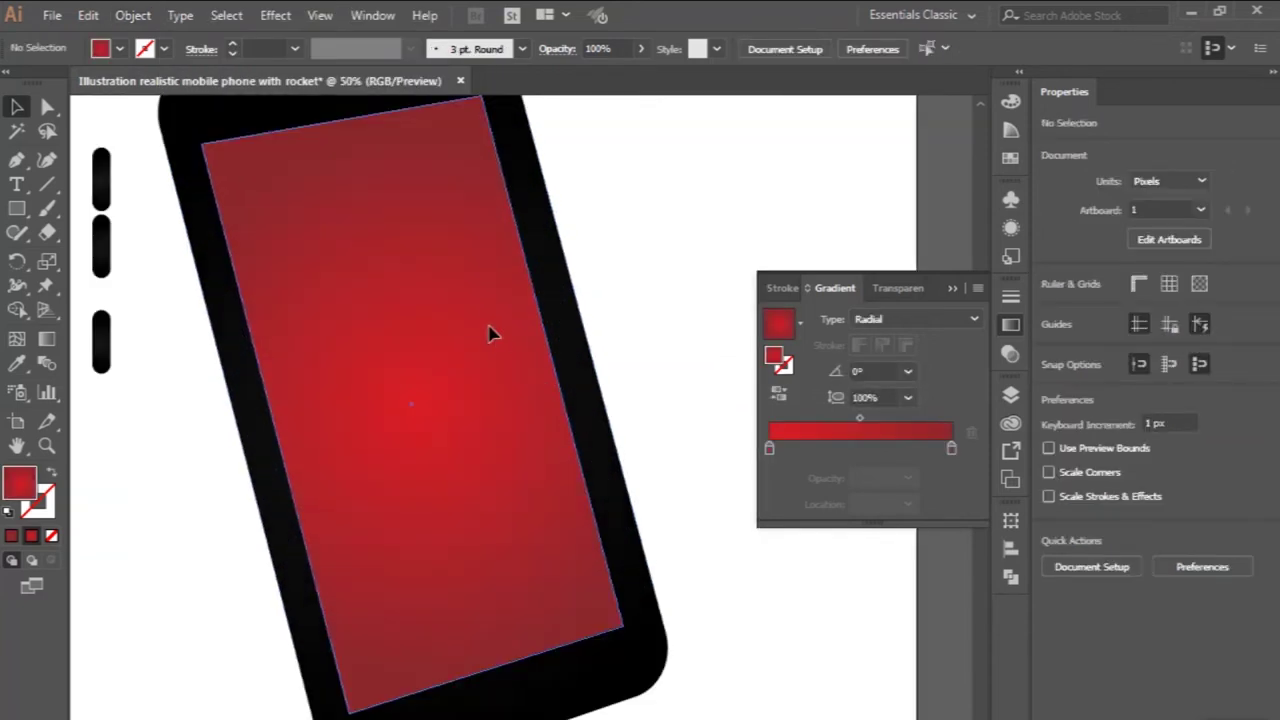
pyautogui.click(491, 334)
pyautogui.scroll(1, 494, 337)
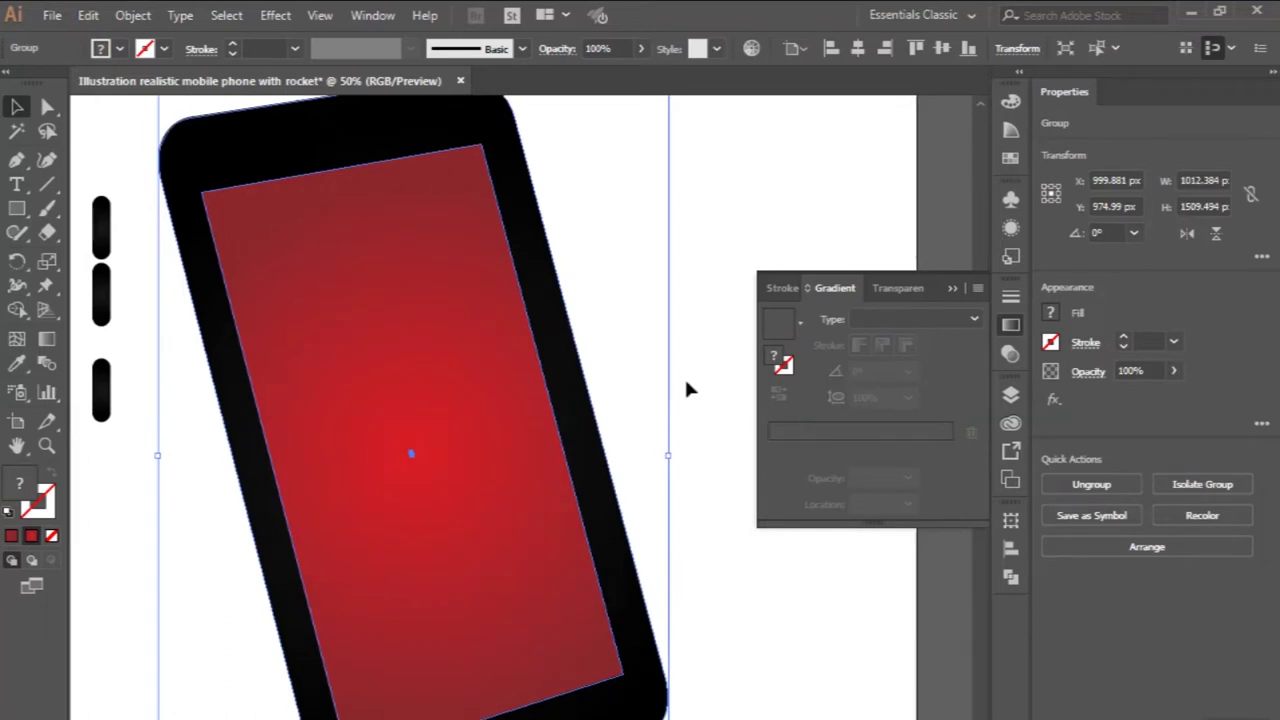
pyautogui.click(1090, 484)
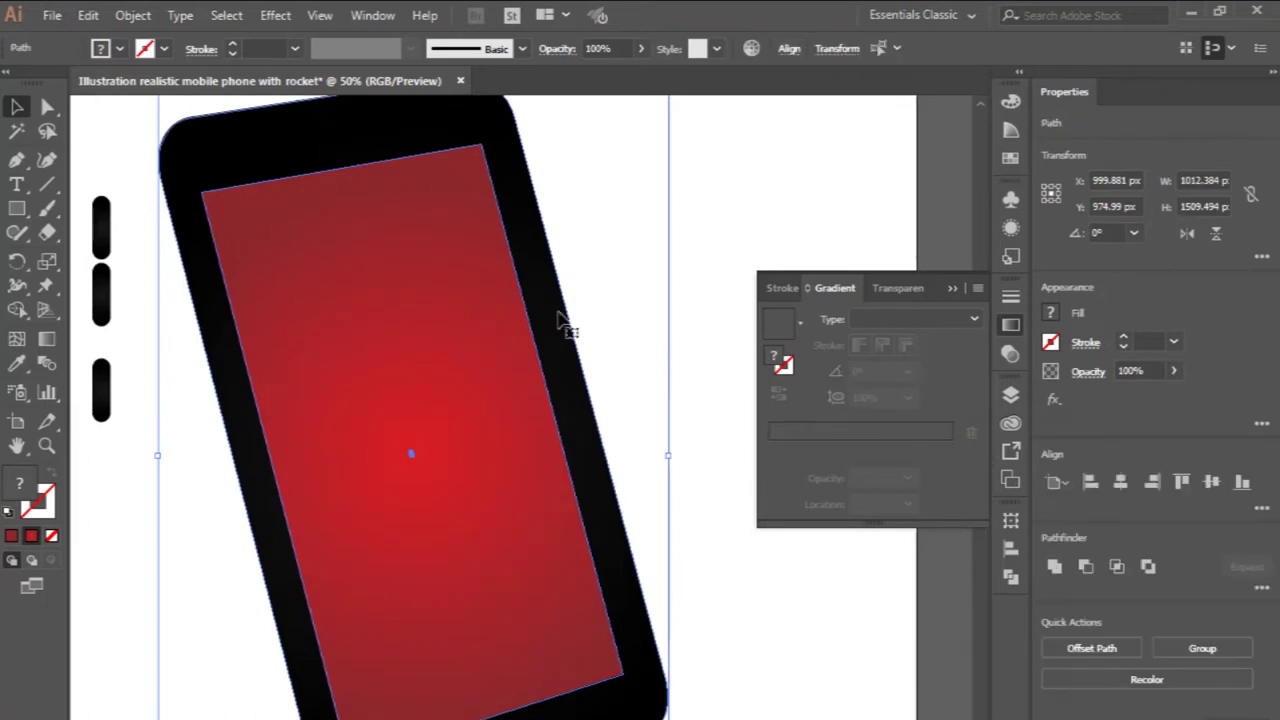
pyautogui.click(560, 233)
pyautogui.scroll(-1, 530, 205)
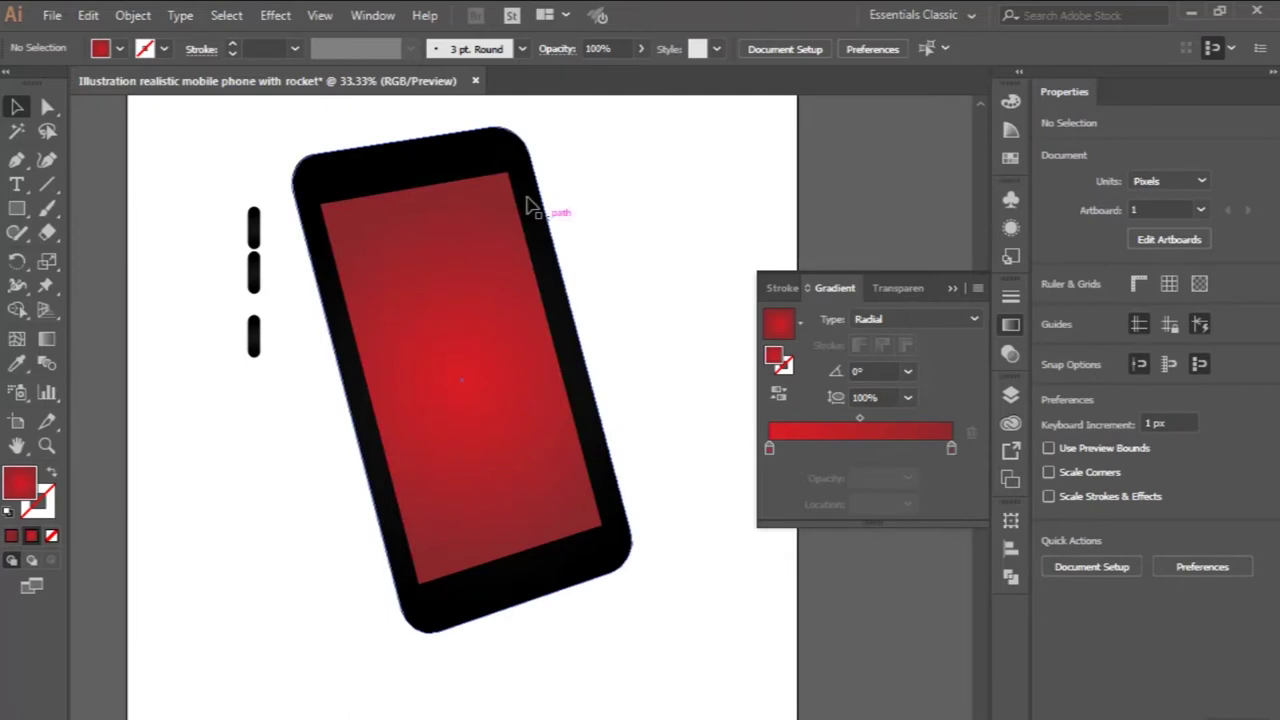
pyautogui.scroll(1, 530, 205)
pyautogui.scroll(2, 530, 205)
pyautogui.scroll(1, 530, 205)
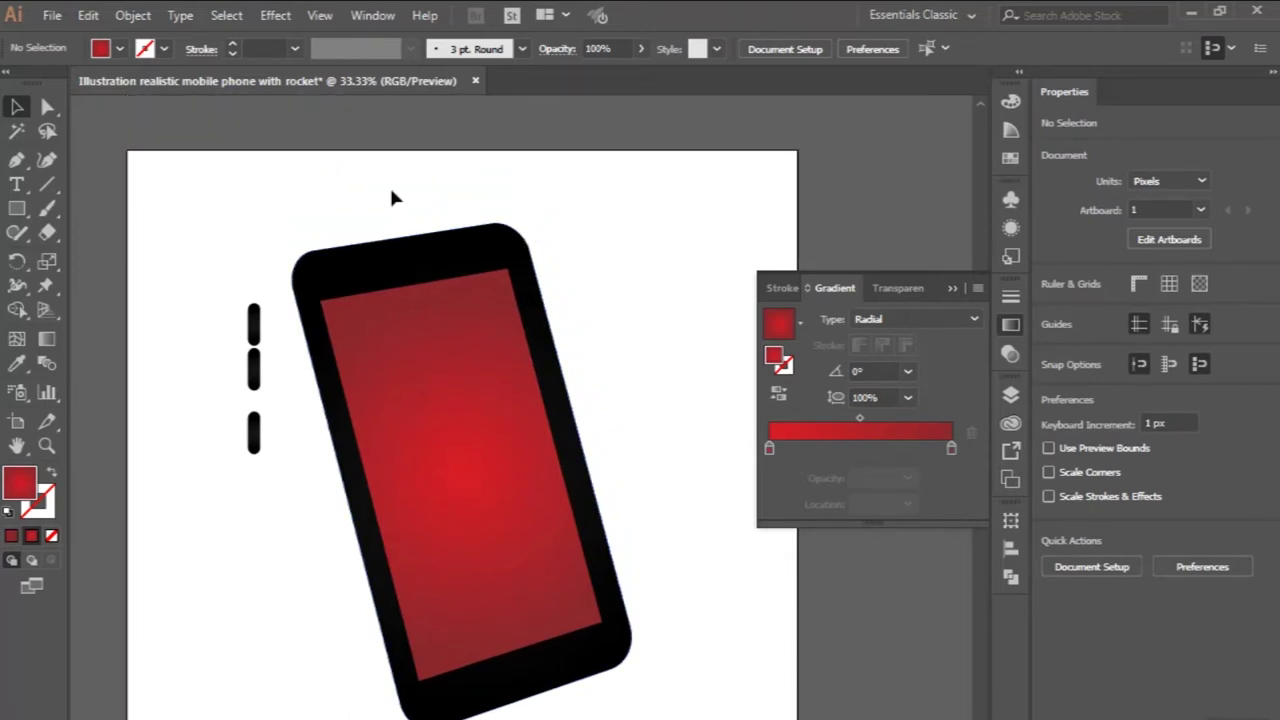
# - Drag the red screen's top and bottom corner anchors up-right to fit the tilted body
pyautogui.click(47, 110)
pyautogui.scroll(1, 591, 371)
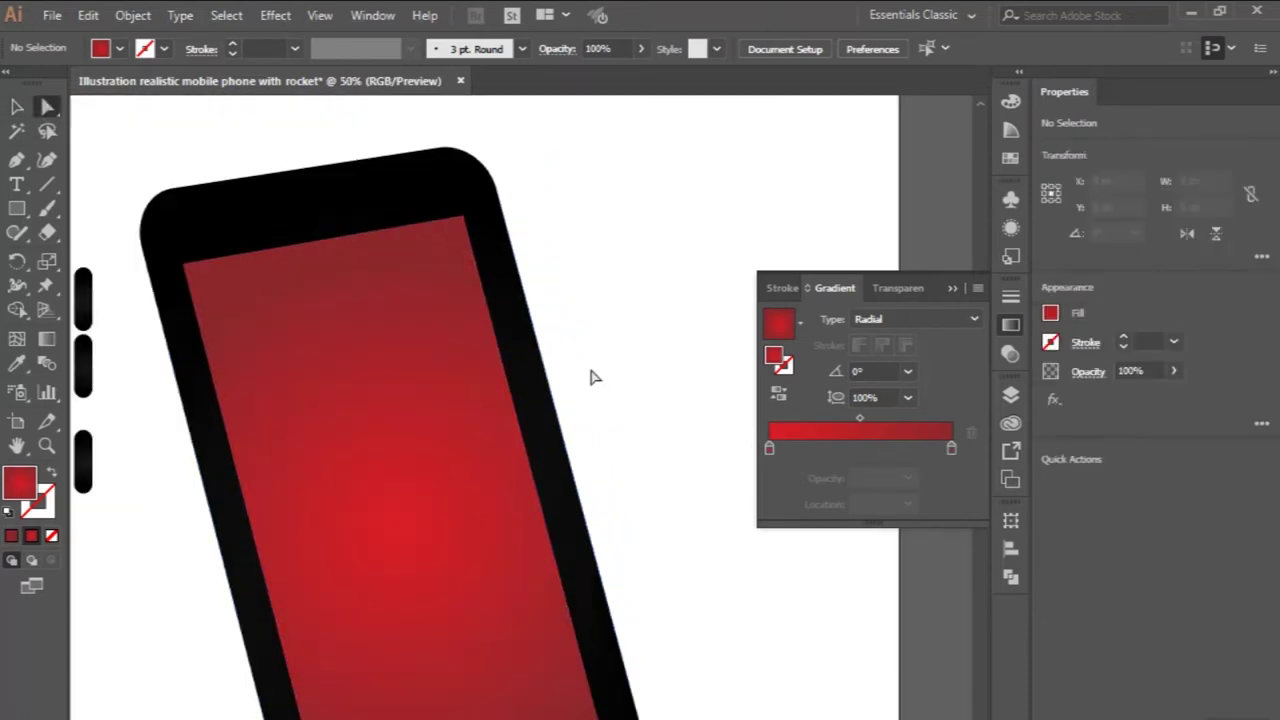
pyautogui.click(467, 222)
pyautogui.scroll(2, 466, 220)
pyautogui.moveTo(466, 220); pyautogui.dragTo(517, 208)
pyautogui.scroll(-1, 517, 208)
pyautogui.scroll(-5, 517, 208)
pyautogui.scroll(-1, 680, 494)
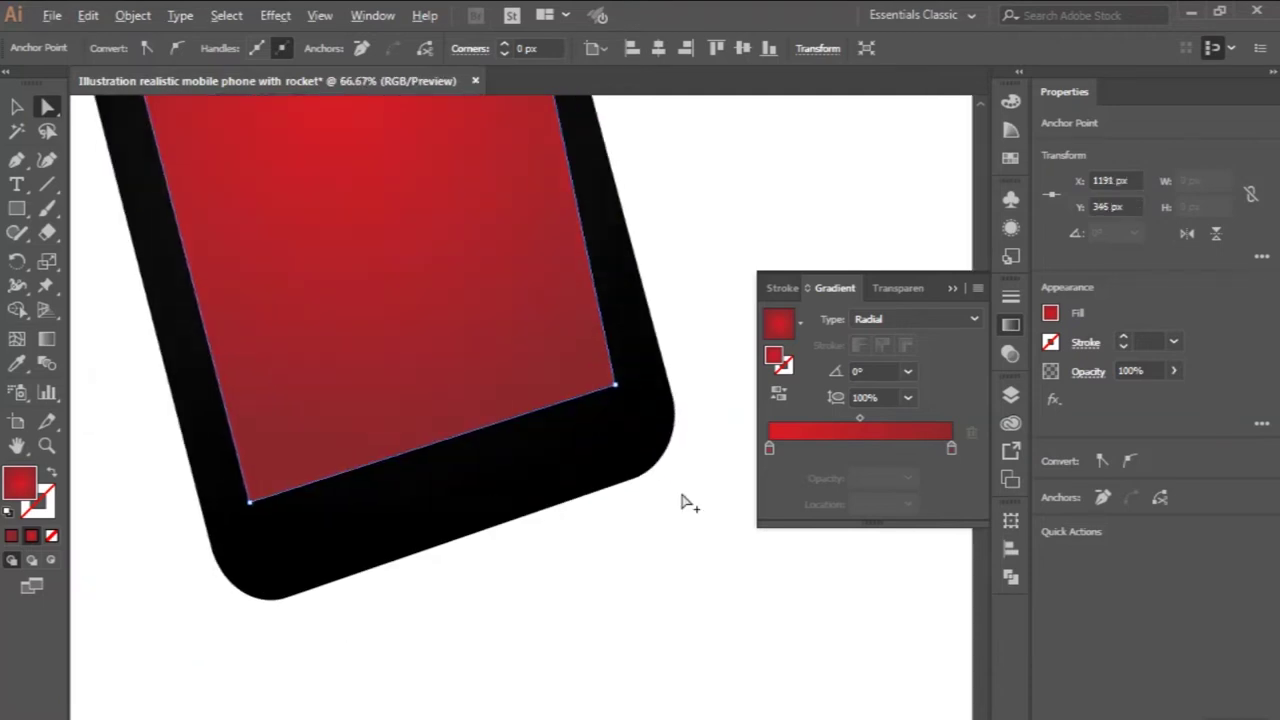
pyautogui.moveTo(620, 392); pyautogui.dragTo(651, 371)
# - Zoom out and select the top side button with the Selection tool
pyautogui.hotkey('ctrl', '-')
pyautogui.hotkey('ctrl', '-')
pyautogui.hotkey('ctrl', '-')
pyautogui.click(641, 481)
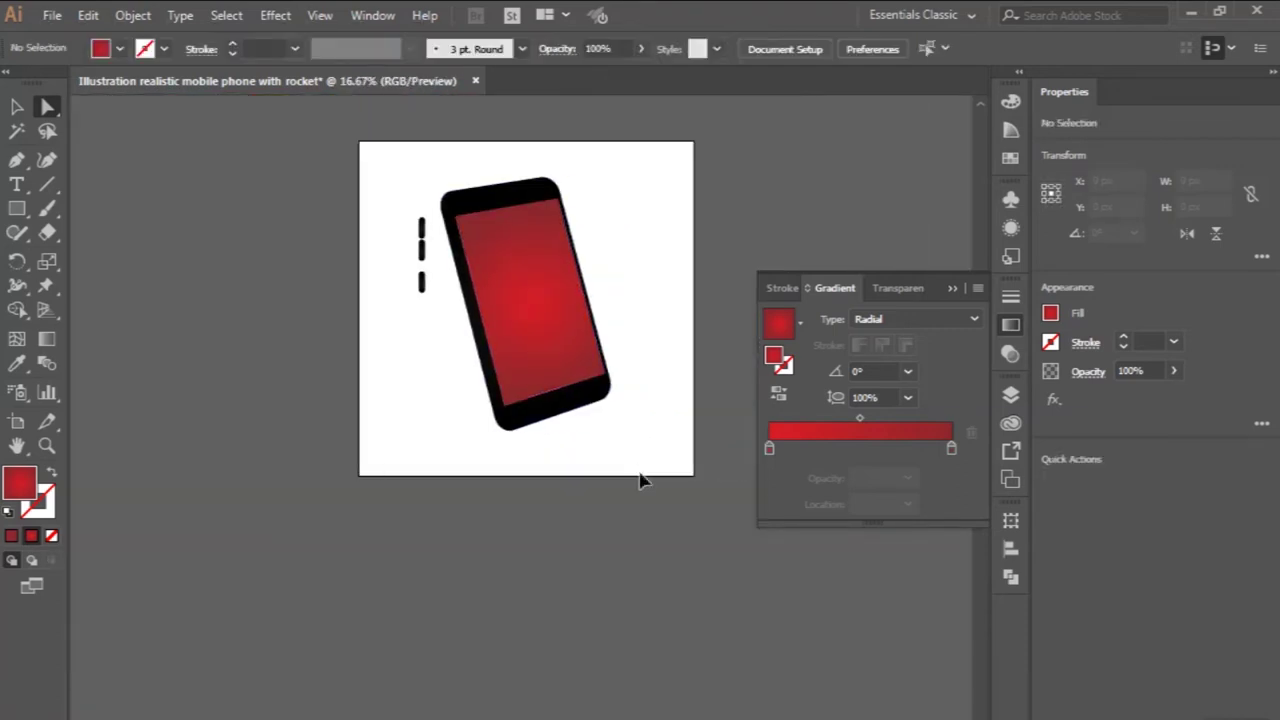
pyautogui.hotkey('ctrl', '+')
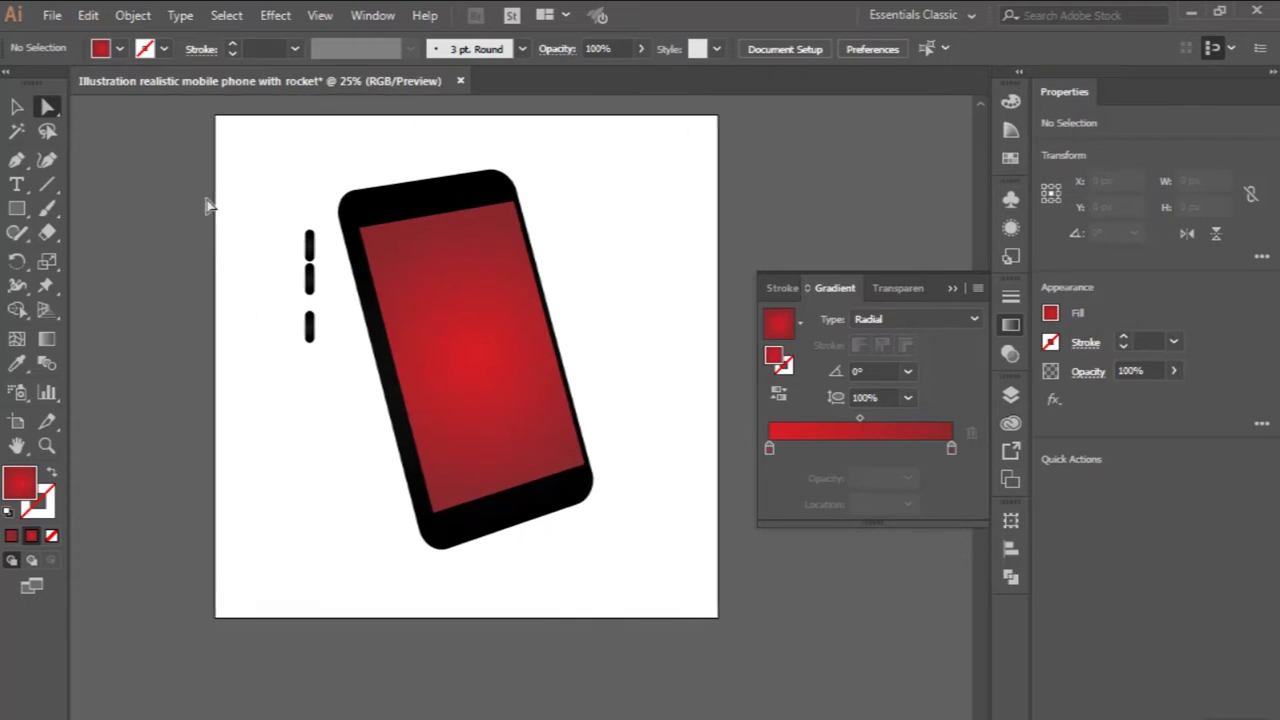
pyautogui.press('v')
pyautogui.scroll(1, 306, 198)
pyautogui.scroll(1, 306, 198)
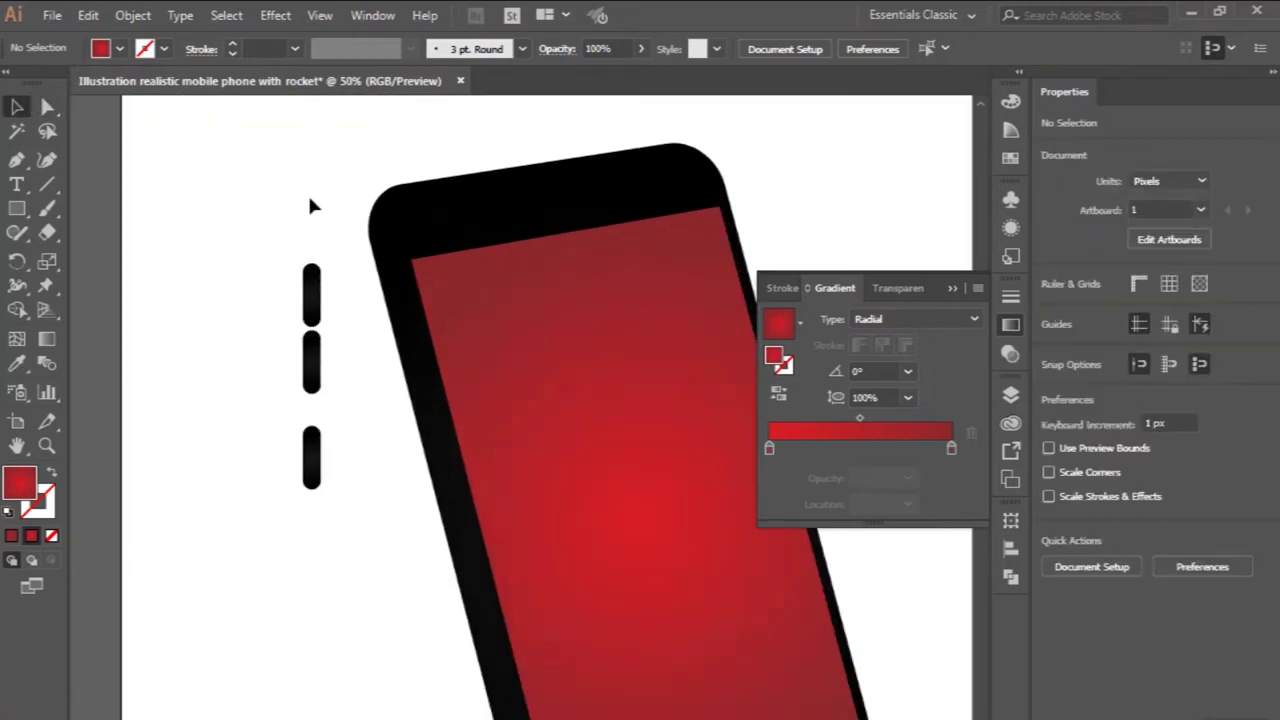
pyautogui.scroll(1, 320, 225)
pyautogui.scroll(1, 334, 246)
pyautogui.click(312, 372)
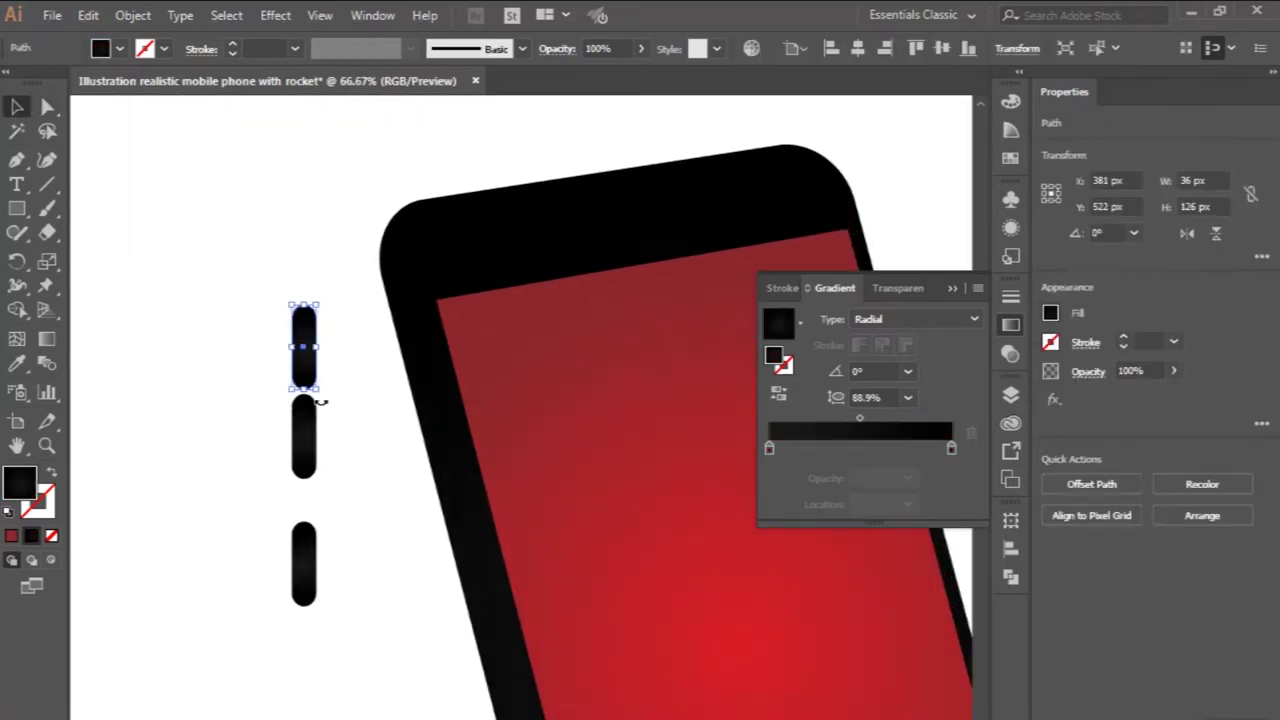
# - Rotate the three side buttons about 14.6° and move them onto the phone's left edge
pyautogui.moveTo(263, 422); pyautogui.dragTo(340, 615)
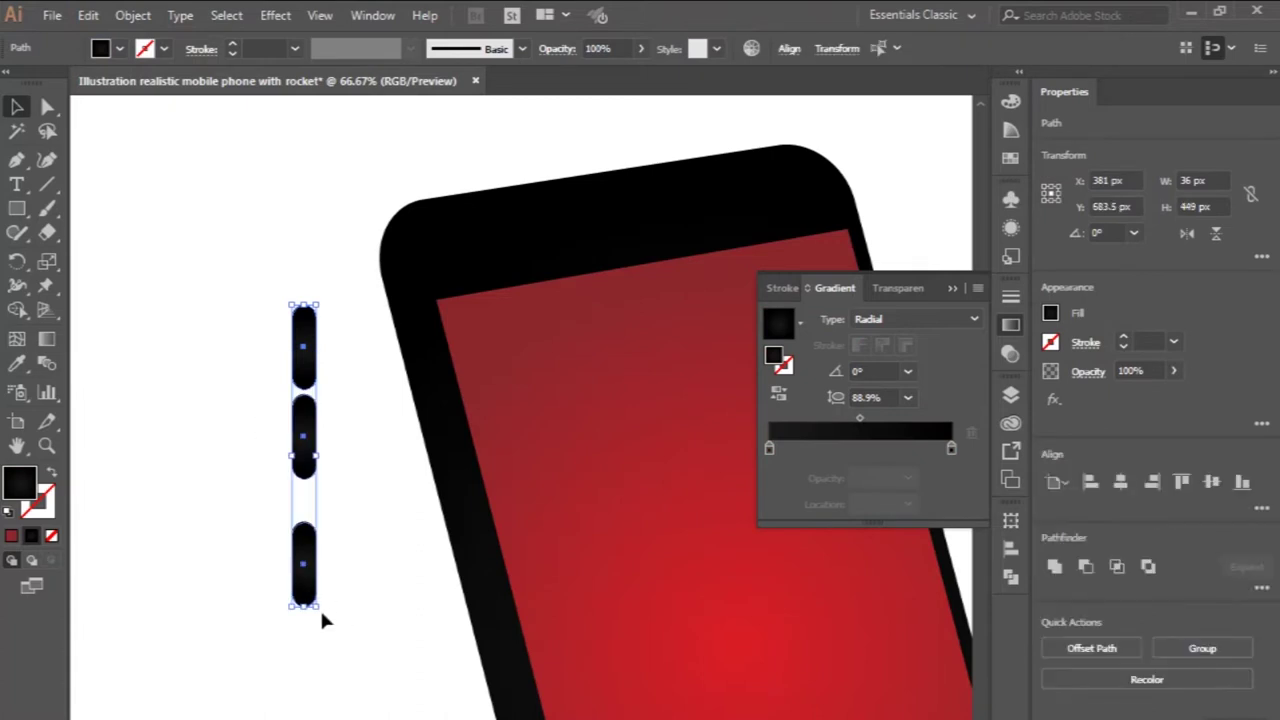
pyautogui.moveTo(327, 613)
pyautogui.mouseDown()
pyautogui.moveTo(478, 580)
pyautogui.moveTo(480, 620)
pyautogui.moveTo(480, 602)
pyautogui.mouseUp()
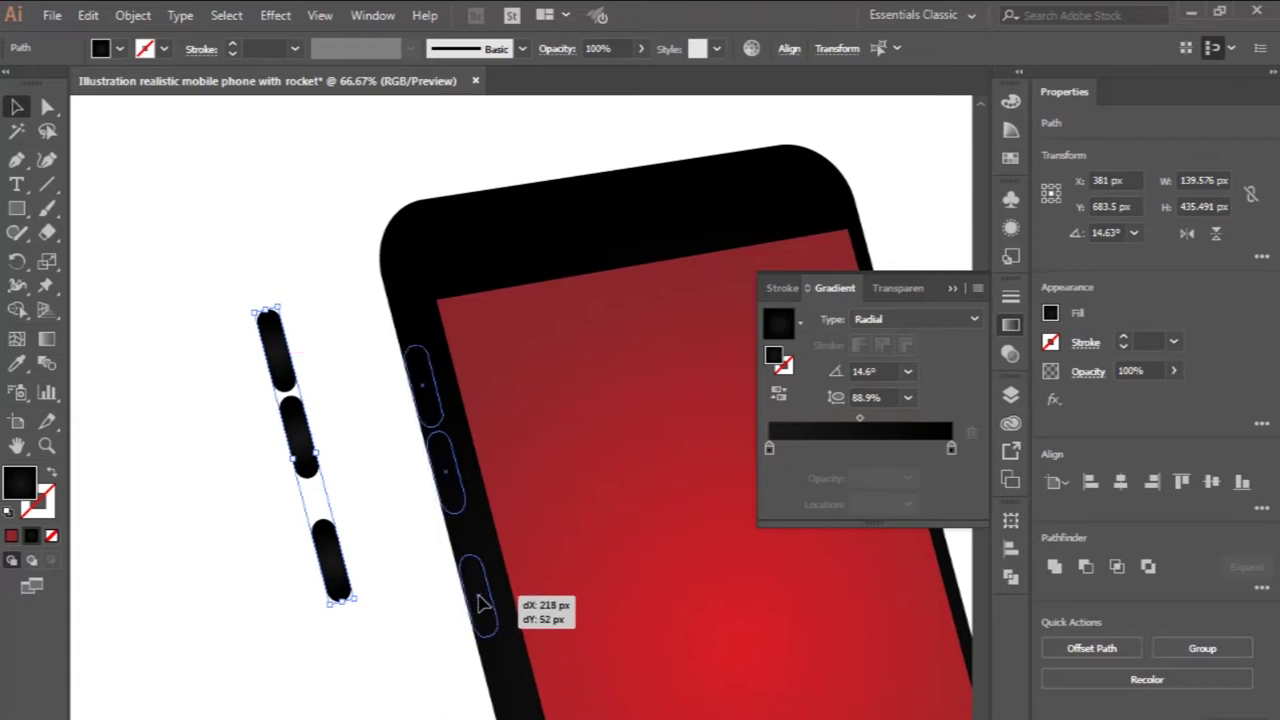
pyautogui.moveTo(478, 604); pyautogui.dragTo(482, 603)
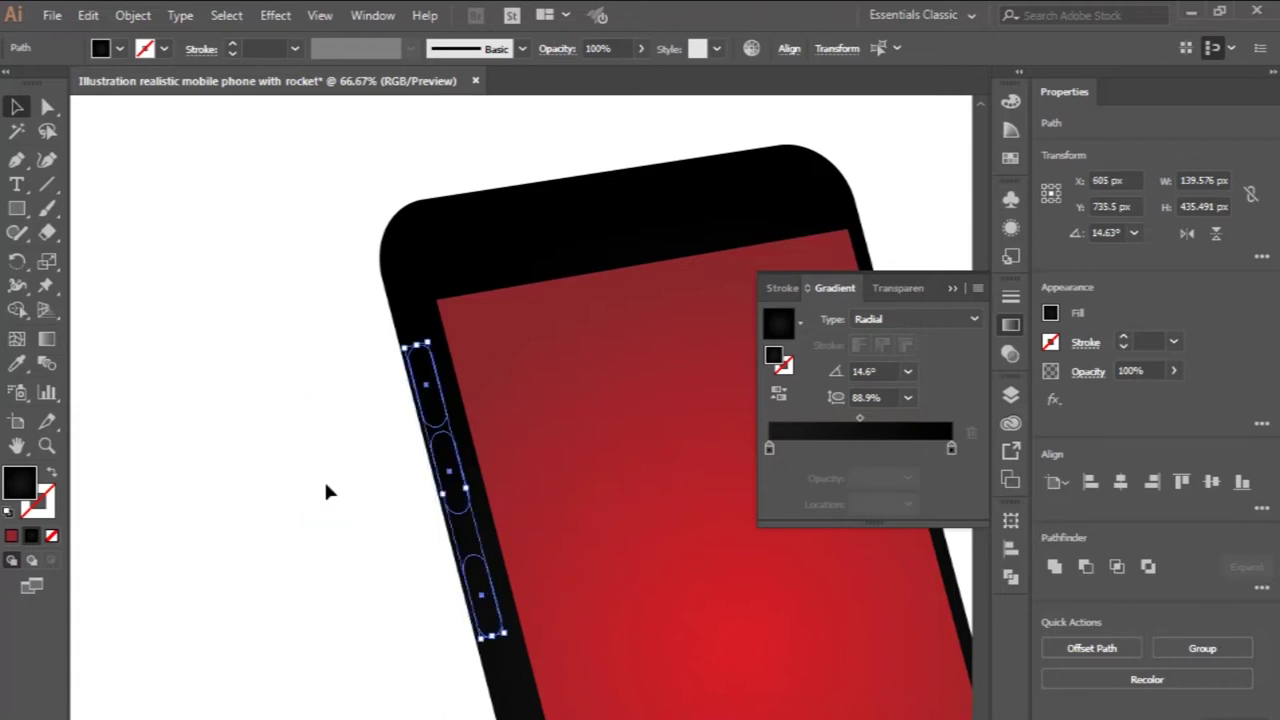
pyautogui.click(326, 486)
# - Send the black phone body to back so the buttons sit above it
pyautogui.scroll(-2, 326, 486)
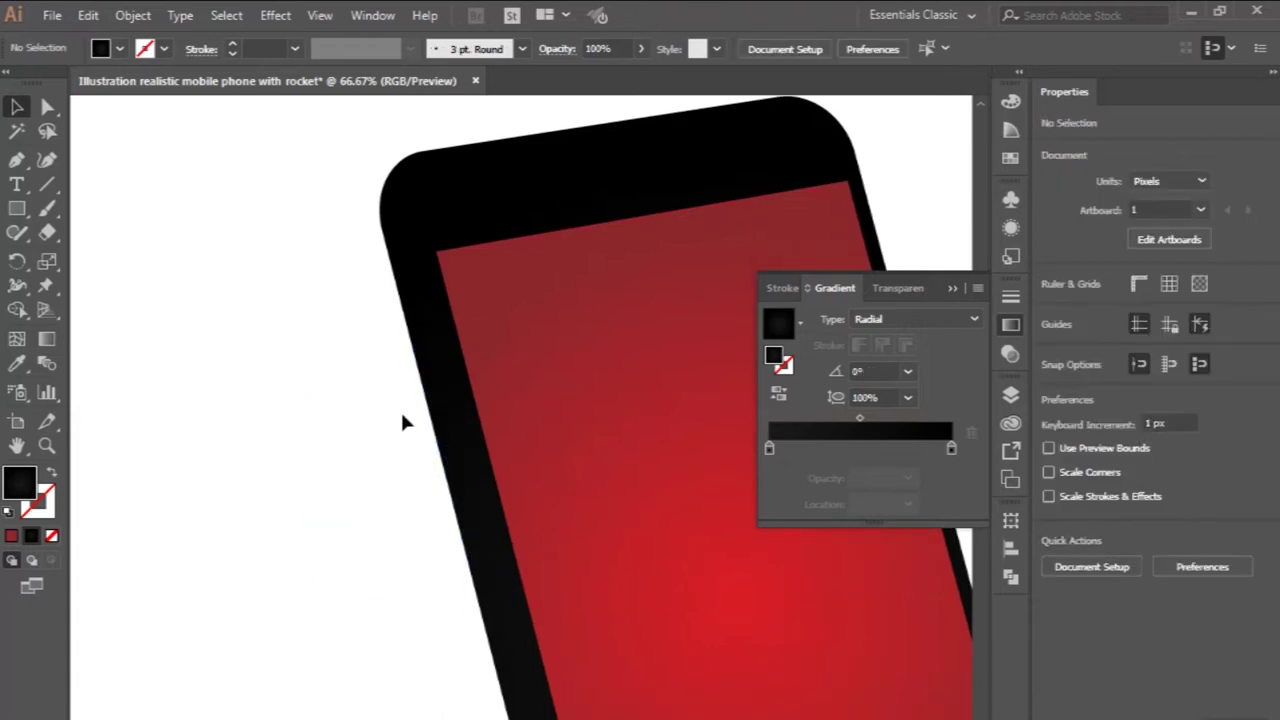
pyautogui.click(450, 415)
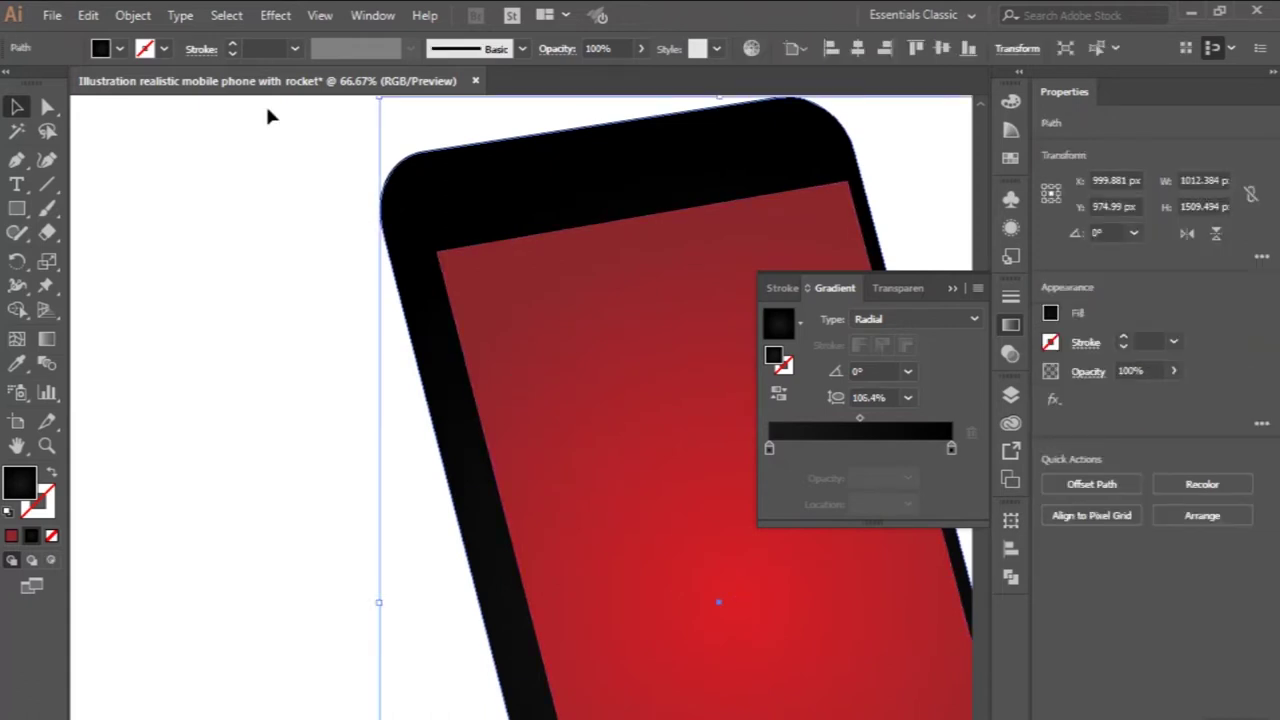
pyautogui.click(133, 15)
pyautogui.moveTo(216, 38)
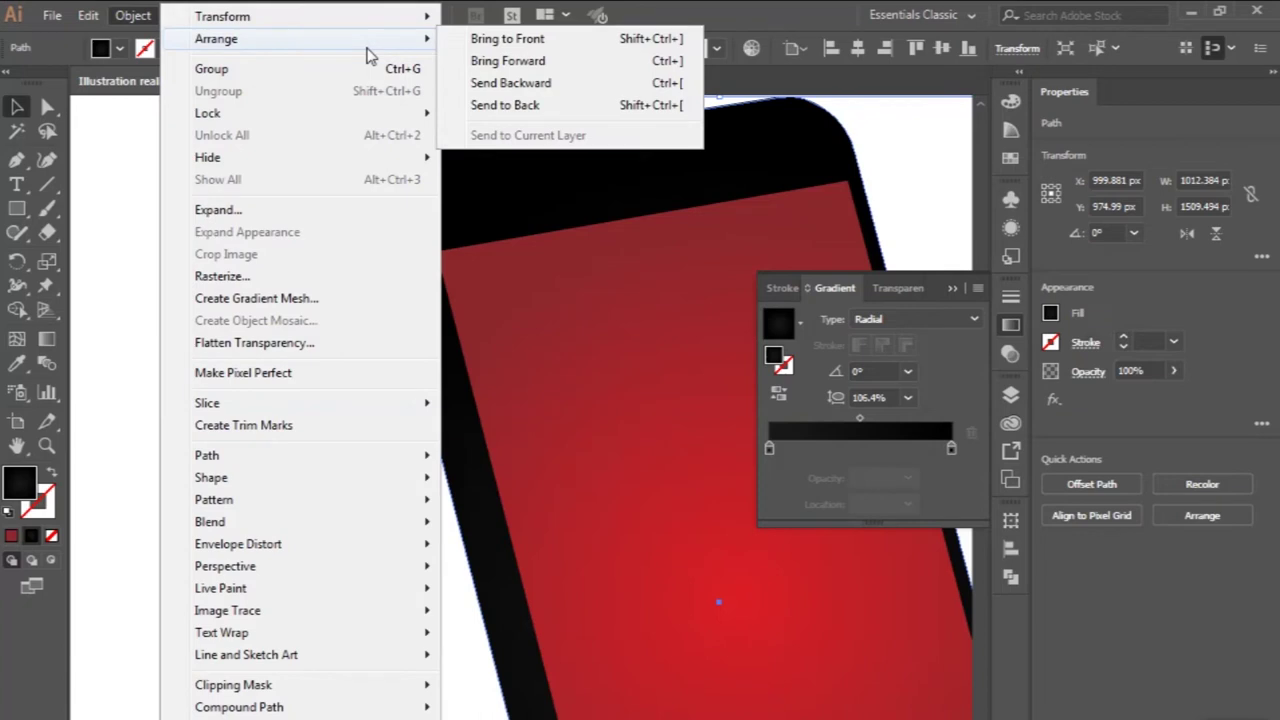
pyautogui.click(505, 105)
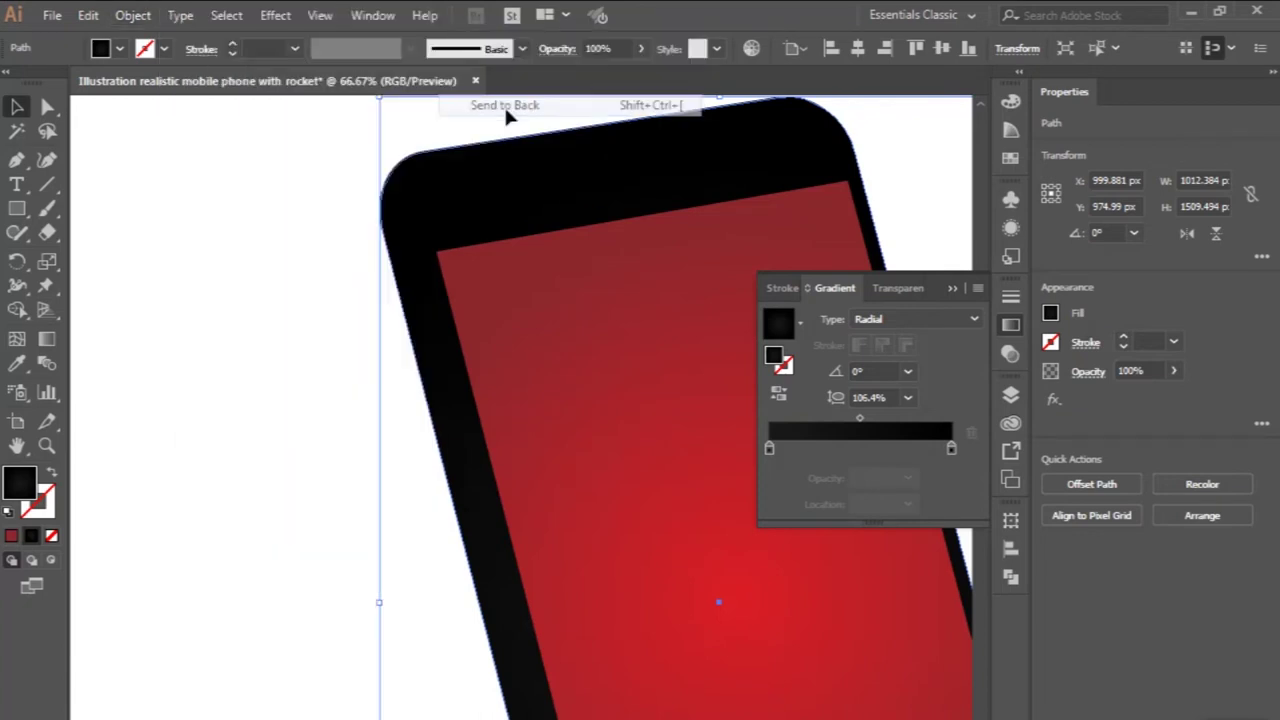
pyautogui.click(336, 316)
pyautogui.scroll(2, 430, 343)
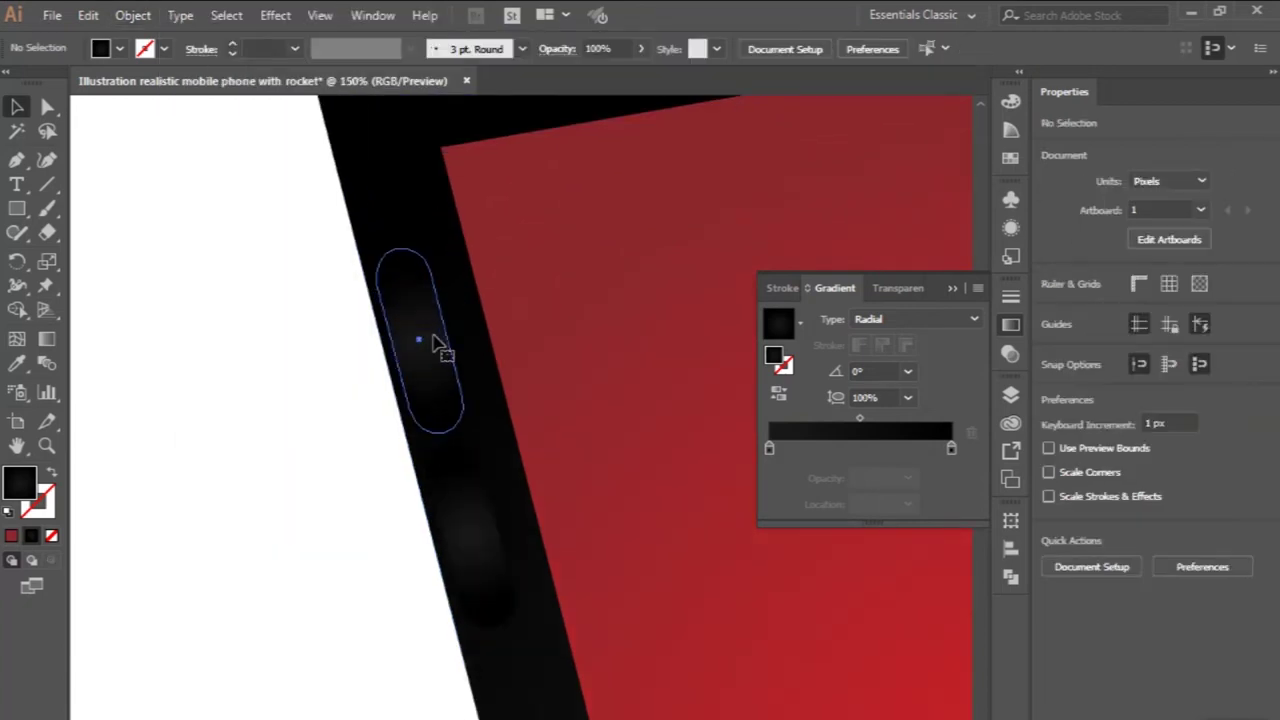
# - Stretch the top button's radial gradient and Alt-drag a duplicate pill further down the edge
pyautogui.click(432, 343)
pyautogui.scroll(-3, 437, 343)
pyautogui.scroll(-1, 437, 345)
pyautogui.keyDown('shift'); pyautogui.click(477, 428); pyautogui.keyUp('shift')
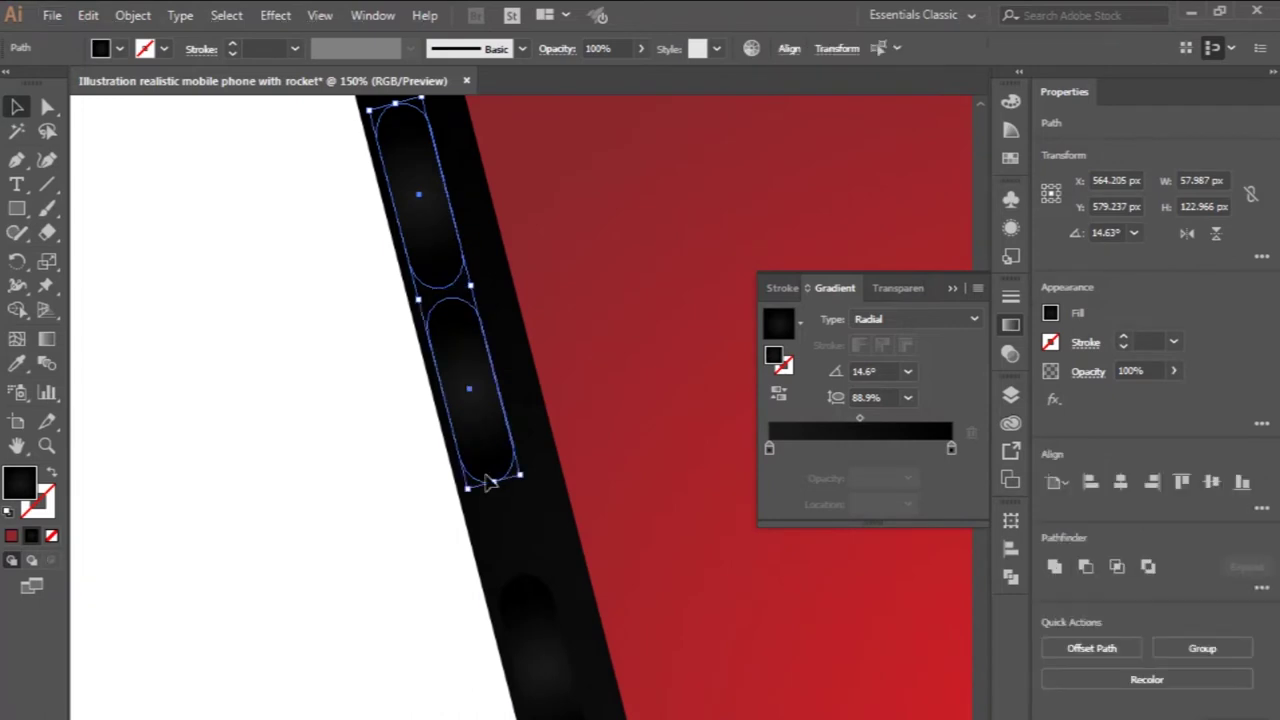
pyautogui.click(354, 510)
pyautogui.scroll(1, 354, 510)
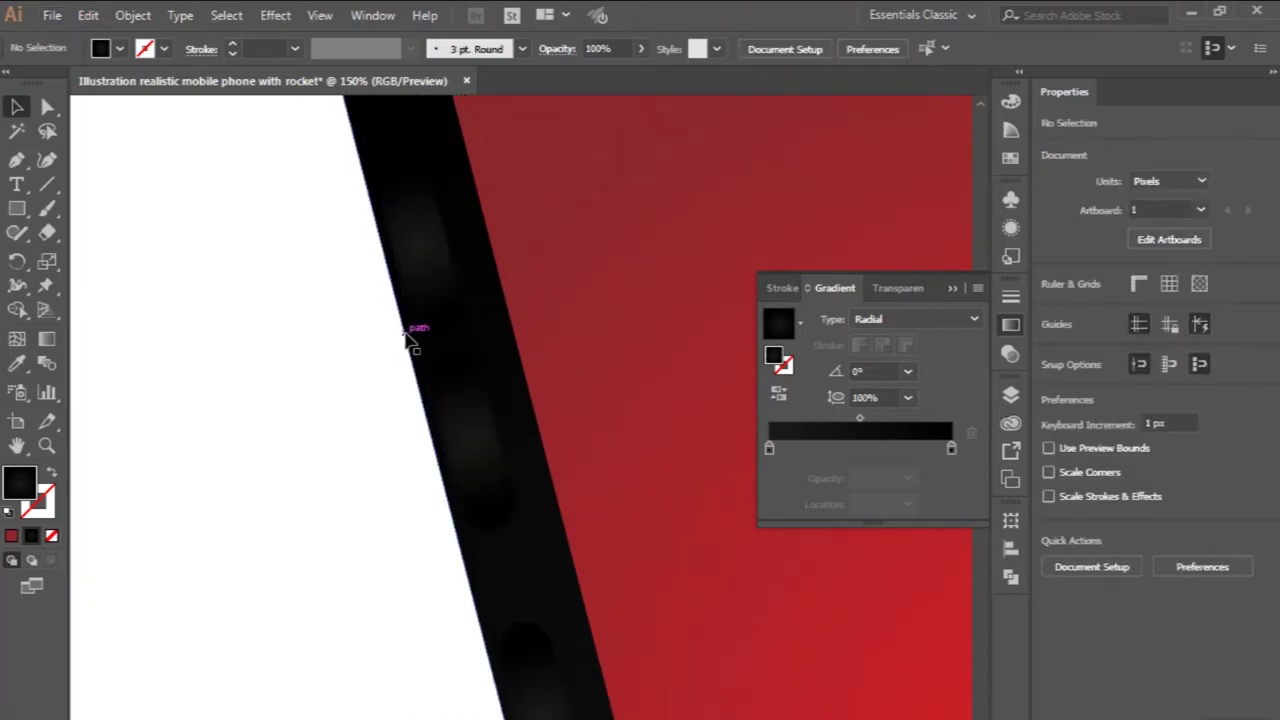
pyautogui.click(420, 303)
pyautogui.press('g')
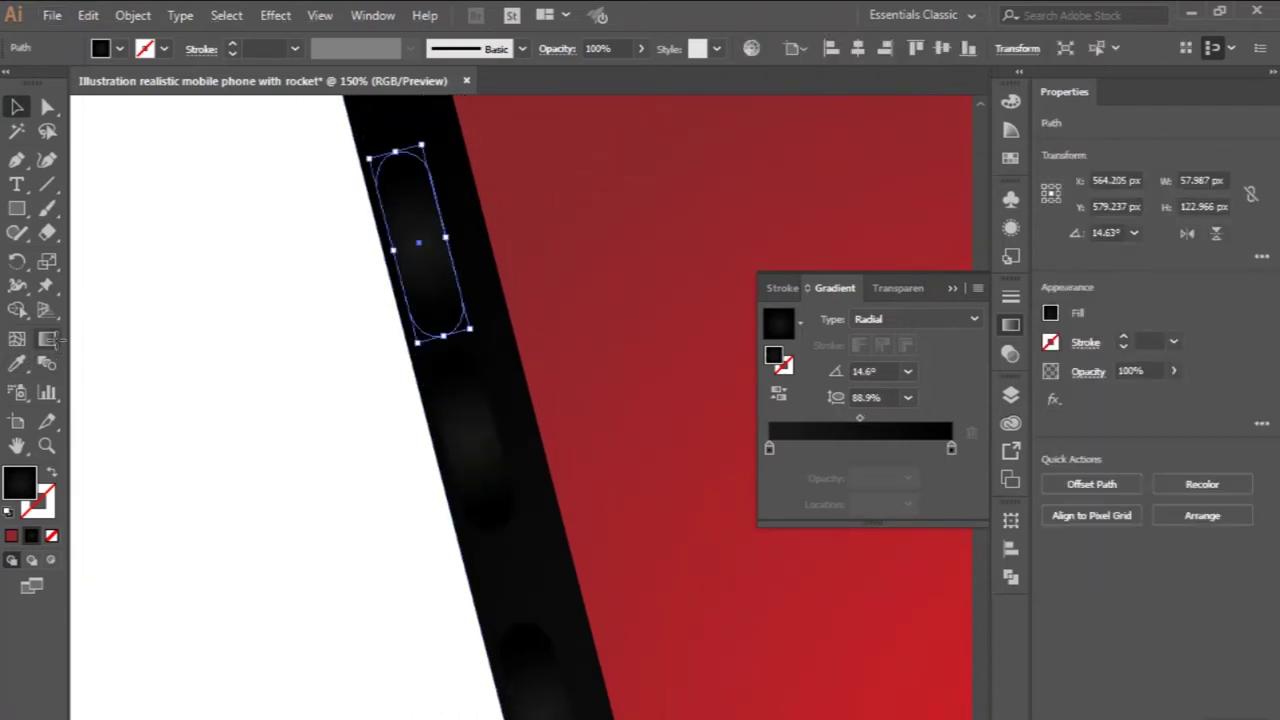
pyautogui.moveTo(497, 228); pyautogui.dragTo(538, 215)
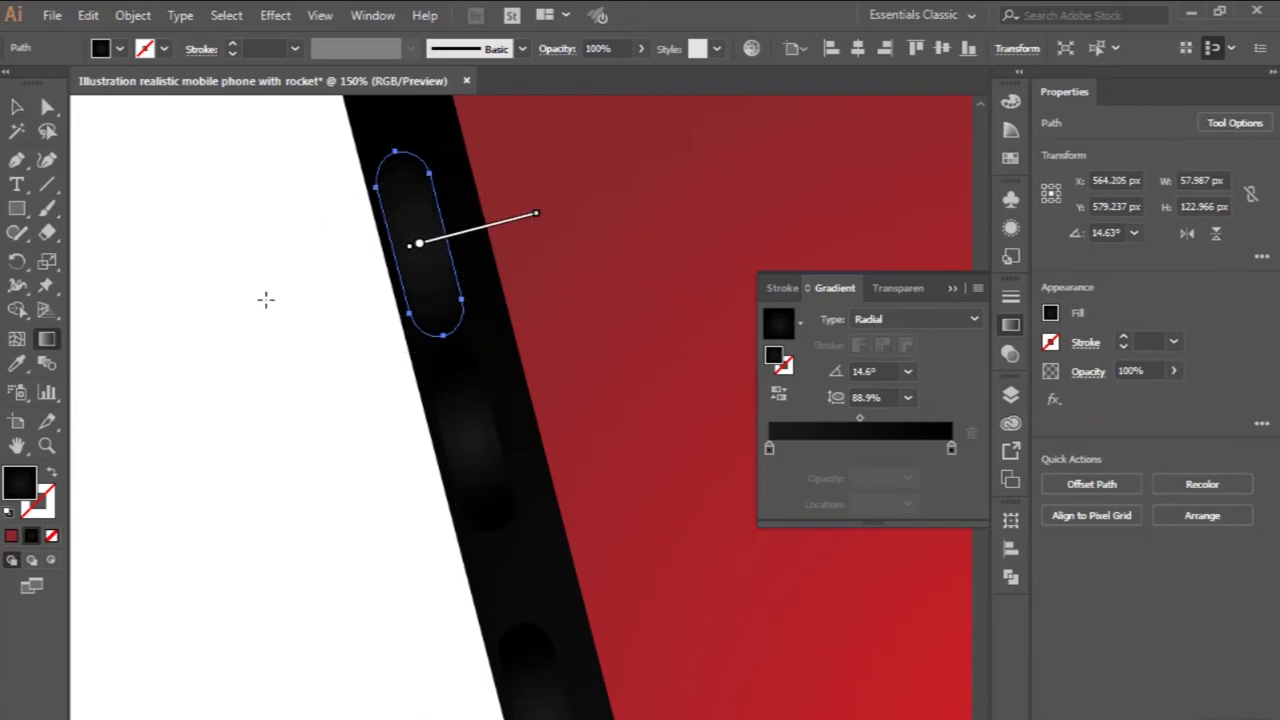
pyautogui.click(18, 106)
pyautogui.moveTo(430, 255); pyautogui.dragTo(480, 449)
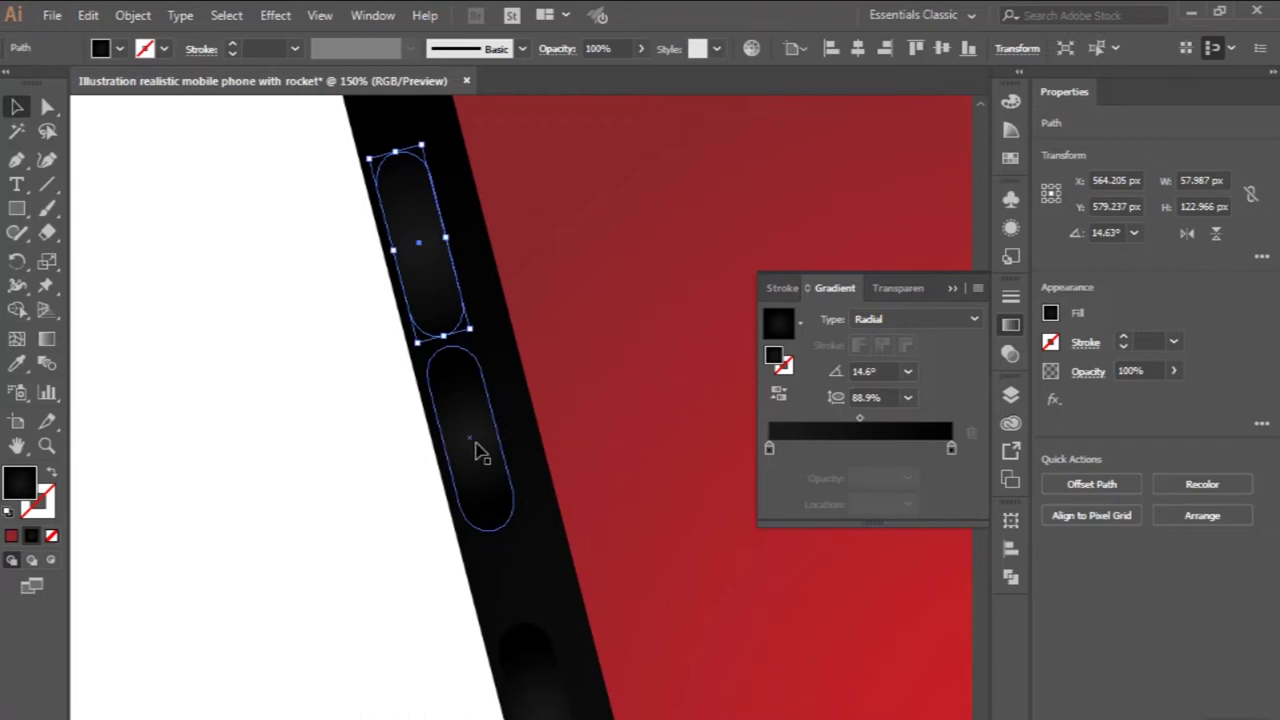
# - Offset the duplicated pill's gradient and enlarge the lower pill's radial gradient
pyautogui.scroll(-1, 355, 492)
pyautogui.hotkey('ctrl', '-')
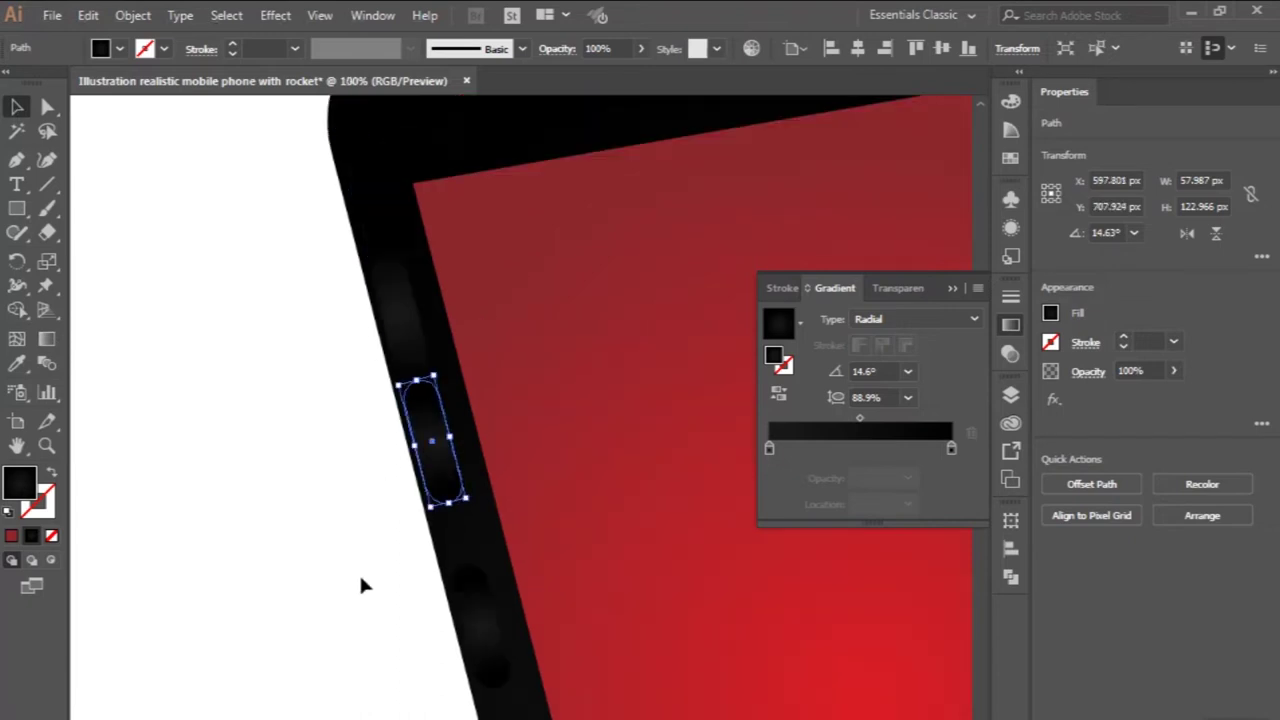
pyautogui.scroll(-2, 360, 583)
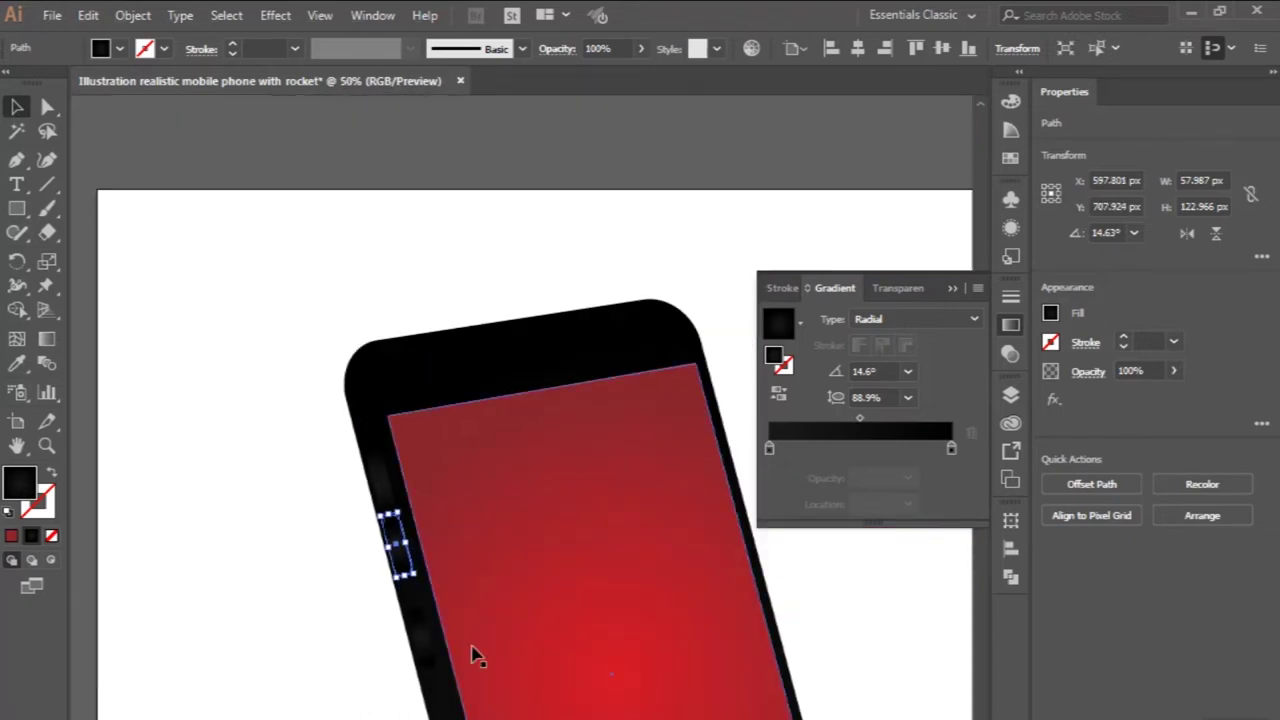
pyautogui.scroll(1, 471, 573)
pyautogui.scroll(1, 476, 655)
pyautogui.click(46, 342)
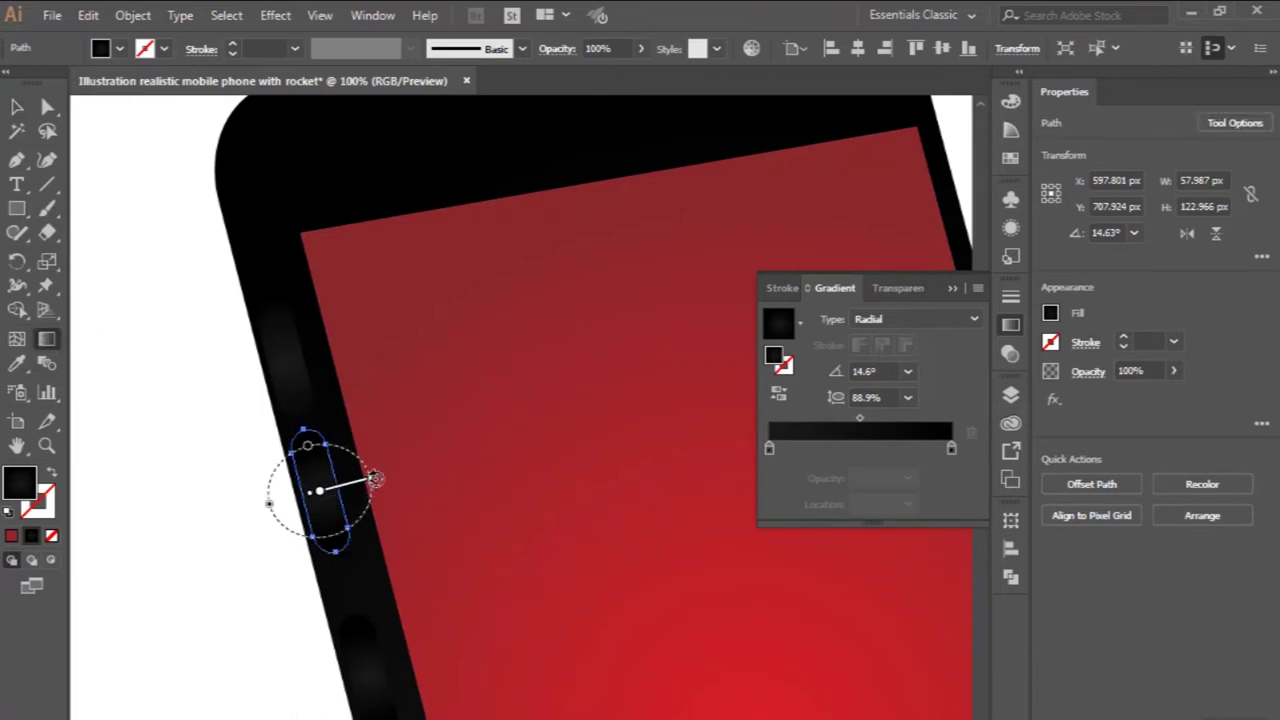
pyautogui.moveTo(372, 483); pyautogui.dragTo(396, 471)
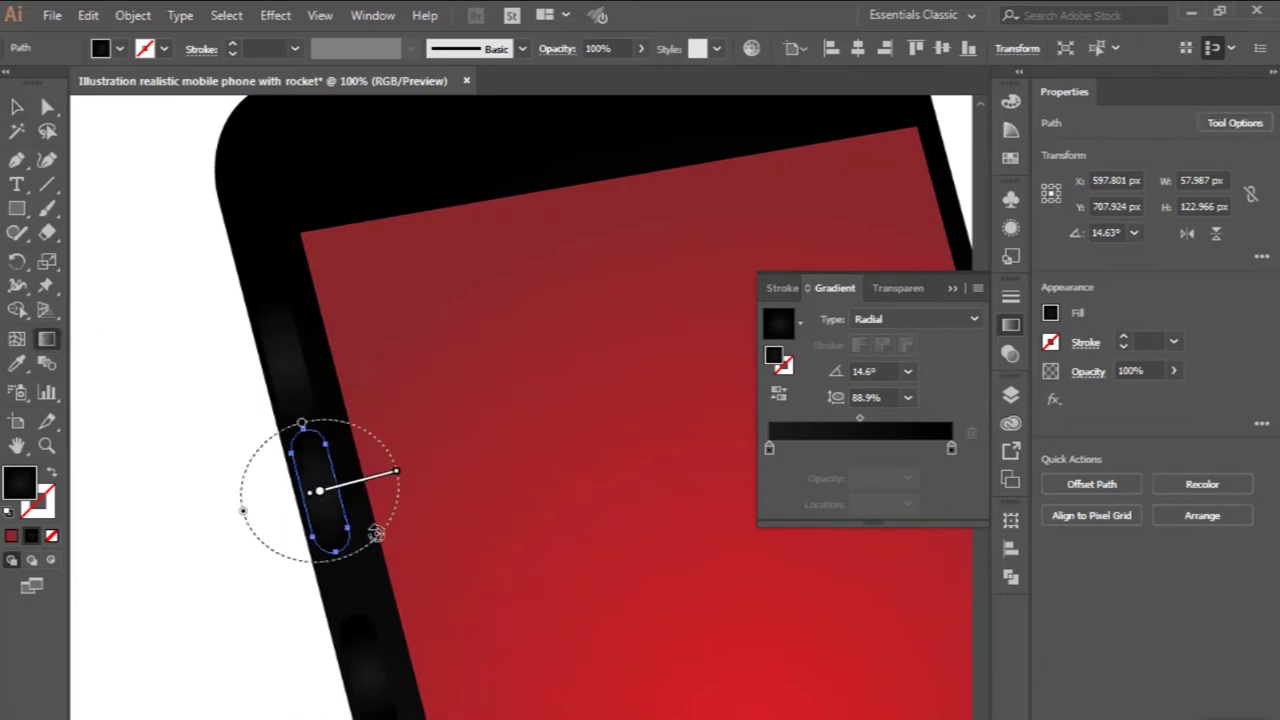
pyautogui.scroll(-3, 376, 532)
pyautogui.click(18, 107)
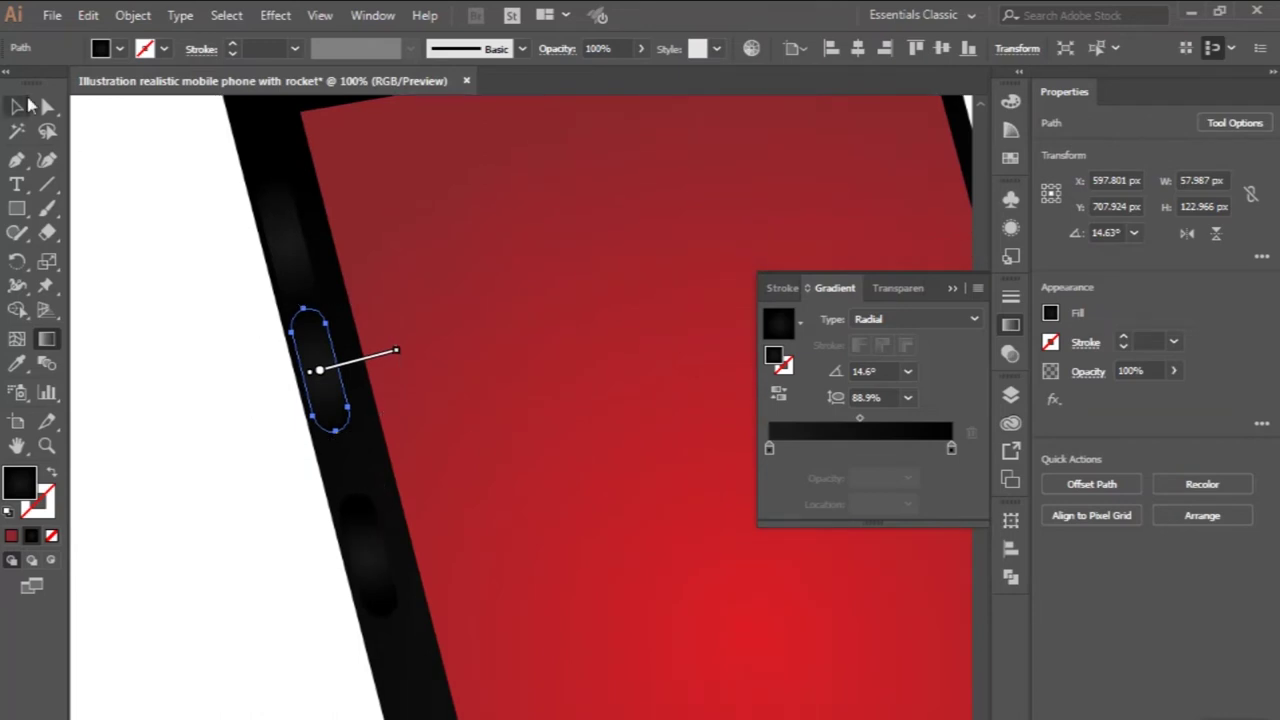
pyautogui.click(365, 562)
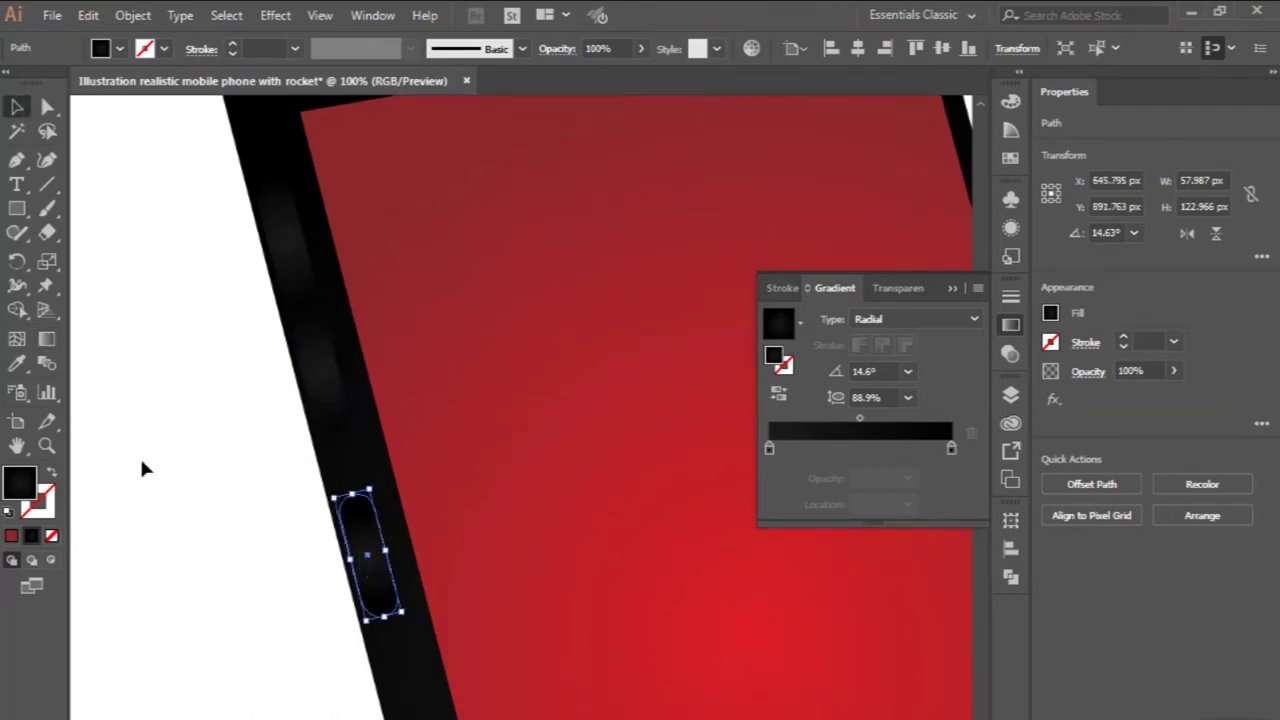
pyautogui.click(47, 338)
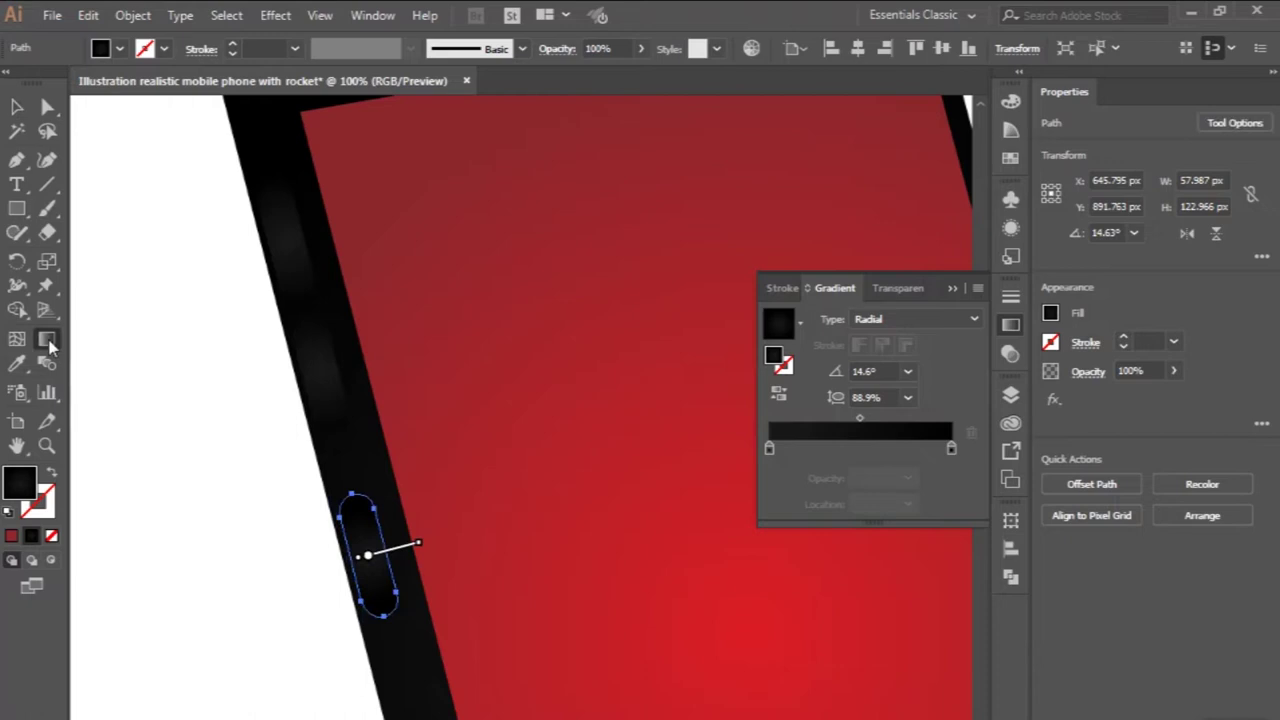
pyautogui.moveTo(427, 548)
pyautogui.mouseDown()
pyautogui.moveTo(450, 533)
pyautogui.moveTo(341, 563)
pyautogui.mouseUp()
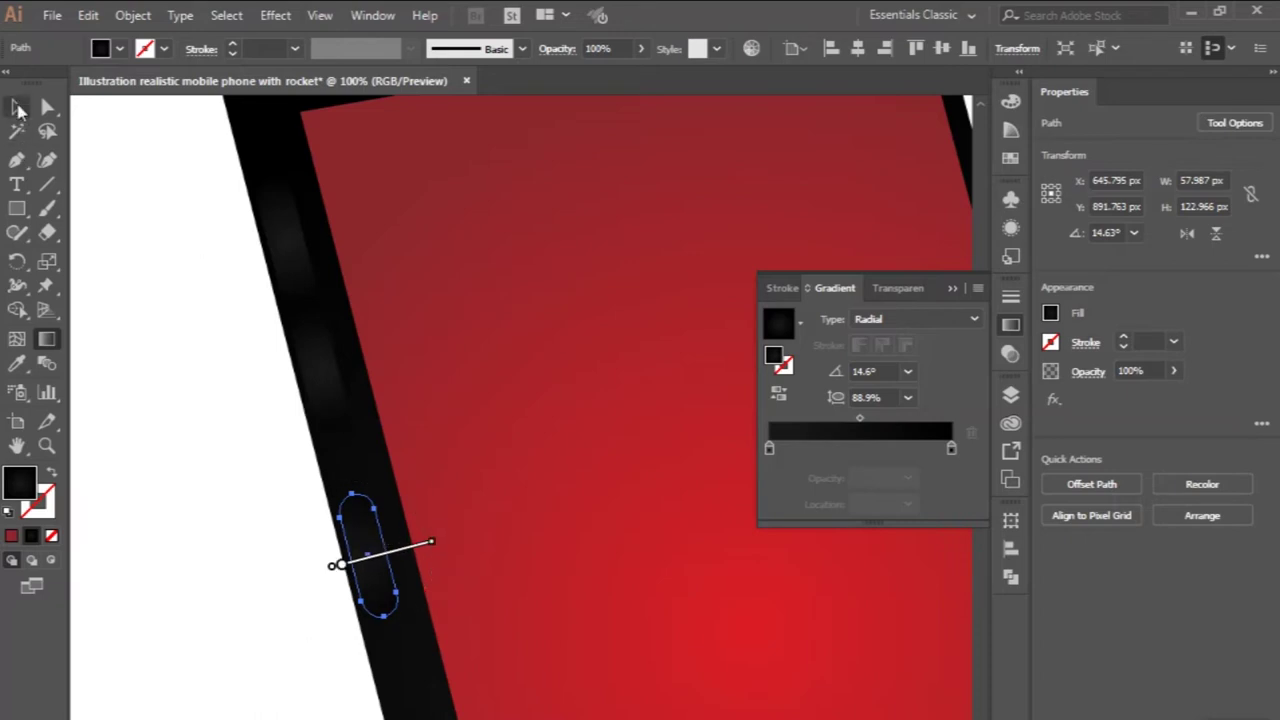
# - Shift the upper pill's gradient left, move the pill up the edge, and re-shift its gradient
pyautogui.press('v')
pyautogui.click(305, 370)
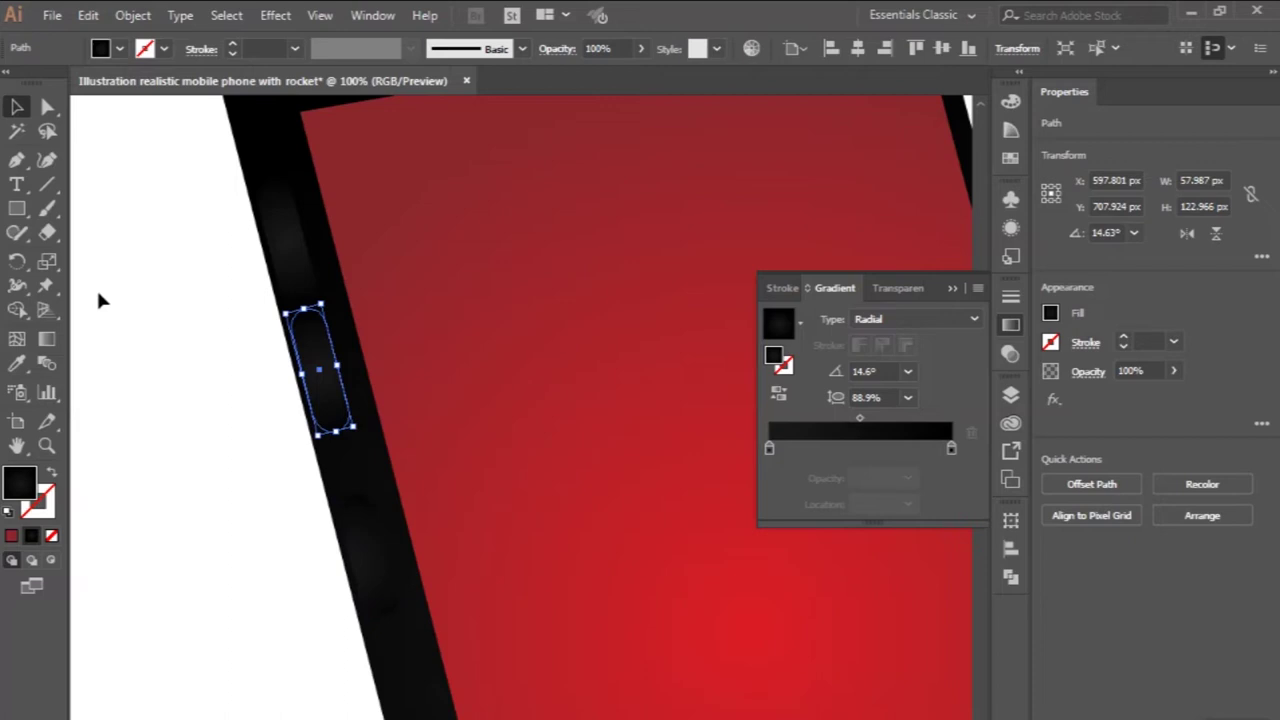
pyautogui.click(47, 338)
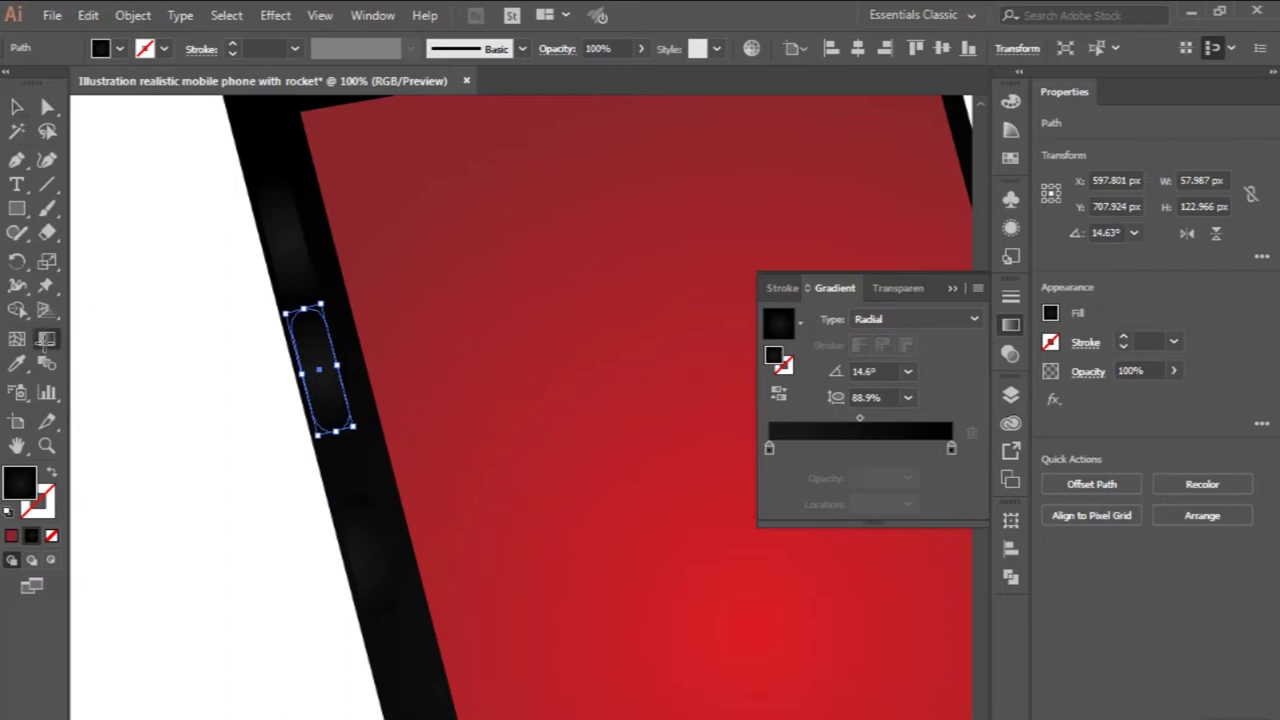
pyautogui.moveTo(340, 365)
pyautogui.moveTo(345, 370); pyautogui.dragTo(314, 376)
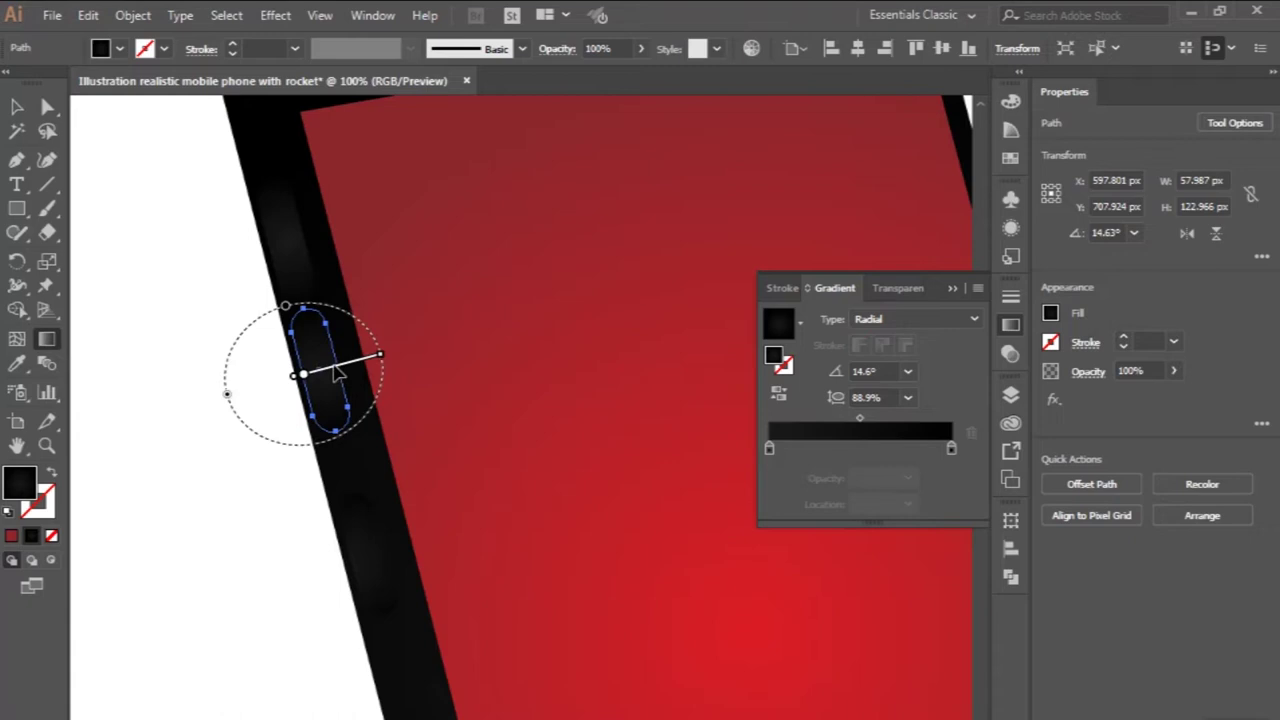
pyautogui.click(17, 106)
pyautogui.moveTo(318, 370); pyautogui.dragTo(284, 241)
pyautogui.click(48, 340)
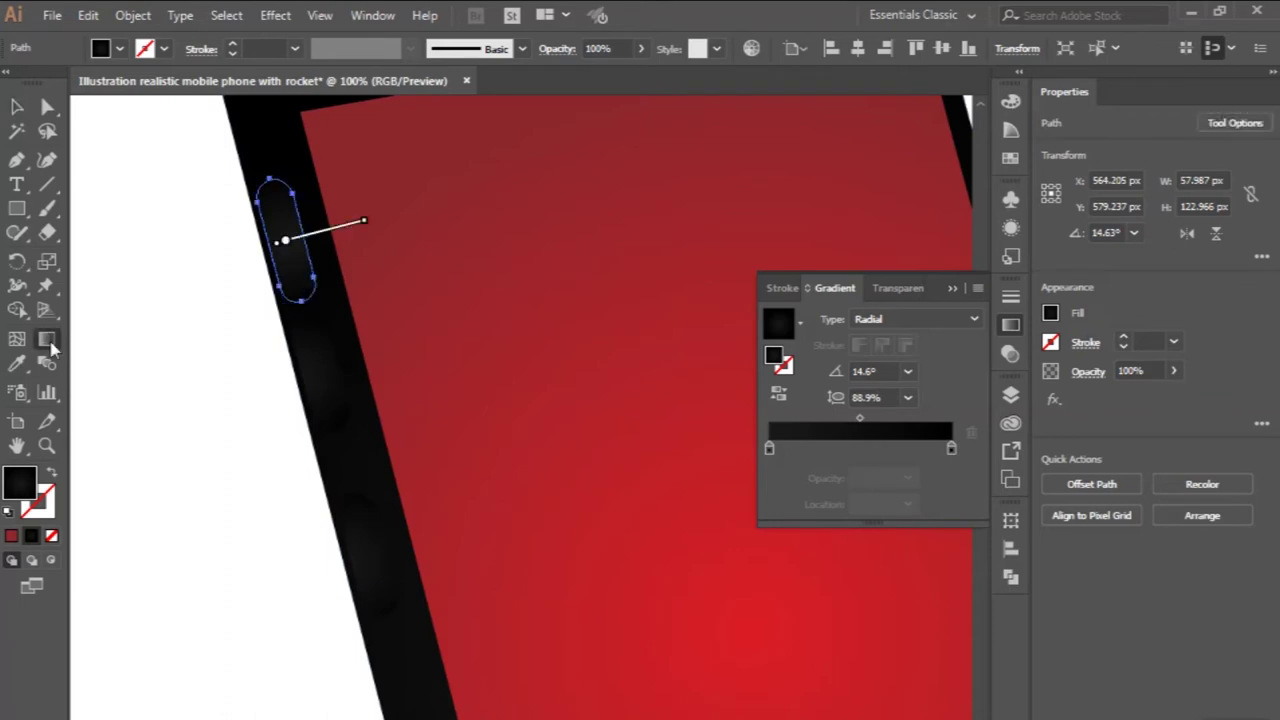
pyautogui.moveTo(285, 240); pyautogui.dragTo(252, 247)
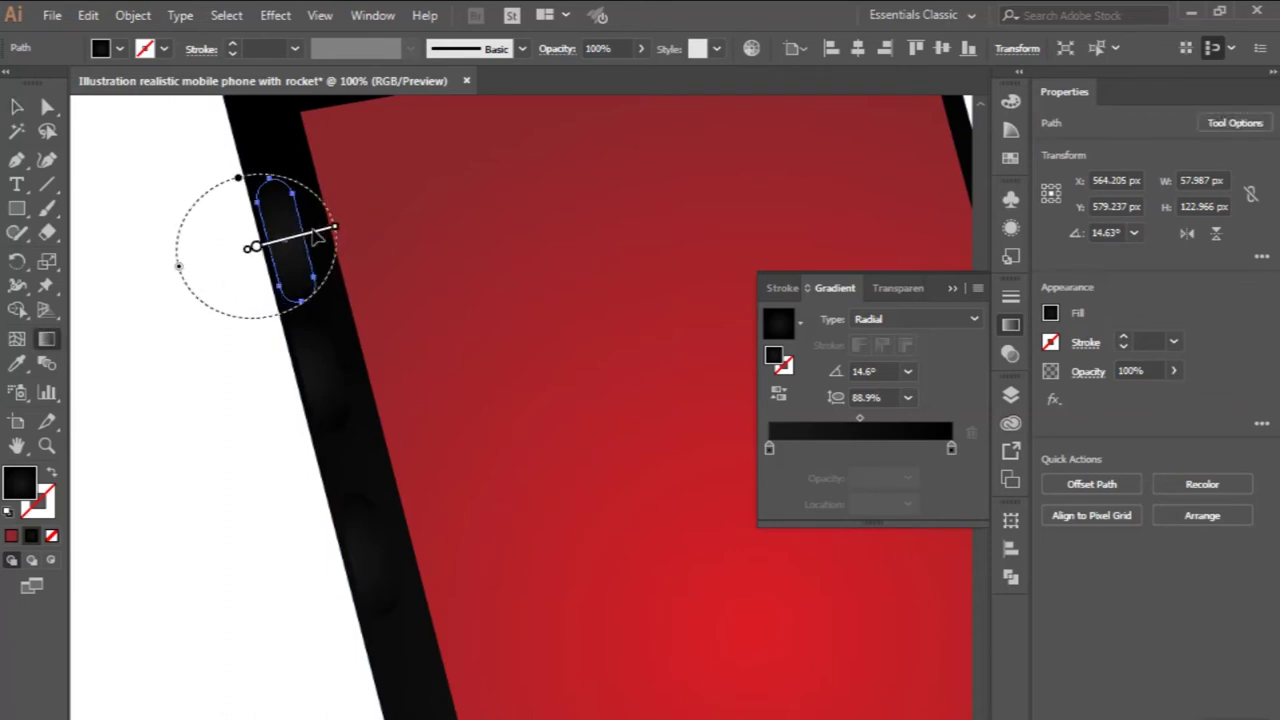
pyautogui.click(18, 108)
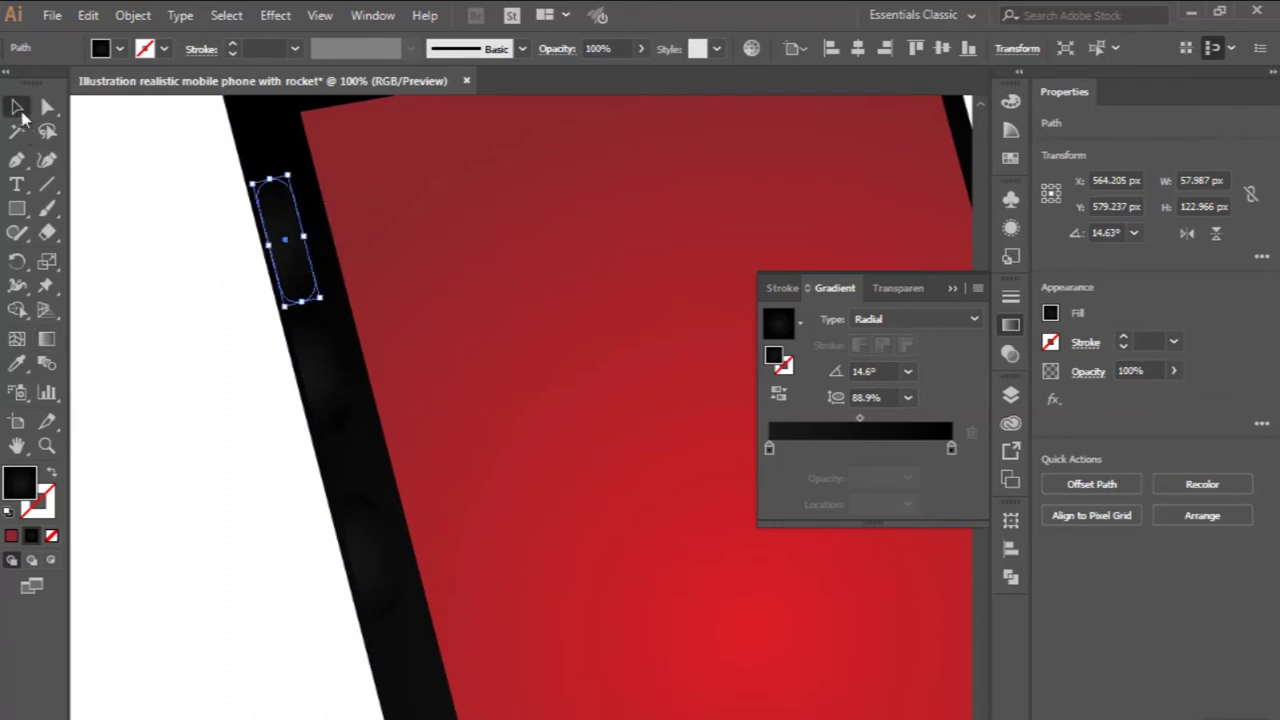
pyautogui.click(136, 195)
pyautogui.scroll(-1, 136, 195)
pyautogui.scroll(-1, 136, 195)
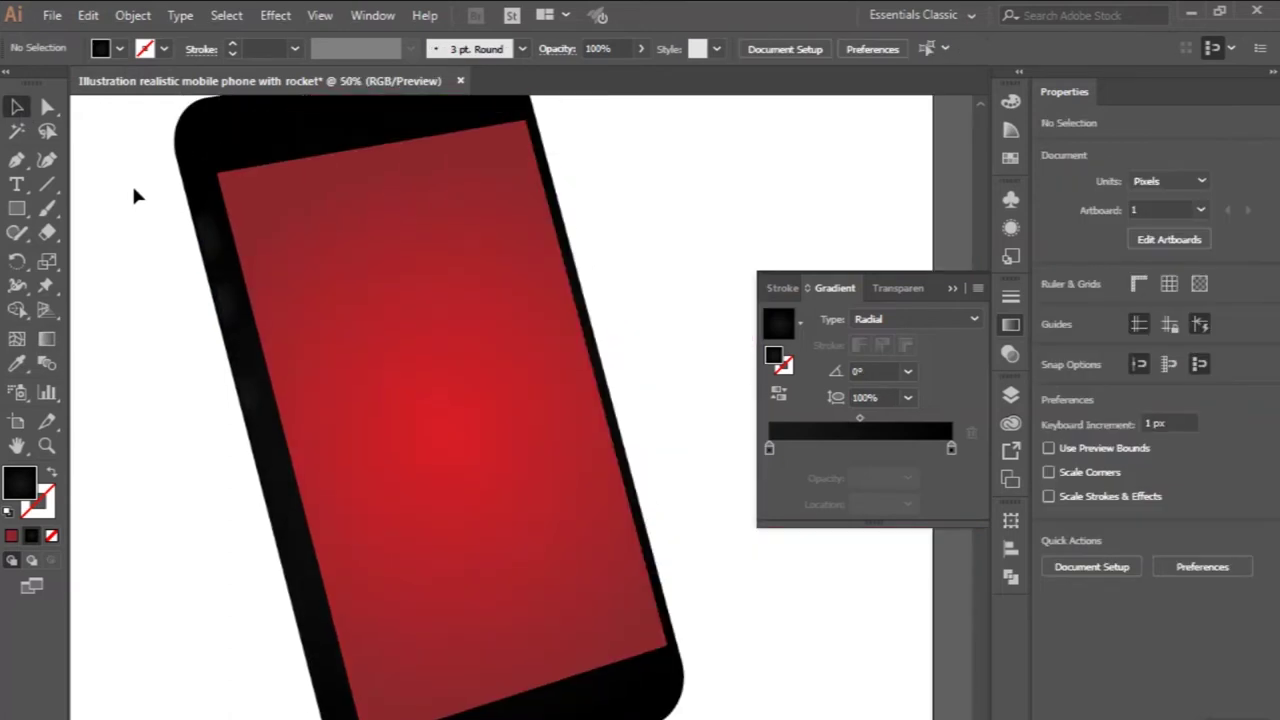
pyautogui.click(192, 180)
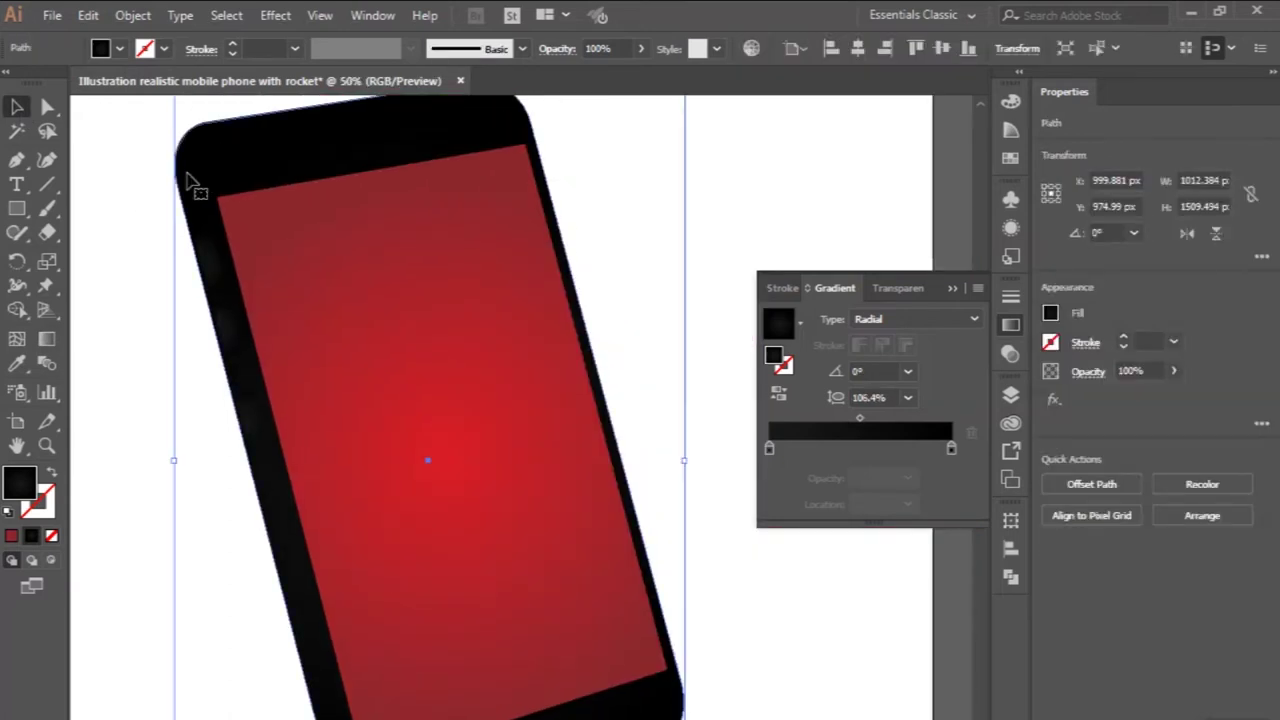
# - Widen the phone body's radial gradient and set its midpoint to 80.81%
pyautogui.click(47, 339)
pyautogui.scroll(-1, 493, 392)
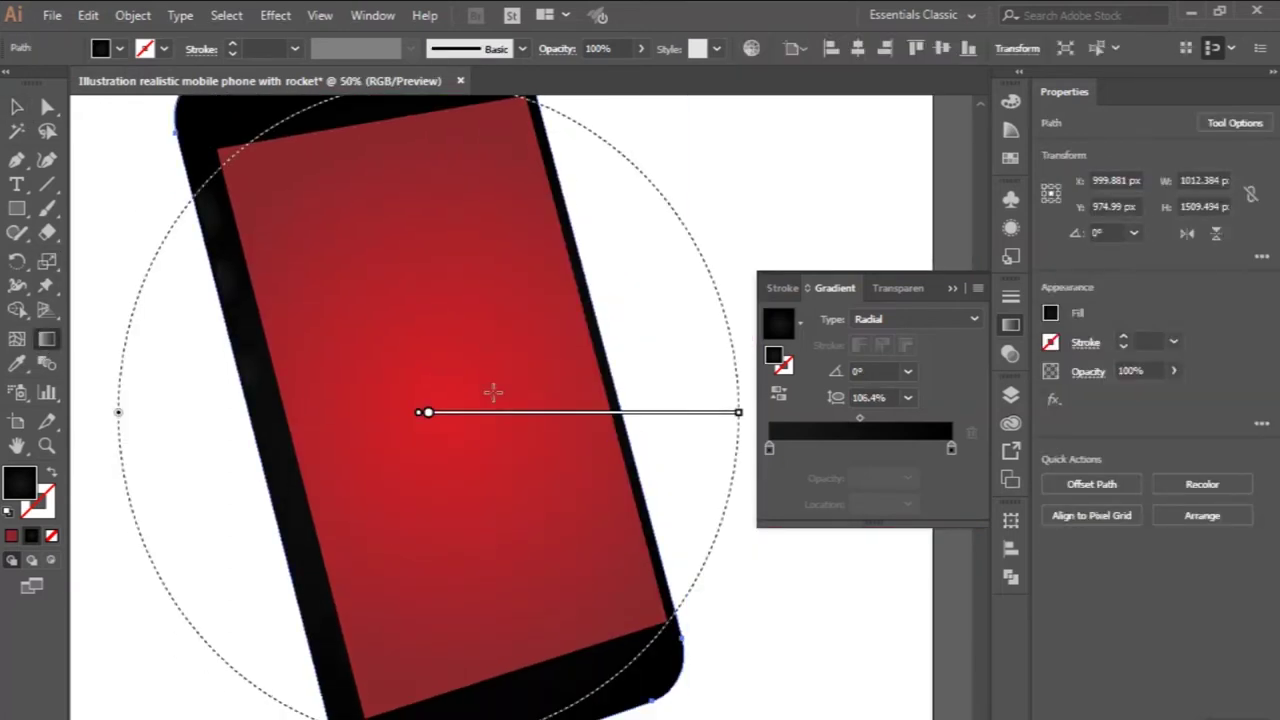
pyautogui.scroll(-1, 493, 400)
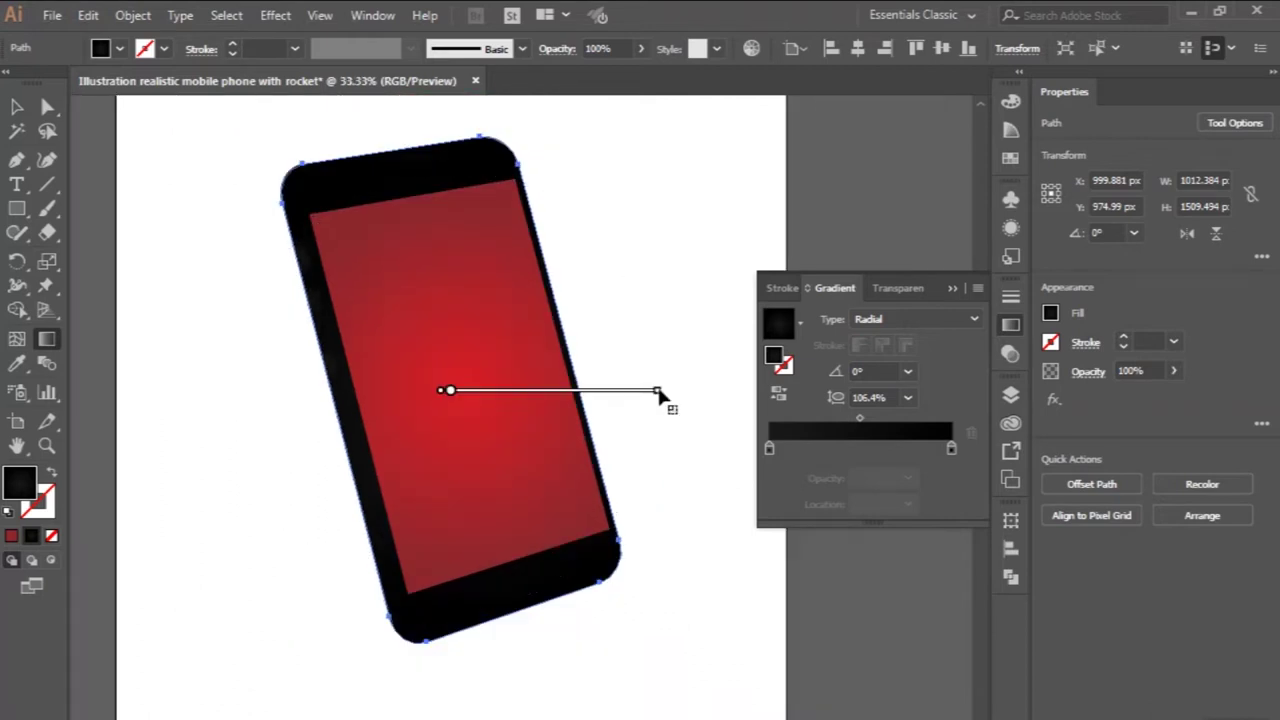
pyautogui.moveTo(657, 391); pyautogui.dragTo(748, 392)
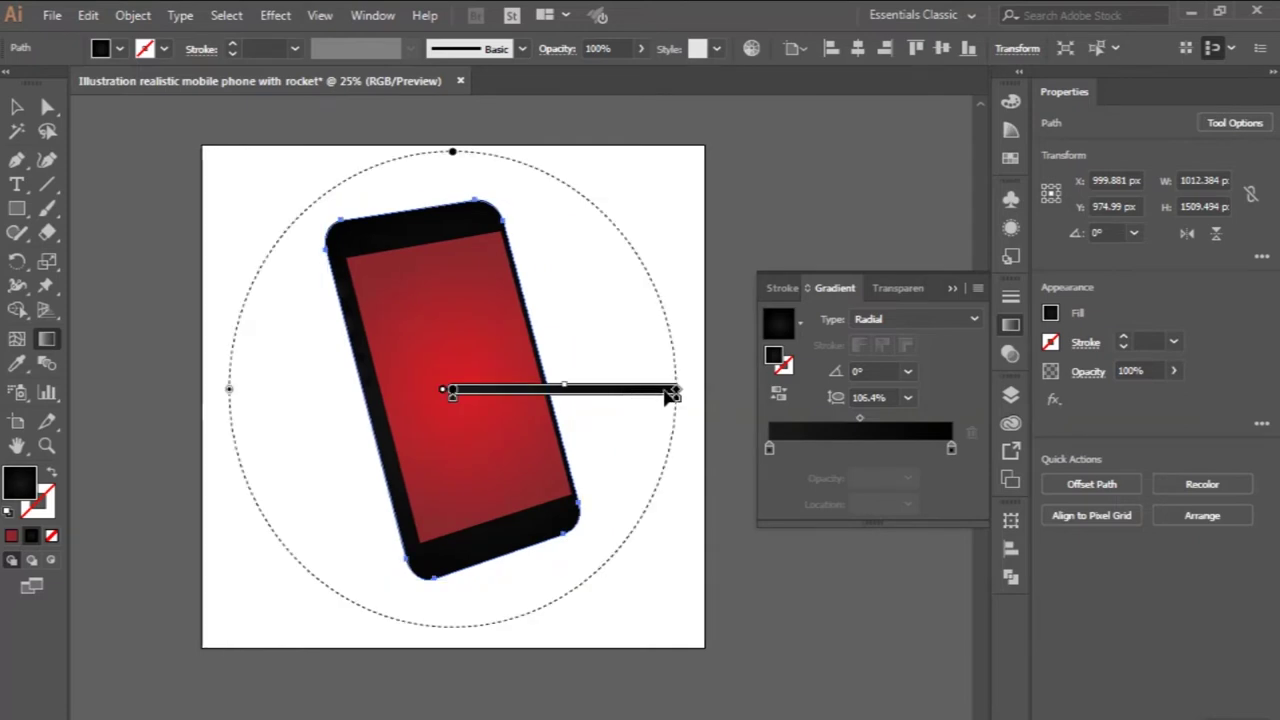
pyautogui.moveTo(859, 418); pyautogui.dragTo(916, 418)
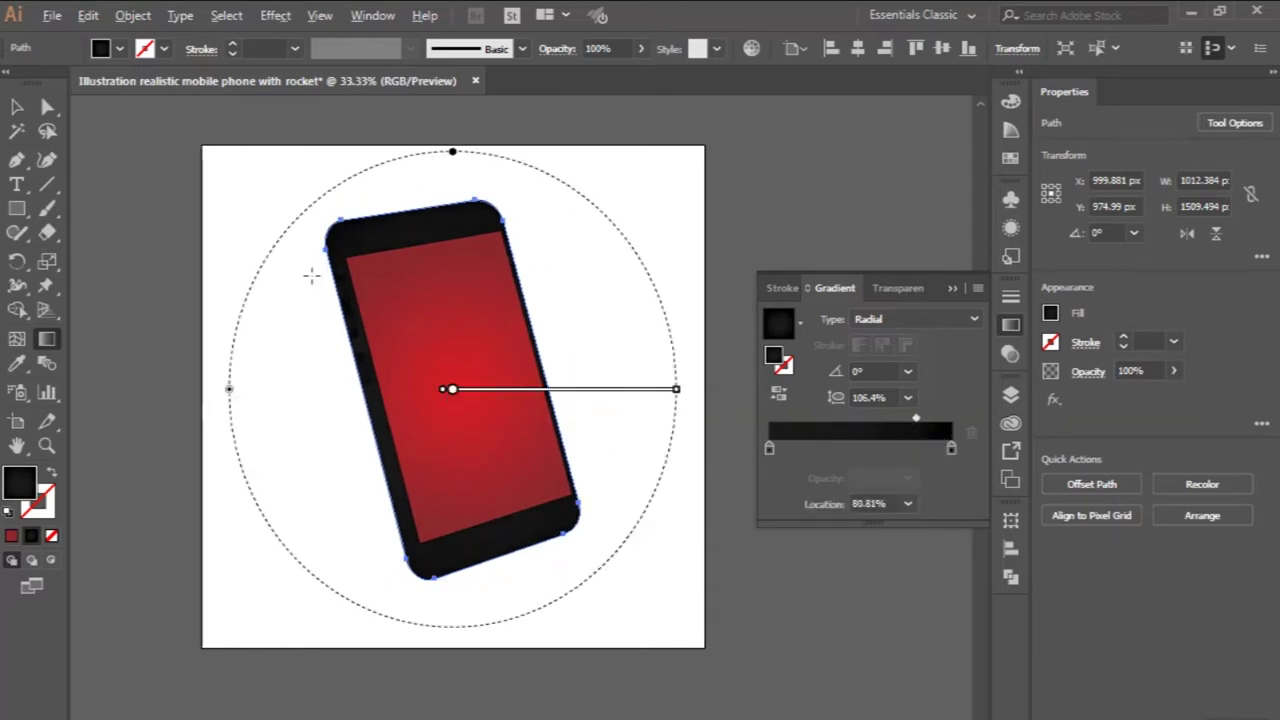
# - Move the phone body's gradient centre upward toward the top of the phone
pyautogui.scroll(2, 311, 274)
pyautogui.scroll(1, 311, 274)
pyautogui.scroll(-2, 311, 274)
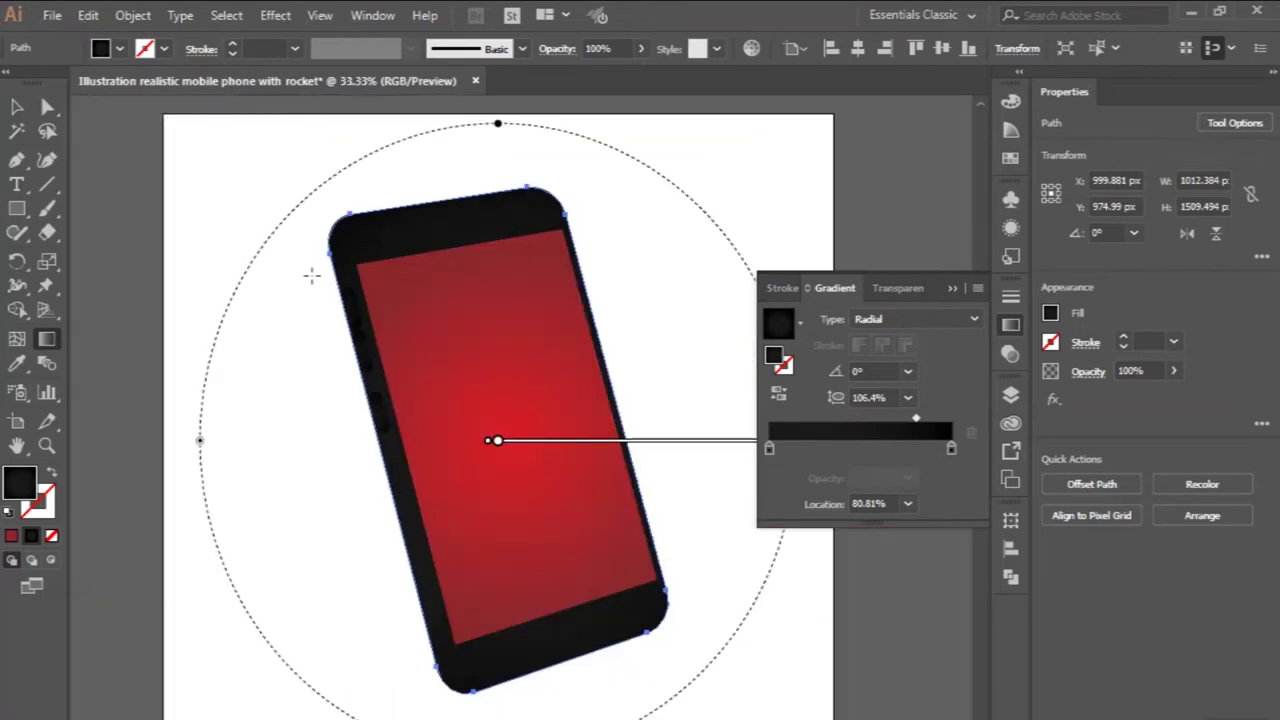
pyautogui.moveTo(572, 438)
pyautogui.mouseDown()
pyautogui.moveTo(535, 307)
pyautogui.moveTo(551, 331)
pyautogui.mouseUp()
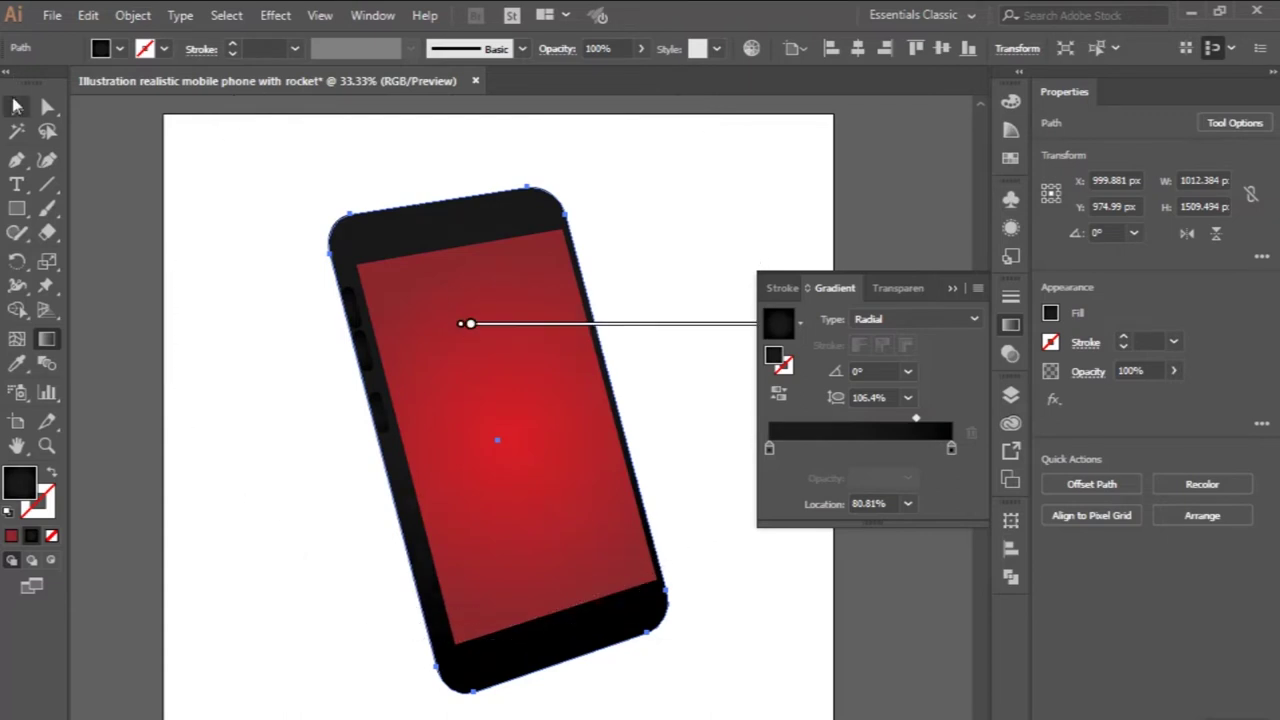
pyautogui.click(16, 106)
pyautogui.click(202, 225)
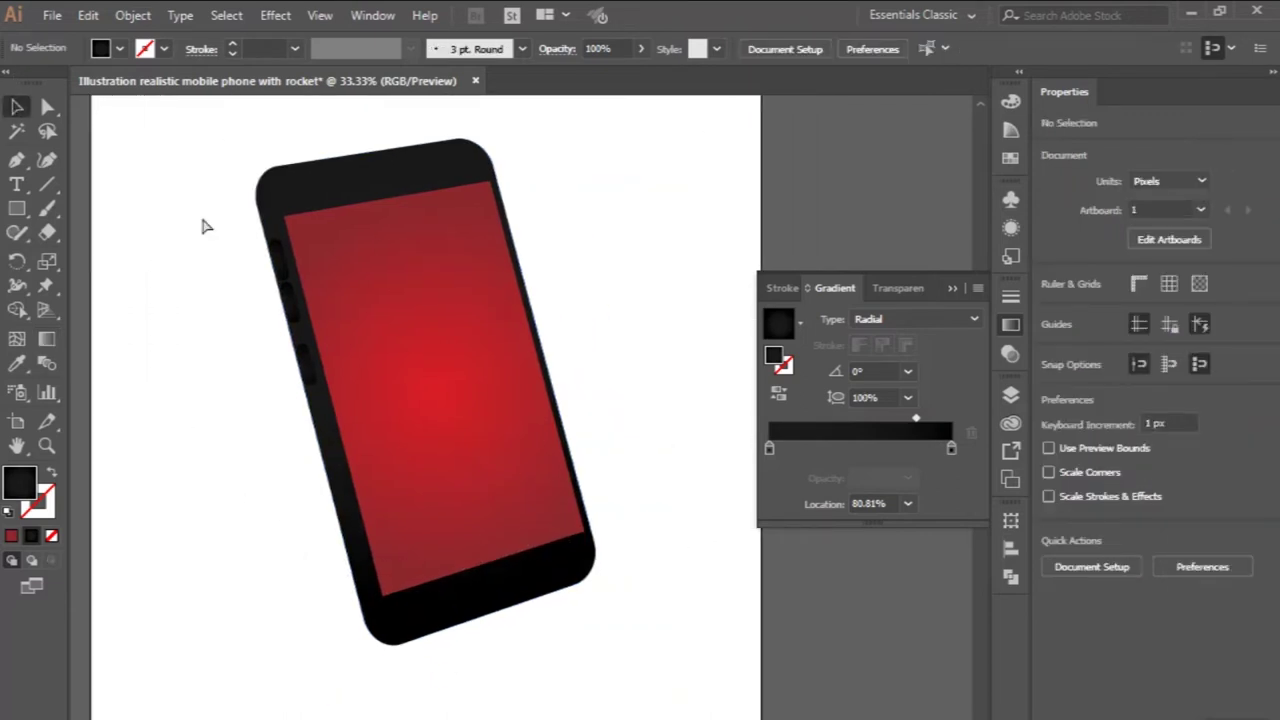
pyautogui.scroll(3, 201, 220)
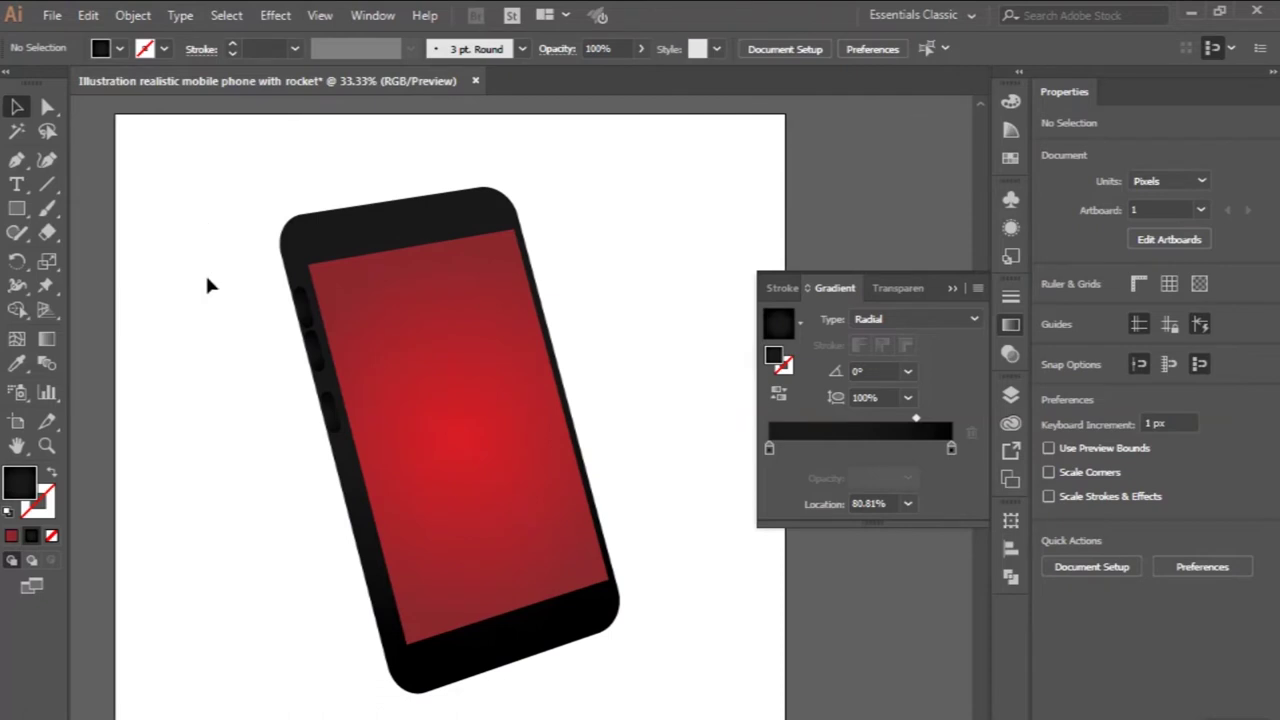
pyautogui.scroll(-3, 208, 280)
pyautogui.scroll(2, 404, 107)
pyautogui.click(15, 161)
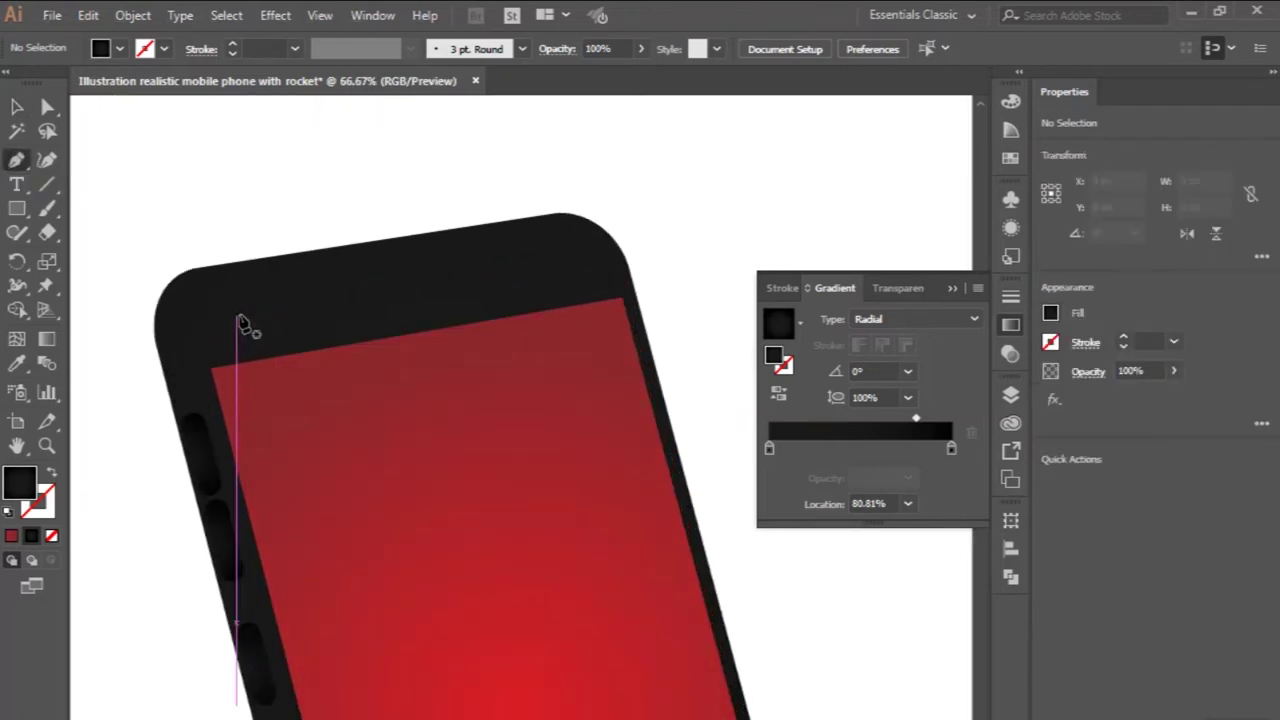
# - Draw a two-point speaker line on the top bezel and stroke it with the screen's red gradient
pyautogui.click(279, 300)
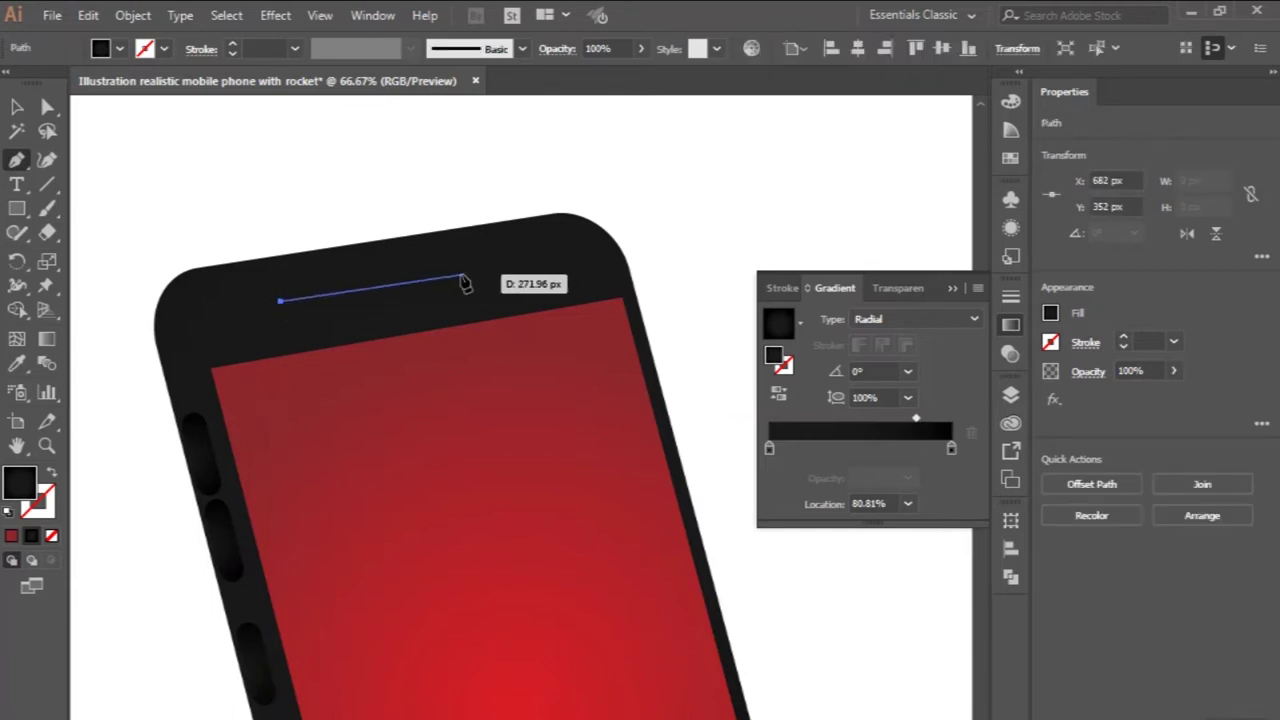
pyautogui.click(448, 275)
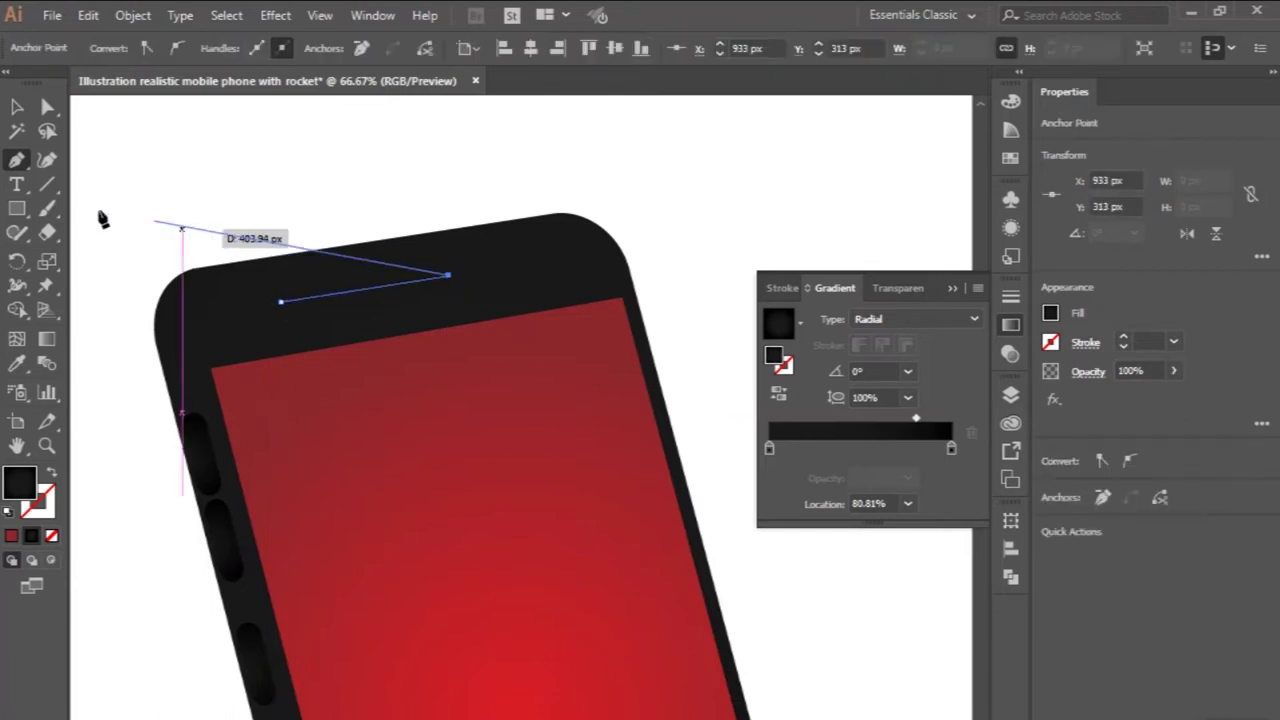
pyautogui.click(17, 108)
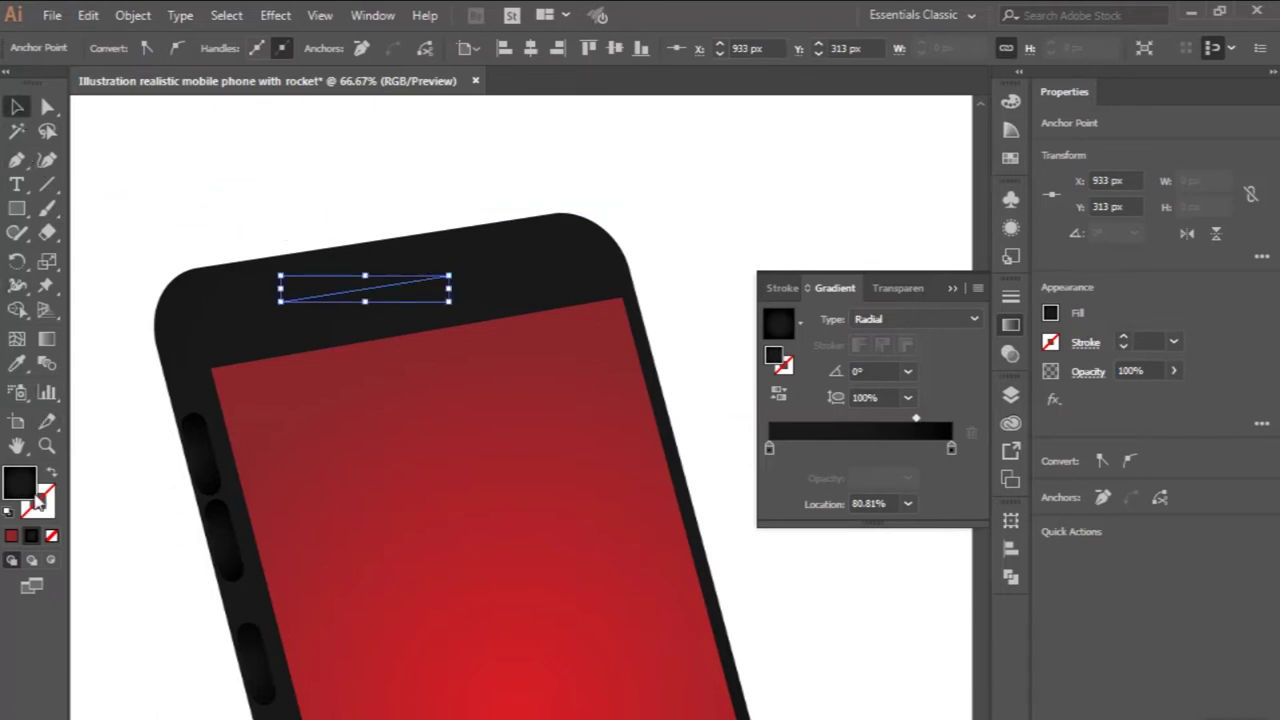
pyautogui.click(17, 363)
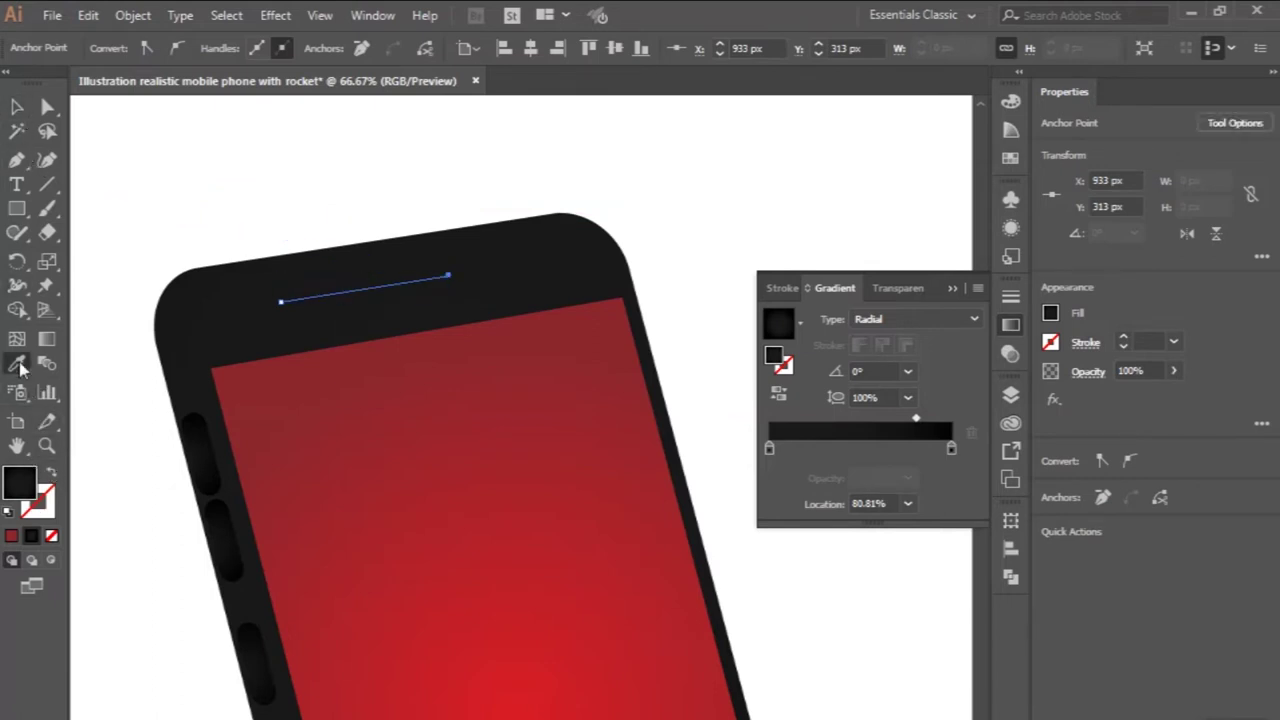
pyautogui.click(320, 446)
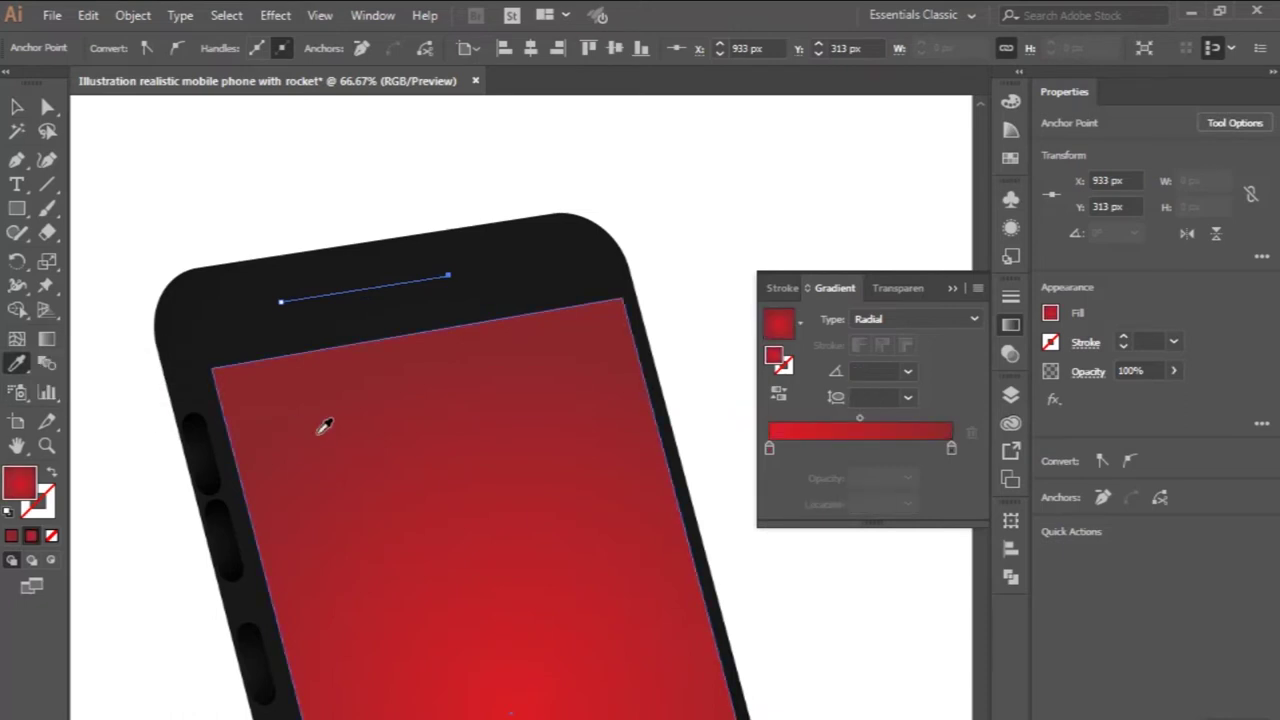
pyautogui.click(52, 477)
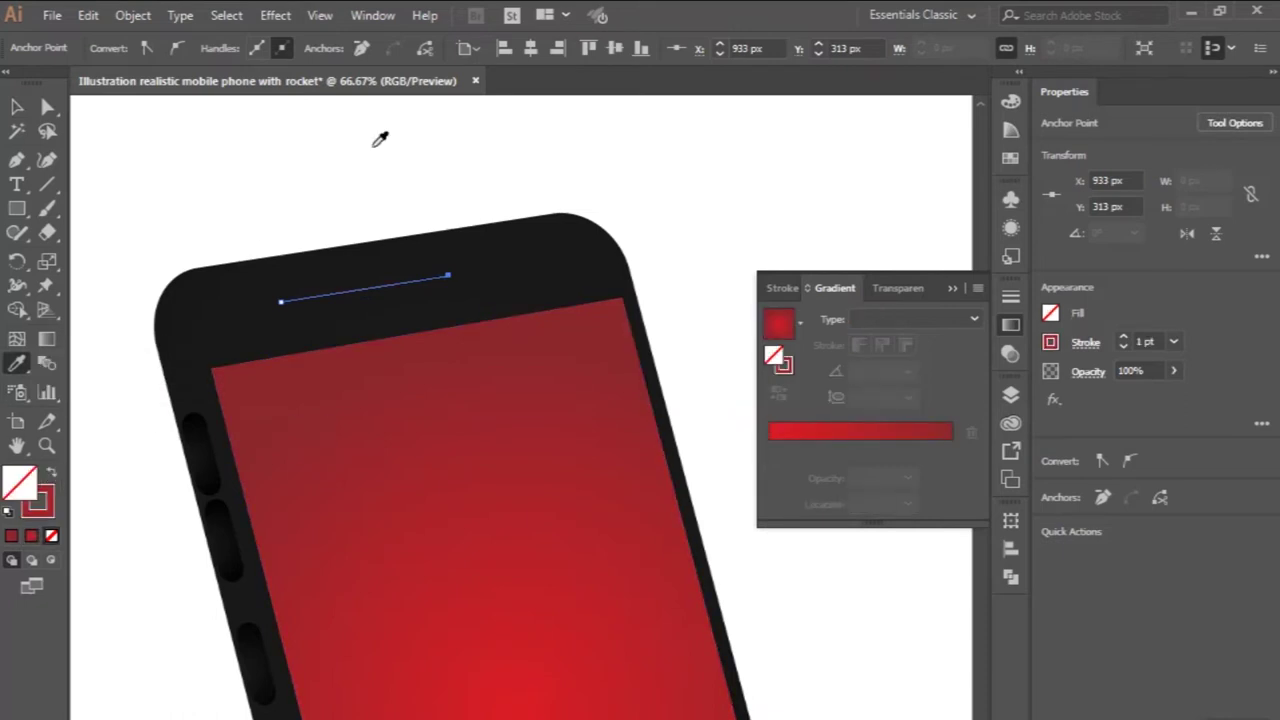
pyautogui.click(16, 107)
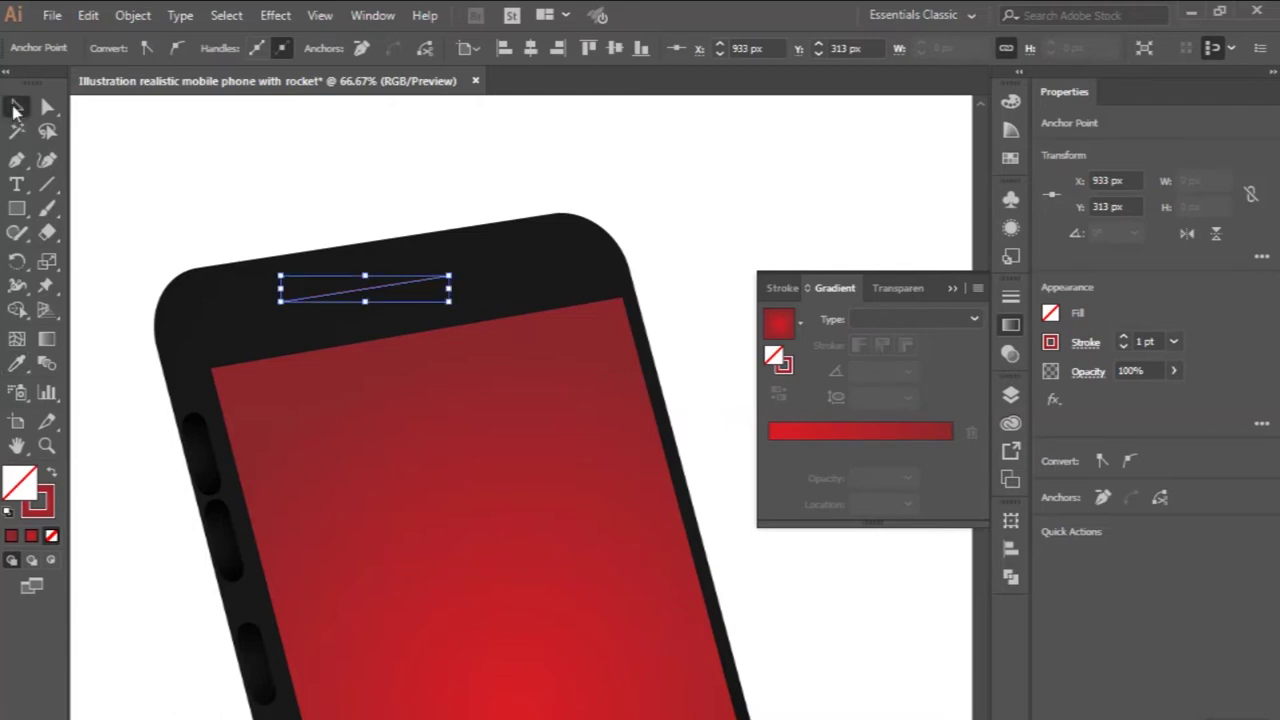
# - Apply the Touch Calligraphic brush to the speaker line
pyautogui.click(378, 291)
pyautogui.click(474, 54)
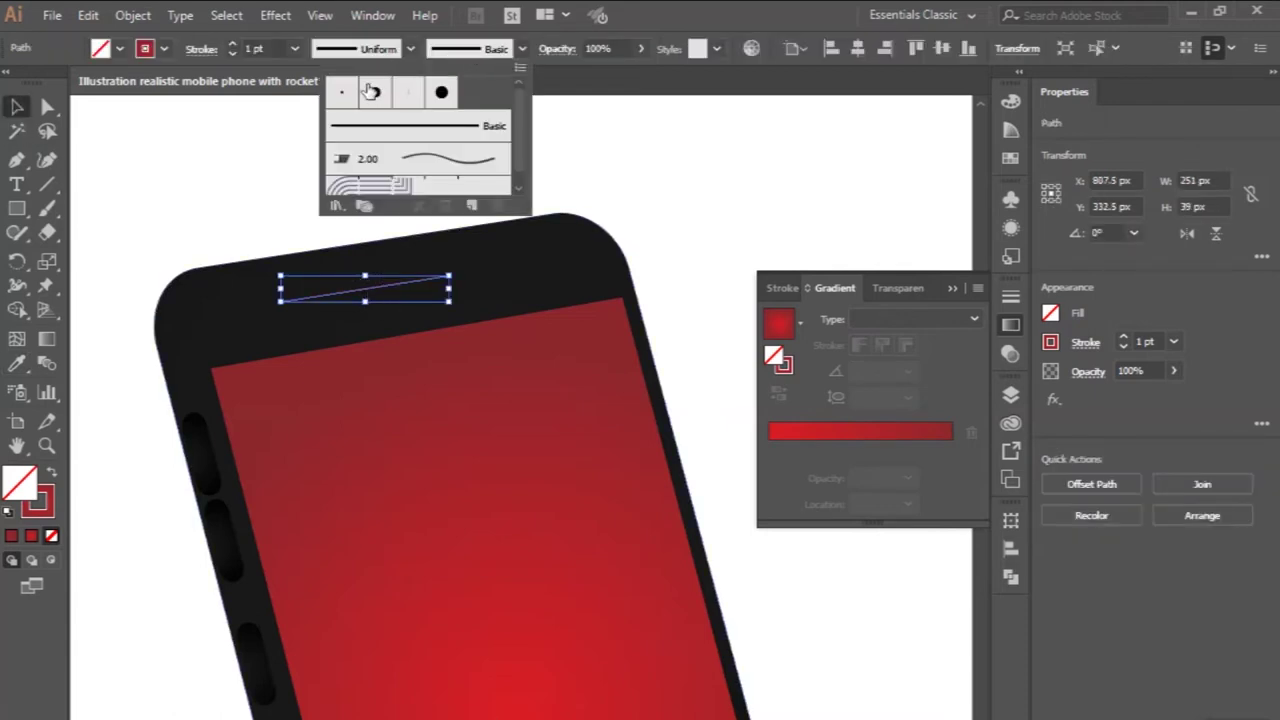
pyautogui.click(346, 93)
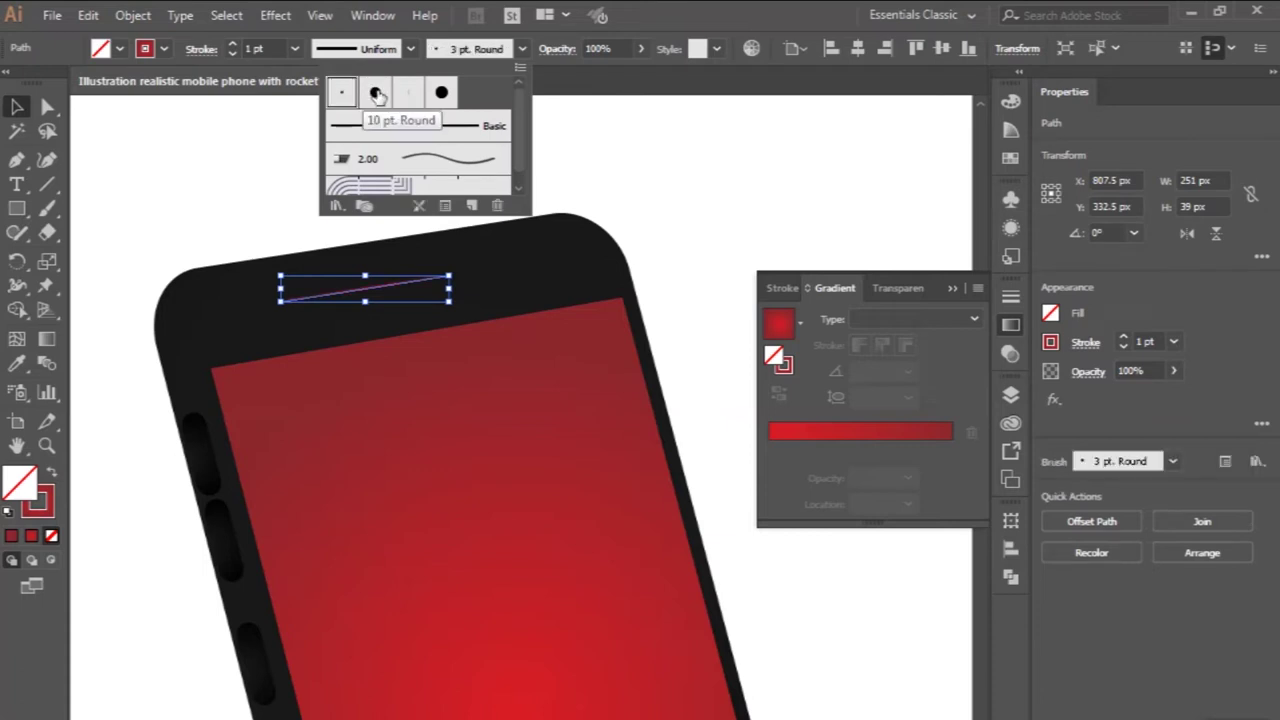
pyautogui.click(376, 93)
pyautogui.click(442, 93)
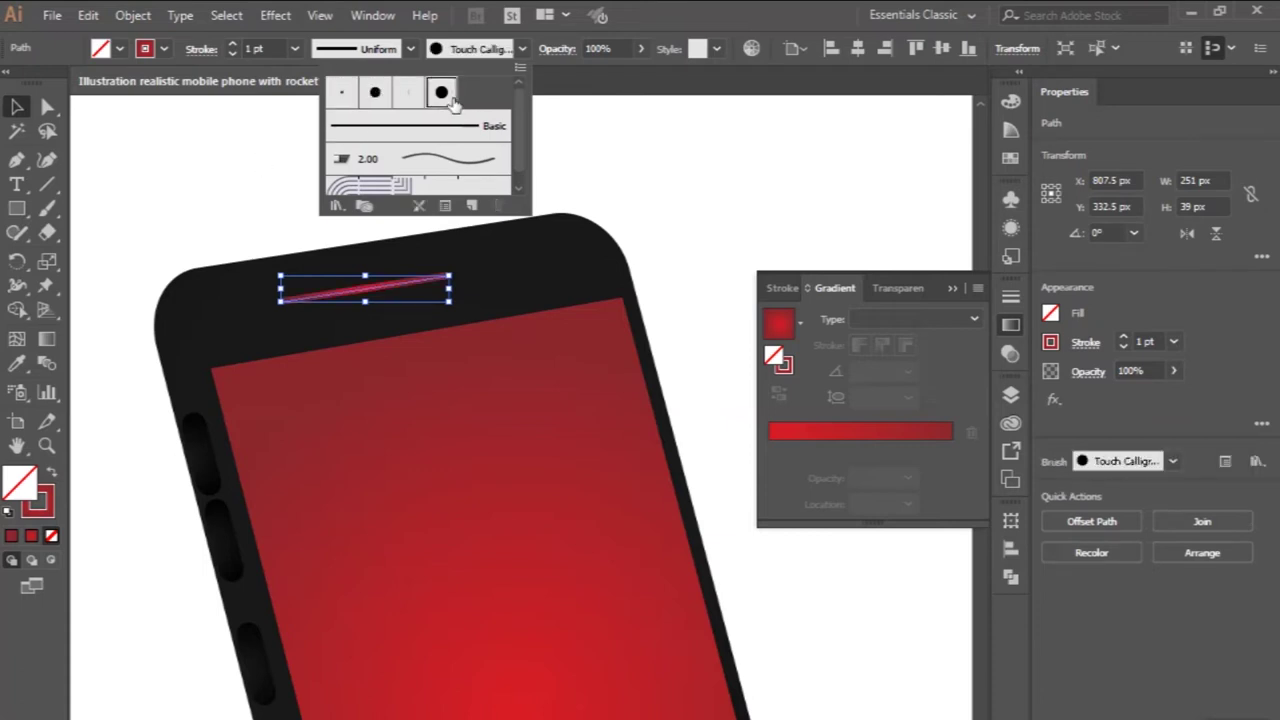
pyautogui.click(251, 157)
pyautogui.scroll(-1, 251, 157)
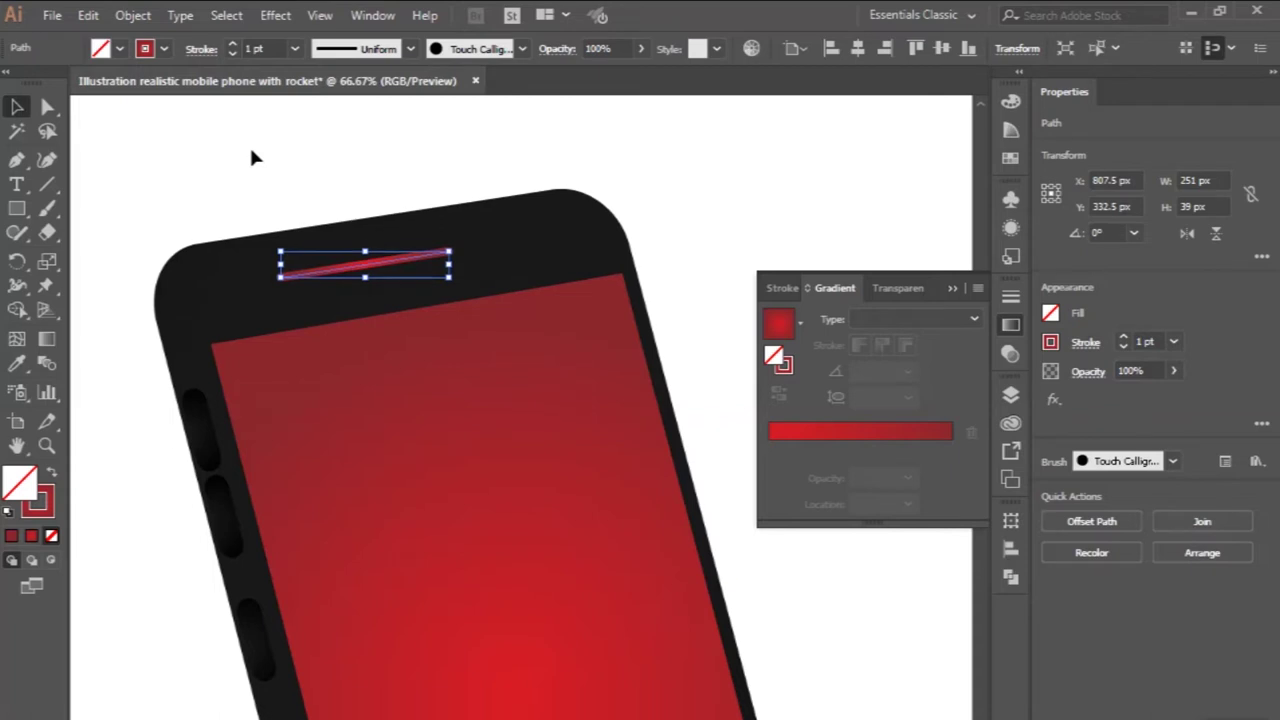
pyautogui.hotkey('ctrl', '=')
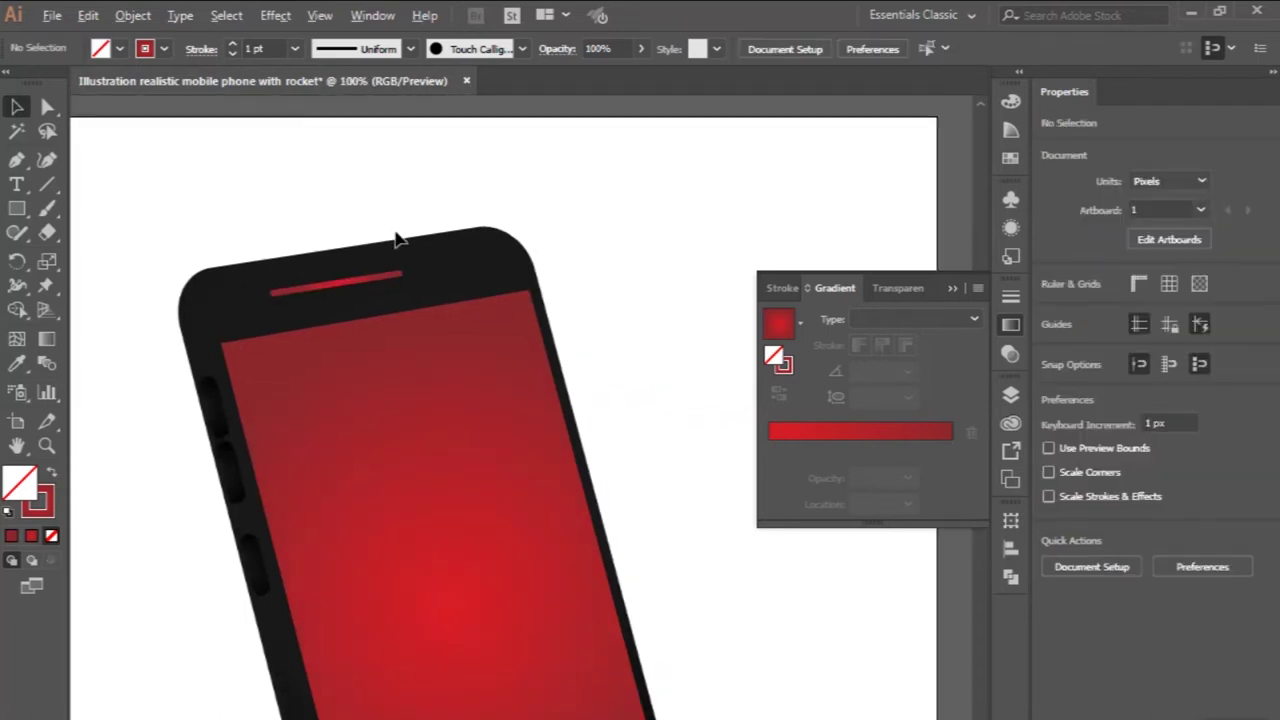
# - Draw a small 14 px circle right of the speaker slot with the red gradient fill
pyautogui.moveTo(16, 208); pyautogui.dragTo(80, 258)
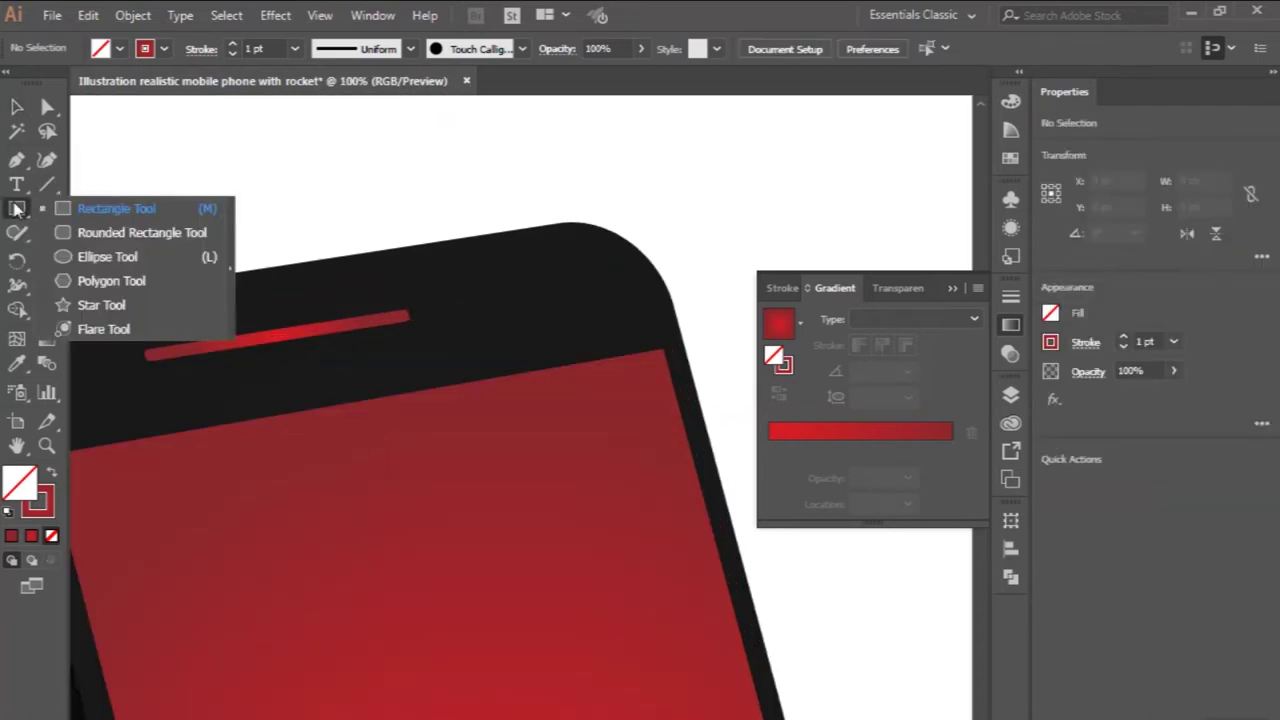
pyautogui.click(91, 261)
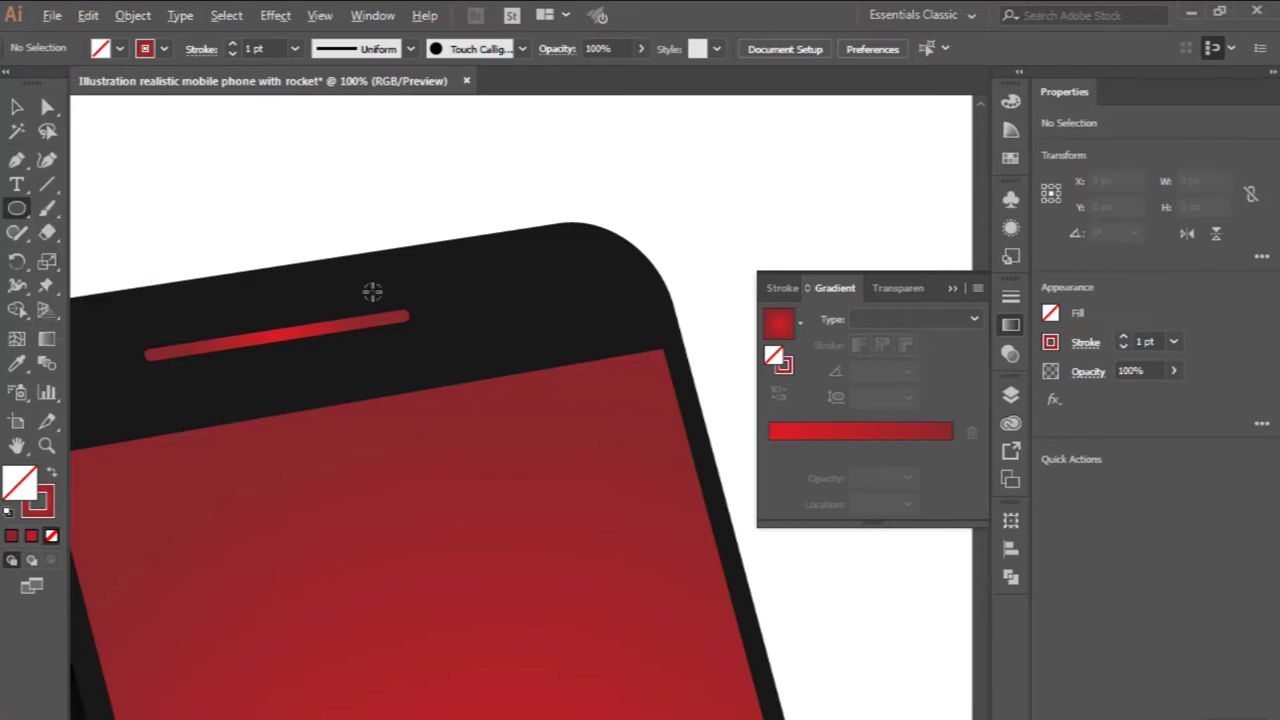
pyautogui.scroll(1, 371, 291)
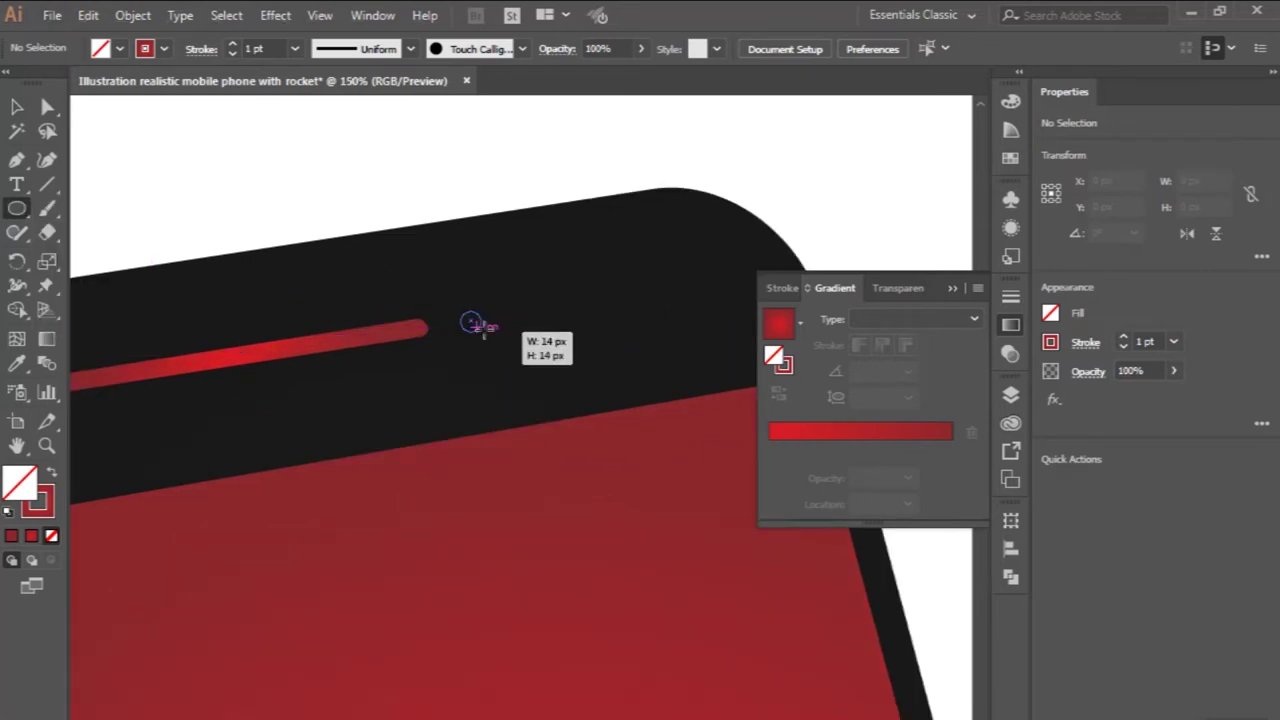
pyautogui.moveTo(459, 310); pyautogui.dragTo(483, 333)
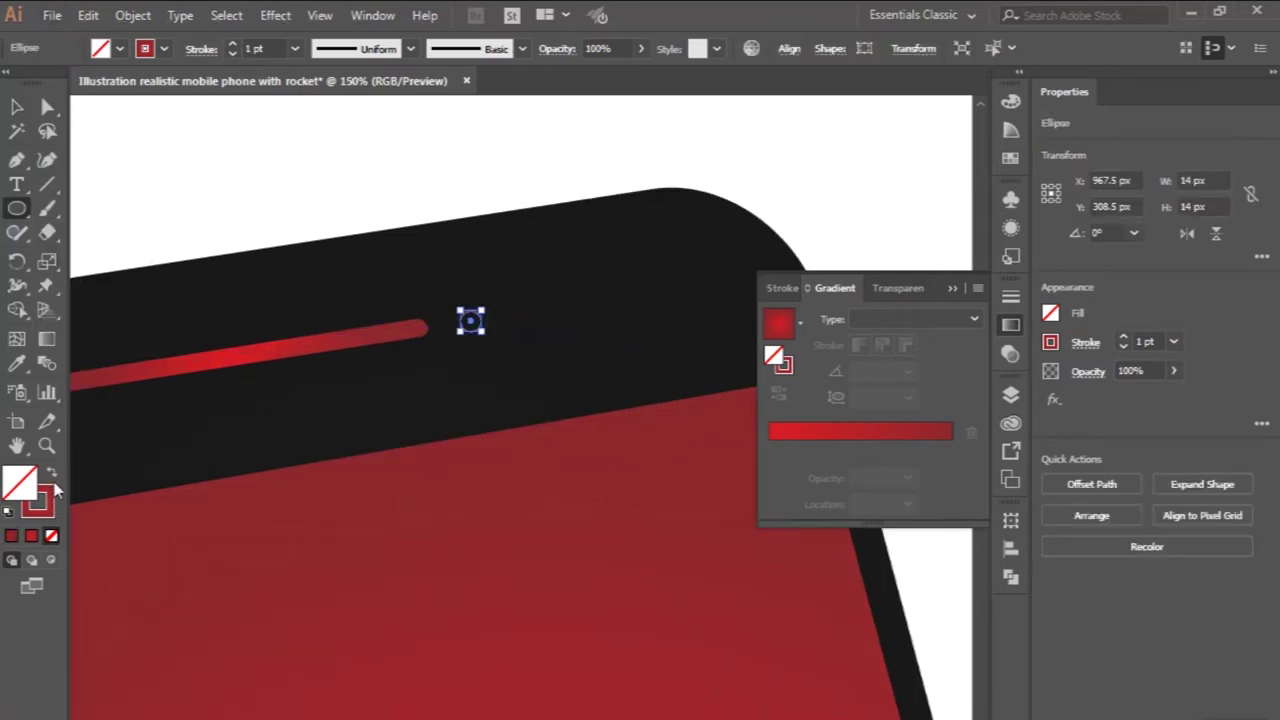
pyautogui.click(54, 481)
pyautogui.click(17, 107)
pyautogui.click(255, 157)
pyautogui.scroll(2, 423, 300)
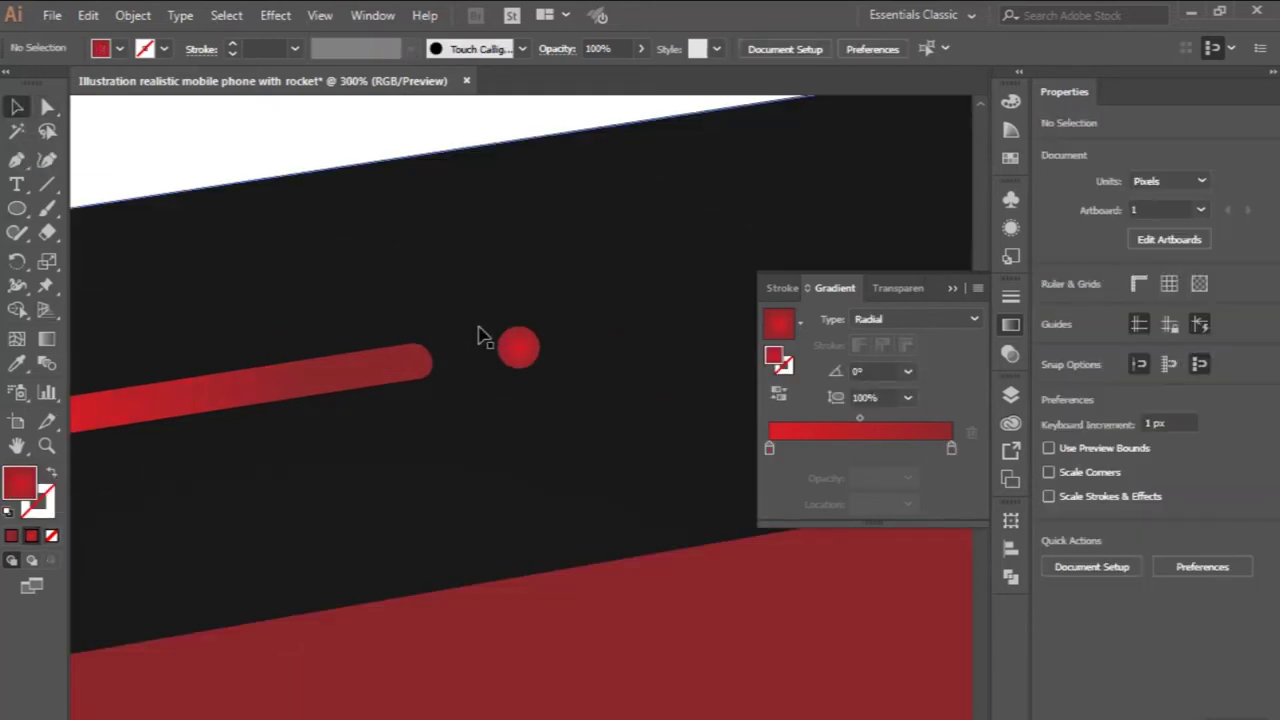
pyautogui.moveTo(507, 349); pyautogui.dragTo(491, 346)
pyautogui.hotkey('ctrl', '-')
pyautogui.hotkey('ctrl', '-')
pyautogui.hotkey('ctrl', '-')
# - Move the speaker slot and red dot together slightly right and up on the top bezel
pyautogui.click(395, 222)
pyautogui.scroll(-2, 395, 222)
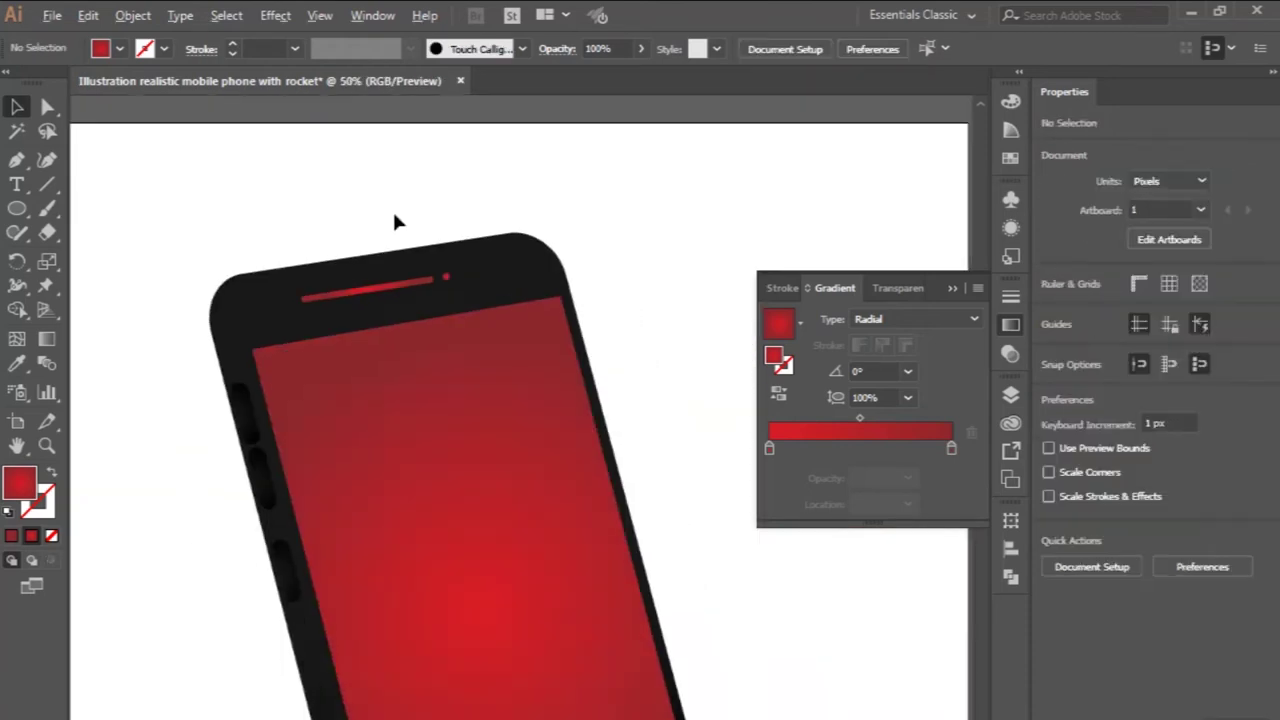
pyautogui.scroll(-2, 395, 222)
pyautogui.scroll(1, 350, 420)
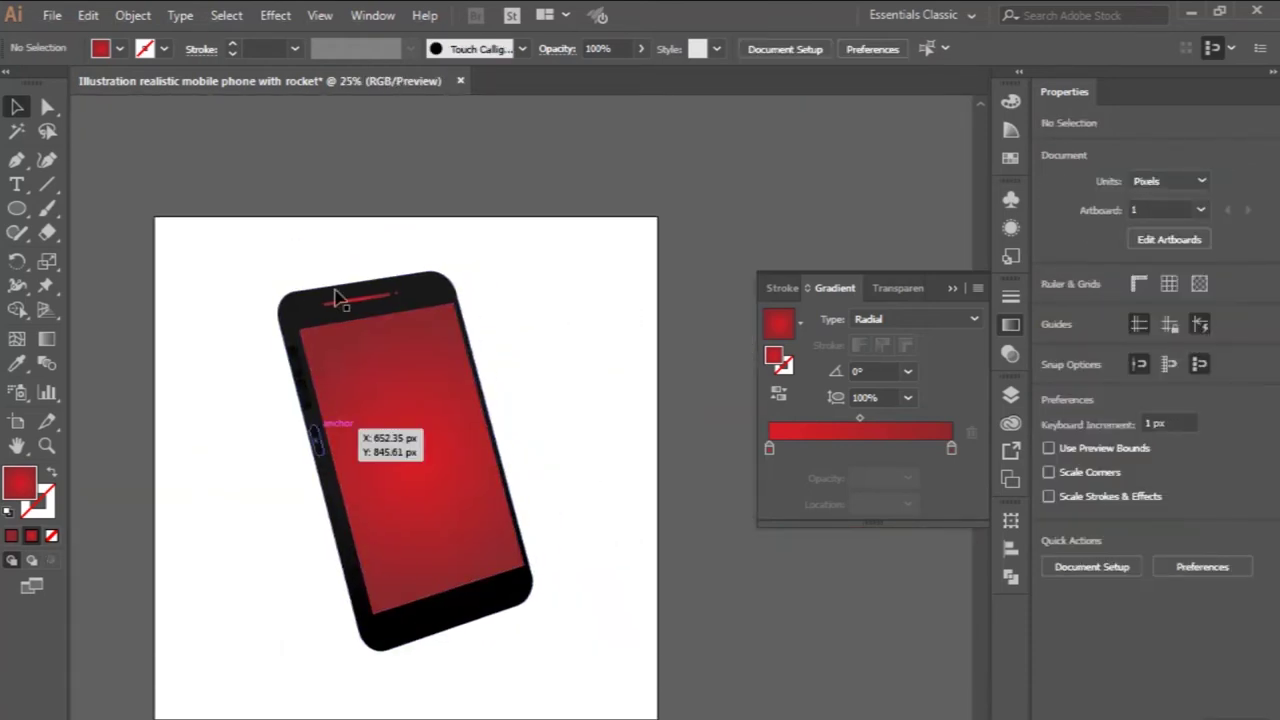
pyautogui.scroll(2, 343, 286)
pyautogui.scroll(1, 352, 352)
pyautogui.click(352, 352)
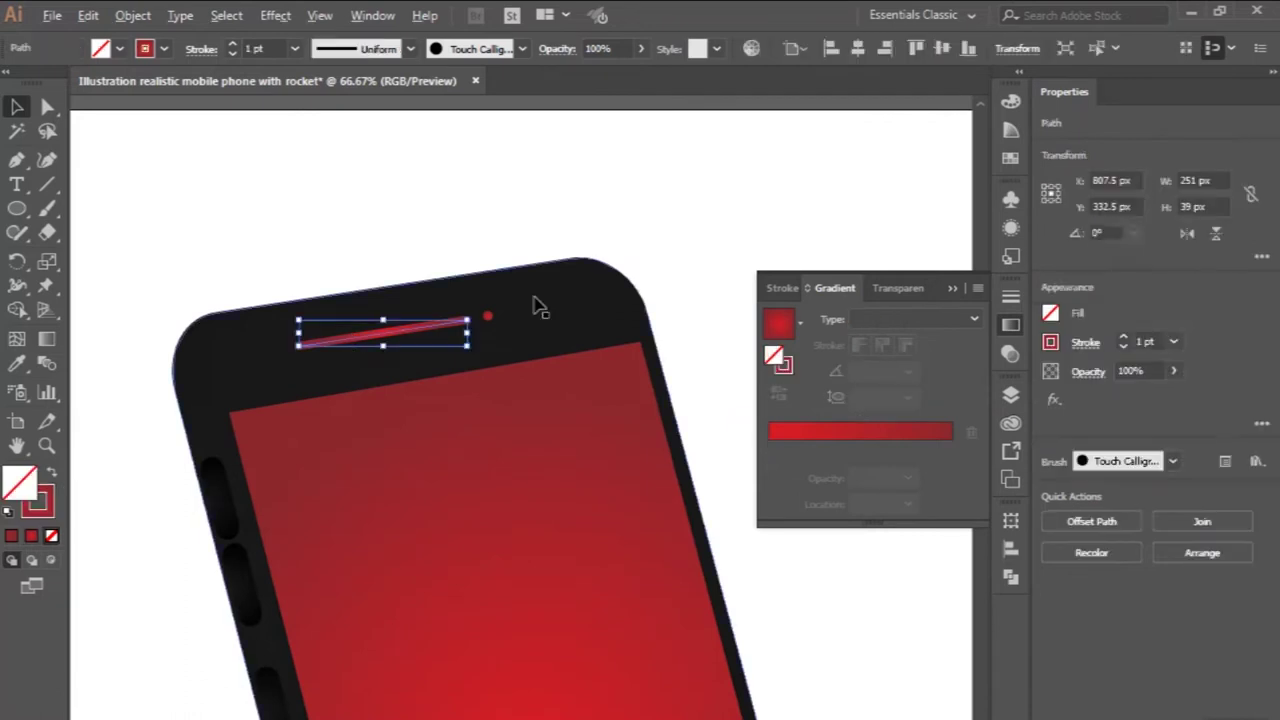
pyautogui.scroll(2, 530, 305)
pyautogui.keyDown('shift'); pyautogui.click(428, 340); pyautogui.keyUp('shift')
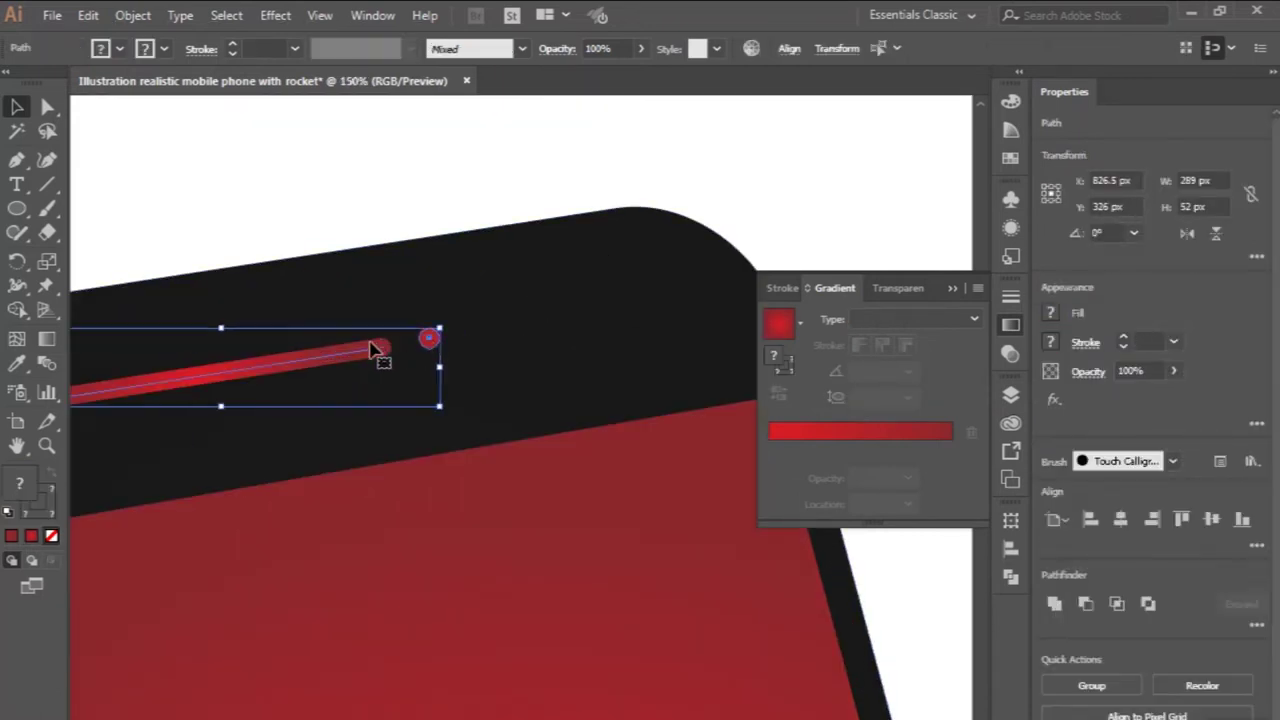
pyautogui.moveTo(372, 351); pyautogui.dragTo(447, 342)
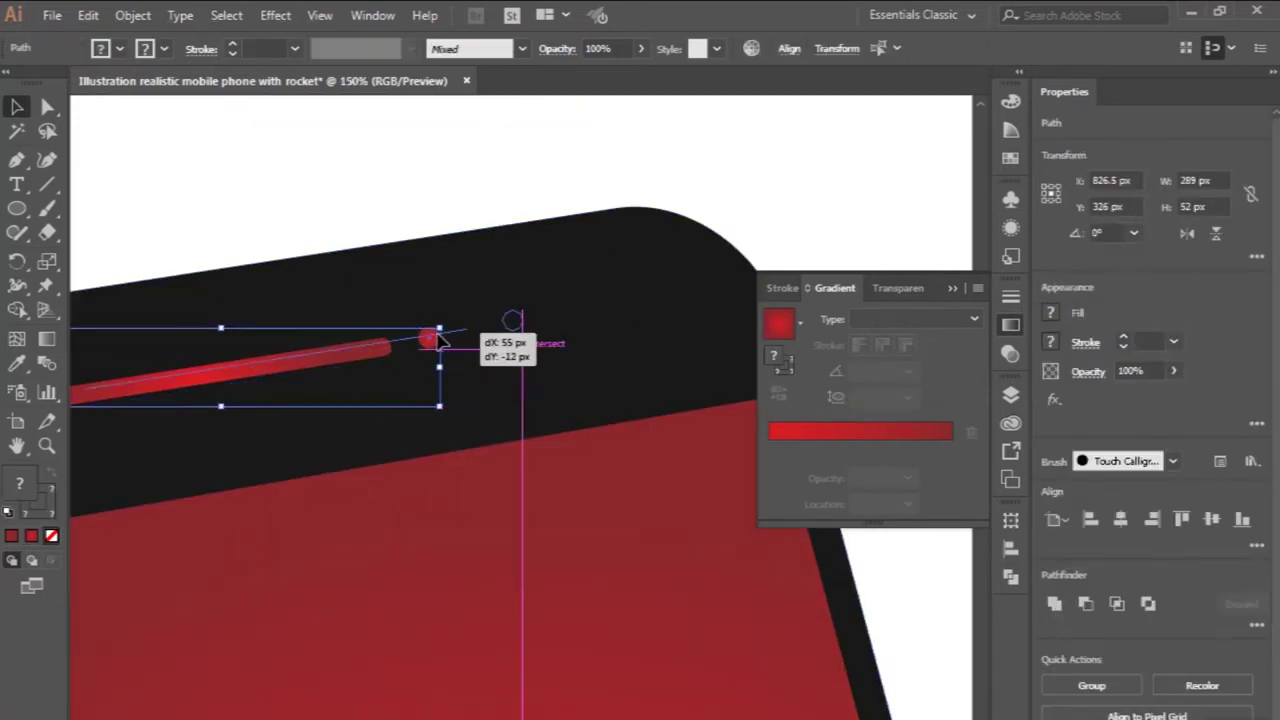
pyautogui.moveTo(440, 337); pyautogui.dragTo(447, 342)
pyautogui.scroll(-3, 443, 345)
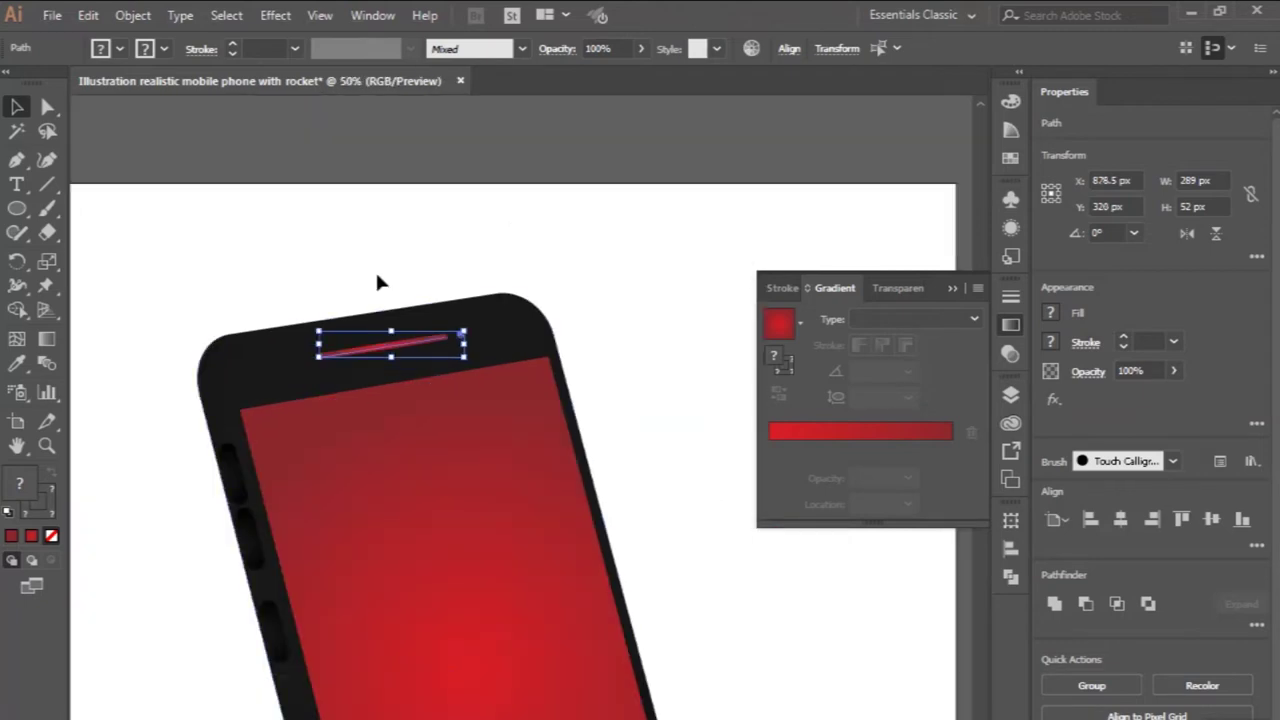
pyautogui.click(377, 282)
pyautogui.scroll(-1, 377, 282)
pyautogui.scroll(-1, 377, 282)
pyautogui.hscroll(-2, 377, 282)
pyautogui.scroll(-2, 377, 282)
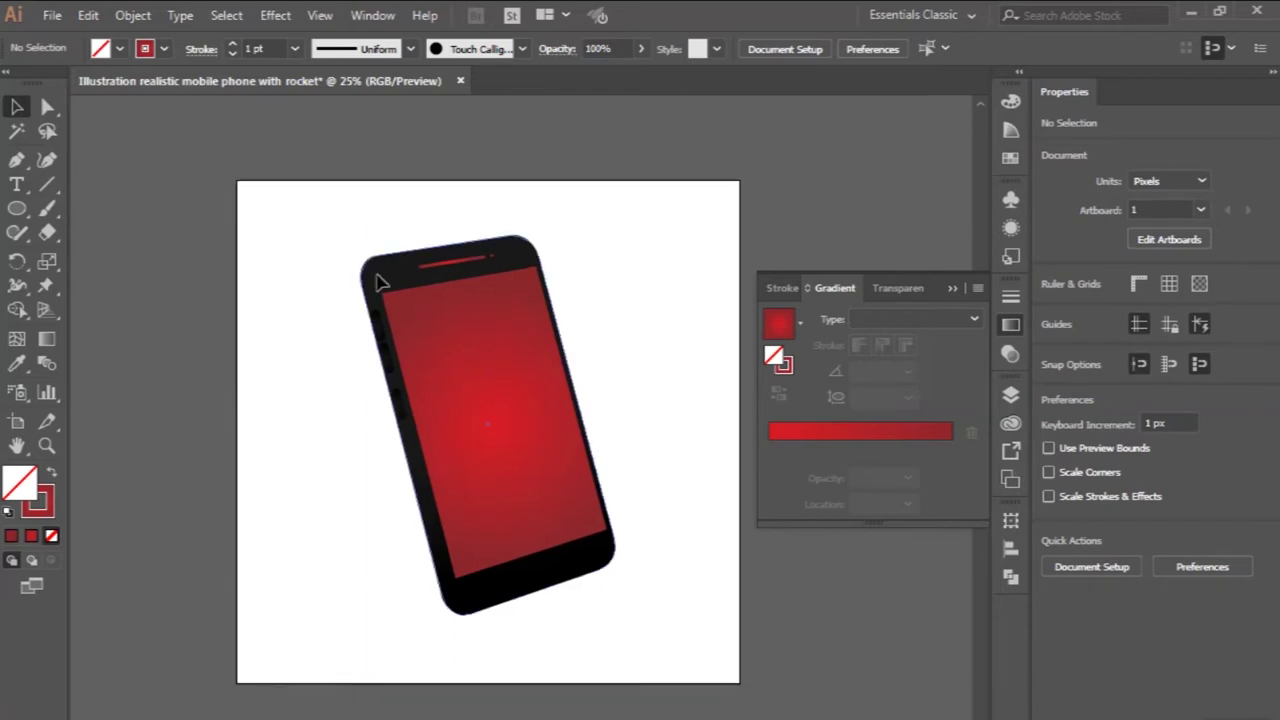
pyautogui.hscroll(1, 317, 406)
pyautogui.hscroll(1, 265, 432)
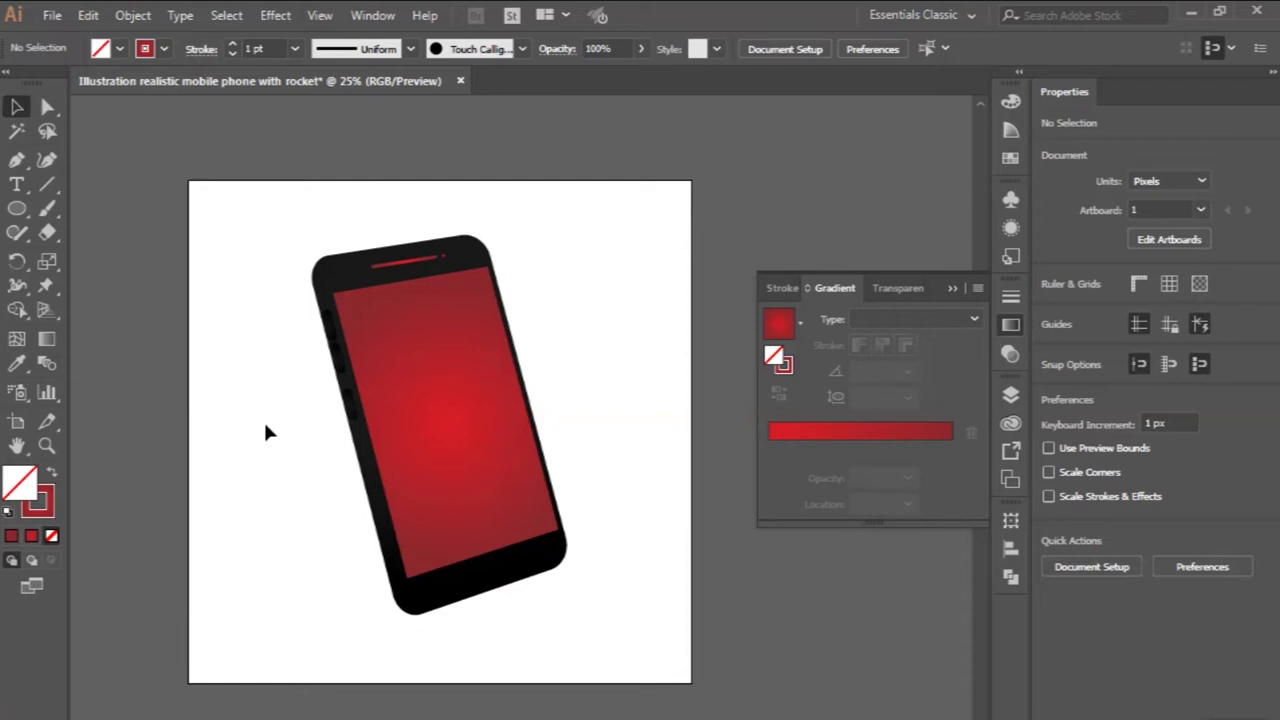
# - Widen the screen's red radial gradient and angle it down-left, brightest near the upper middle
pyautogui.scroll(1, 449, 400)
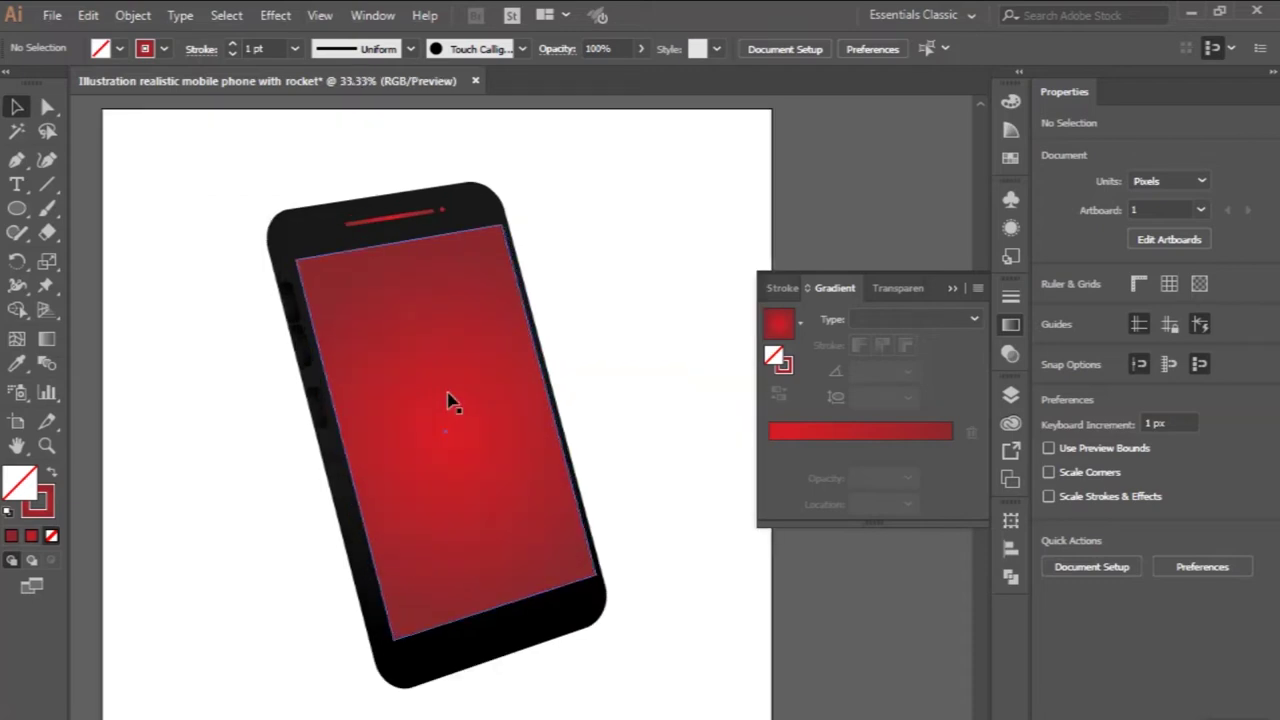
pyautogui.click(449, 402)
pyautogui.click(49, 340)
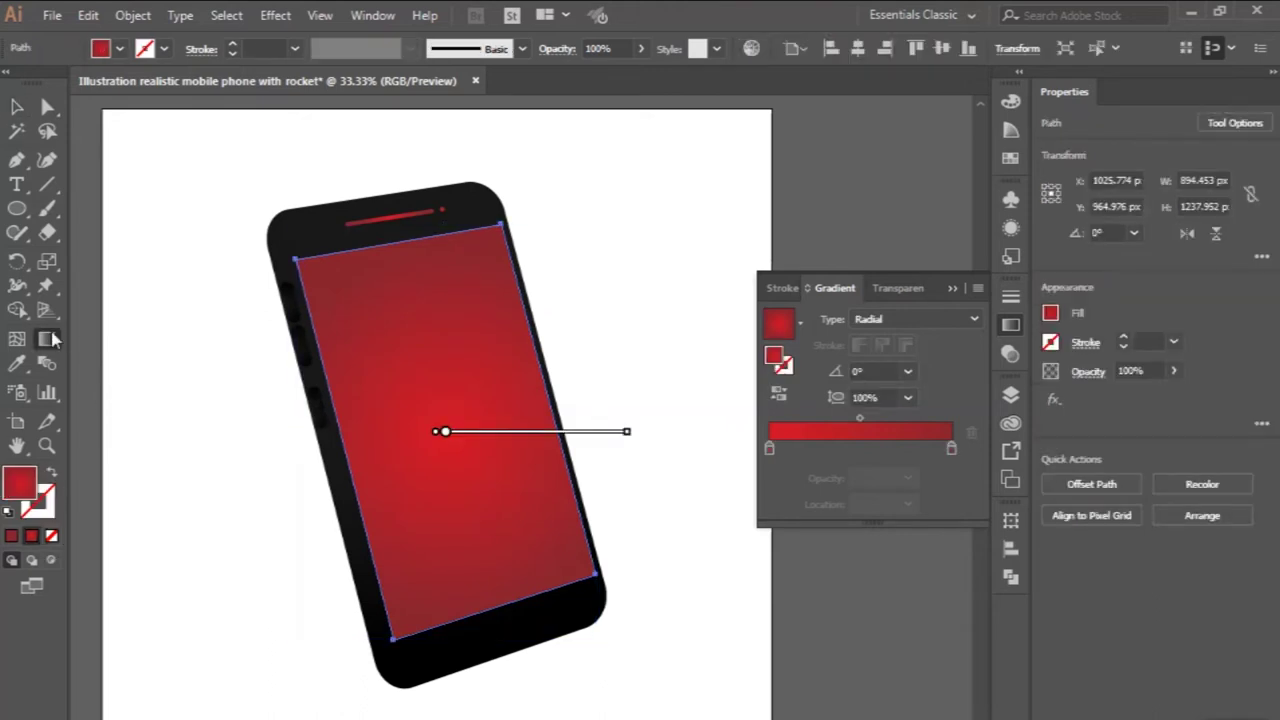
pyautogui.moveTo(638, 437)
pyautogui.mouseDown()
pyautogui.moveTo(666, 437)
pyautogui.moveTo(620, 330)
pyautogui.mouseUp()
pyautogui.moveTo(626, 431)
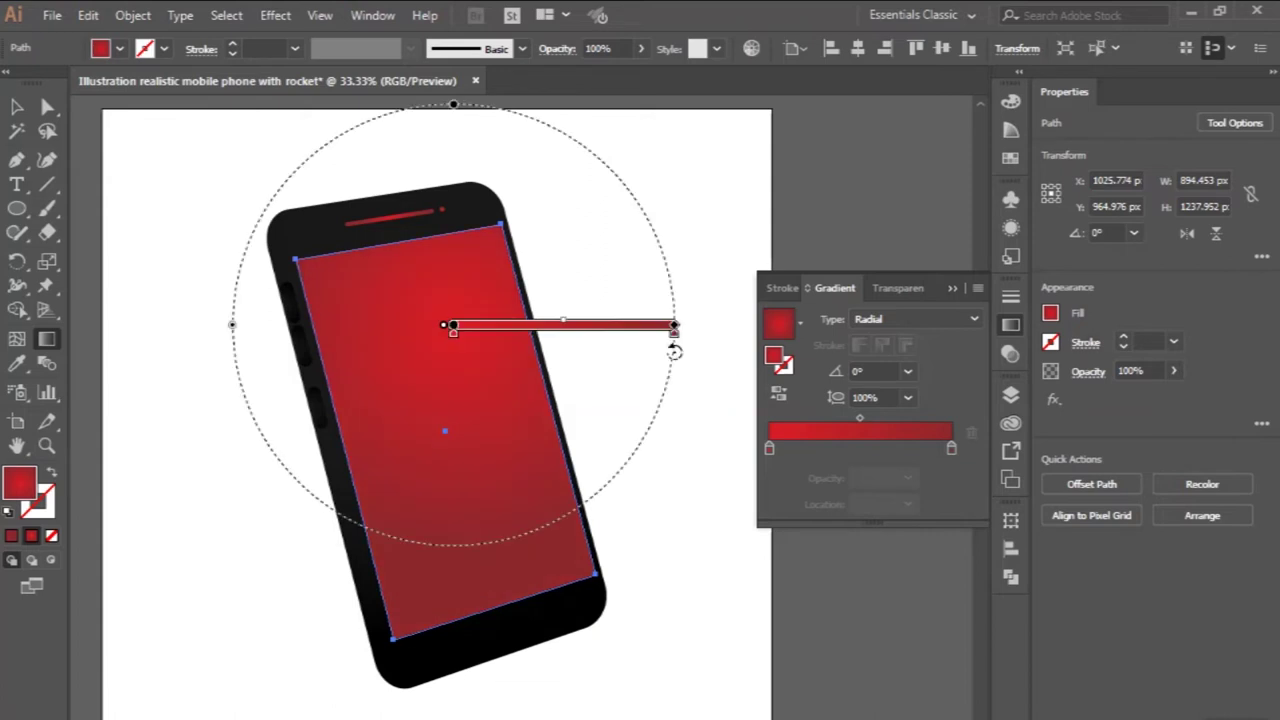
pyautogui.moveTo(682, 325); pyautogui.dragTo(376, 562)
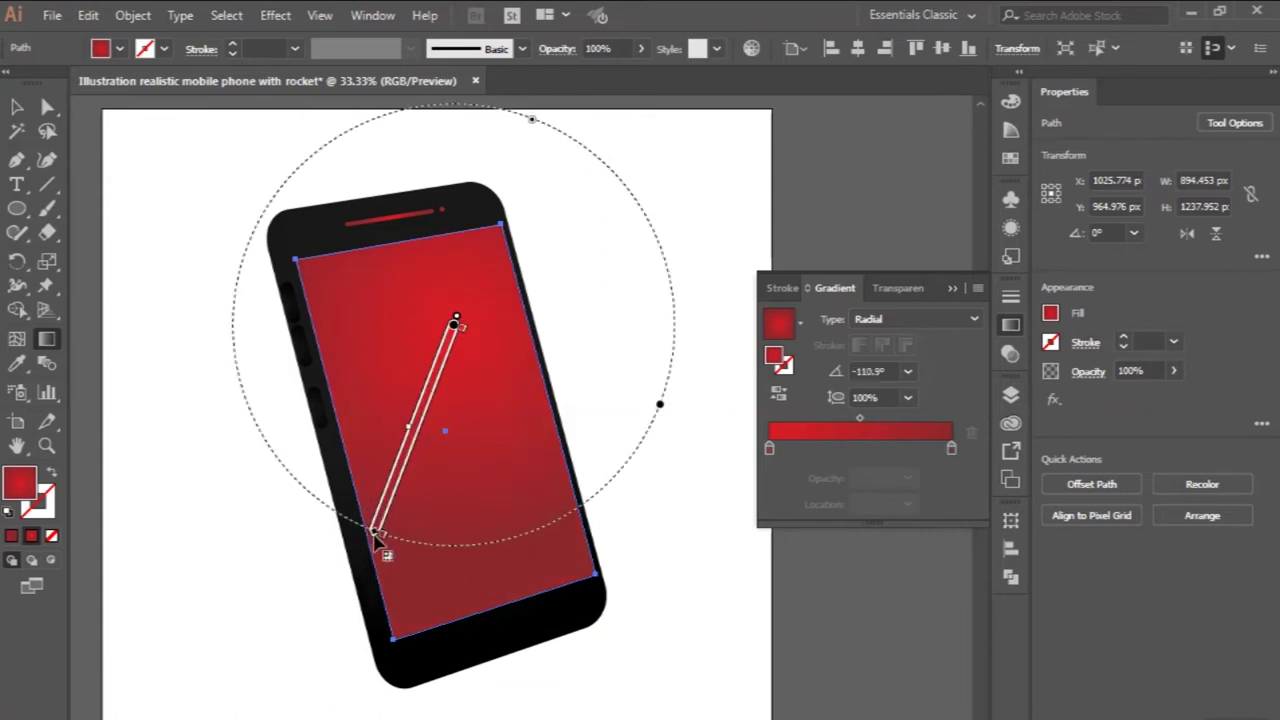
pyautogui.moveTo(374, 533); pyautogui.dragTo(357, 578)
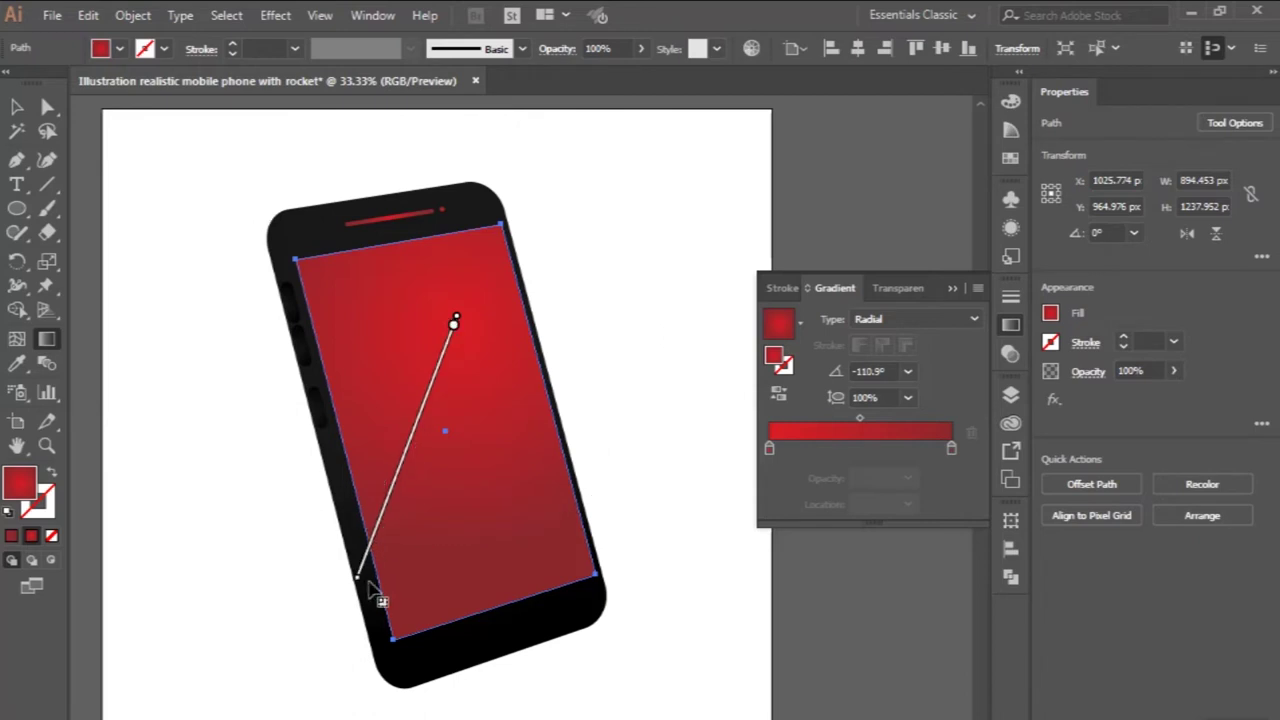
pyautogui.click(16, 107)
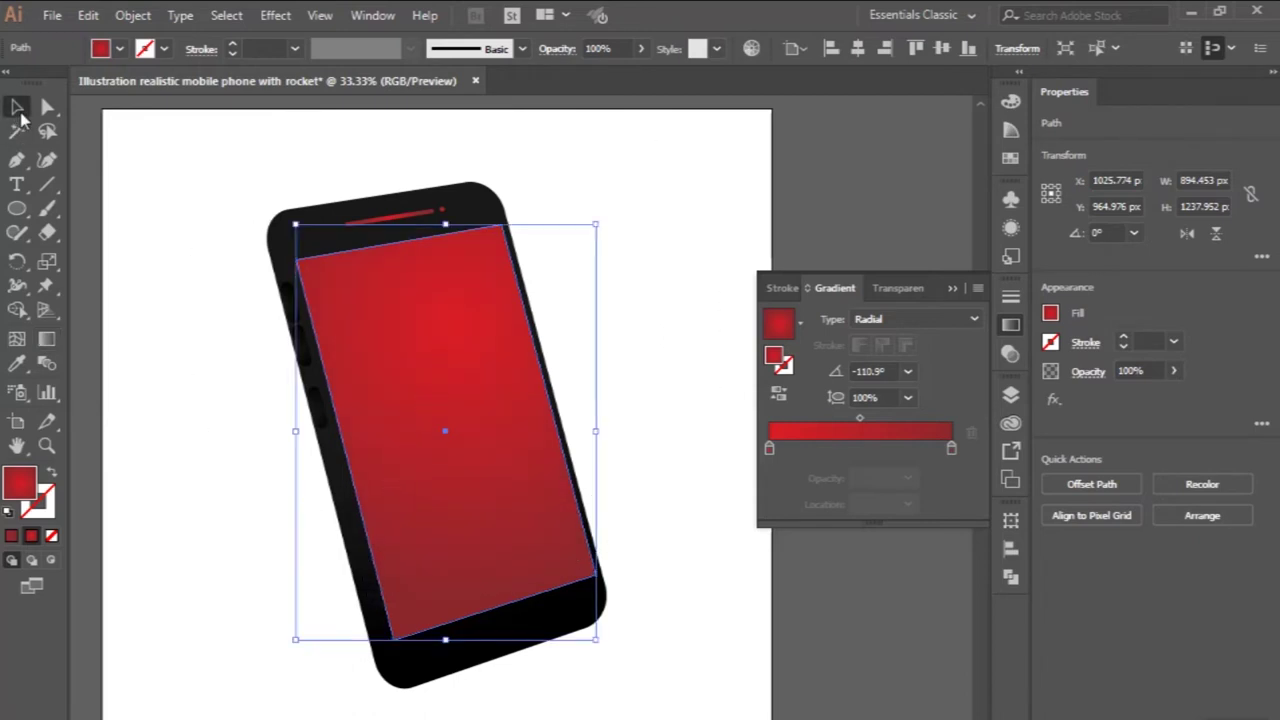
pyautogui.click(157, 231)
# - Zoom out and back in to review the phone, then select the black phone body
pyautogui.hotkey('ctrl', '-')
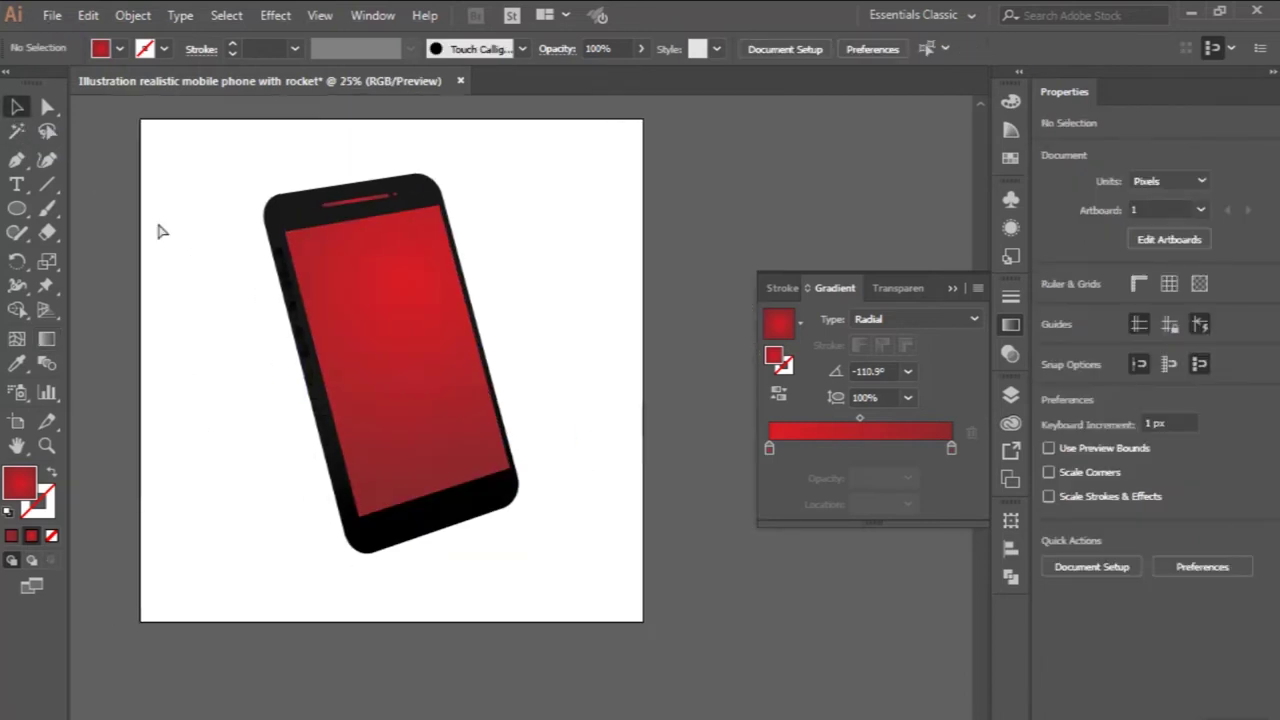
pyautogui.hotkey('ctrl', '+')
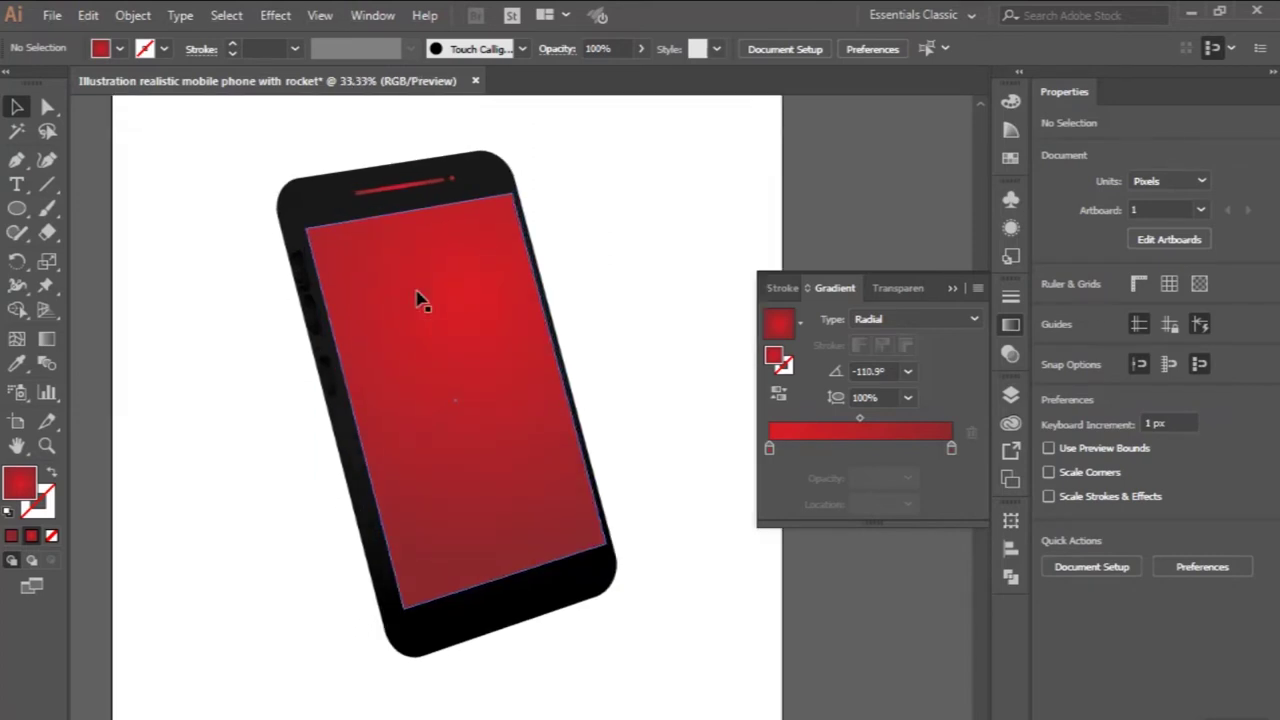
pyautogui.scroll(-1, 194, 403)
pyautogui.hotkey('ctrl', '-')
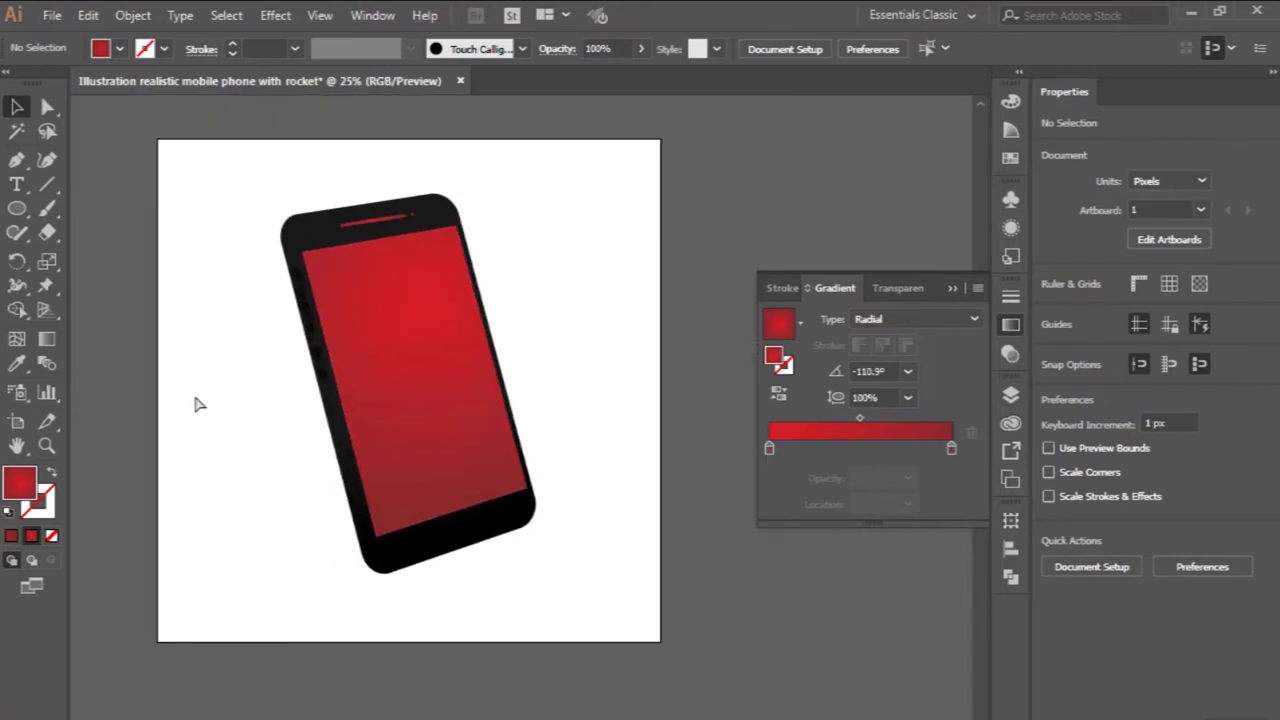
pyautogui.scroll(1, 196, 403)
pyautogui.hotkey('ctrl', '+')
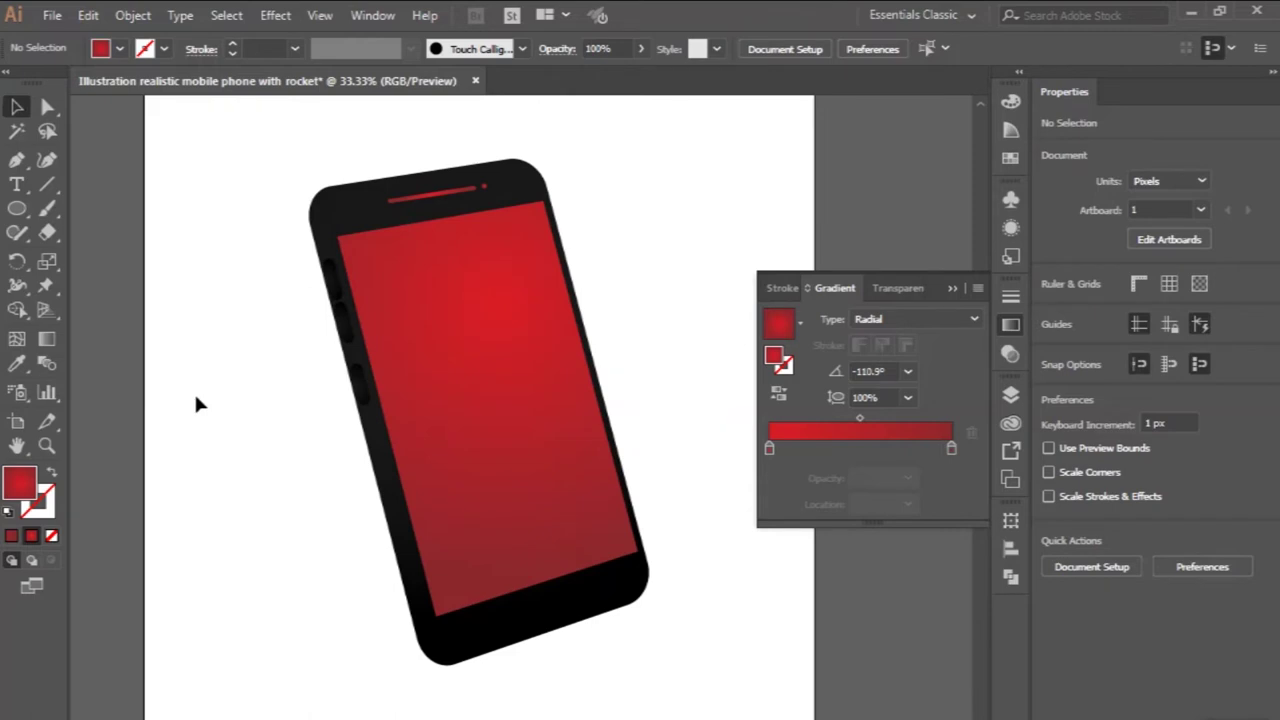
pyautogui.hscroll(1, 196, 403)
pyautogui.scroll(1, 196, 403)
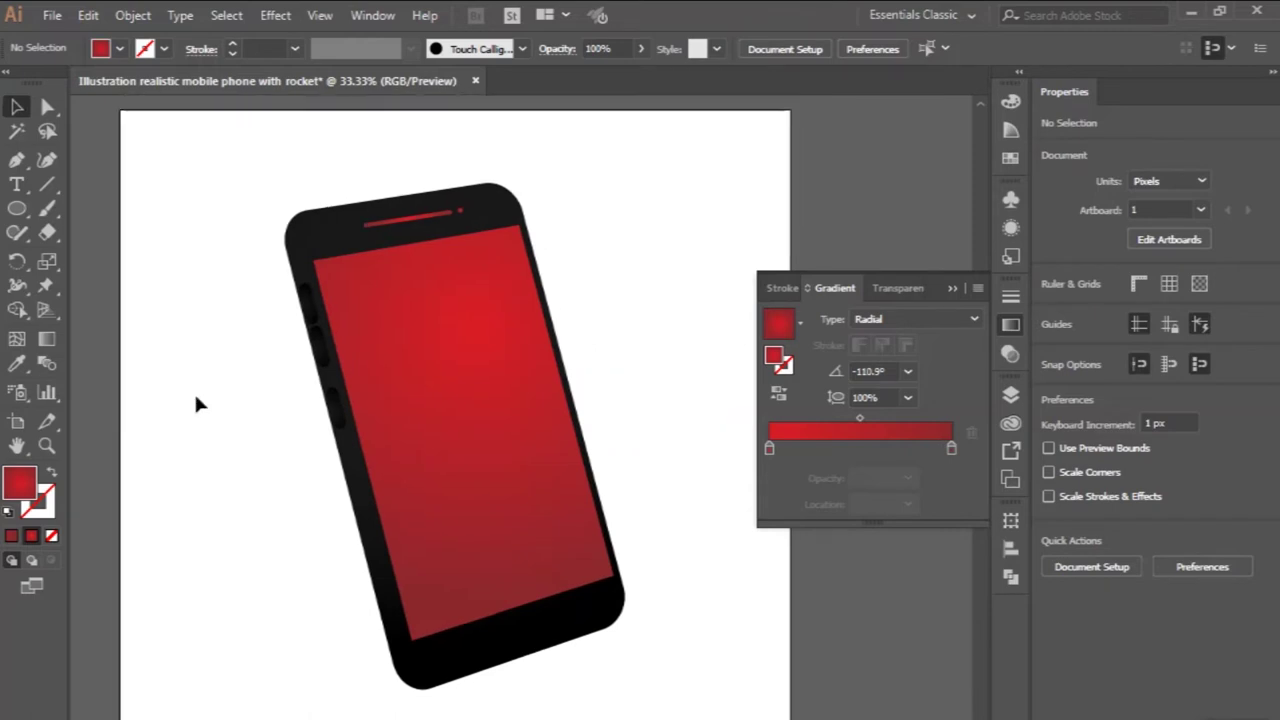
pyautogui.hscroll(1, 200, 404)
pyautogui.scroll(-1, 313, 298)
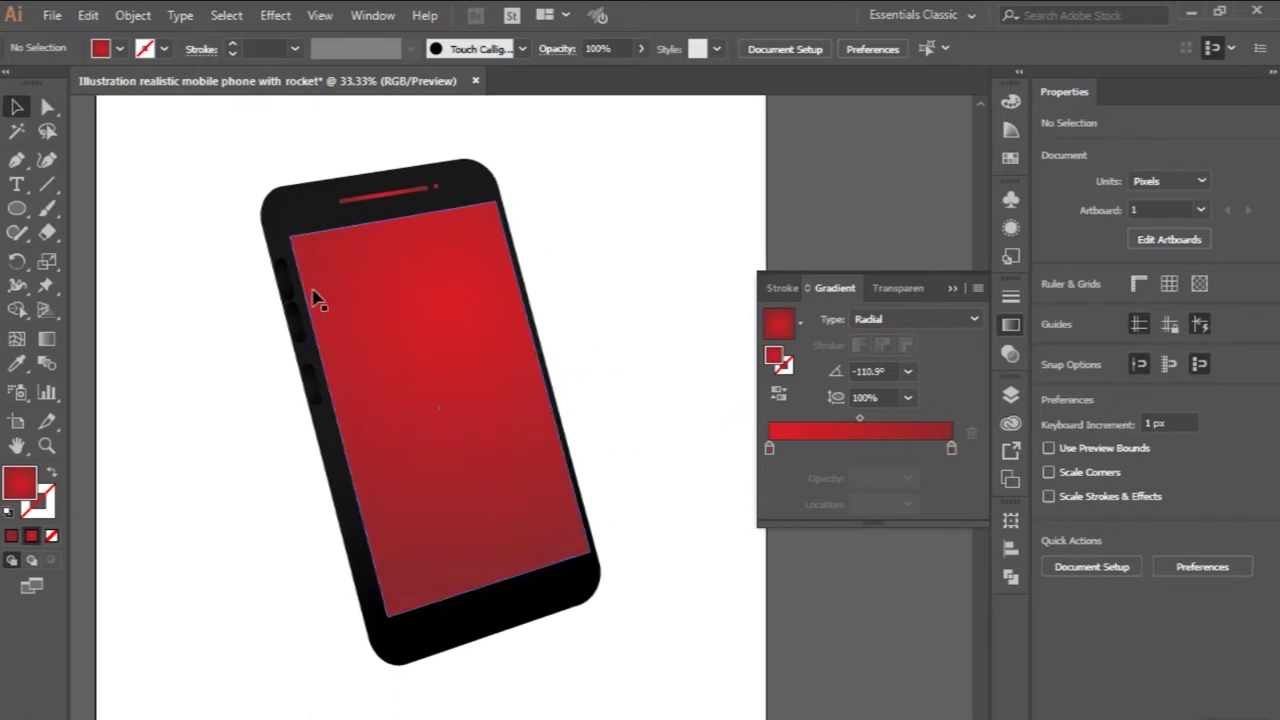
pyautogui.click(307, 228)
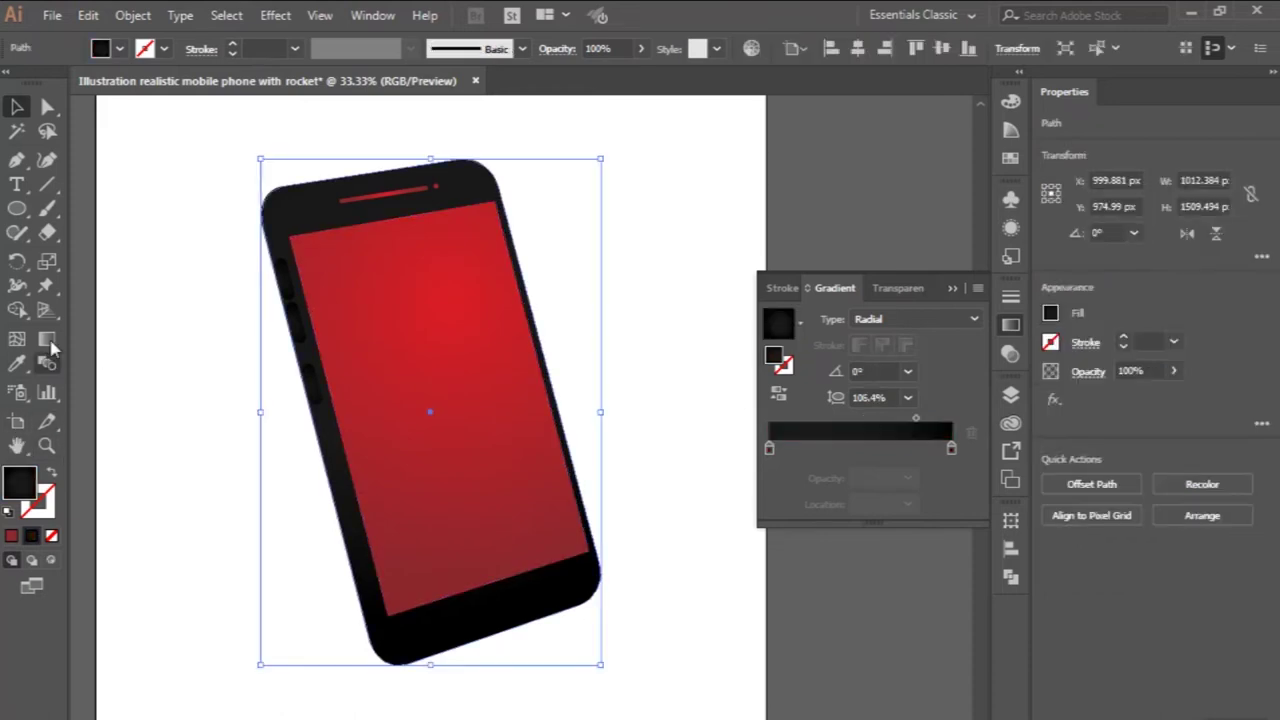
# - Drag the black body's radial gradient centre up and right, near the phone's top
pyautogui.click(48, 340)
pyautogui.moveTo(512, 298)
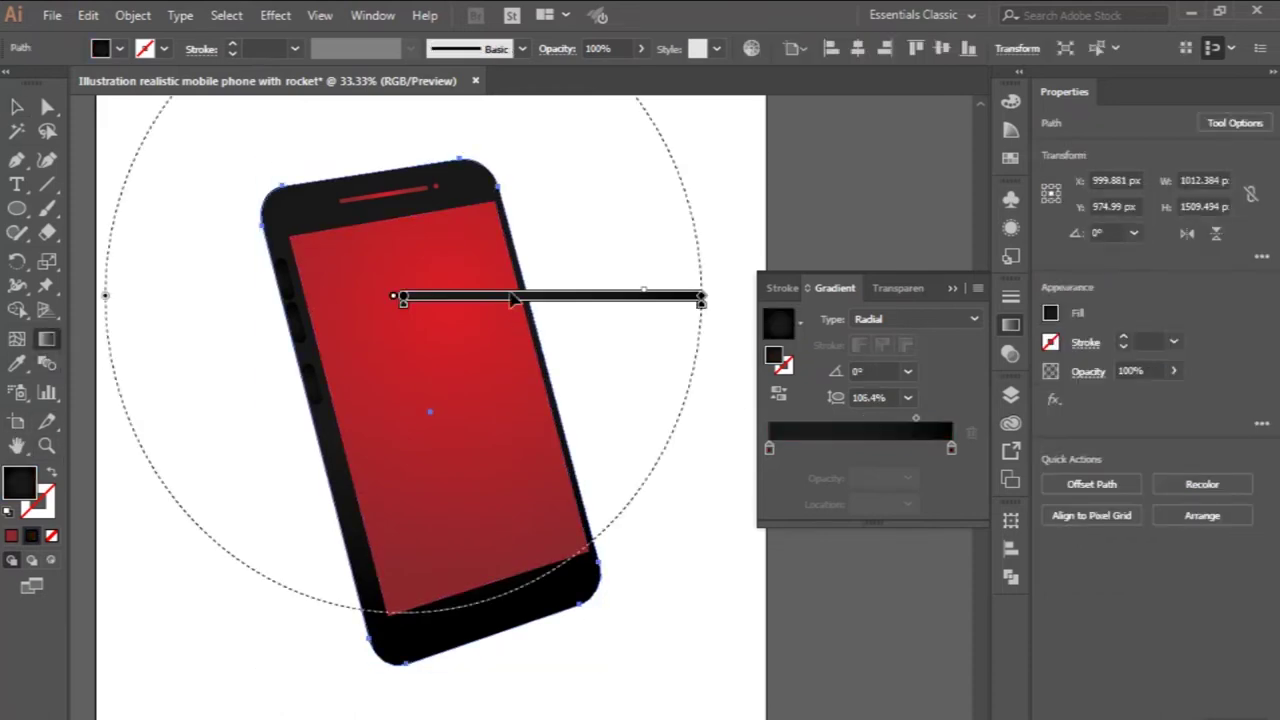
pyautogui.moveTo(512, 298); pyautogui.dragTo(553, 248)
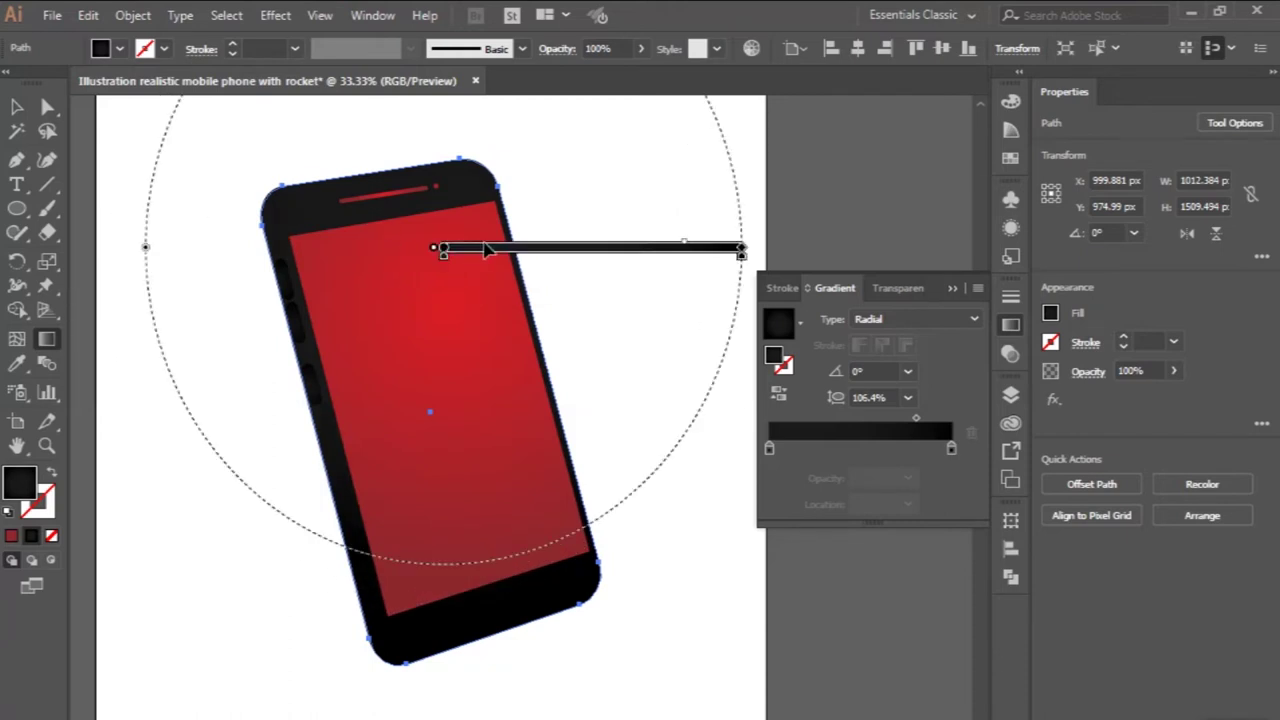
pyautogui.click(15, 109)
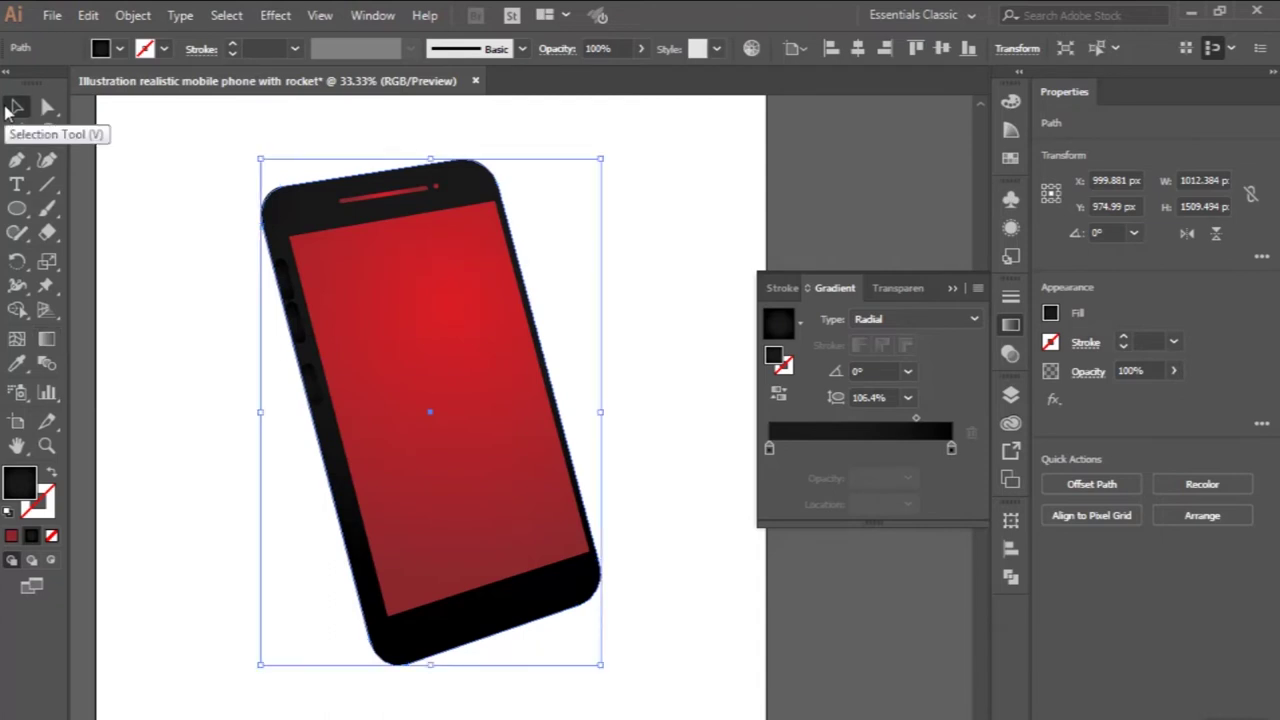
pyautogui.click(163, 185)
pyautogui.scroll(-1, 163, 185)
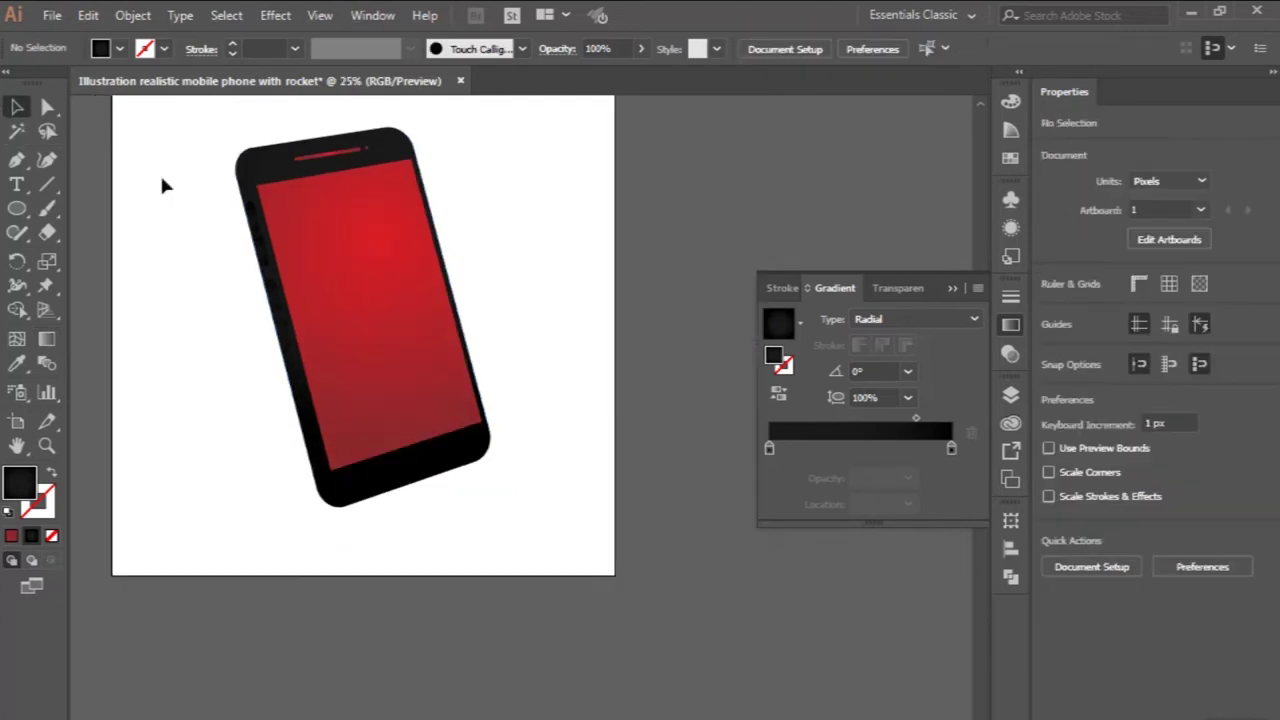
pyautogui.scroll(1, 165, 186)
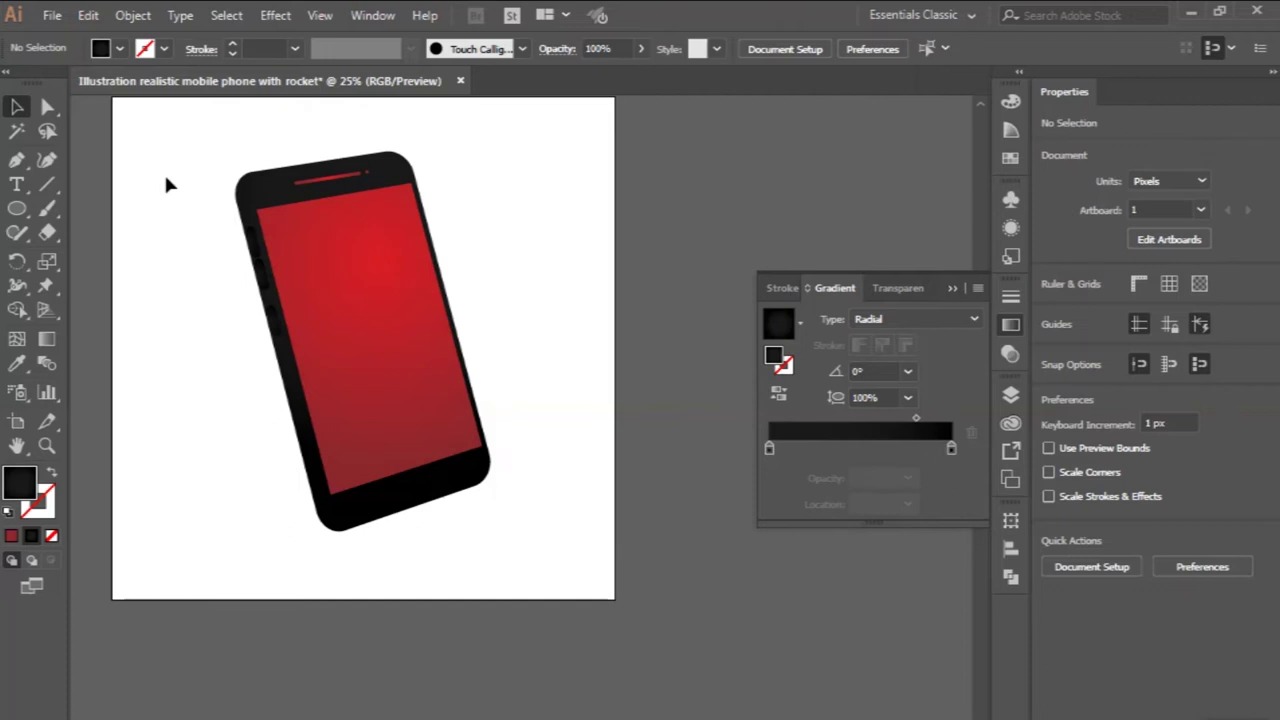
# - Start a Pen path at the screen's left edge with the cloud's first scallops
pyautogui.click(24, 161)
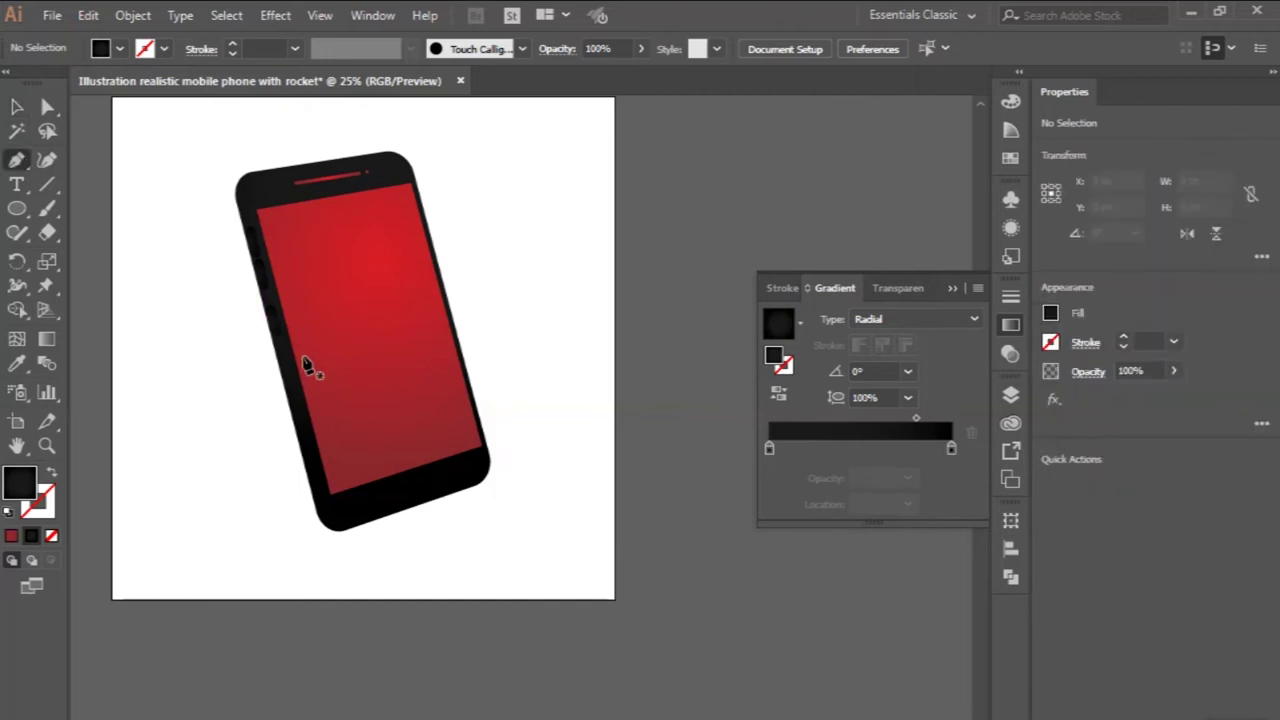
pyautogui.scroll(1, 300, 355)
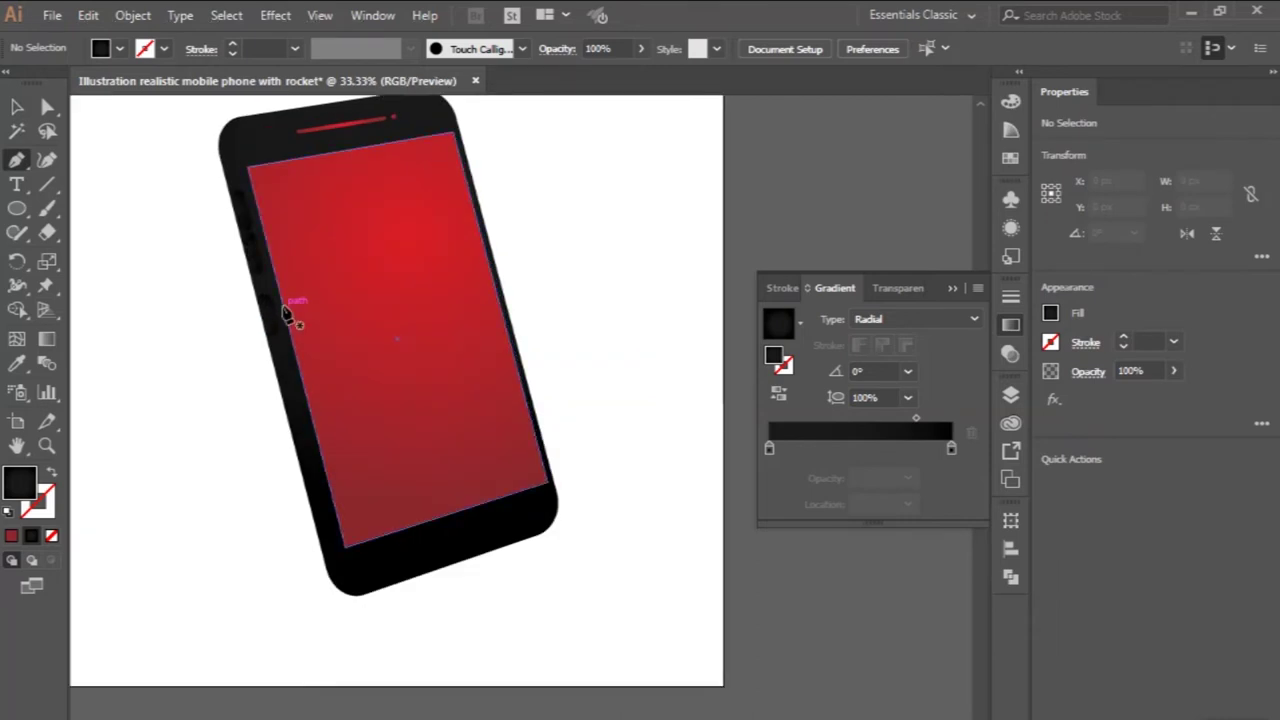
pyautogui.click(284, 306)
pyautogui.moveTo(341, 351); pyautogui.dragTo(360, 415)
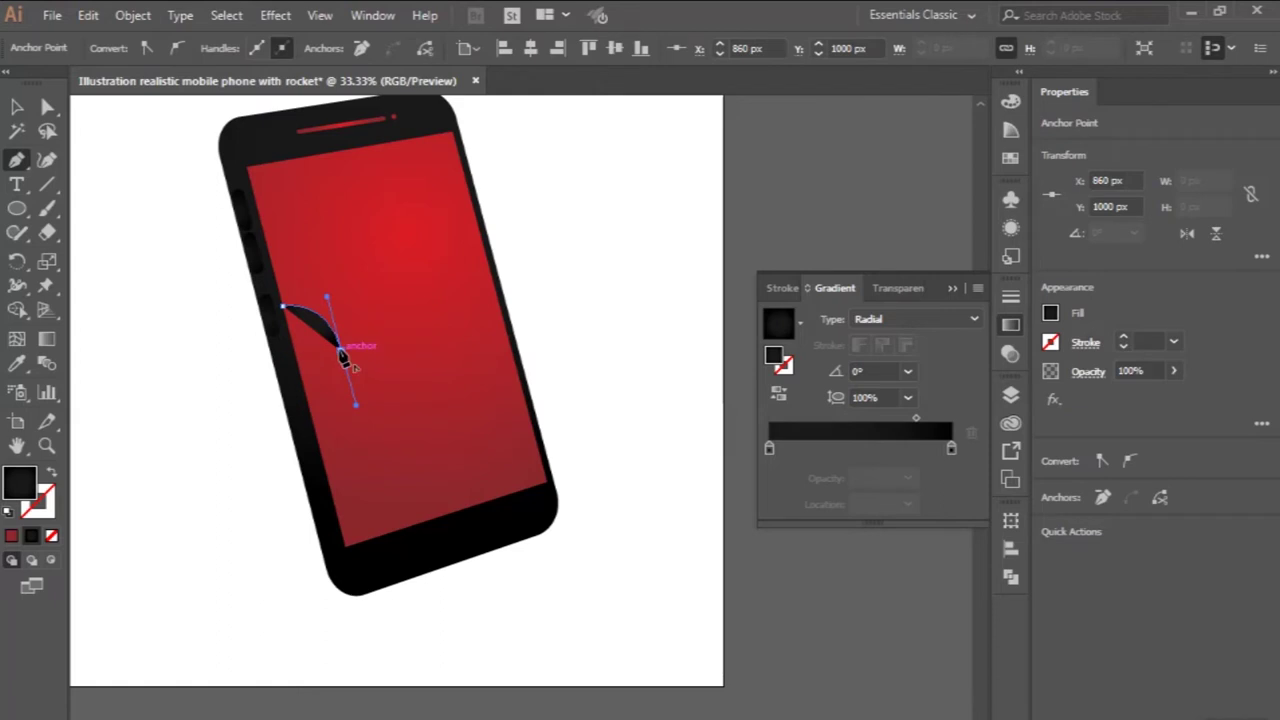
pyautogui.moveTo(398, 386); pyautogui.dragTo(409, 410)
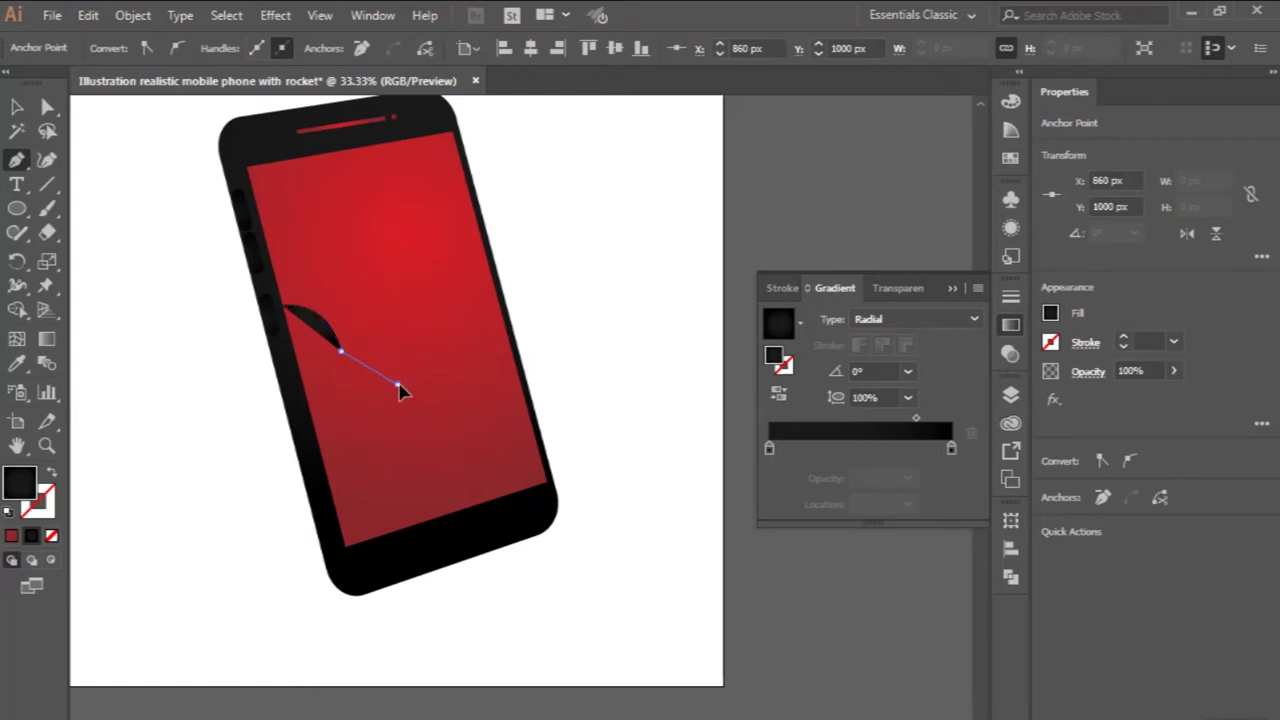
pyautogui.hotkey('ctrl', 'z')
pyautogui.moveTo(391, 352)
pyautogui.mouseDown()
pyautogui.moveTo(413, 386)
pyautogui.moveTo(408, 366)
pyautogui.mouseUp()
pyautogui.keyDown('alt'); pyautogui.click(391, 352); pyautogui.keyUp('alt')
pyautogui.moveTo(438, 372); pyautogui.dragTo(446, 411)
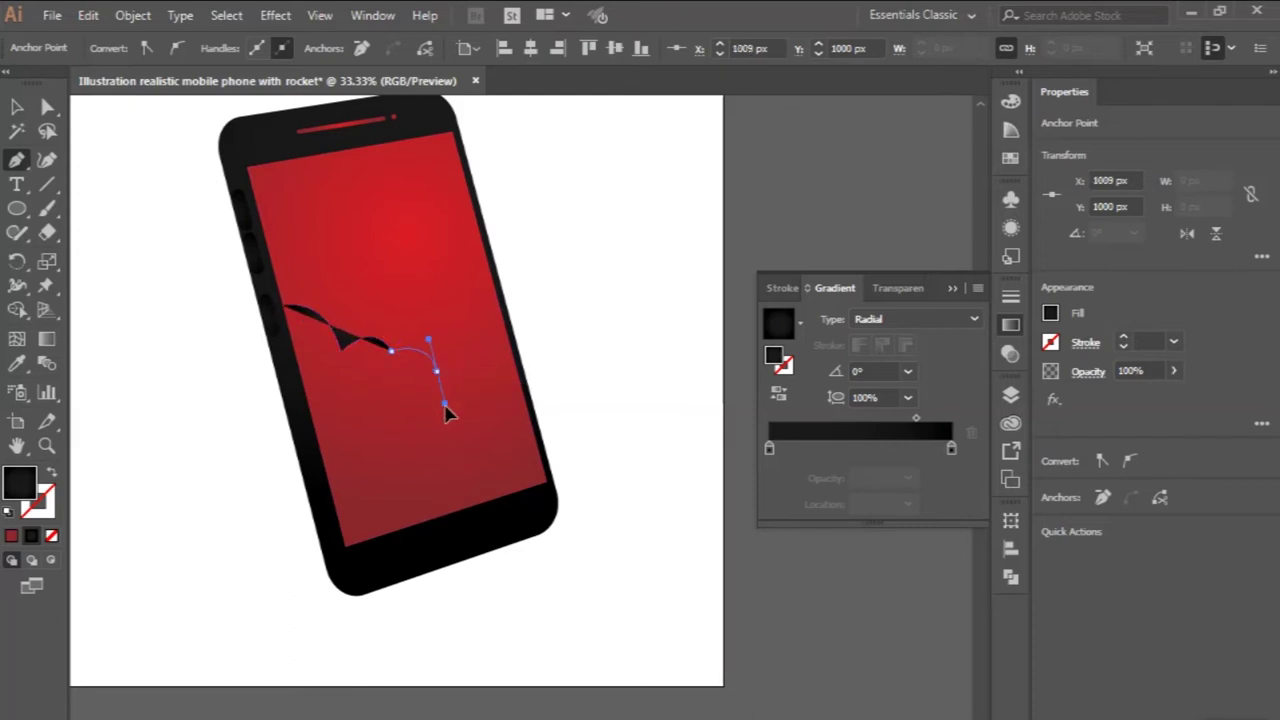
pyautogui.click(438, 372)
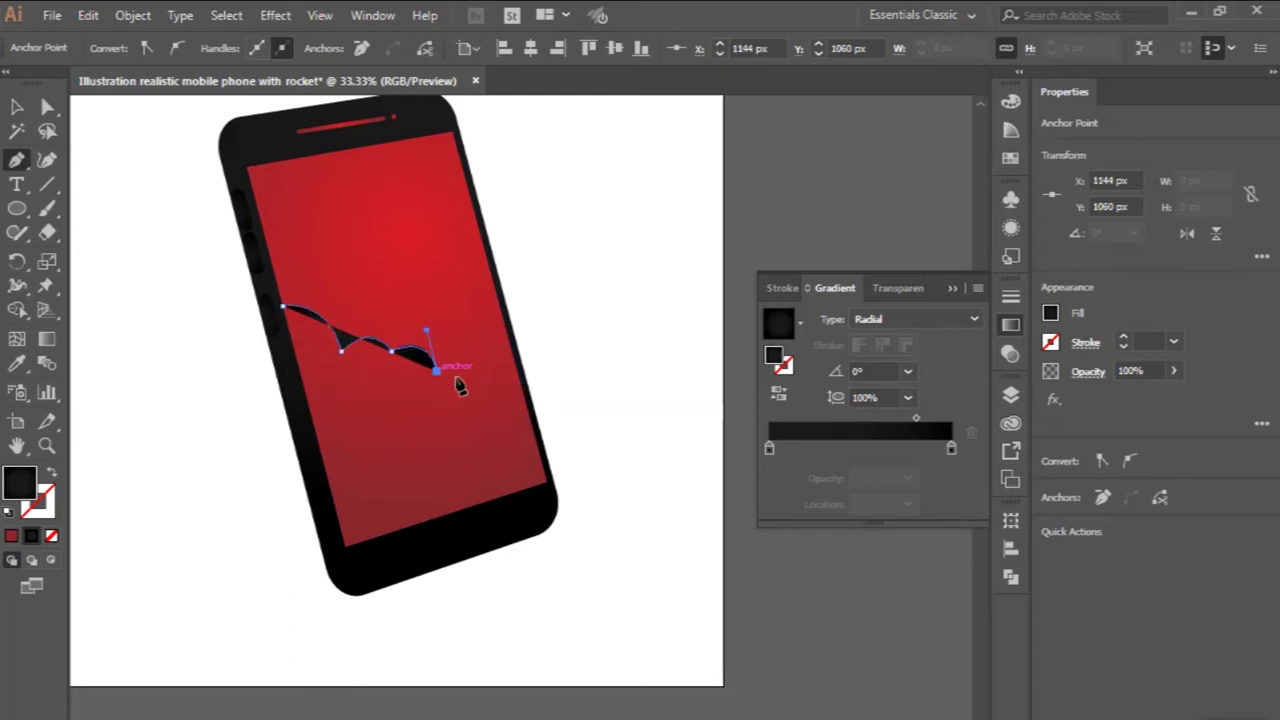
pyautogui.moveTo(490, 410); pyautogui.dragTo(497, 481)
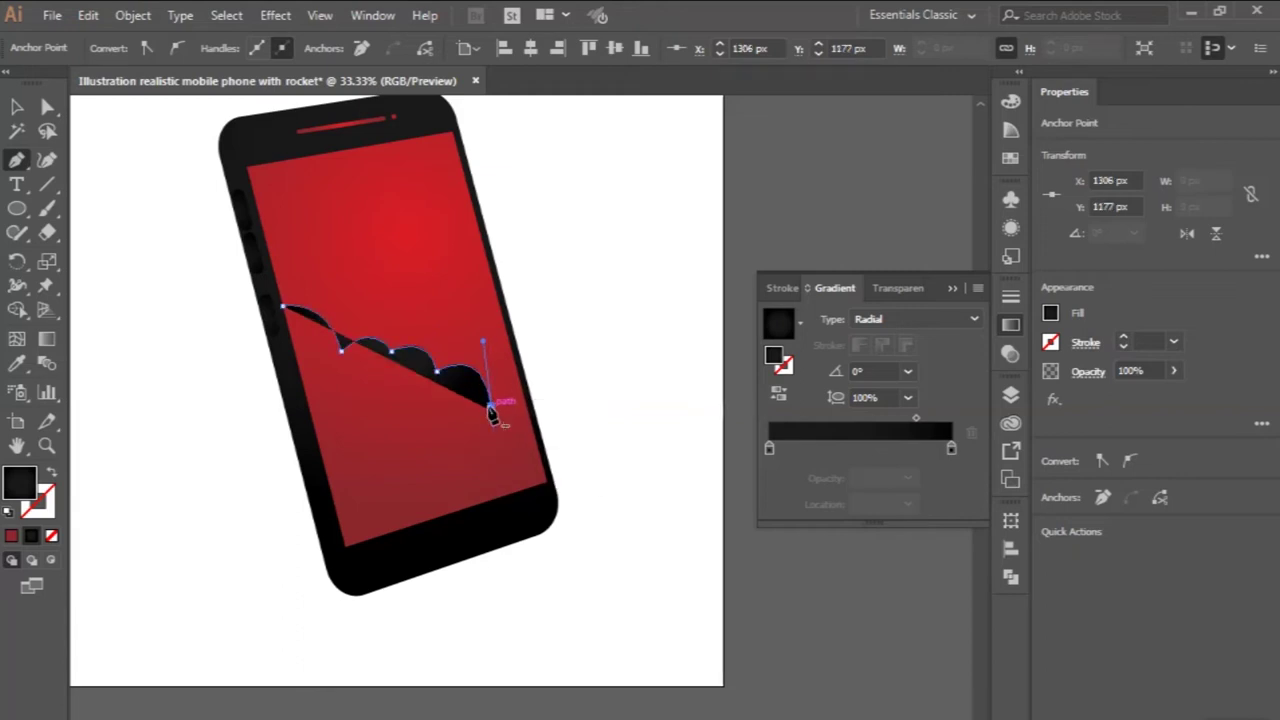
# - Finish the scallops past the right edge, close the shape below the phone, and fill it white
pyautogui.keyDown('ctrl'); pyautogui.click(491, 412); pyautogui.keyUp('ctrl')
pyautogui.click(491, 411)
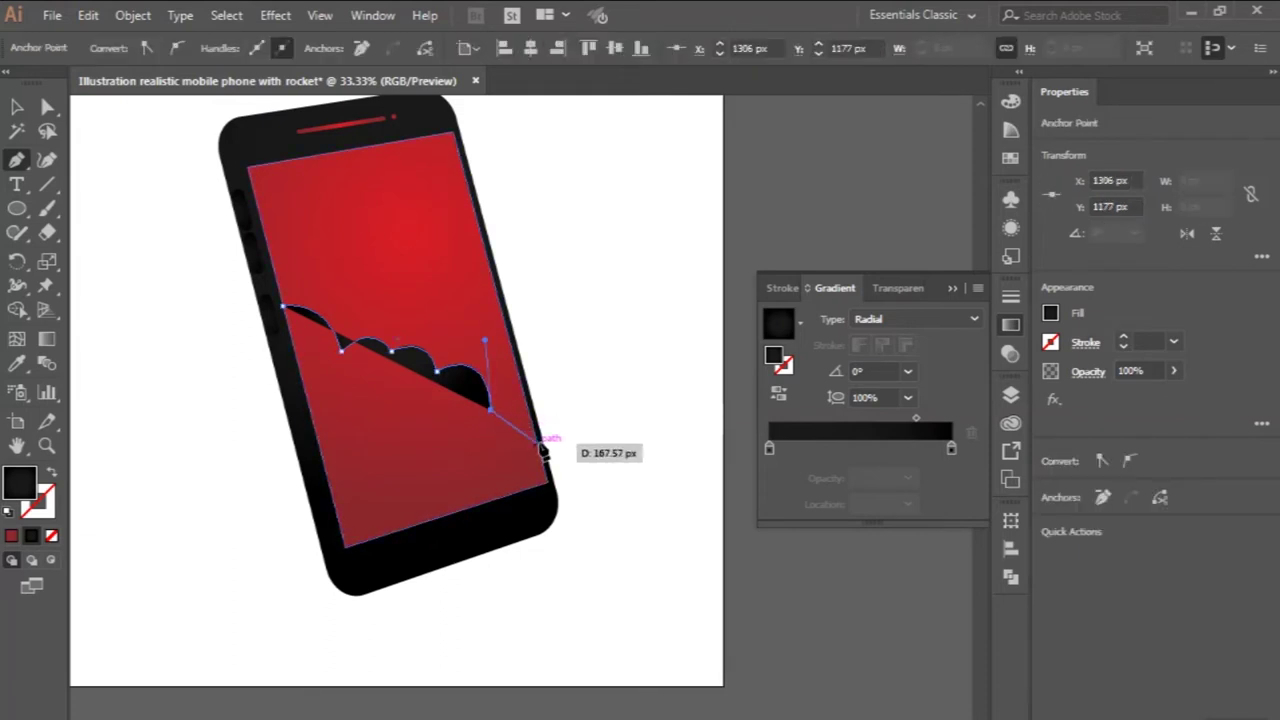
pyautogui.moveTo(530, 452); pyautogui.dragTo(541, 522)
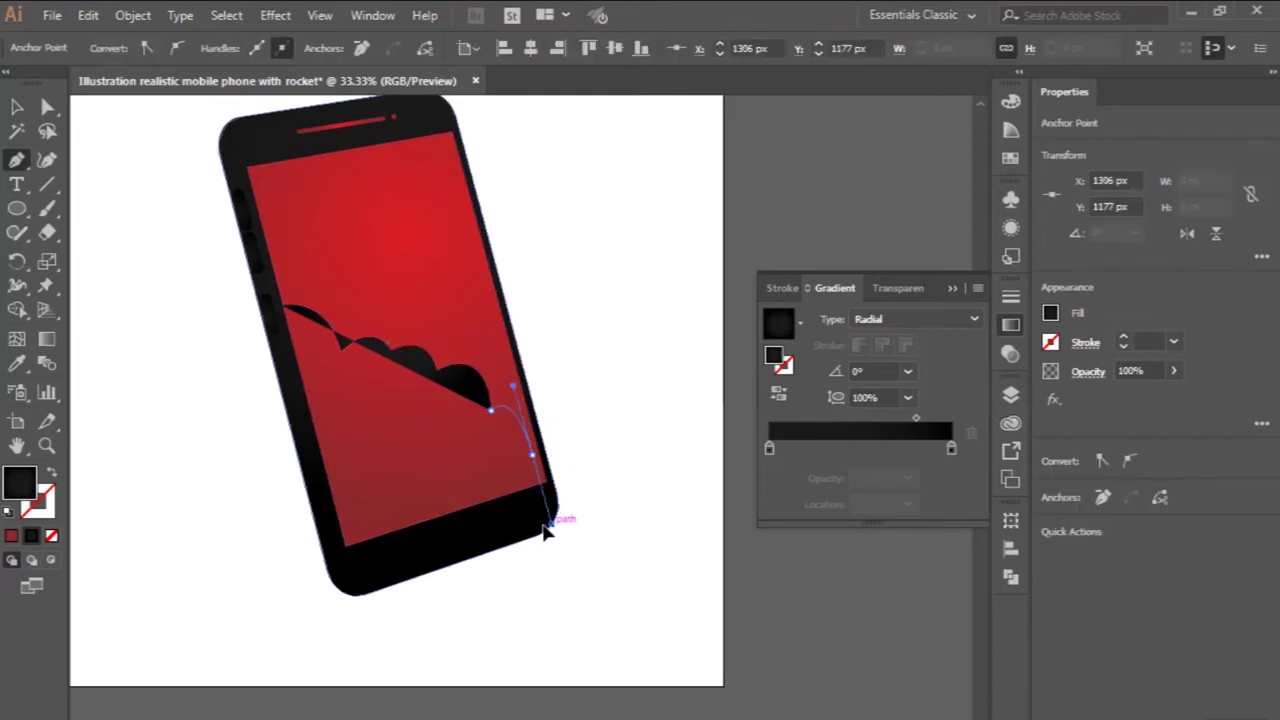
pyautogui.click(531, 453)
pyautogui.moveTo(539, 424); pyautogui.dragTo(600, 466)
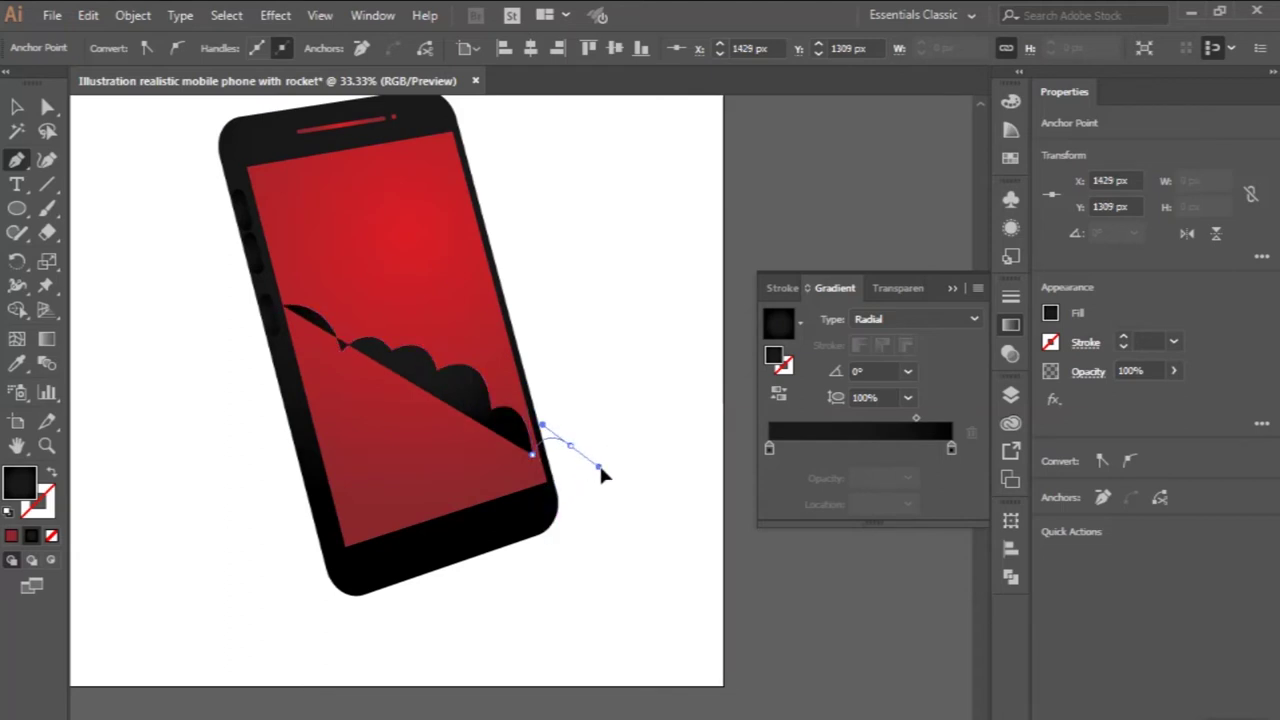
pyautogui.click(536, 546)
pyautogui.click(309, 594)
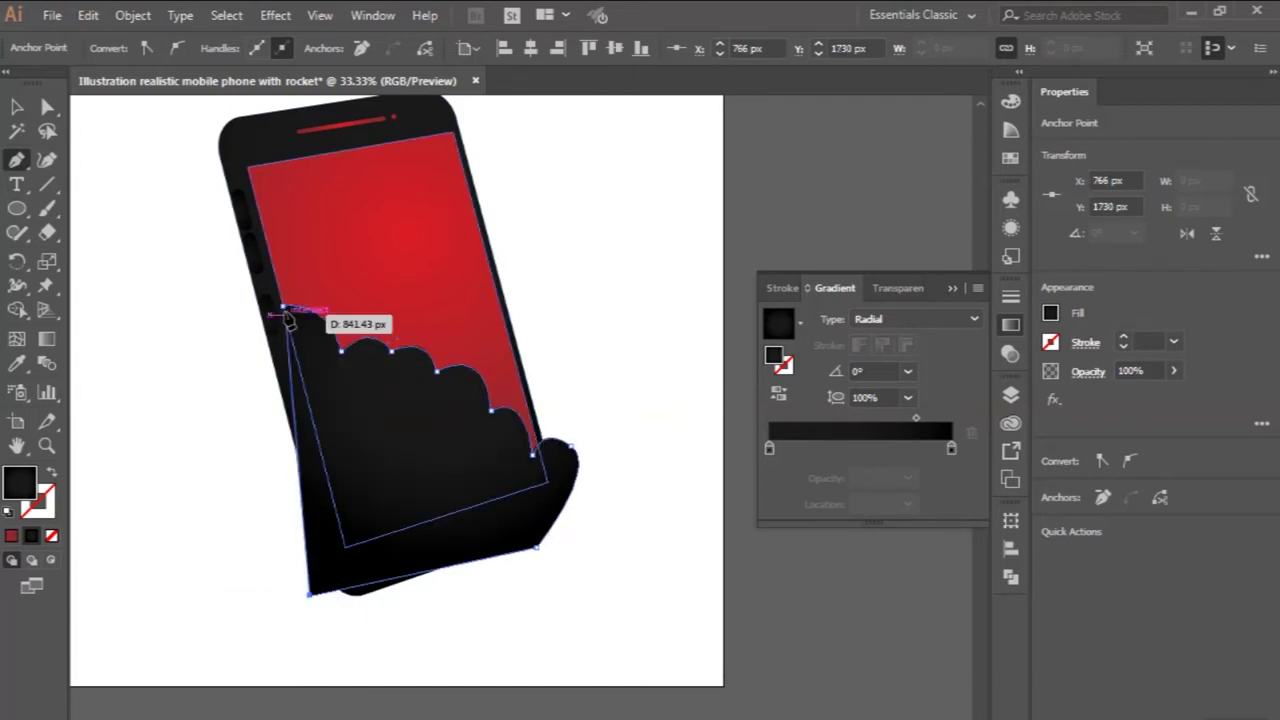
pyautogui.click(284, 306)
pyautogui.press('i')
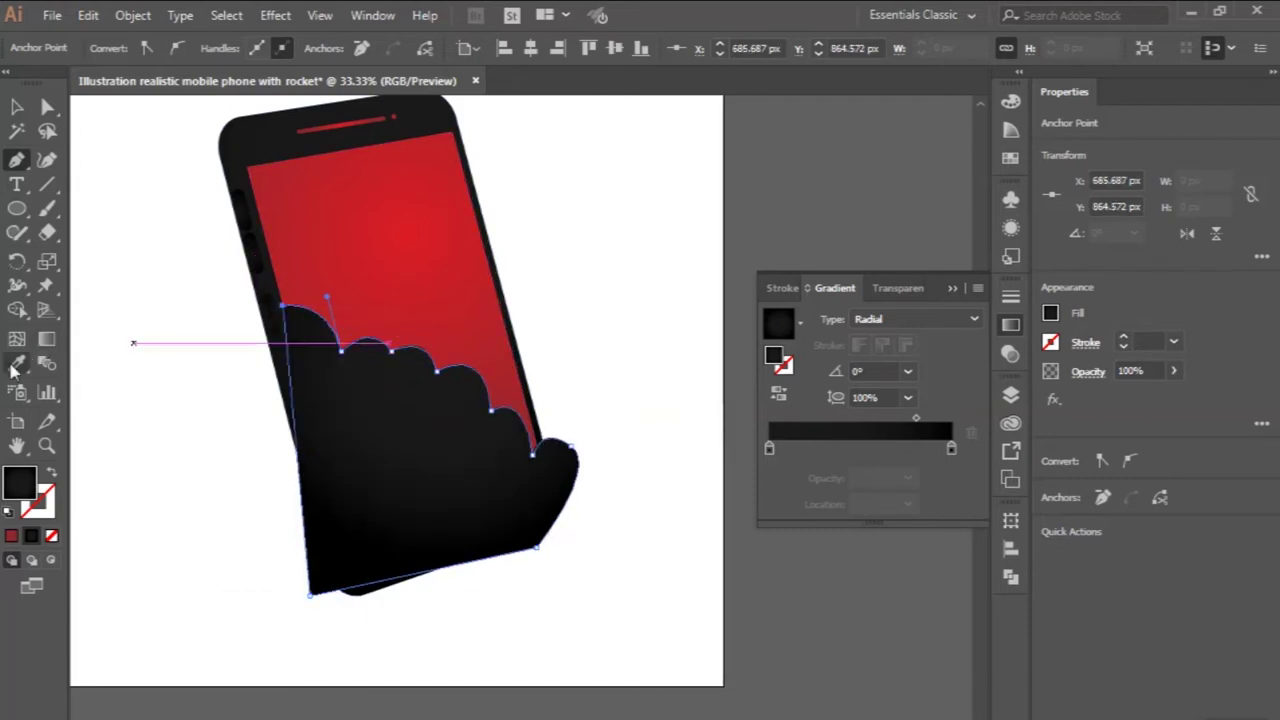
pyautogui.click(170, 238)
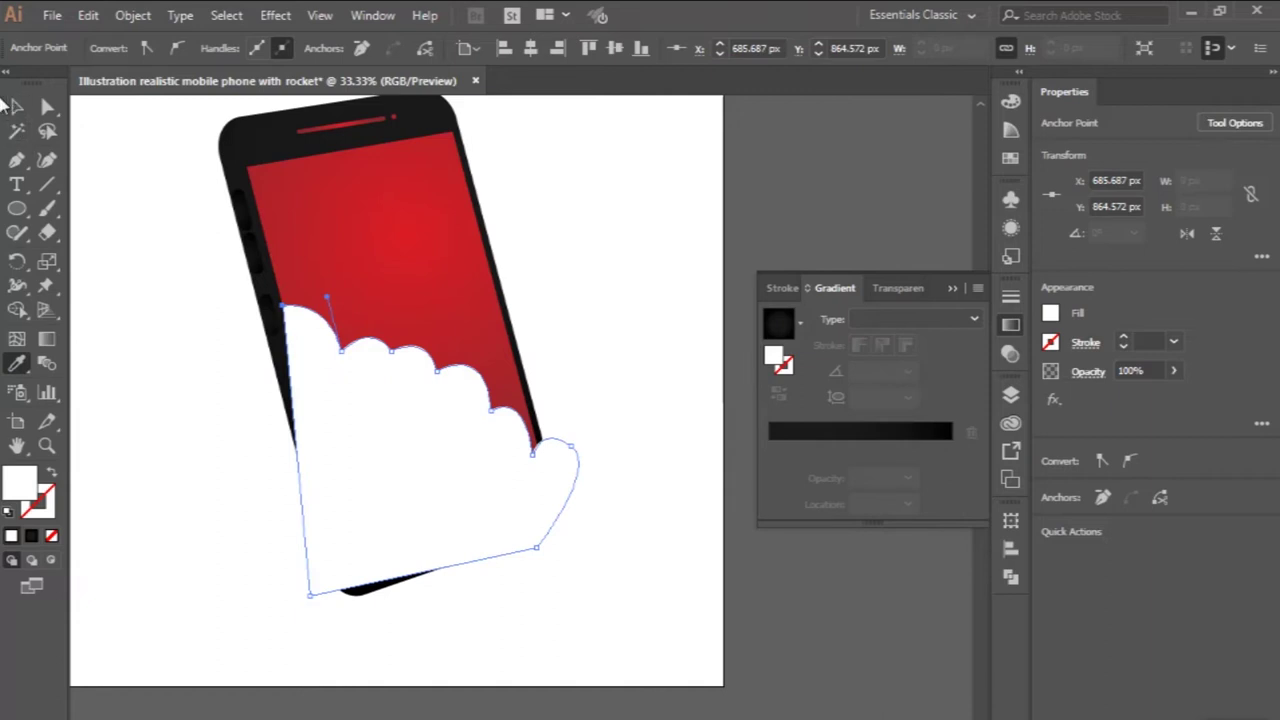
pyautogui.click(14, 108)
pyautogui.keyDown('shift'); pyautogui.click(352, 252); pyautogui.keyUp('shift')
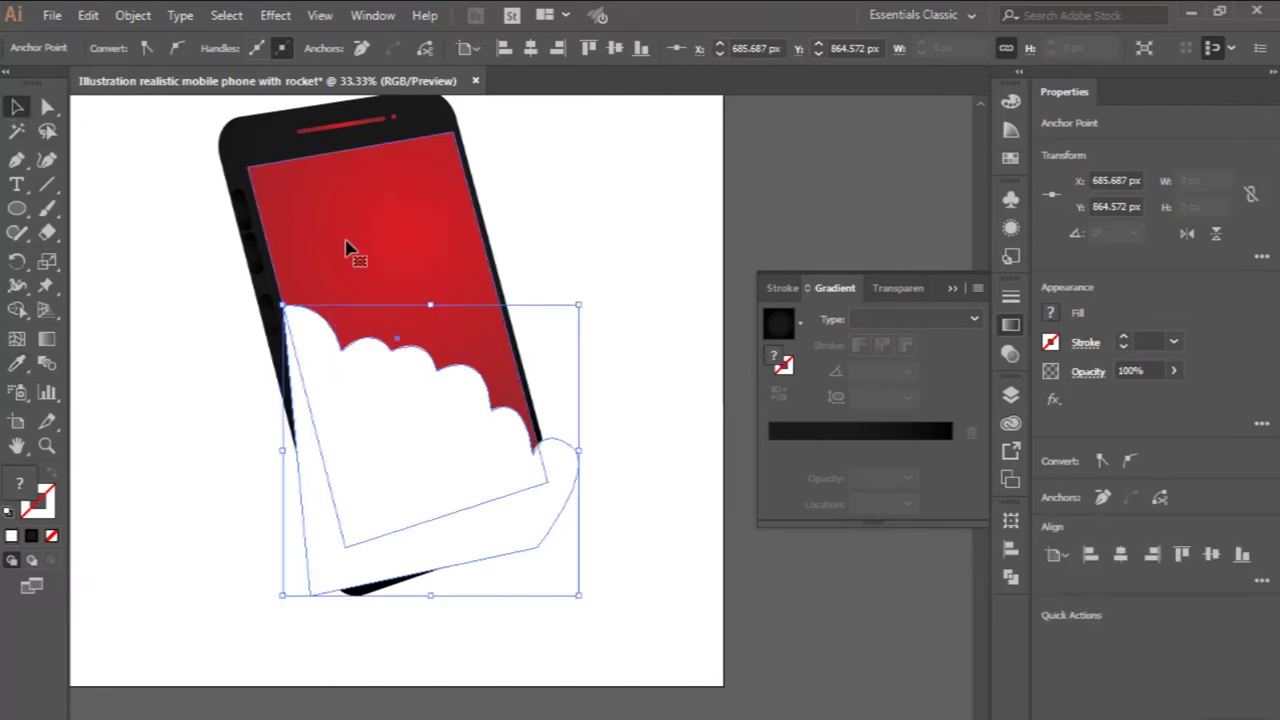
pyautogui.click(20, 310)
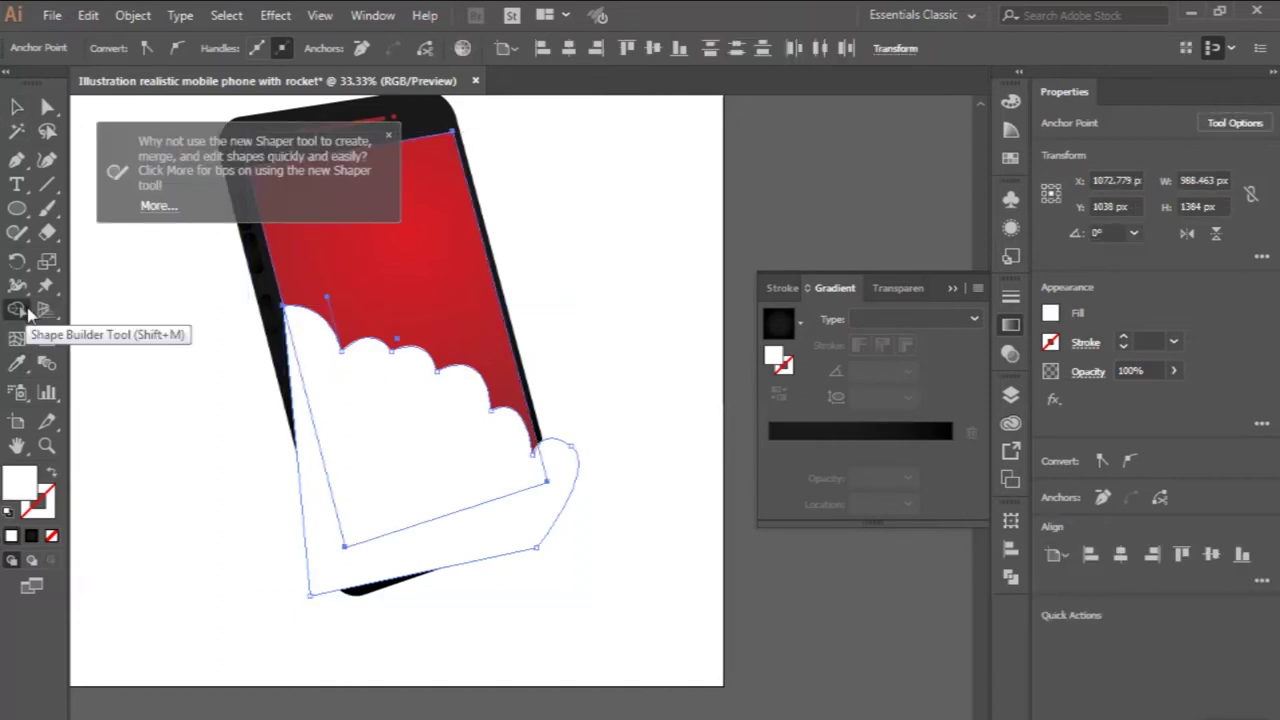
pyautogui.moveTo(316, 566); pyautogui.dragTo(286, 508)
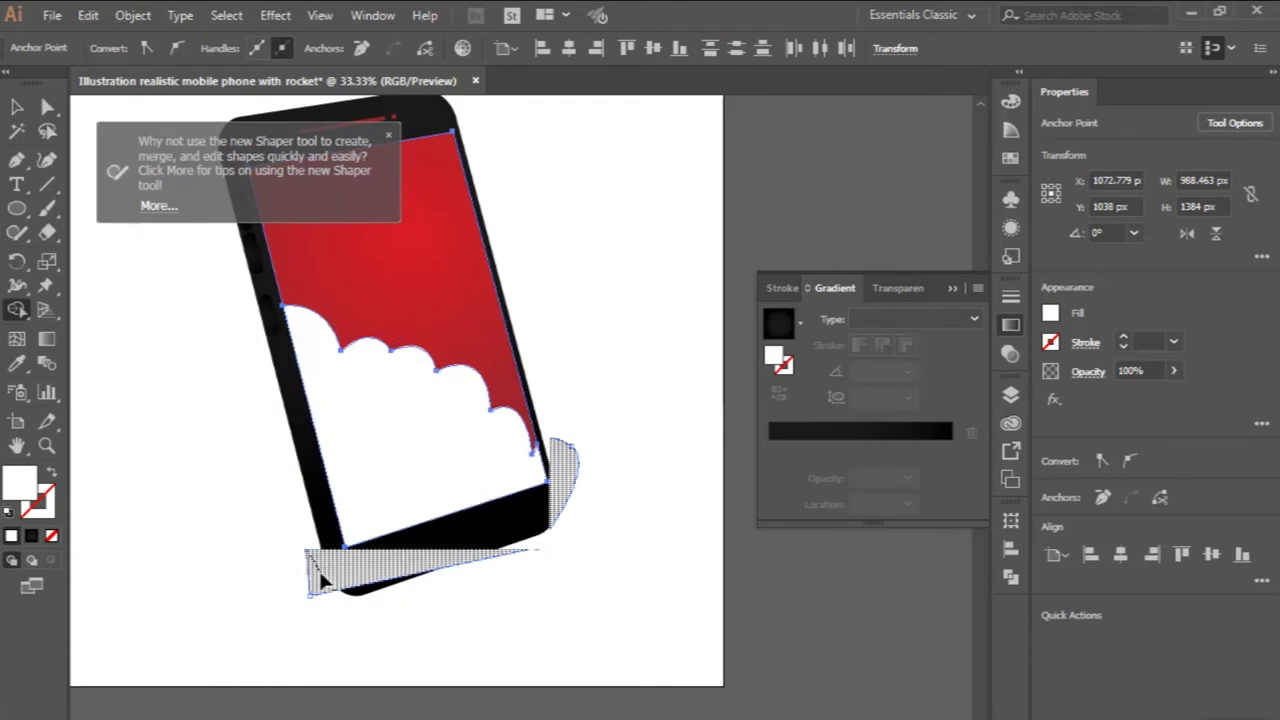
pyautogui.click(16, 107)
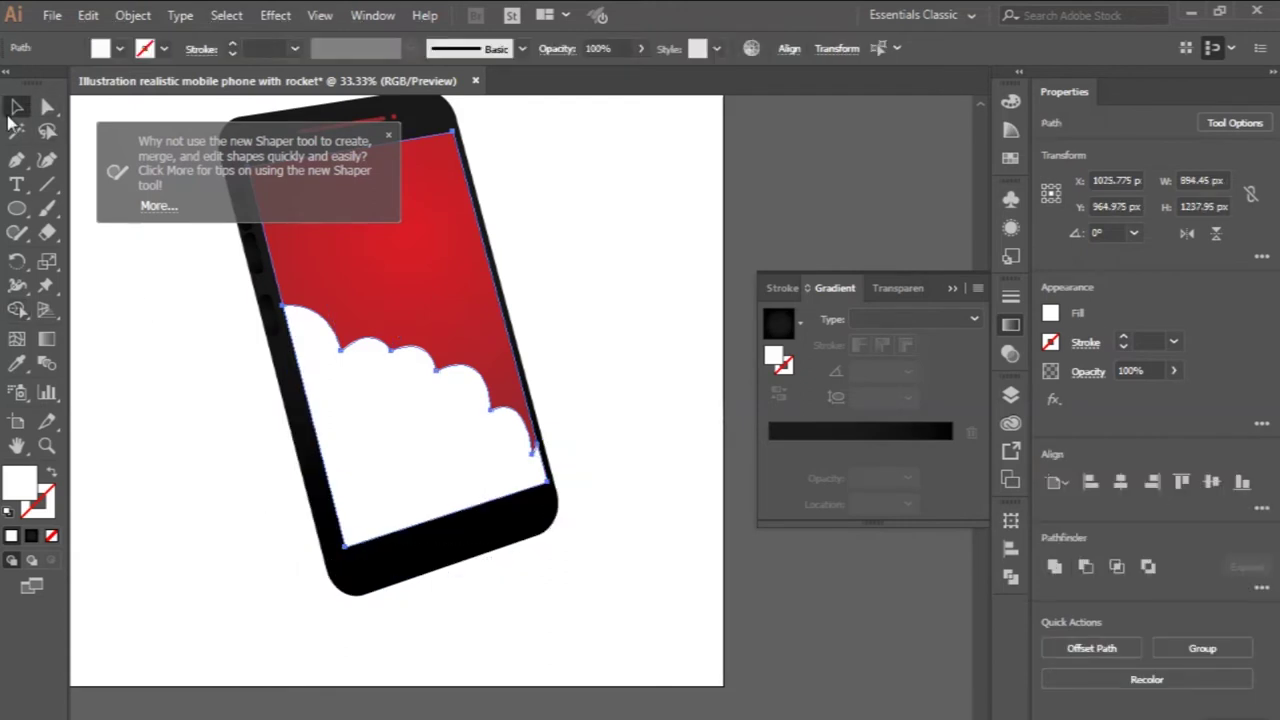
pyautogui.click(120, 268)
pyautogui.hotkey('ctrl', '-')
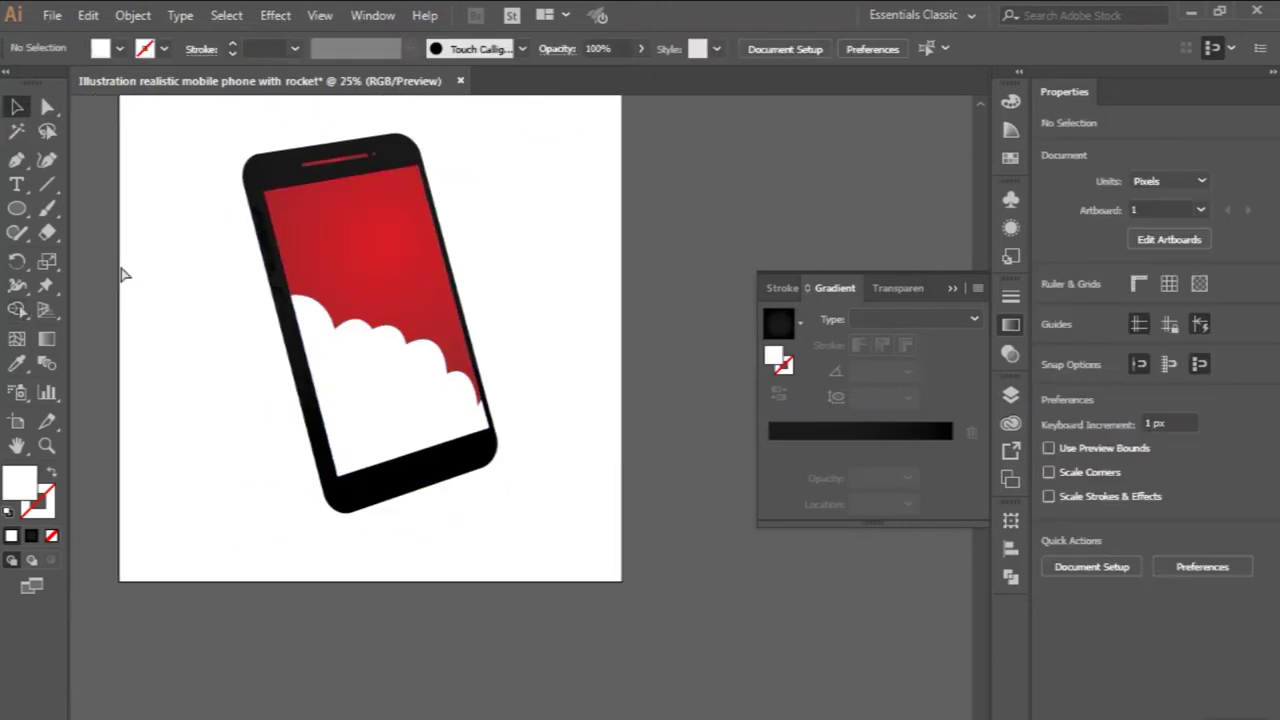
pyautogui.scroll(1, 221, 334)
pyautogui.scroll(1, 337, 357)
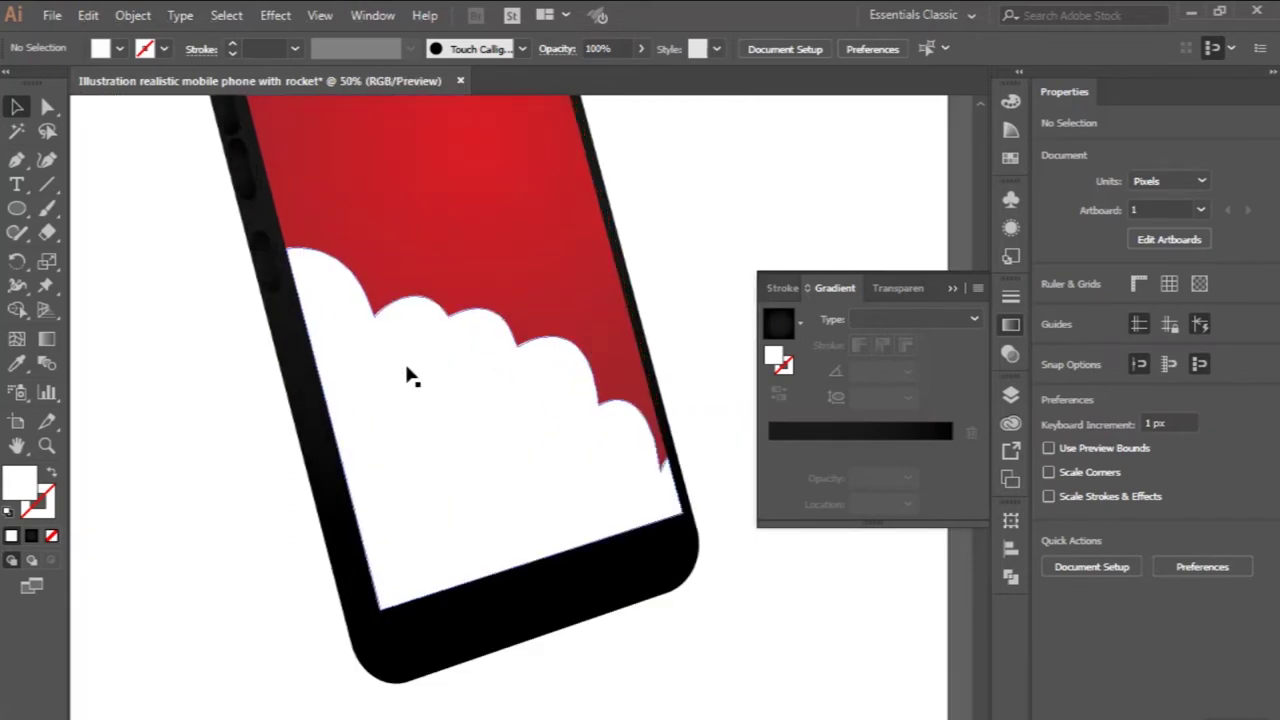
pyautogui.click(406, 374)
pyautogui.scroll(-2, 406, 374)
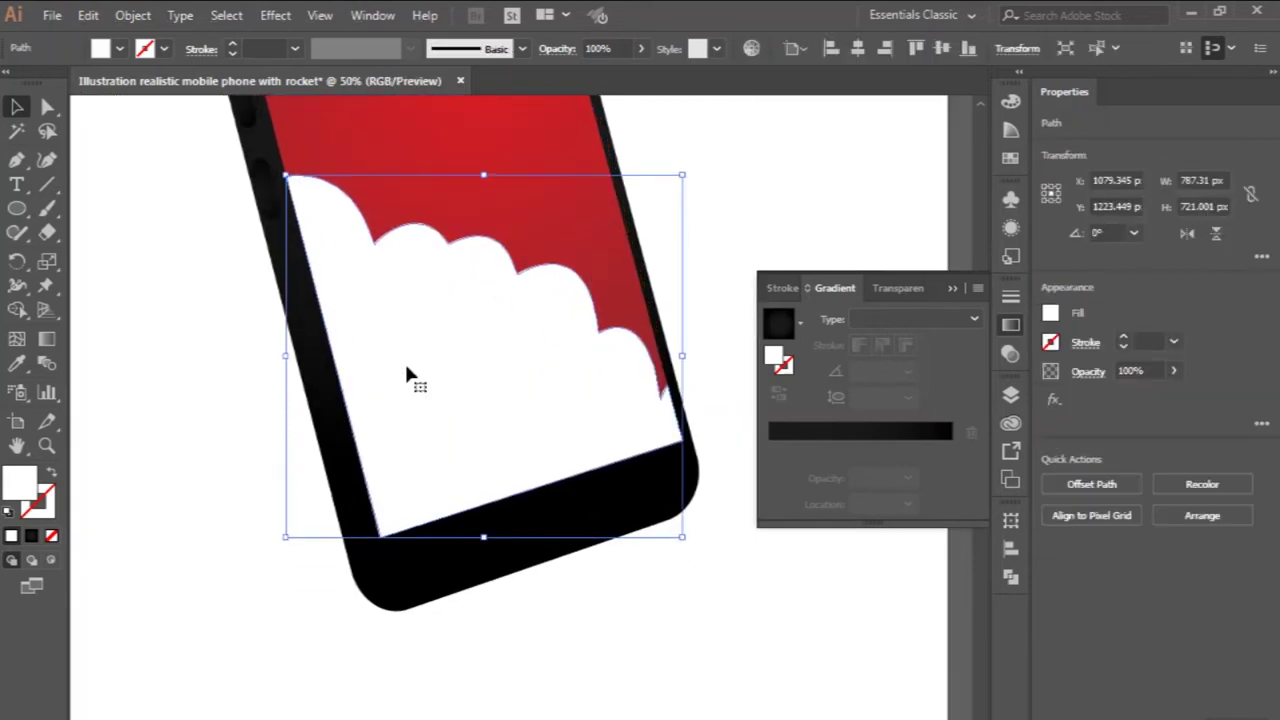
pyautogui.click(163, 252)
pyautogui.scroll(1, 163, 252)
pyautogui.scroll(-1, 163, 252)
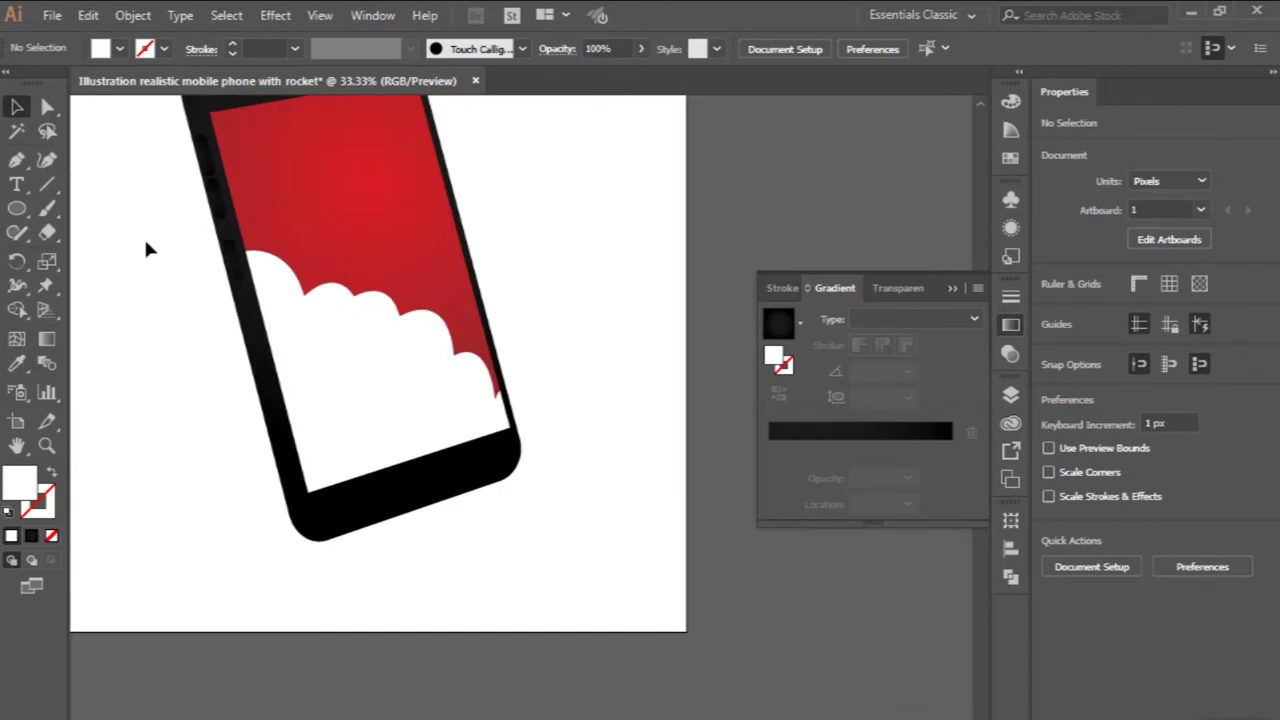
# - Pen a closed wavy back-cloud shape across the lower screen, extending past the bottom bezel
pyautogui.click(30, 158)
pyautogui.scroll(1, 270, 283)
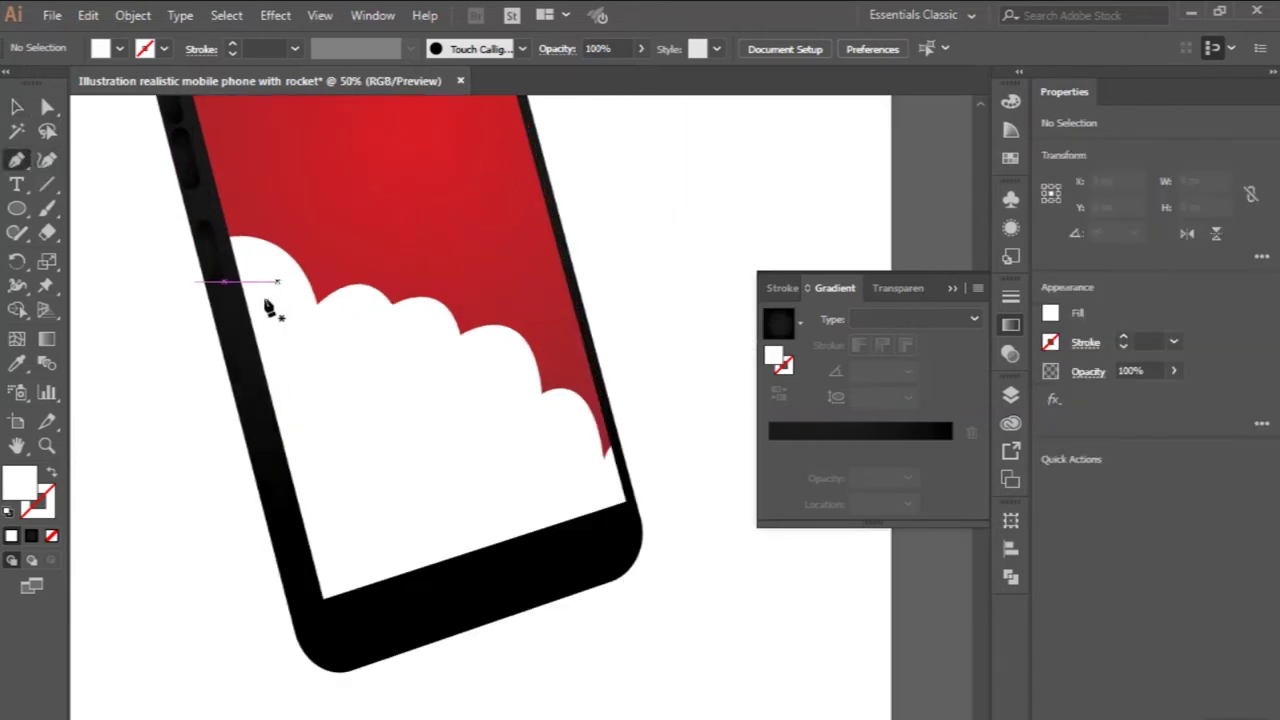
pyautogui.click(249, 310)
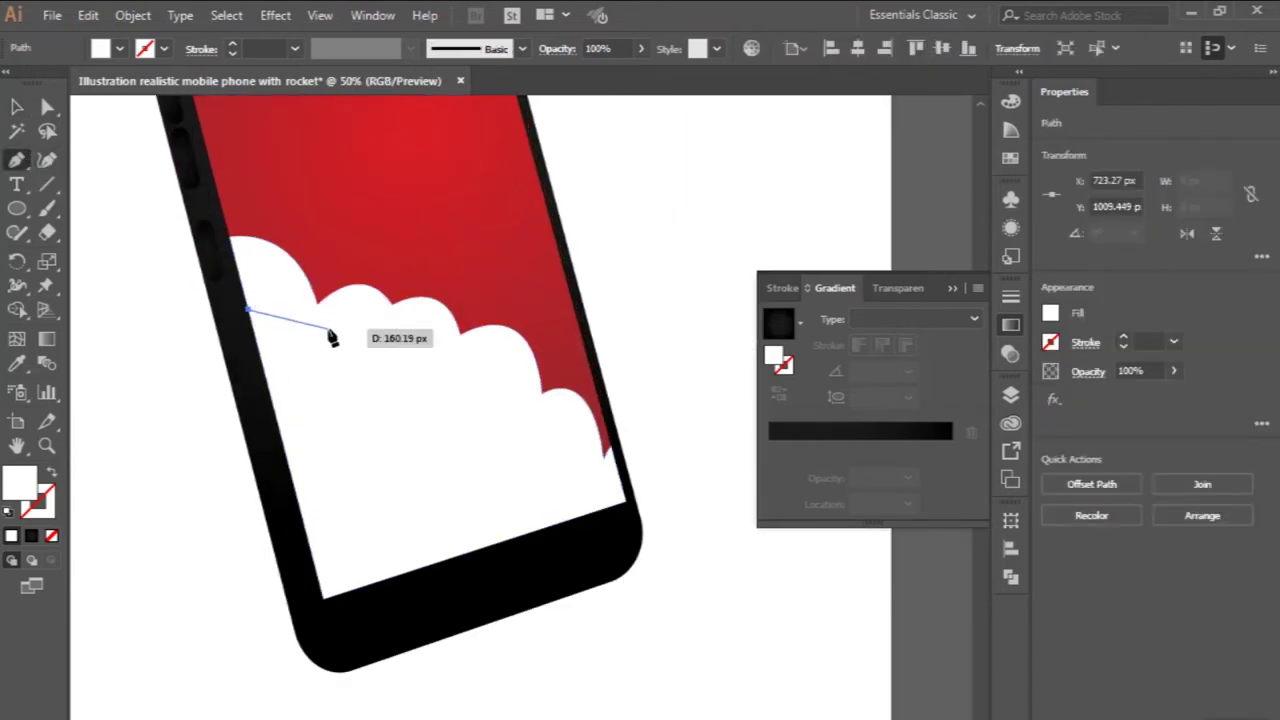
pyautogui.moveTo(331, 326); pyautogui.dragTo(364, 418)
pyautogui.moveTo(427, 384)
pyautogui.mouseDown()
pyautogui.moveTo(434, 427)
pyautogui.moveTo(477, 450)
pyautogui.moveTo(447, 538)
pyautogui.moveTo(531, 511)
pyautogui.mouseUp()
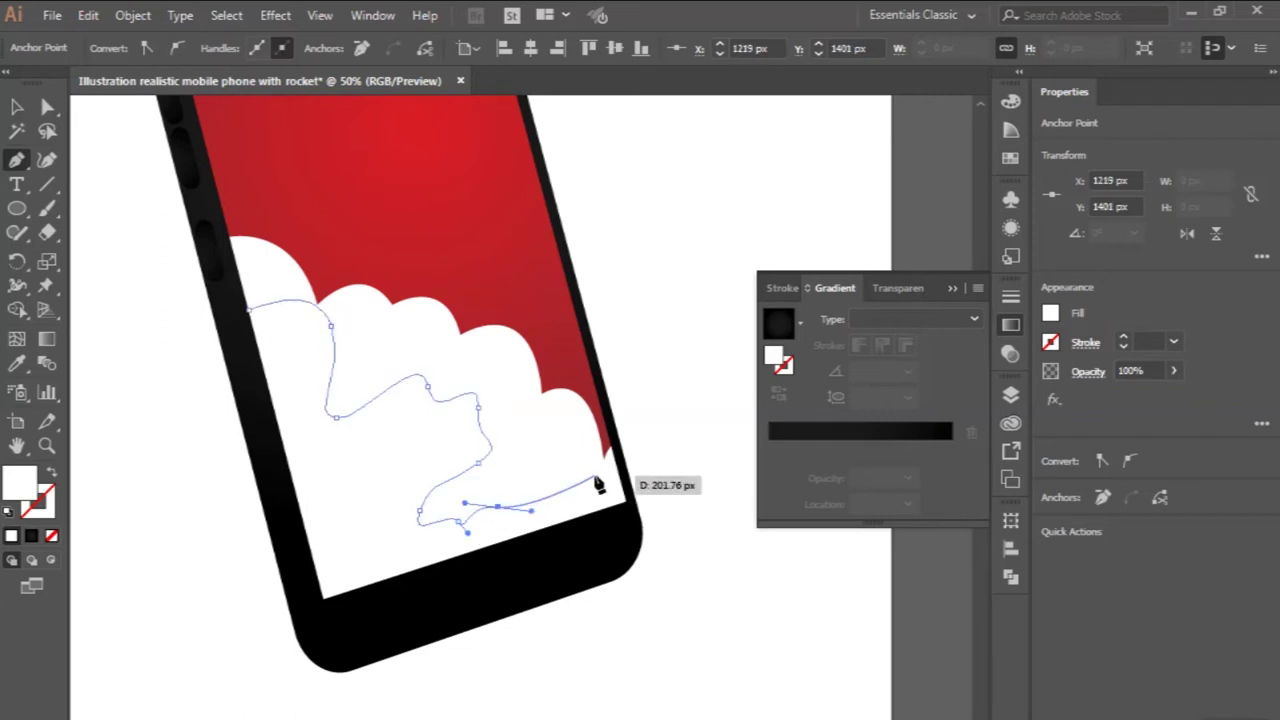
pyautogui.moveTo(594, 477); pyautogui.dragTo(651, 475)
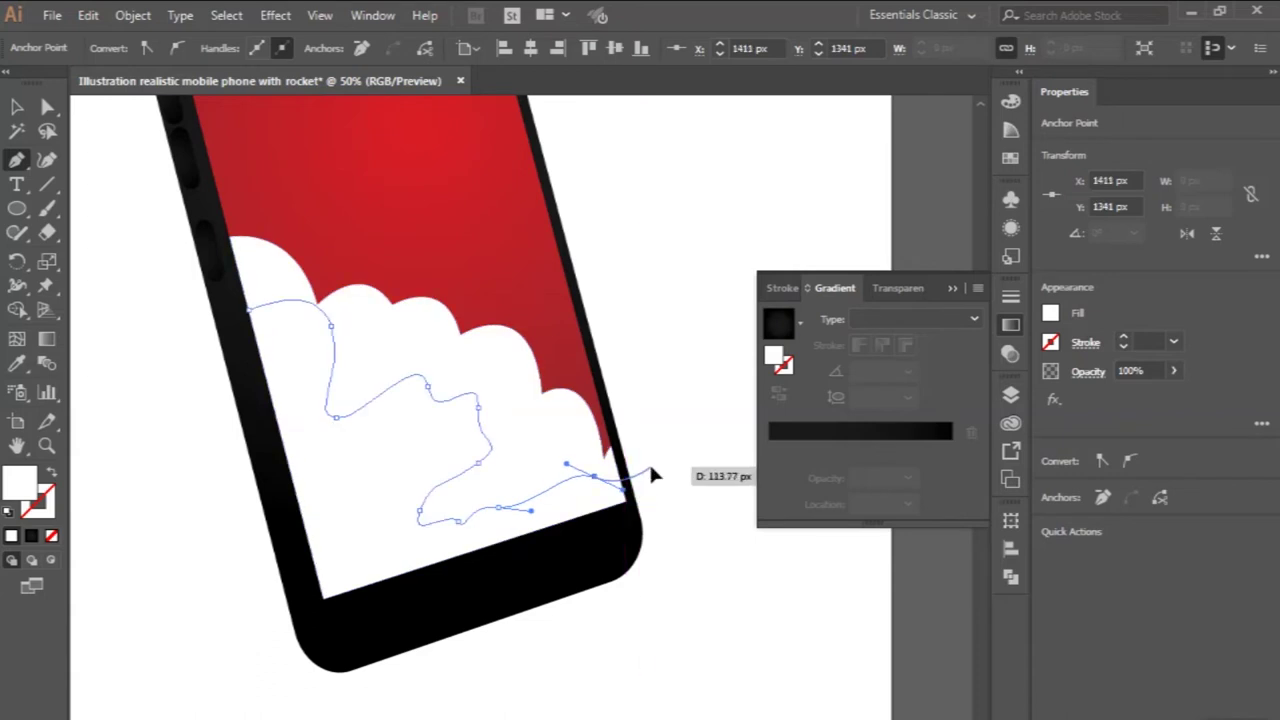
pyautogui.click(651, 467)
pyautogui.click(651, 558)
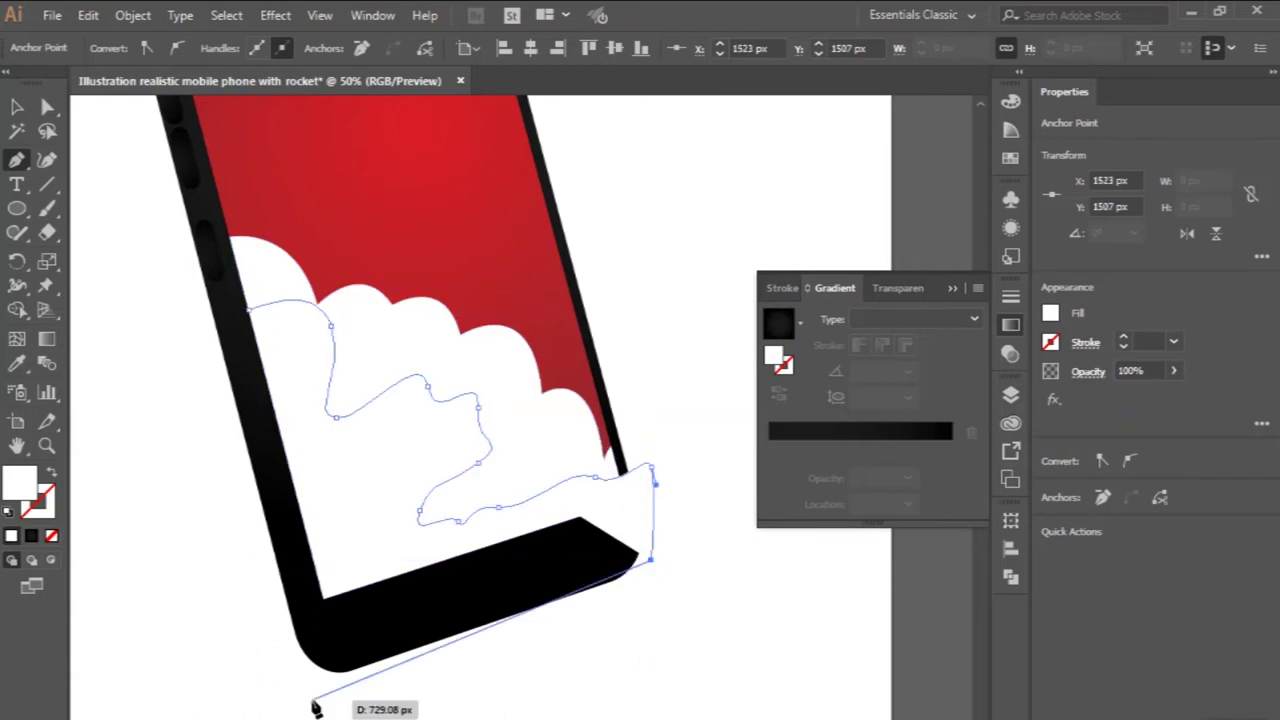
pyautogui.click(313, 700)
pyautogui.click(249, 306)
pyautogui.click(16, 108)
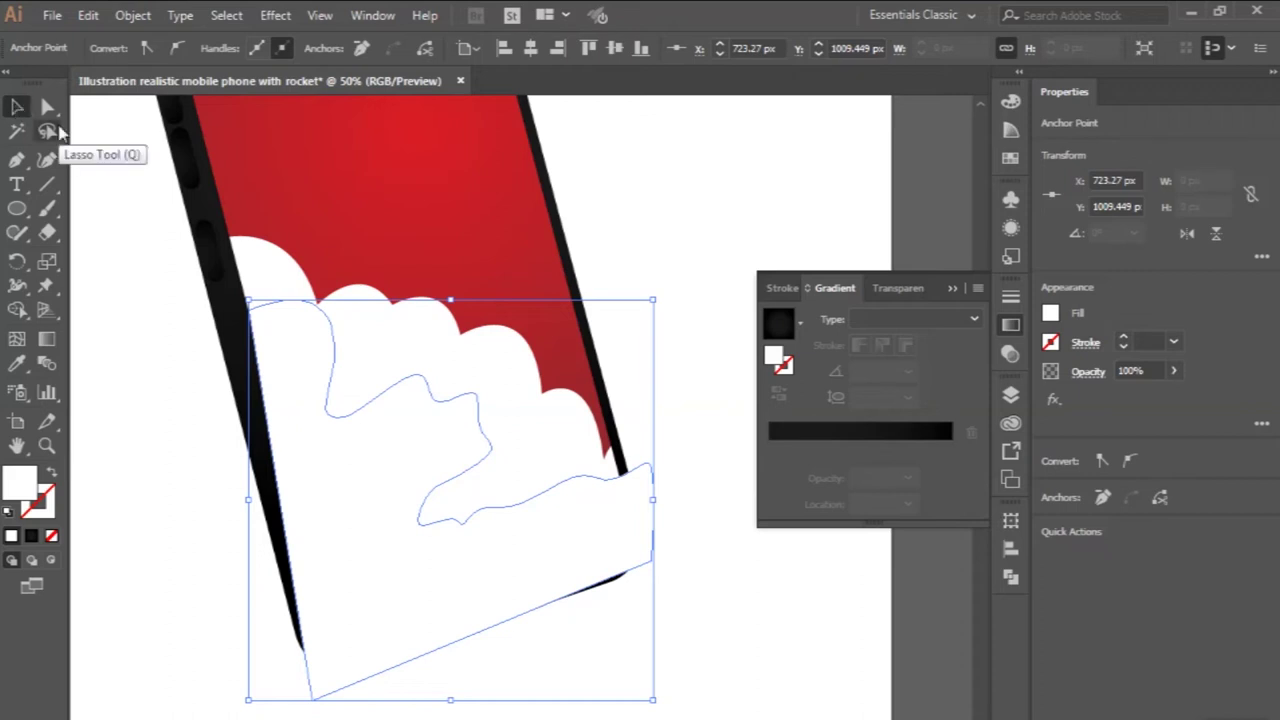
# - Fill the back cloud with light grey #cccccc and trim it to the screen with Shape Builder
pyautogui.doubleClick(15, 497)
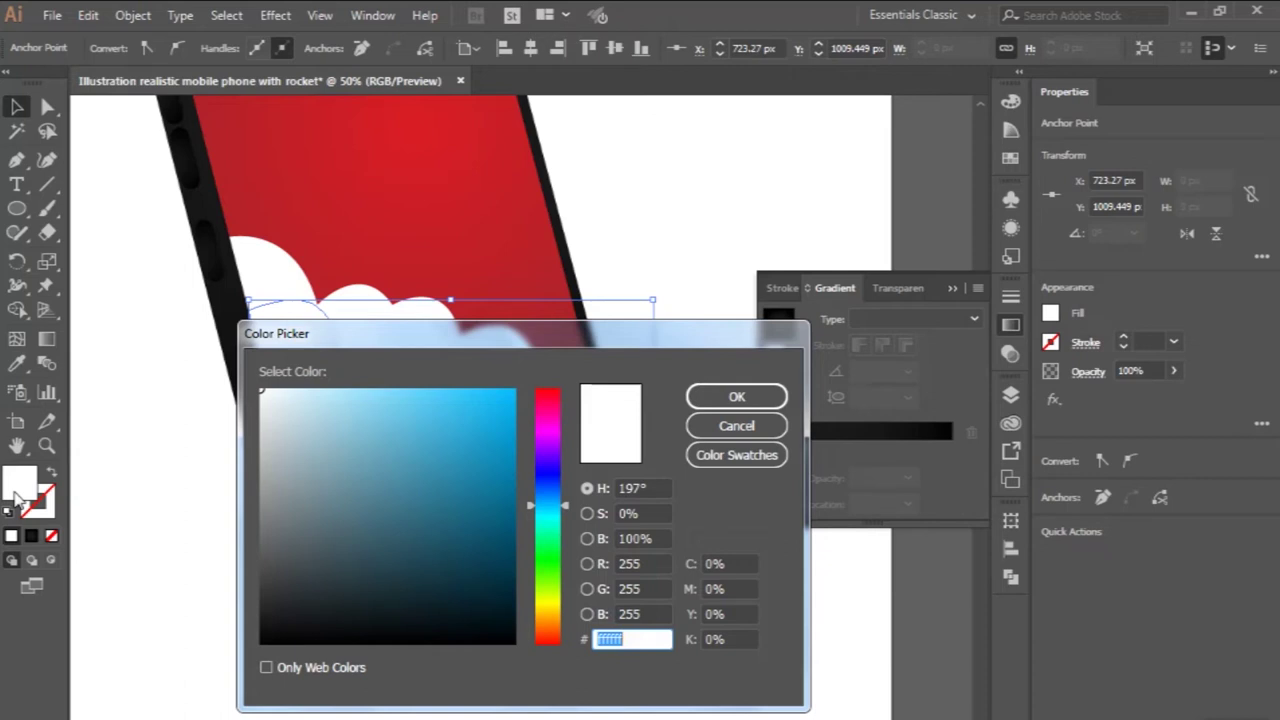
pyautogui.write('cccccc')
pyautogui.press('Return')
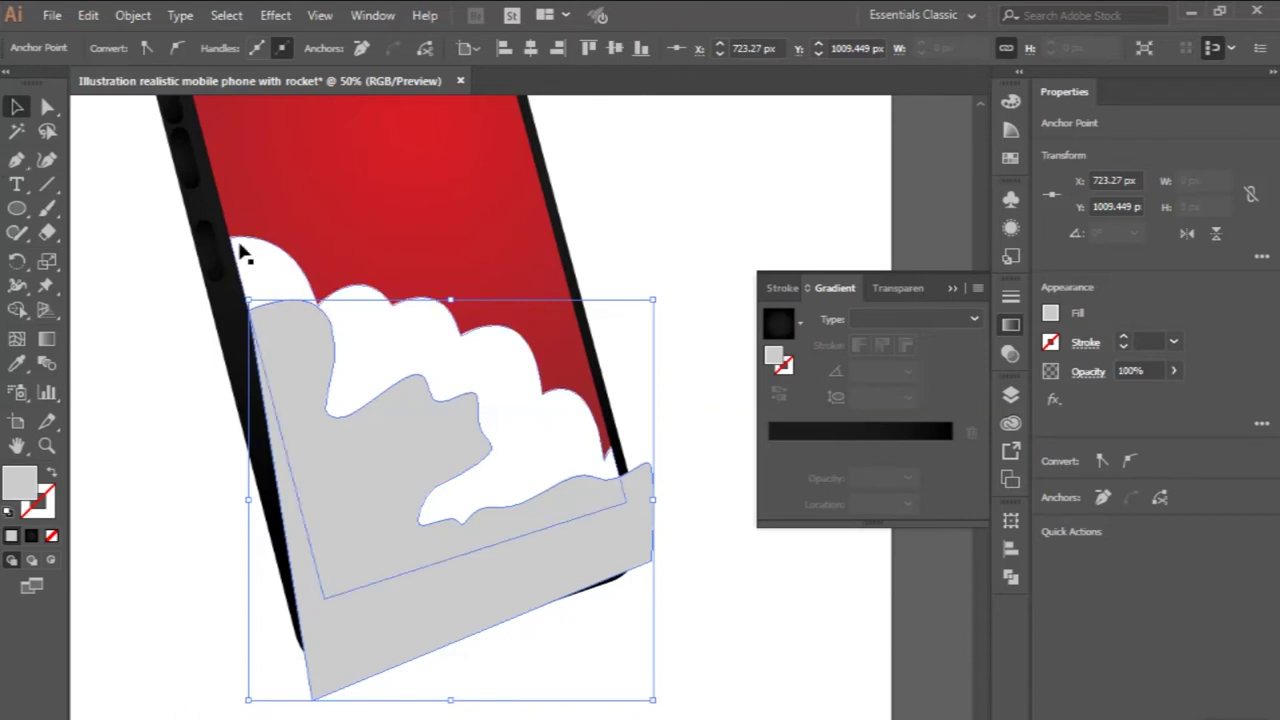
pyautogui.keyDown('shift'); pyautogui.click(252, 208); pyautogui.keyUp('shift')
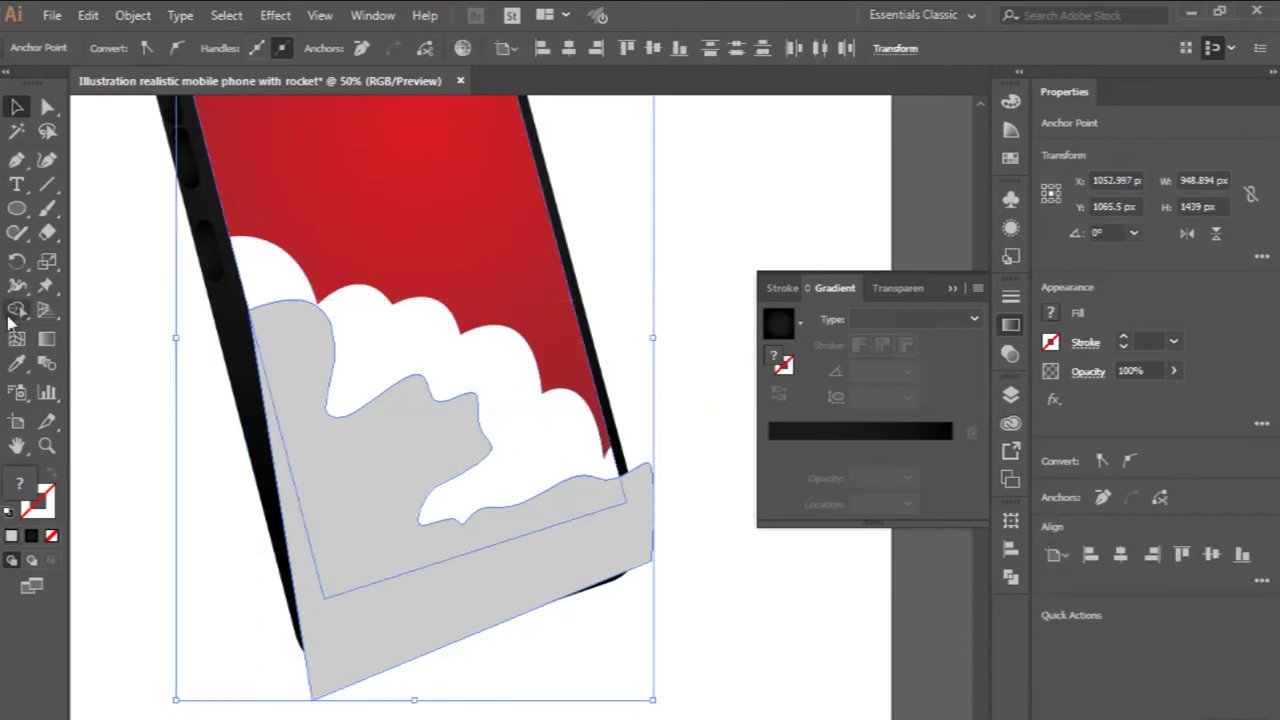
pyautogui.click(17, 311)
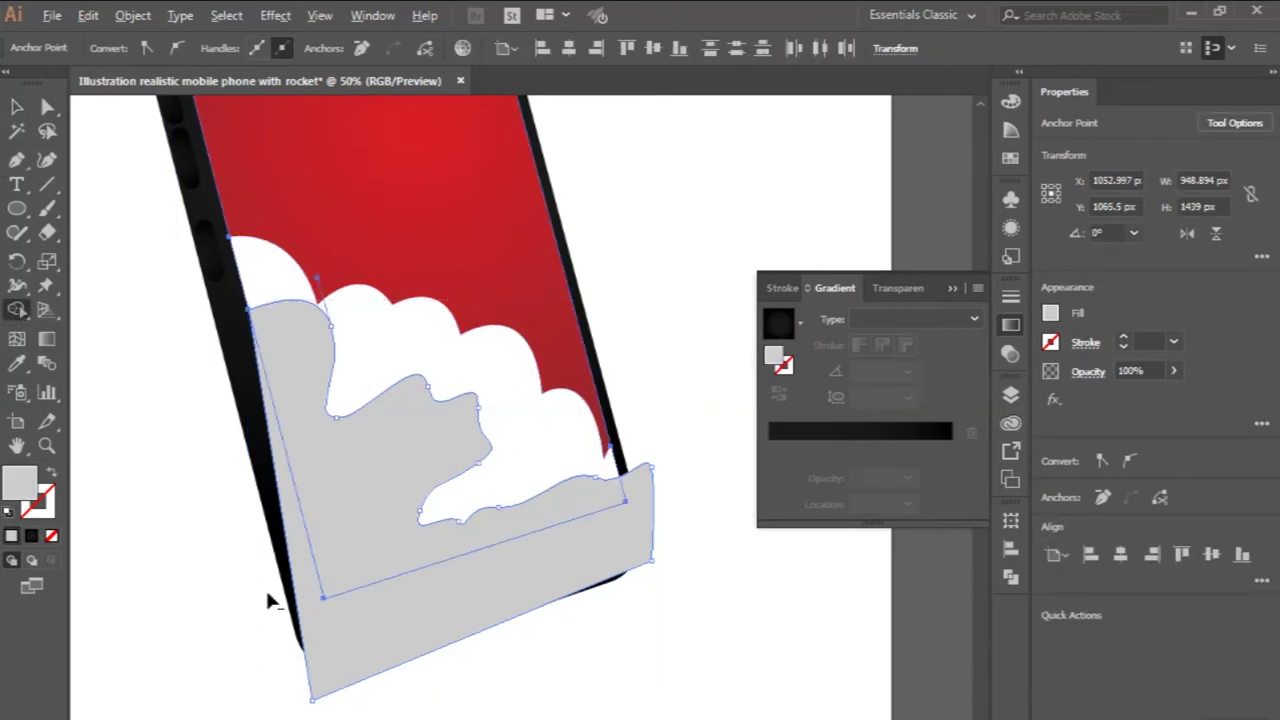
pyautogui.moveTo(279, 601); pyautogui.dragTo(330, 665)
pyautogui.click(17, 107)
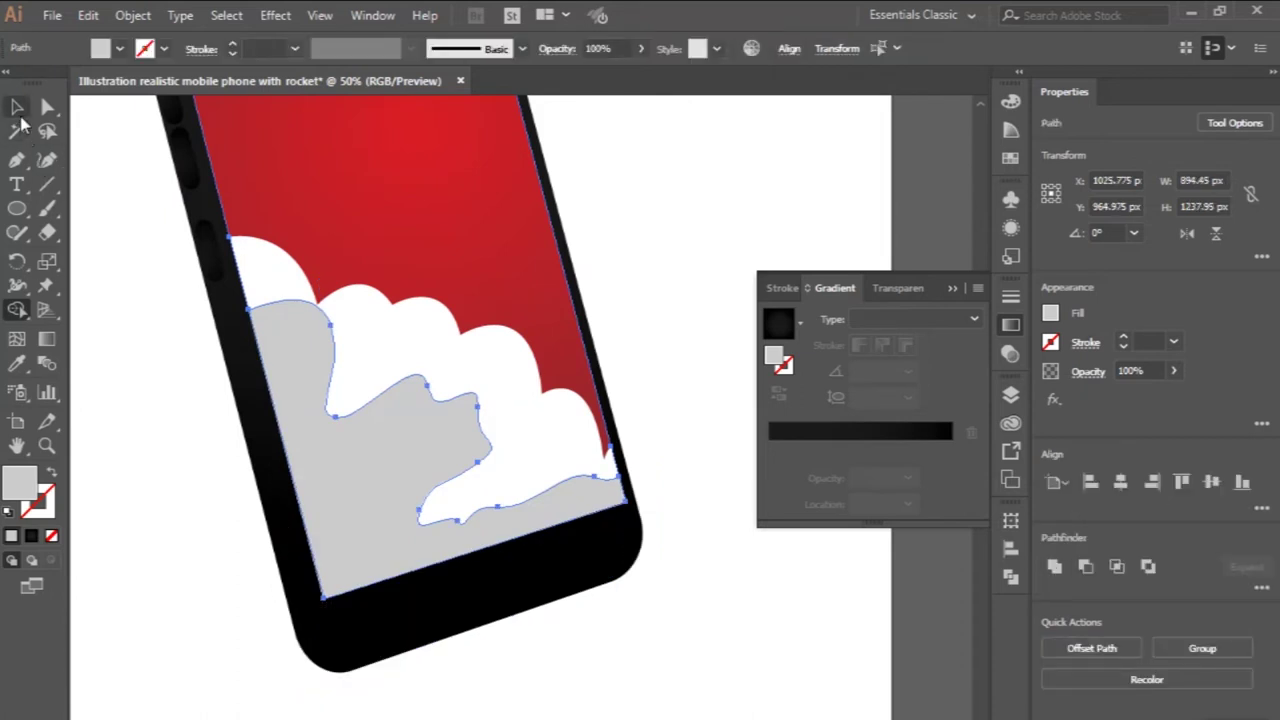
pyautogui.click(131, 276)
# - Raise the grey cloud's top-left anchor point along the screen edge
pyautogui.hotkey('ctrl', '-')
pyautogui.hotkey('ctrl', '-')
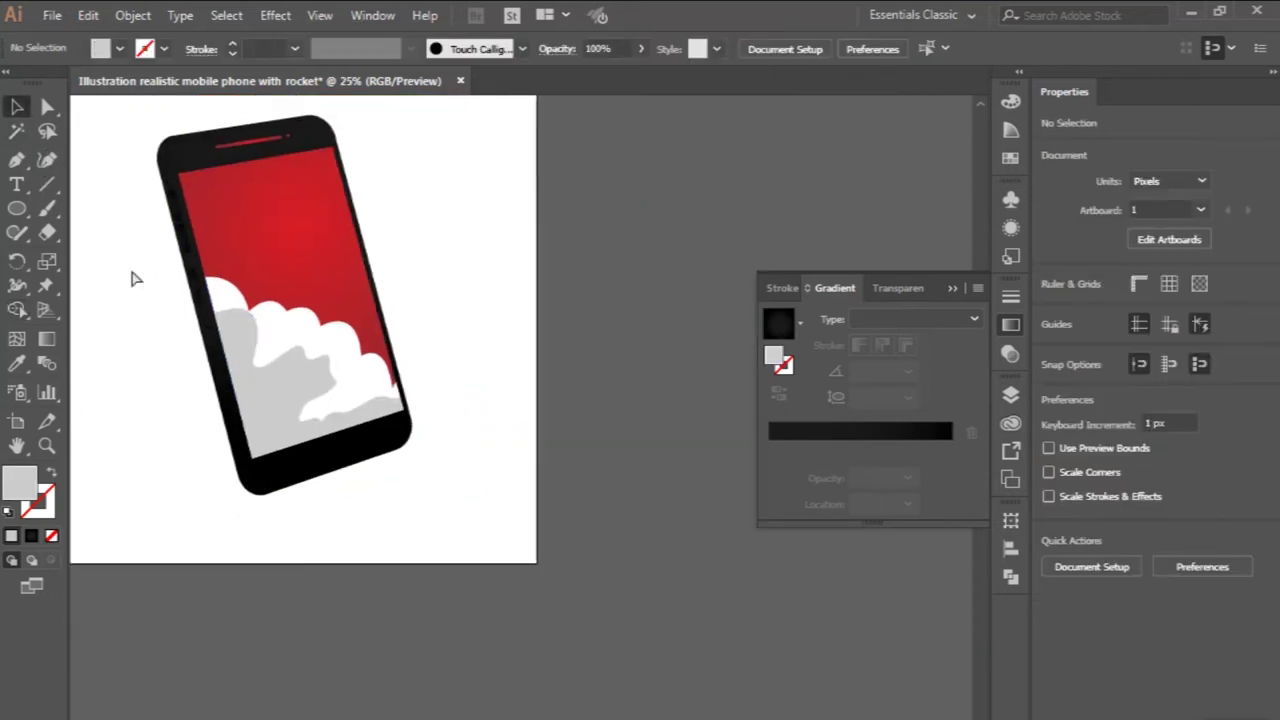
pyautogui.scroll(2, 252, 334)
pyautogui.scroll(1, 258, 334)
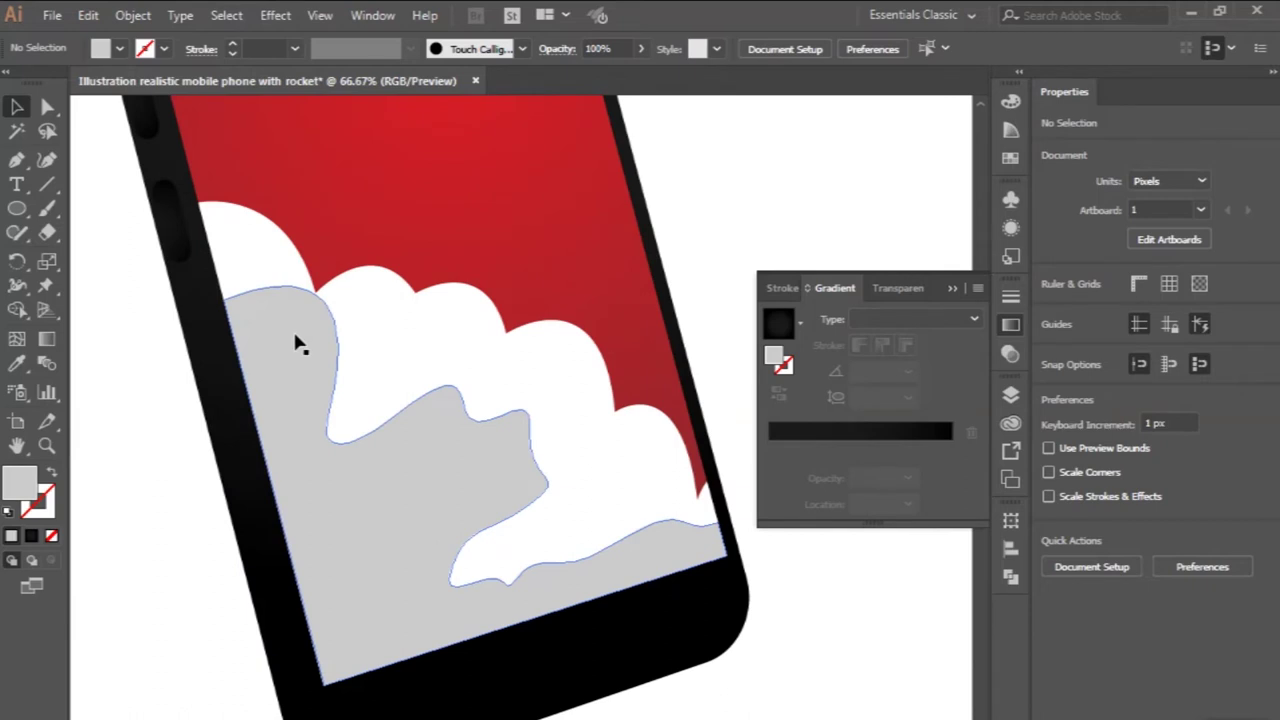
pyautogui.click(295, 342)
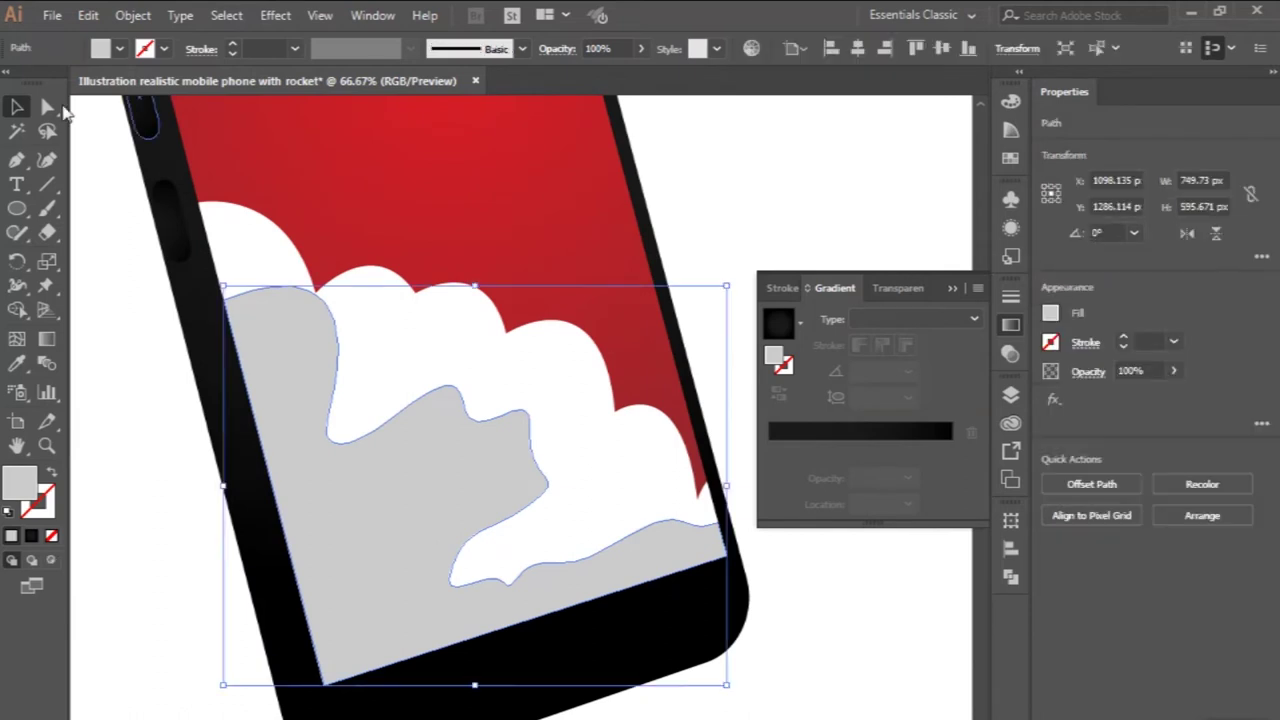
pyautogui.click(47, 107)
pyautogui.moveTo(222, 298); pyautogui.dragTo(217, 269)
pyautogui.click(96, 246)
pyautogui.click(20, 161)
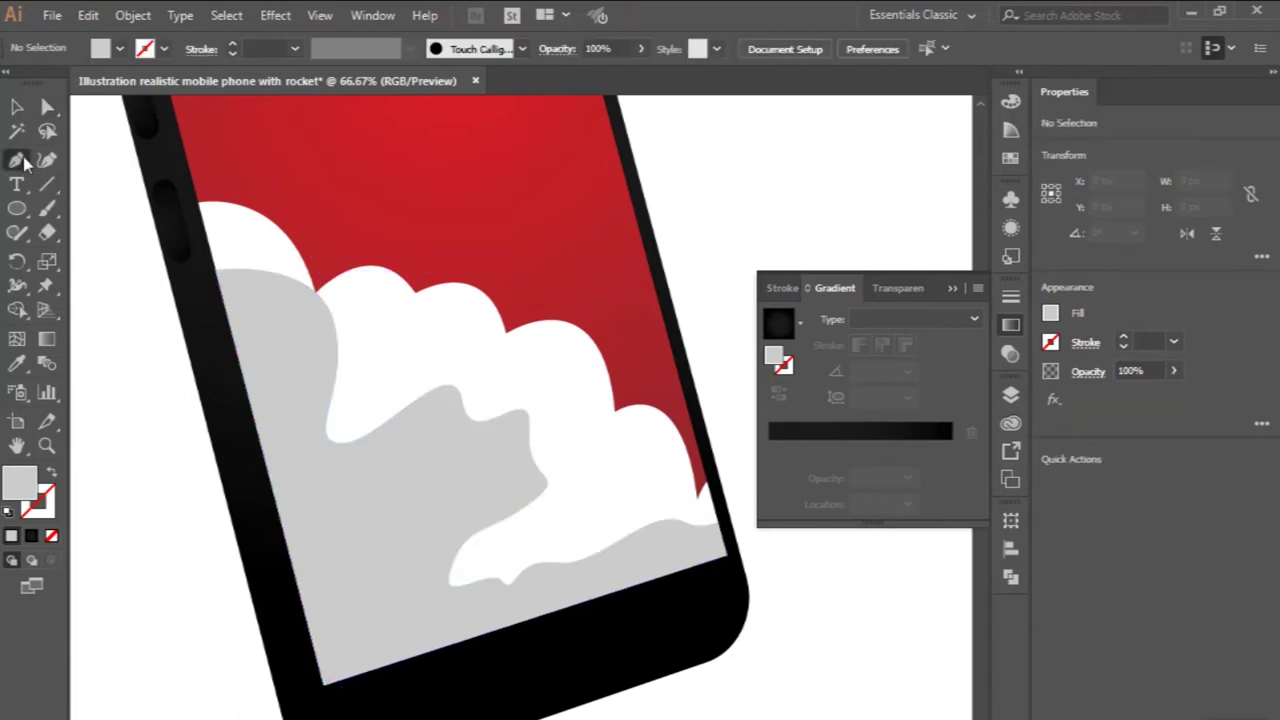
# - Draw a curved highlight on the grey cloud as a #b3b3b3 stroke with no fill
pyautogui.keyDown('alt'); pyautogui.scroll(1, 217, 270); pyautogui.keyUp('alt')
pyautogui.moveTo(316, 296)
pyautogui.mouseDown()
pyautogui.moveTo(388, 330)
pyautogui.moveTo(440, 408)
pyautogui.mouseUp()
pyautogui.moveTo(404, 344); pyautogui.dragTo(130, 275)
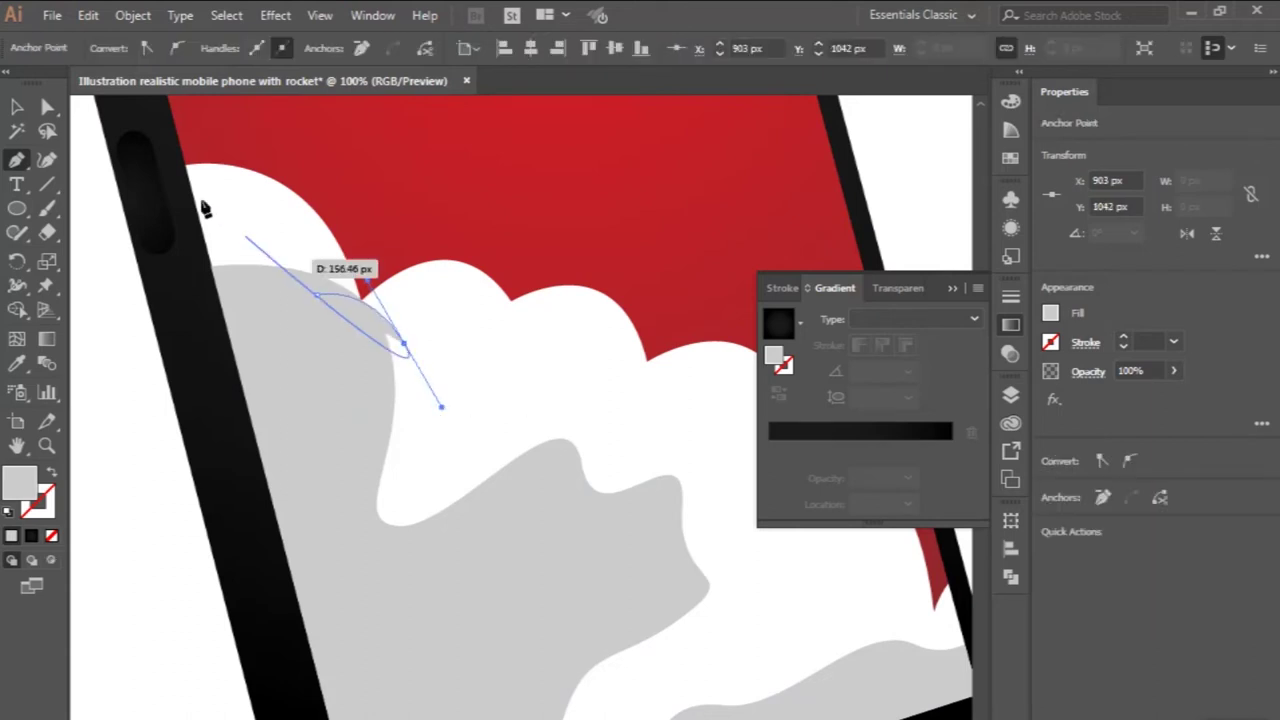
pyautogui.click(52, 478)
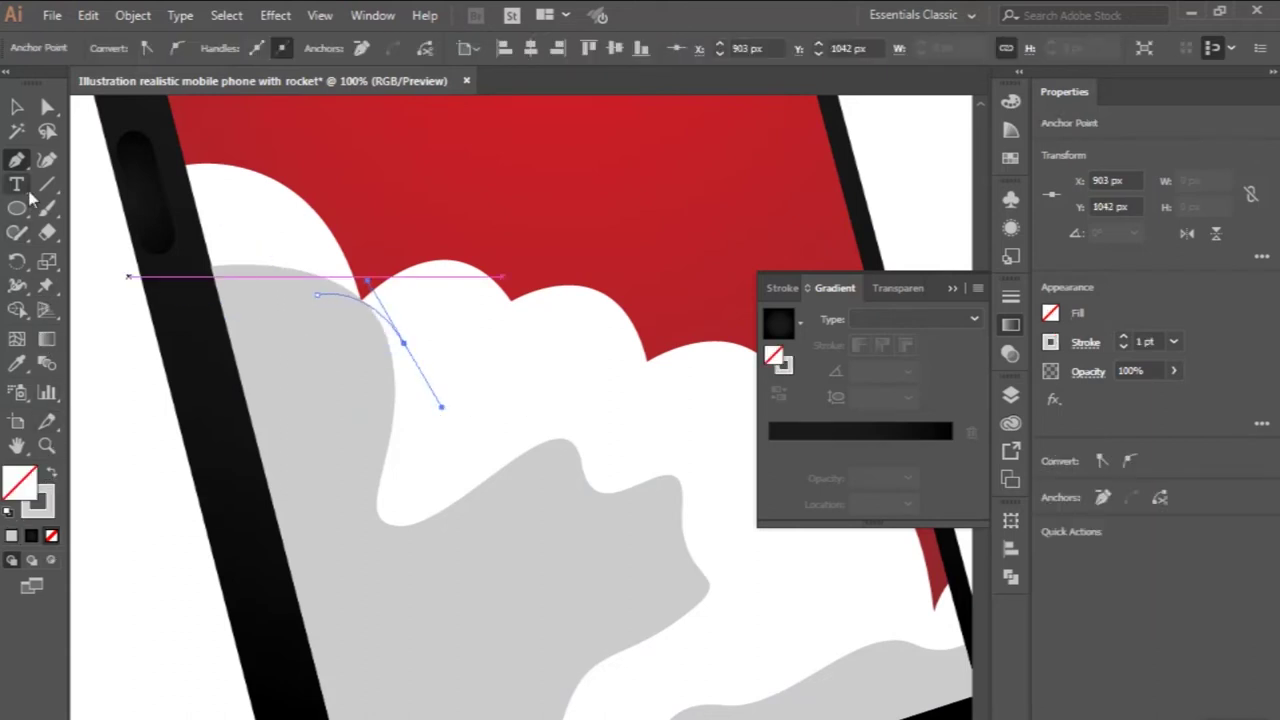
pyautogui.click(16, 107)
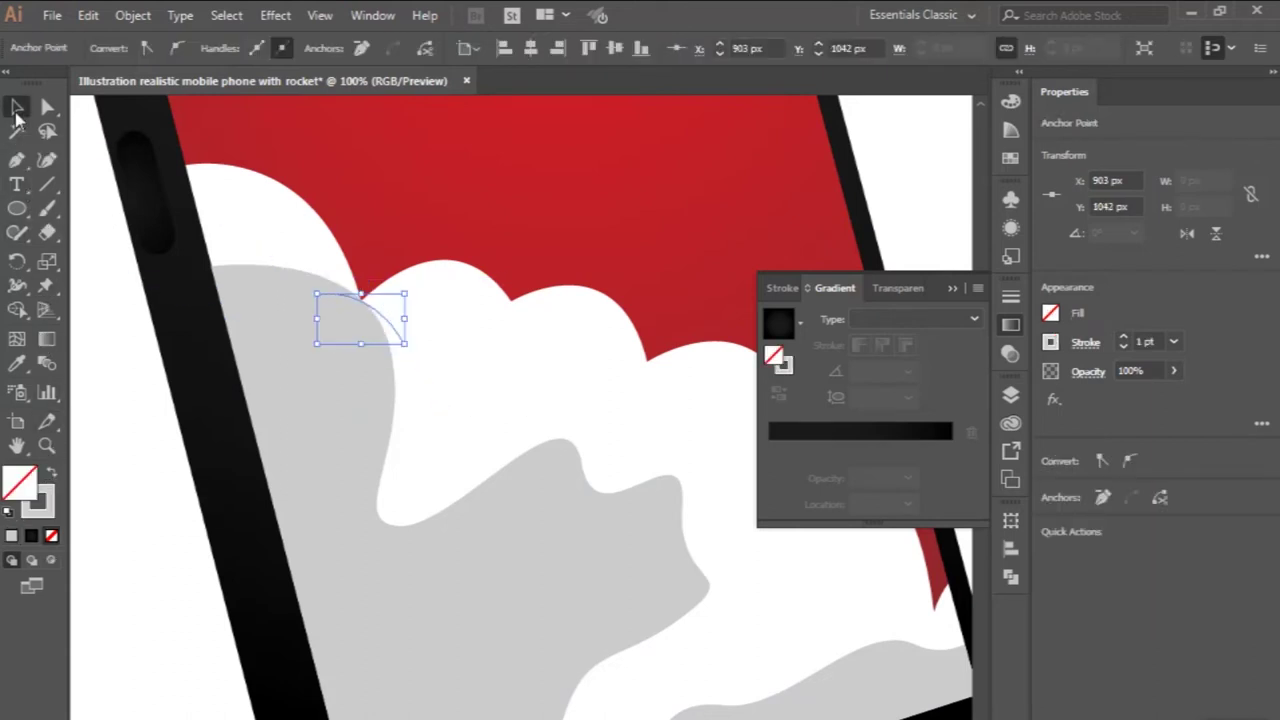
pyautogui.doubleClick(52, 496)
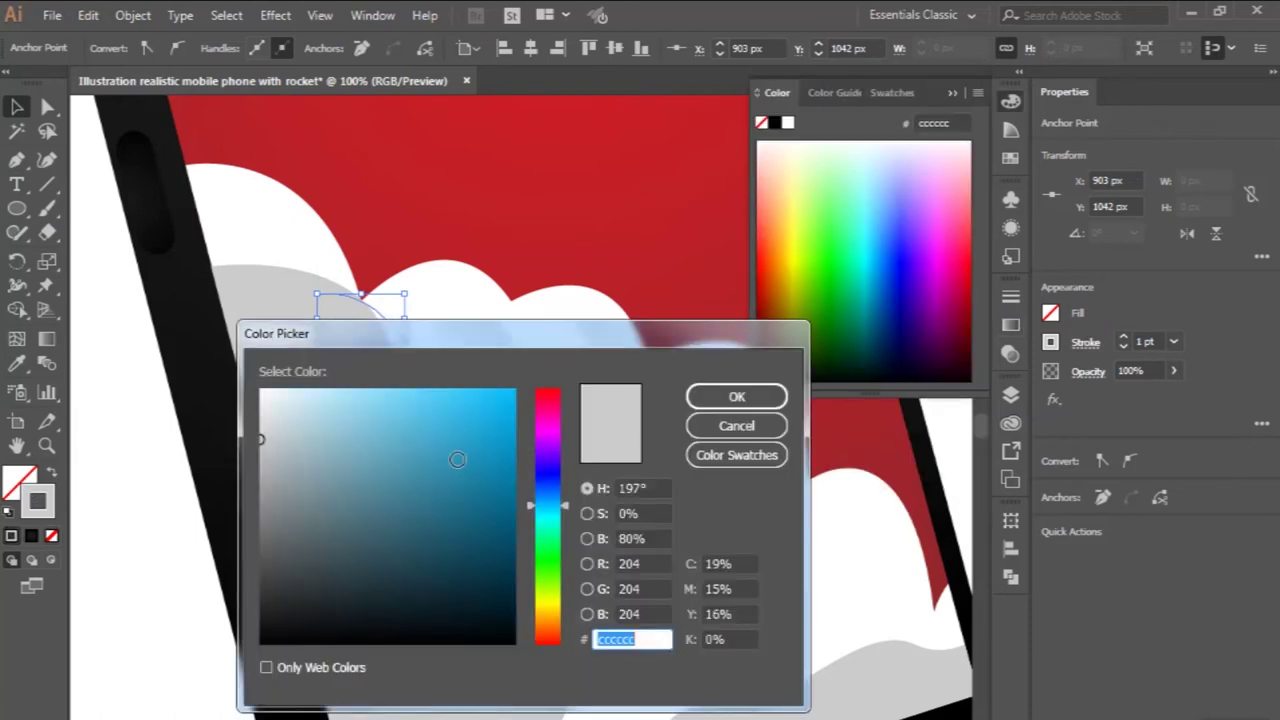
pyautogui.write('b3b3b3')
pyautogui.press('Return')
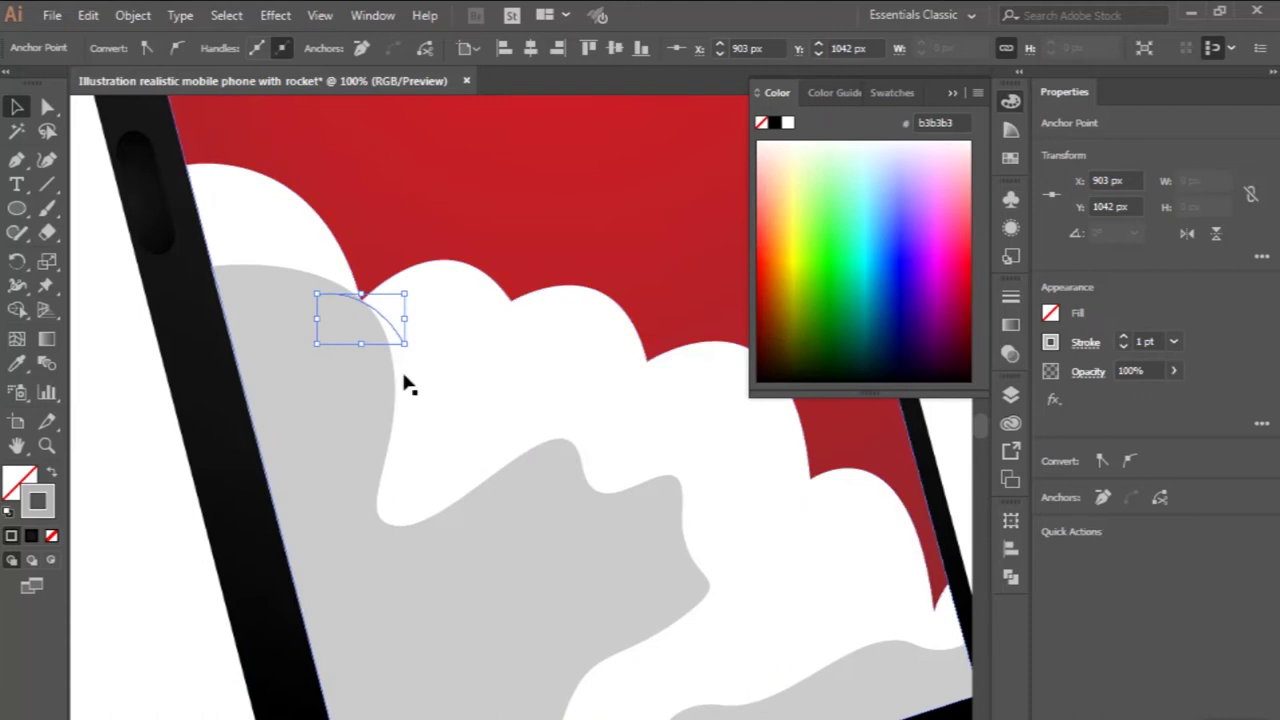
# - Give the 12 pt highlight Width Profile 1, then paint a short grey Paintbrush stroke
pyautogui.click(391, 323)
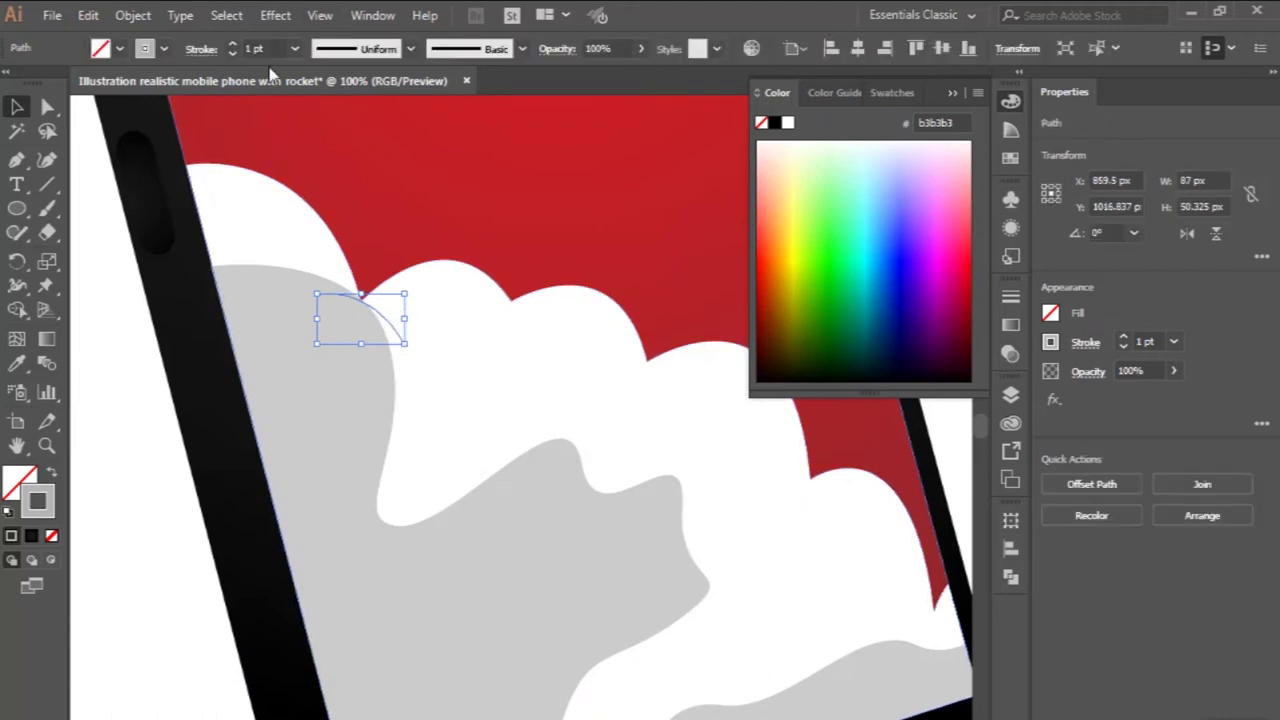
pyautogui.scroll(3, 270, 48)
pyautogui.scroll(2, 270, 48)
pyautogui.click(339, 50)
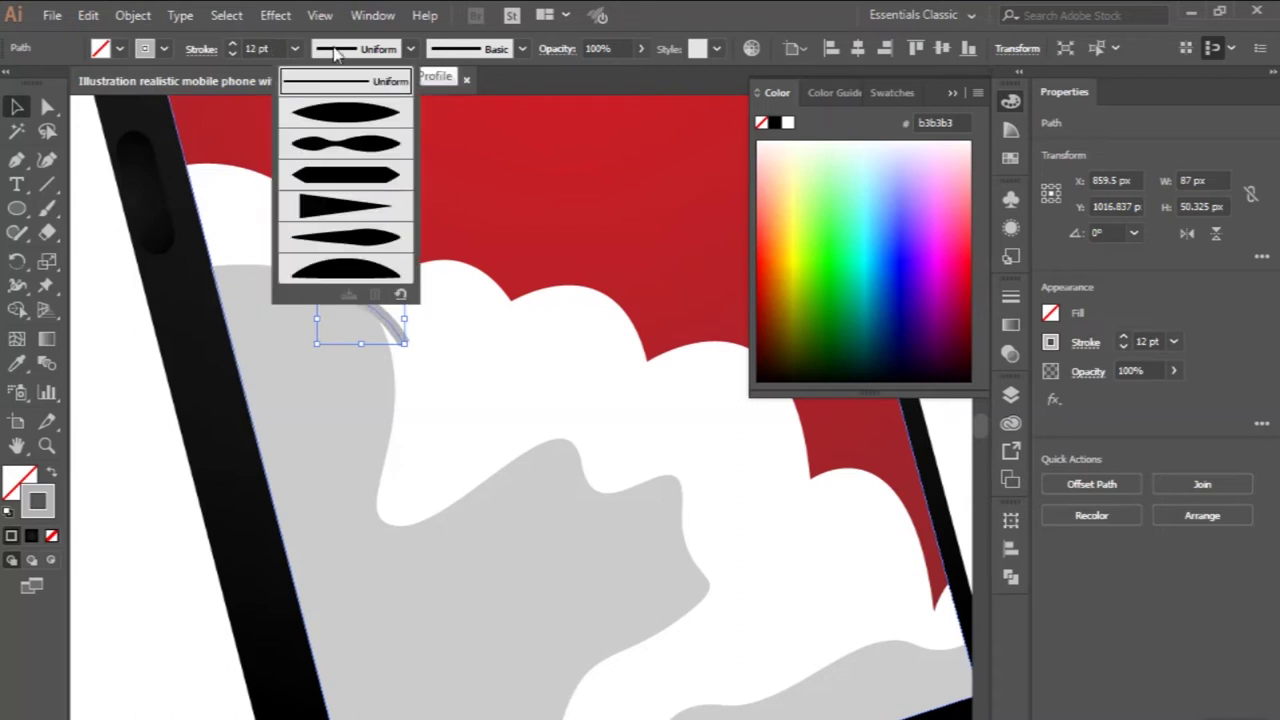
pyautogui.click(343, 116)
pyautogui.scroll(-1, 337, 280)
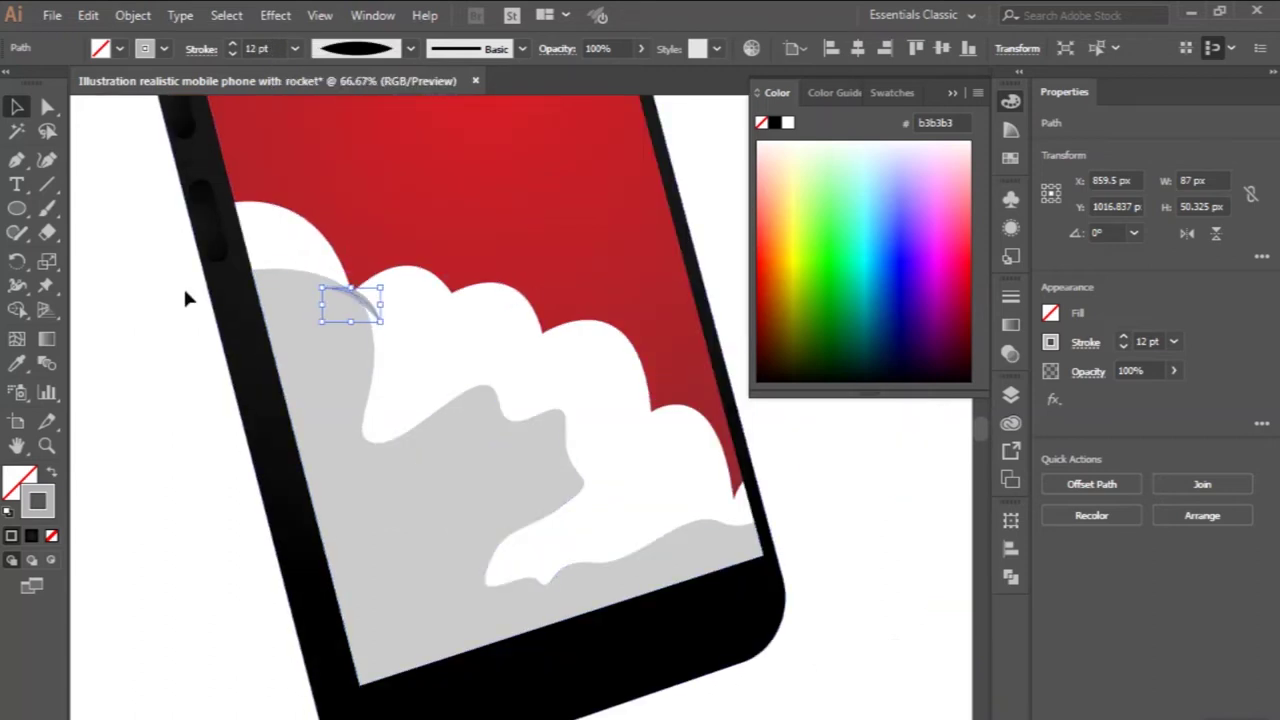
pyautogui.click(185, 293)
pyautogui.scroll(2, 185, 293)
pyautogui.press('b')
pyautogui.moveTo(360, 375); pyautogui.dragTo(379, 393)
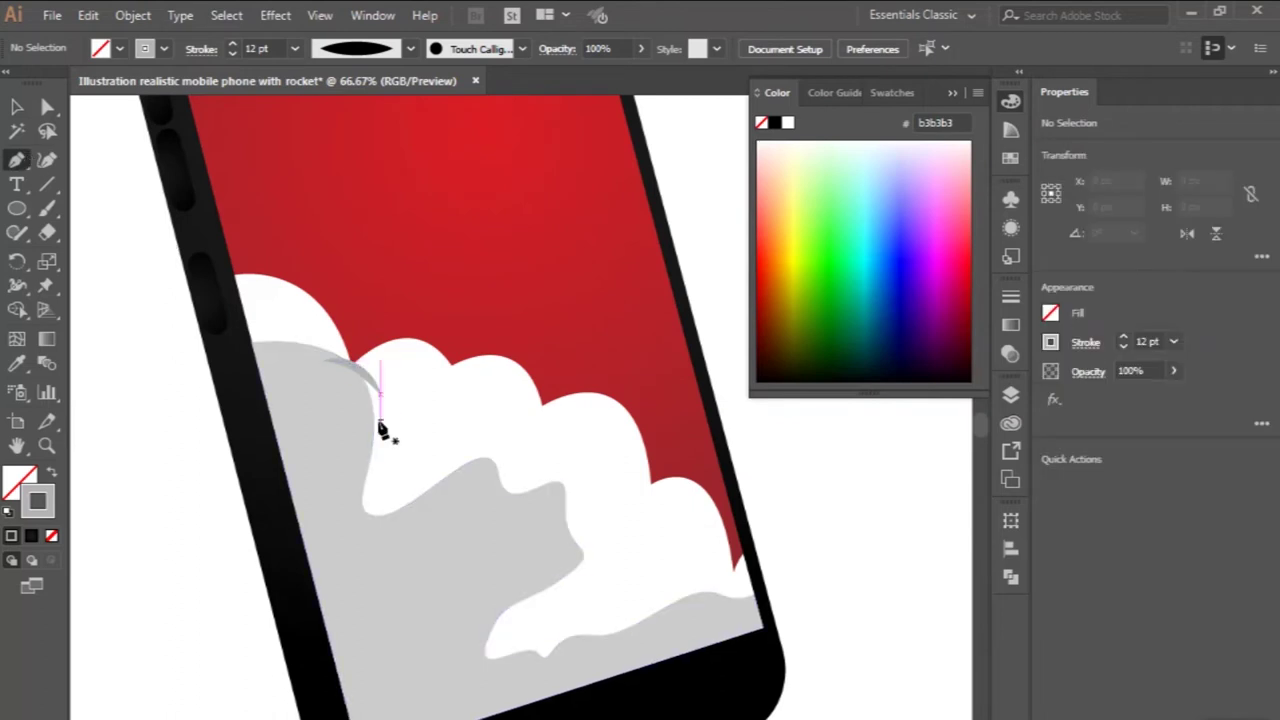
# - Pen-draw a curve across the lower grey cloud and eyedrop the grey 12 pt stroke onto it
pyautogui.click(322, 510)
pyautogui.moveTo(400, 570); pyautogui.dragTo(432, 663)
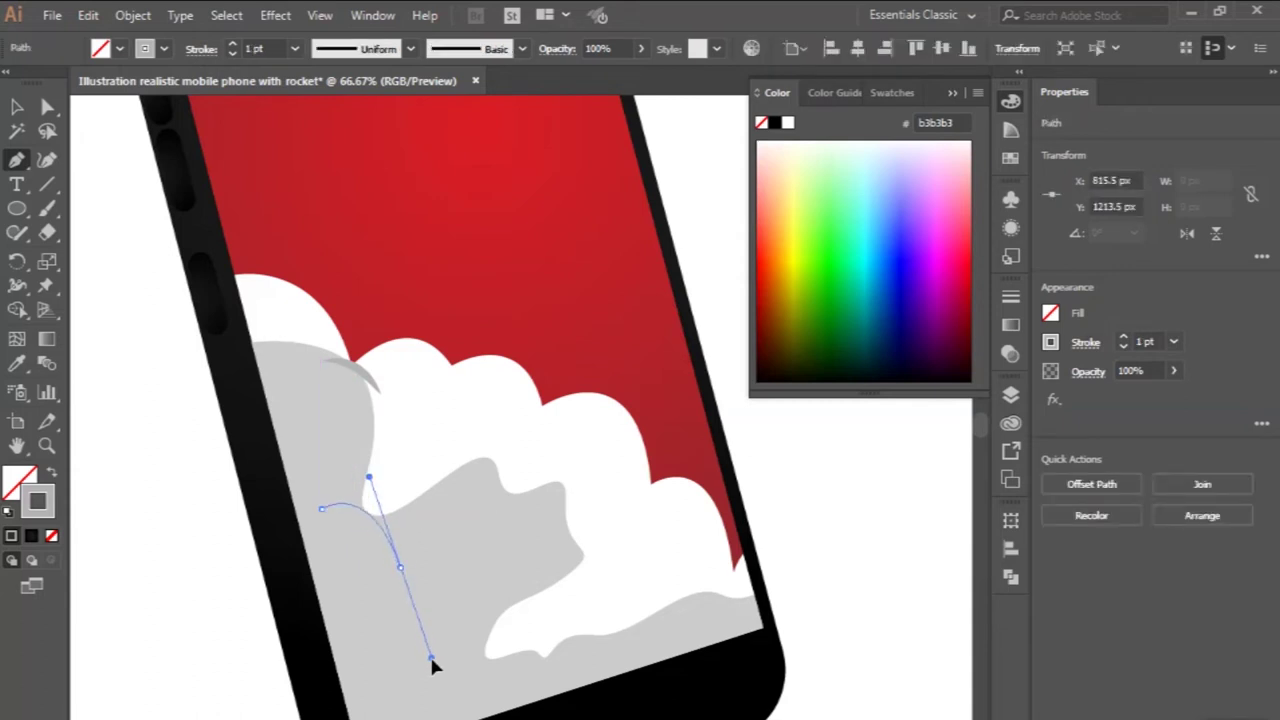
pyautogui.click(18, 365)
pyautogui.click(371, 383)
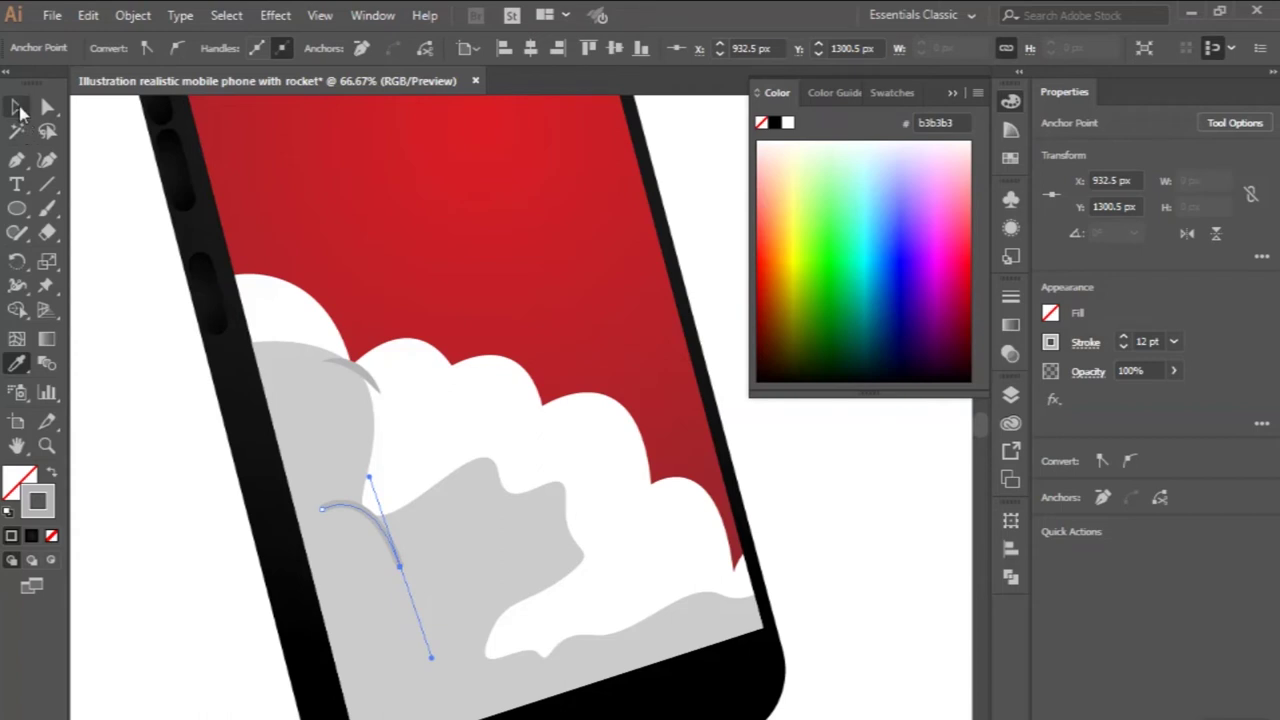
# - Taper the new curve with Width Profile 1 and deselect it
pyautogui.click(18, 106)
pyautogui.click(378, 529)
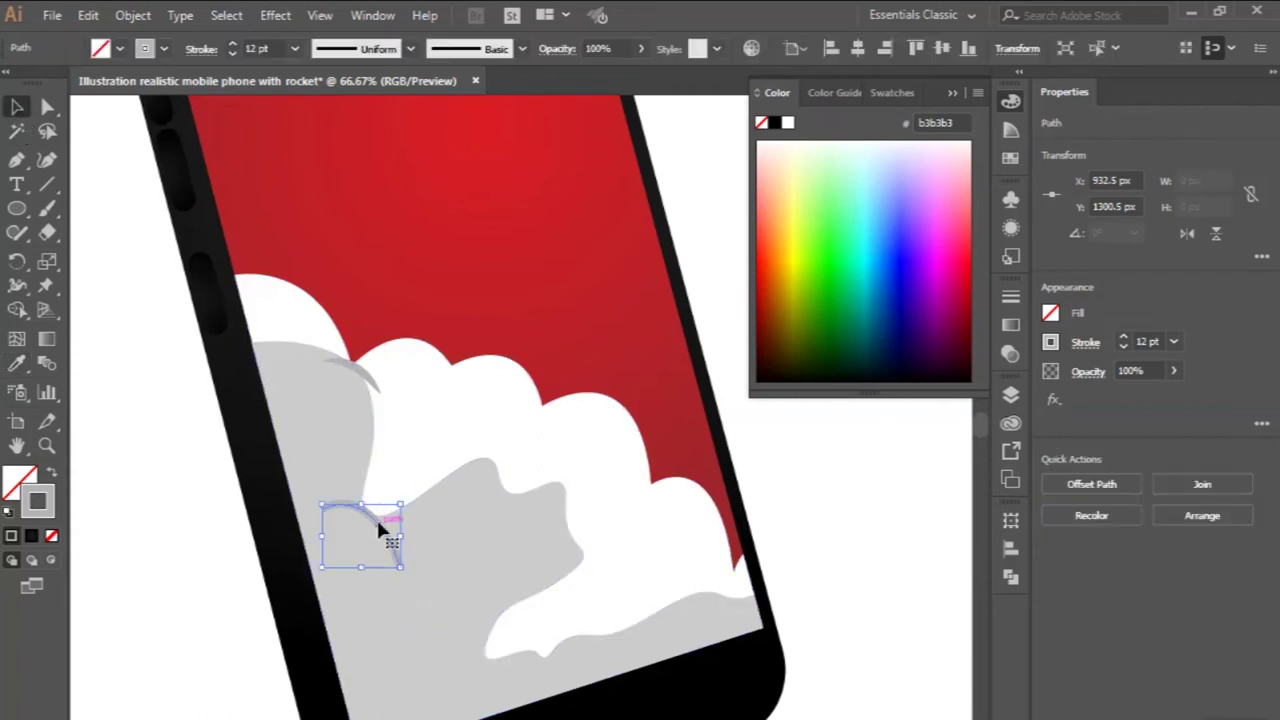
pyautogui.click(350, 57)
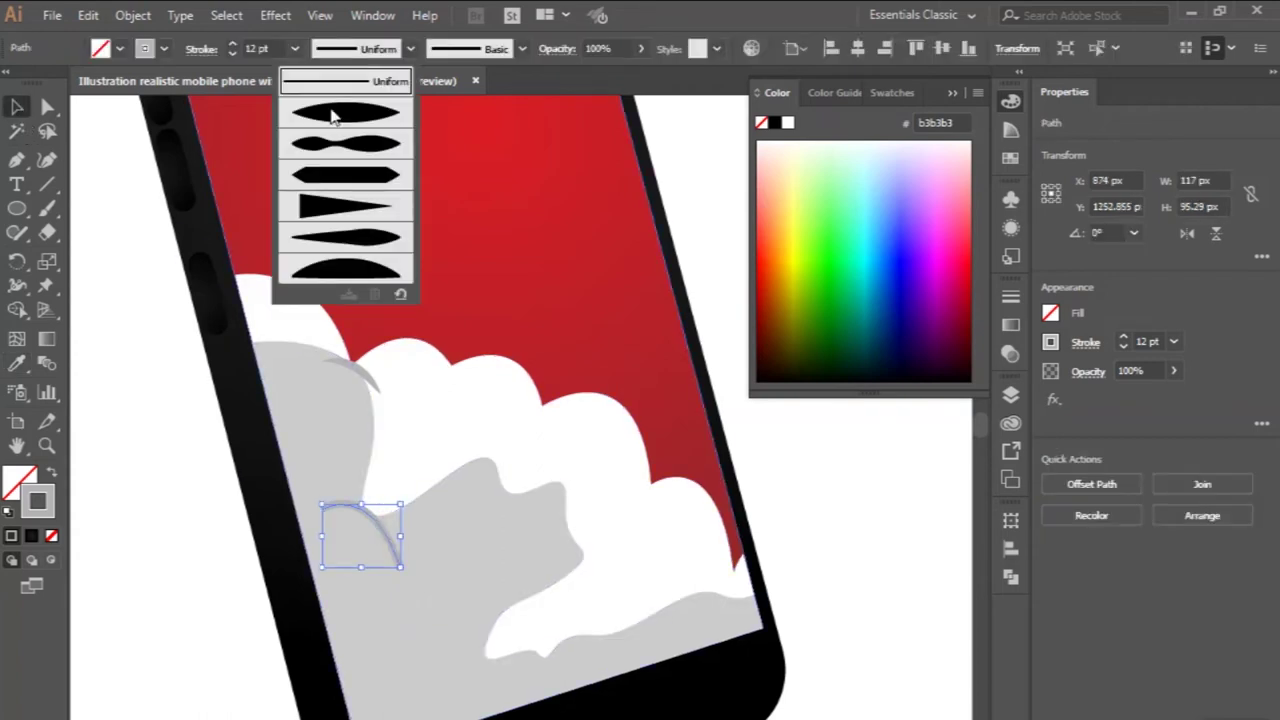
pyautogui.click(336, 117)
pyautogui.click(138, 420)
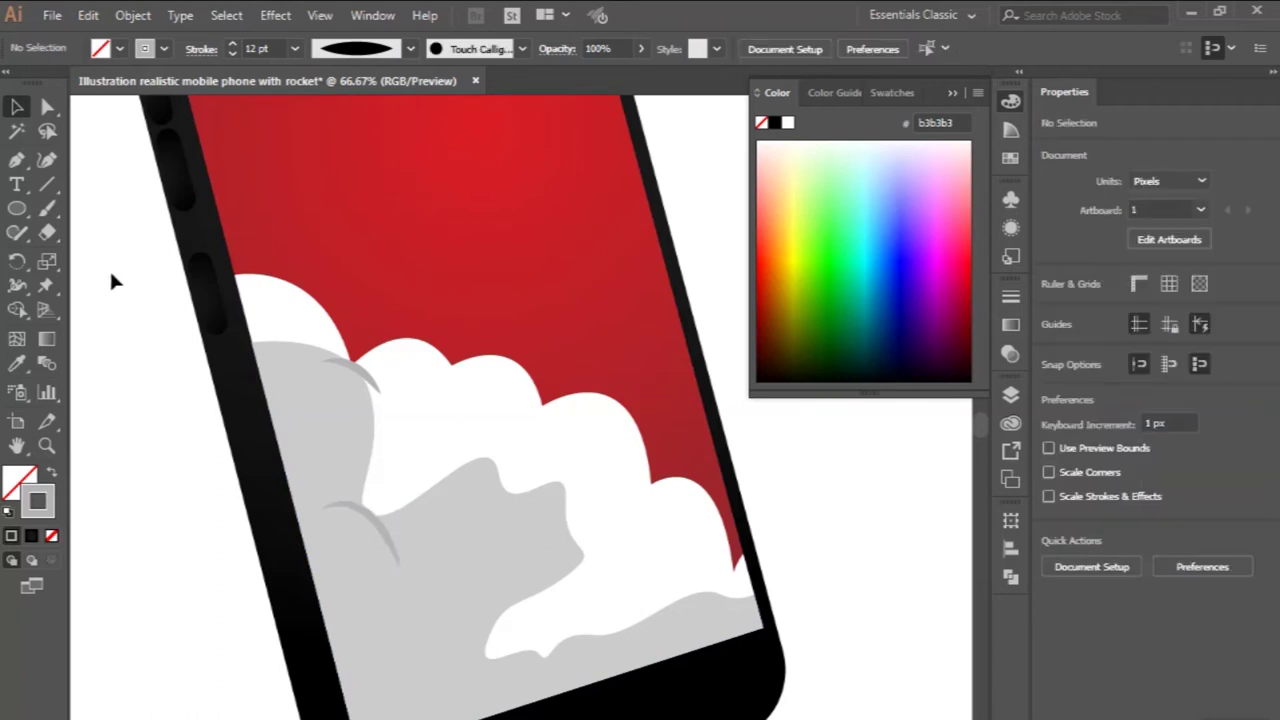
pyautogui.click(18, 162)
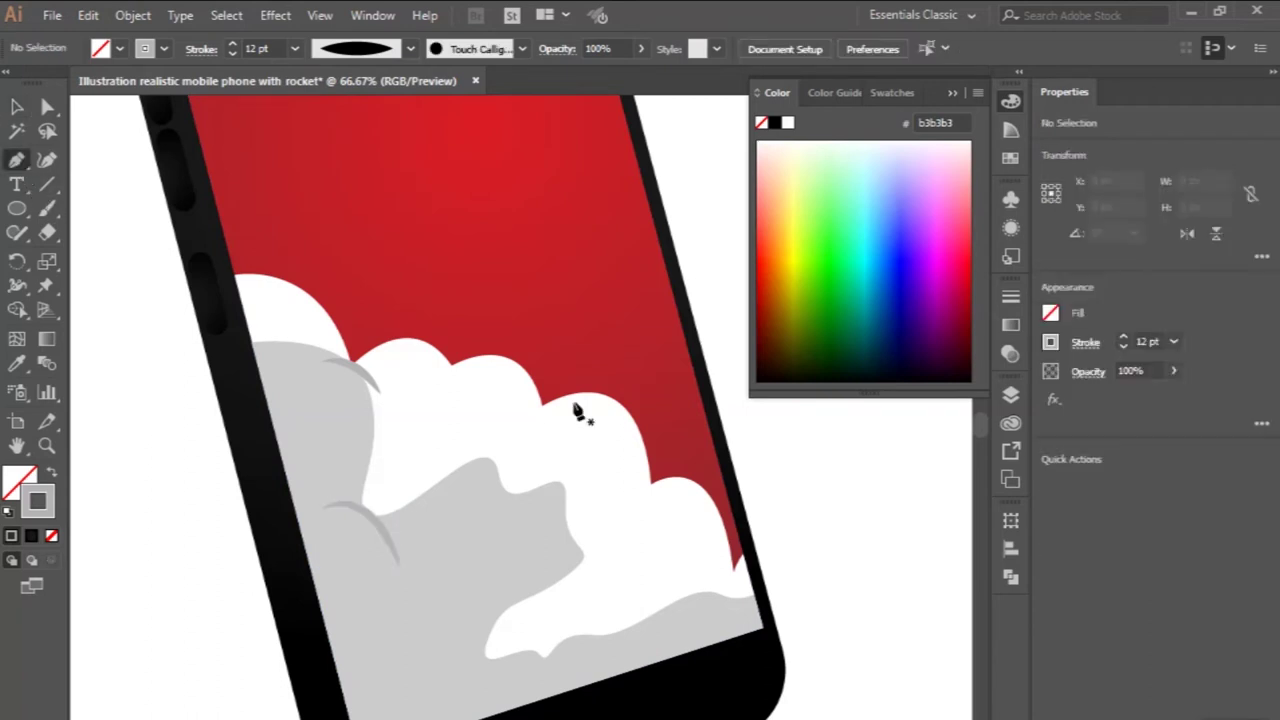
pyautogui.scroll(1, 580, 414)
pyautogui.scroll(1, 674, 434)
pyautogui.scroll(-3, 656, 566)
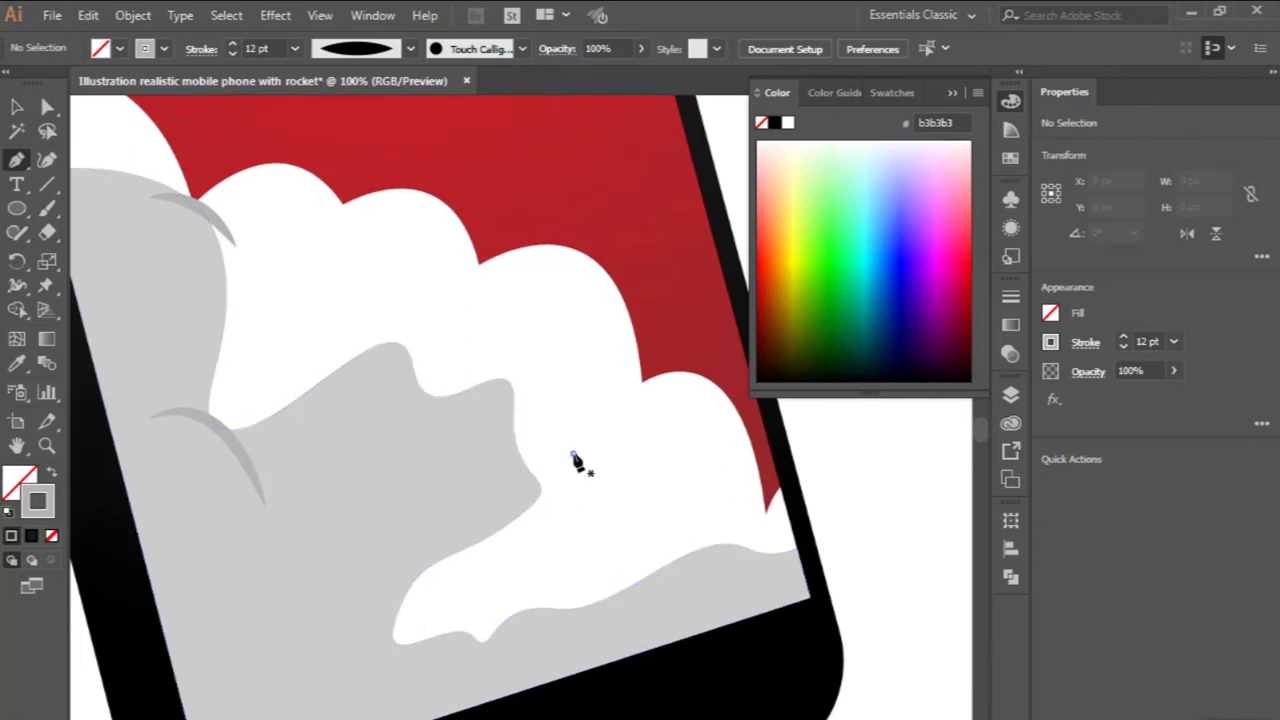
# - Add a grey 12 pt swoosh on the lower white cloud, tapered with Width Profile 1
pyautogui.click(573, 457)
pyautogui.moveTo(545, 537); pyautogui.dragTo(565, 607)
pyautogui.click(17, 362)
pyautogui.click(200, 408)
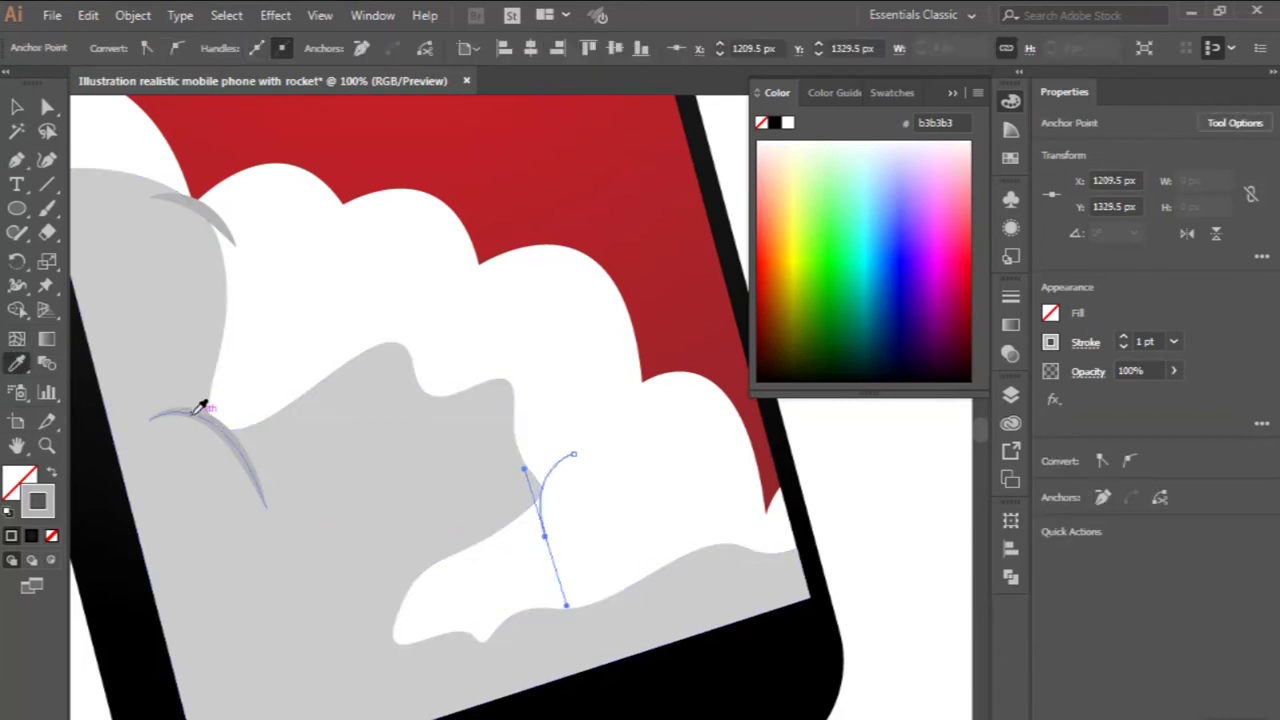
pyautogui.press('v')
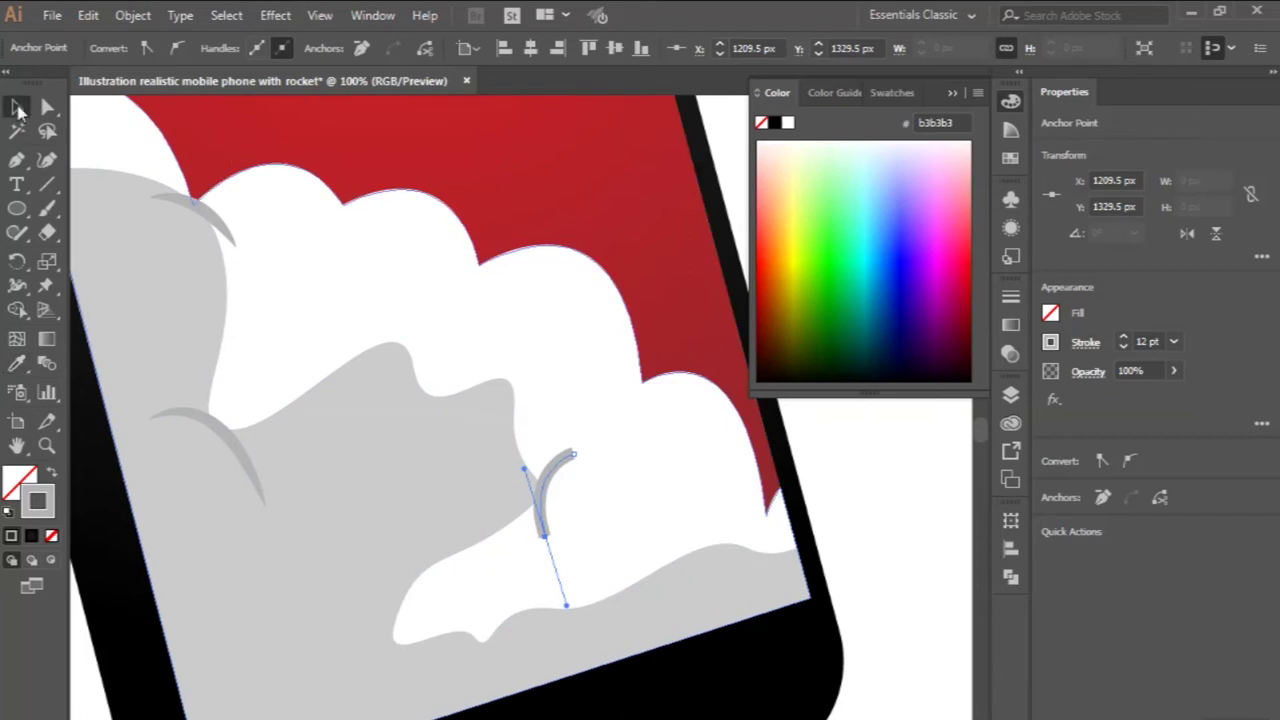
pyautogui.click(549, 468)
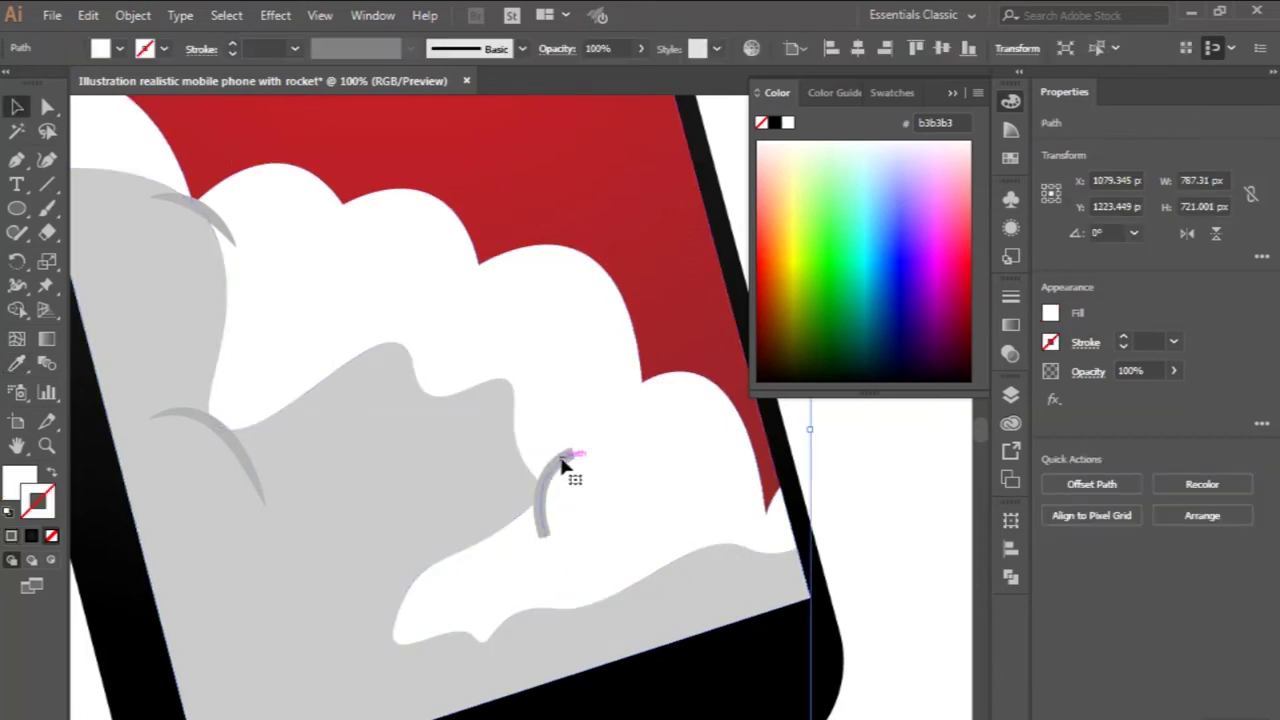
pyautogui.click(566, 470)
pyautogui.click(350, 50)
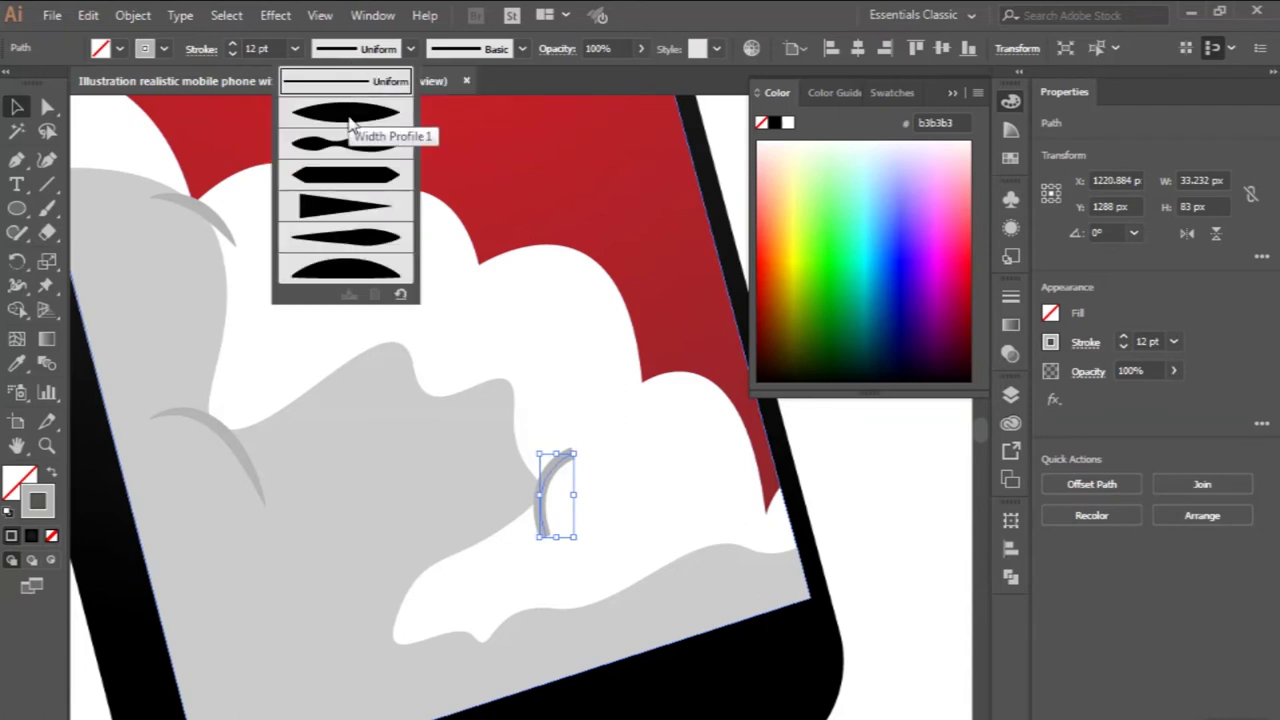
pyautogui.click(345, 118)
# - Pen-draw an arc over the upper white cloud, sample the grey style and swap fill and stroke
pyautogui.click(16, 160)
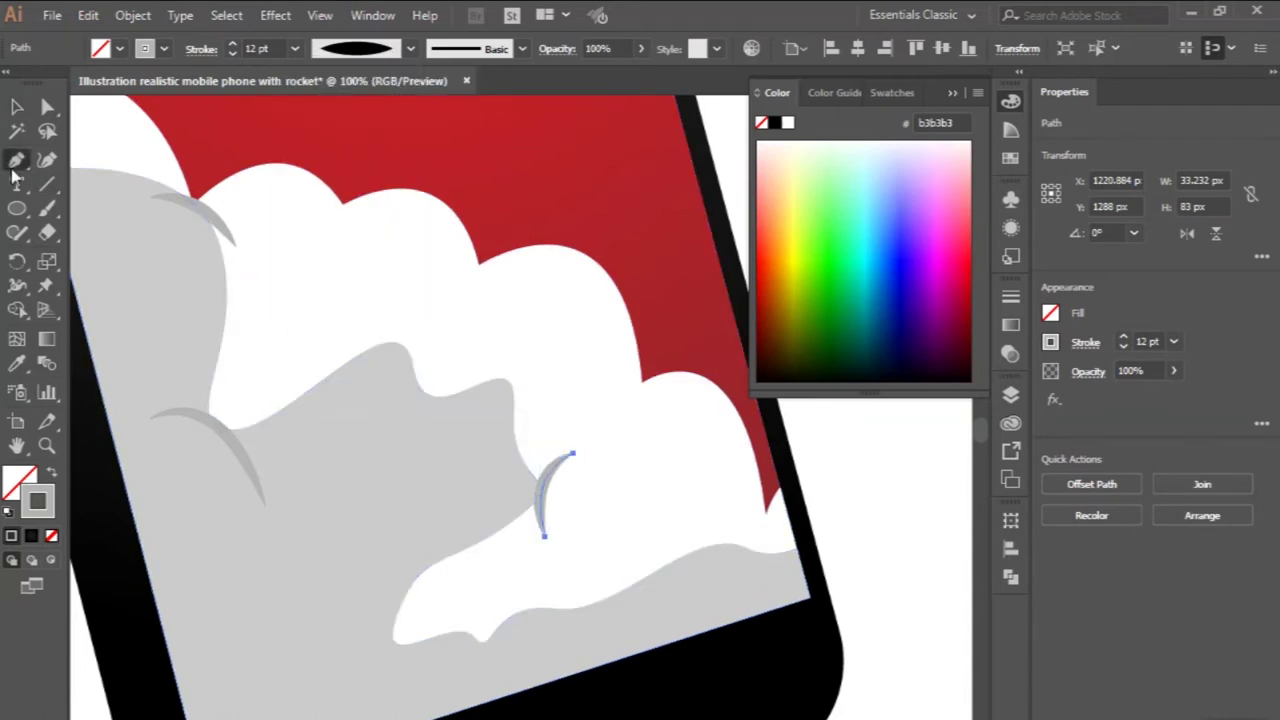
pyautogui.click(414, 276)
pyautogui.moveTo(490, 288); pyautogui.dragTo(516, 352)
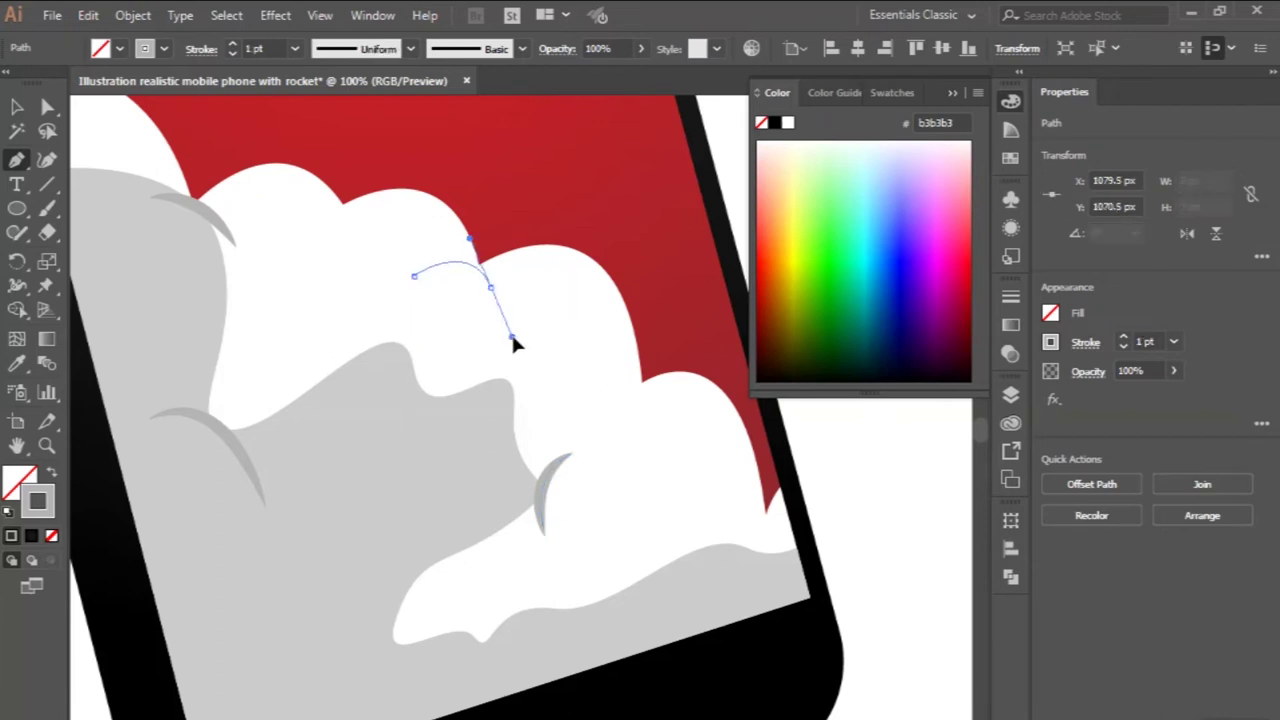
pyautogui.moveTo(490, 288)
pyautogui.mouseDown()
pyautogui.moveTo(518, 302)
pyautogui.moveTo(487, 291)
pyautogui.mouseUp()
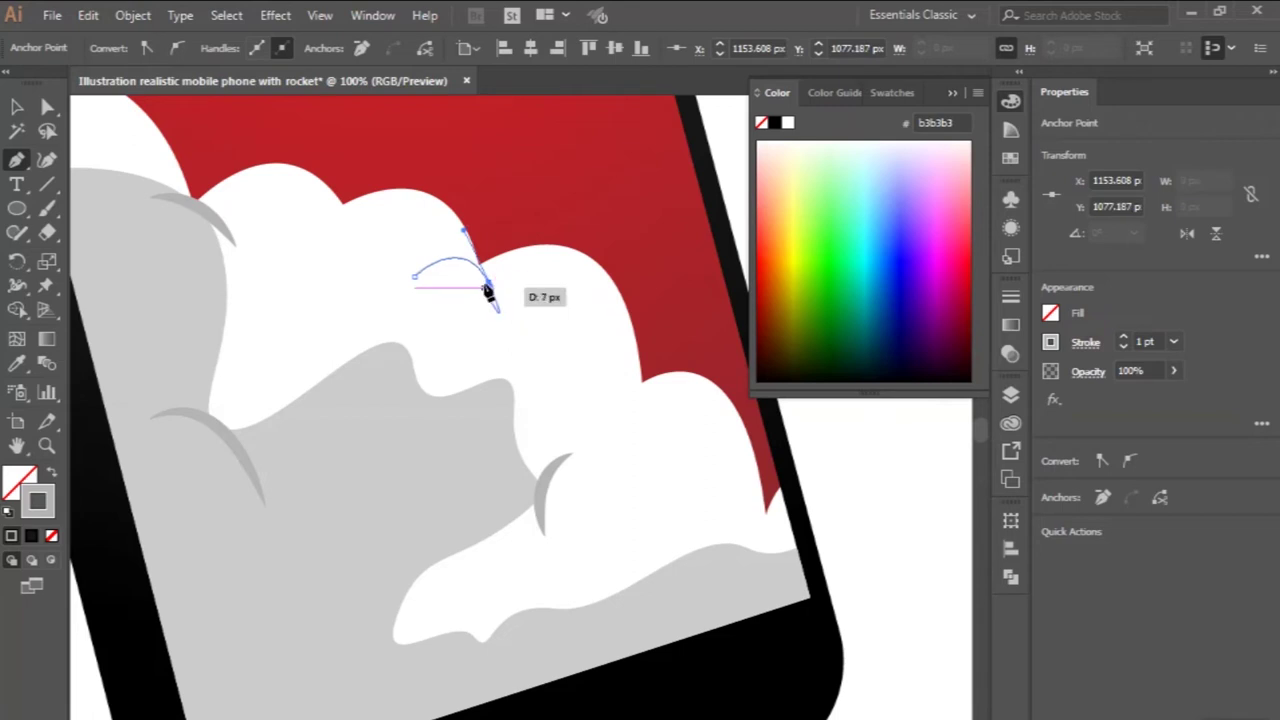
pyautogui.press('v')
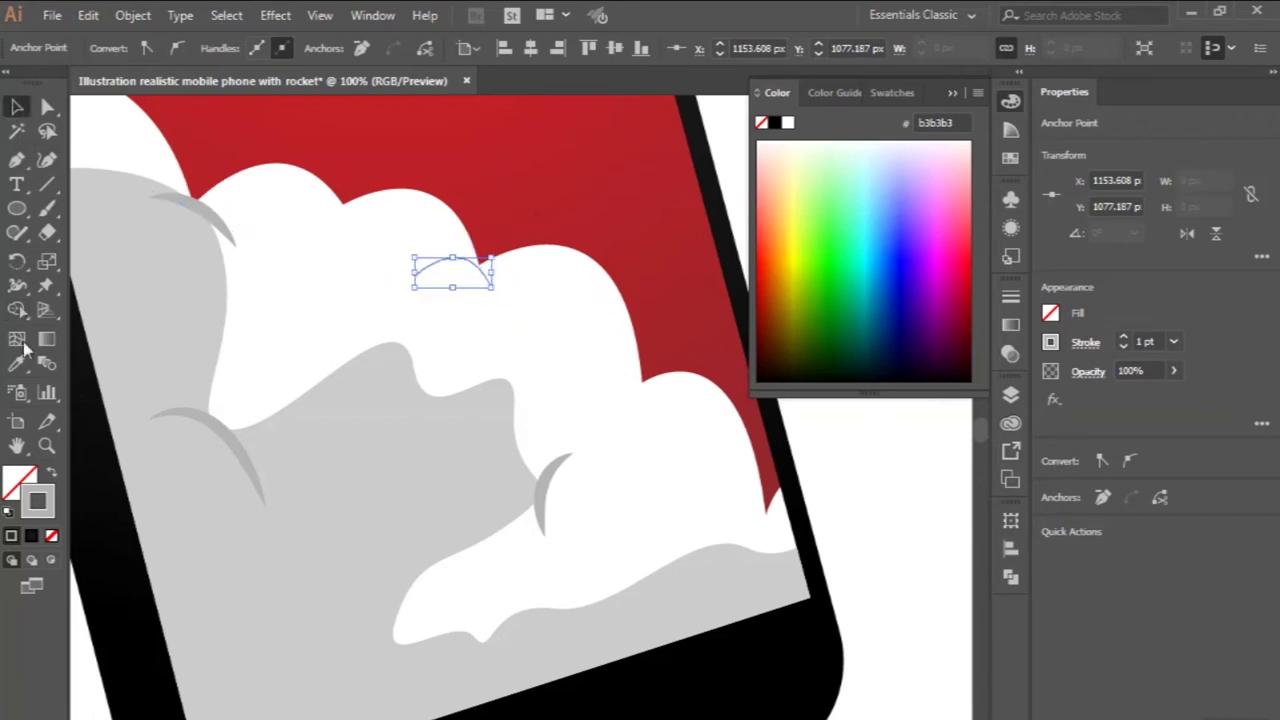
pyautogui.click(17, 363)
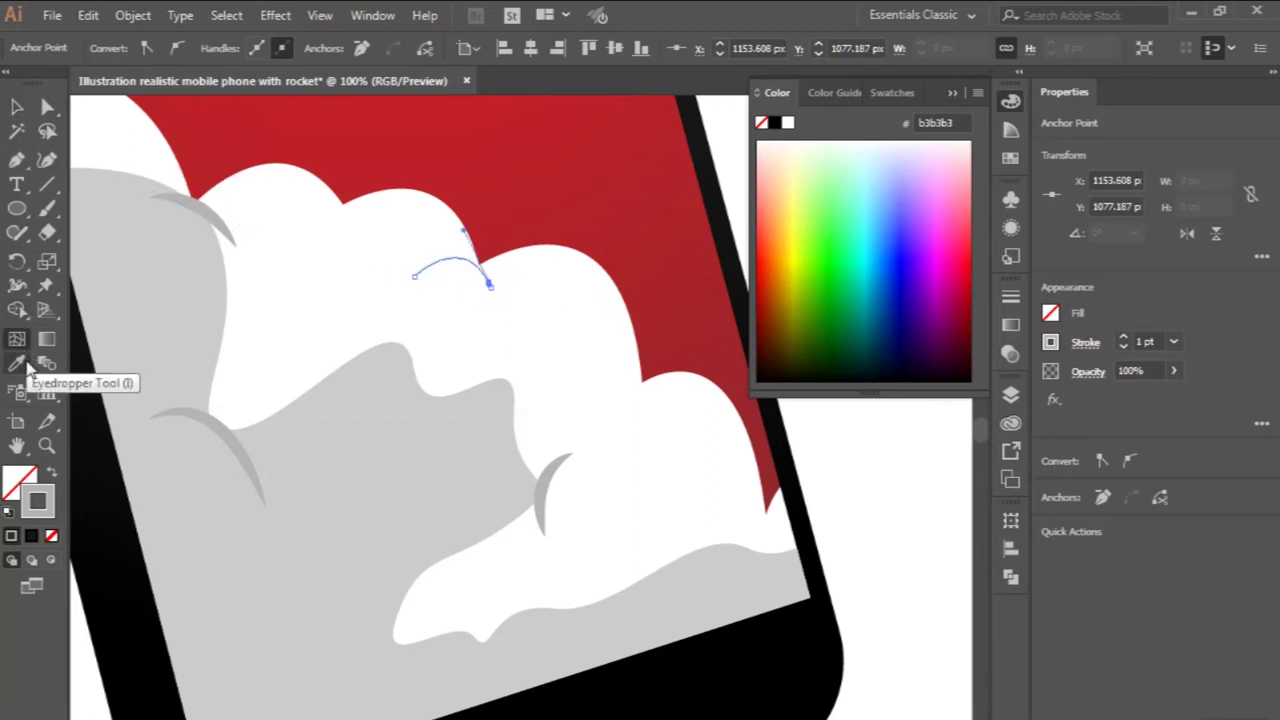
pyautogui.click(187, 412)
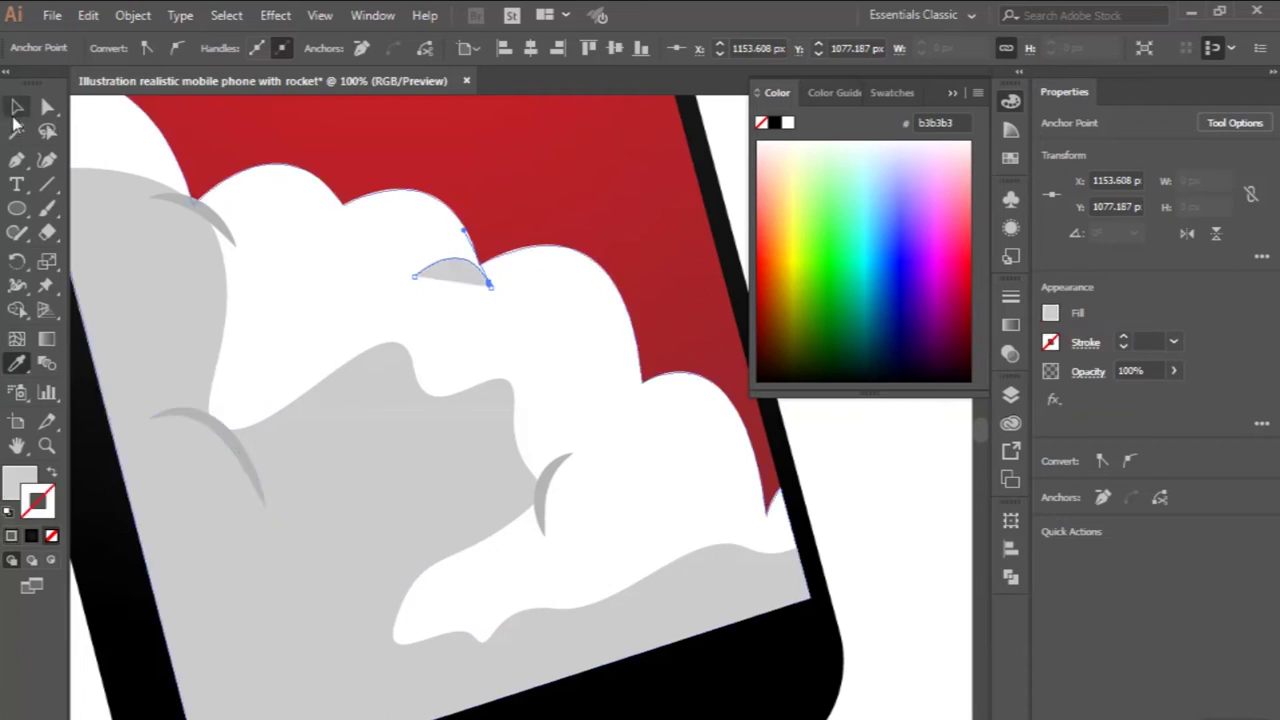
pyautogui.click(16, 113)
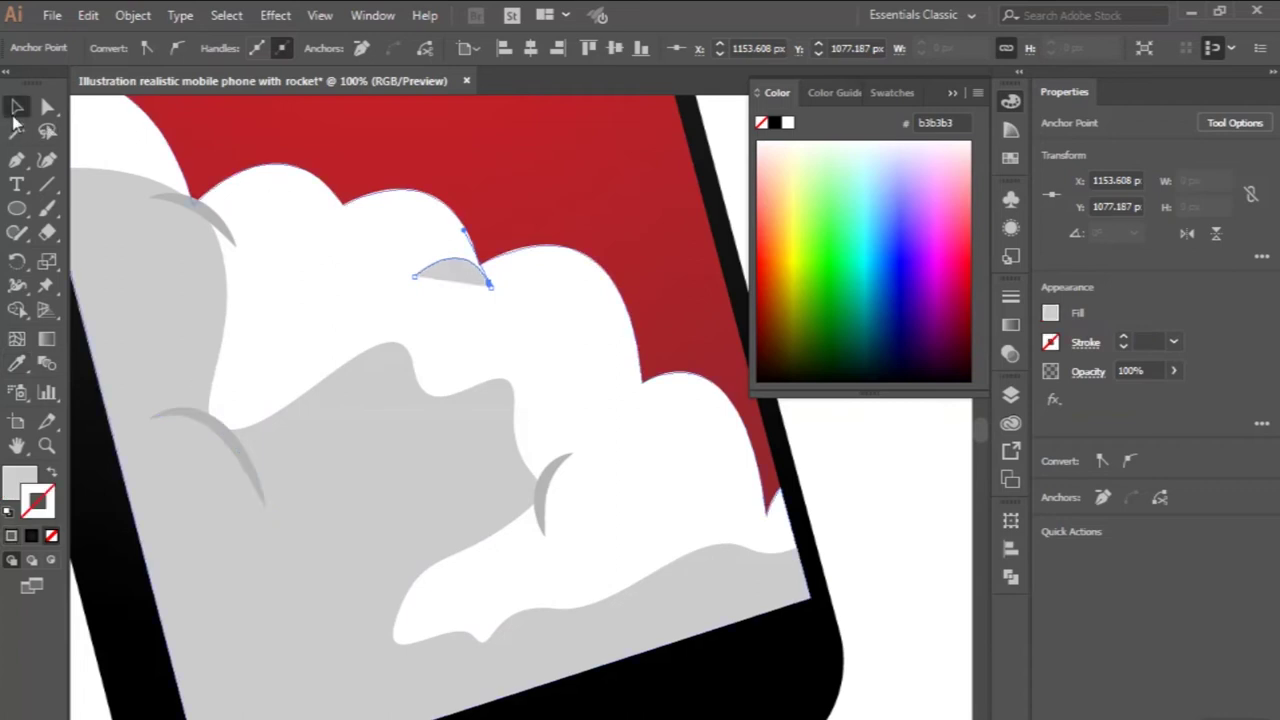
pyautogui.click(52, 472)
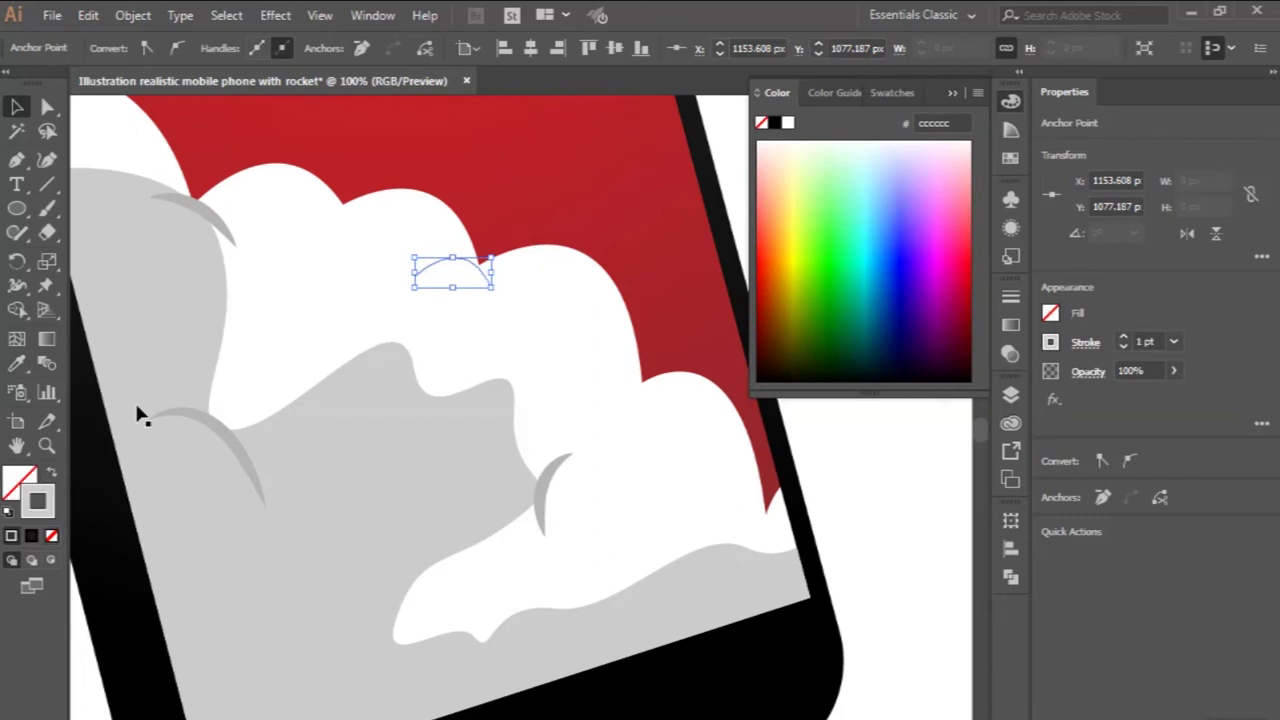
# - Give the arc the thick grey swoosh stroke and taper it with Width Profile 1
pyautogui.click(423, 264)
pyautogui.click(17, 363)
pyautogui.click(224, 214)
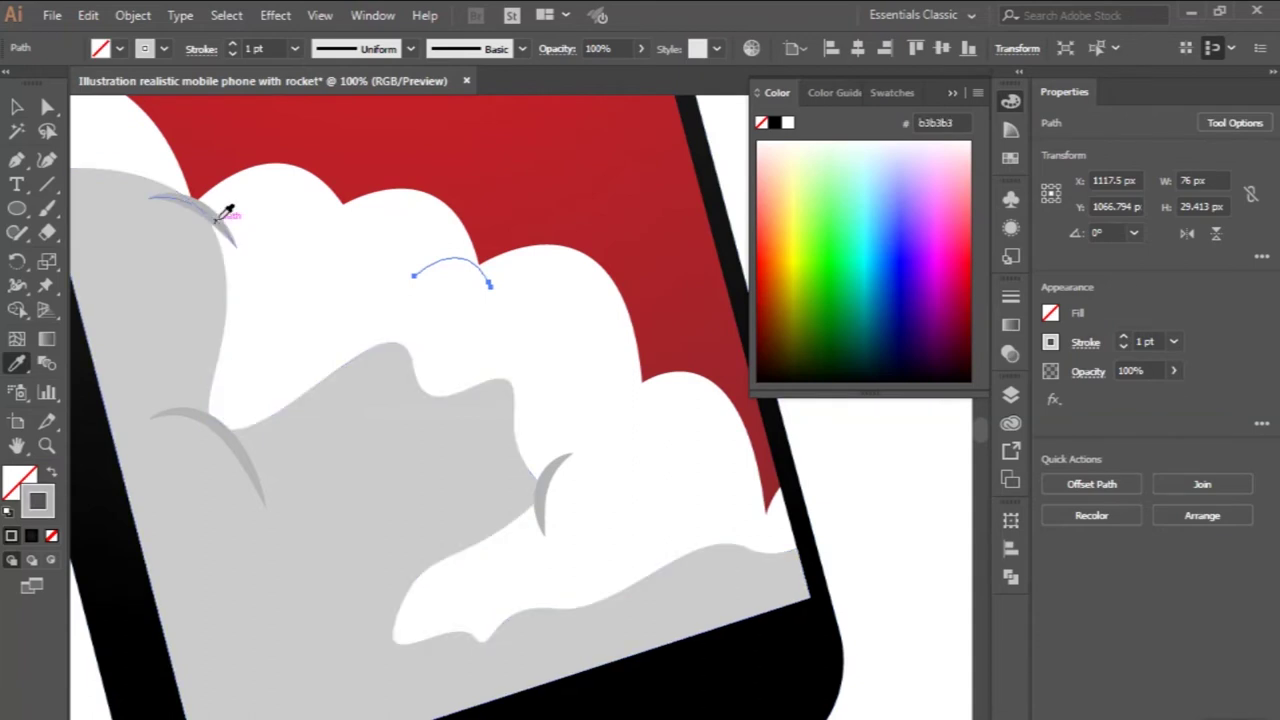
pyautogui.click(355, 48)
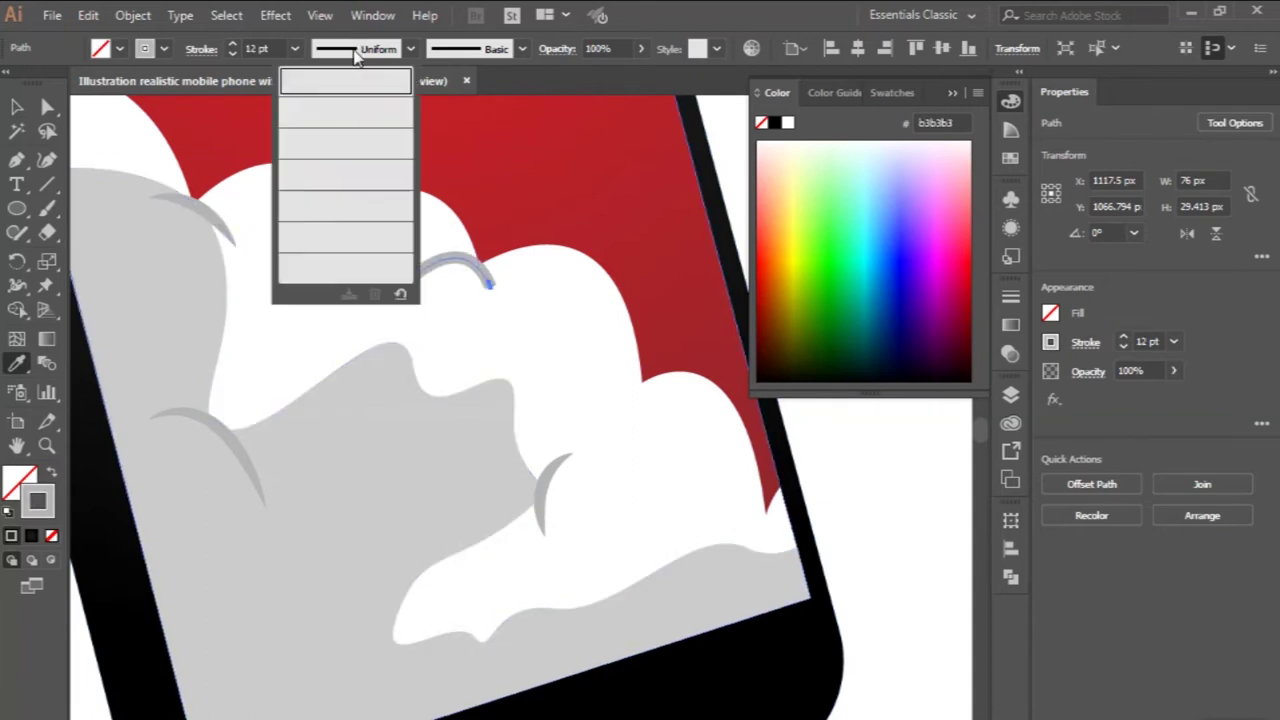
pyautogui.click(345, 110)
pyautogui.scroll(-1, 346, 241)
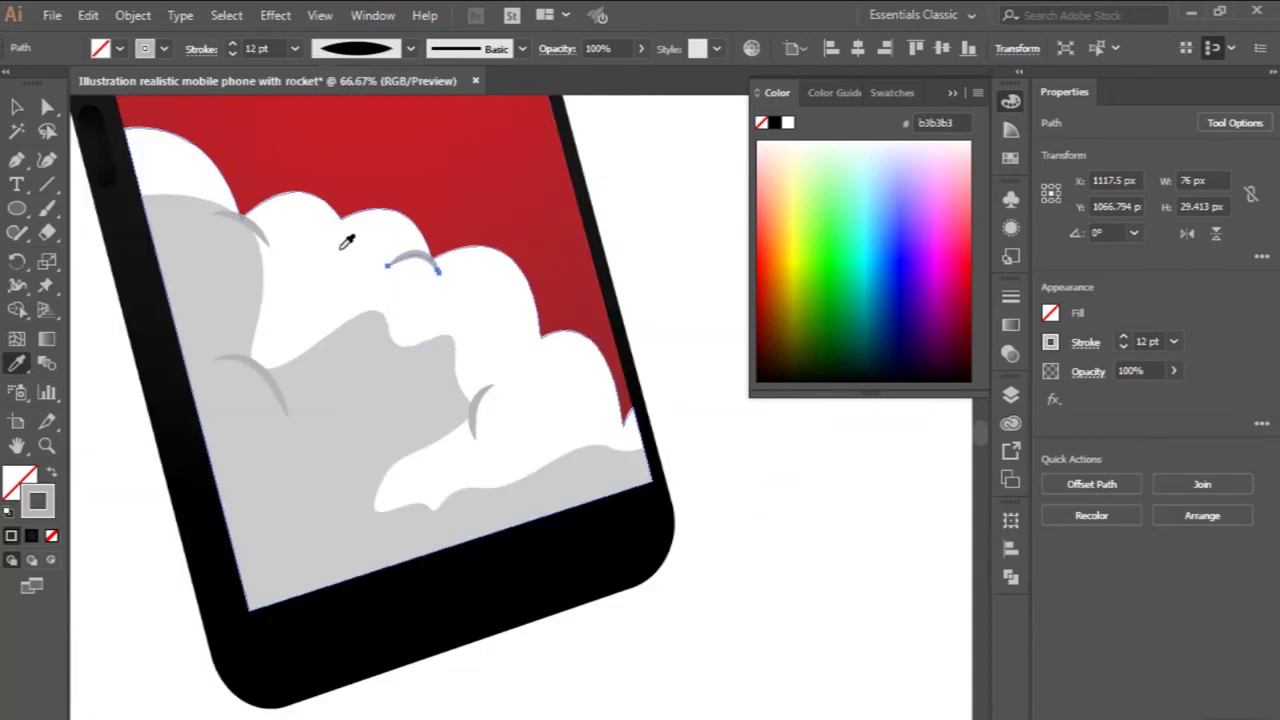
# - Pen-draw a curve over the rightmost white cloud bump
pyautogui.click(16, 163)
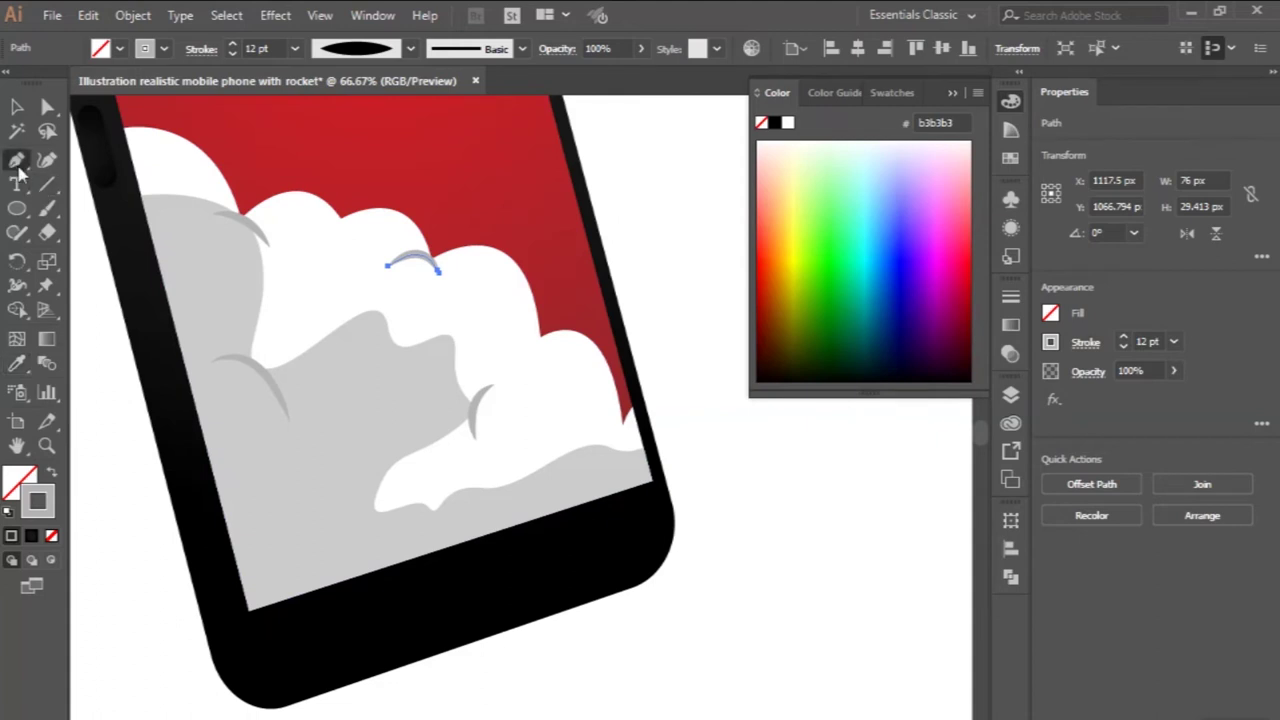
pyautogui.scroll(-1, 366, 294)
pyautogui.hscroll(3, 366, 294)
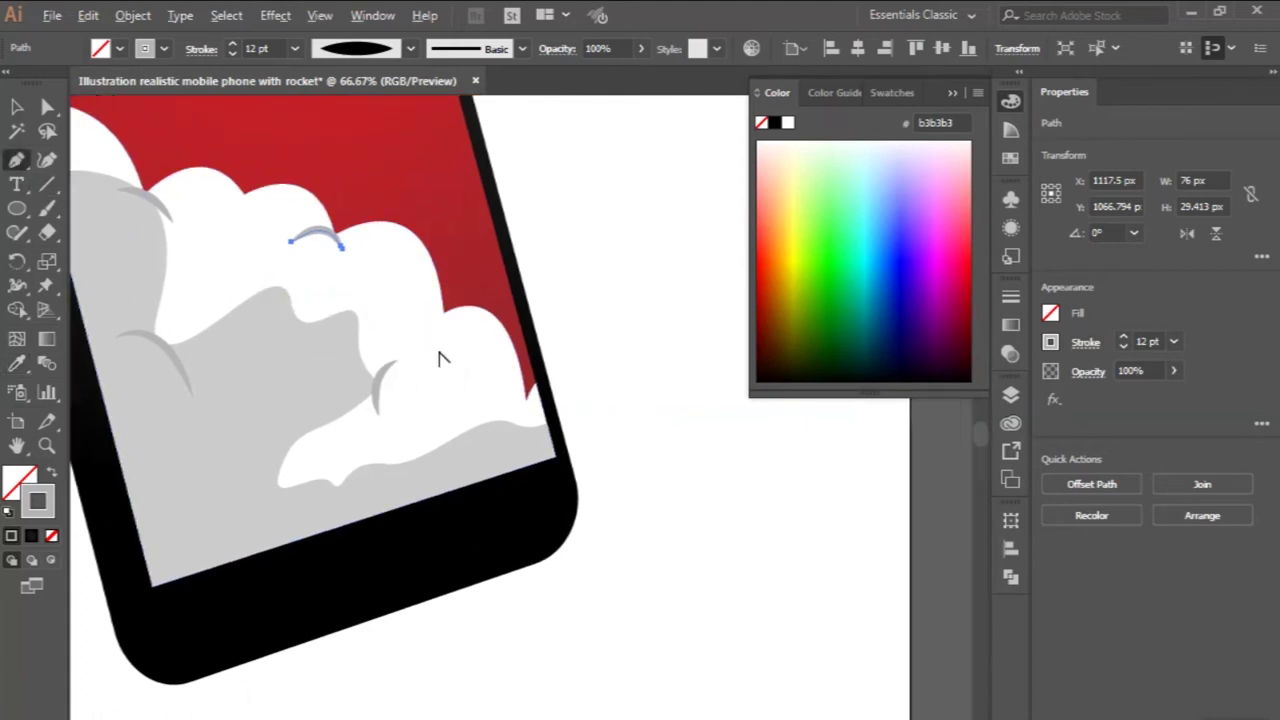
pyautogui.scroll(1, 442, 357)
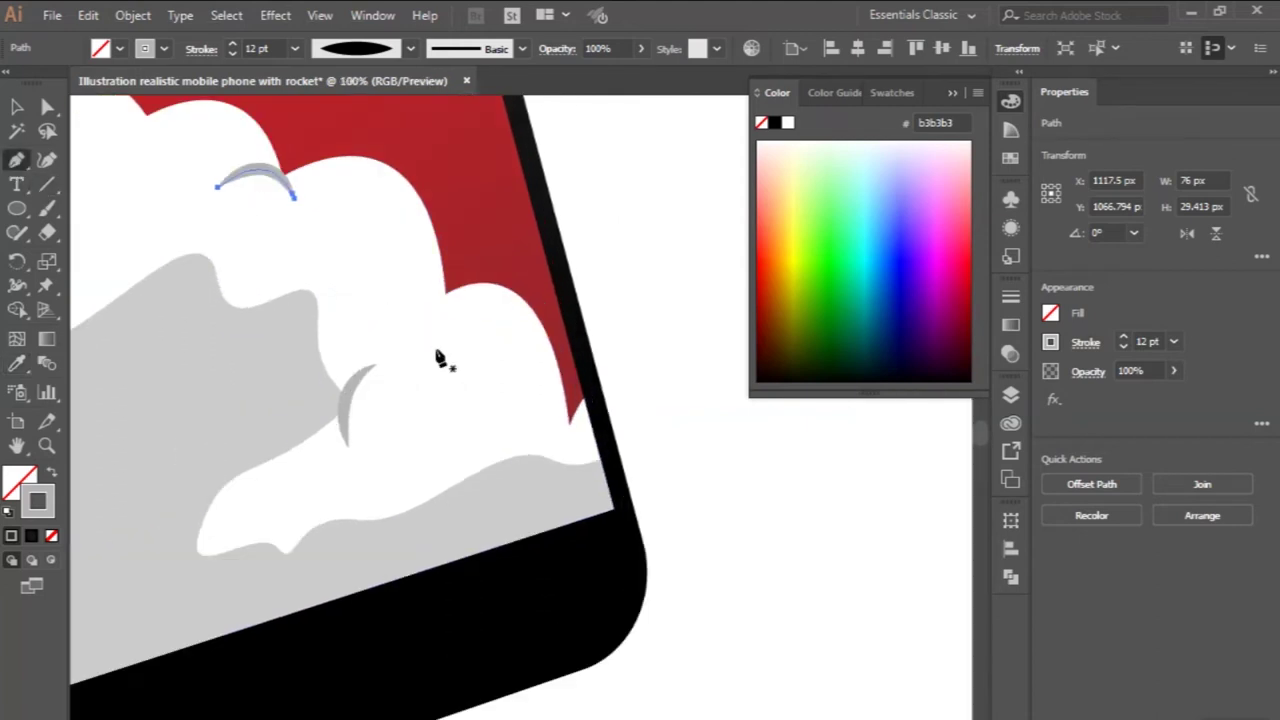
pyautogui.click(421, 290)
pyautogui.moveTo(480, 354); pyautogui.dragTo(491, 426)
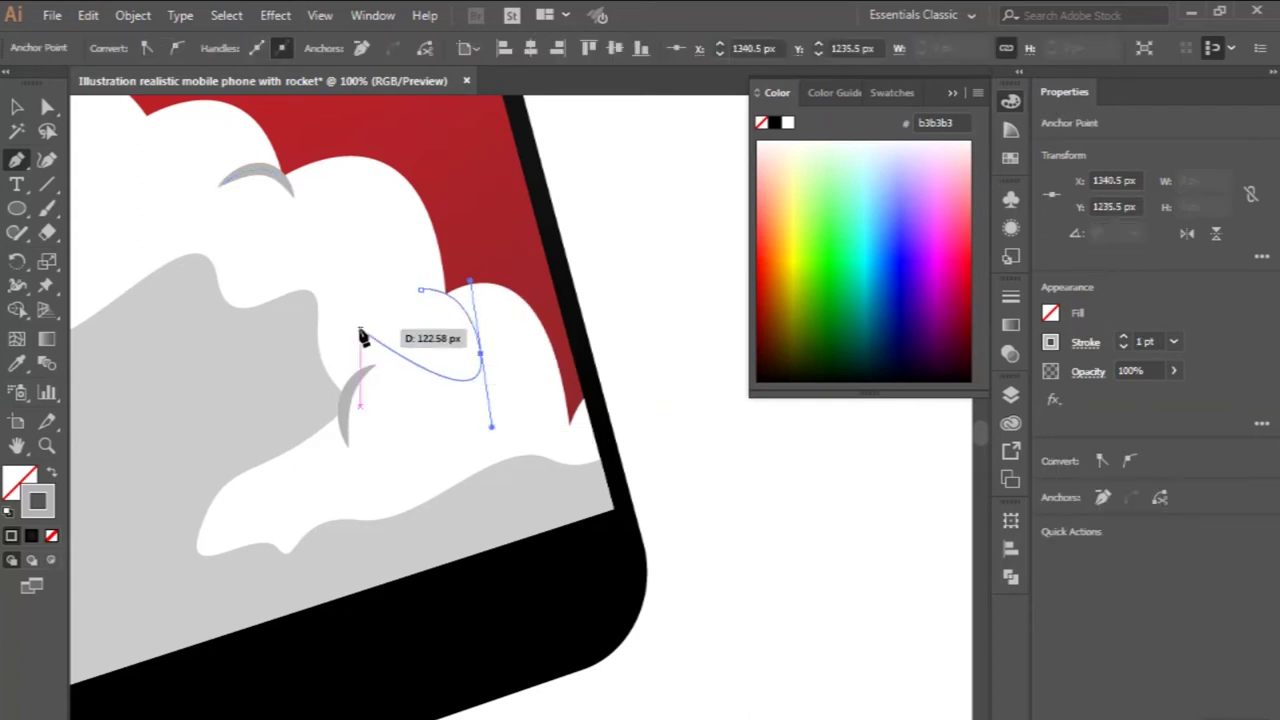
pyautogui.click(481, 354)
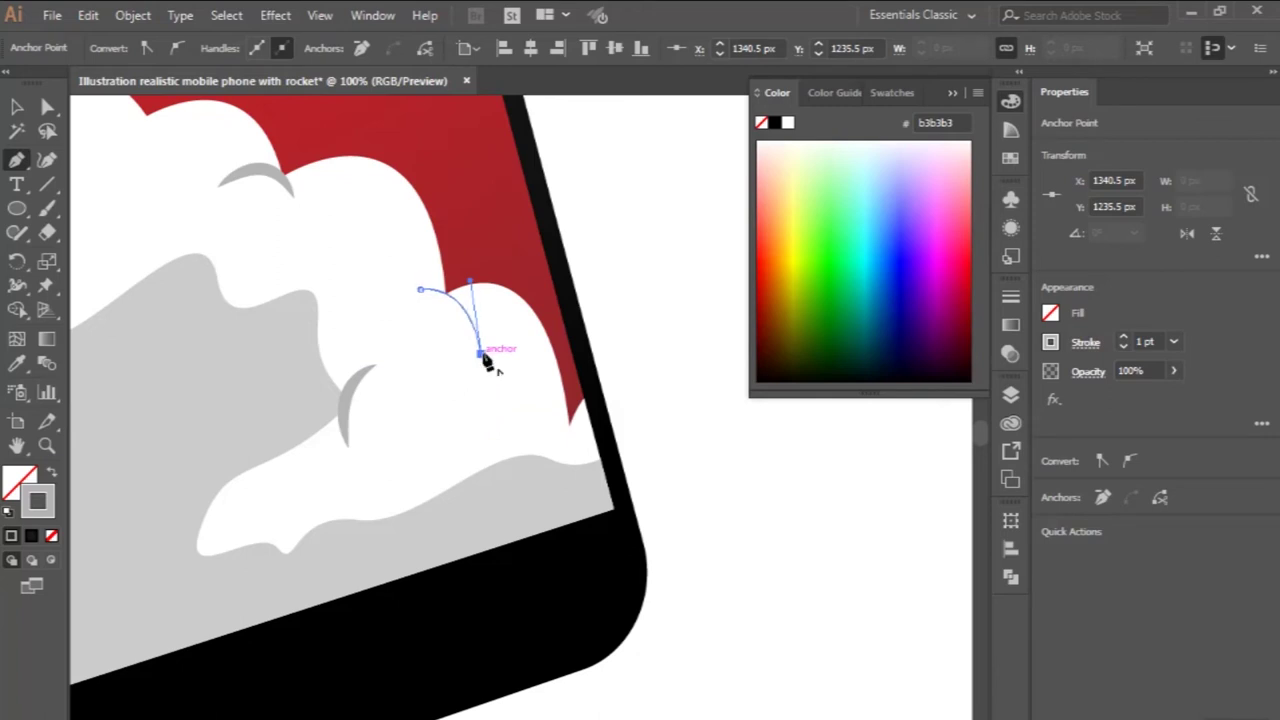
pyautogui.click(17, 107)
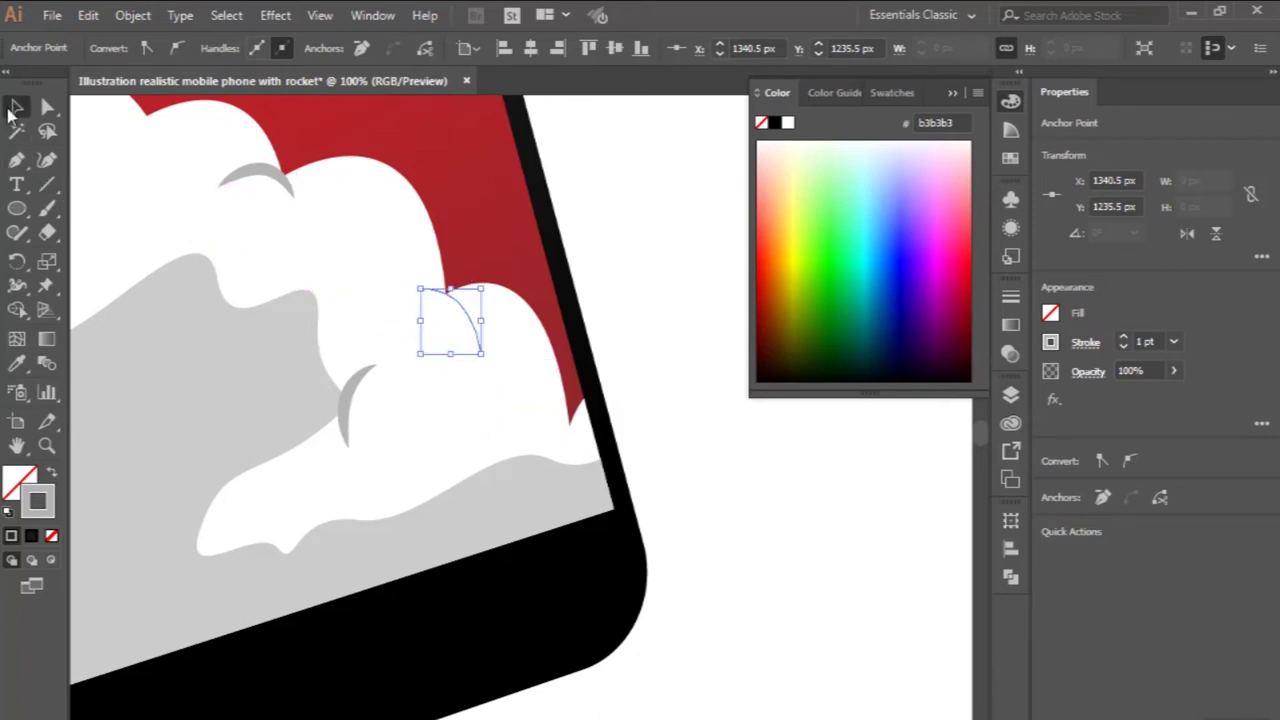
# - Eyedrop the grey 12 pt stroke onto the arc and taper it with the elliptical width profile
pyautogui.click(17, 363)
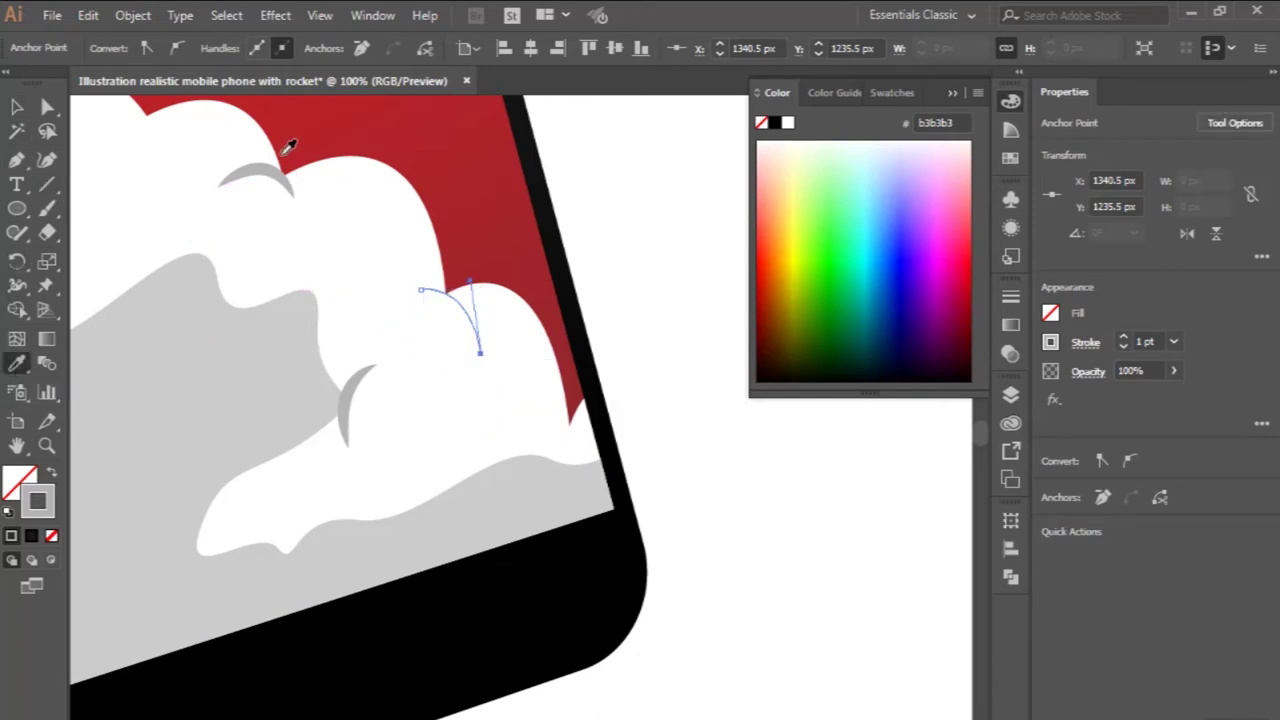
pyautogui.click(273, 163)
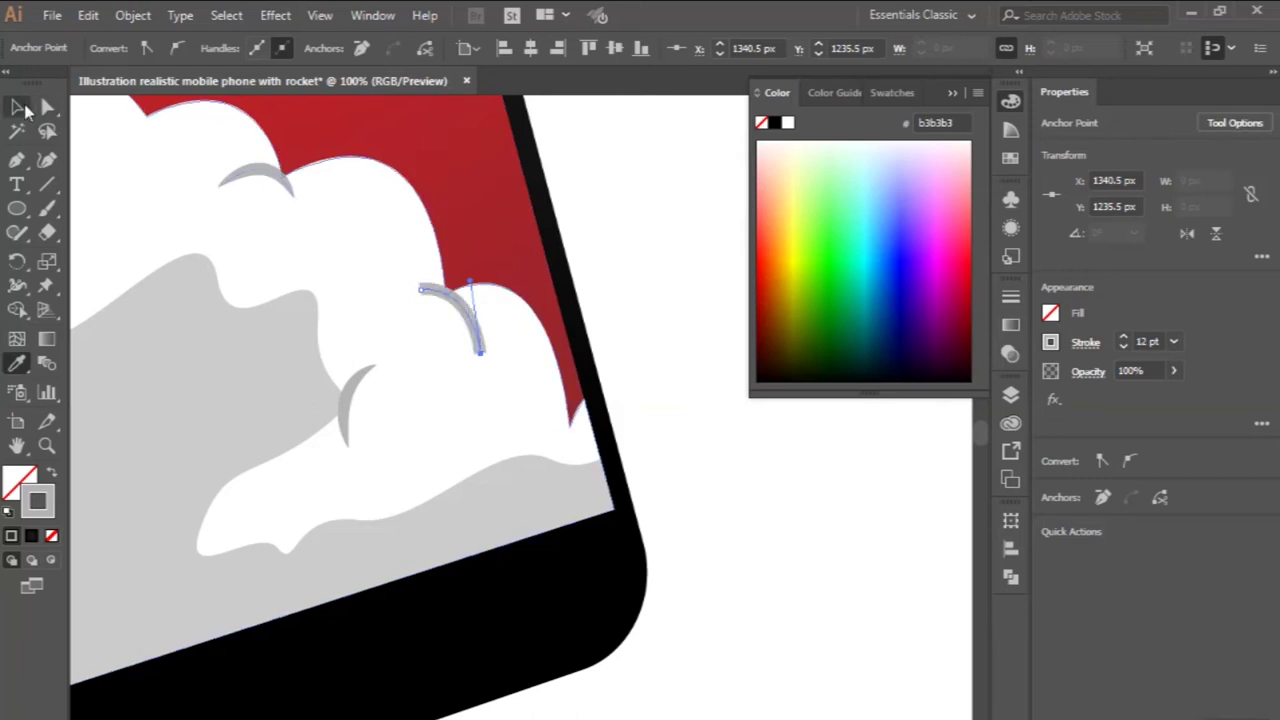
pyautogui.click(20, 107)
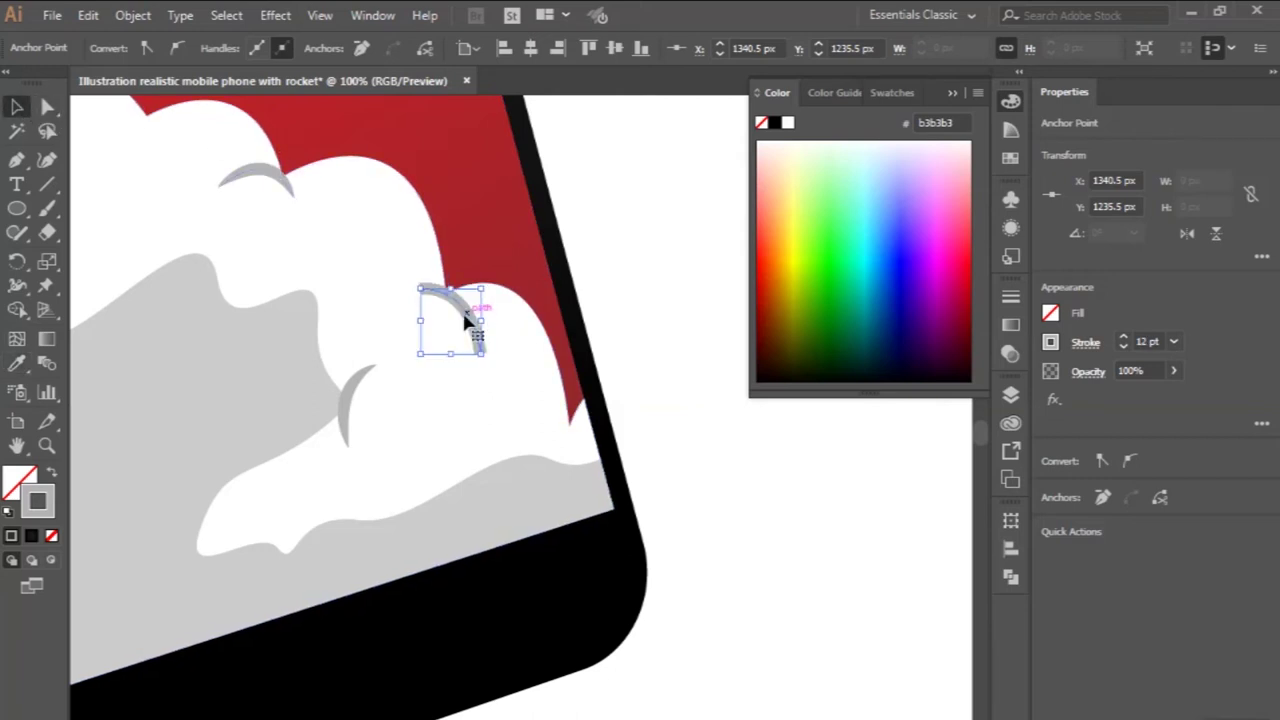
pyautogui.click(465, 318)
pyautogui.click(345, 52)
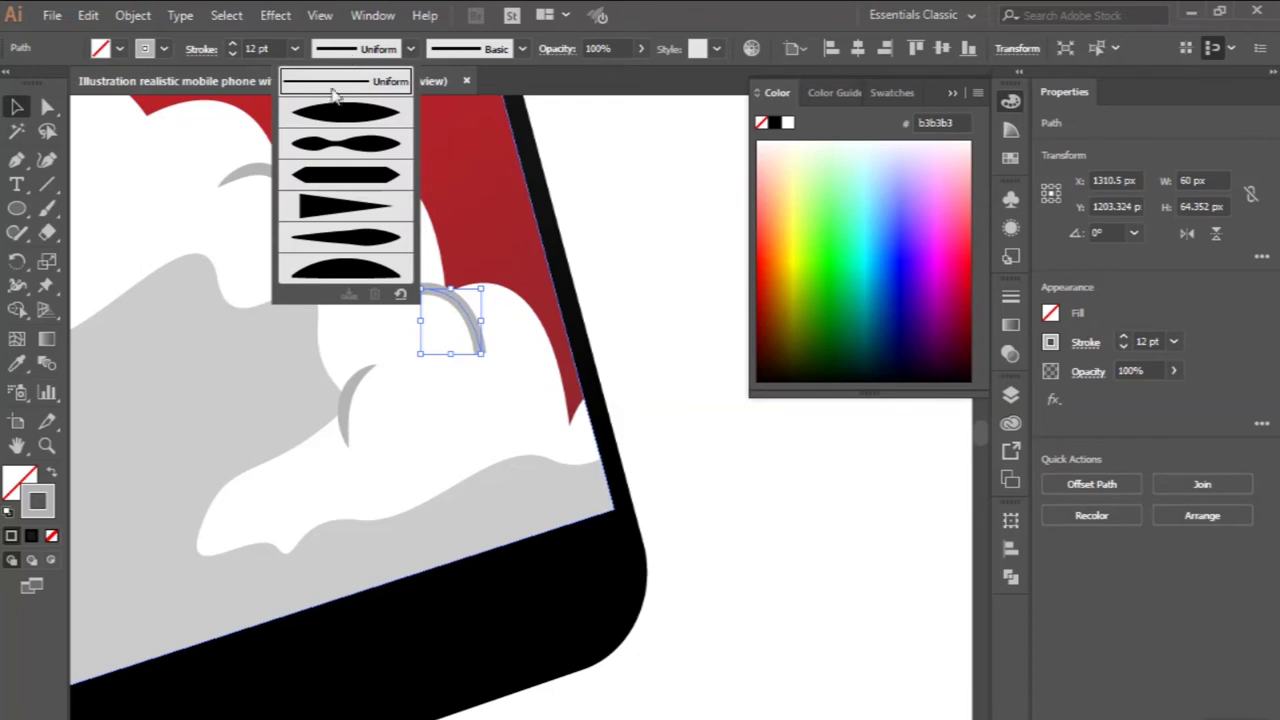
pyautogui.click(335, 117)
pyautogui.scroll(-2, 418, 337)
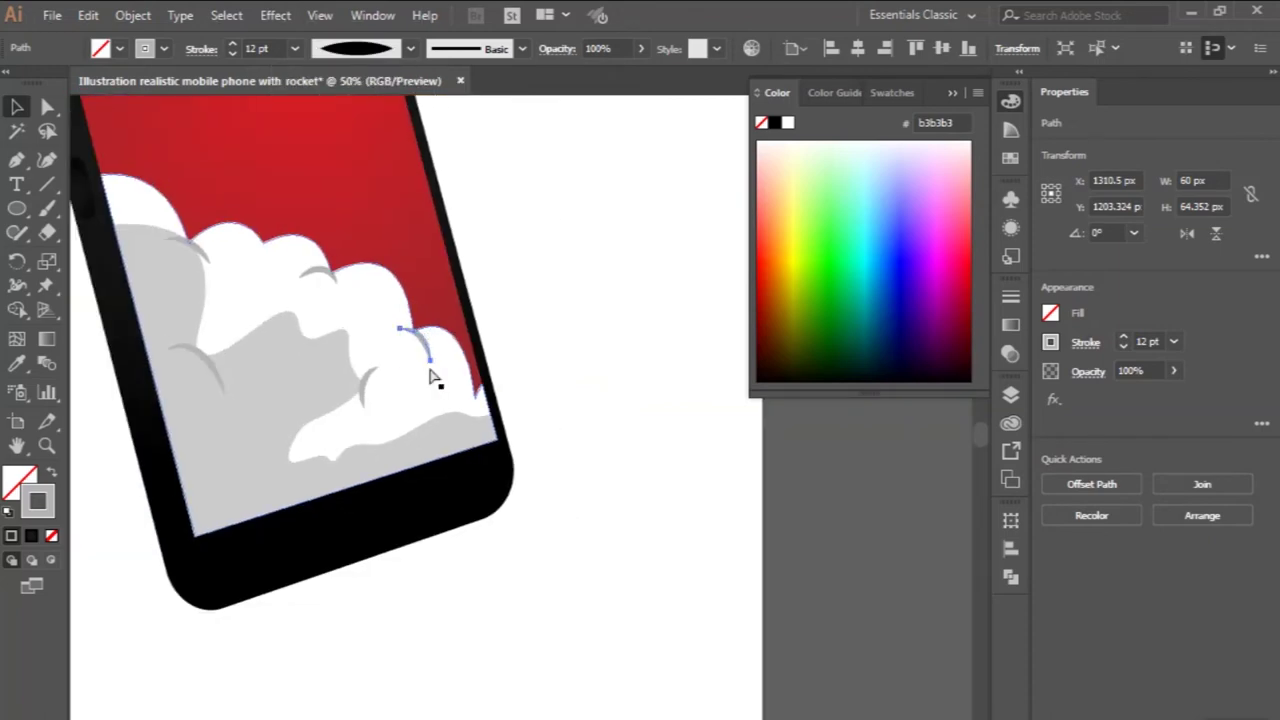
# - Deselect the arc and scroll around to review the finished cloud swooshes
pyautogui.click(612, 296)
pyautogui.scroll(-2, 612, 296)
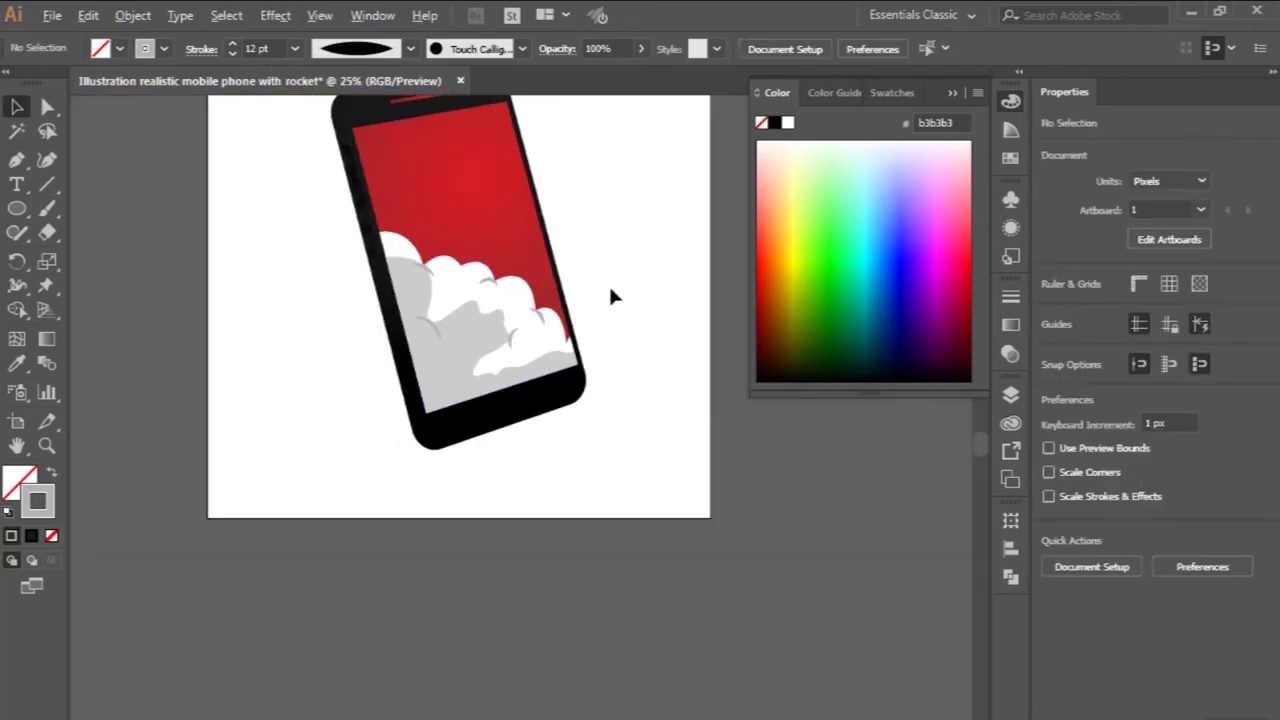
pyautogui.scroll(1, 588, 350)
pyautogui.scroll(-1, 588, 350)
pyautogui.scroll(1, 571, 462)
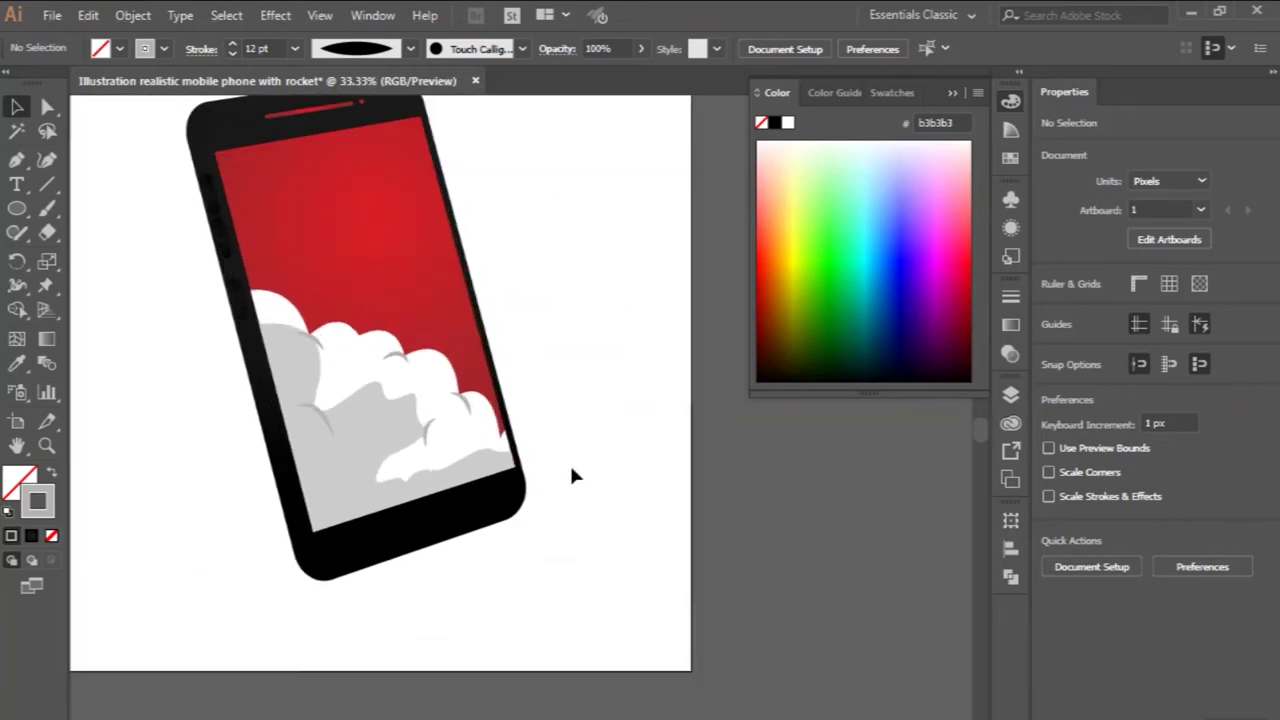
pyautogui.scroll(2, 571, 462)
pyautogui.scroll(-1, 571, 462)
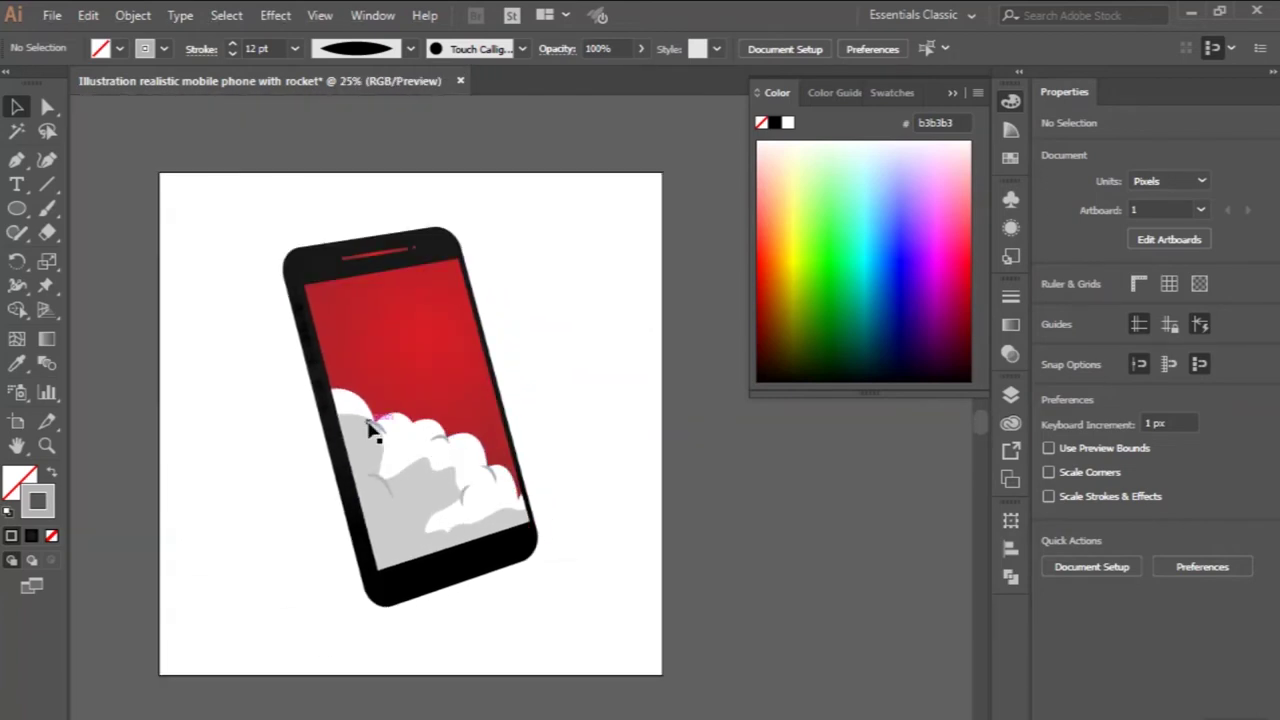
pyautogui.scroll(-3, 371, 430)
pyautogui.scroll(1, 371, 430)
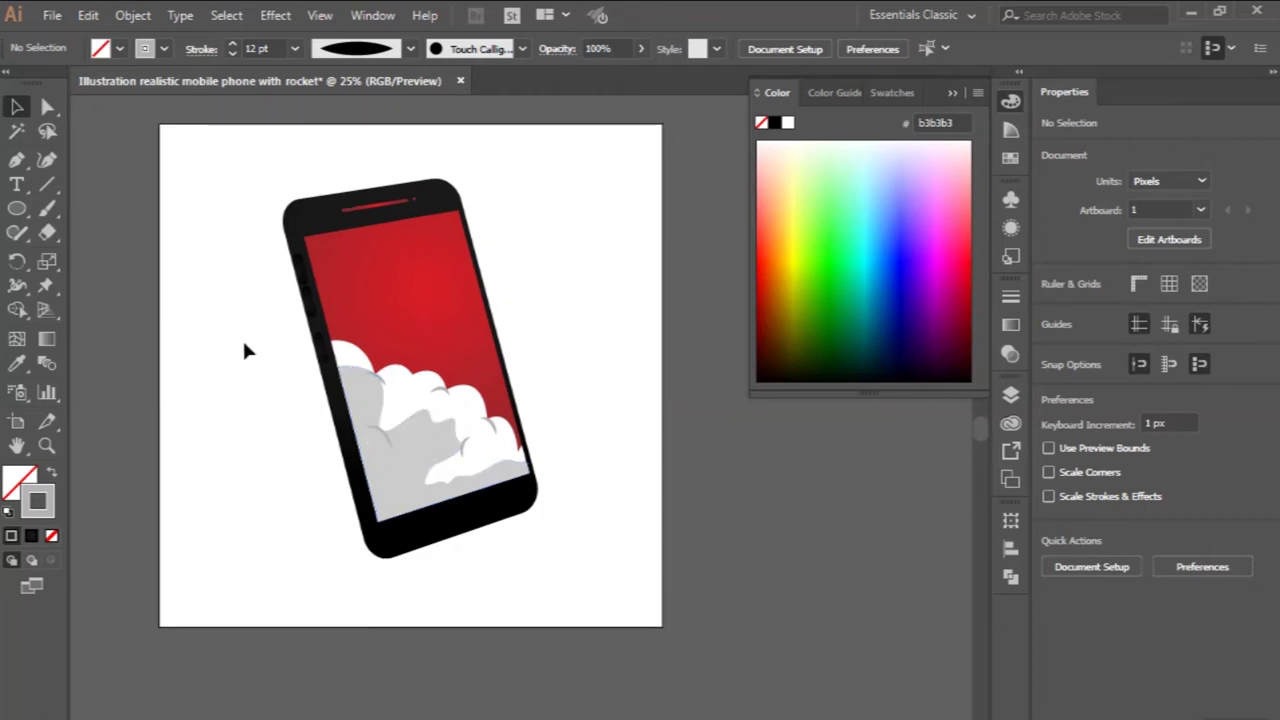
pyautogui.click(22, 166)
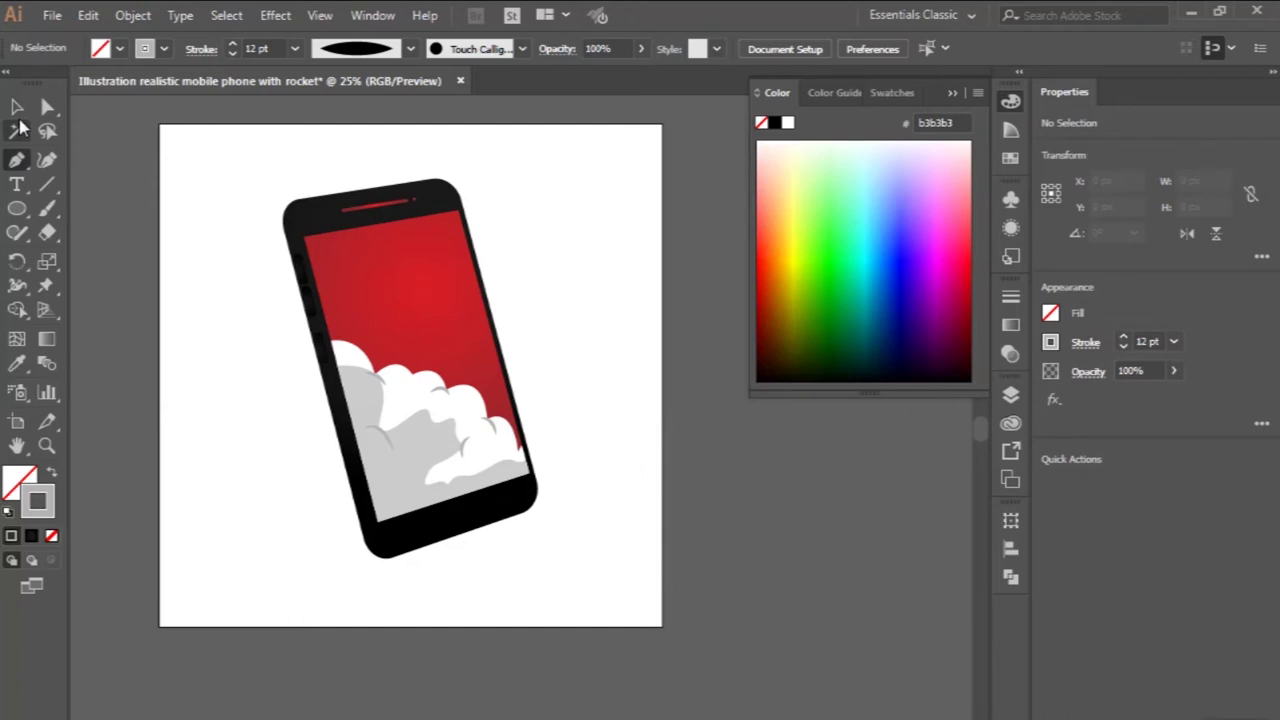
pyautogui.hscroll(-3, 172, 285)
# - Marquee-select and group the phone artwork, then move it left off the artboard
pyautogui.click(14, 114)
pyautogui.moveTo(270, 152); pyautogui.dragTo(648, 600)
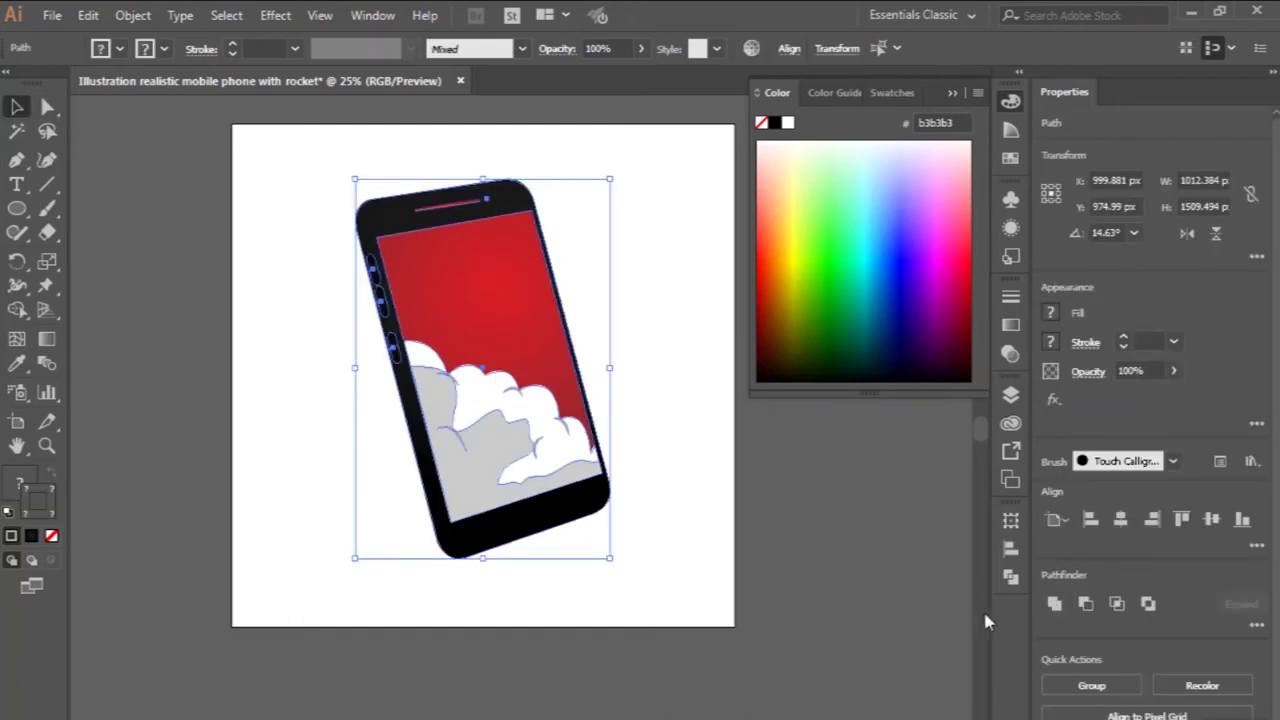
pyautogui.click(1090, 685)
pyautogui.moveTo(527, 392); pyautogui.dragTo(206, 355)
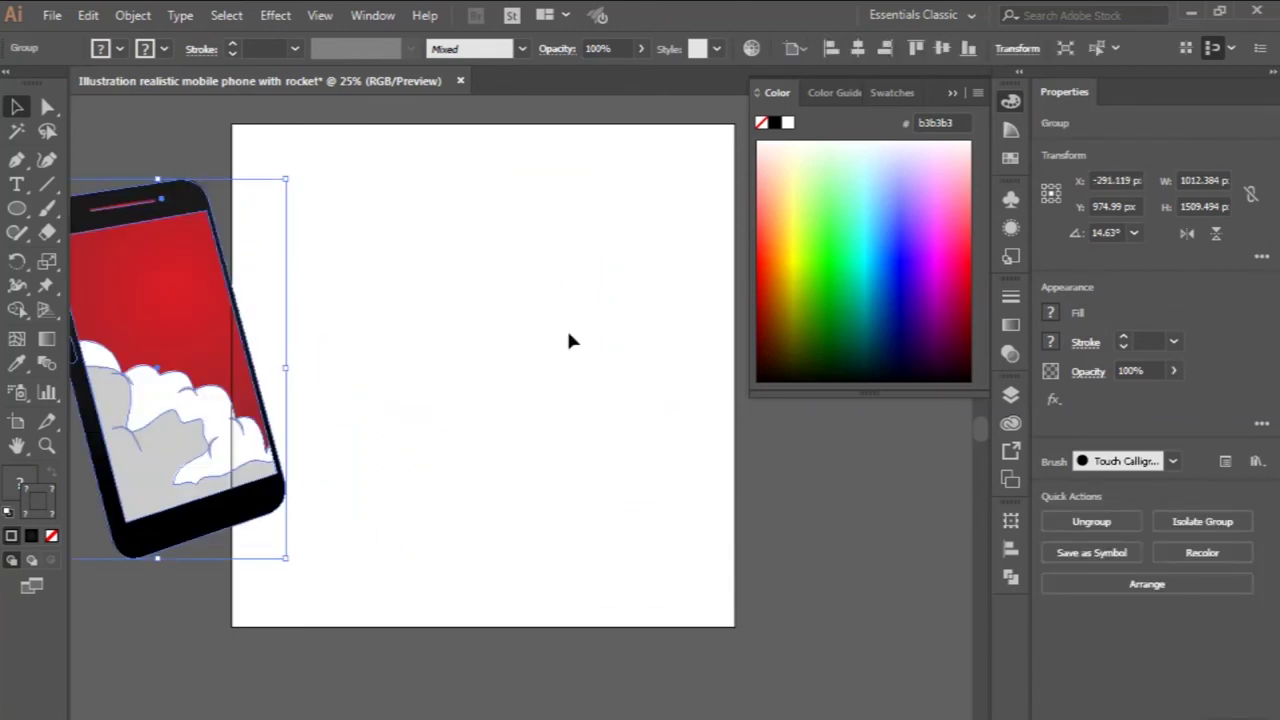
pyautogui.click(568, 341)
pyautogui.click(16, 159)
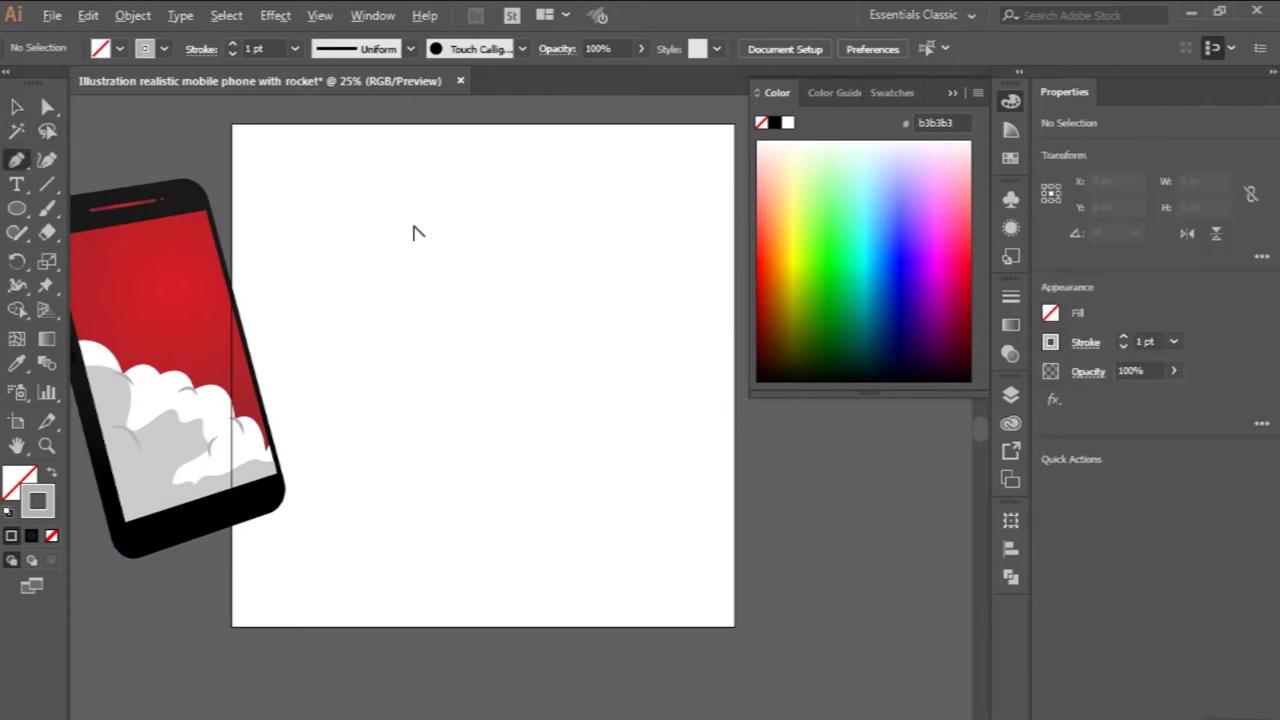
# - Pen-draw a closed half-rocket shape with a curved left side and straight right edge
pyautogui.scroll(1, 418, 232)
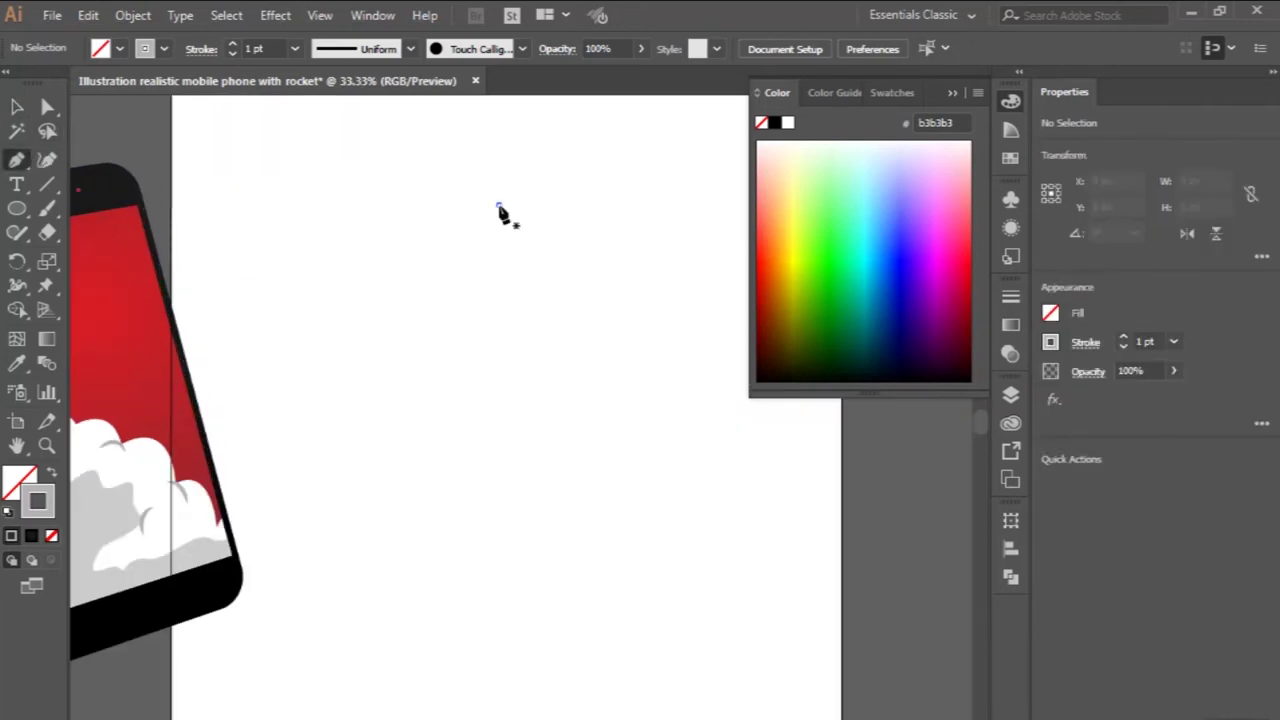
pyautogui.click(498, 206)
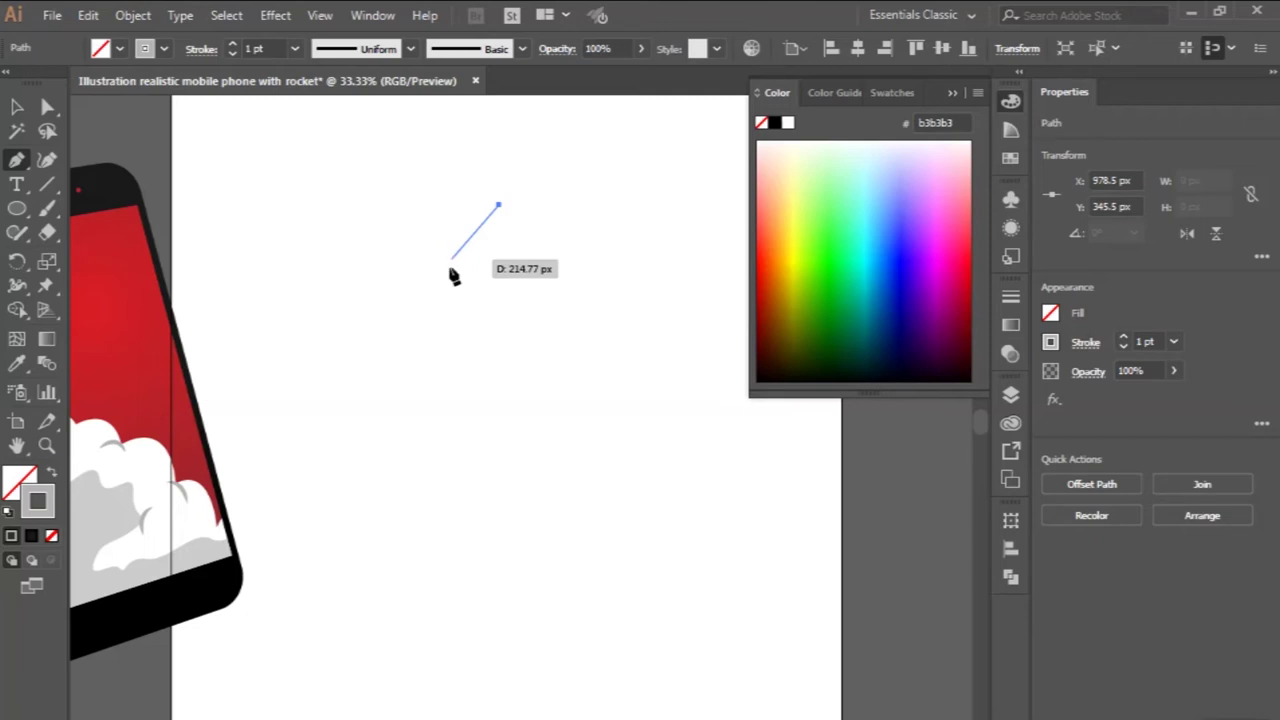
pyautogui.moveTo(417, 324); pyautogui.dragTo(410, 390)
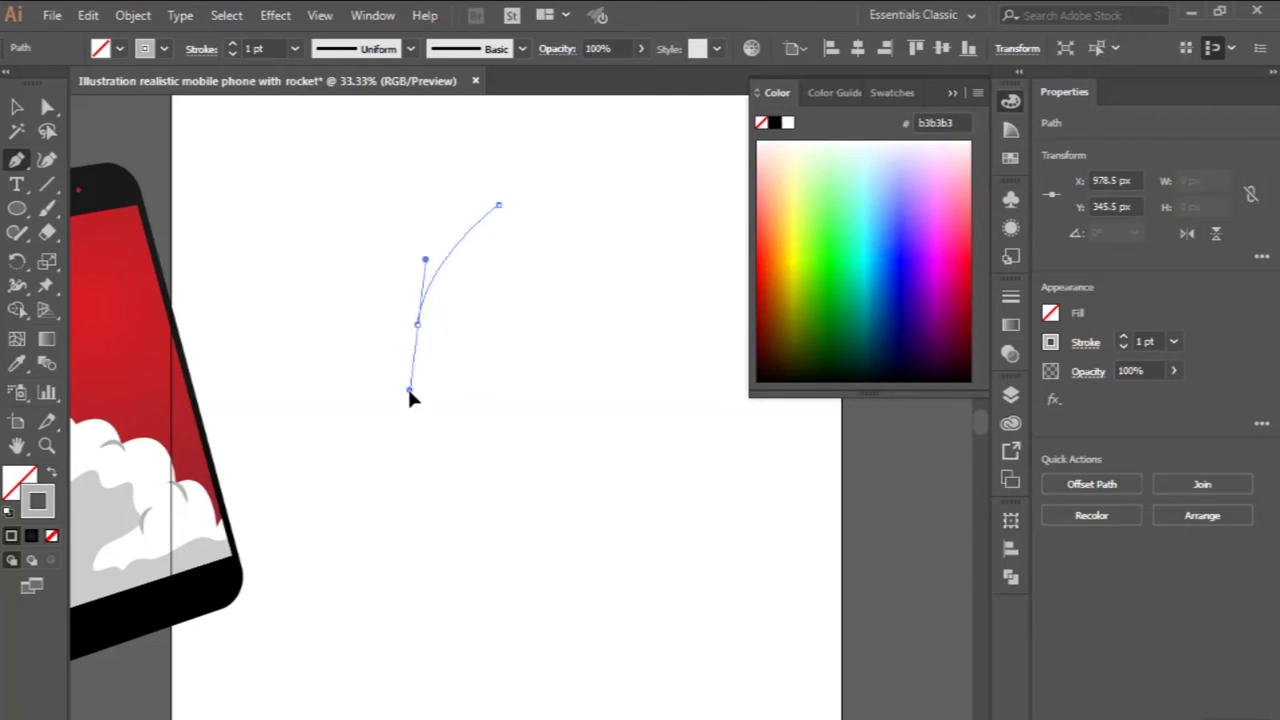
pyautogui.scroll(-3, 443, 500)
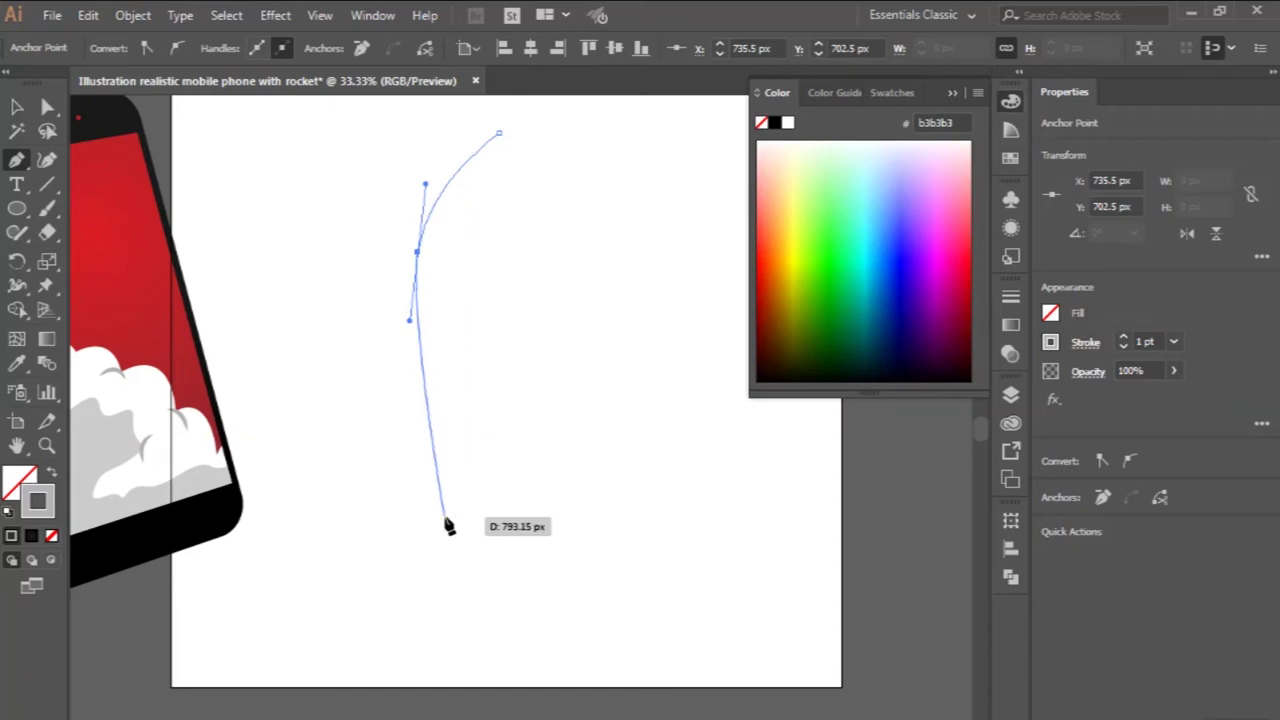
pyautogui.click(449, 533)
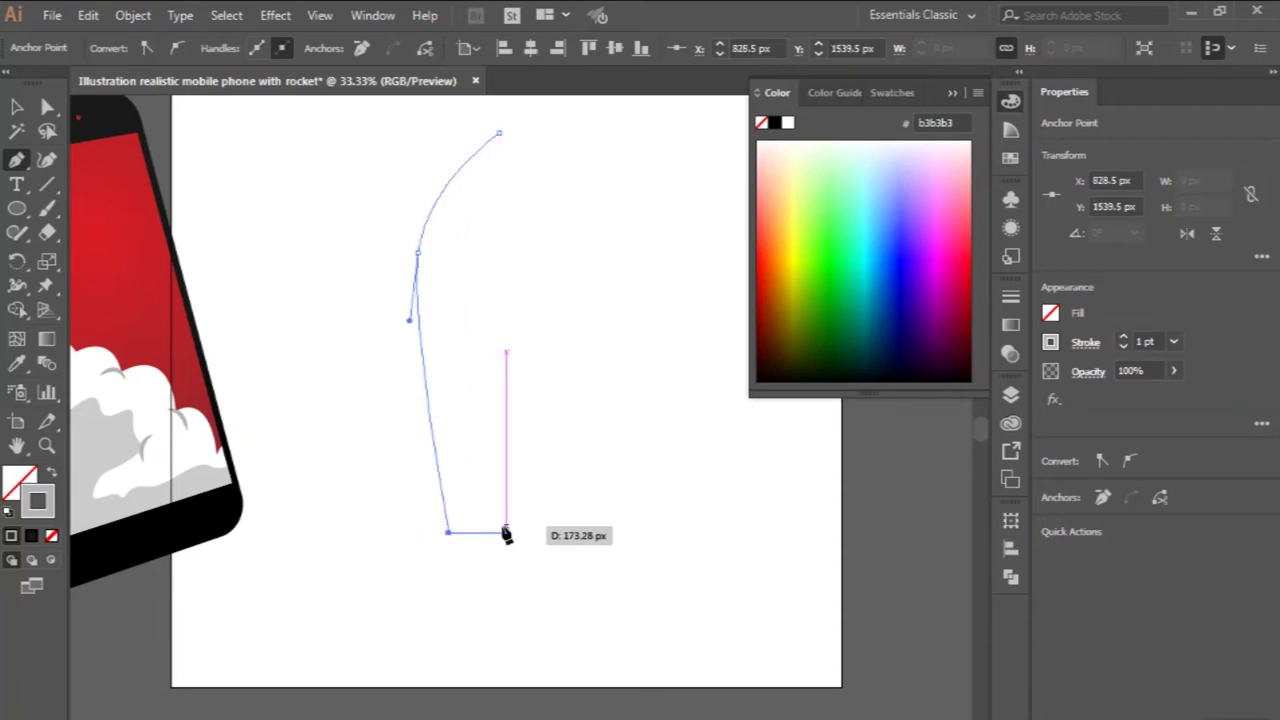
pyautogui.click(499, 533)
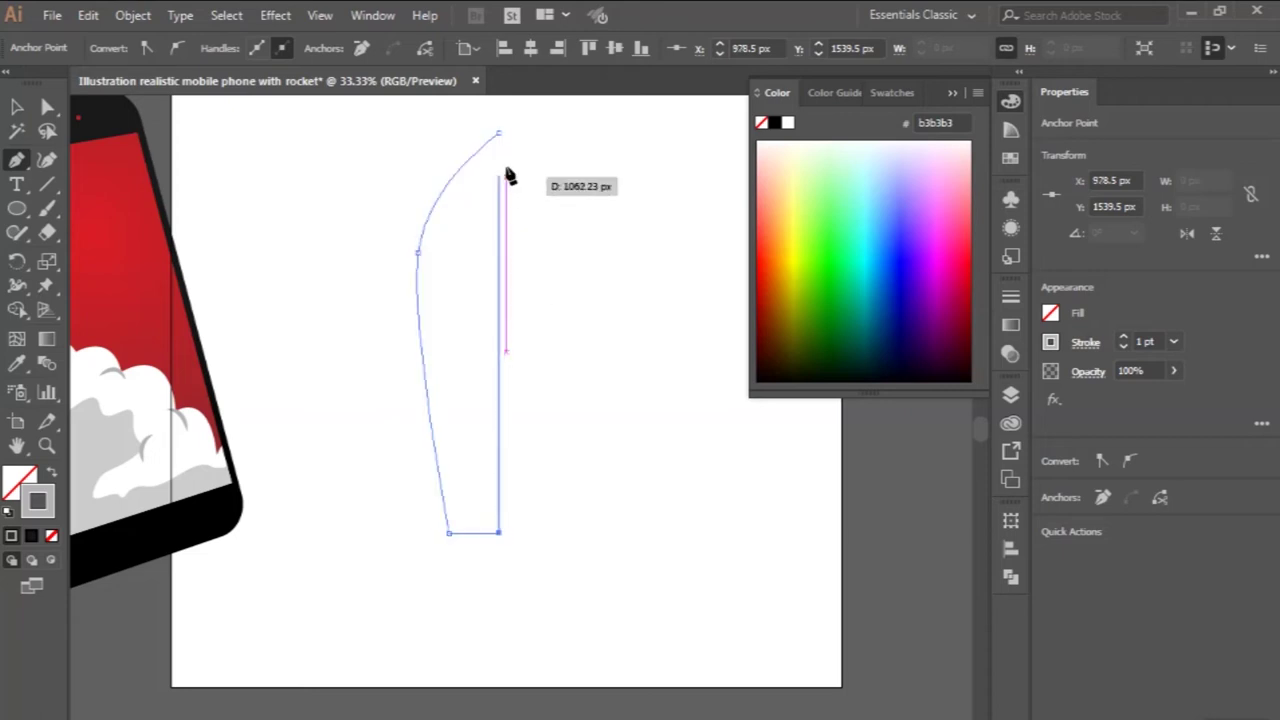
pyautogui.click(499, 133)
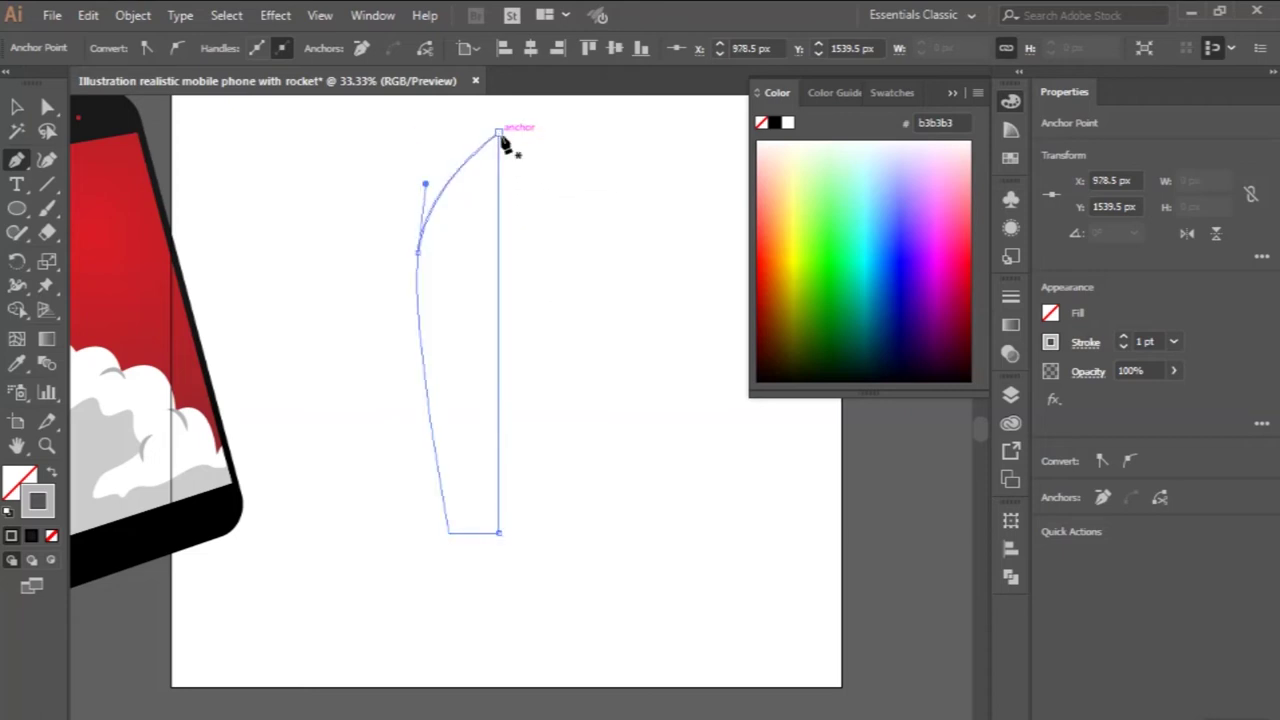
# - Fill the half-rocket shape with the clouds' light grey and deselect it
pyautogui.click(22, 366)
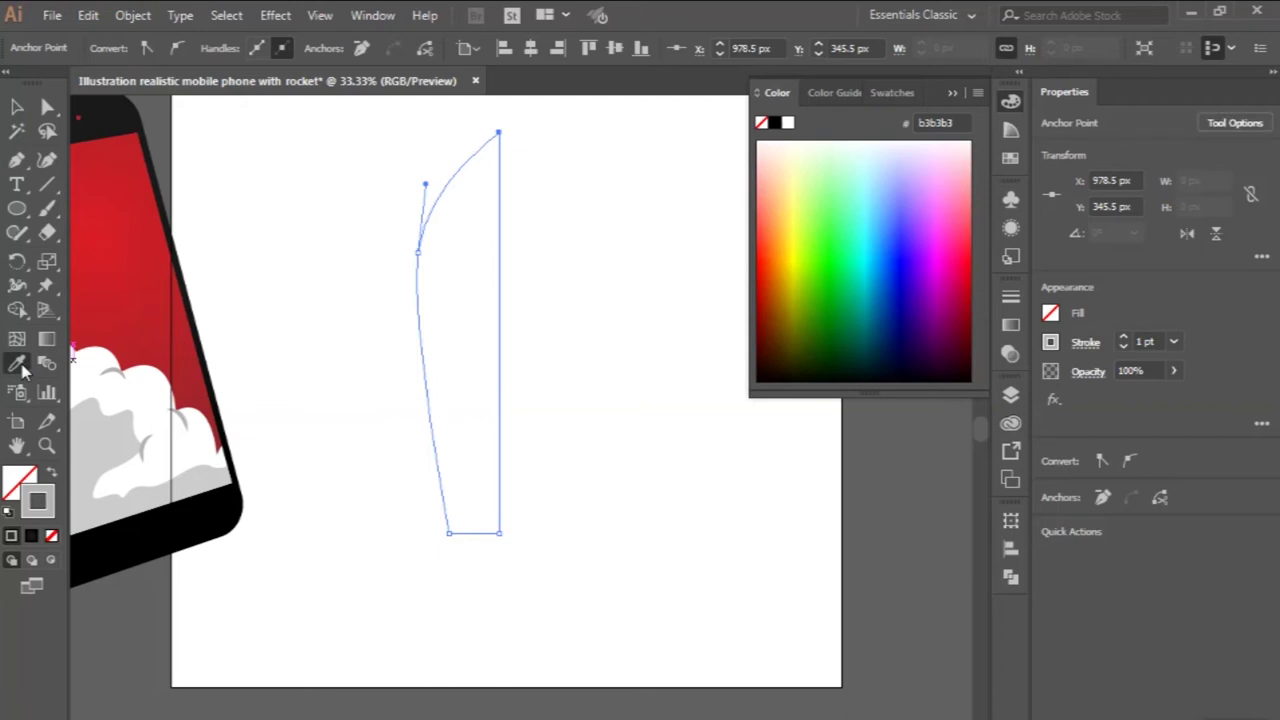
pyautogui.click(116, 412)
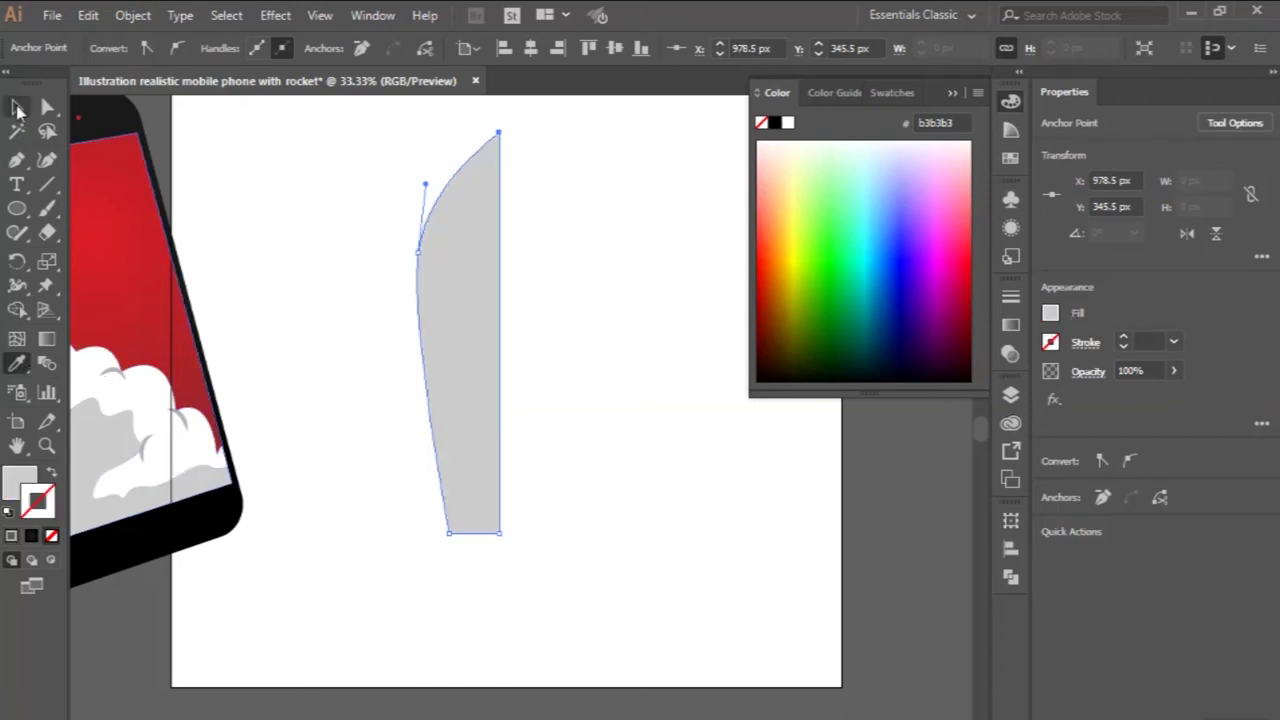
pyautogui.click(17, 108)
pyautogui.click(315, 173)
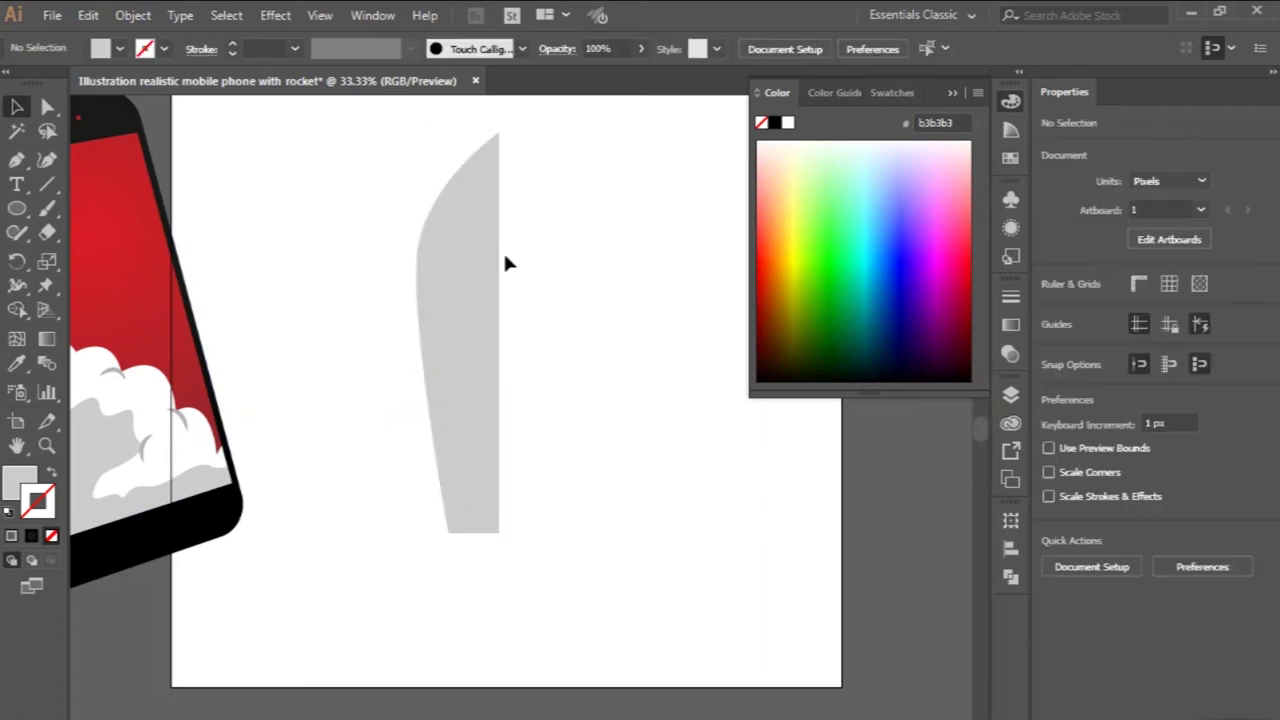
# - Reflect a vertical copy of the half-rocket across its straight right edge
pyautogui.click(485, 262)
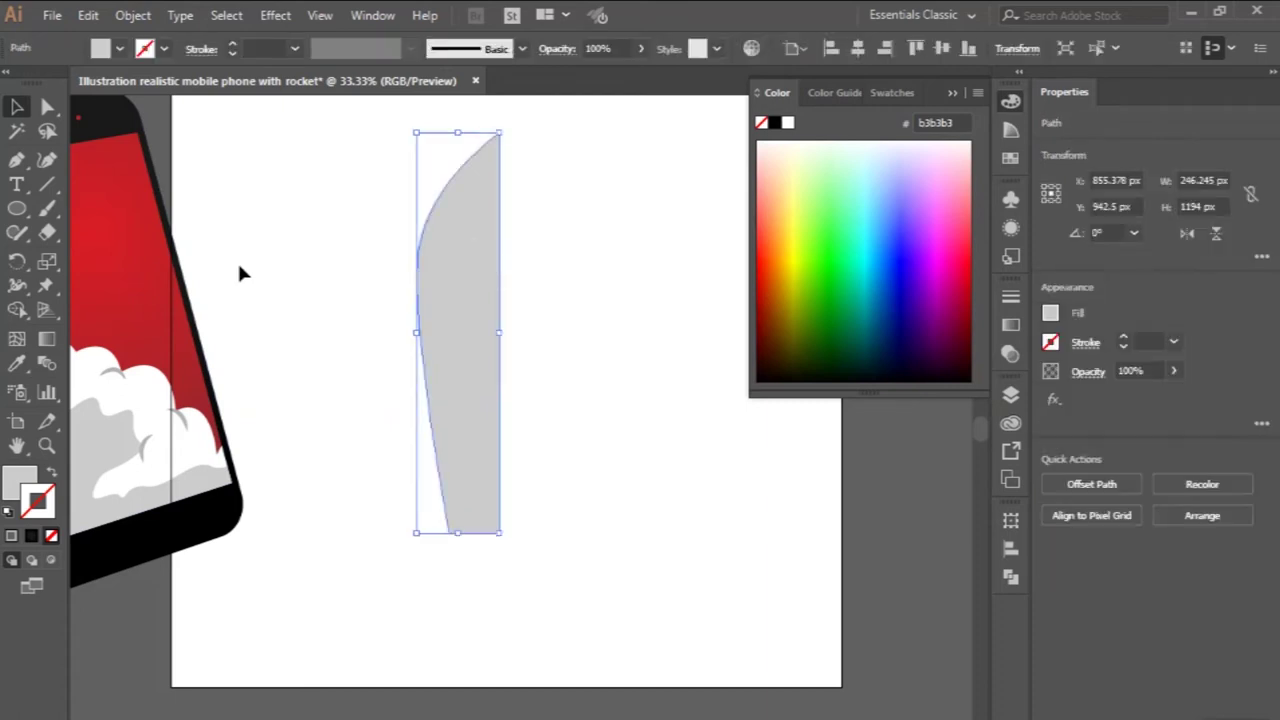
pyautogui.moveTo(17, 260); pyautogui.dragTo(78, 290)
pyautogui.click(78, 290)
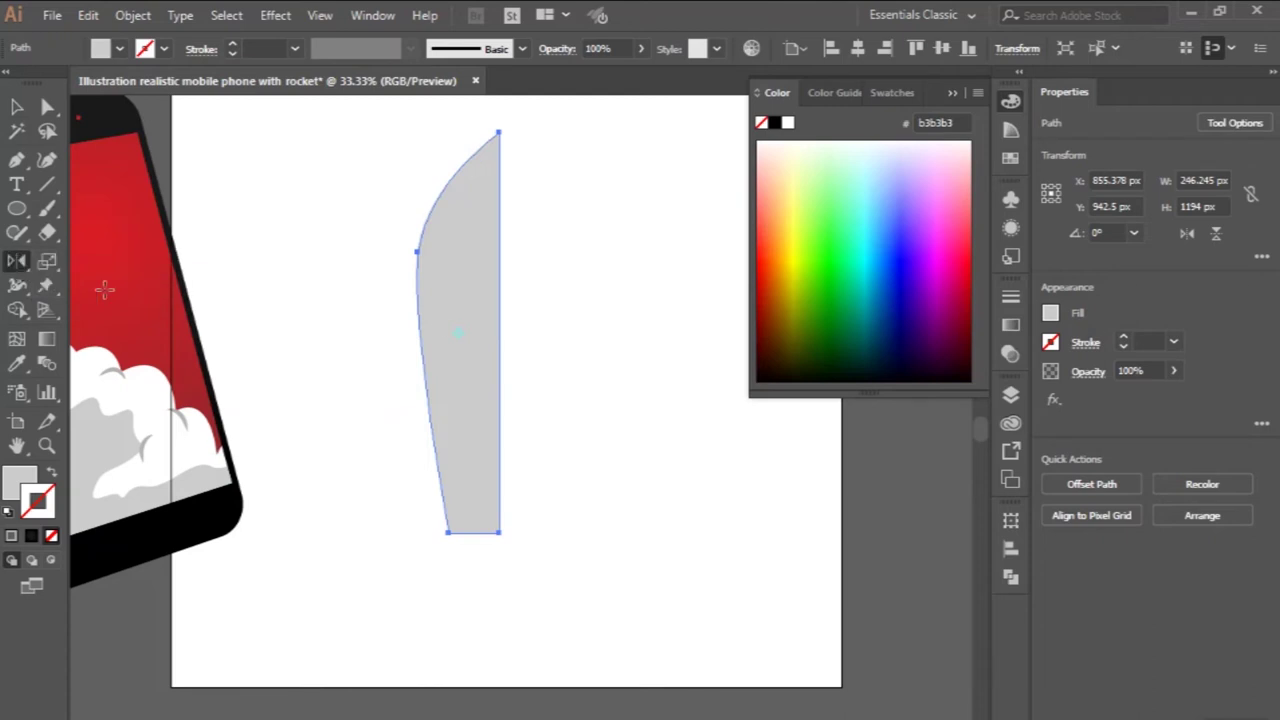
pyautogui.scroll(1, 518, 325)
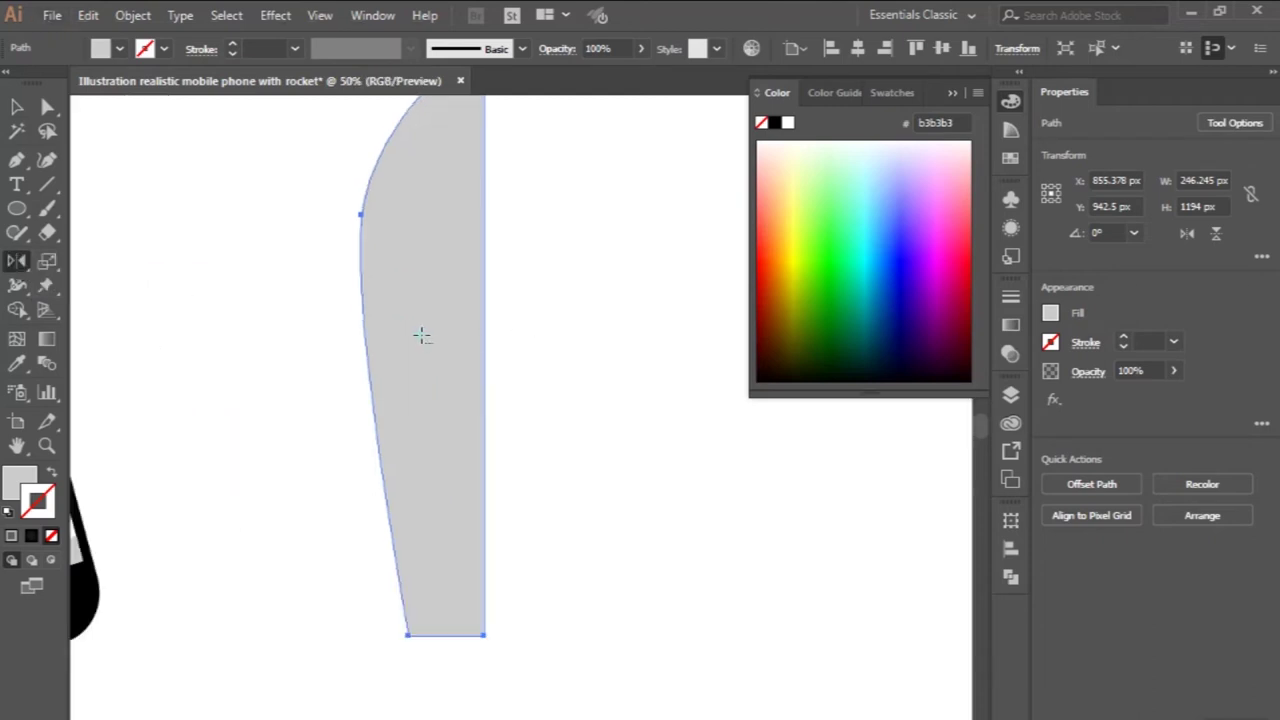
pyautogui.keyDown('alt'); pyautogui.click(483, 337); pyautogui.keyUp('alt')
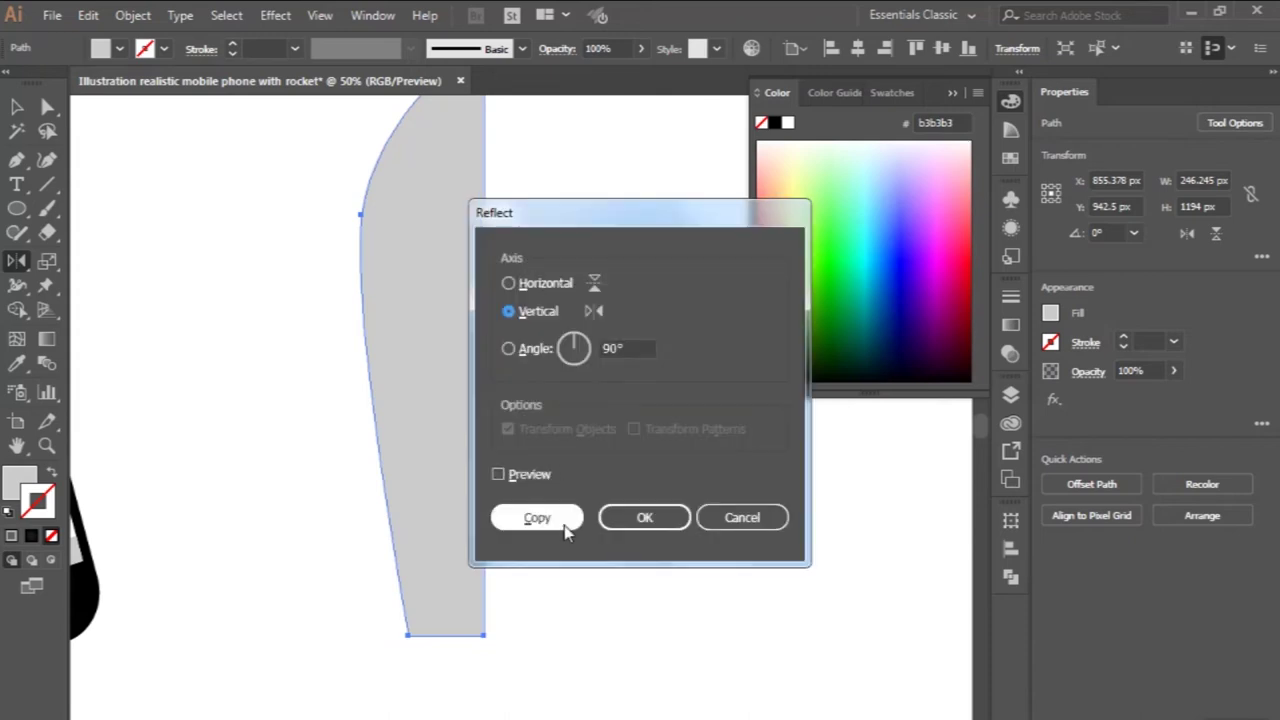
pyautogui.click(566, 531)
pyautogui.scroll(-2, 563, 528)
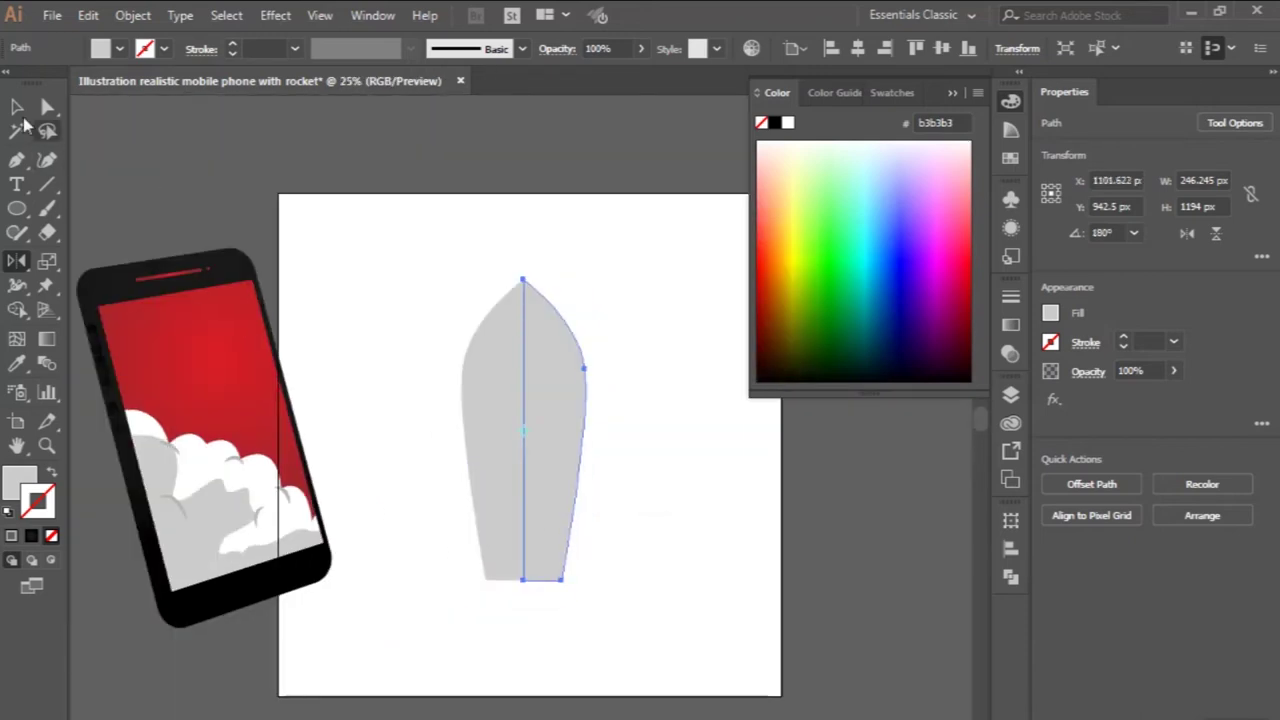
# - Select both halves and unite them into one pointed rocket body with Pathfinder
pyautogui.click(17, 107)
pyautogui.click(400, 250)
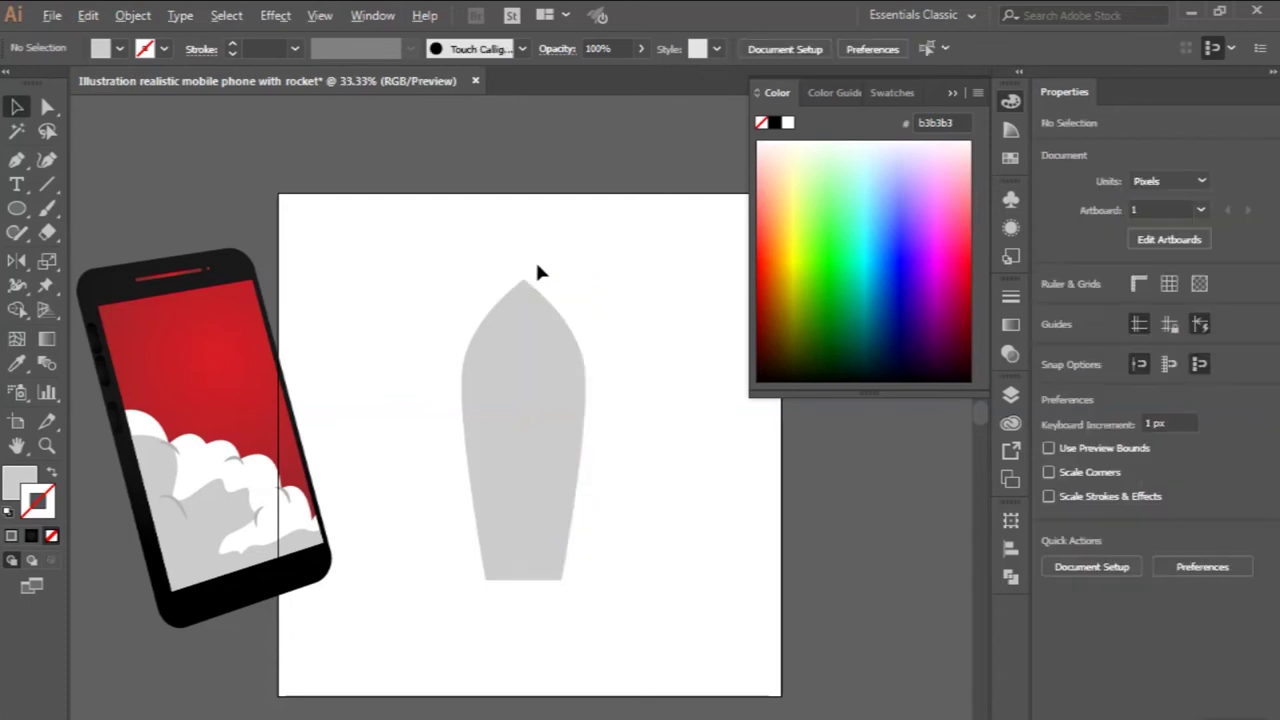
pyautogui.moveTo(477, 190); pyautogui.dragTo(547, 268)
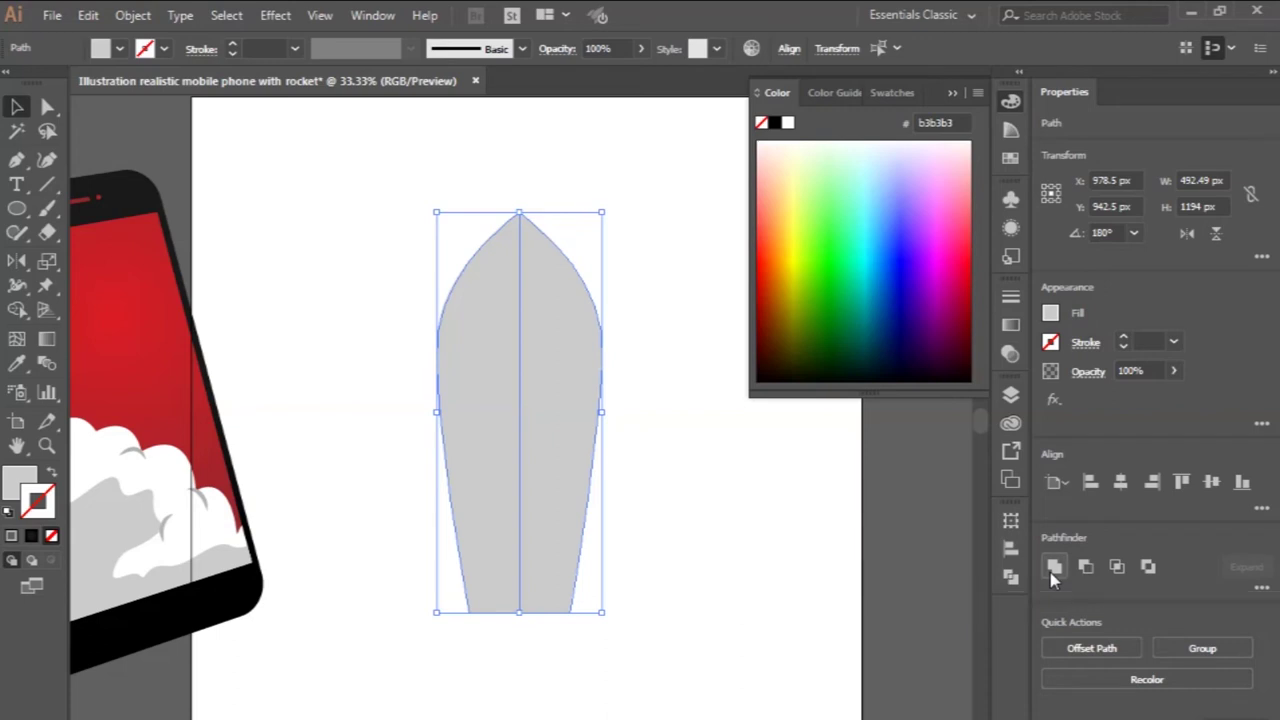
pyautogui.click(1052, 568)
pyautogui.click(750, 489)
pyautogui.scroll(-1, 755, 498)
pyautogui.hscroll(1, 756, 503)
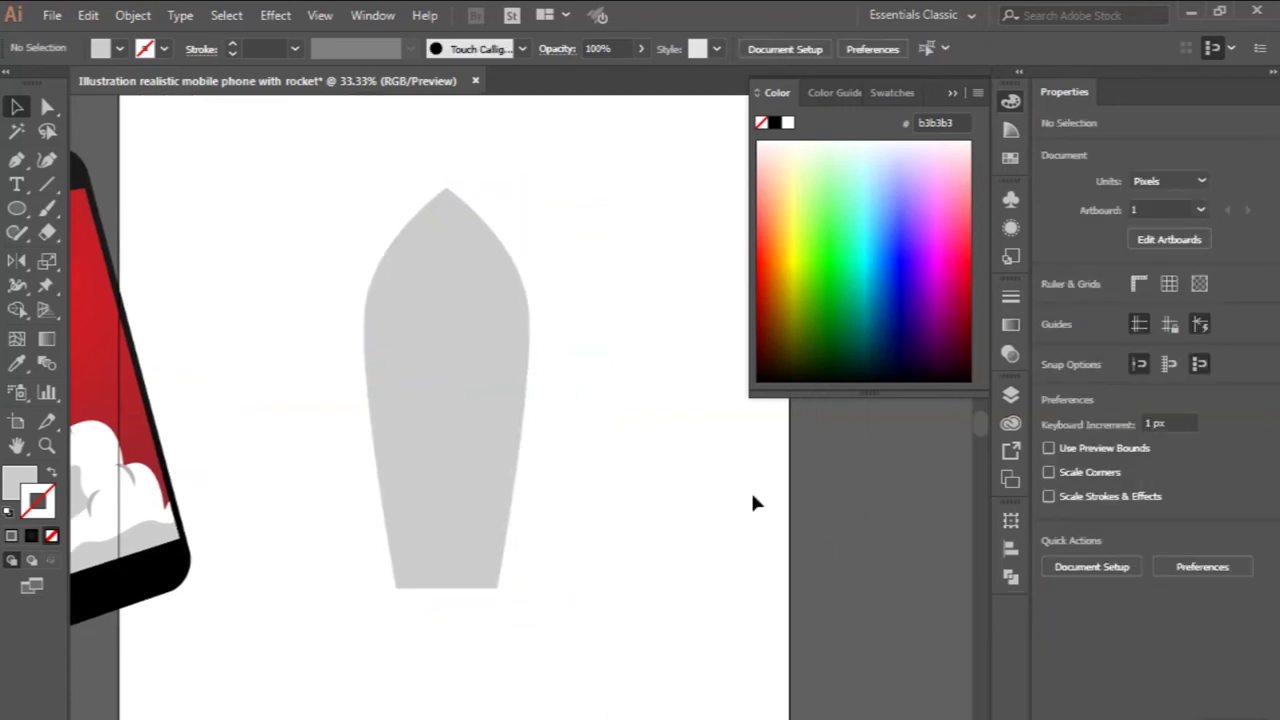
pyautogui.click(16, 160)
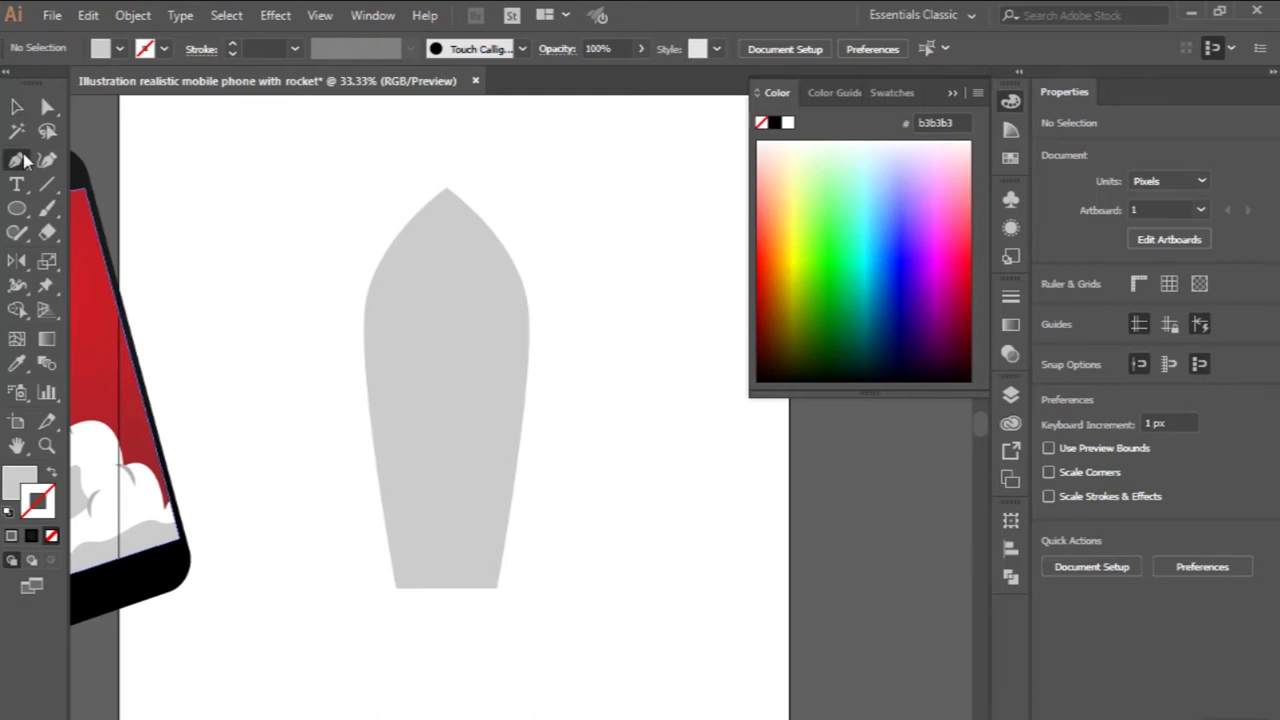
# - Pen-draw a four-sided fin at the rocket's lower left and fill it with the phone's red
pyautogui.click(380, 490)
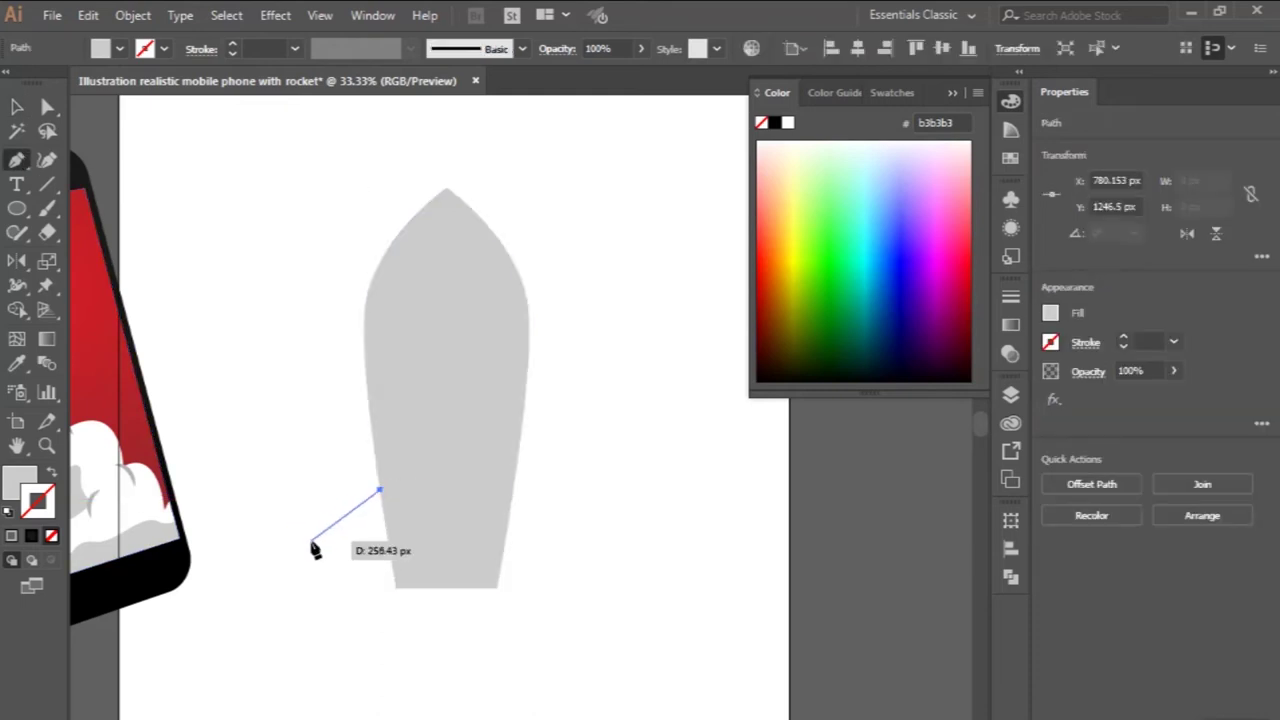
pyautogui.click(310, 541)
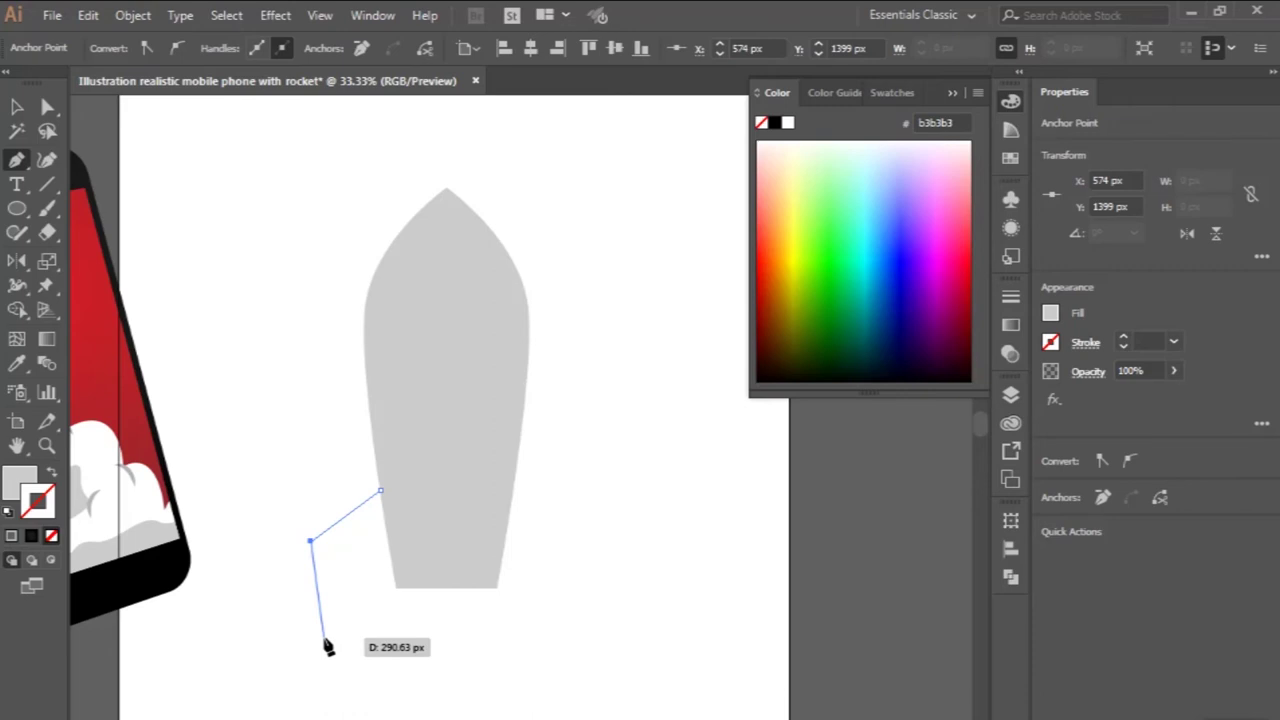
pyautogui.click(323, 636)
pyautogui.click(397, 589)
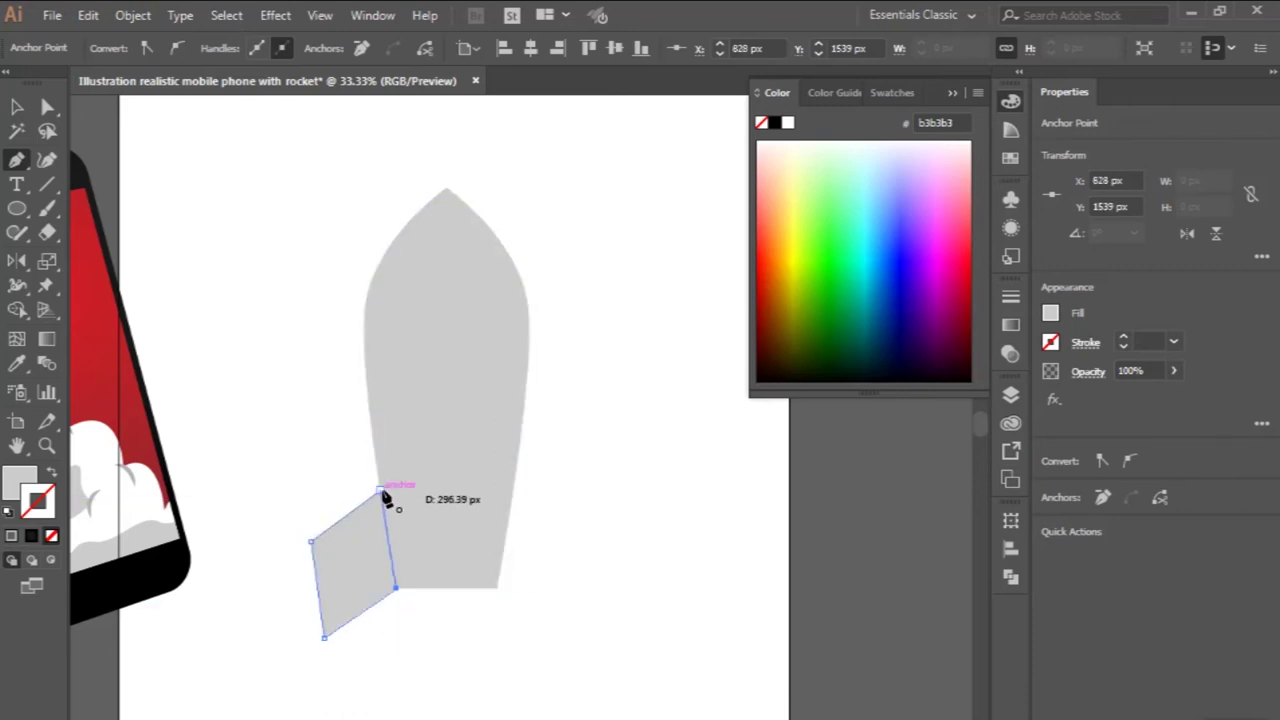
pyautogui.click(381, 492)
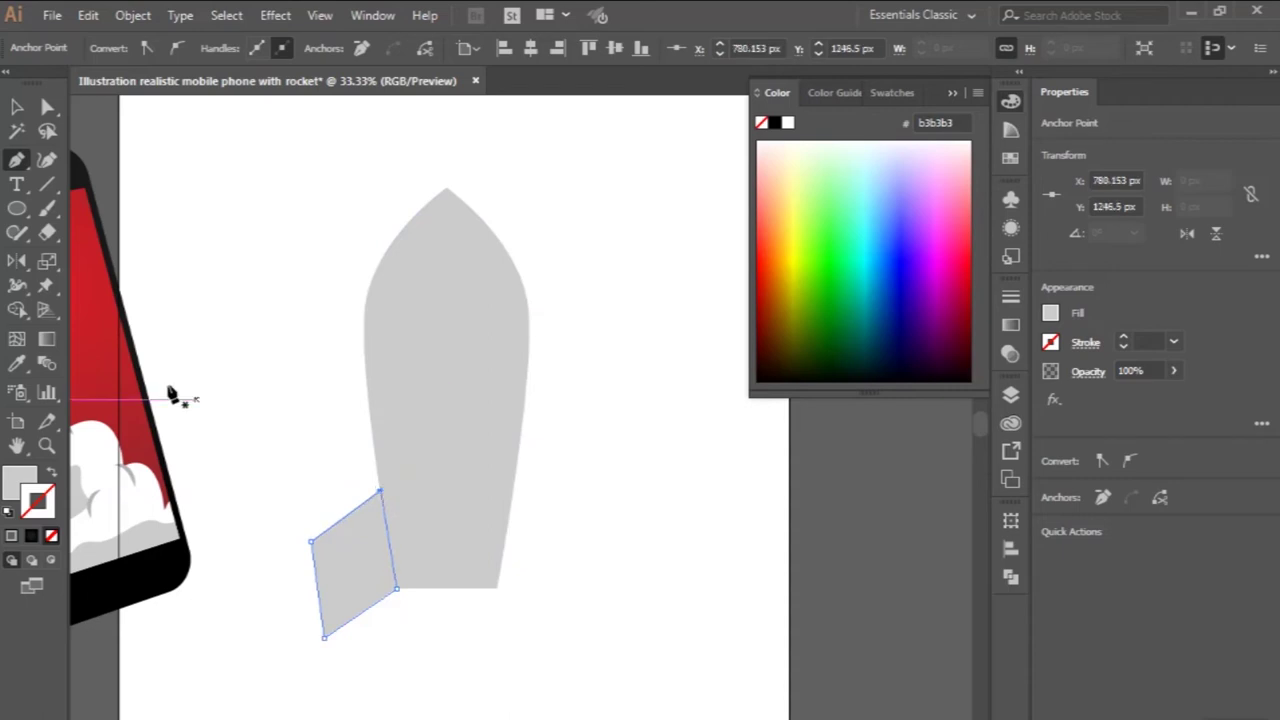
pyautogui.click(12, 368)
pyautogui.click(106, 360)
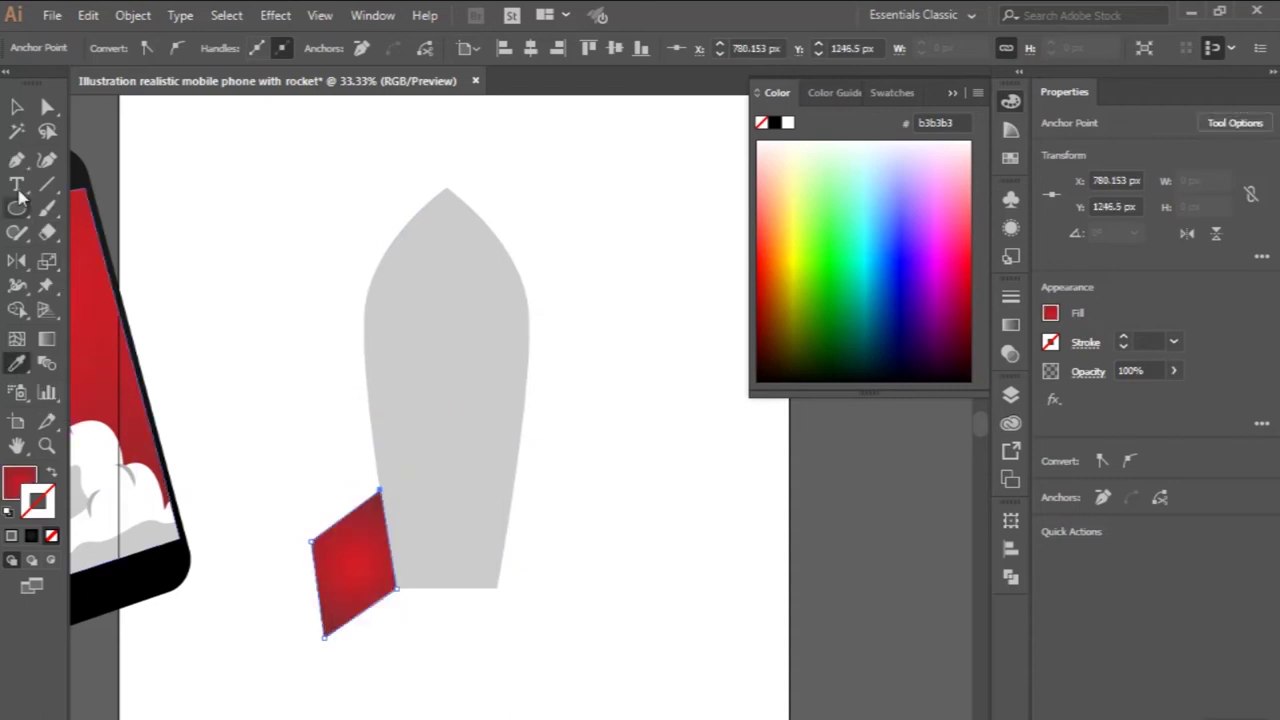
pyautogui.click(16, 107)
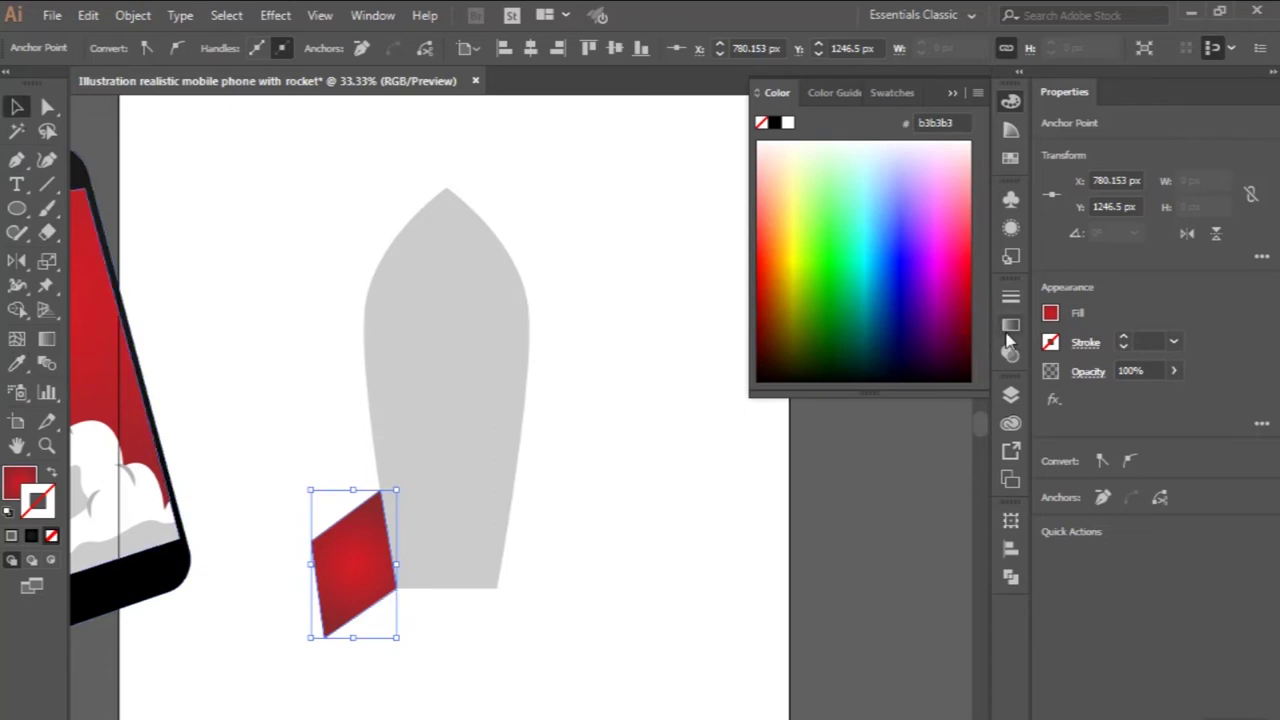
# - Apply a linear red gradient to the left fin in the Gradient panel
pyautogui.click(1010, 324)
pyautogui.click(898, 290)
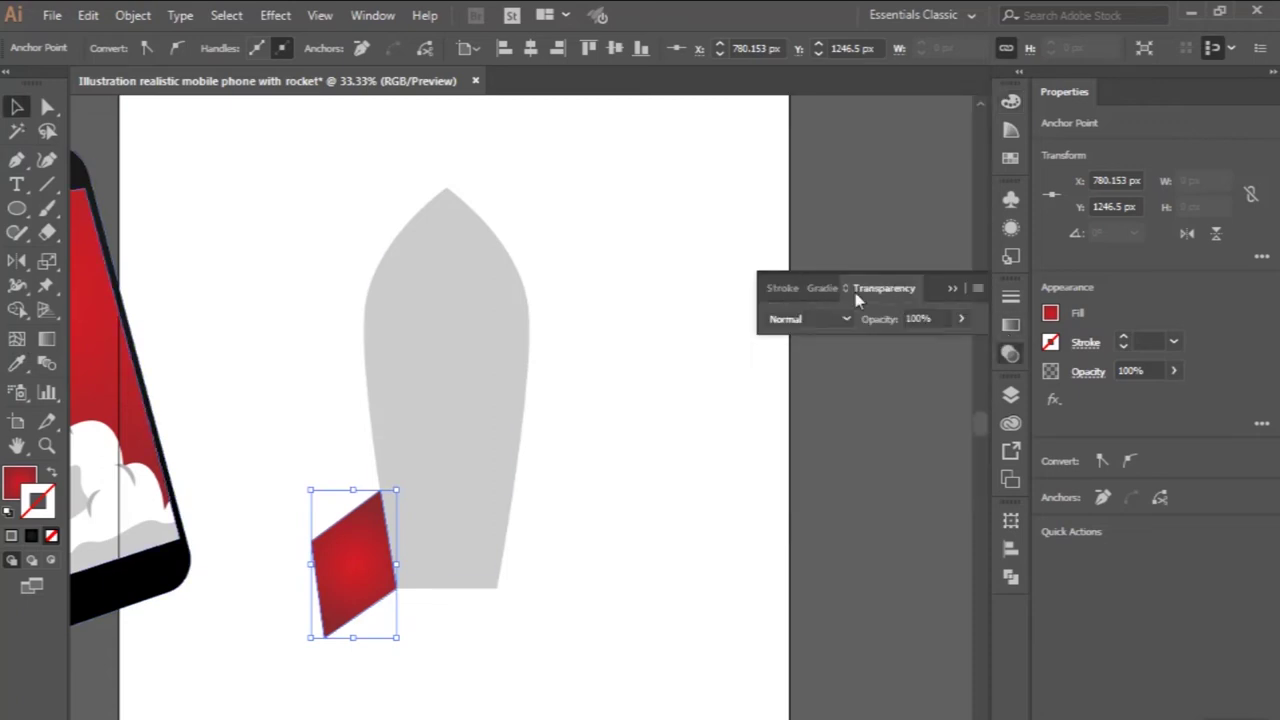
pyautogui.click(828, 288)
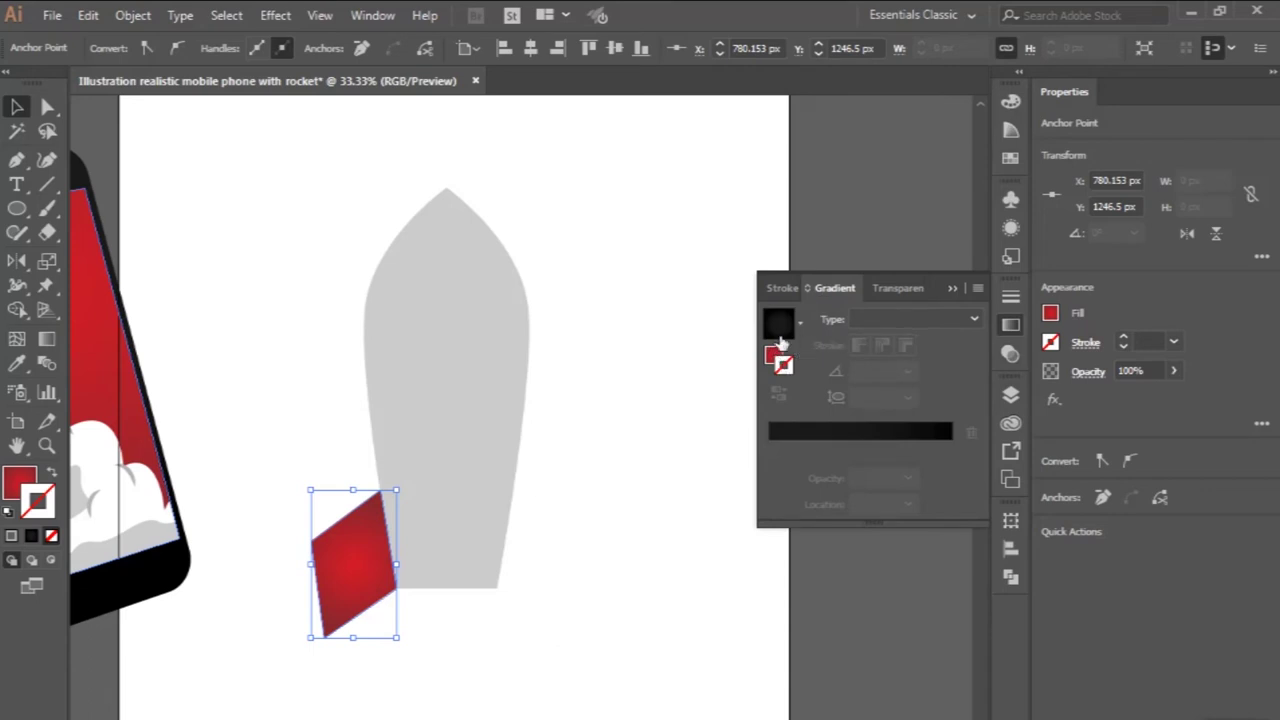
pyautogui.click(778, 358)
pyautogui.click(874, 322)
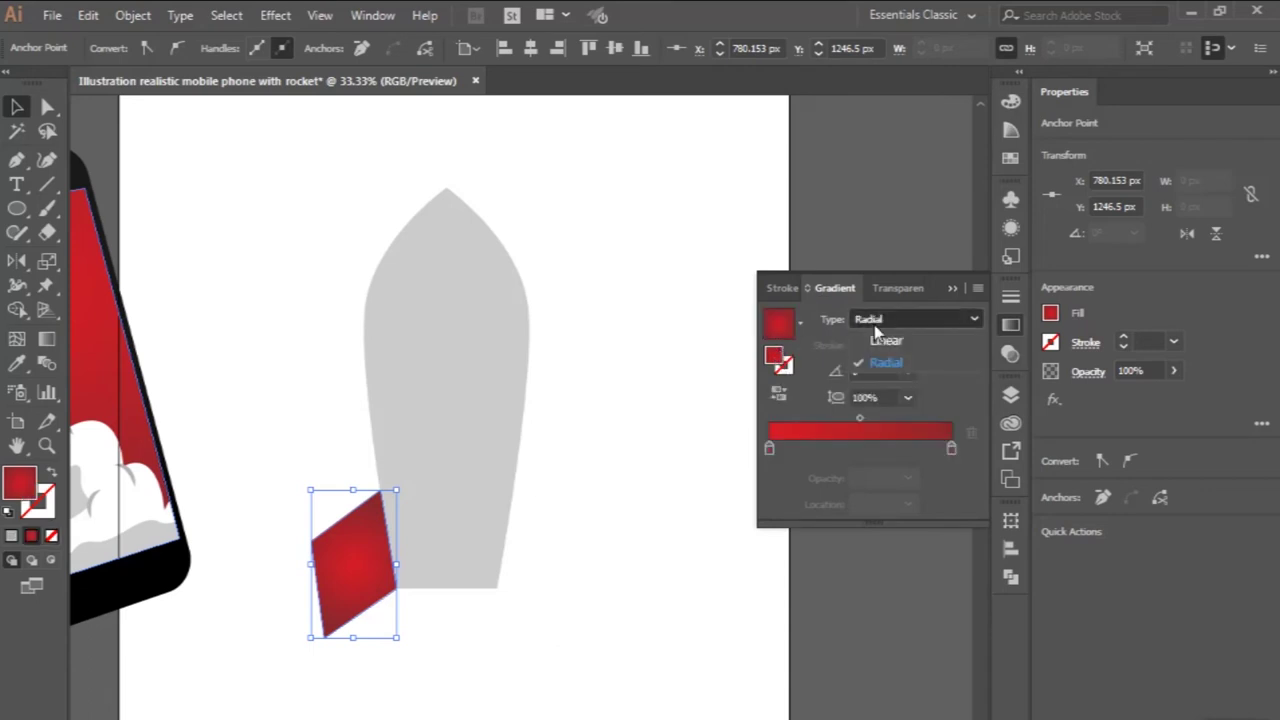
pyautogui.click(882, 346)
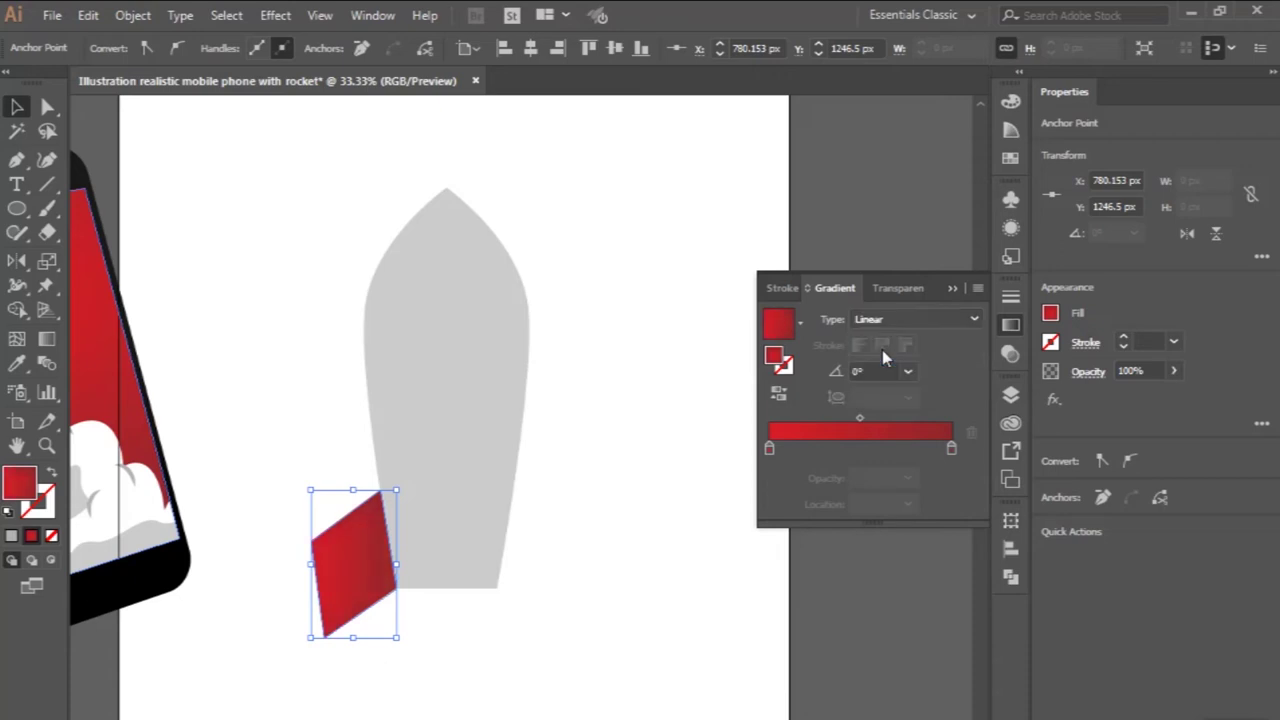
pyautogui.click(686, 399)
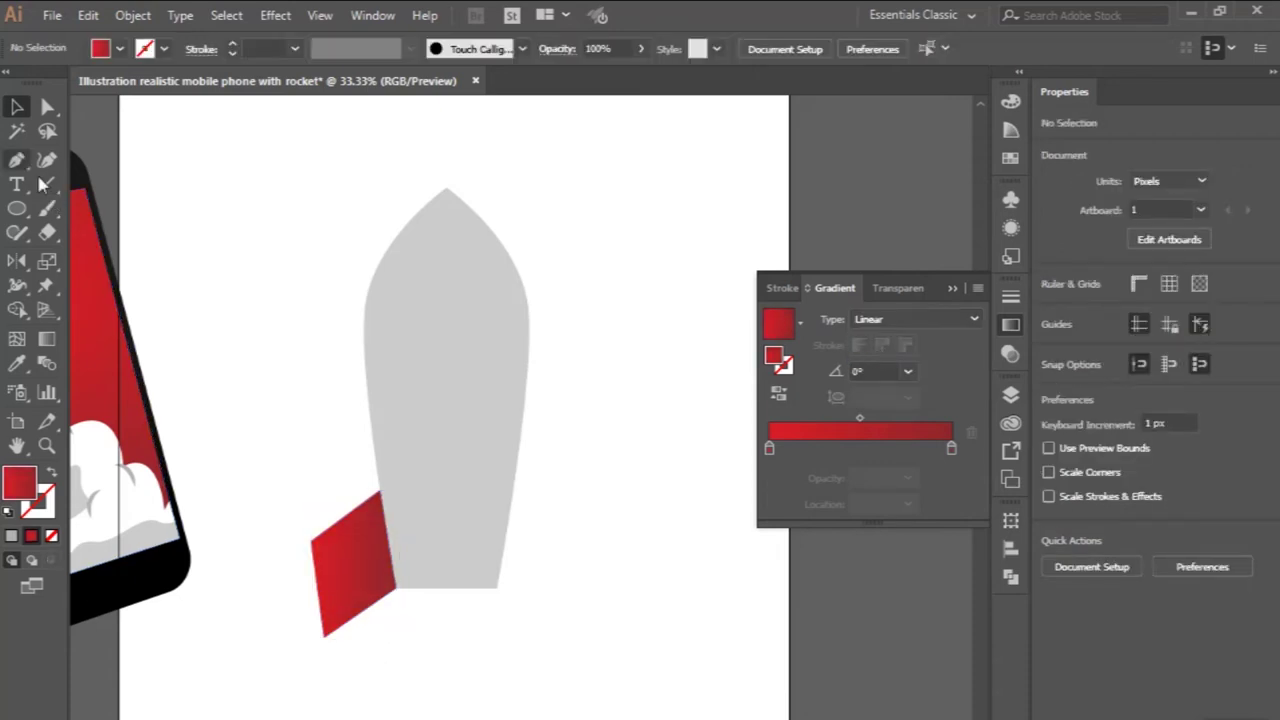
pyautogui.click(350, 555)
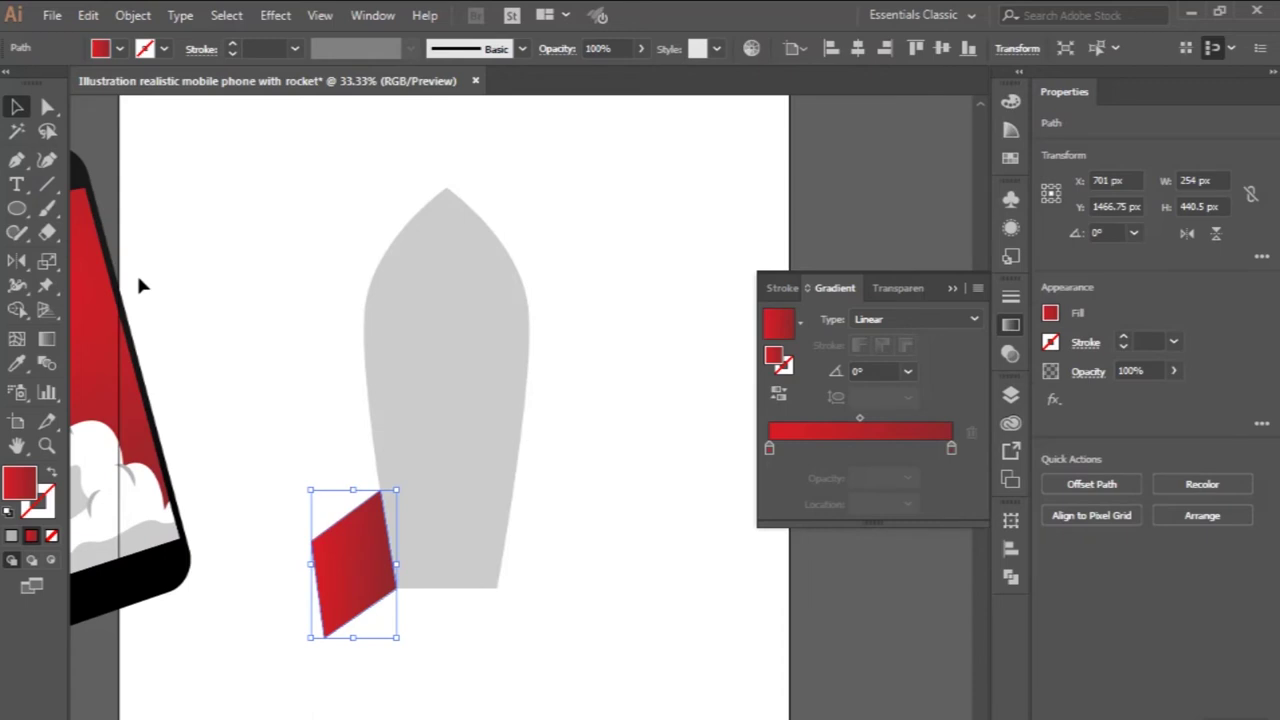
pyautogui.click(133, 15)
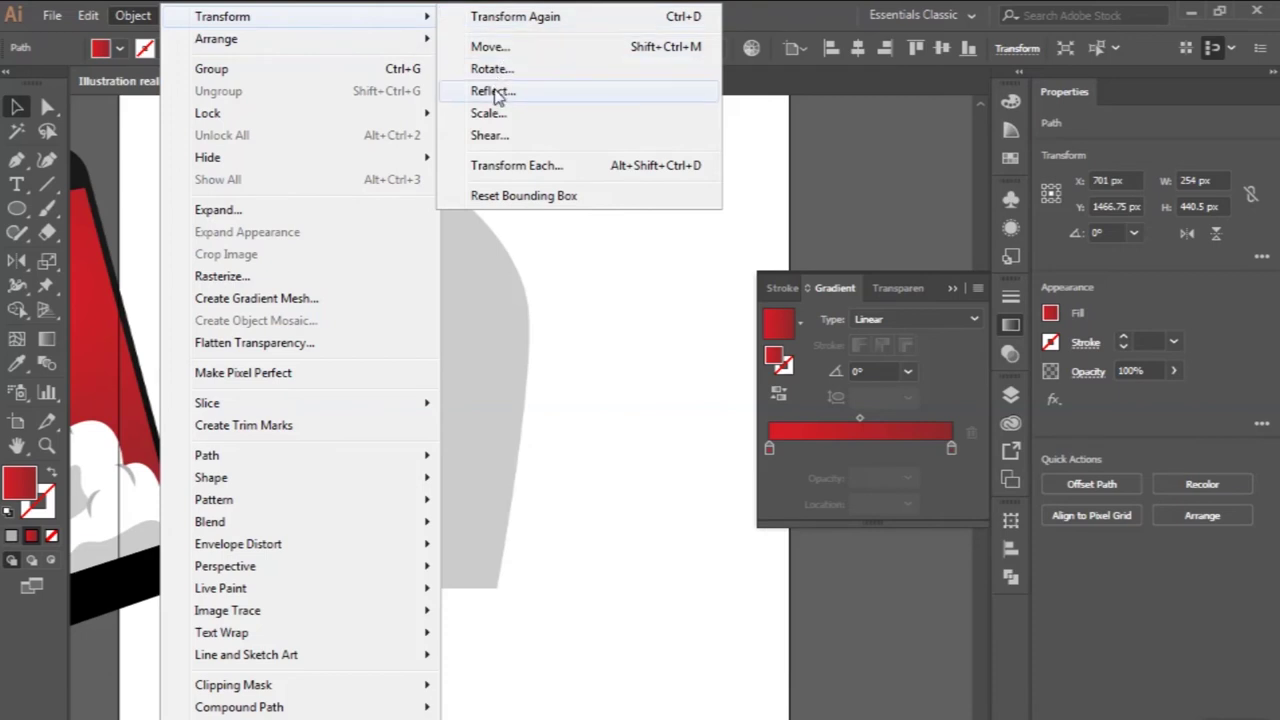
# - Make a vertically reflected copy of the fin and move it to the rocket's lower right
pyautogui.moveTo(222, 17)
pyautogui.click(492, 91)
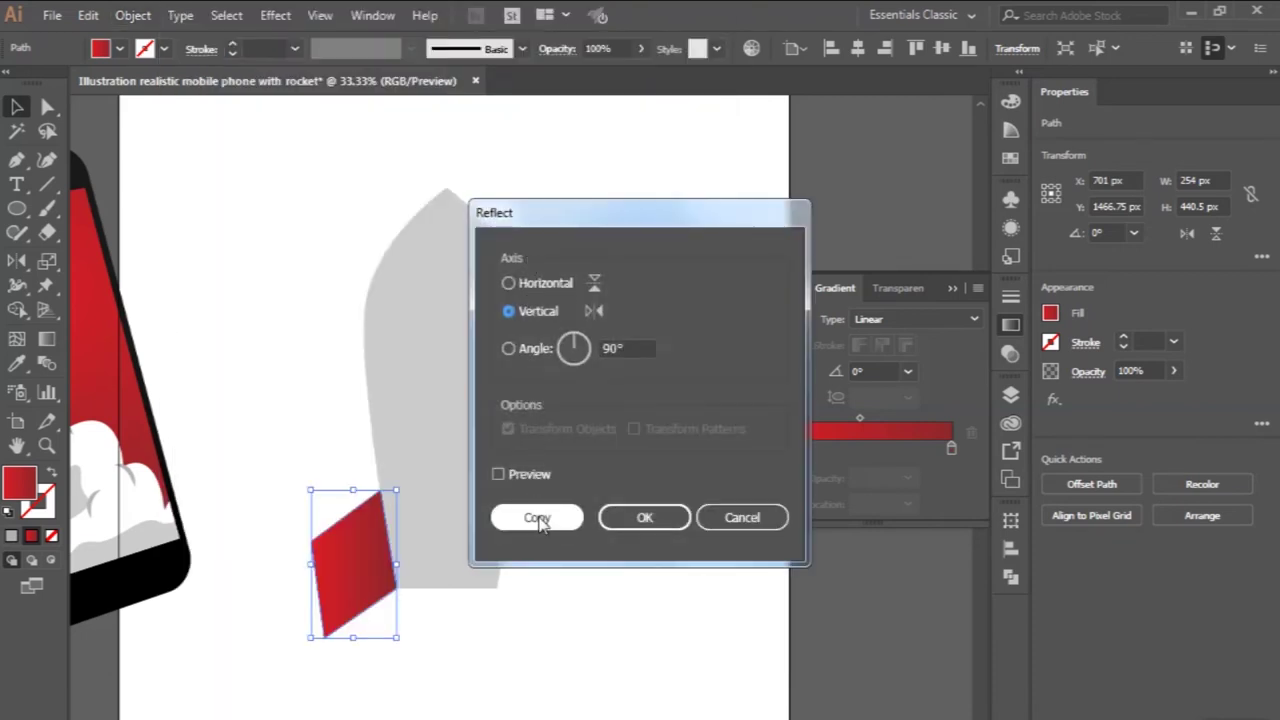
pyautogui.click(535, 514)
pyautogui.moveTo(345, 561)
pyautogui.mouseDown()
pyautogui.moveTo(531, 551)
pyautogui.moveTo(543, 529)
pyautogui.mouseUp()
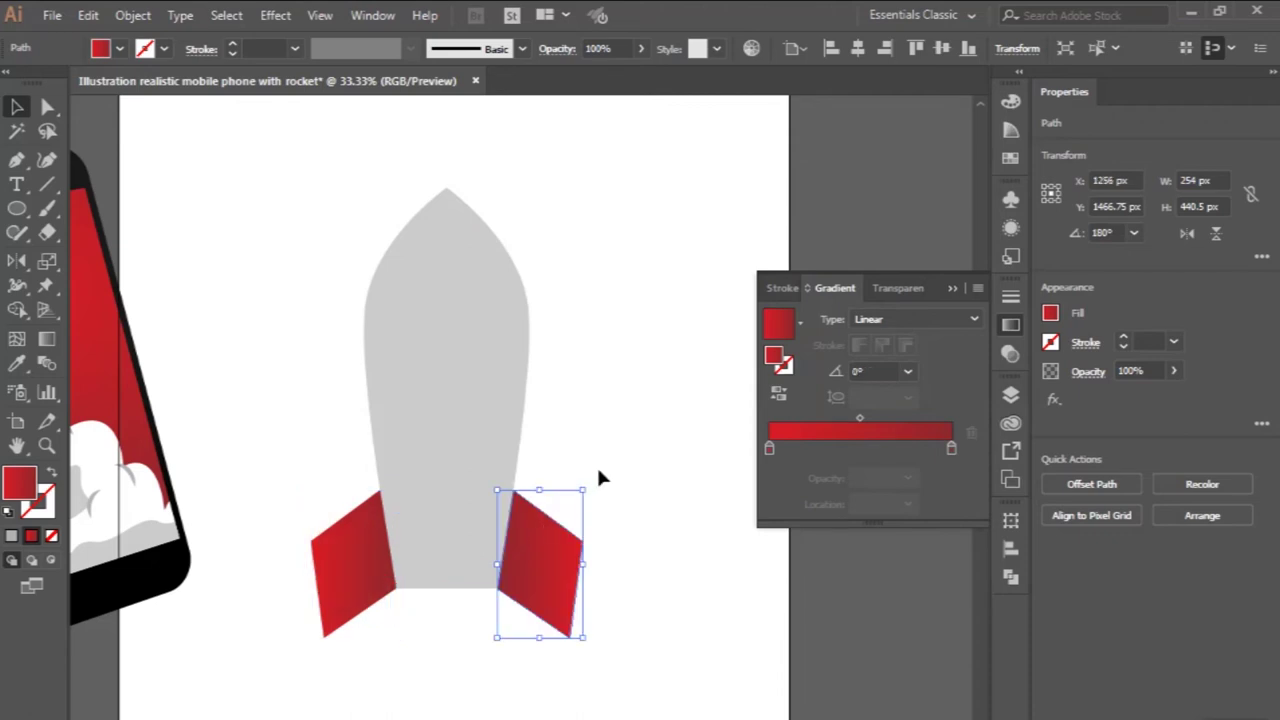
pyautogui.click(598, 478)
pyautogui.scroll(-2, 598, 478)
pyautogui.keyDown('alt'); pyautogui.scroll(1, 493, 558); pyautogui.keyUp('alt')
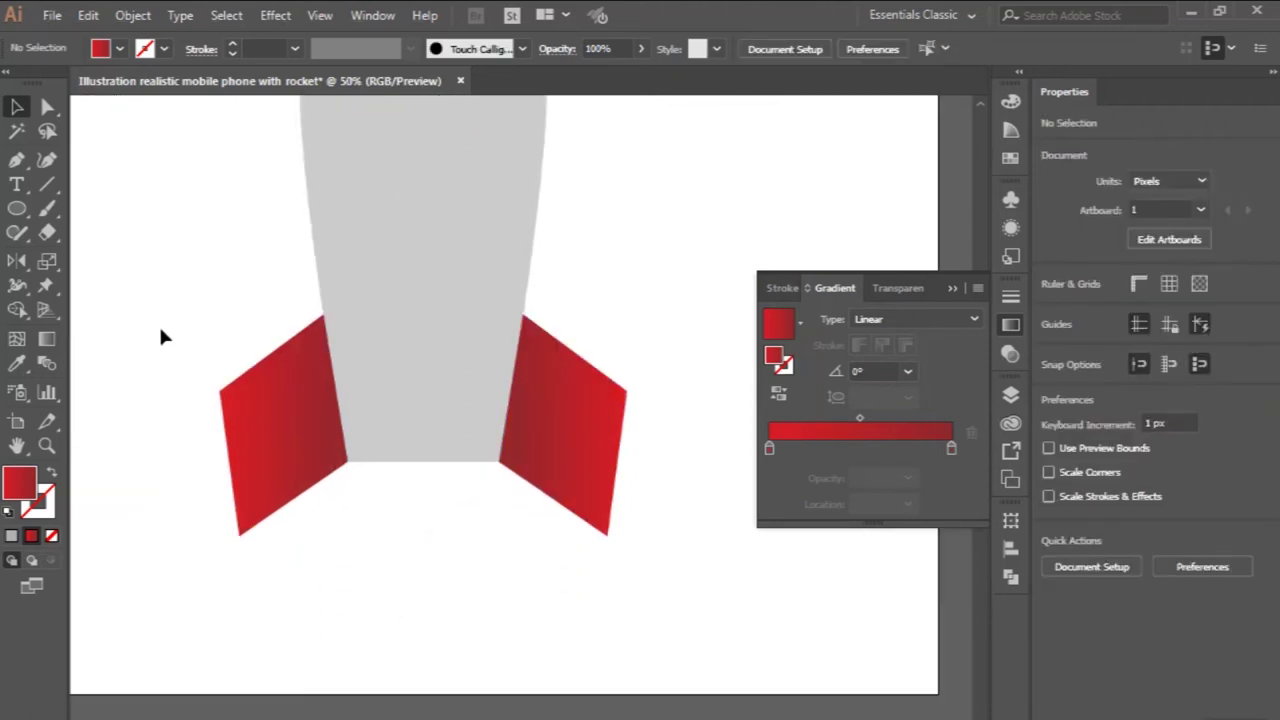
# - Pen-draw a jagged flame with a long central spike beneath the rocket body
pyautogui.click(16, 160)
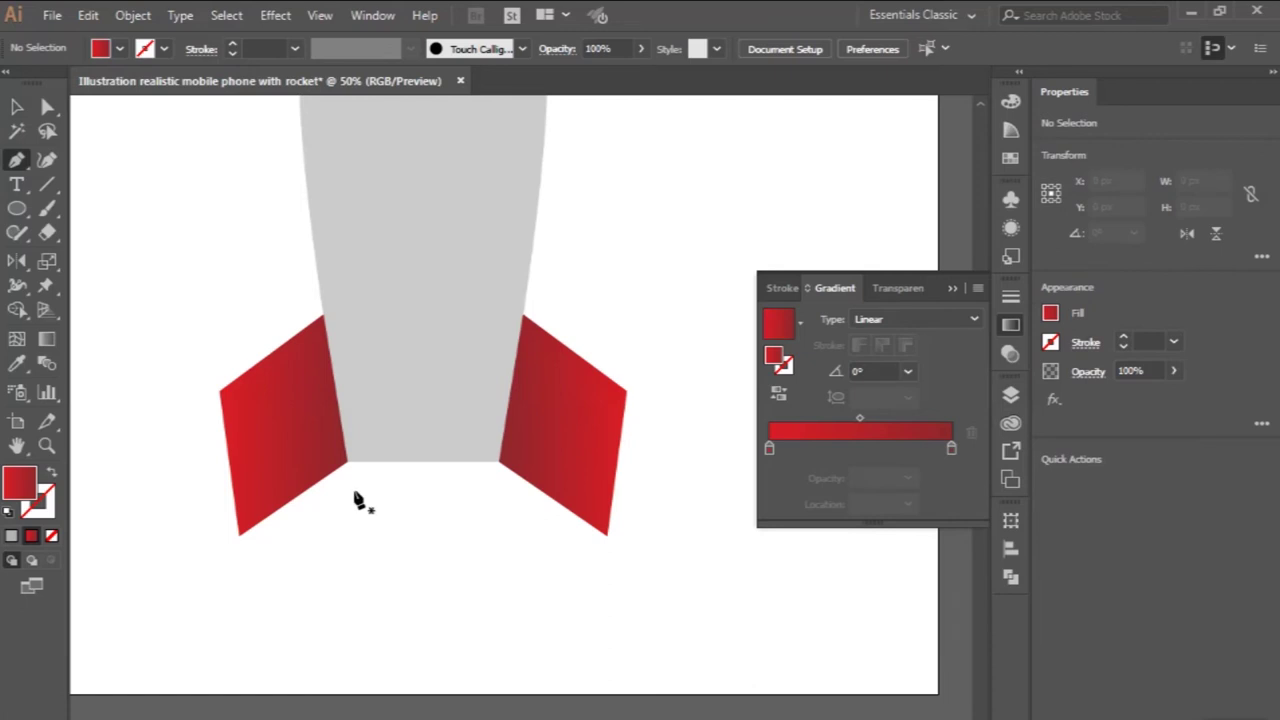
pyautogui.click(347, 486)
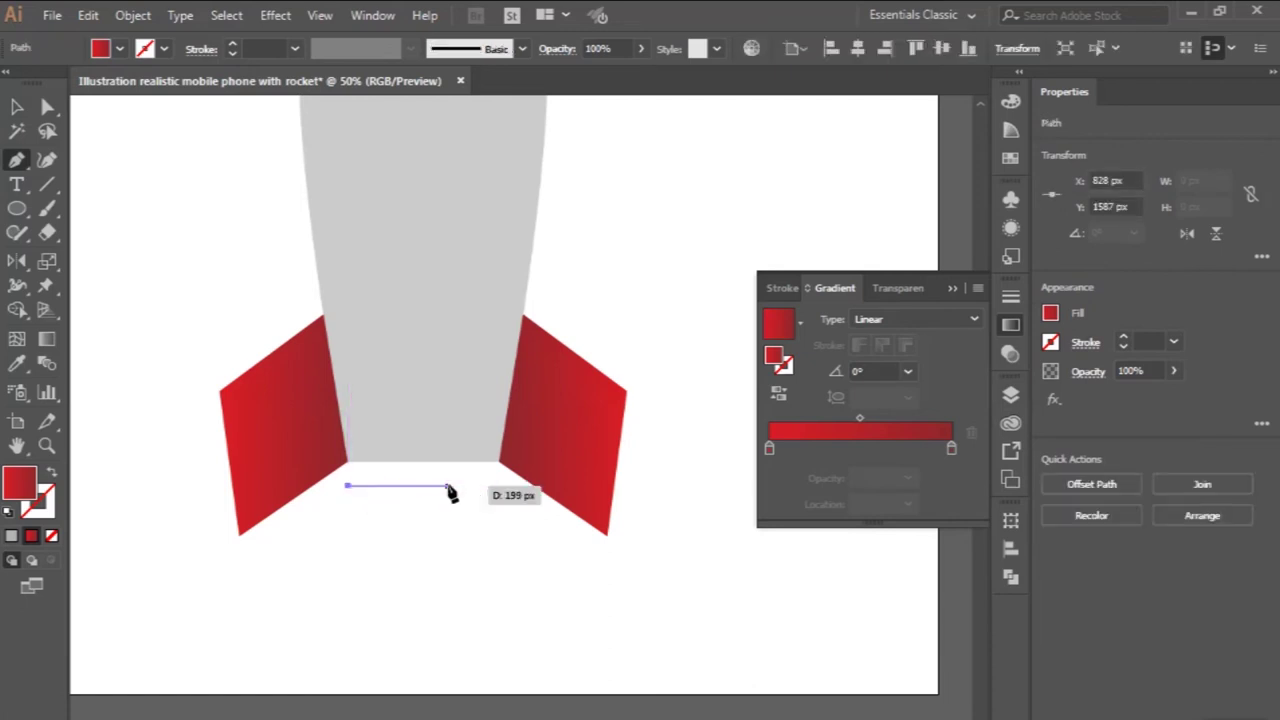
pyautogui.click(497, 487)
pyautogui.scroll(-3, 498, 490)
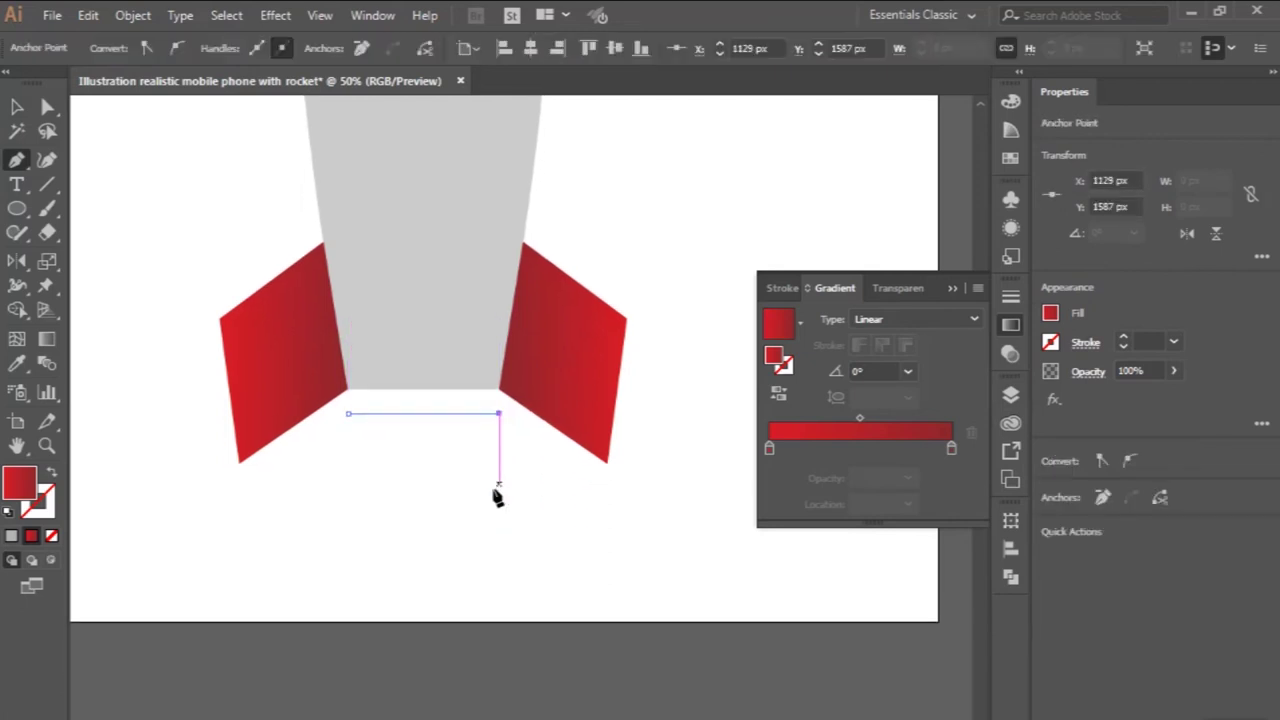
pyautogui.click(450, 555)
pyautogui.click(438, 521)
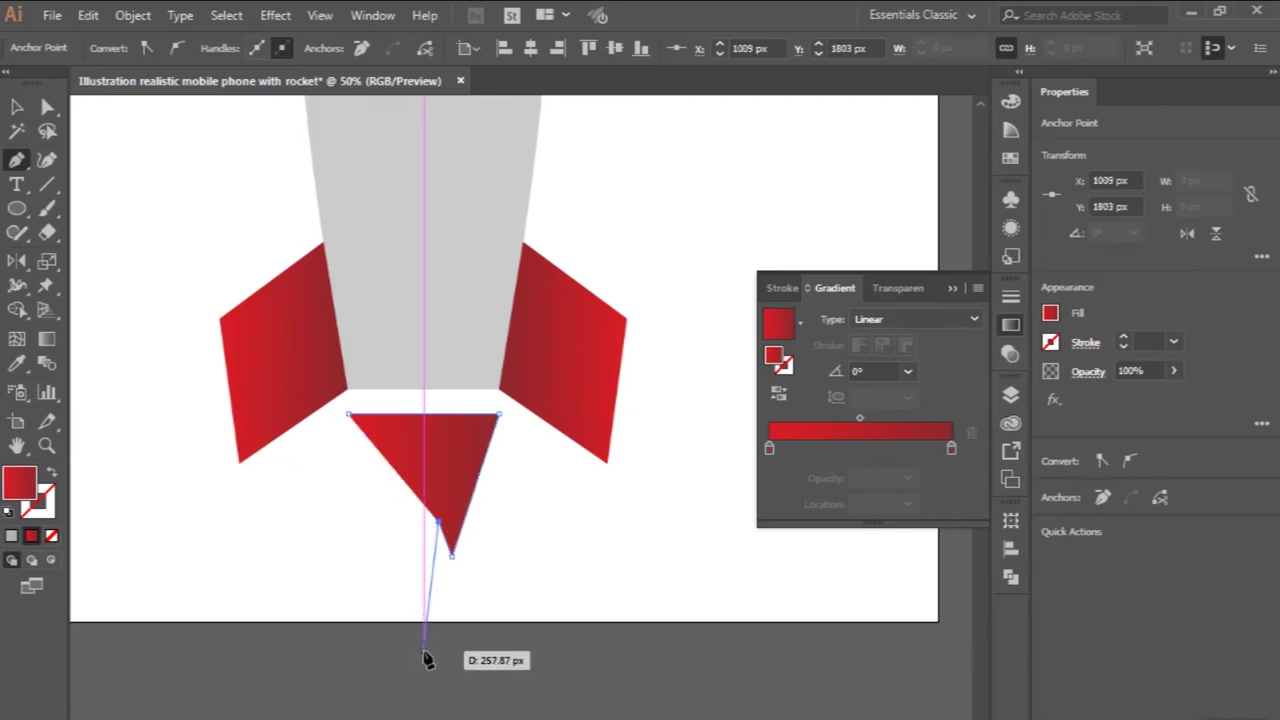
pyautogui.click(423, 648)
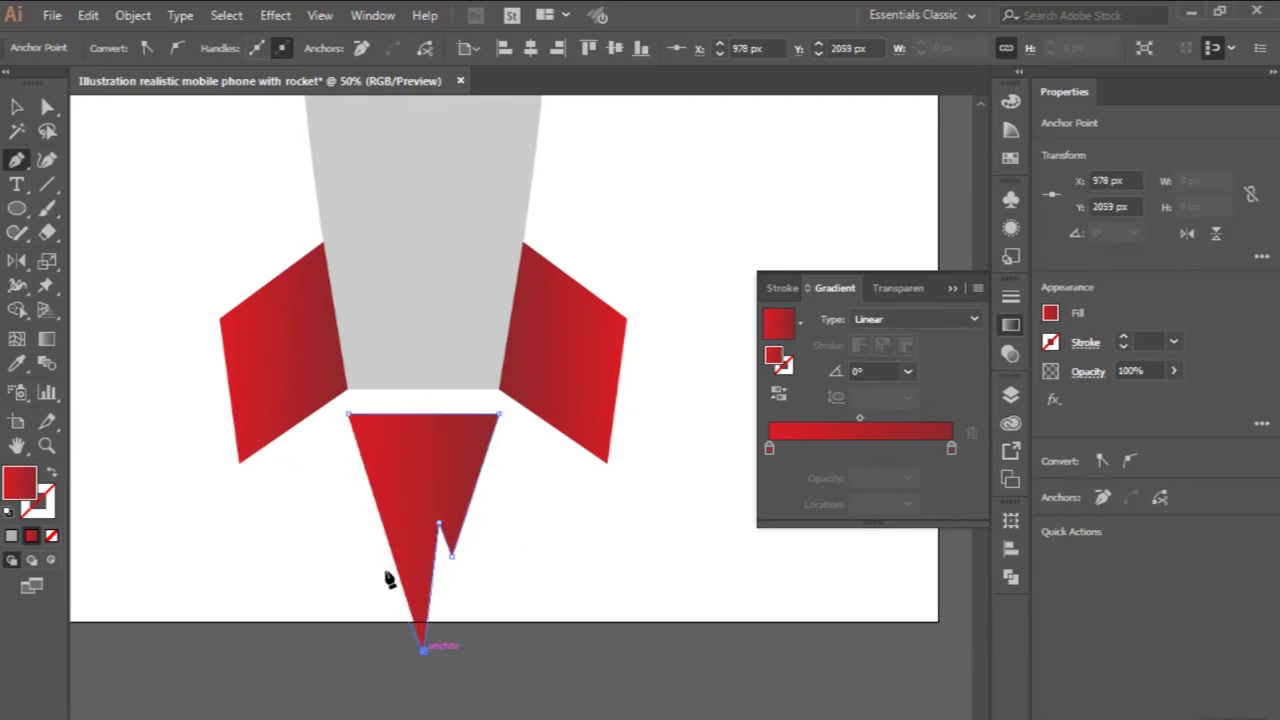
pyautogui.click(401, 523)
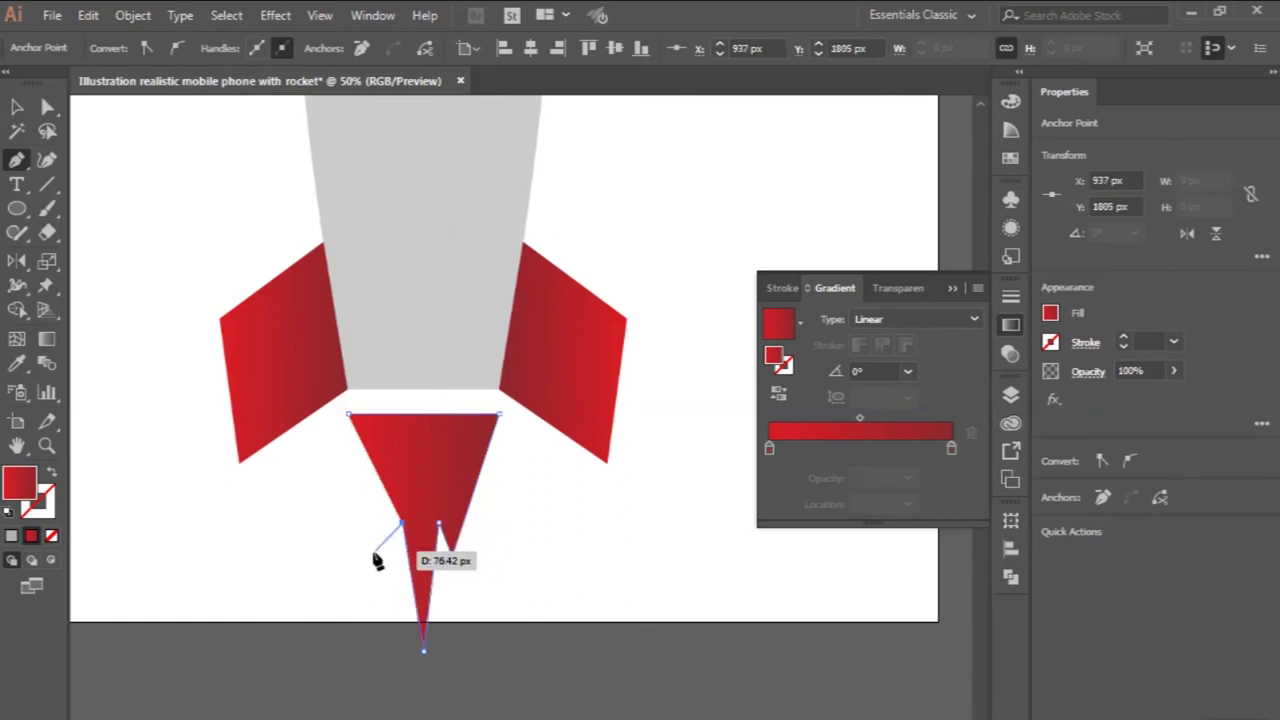
pyautogui.moveTo(394, 558); pyautogui.dragTo(396, 561)
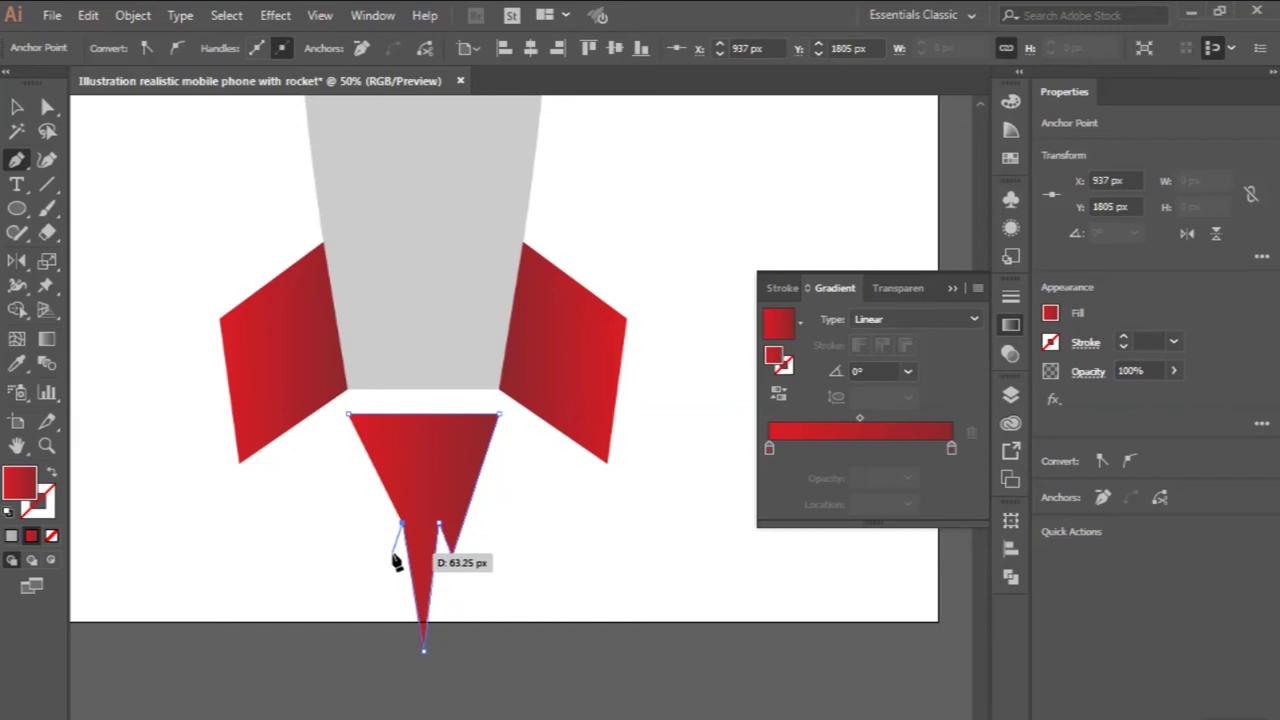
pyautogui.click(393, 554)
pyautogui.click(349, 418)
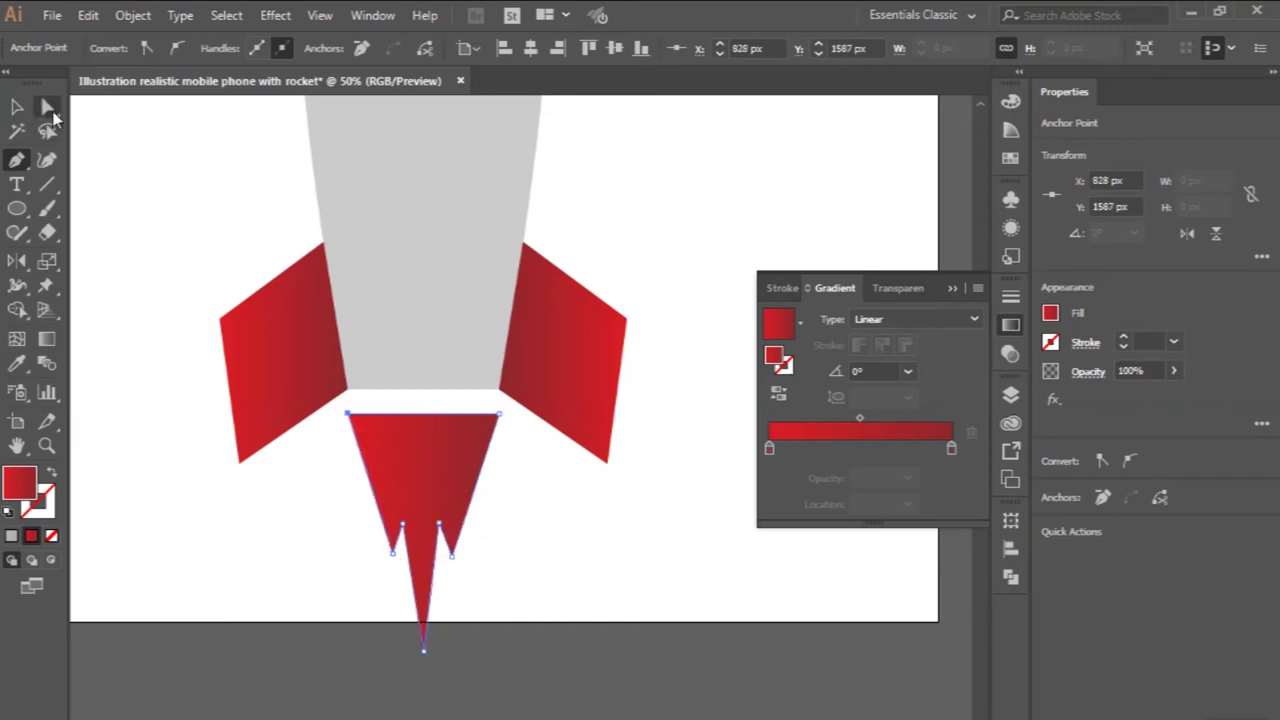
# - Adjust the flame's lower-left and lower-right anchor points with Direct Selection
pyautogui.click(47, 107)
pyautogui.moveTo(391, 552); pyautogui.dragTo(386, 563)
pyautogui.click(480, 574)
pyautogui.scroll(-1, 477, 575)
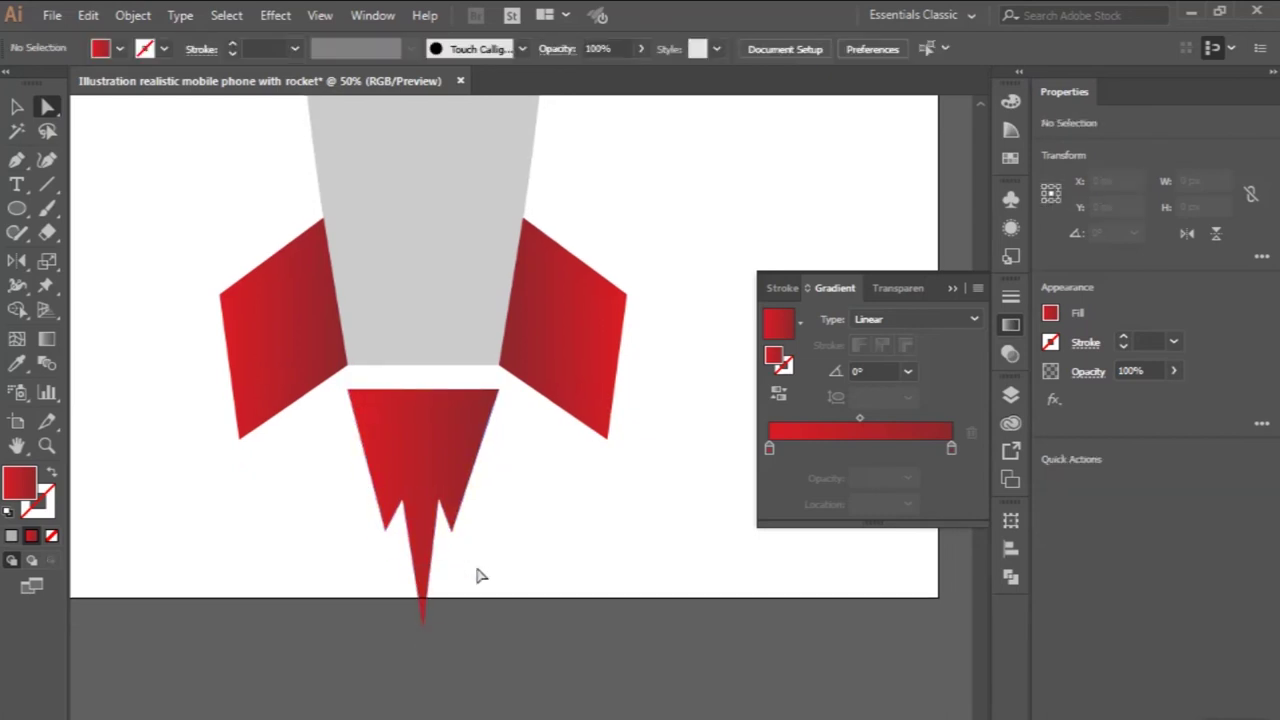
pyautogui.click(452, 528)
pyautogui.moveTo(453, 530); pyautogui.dragTo(459, 528)
pyautogui.click(493, 568)
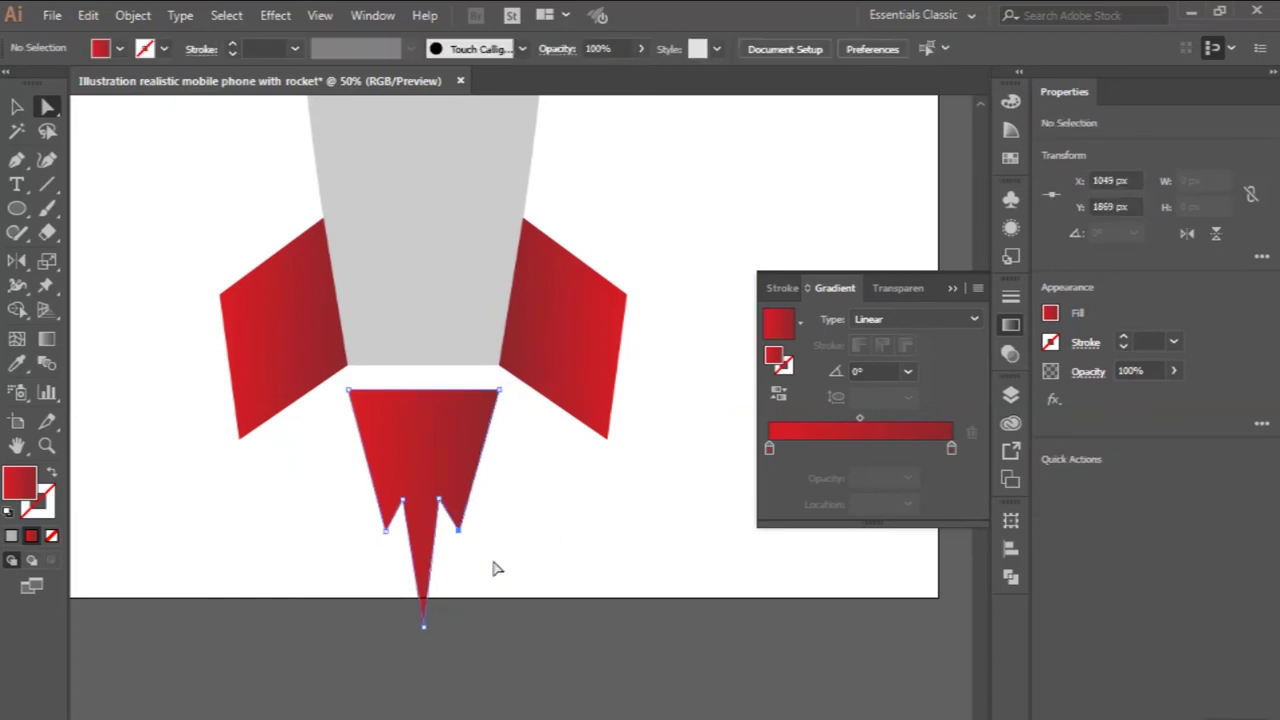
pyautogui.scroll(-1, 492, 567)
pyautogui.scroll(-1, 492, 567)
pyautogui.scroll(-1, 492, 567)
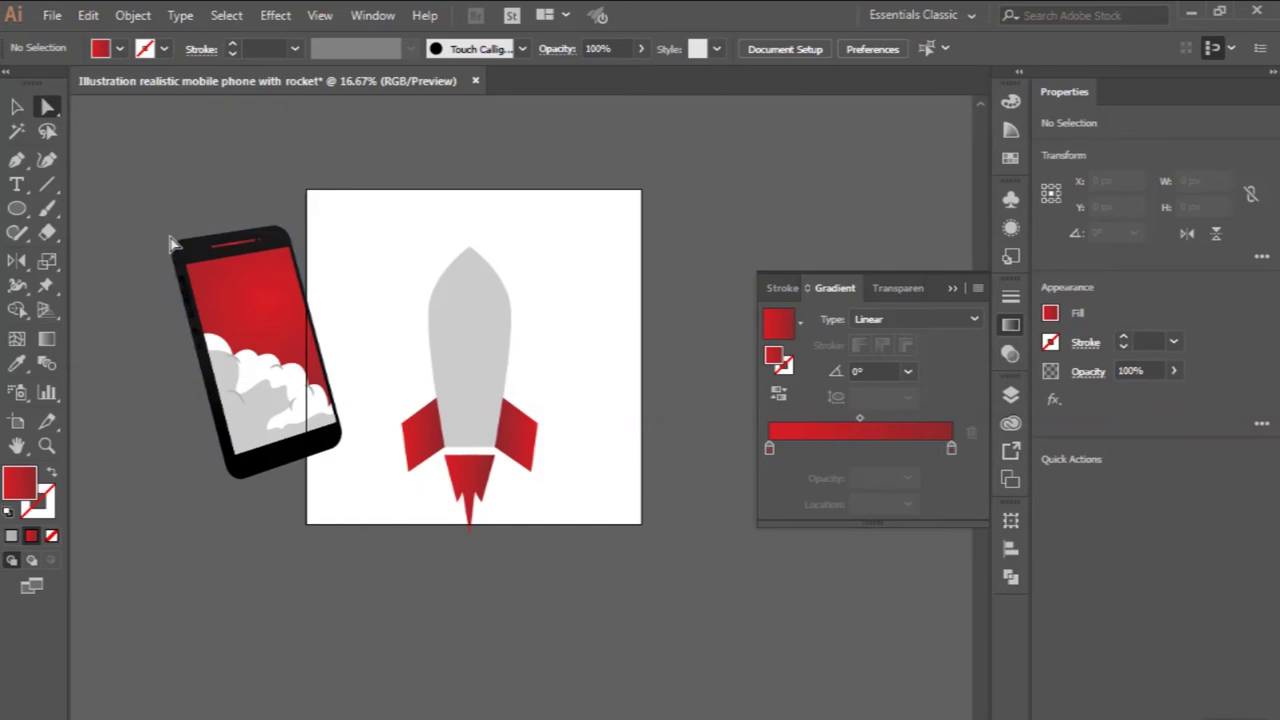
# - Draw a circle on the upper rocket body for the porthole
pyautogui.click(17, 208)
pyautogui.scroll(1, 497, 286)
pyautogui.scroll(1, 434, 329)
pyautogui.scroll(1, 429, 324)
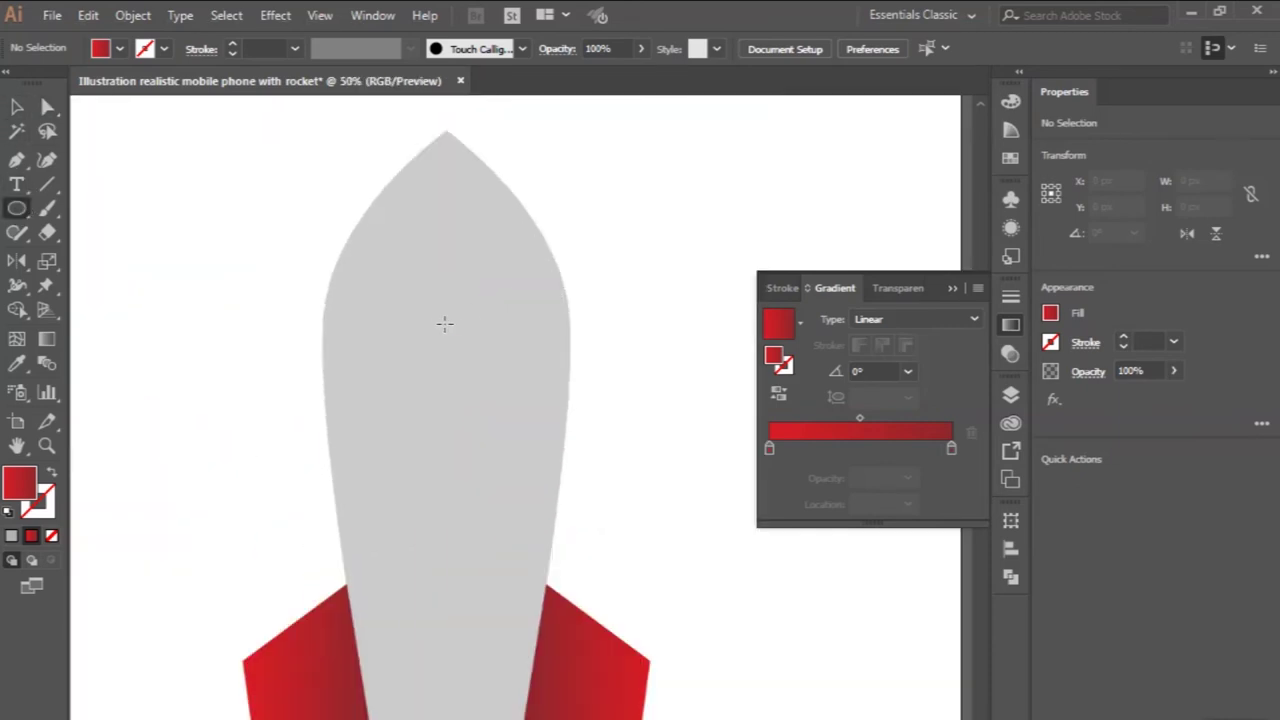
pyautogui.moveTo(446, 325); pyautogui.dragTo(478, 388)
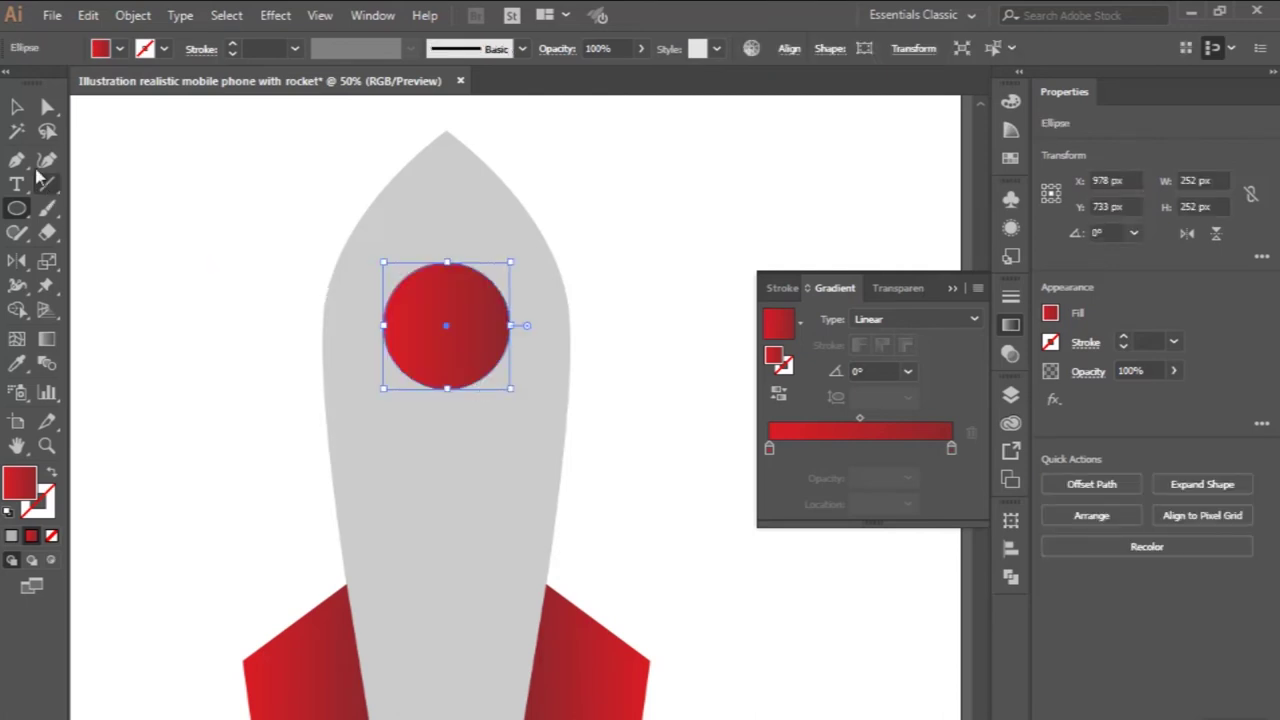
# - Eyedropper the dark radial gradient onto the porthole circle
pyautogui.click(17, 366)
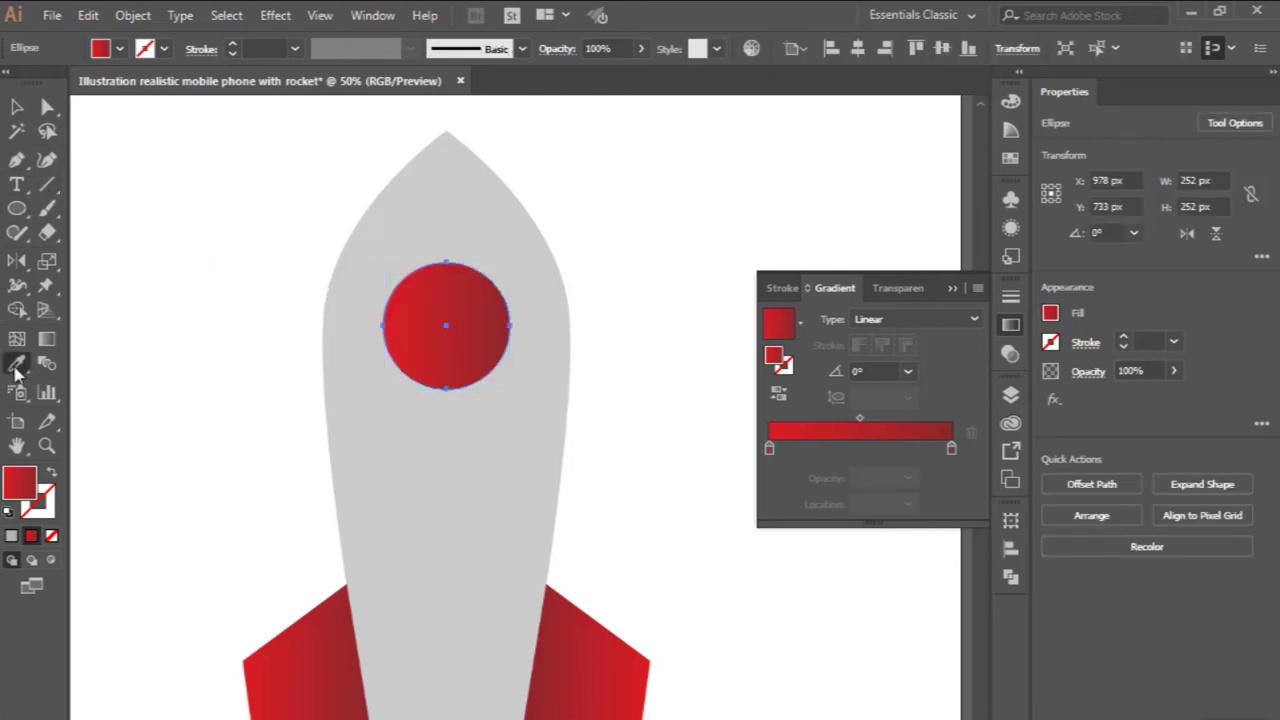
pyautogui.hscroll(-5, 237, 337)
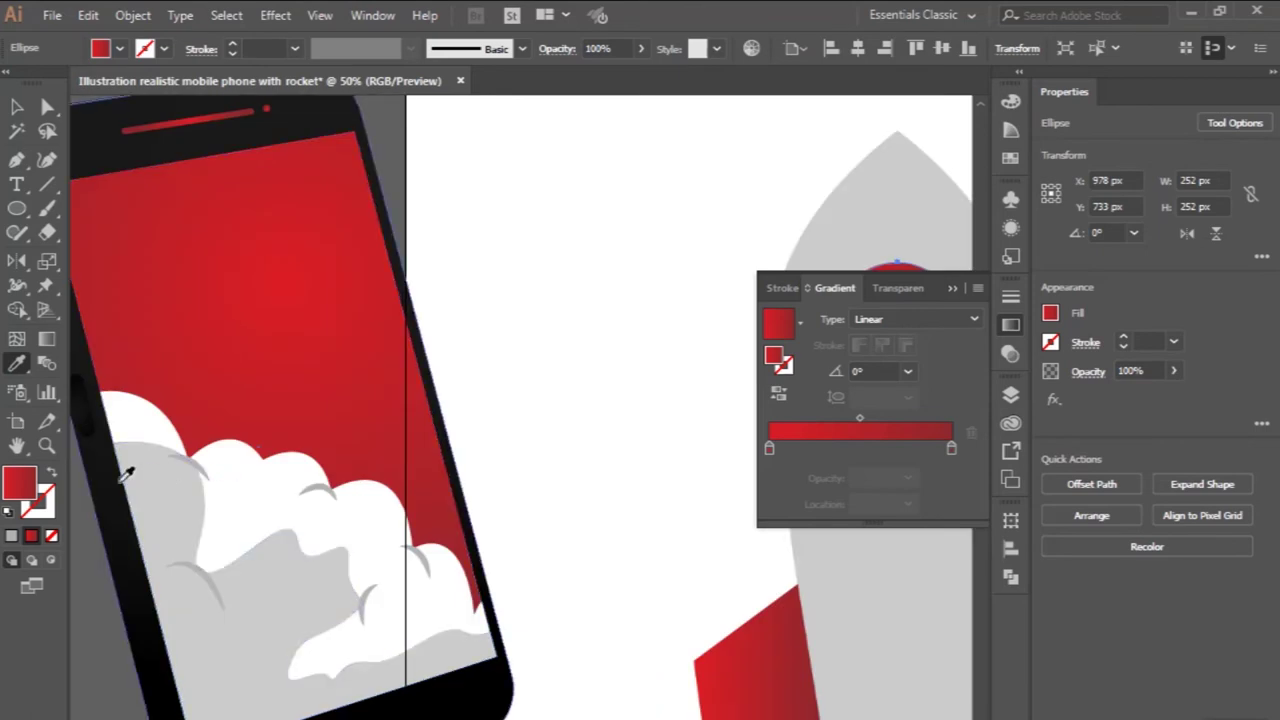
pyautogui.click(117, 485)
pyautogui.hscroll(5, 115, 488)
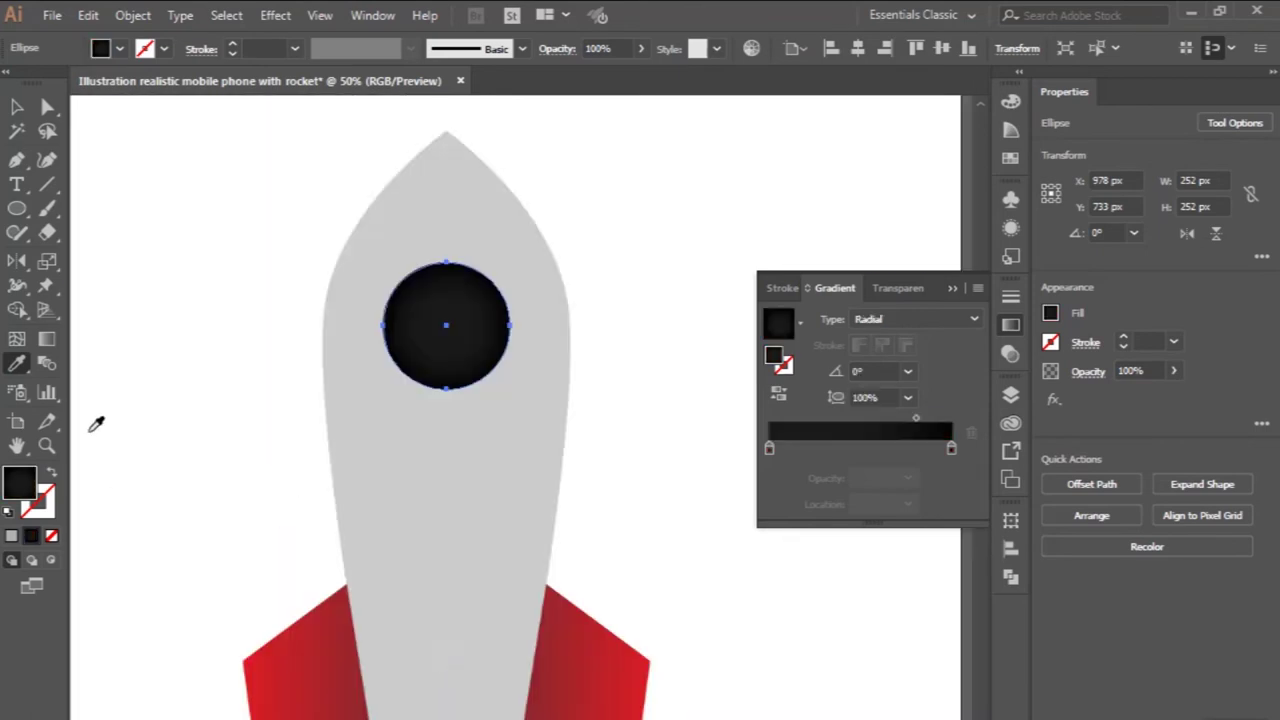
# - Hide the bounding box with Ctrl+Shift+B, deselect, then grab the inner circle
pyautogui.click(17, 106)
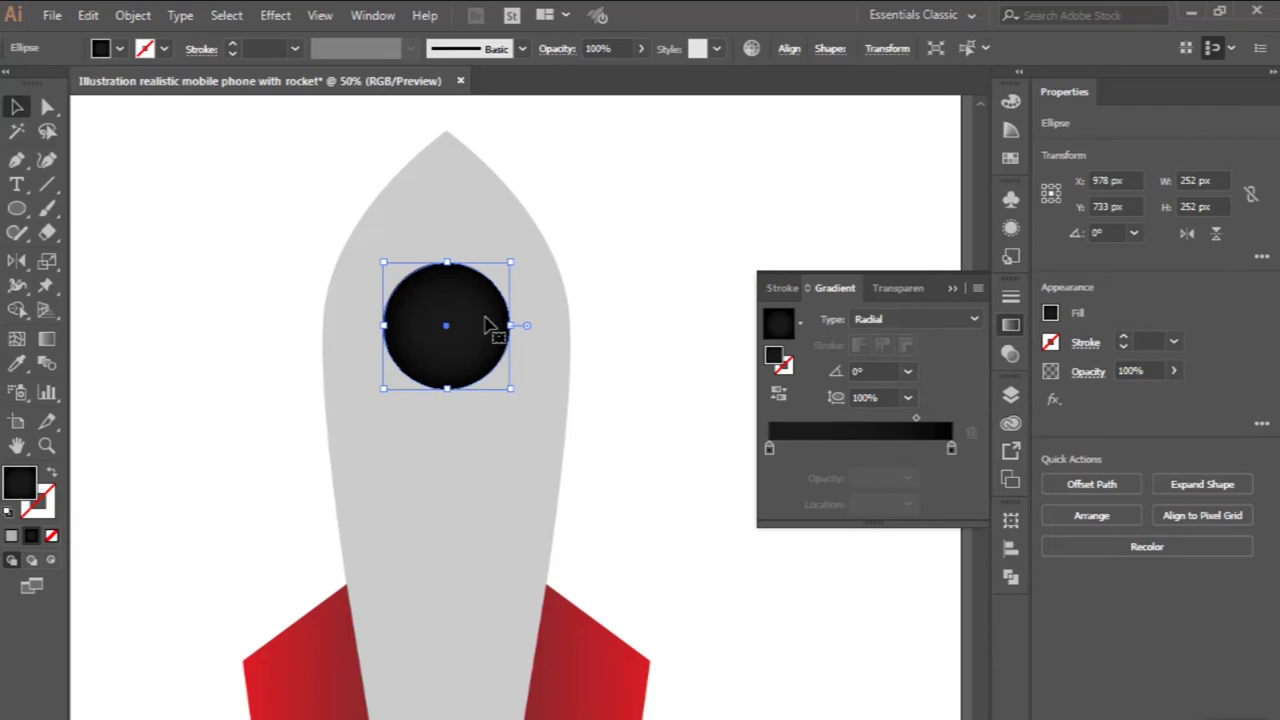
pyautogui.hotkey('ctrl', 'shift', 'b')
pyautogui.scroll(1, 463, 277)
pyautogui.hotkey('ctrl', 'shift', 'a')
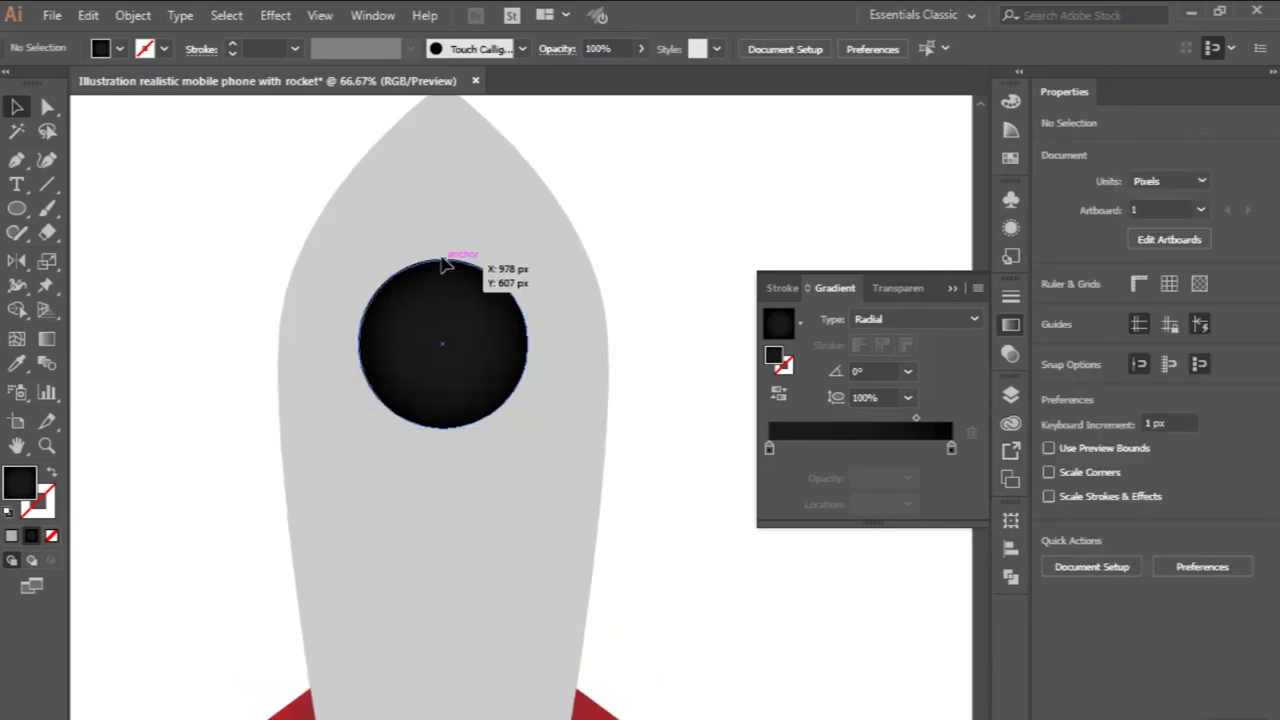
pyautogui.click(446, 264)
# - Shrink the inner circle to 176 px and give it the phone's red gradient
pyautogui.moveTo(446, 262); pyautogui.dragTo(448, 290)
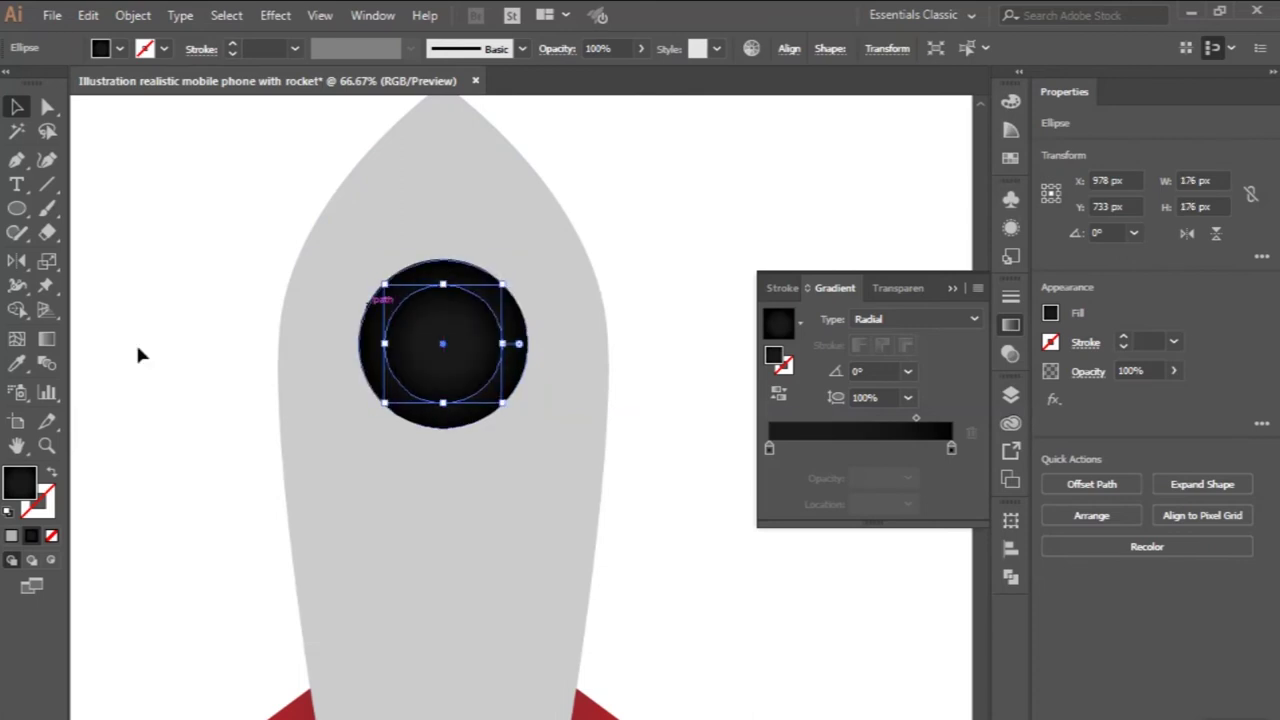
pyautogui.click(20, 365)
pyautogui.scroll(-1, 286, 423)
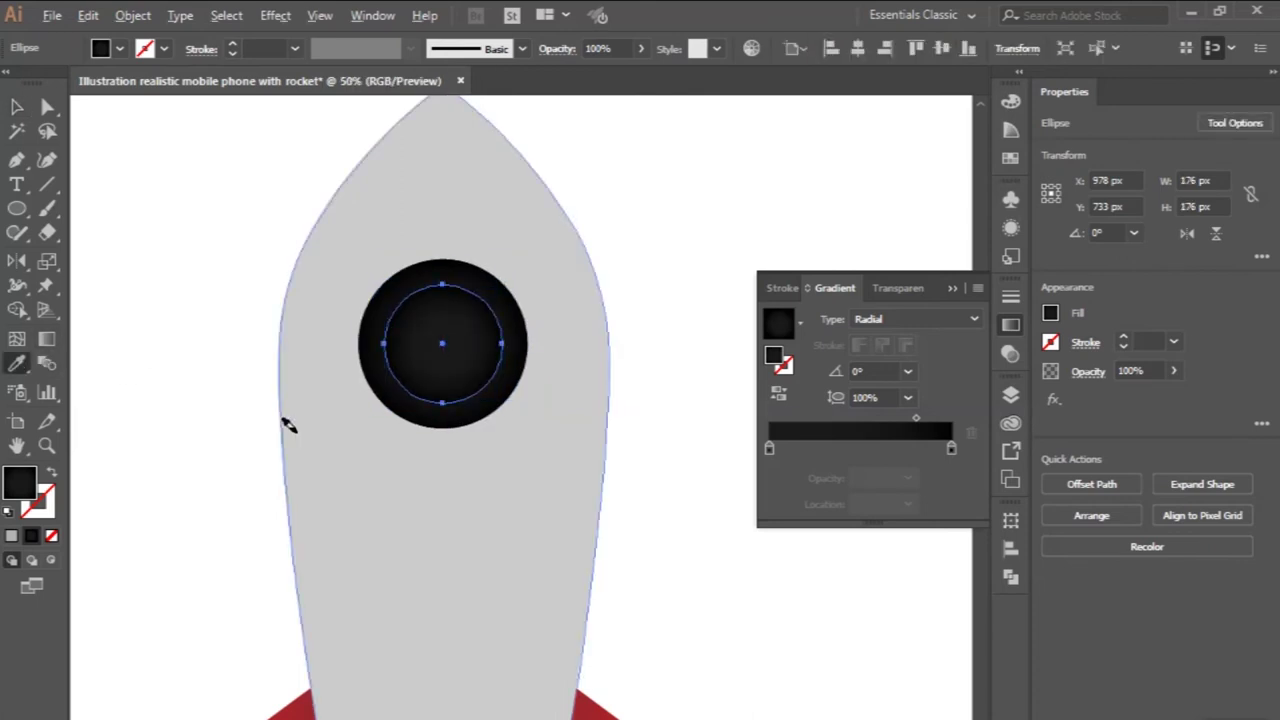
pyautogui.scroll(-1, 300, 440)
pyautogui.click(117, 425)
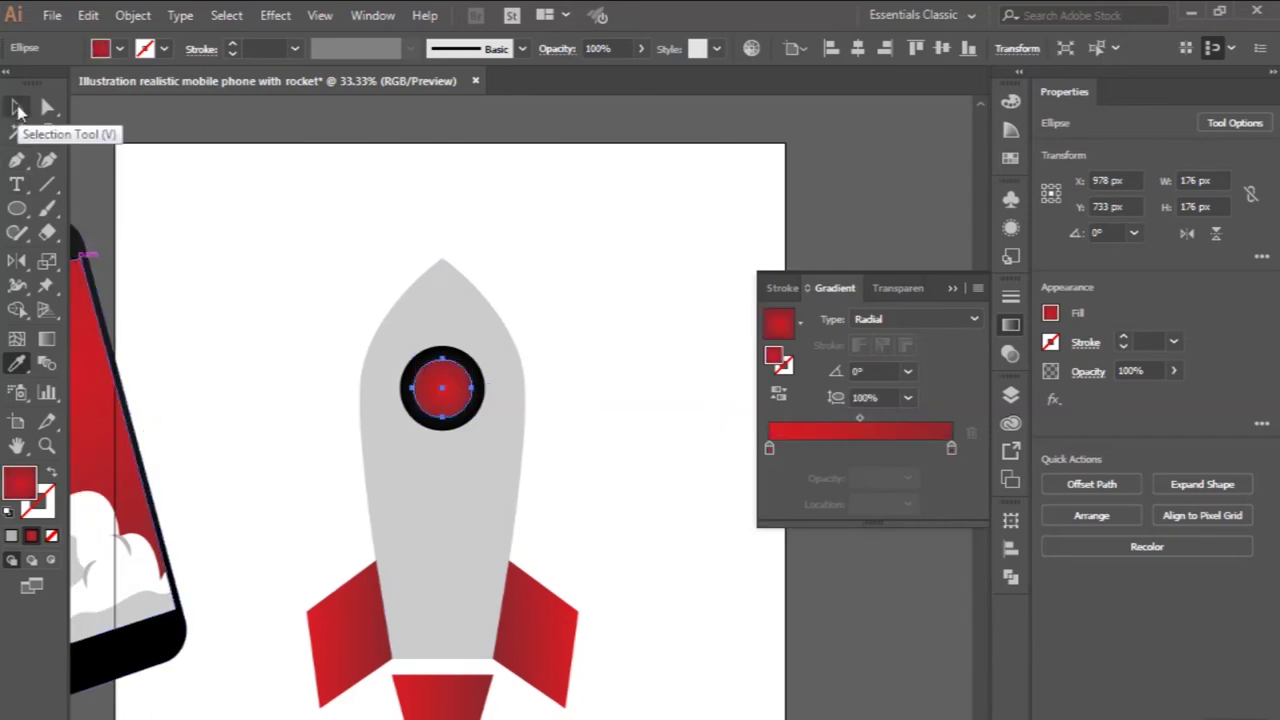
# - Deselect the red circle and scroll down the rocket body
pyautogui.click(17, 110)
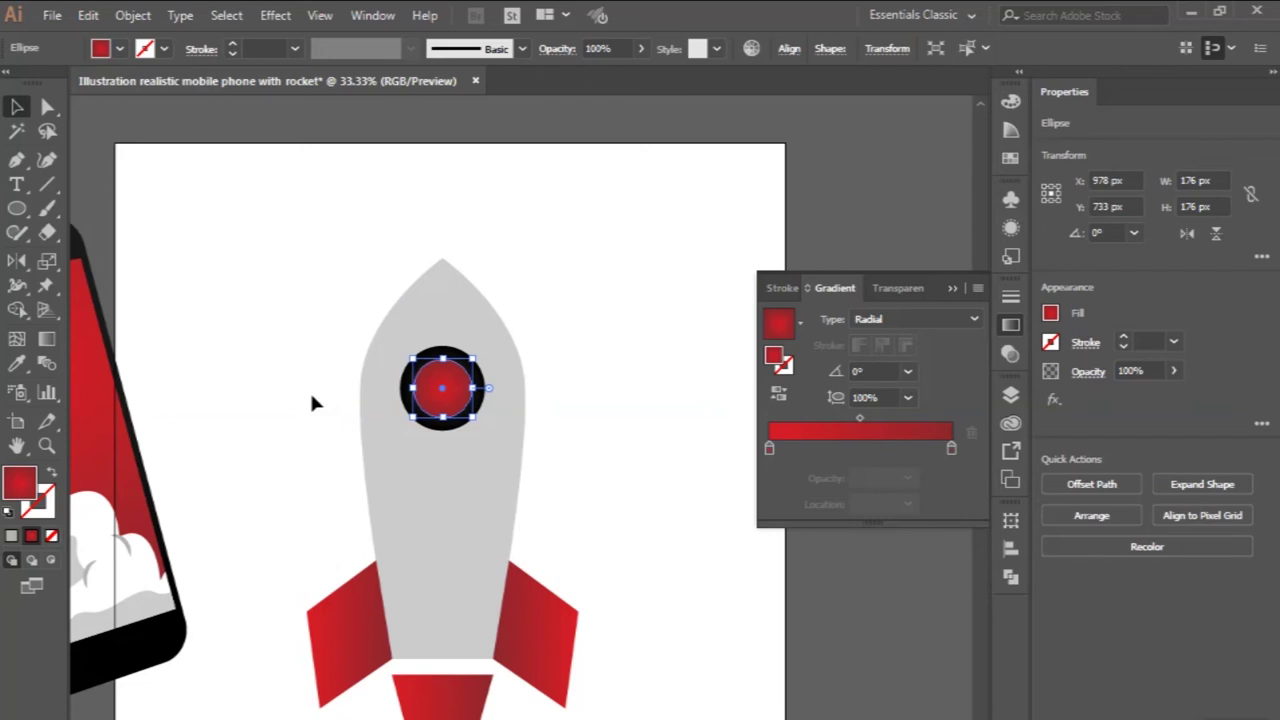
pyautogui.click(312, 398)
pyautogui.scroll(-3, 312, 398)
pyautogui.scroll(-1, 528, 357)
pyautogui.scroll(1, 515, 362)
pyautogui.scroll(-1, 505, 370)
pyautogui.scroll(-1, 477, 380)
pyautogui.click(17, 160)
pyautogui.scroll(1, 427, 566)
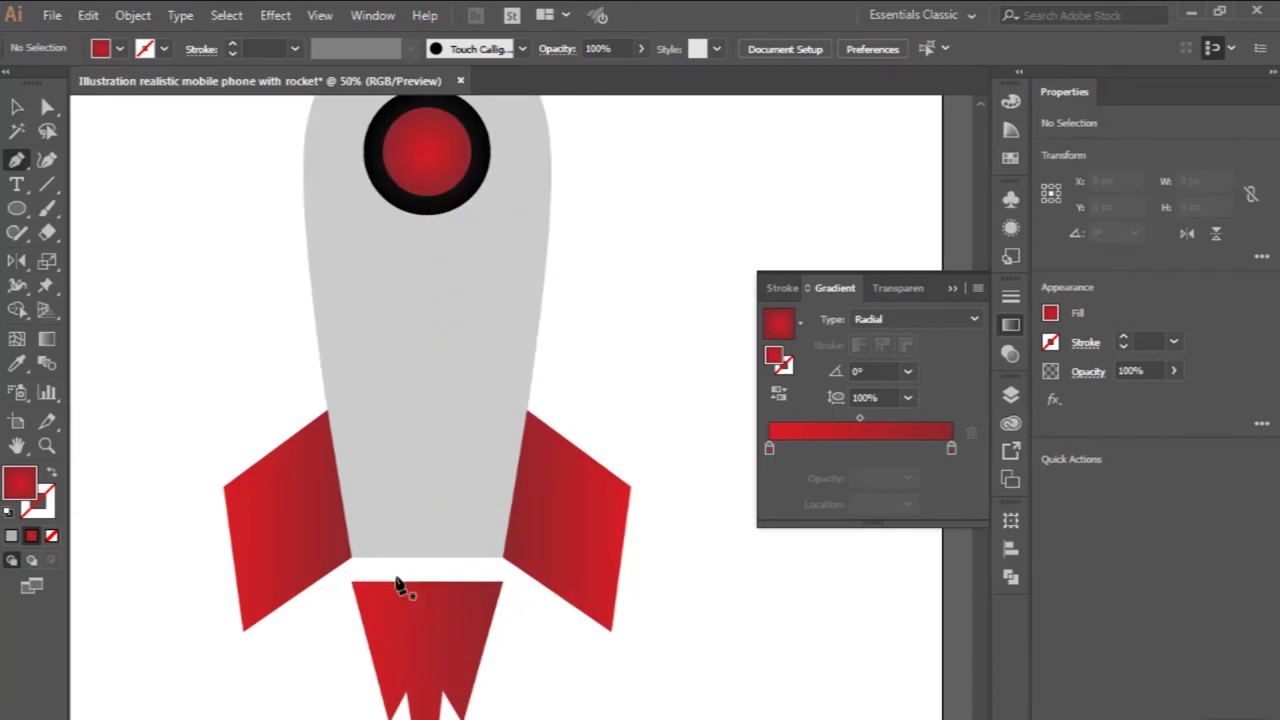
# - Draw a closed four-point strip from the body's bottom edge up into the body
pyautogui.scroll(1, 408, 570)
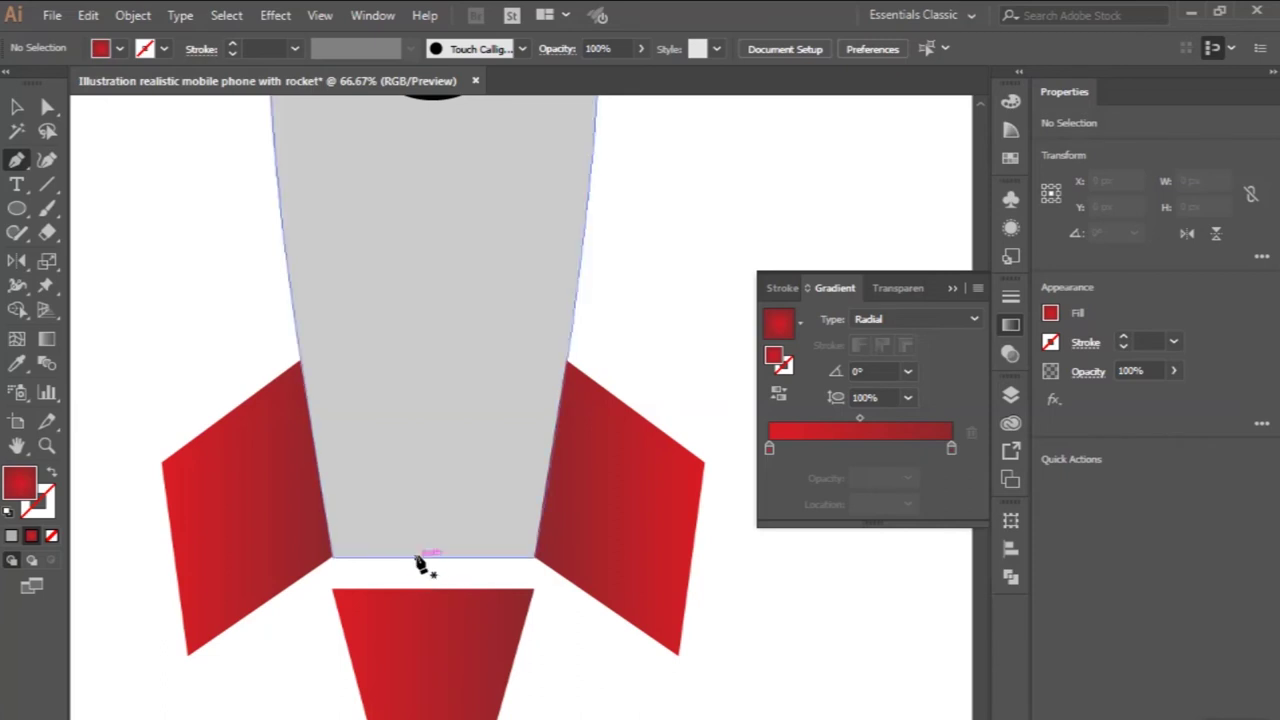
pyautogui.click(416, 557)
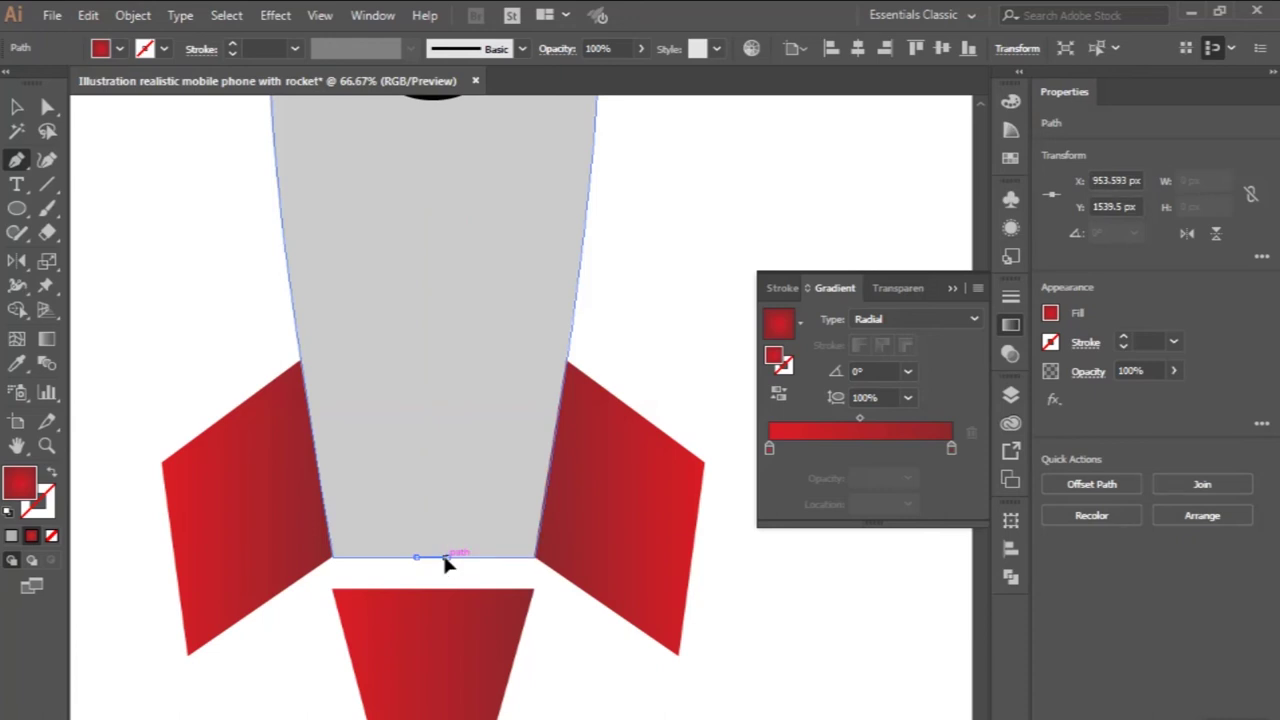
pyautogui.click(446, 556)
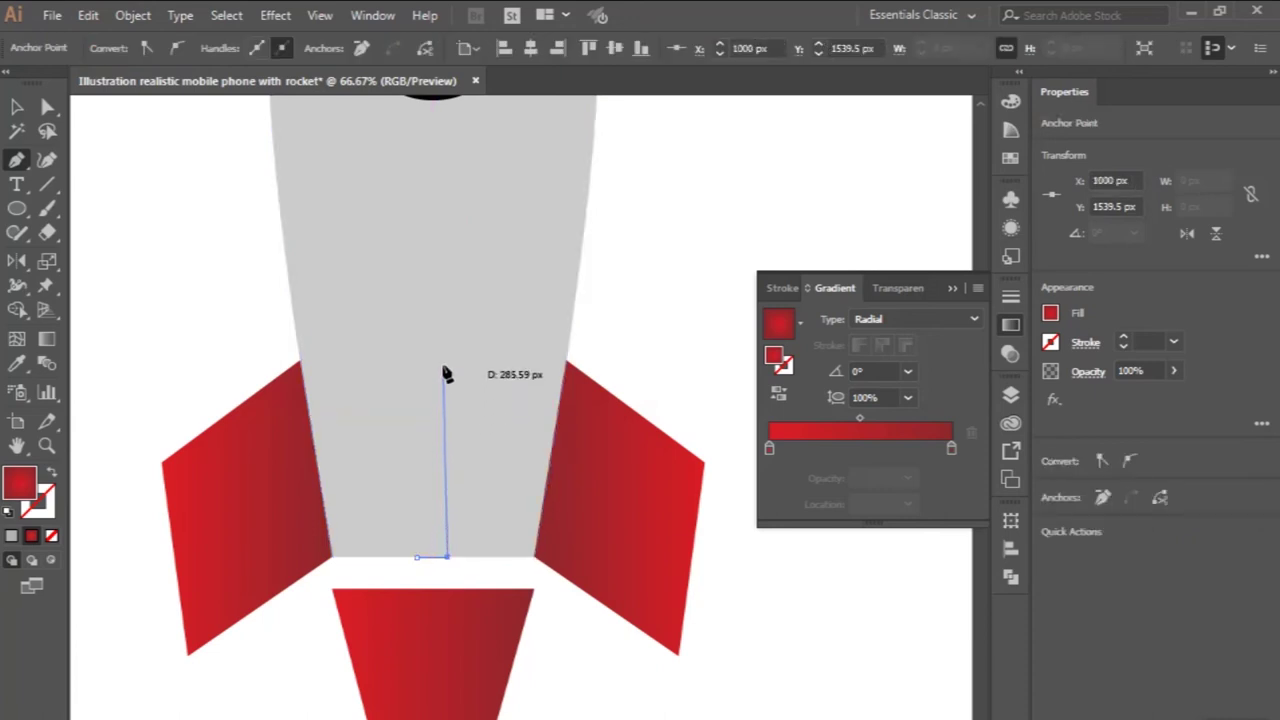
pyautogui.click(448, 366)
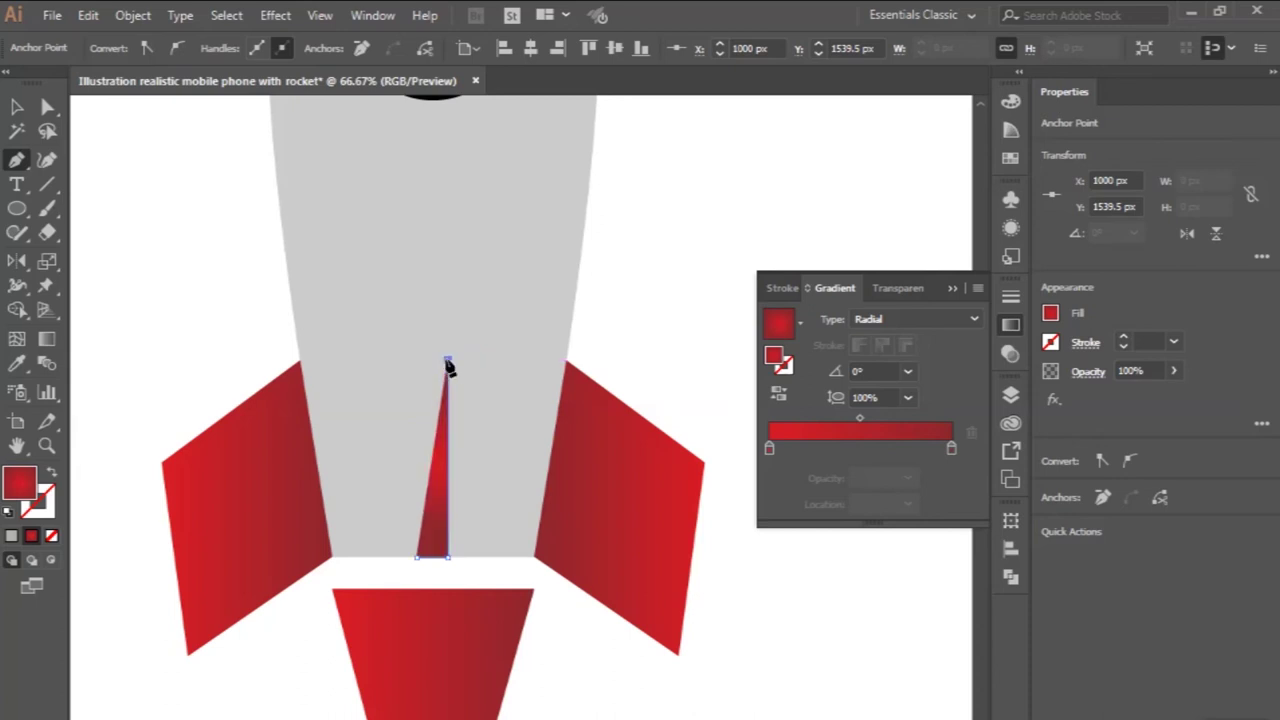
pyautogui.click(434, 360)
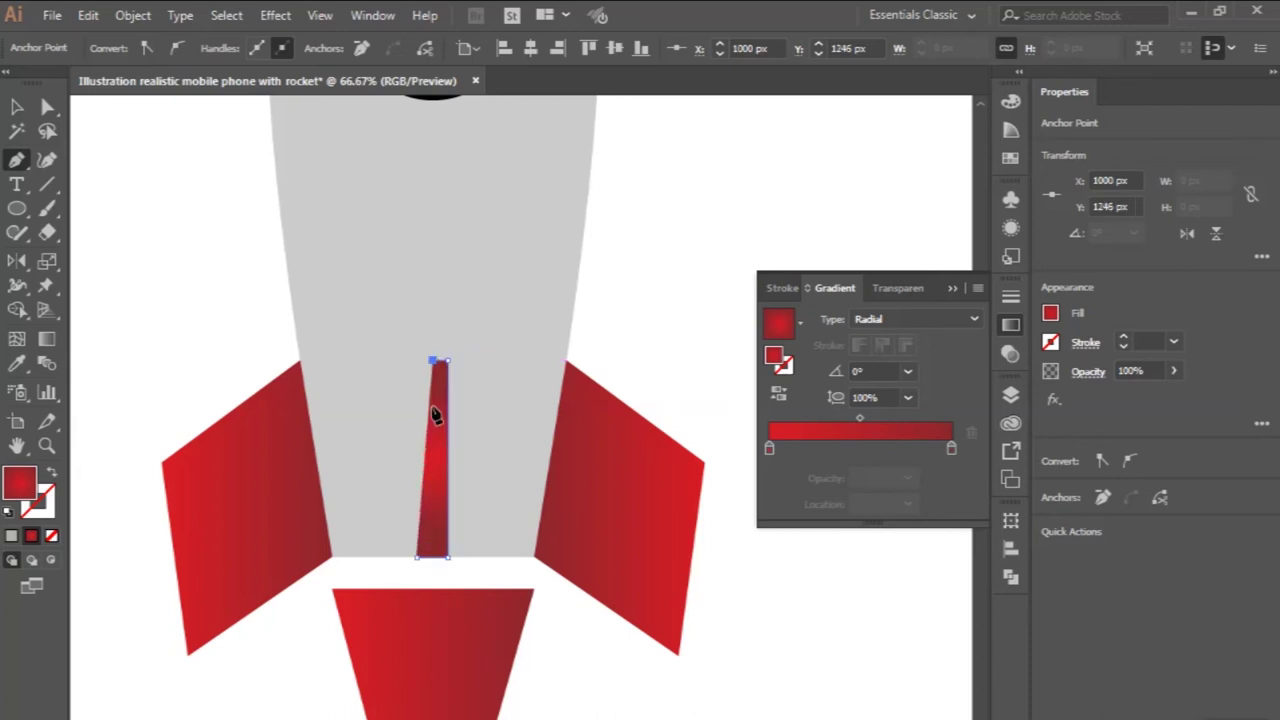
pyautogui.click(416, 558)
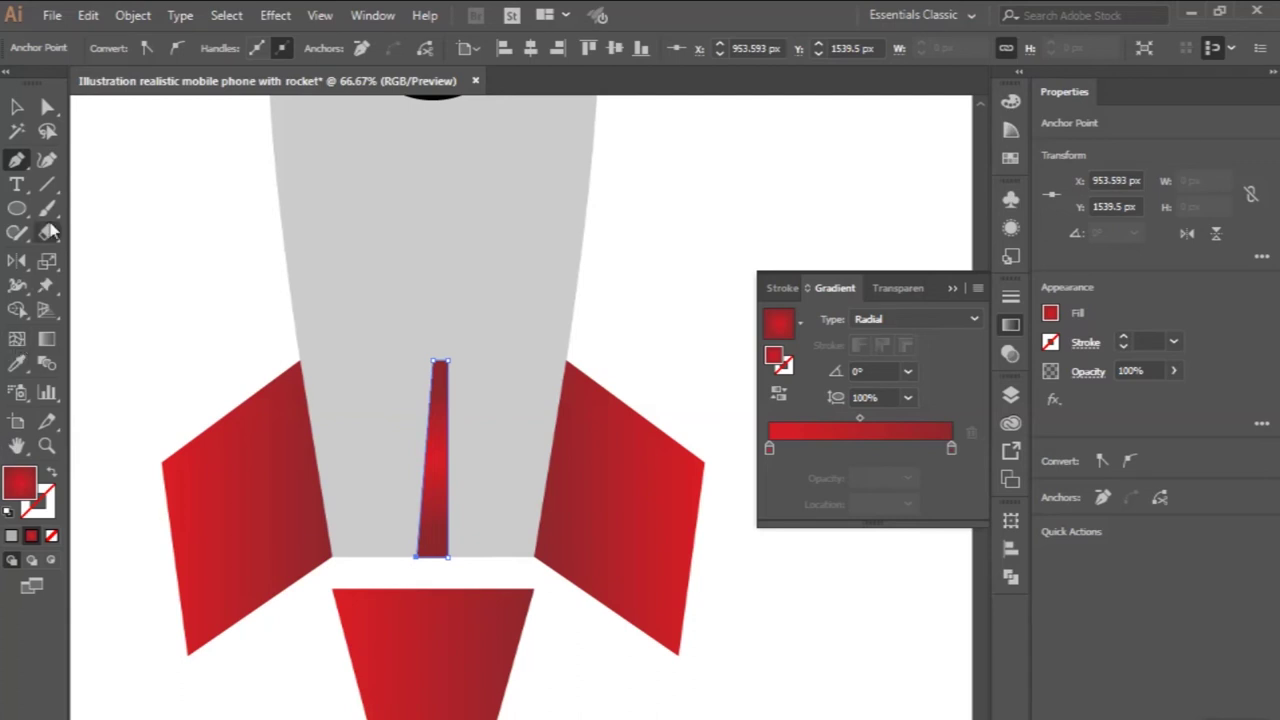
# - Taper the strip by pulling its two top anchors left with Direct Selection
pyautogui.click(50, 108)
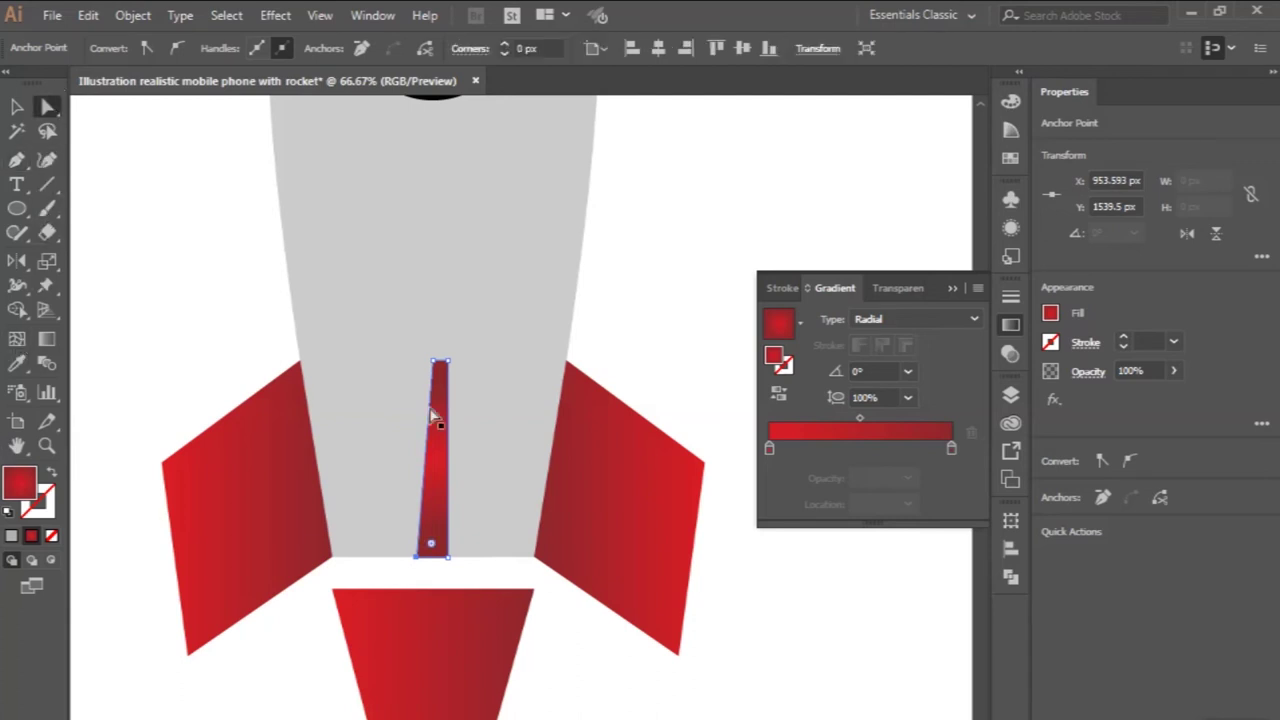
pyautogui.scroll(1, 445, 425)
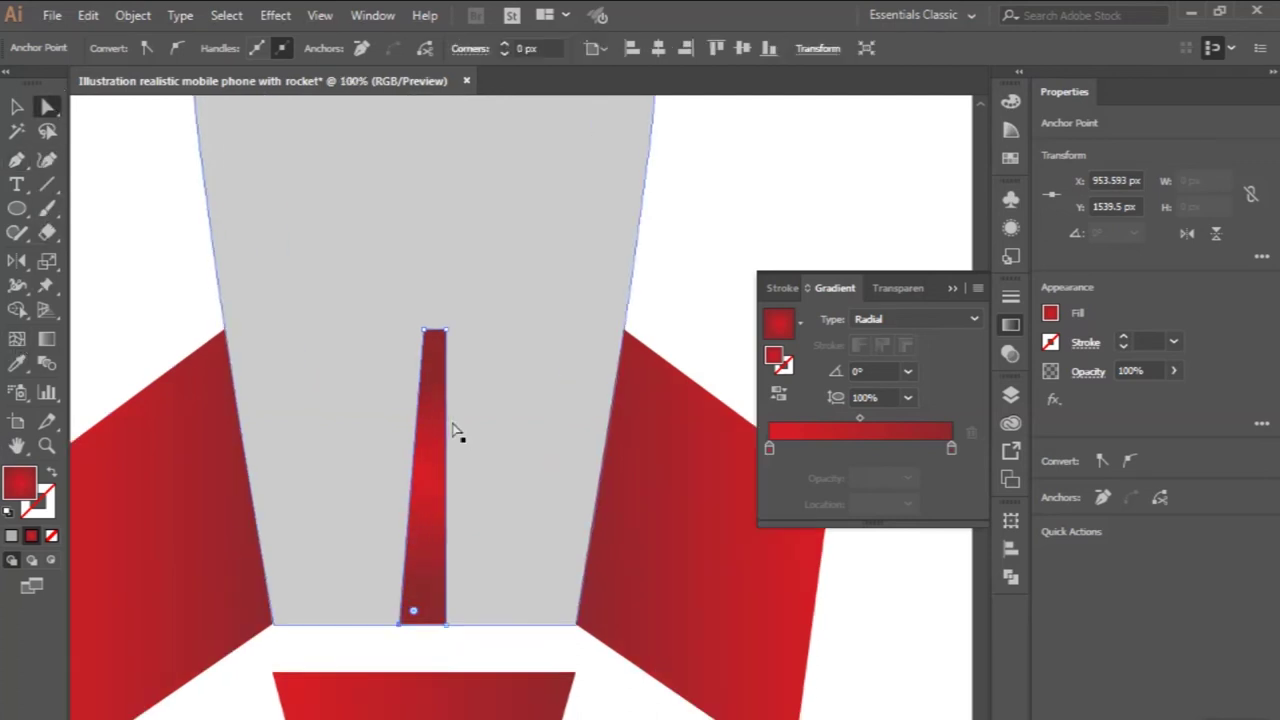
pyautogui.keyDown('shift'); pyautogui.click(446, 330); pyautogui.keyUp('shift')
pyautogui.scroll(1, 446, 335)
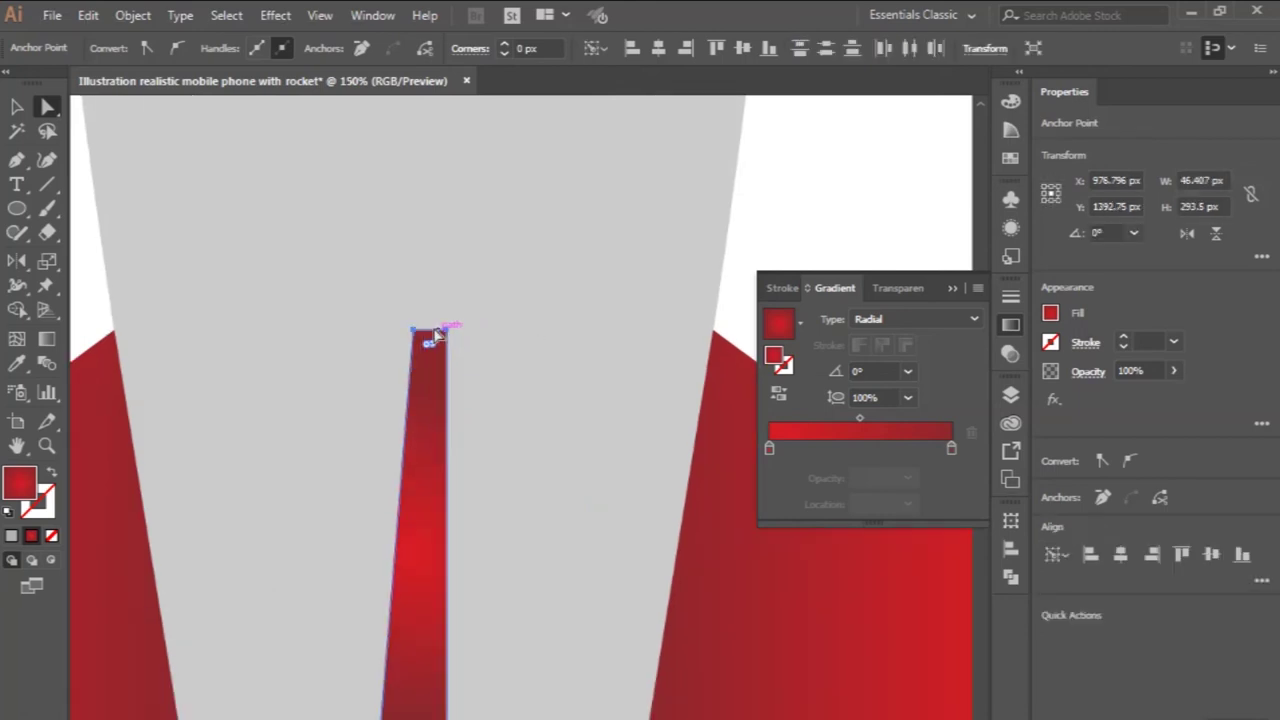
pyautogui.moveTo(435, 331); pyautogui.dragTo(423, 337)
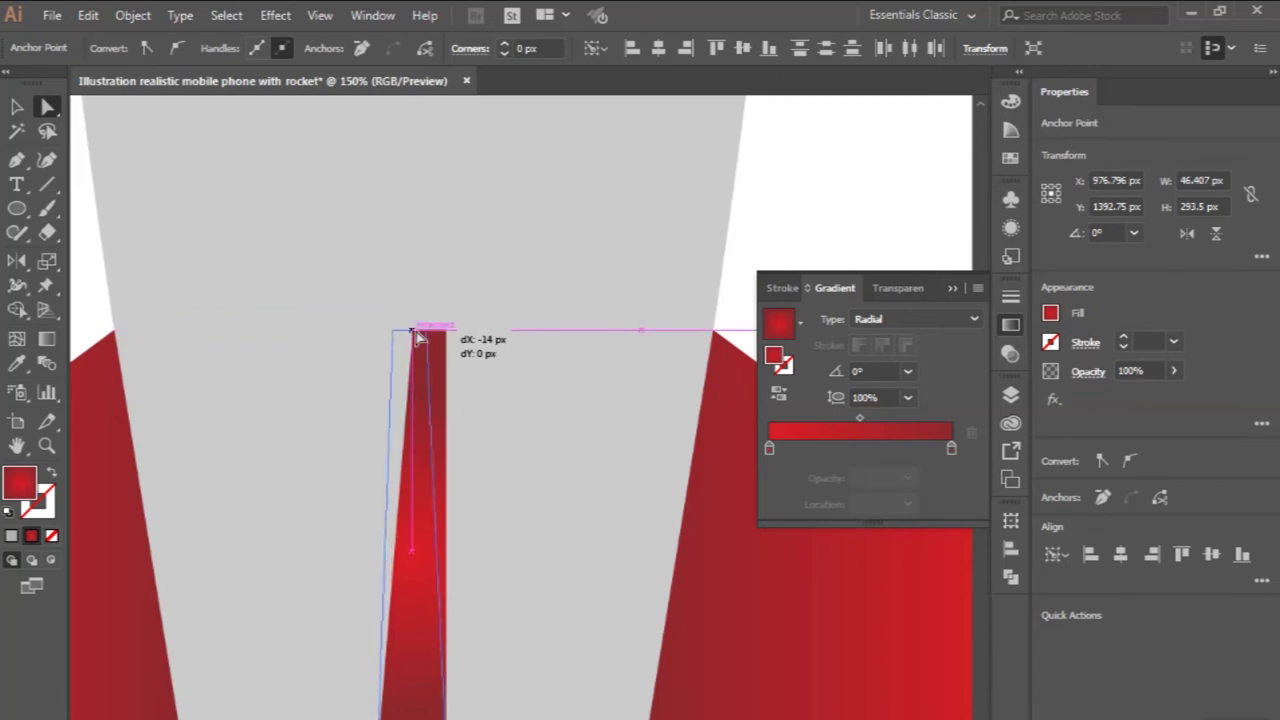
pyautogui.moveTo(419, 337); pyautogui.dragTo(415, 337)
pyautogui.scroll(-2, 414, 337)
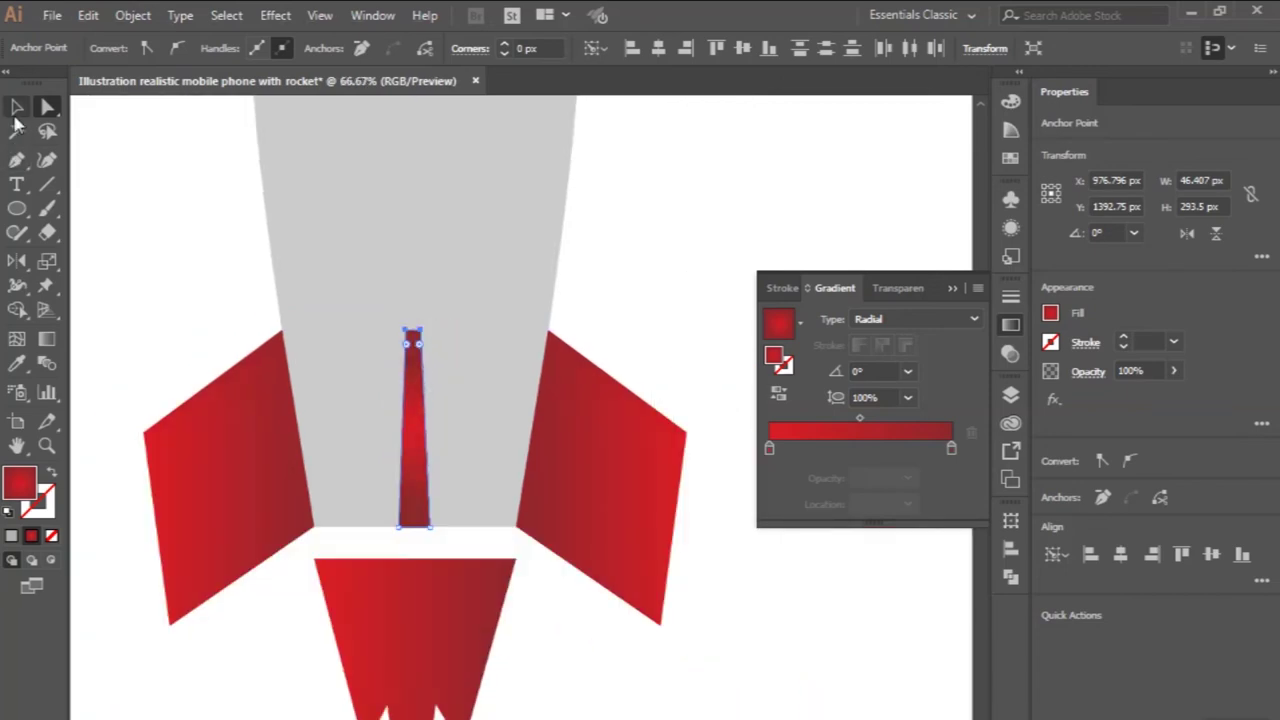
# - Centre the red strip on the rocket body and deselect it
pyautogui.click(17, 107)
pyautogui.moveTo(424, 472); pyautogui.dragTo(428, 472)
pyautogui.scroll(-1, 428, 450)
pyautogui.scroll(-1, 240, 323)
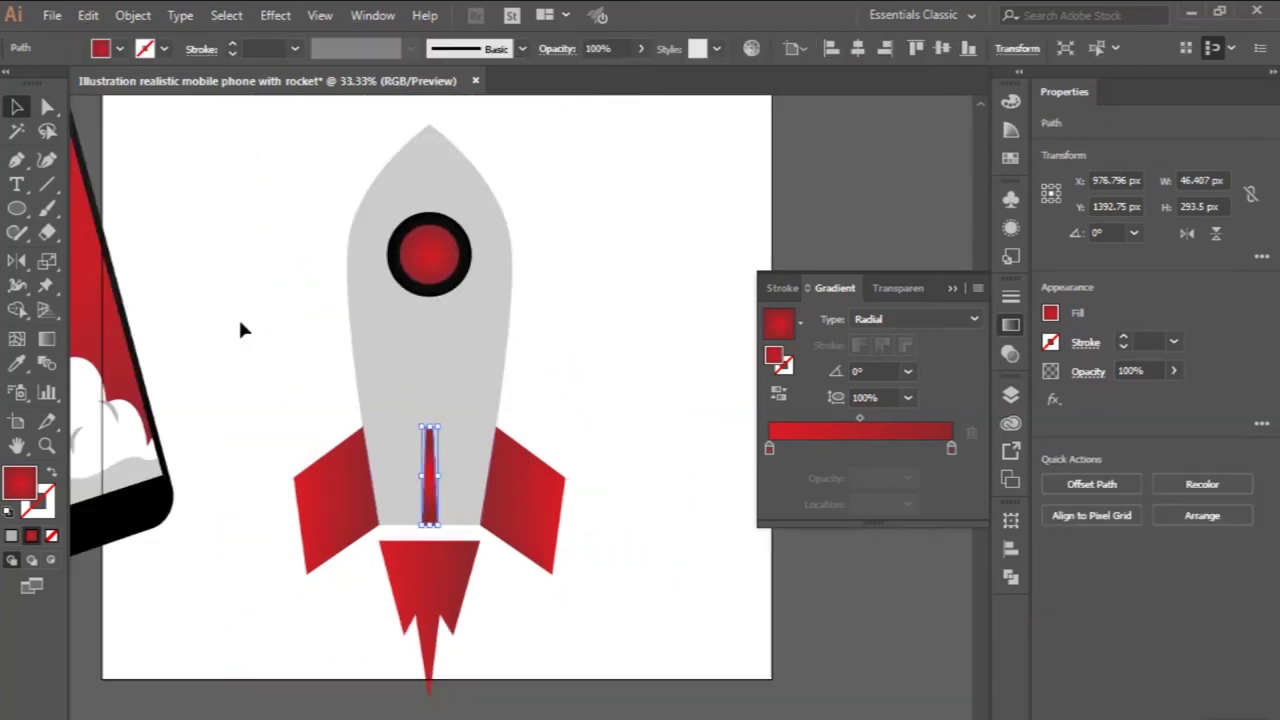
pyautogui.click(240, 323)
pyautogui.scroll(-1, 240, 323)
pyautogui.scroll(-1, 240, 323)
pyautogui.hscroll(-2, 240, 323)
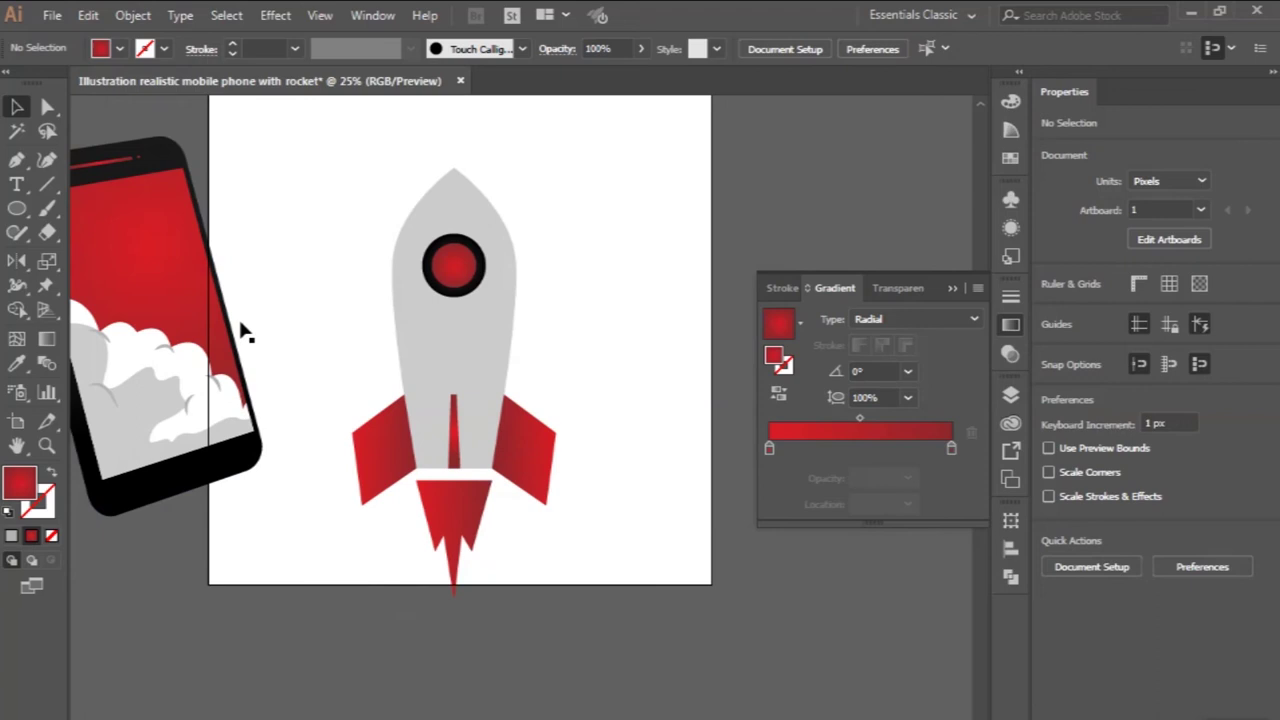
pyautogui.click(470, 356)
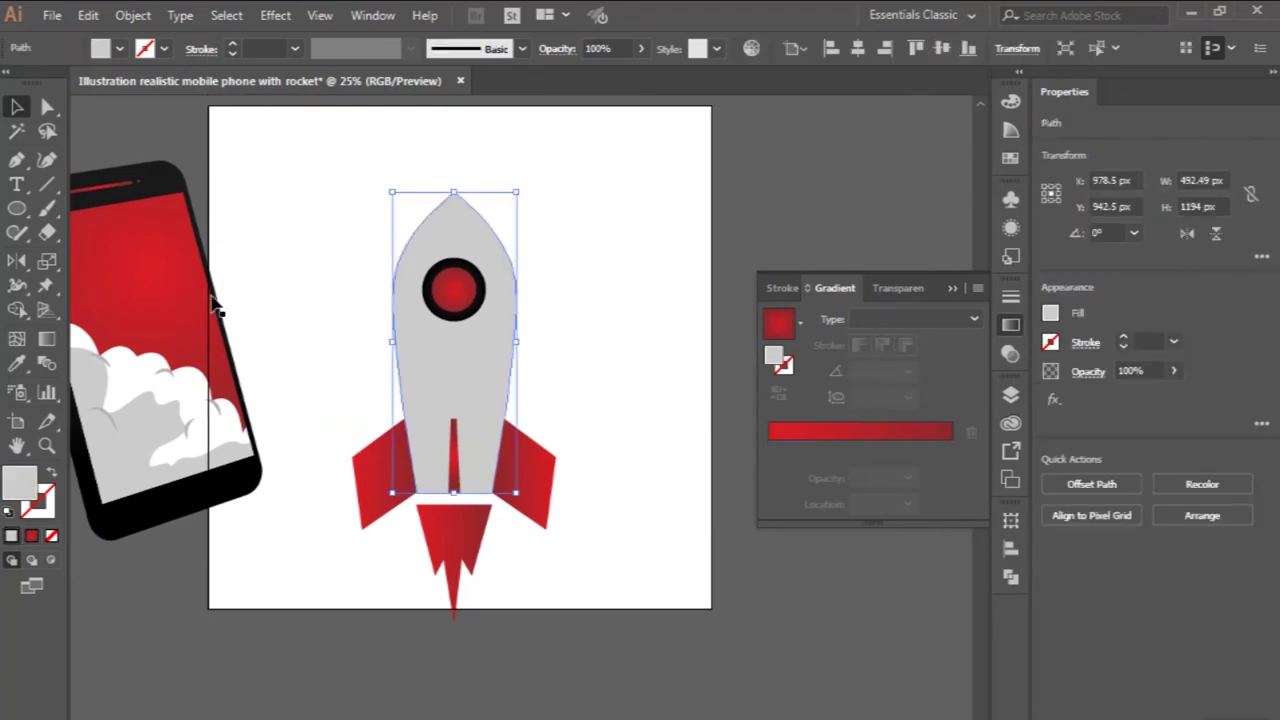
pyautogui.click(213, 302)
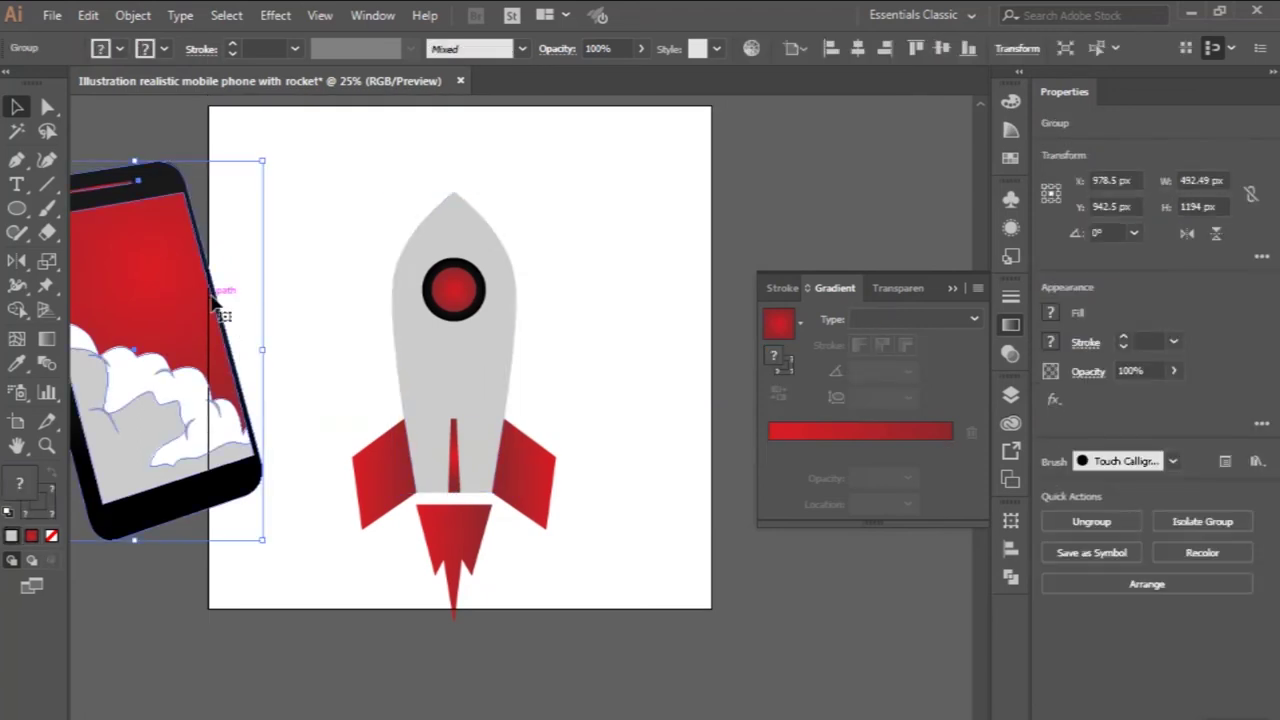
pyautogui.click(336, 308)
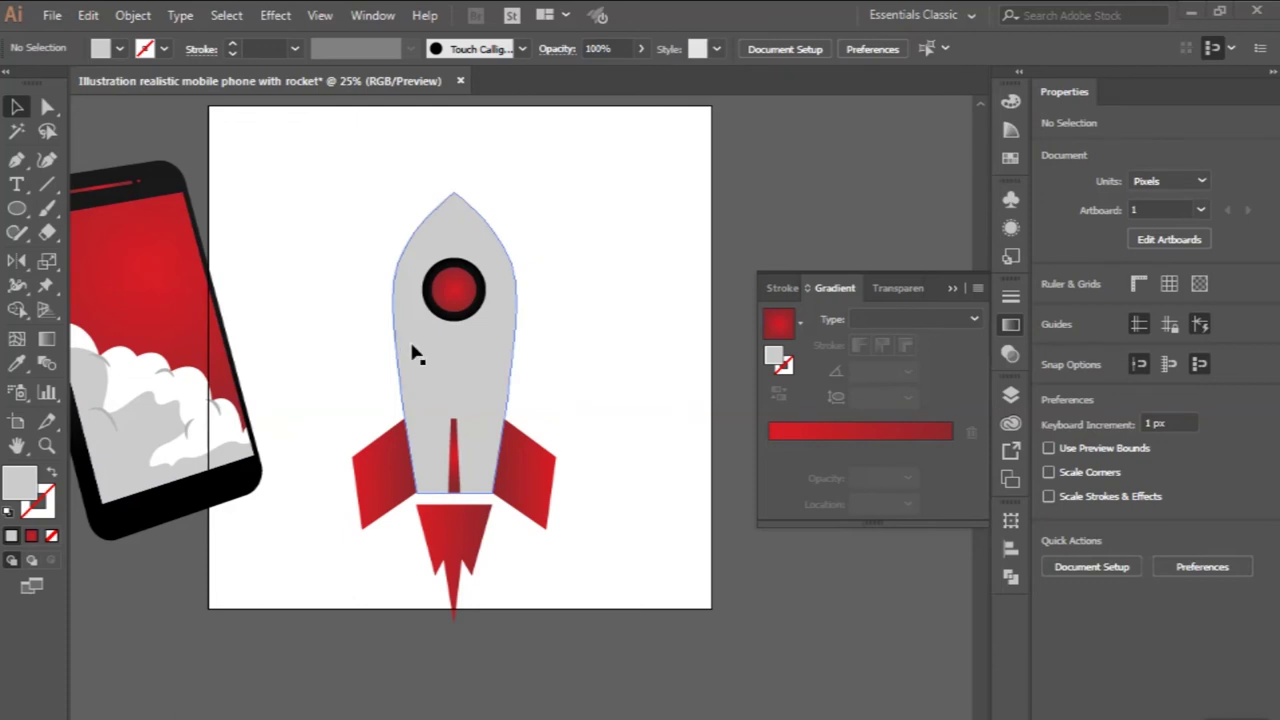
pyautogui.scroll(1, 440, 366)
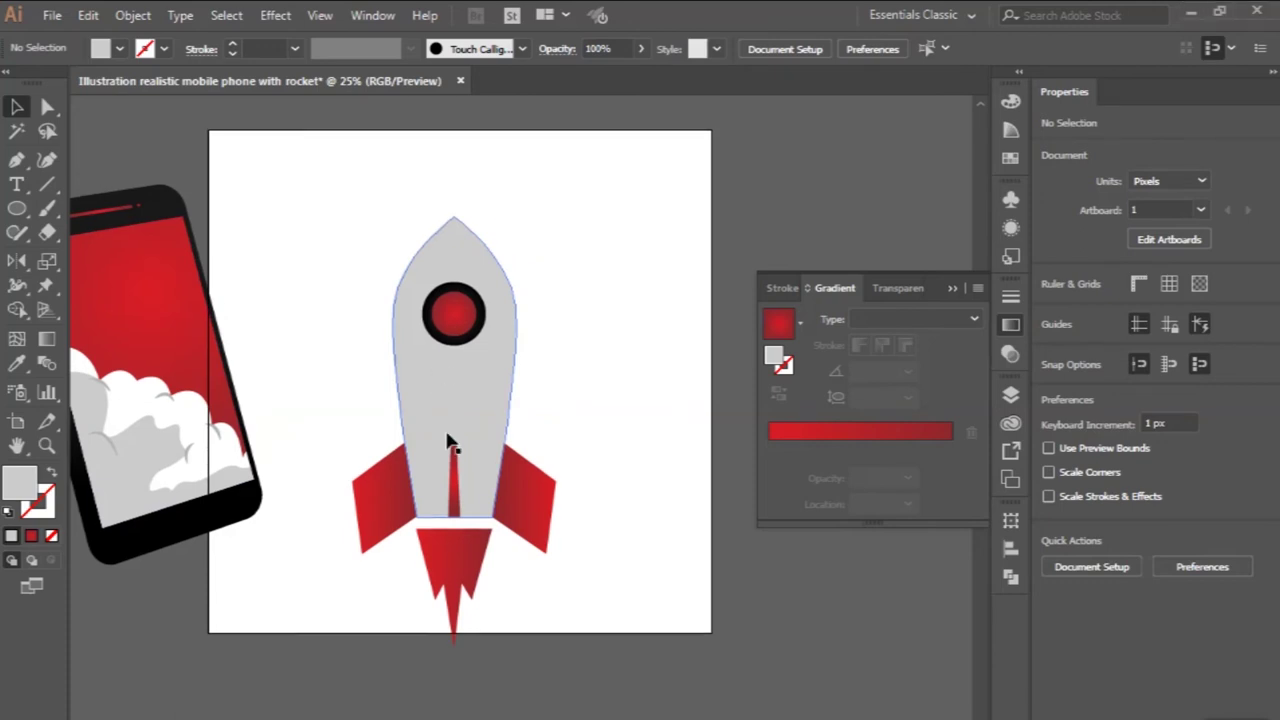
pyautogui.keyDown('alt'); pyautogui.scroll(1, 446, 438); pyautogui.keyUp('alt')
pyautogui.scroll(1, 446, 440)
pyautogui.doubleClick(424, 372)
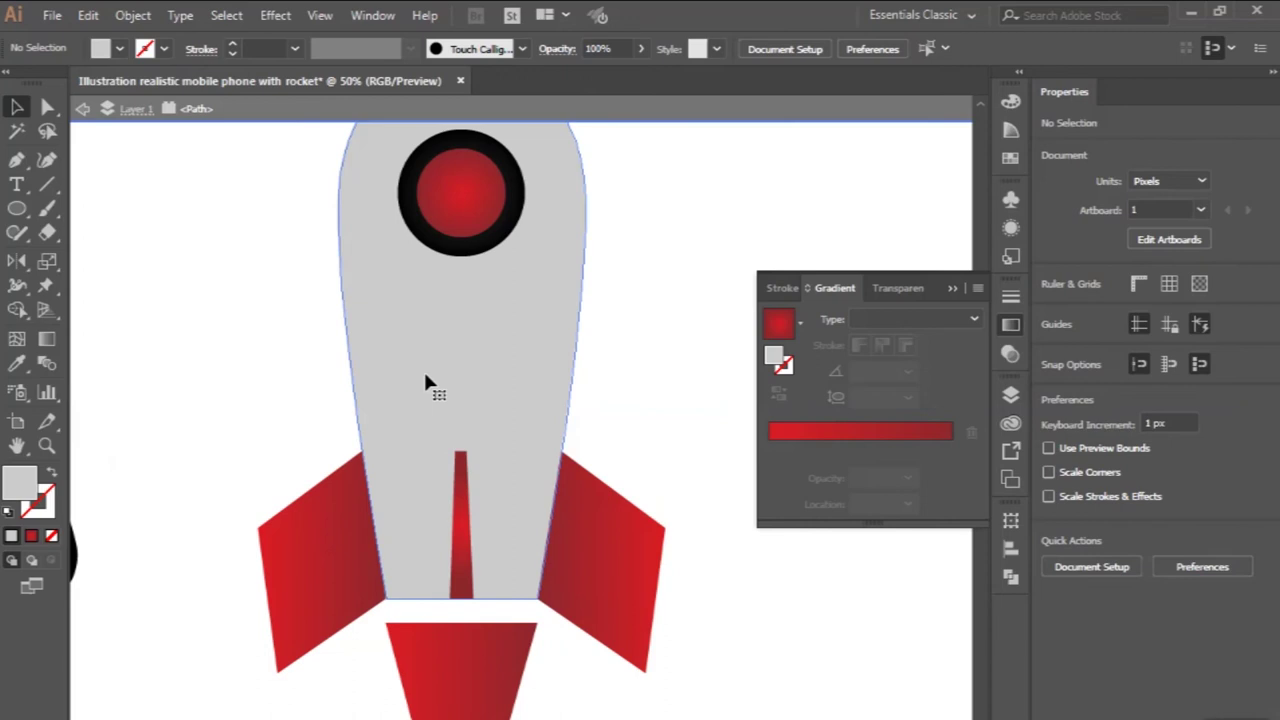
# - Fill the rocket body with the White, Black gradient and make the end stop cccccc
pyautogui.click(801, 323)
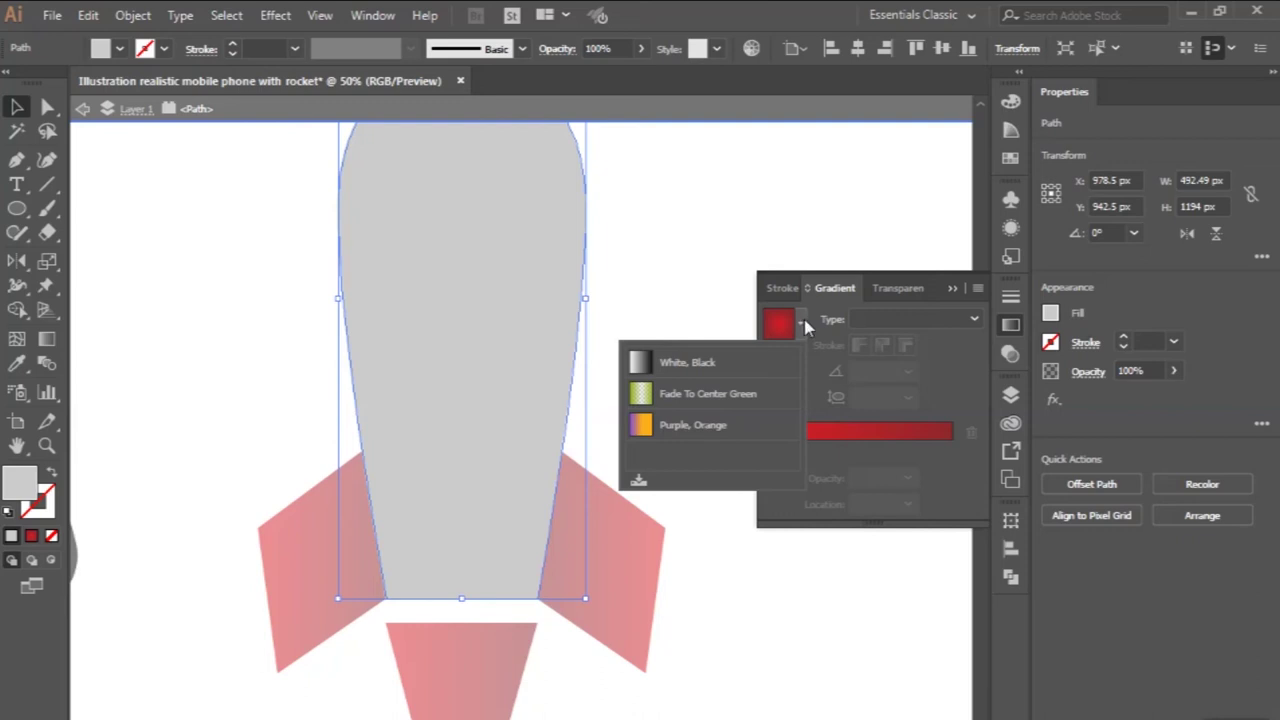
pyautogui.click(733, 360)
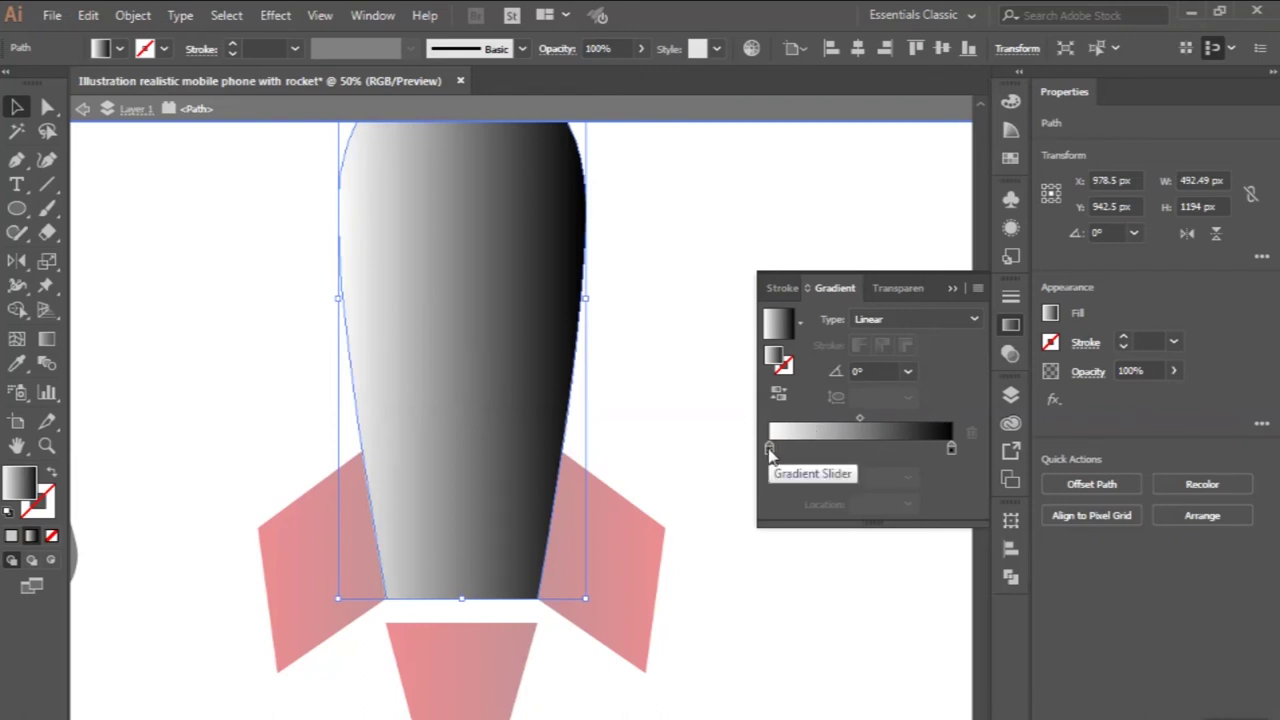
pyautogui.doubleClick(769, 448)
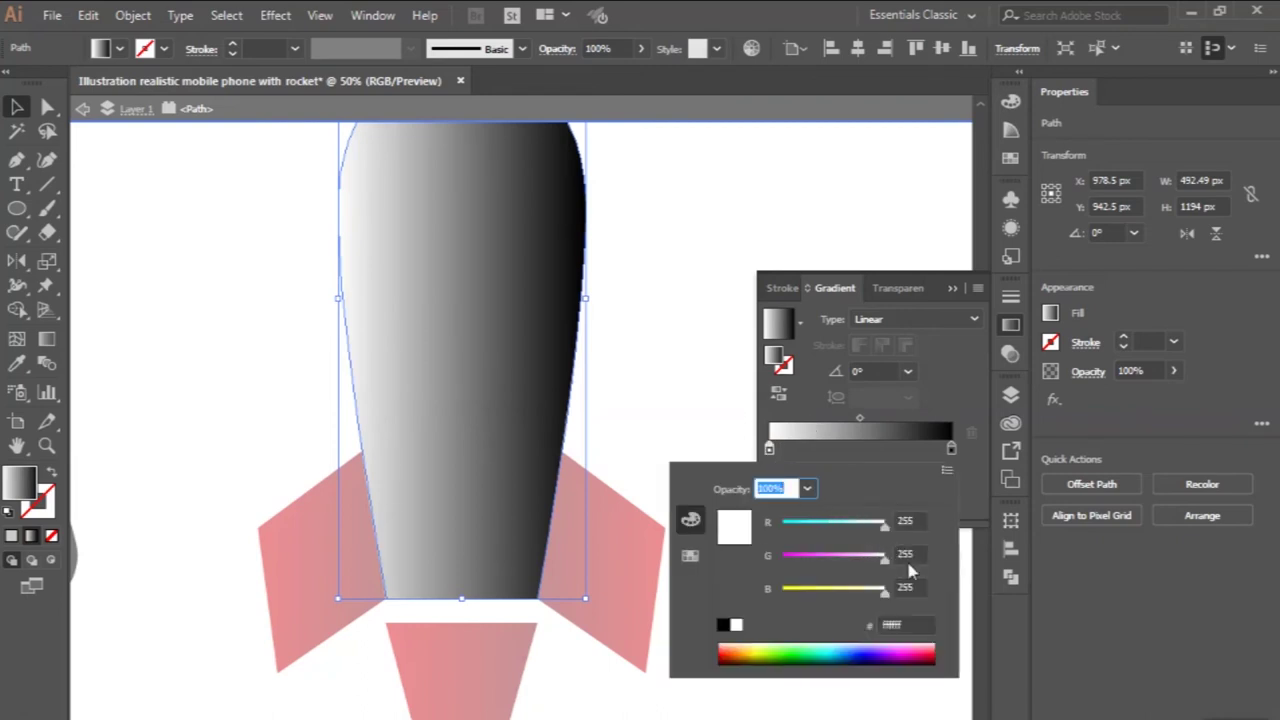
pyautogui.doubleClick(951, 450)
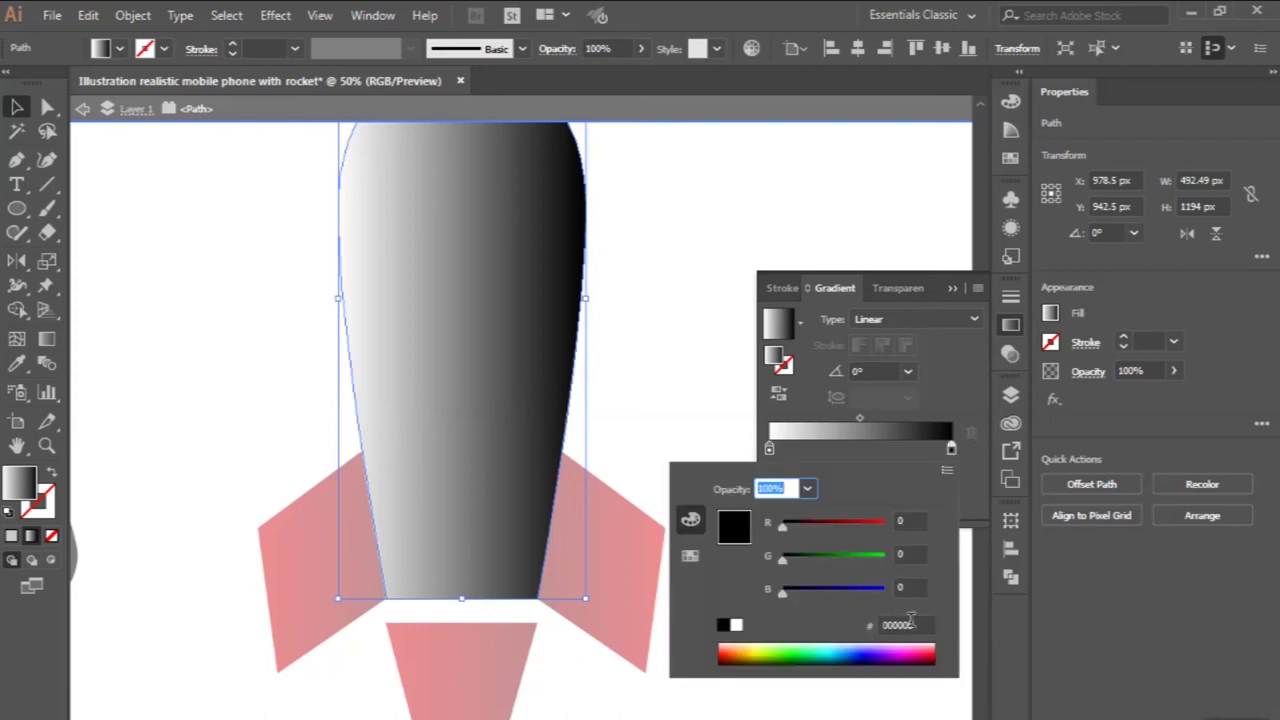
pyautogui.click(910, 622)
pyautogui.write('cccccc')
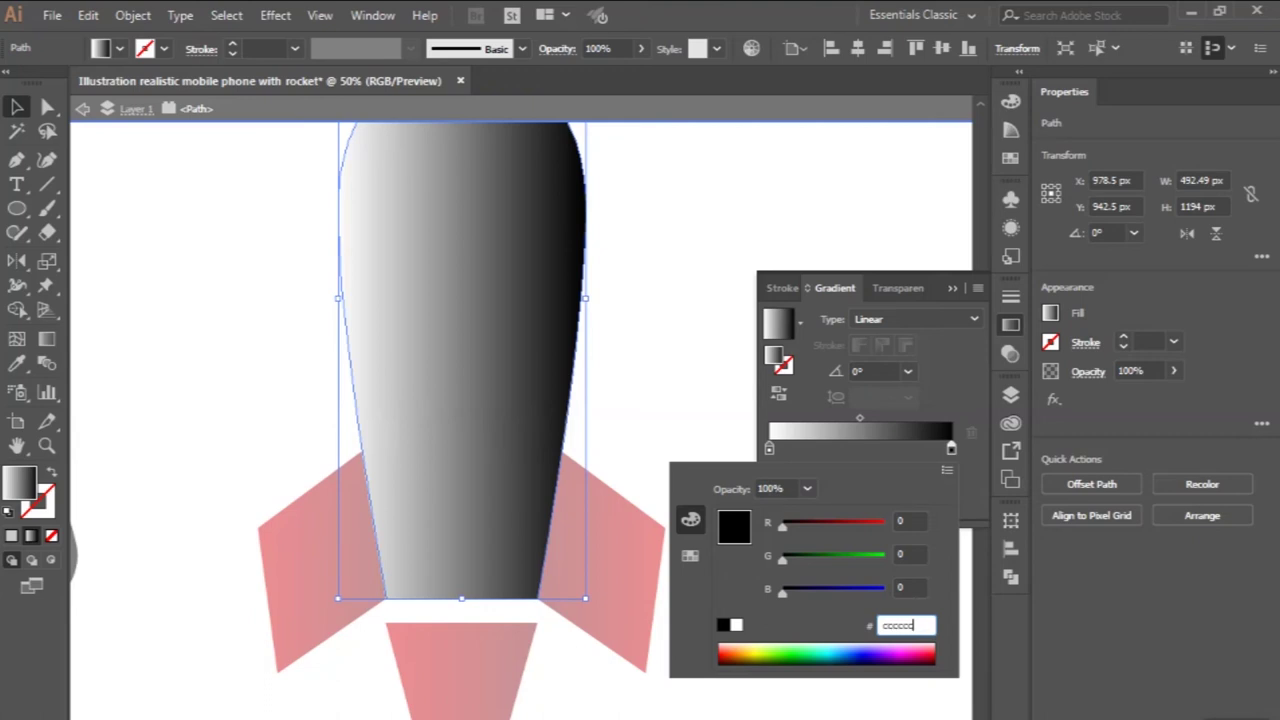
pyautogui.press('Return')
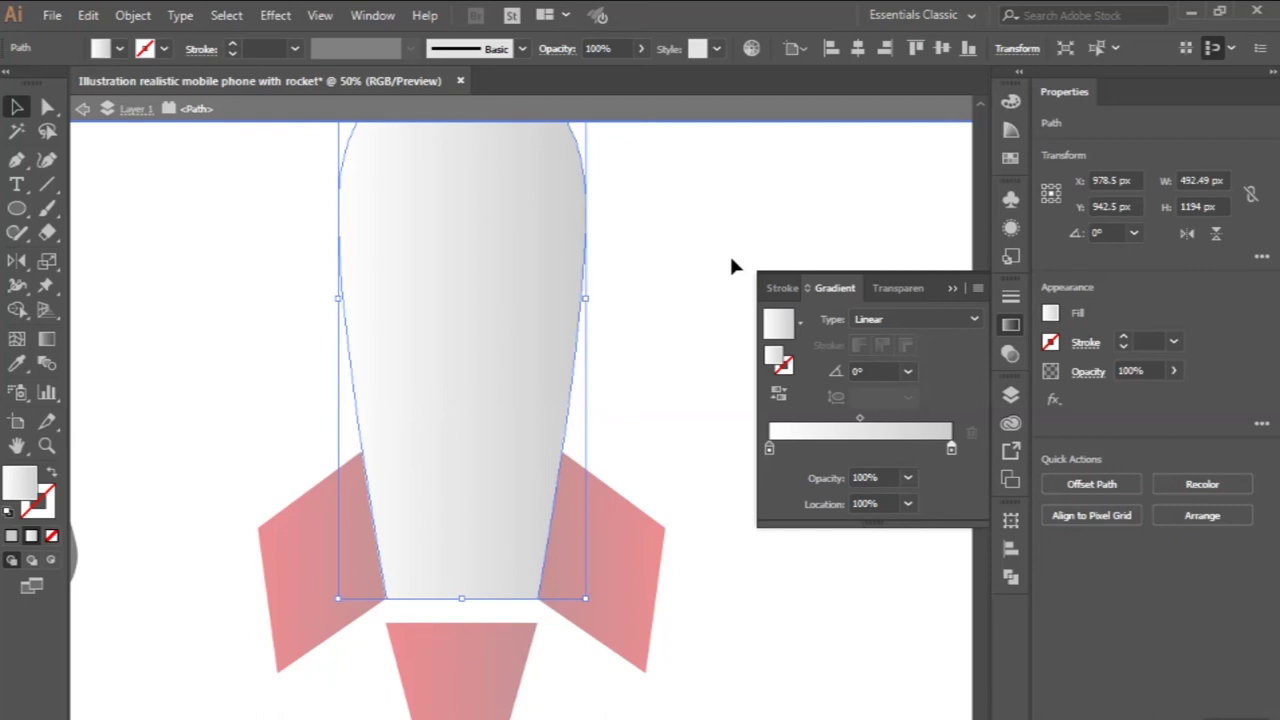
# - Change the rocket body's gradient type to Radial
pyautogui.click(893, 319)
pyautogui.click(886, 362)
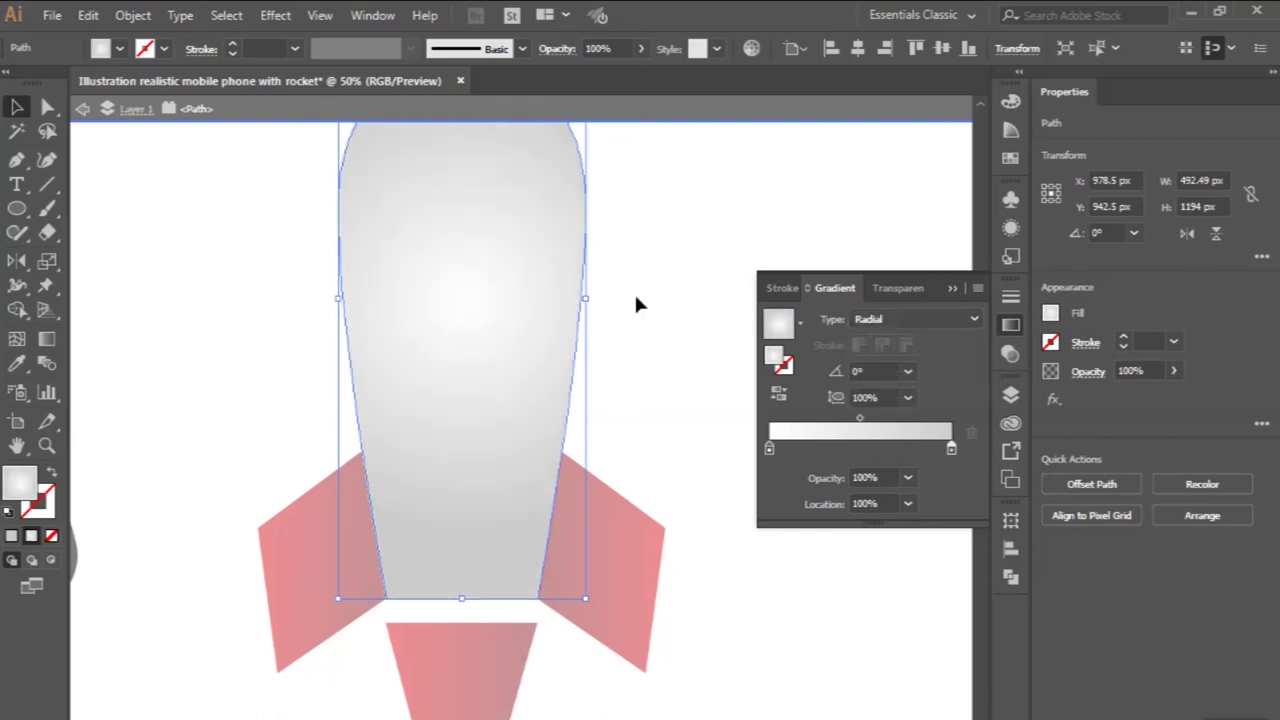
pyautogui.scroll(2, 636, 295)
pyautogui.scroll(1, 637, 305)
# - Move, rotate to -75.2° and stretch the radial highlight toward the nose, then exit the group
pyautogui.click(52, 340)
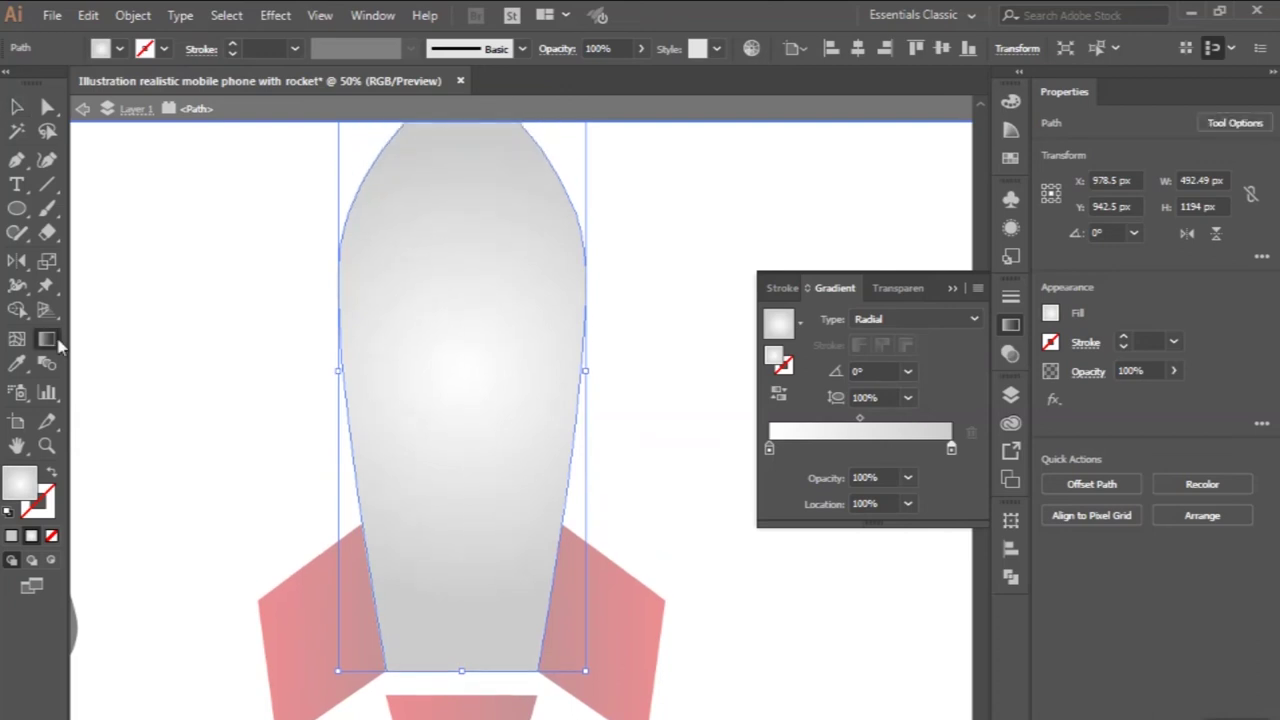
pyautogui.scroll(-1, 357, 423)
pyautogui.moveTo(453, 397); pyautogui.dragTo(452, 301)
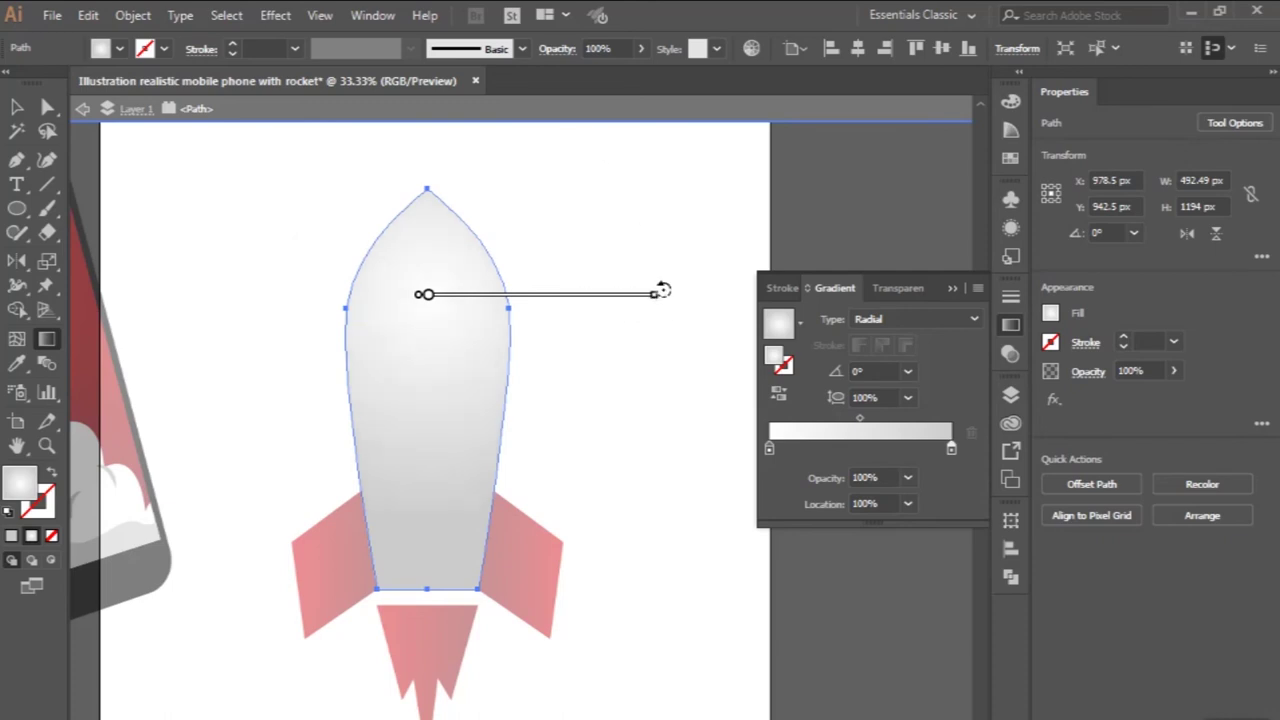
pyautogui.moveTo(643, 329); pyautogui.dragTo(483, 514)
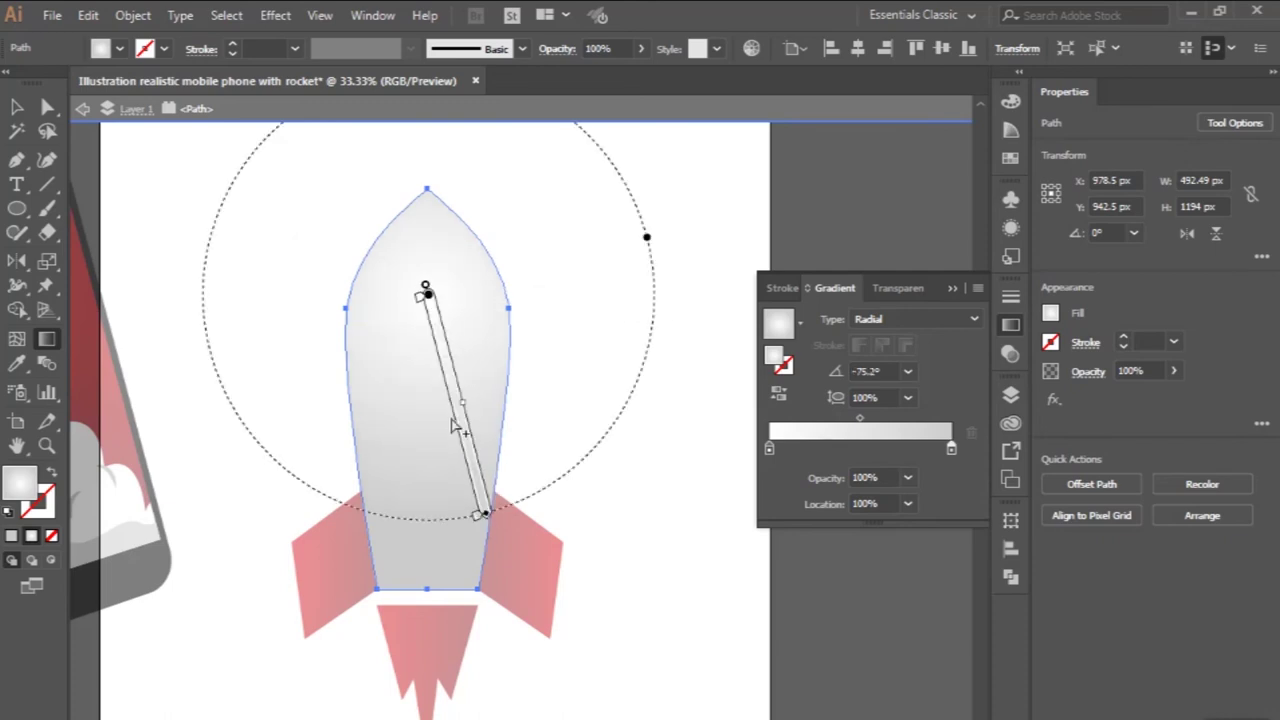
pyautogui.moveTo(447, 368); pyautogui.dragTo(442, 310)
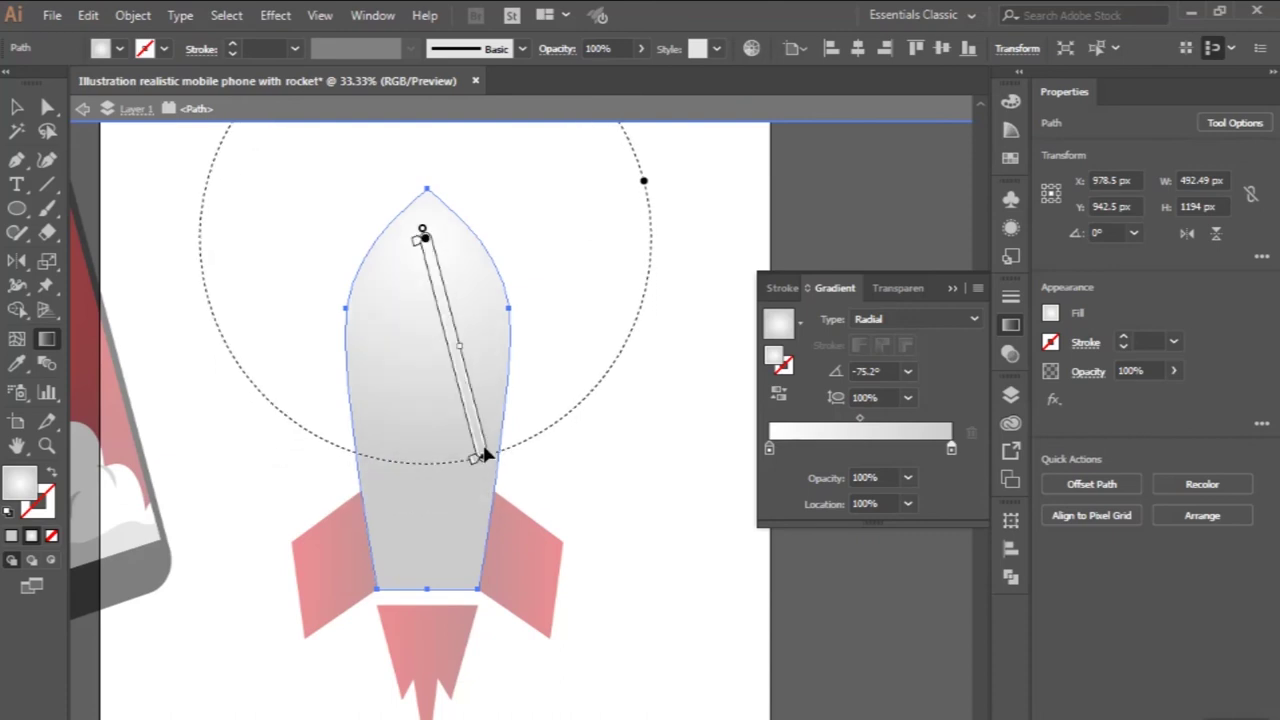
pyautogui.moveTo(487, 462); pyautogui.dragTo(508, 551)
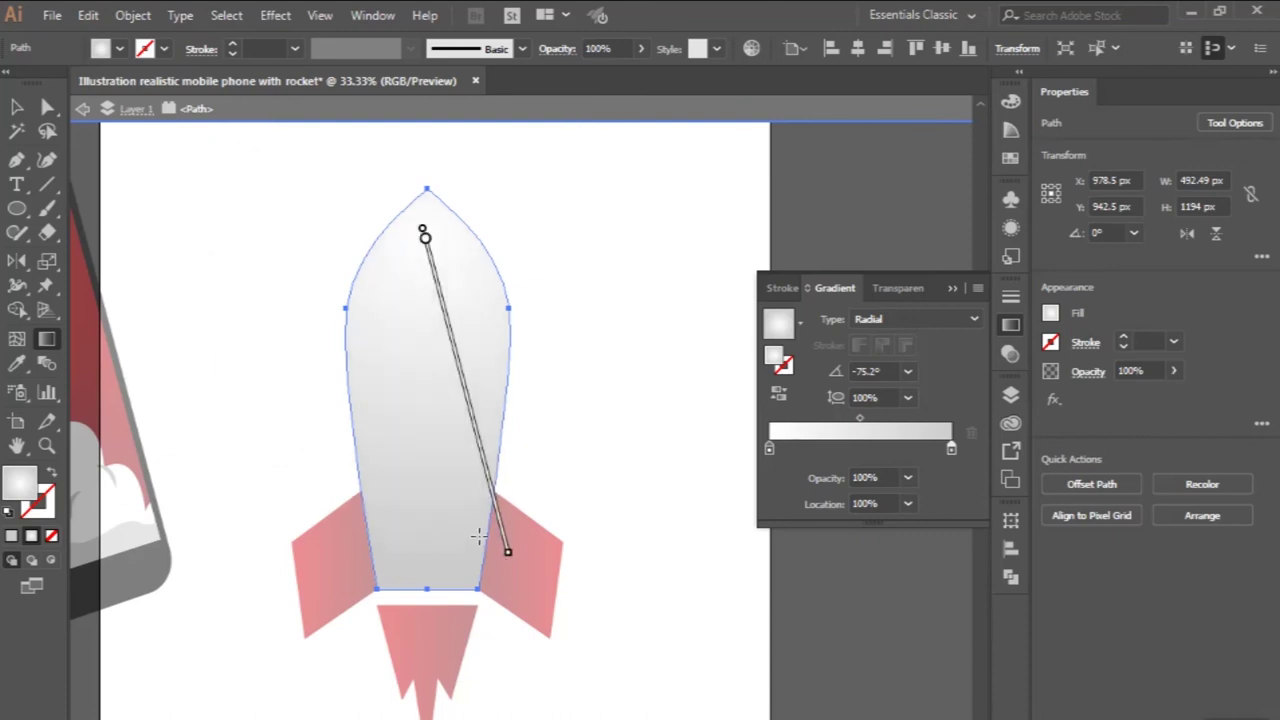
pyautogui.click(19, 108)
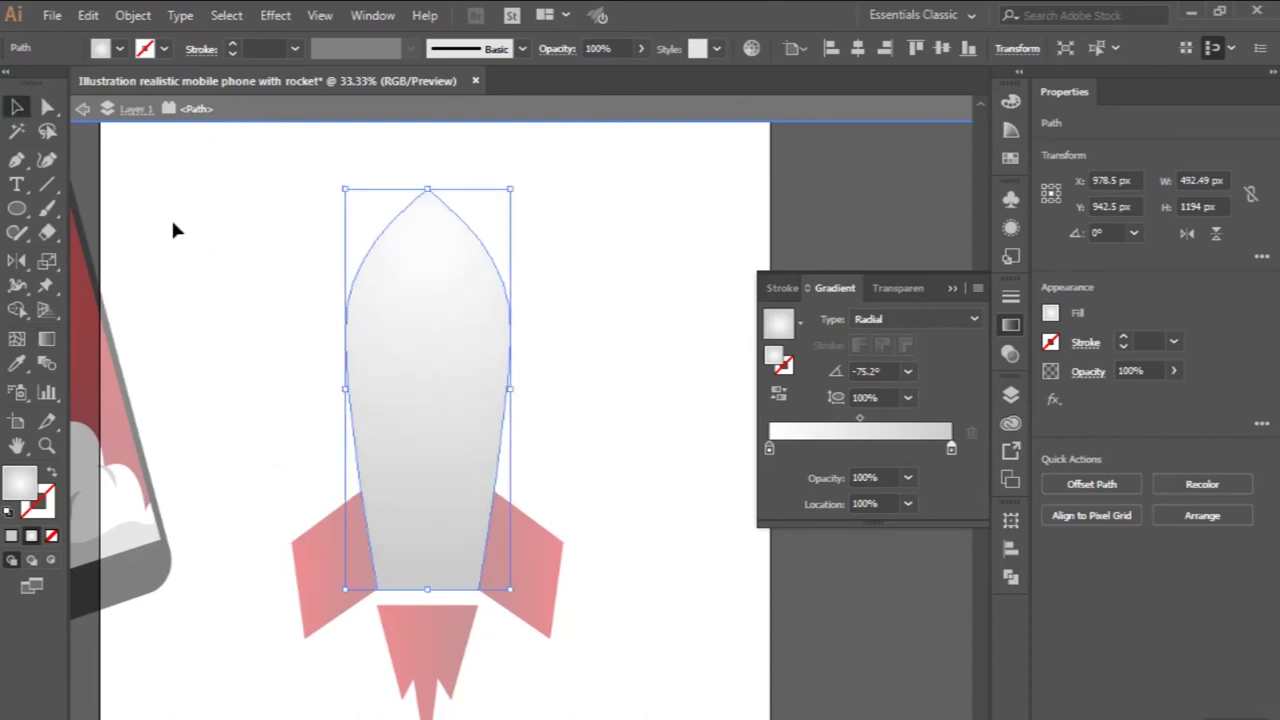
pyautogui.doubleClick(172, 229)
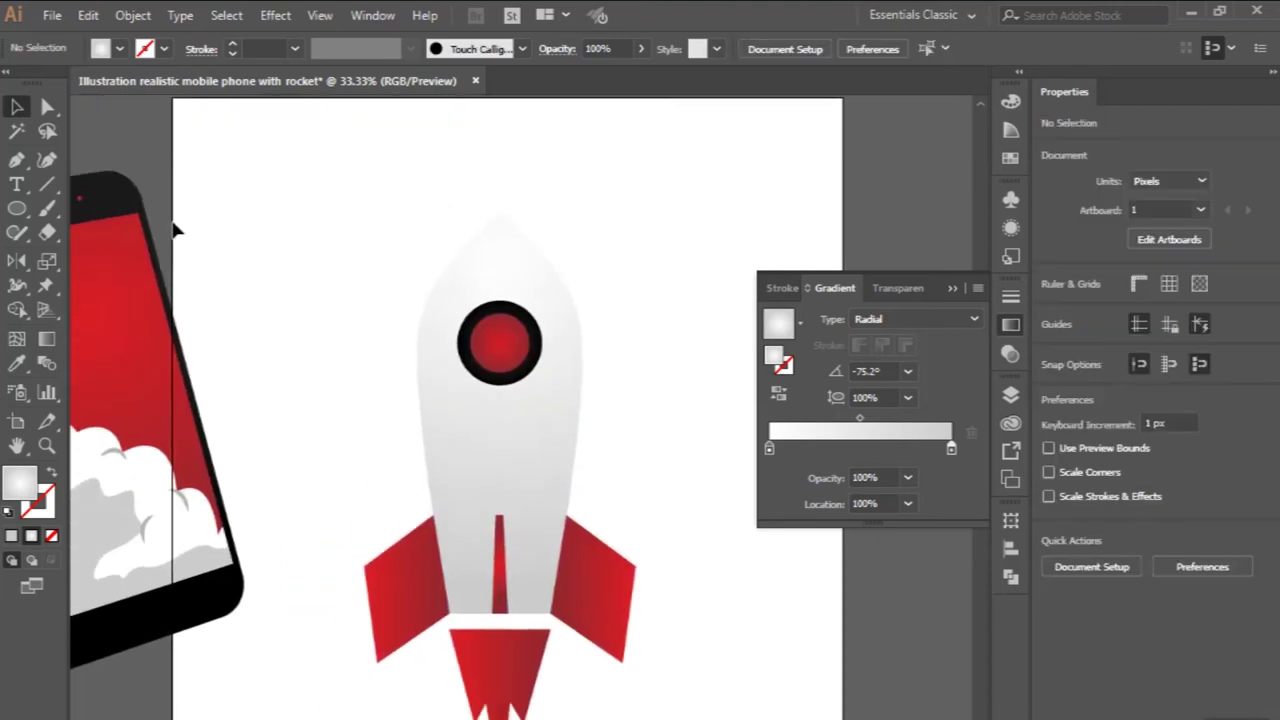
# - Enter the phone group and eyedropper the rocket body's gradient onto the clouds
pyautogui.hotkey('ctrl', '-')
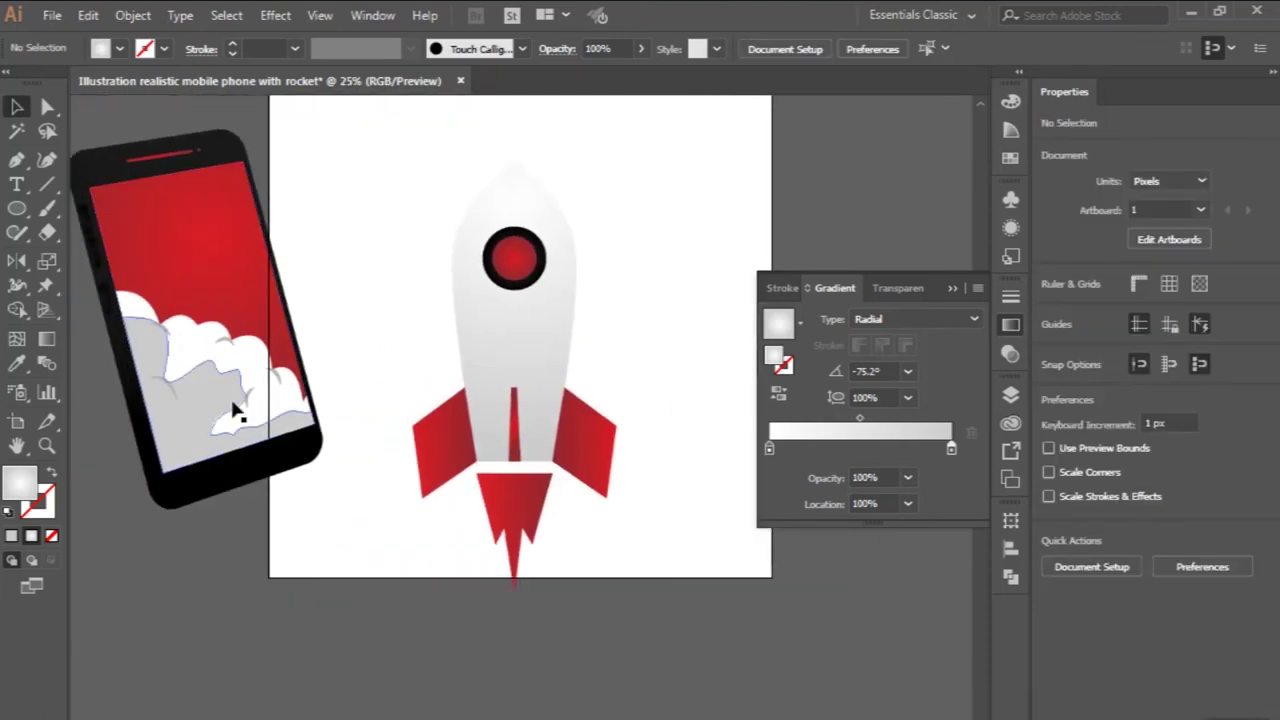
pyautogui.doubleClick(197, 352)
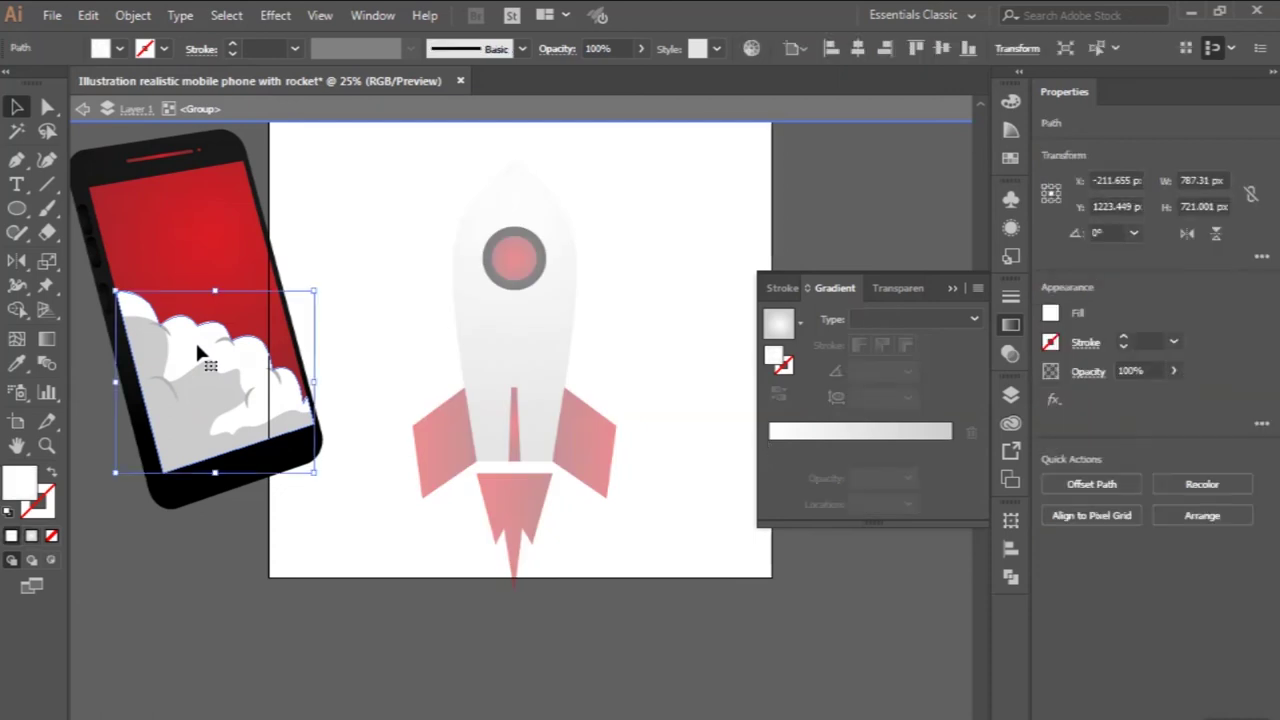
pyautogui.click(17, 363)
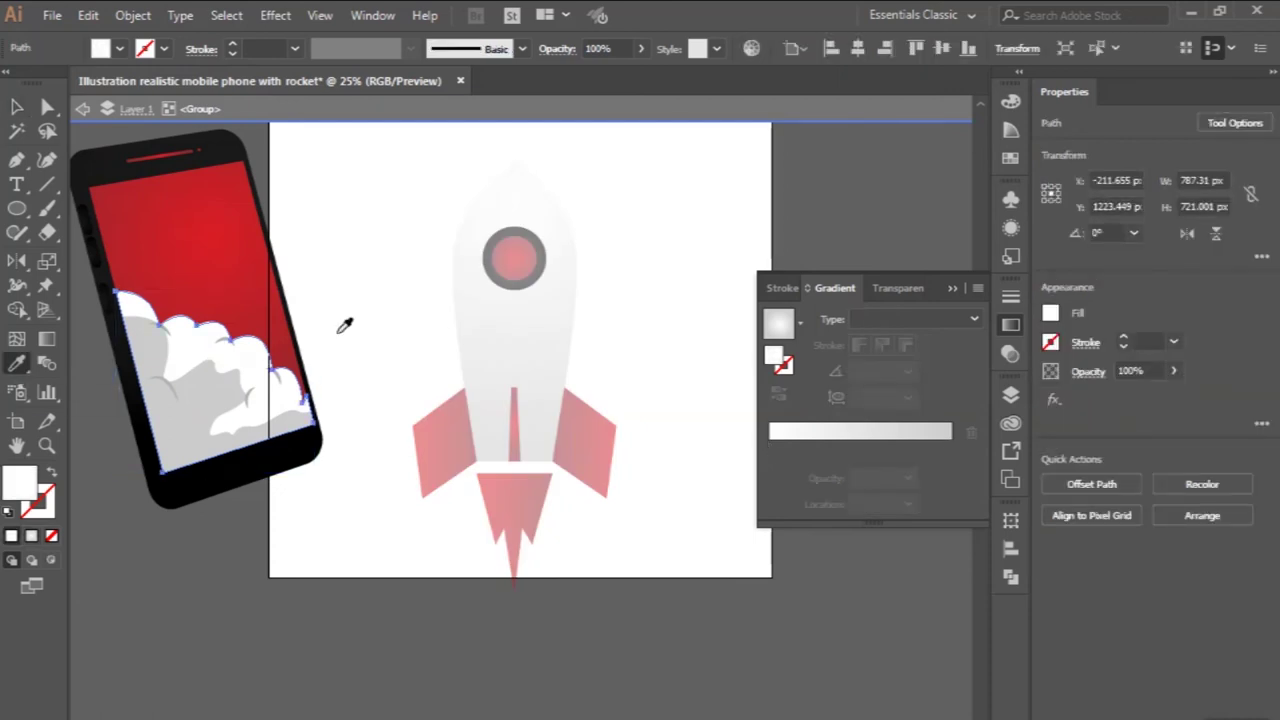
pyautogui.click(521, 329)
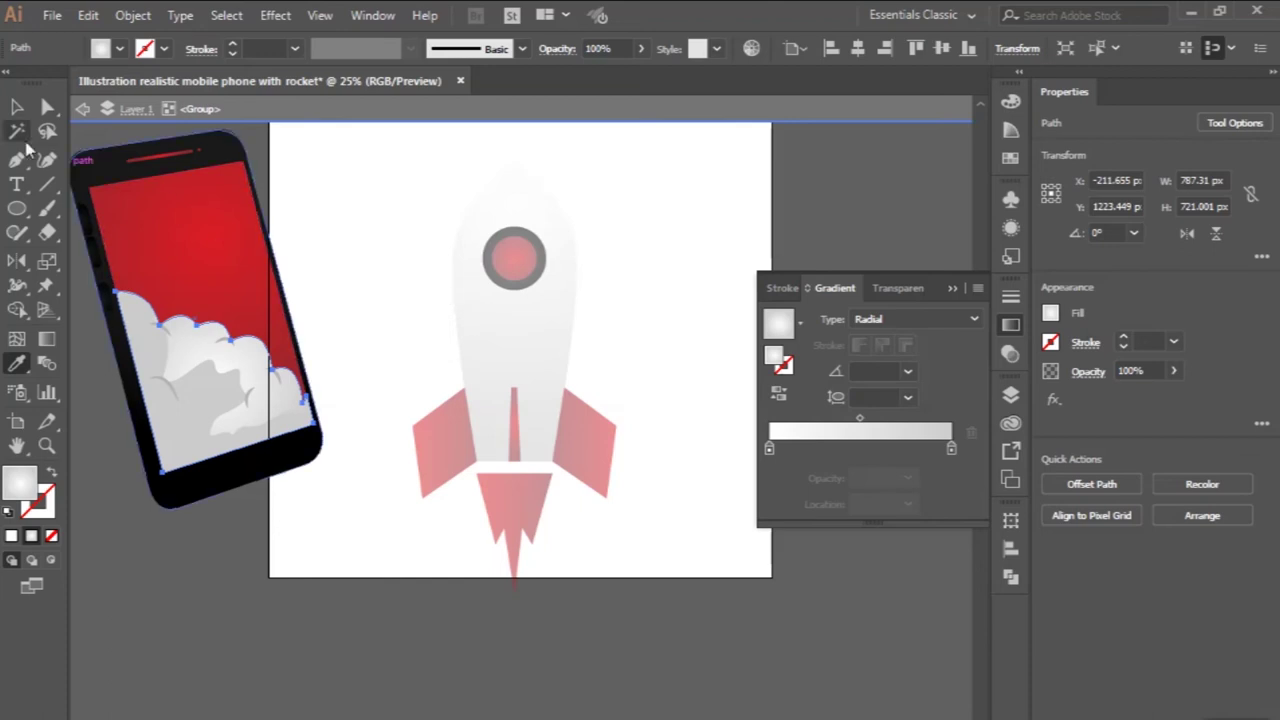
pyautogui.click(16, 107)
pyautogui.click(210, 360)
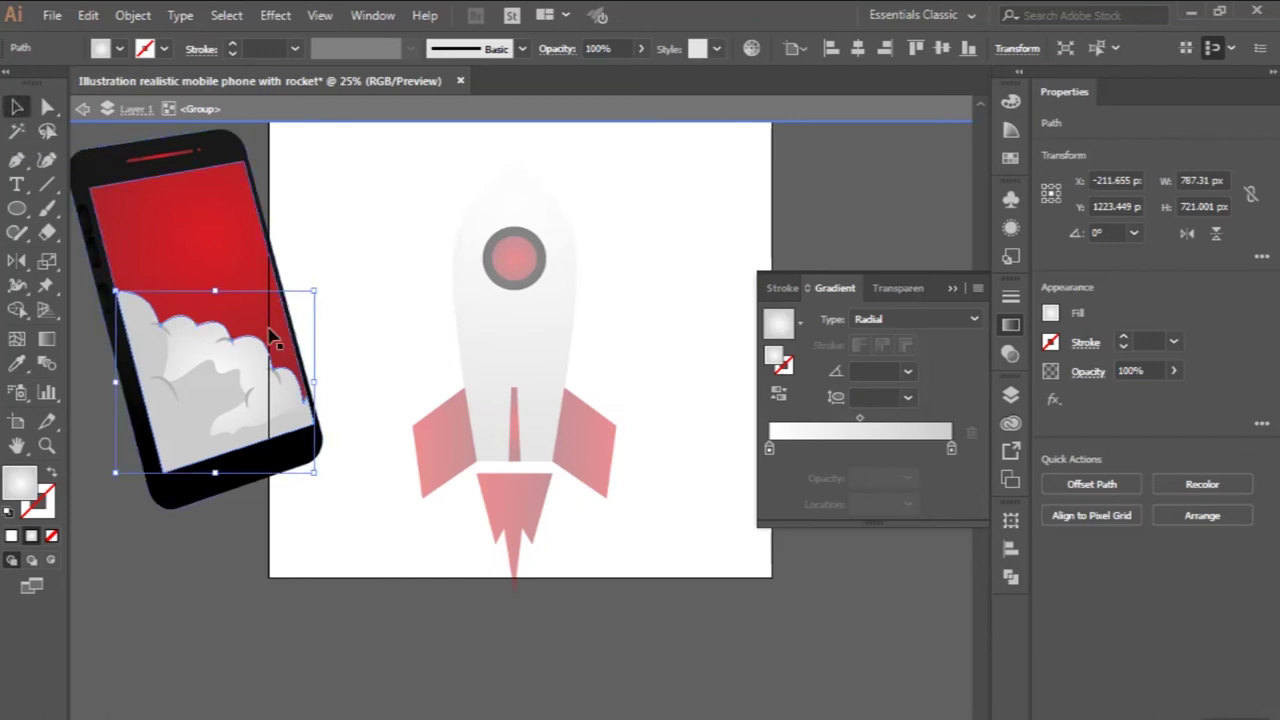
pyautogui.scroll(1, 252, 368)
# - Lengthen the clouds' radial gradient and shift its centre upward
pyautogui.press('g')
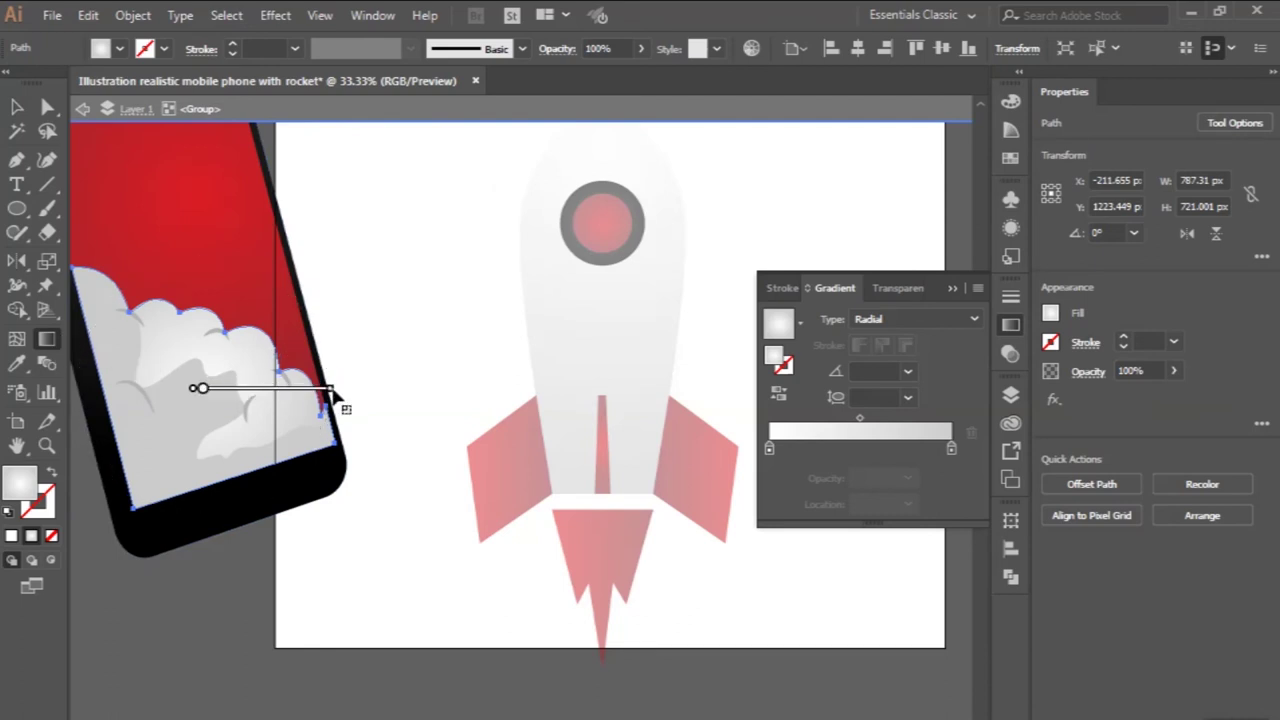
pyautogui.moveTo(373, 391); pyautogui.dragTo(421, 391)
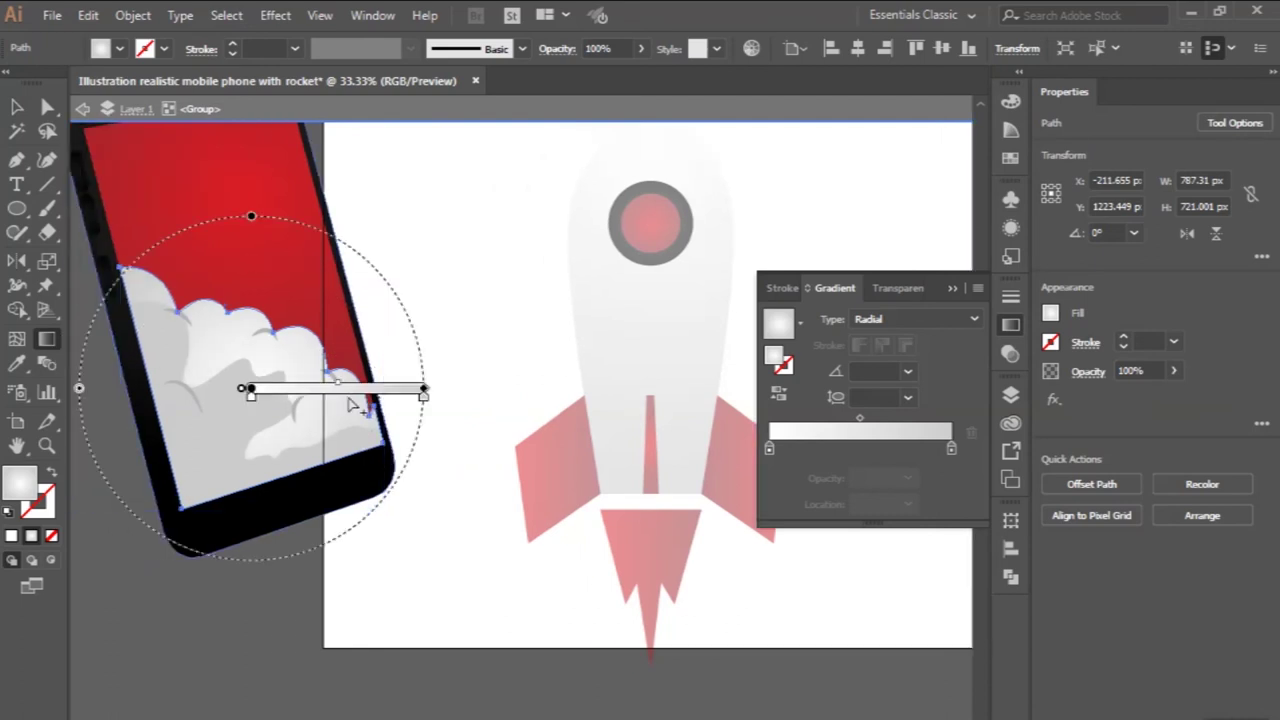
pyautogui.click(350, 392)
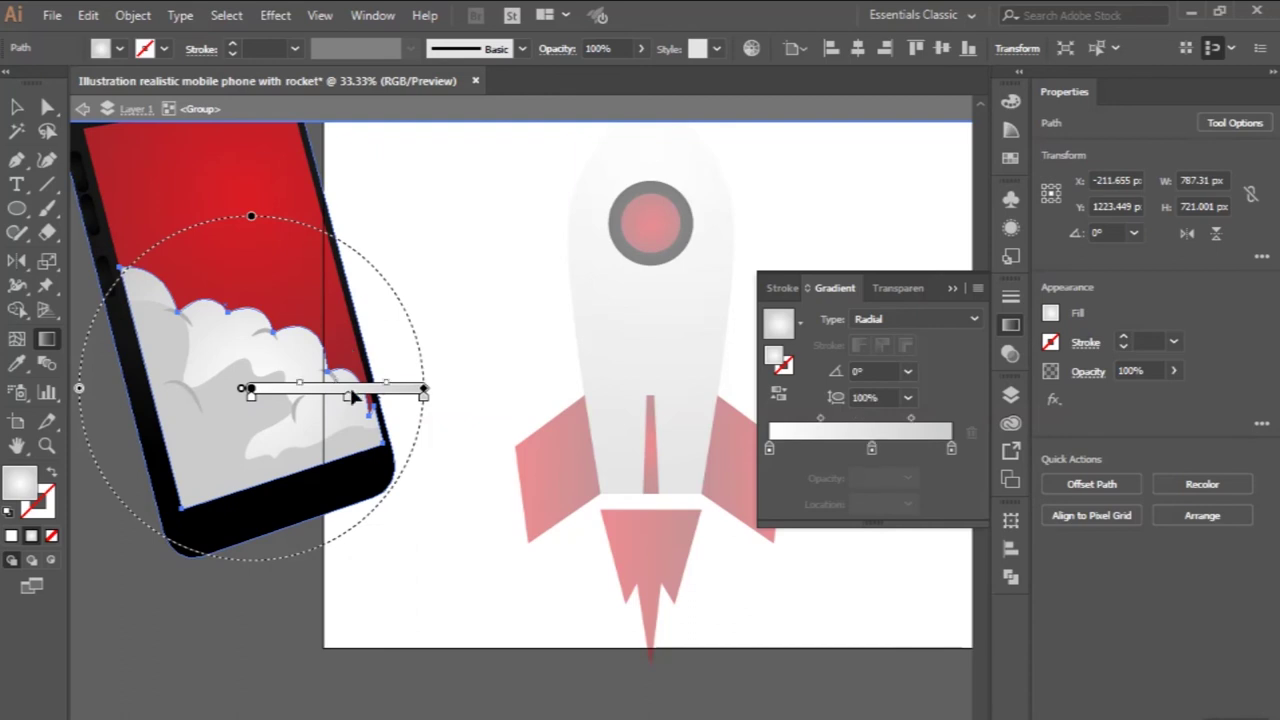
pyautogui.hotkey('ctrl', 'z')
pyautogui.moveTo(352, 396)
pyautogui.mouseDown()
pyautogui.moveTo(353, 333)
pyautogui.moveTo(383, 342)
pyautogui.mouseUp()
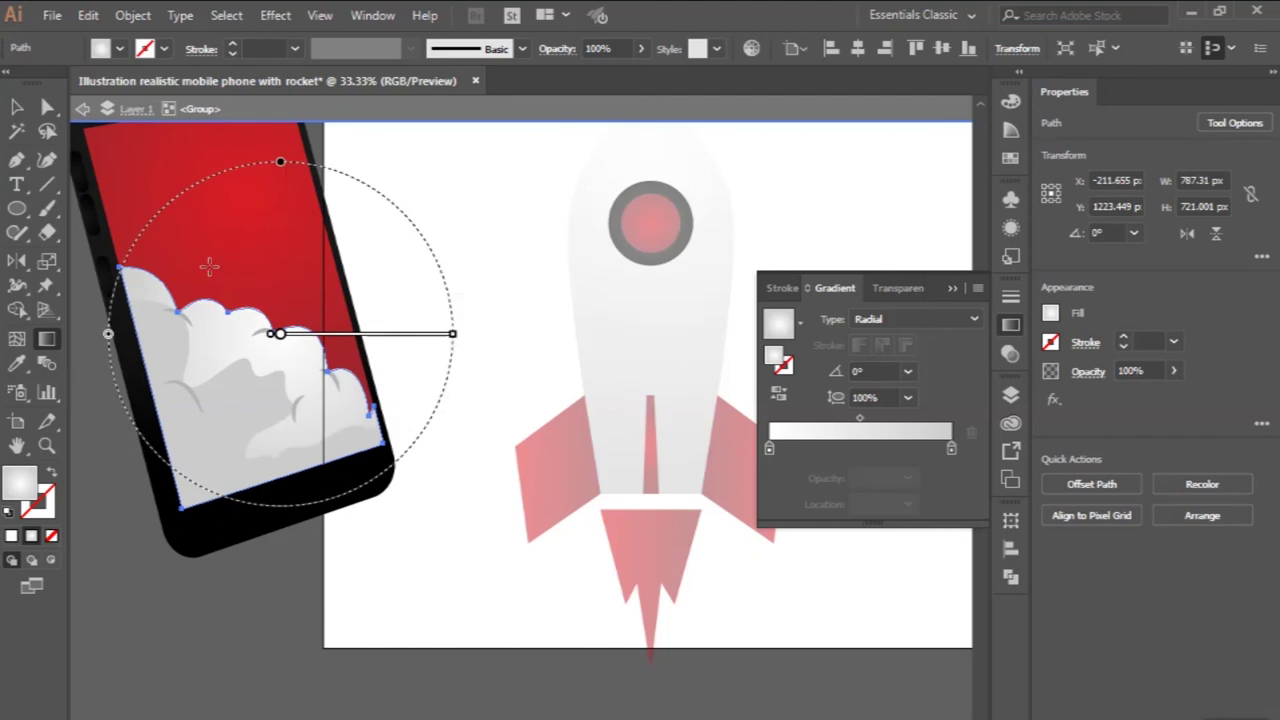
pyautogui.click(17, 108)
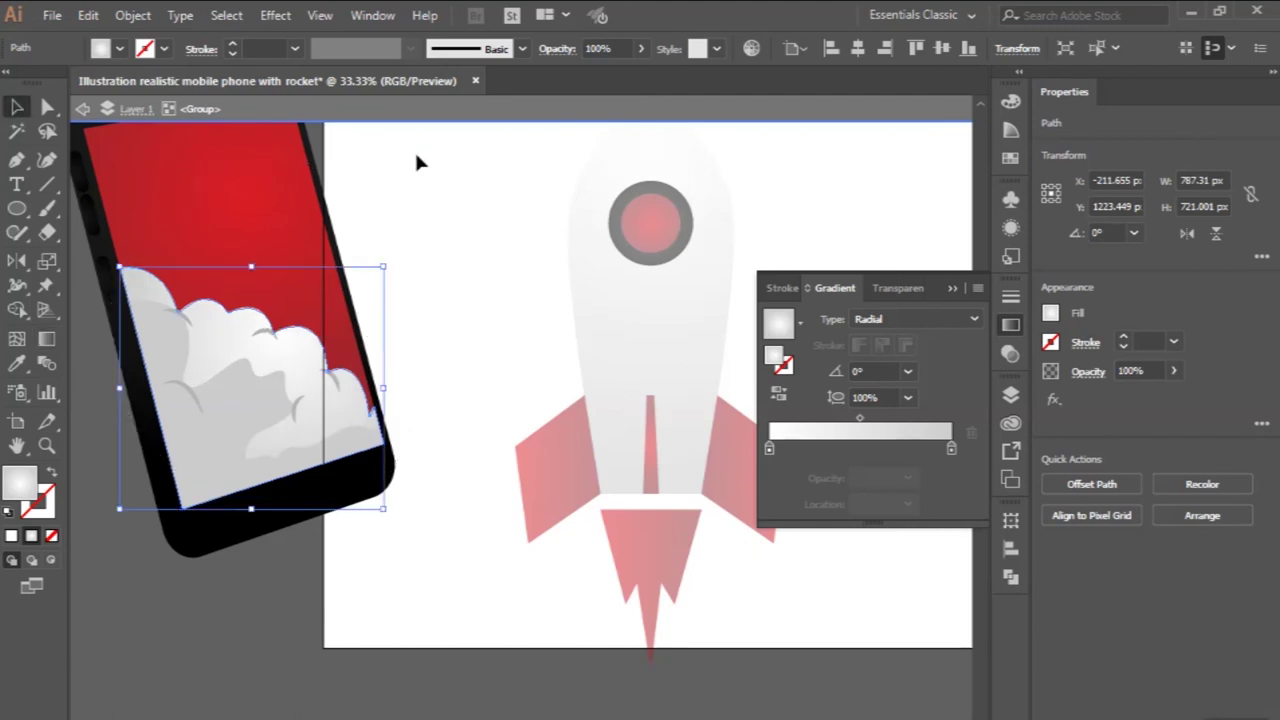
# - Exit the phone group and zoom out to the full artwork
pyautogui.doubleClick(418, 162)
pyautogui.hotkey('ctrl', '-')
pyautogui.hotkey('ctrl', '-')
pyautogui.hscroll(2, 419, 155)
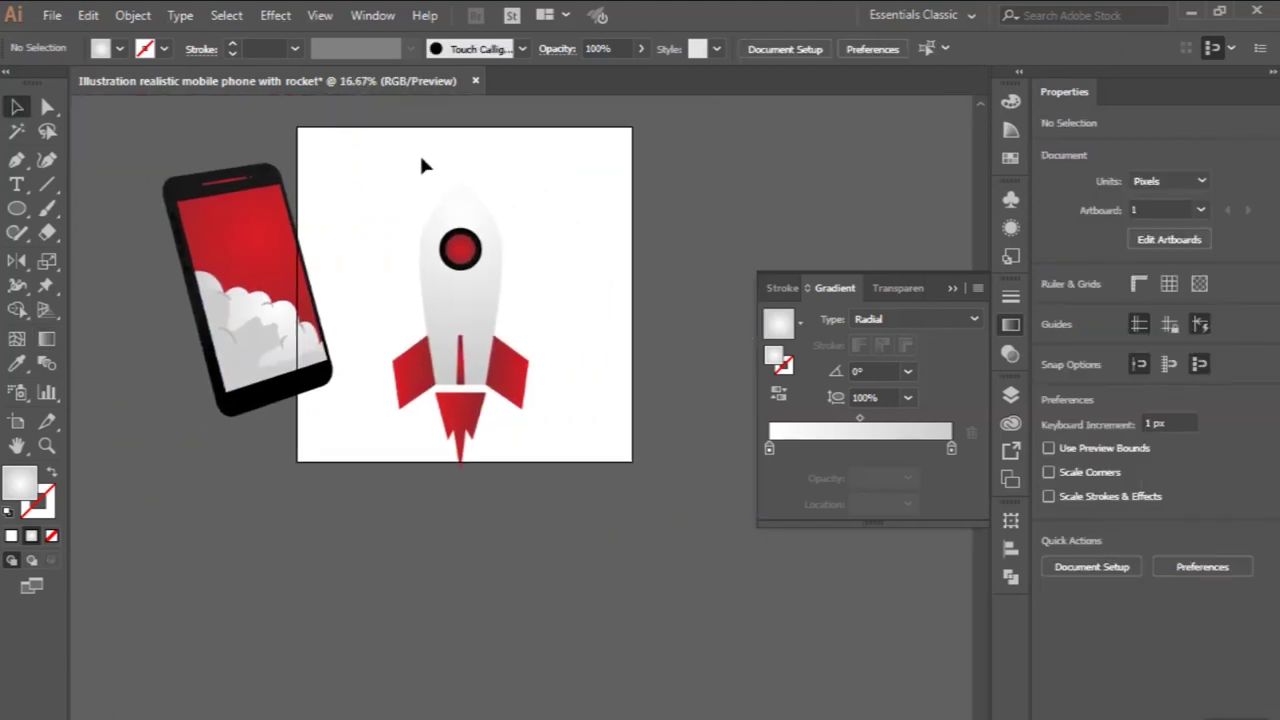
pyautogui.scroll(2, 471, 176)
pyautogui.scroll(1, 471, 176)
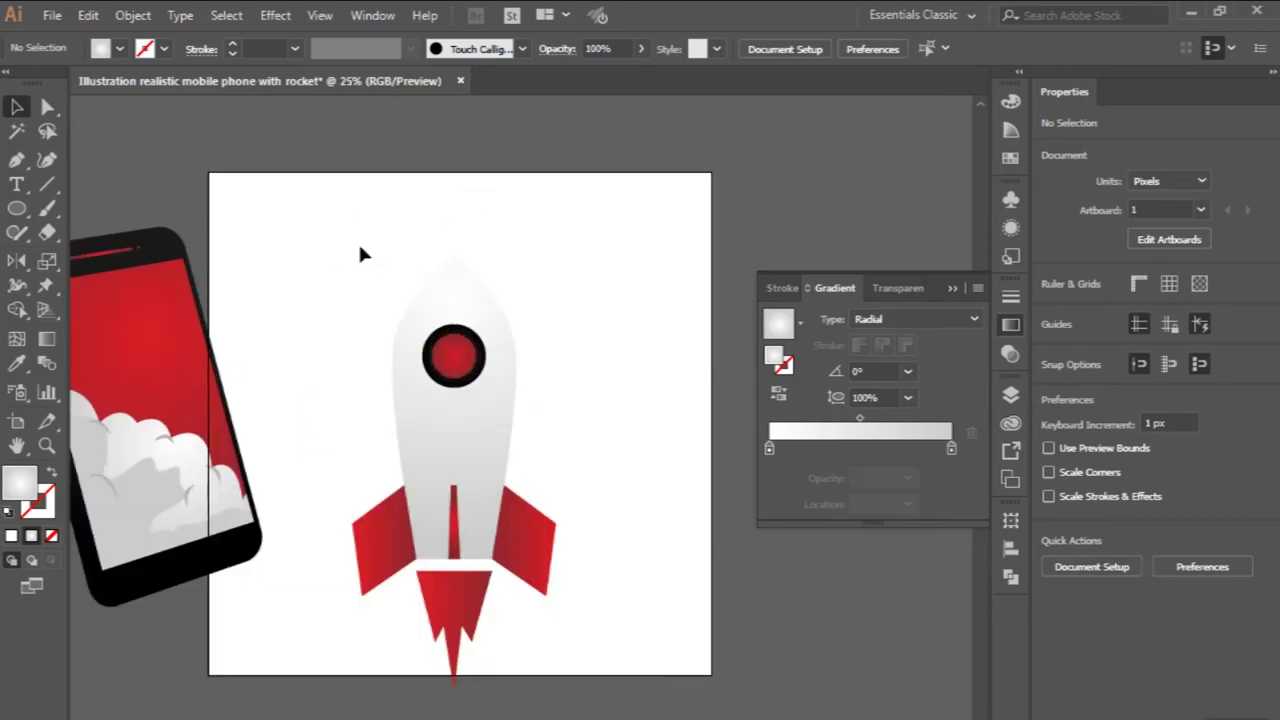
# - Move the red stripe's gradient lower on the rocket body
pyautogui.scroll(1, 463, 600)
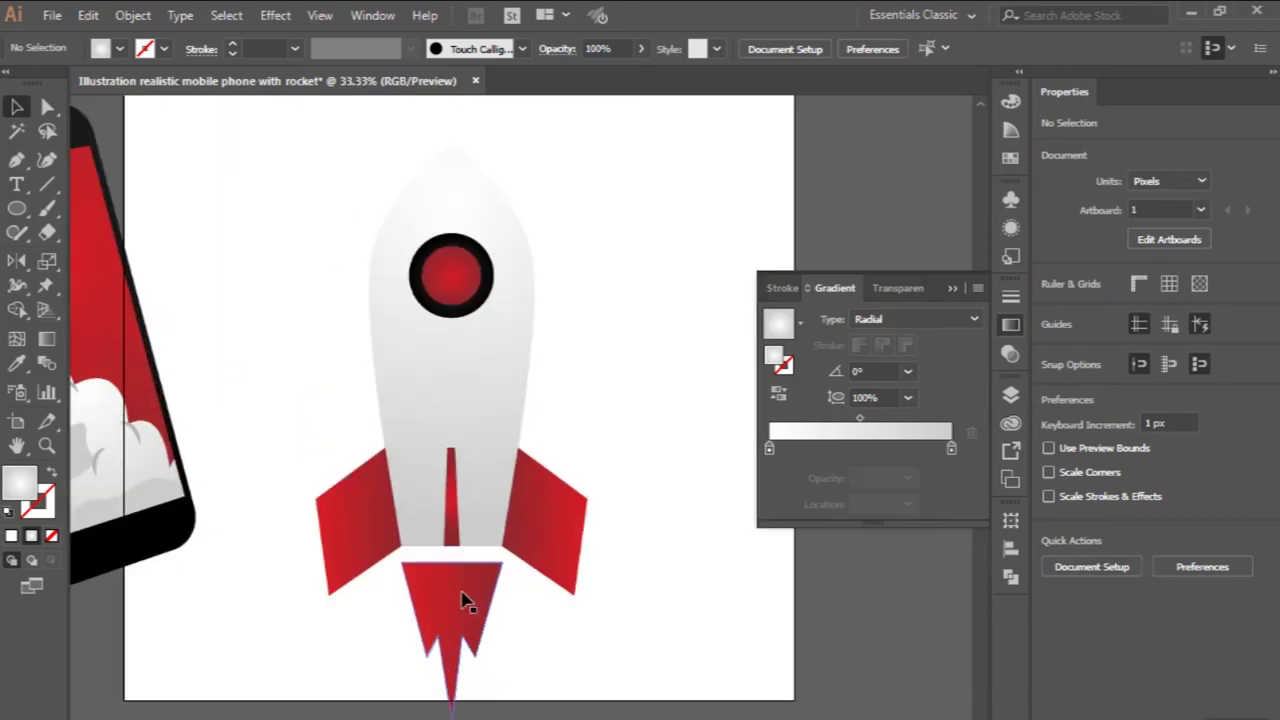
pyautogui.click(463, 541)
pyautogui.click(47, 339)
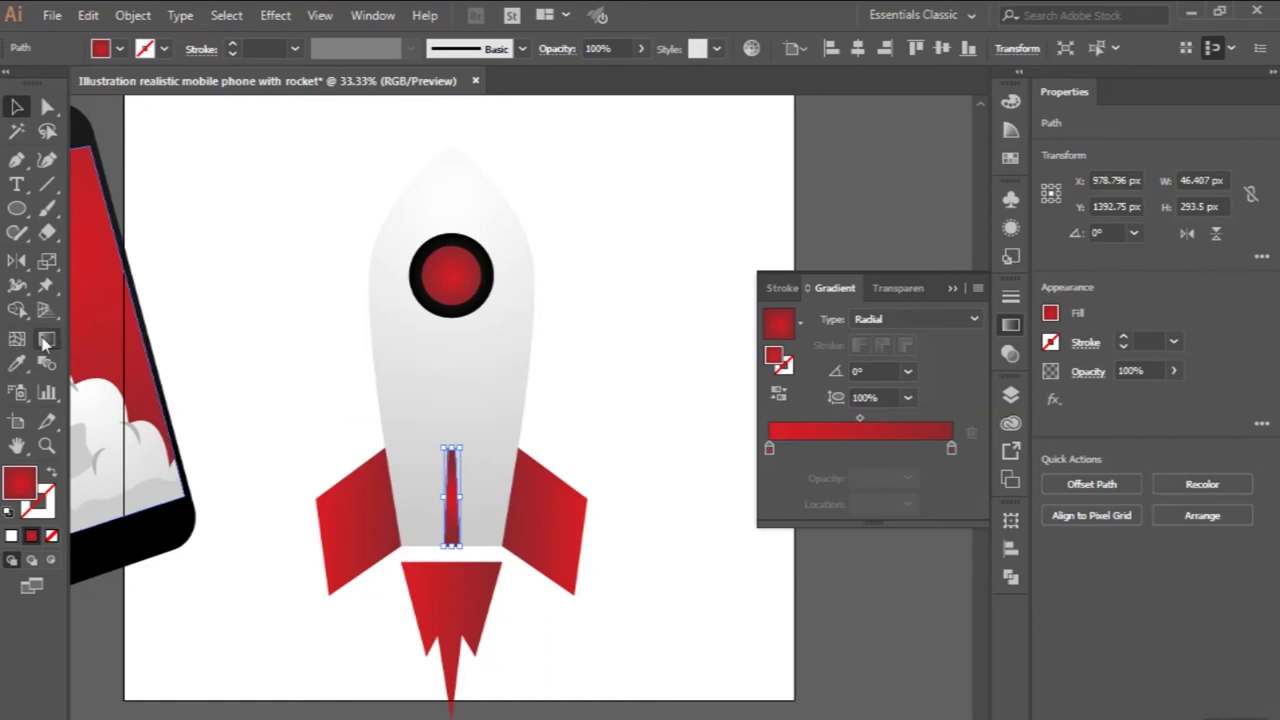
pyautogui.moveTo(470, 497)
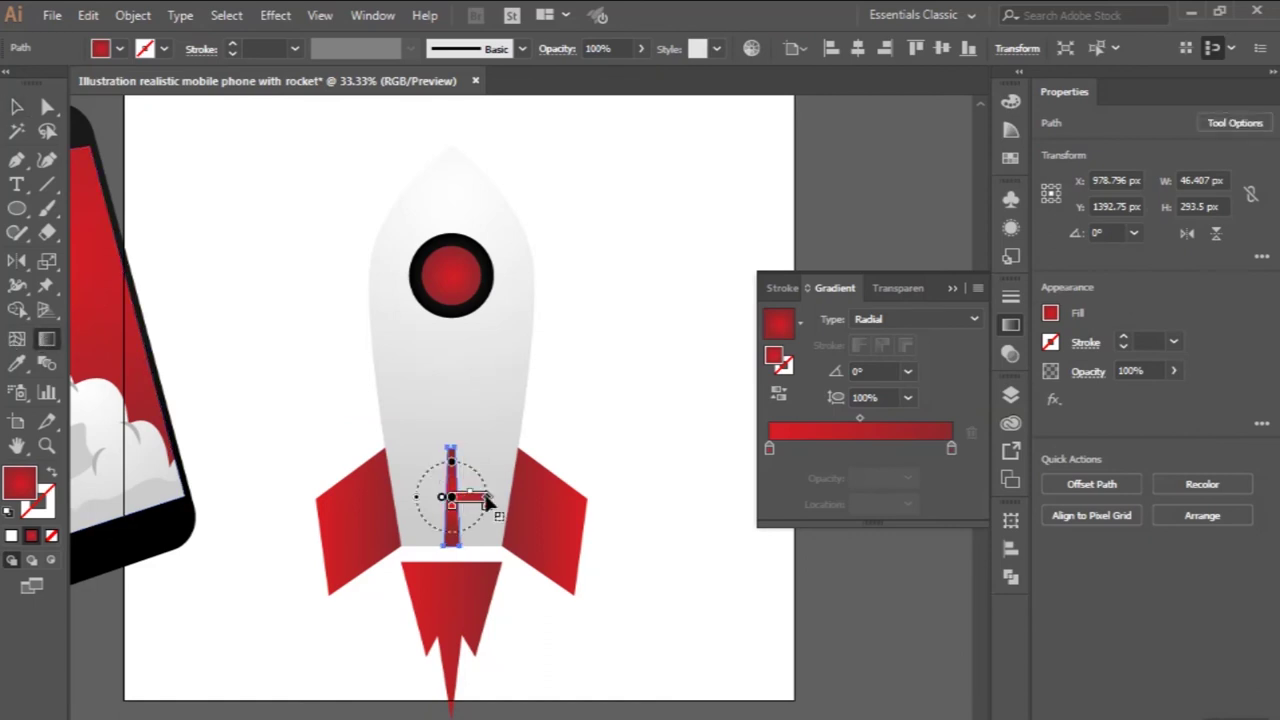
pyautogui.moveTo(492, 503); pyautogui.dragTo(490, 528)
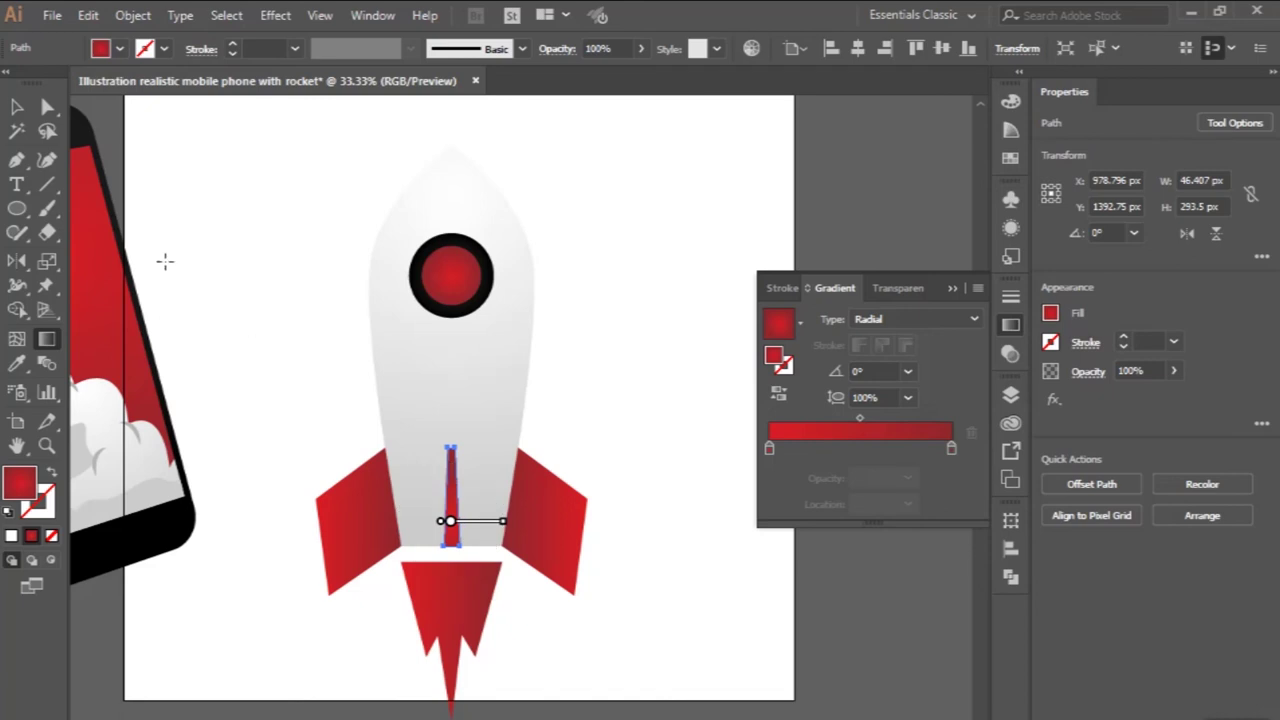
pyautogui.click(17, 108)
pyautogui.click(224, 235)
# - Set the flame's linear gradient angle to 90°, then marquee-select all rocket parts
pyautogui.scroll(-5, 224, 235)
pyautogui.click(476, 488)
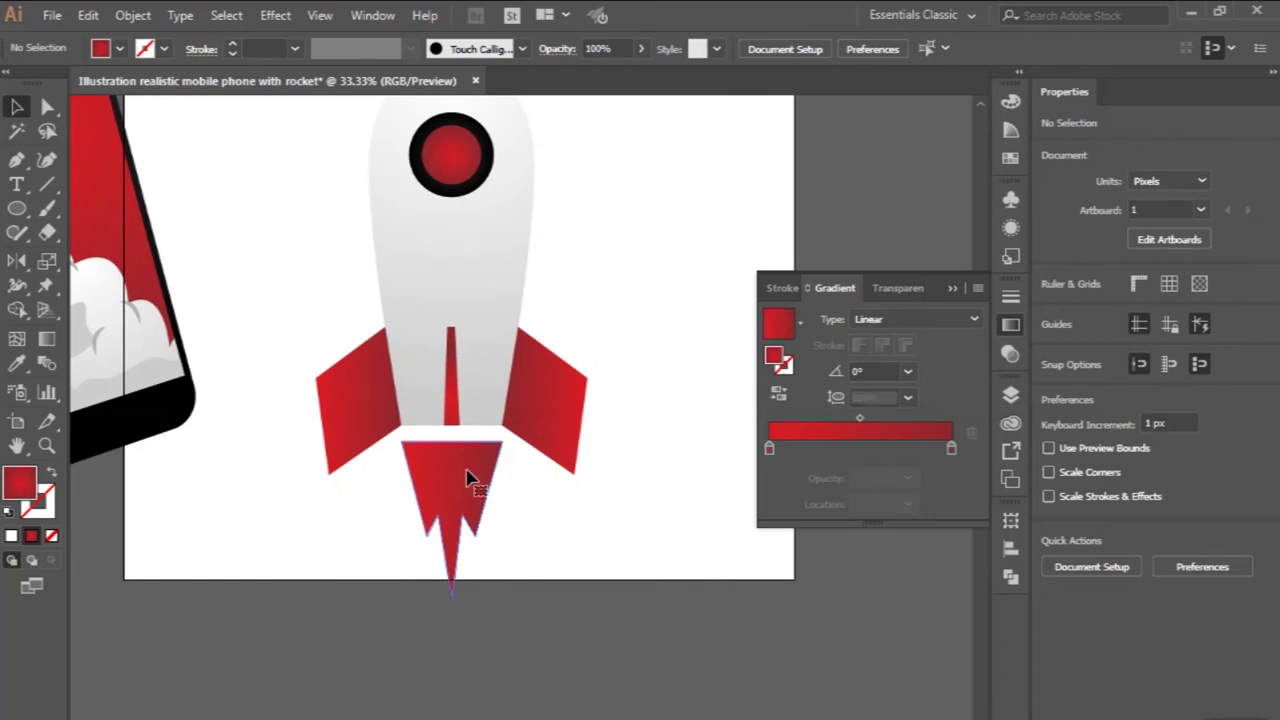
pyautogui.click(906, 373)
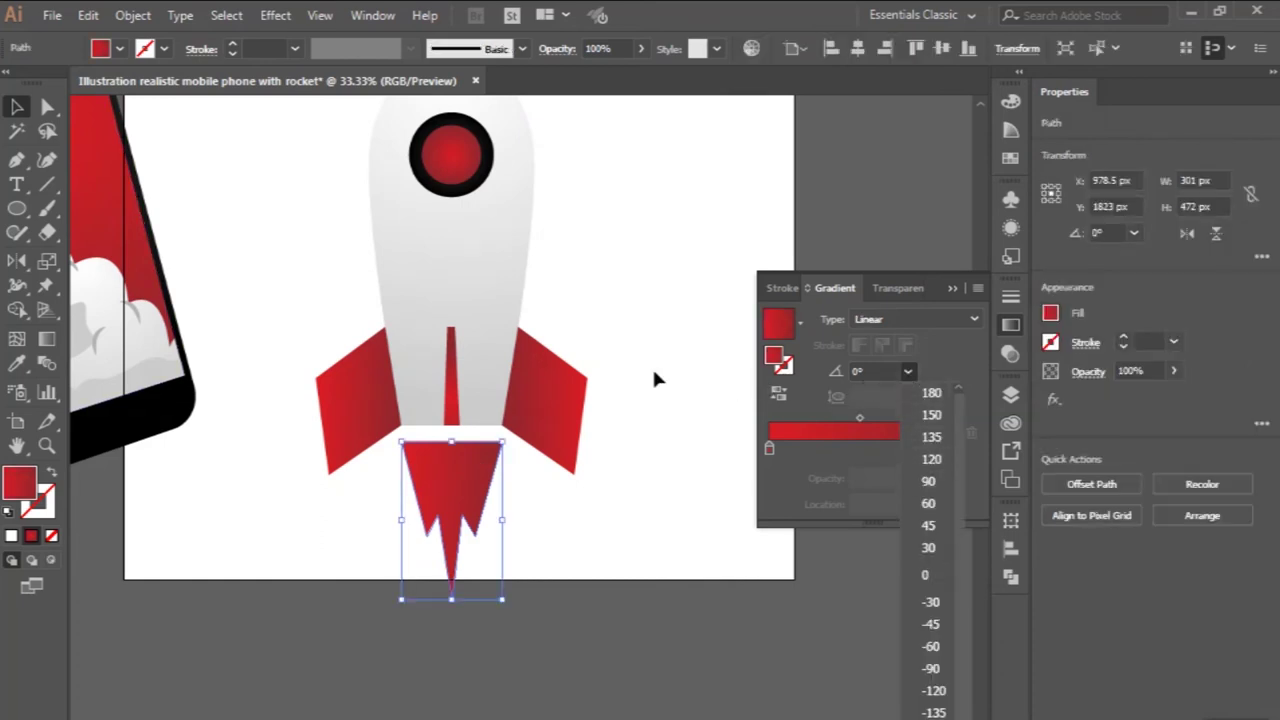
pyautogui.click(929, 481)
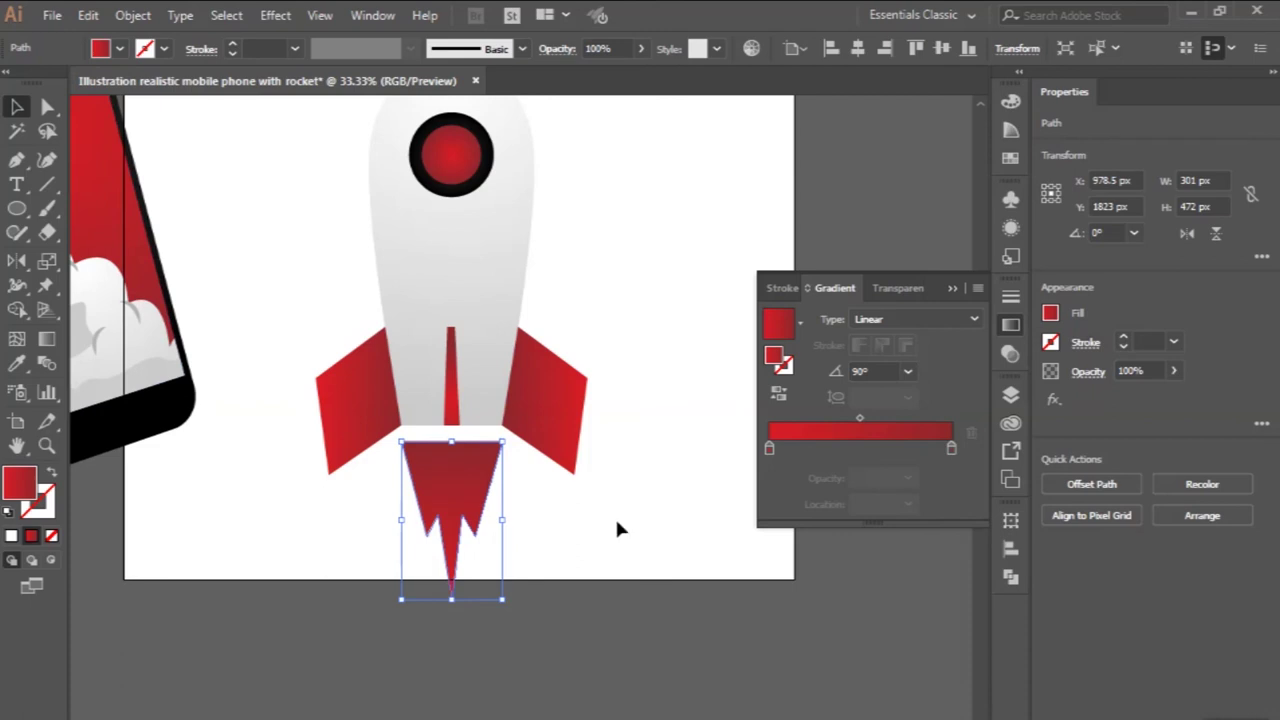
pyautogui.click(617, 528)
pyautogui.hotkey('ctrl', '-')
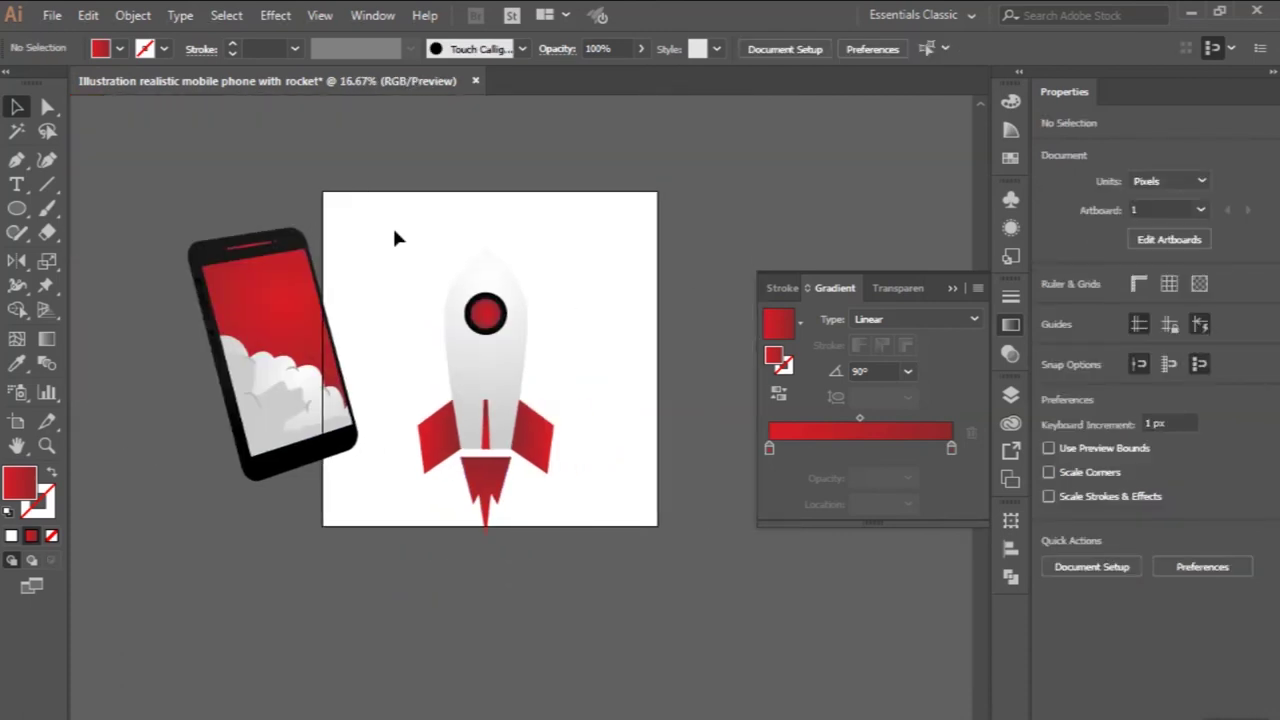
pyautogui.moveTo(396, 234); pyautogui.dragTo(586, 560)
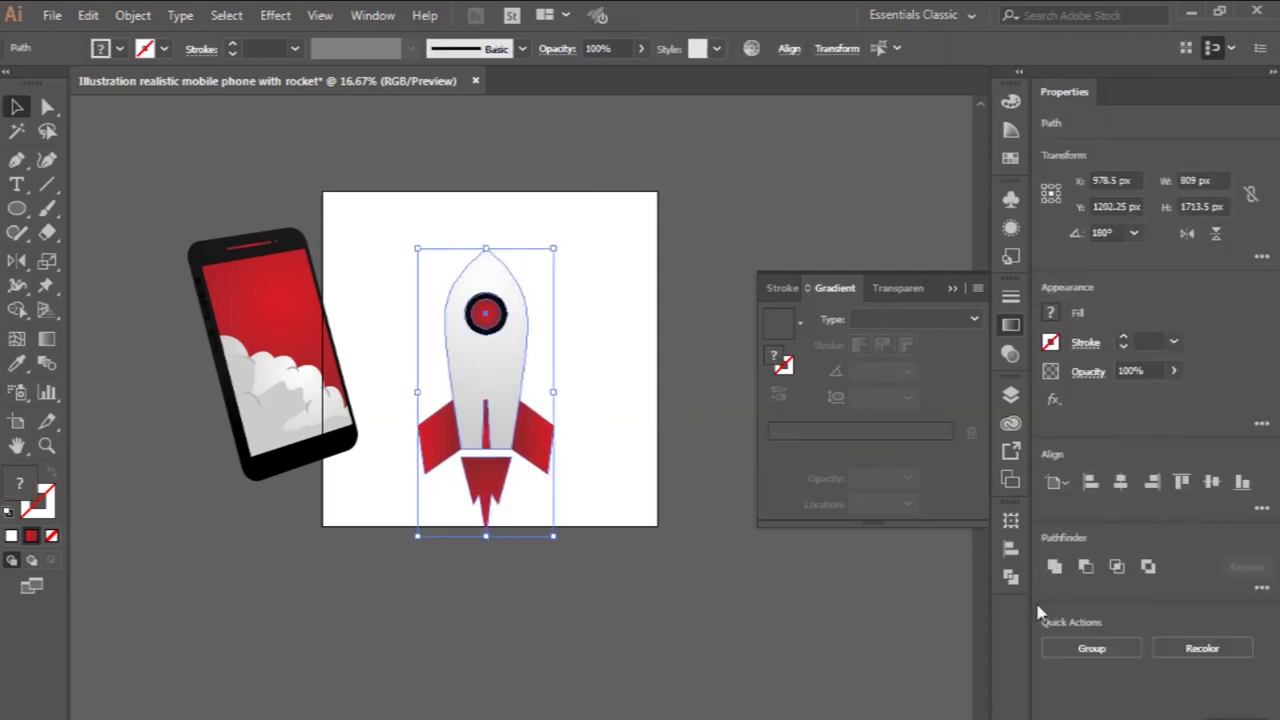
# - Group the rocket parts, tilt it up-right, shrink it and move it over the phone screen
pyautogui.click(1090, 648)
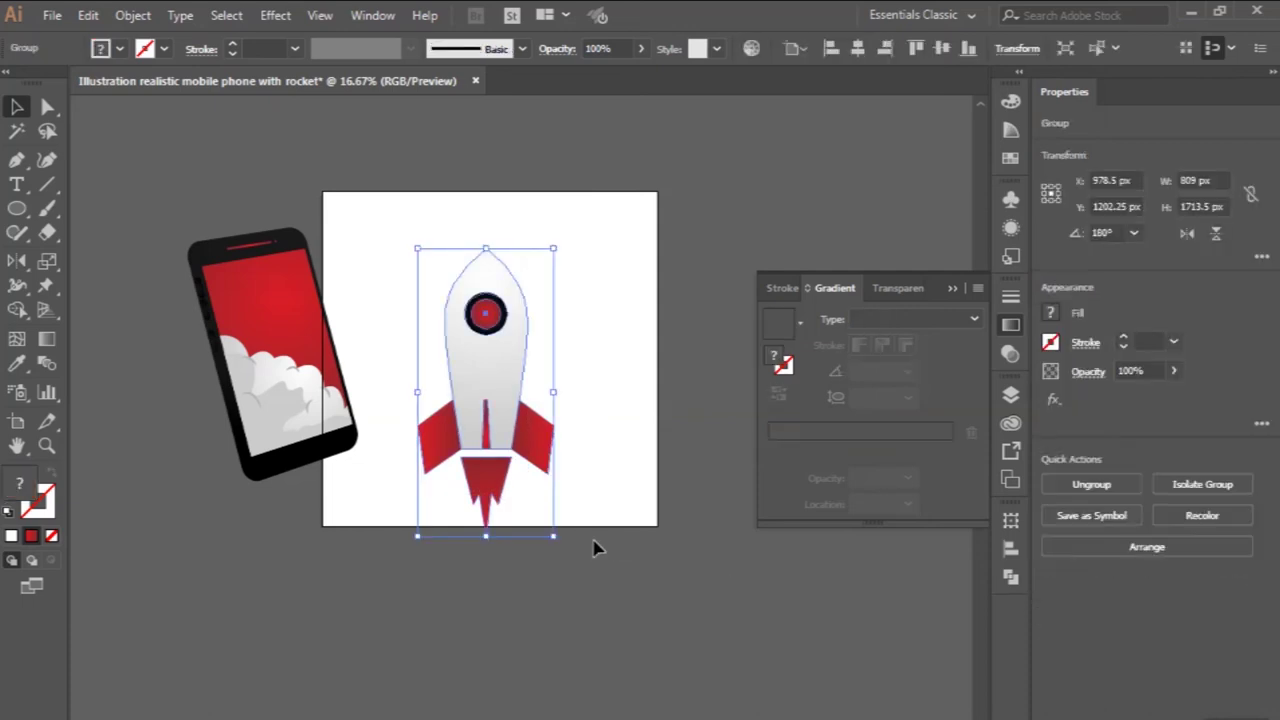
pyautogui.moveTo(565, 537); pyautogui.dragTo(500, 440)
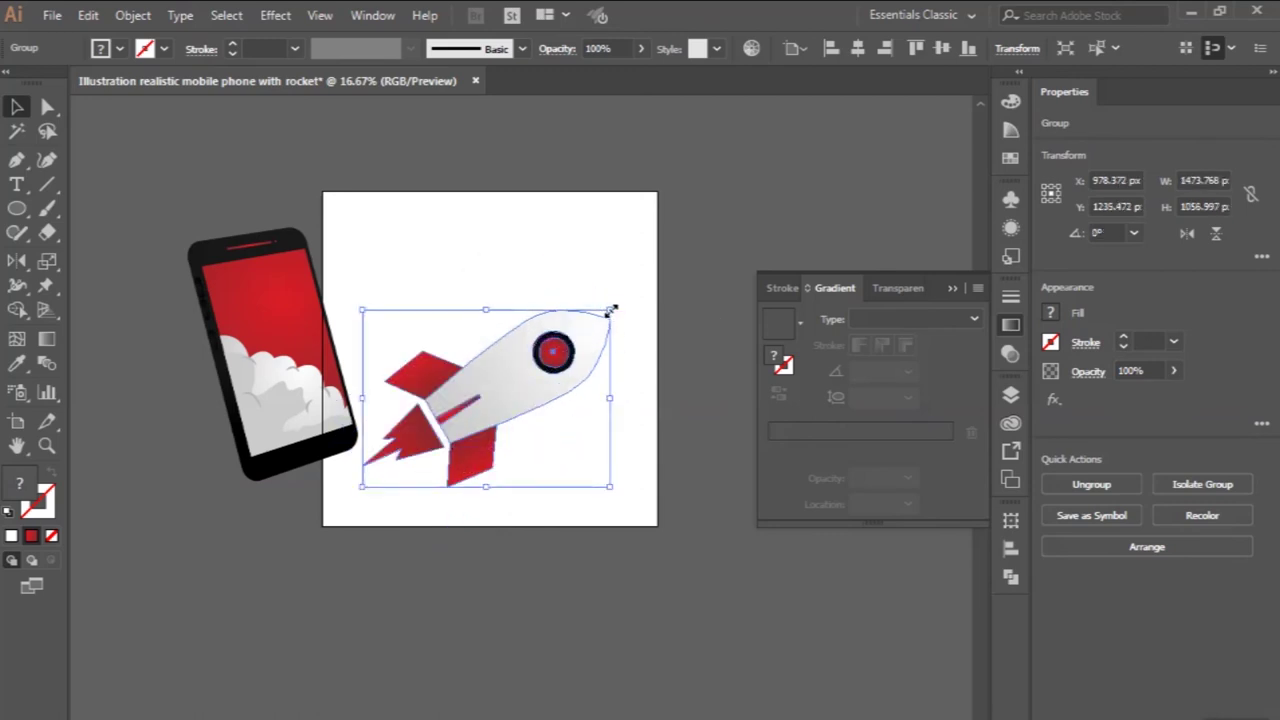
pyautogui.moveTo(611, 311); pyautogui.dragTo(583, 330)
pyautogui.moveTo(534, 383); pyautogui.dragTo(417, 314)
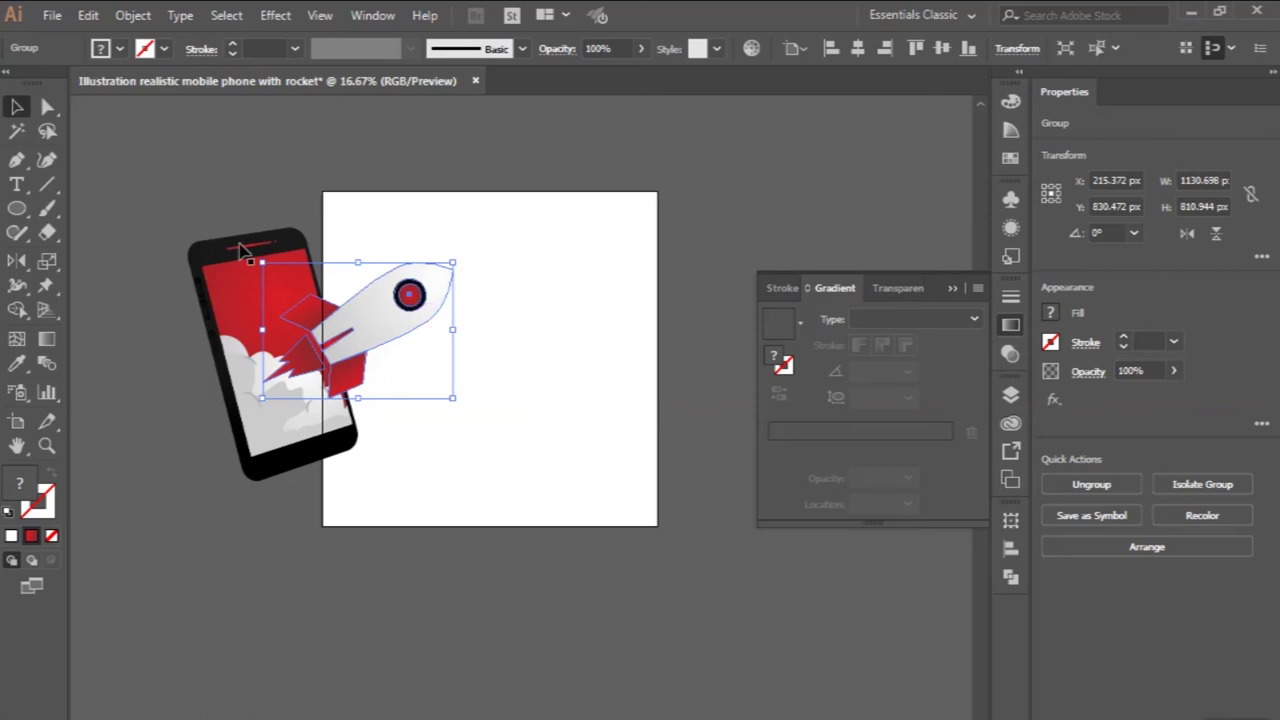
pyautogui.click(229, 200)
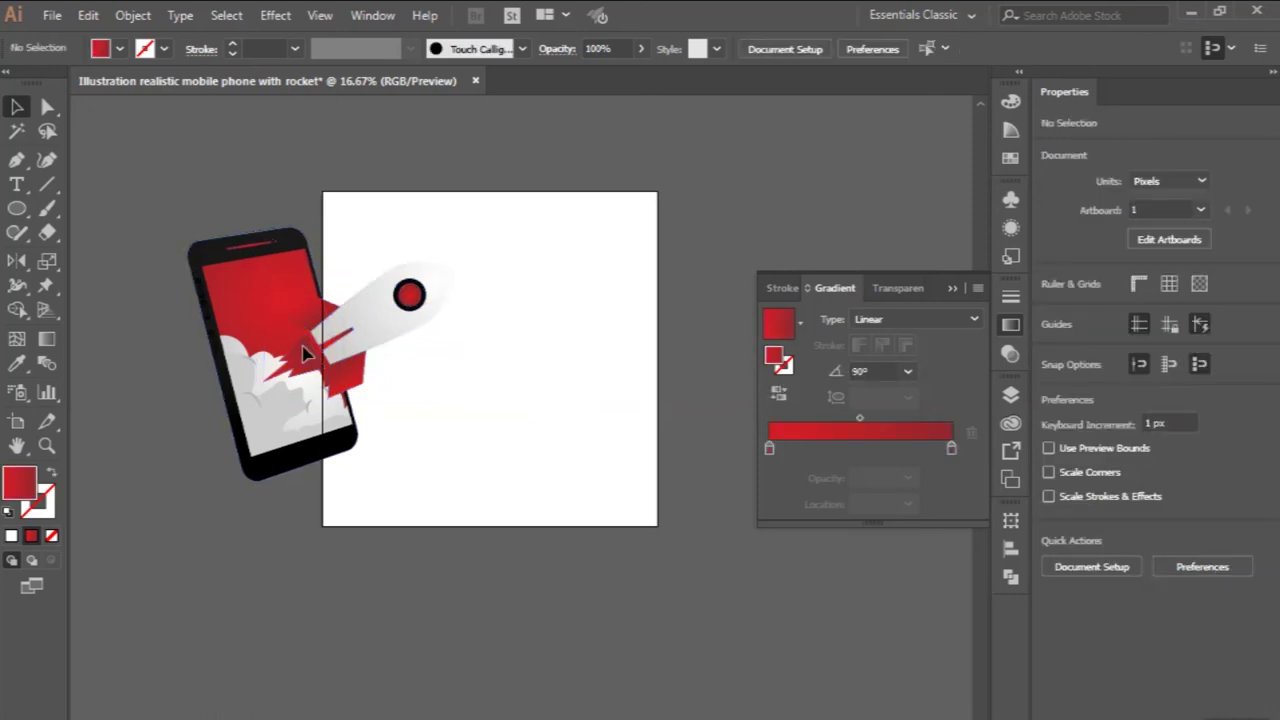
# - Move the phone and rocket onto the artboard and scale them down together
pyautogui.moveTo(157, 189); pyautogui.dragTo(514, 549)
pyautogui.moveTo(394, 336); pyautogui.dragTo(557, 313)
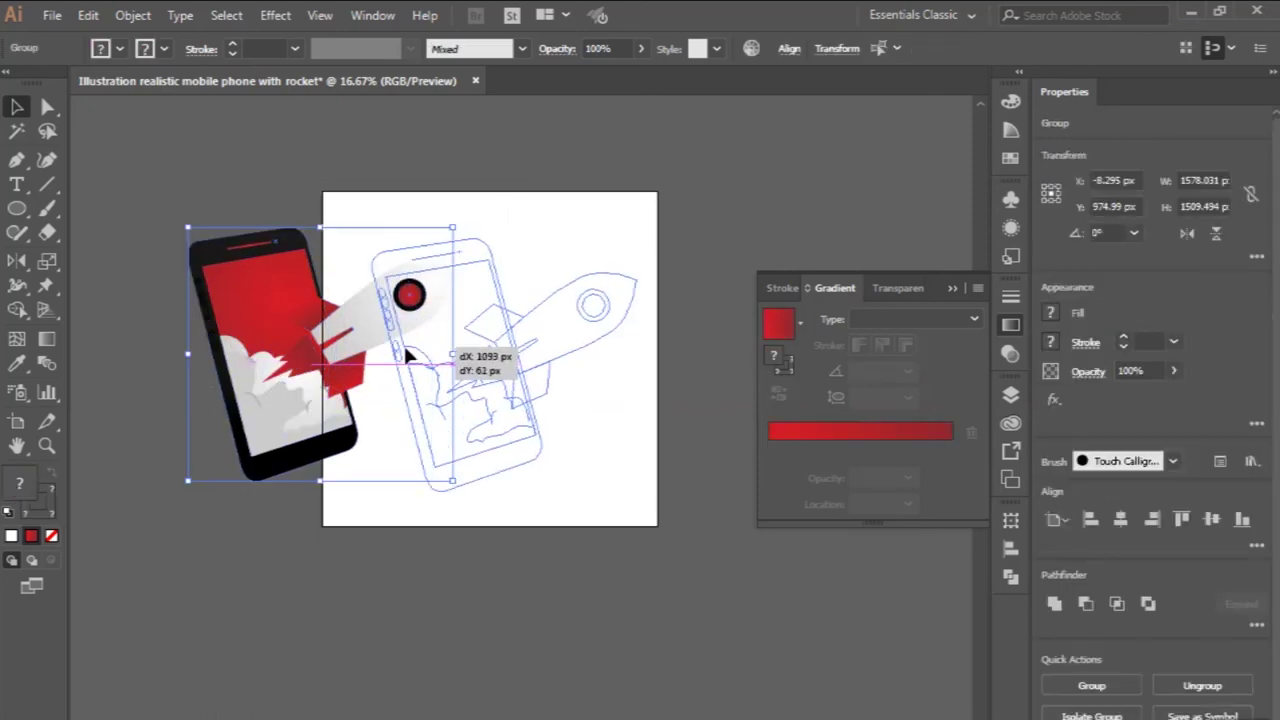
pyautogui.scroll(1, 557, 313)
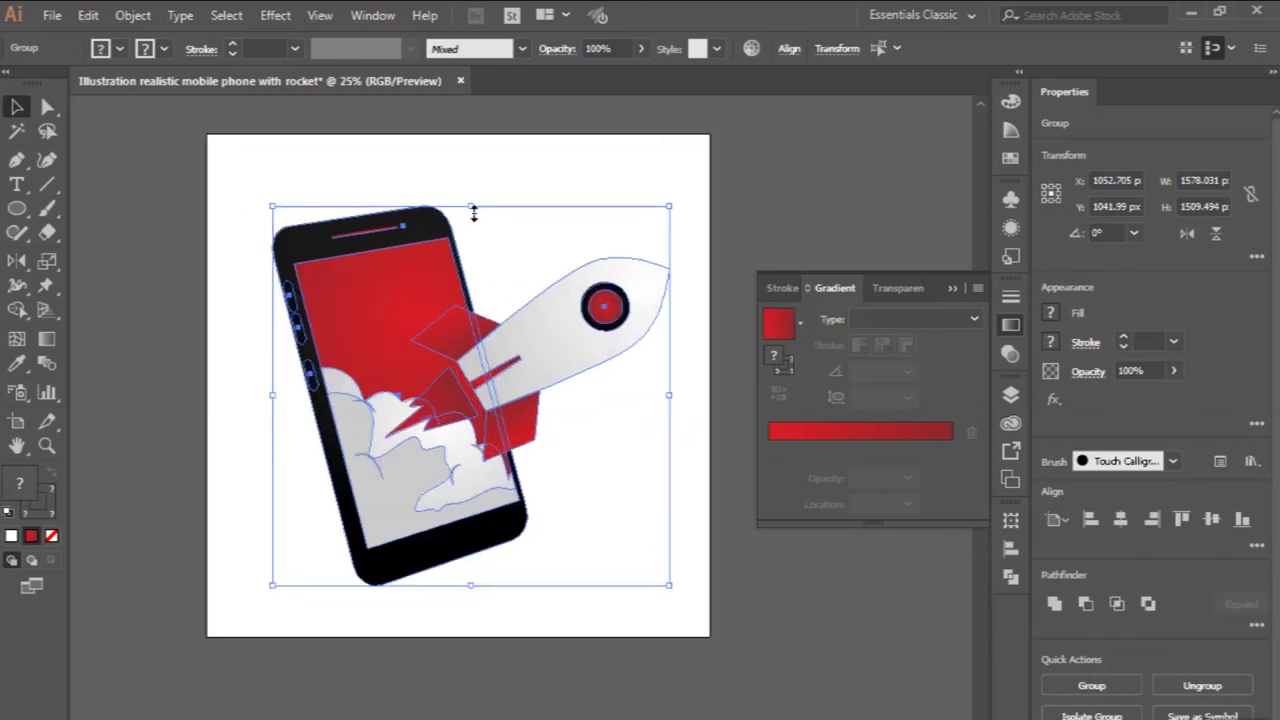
pyautogui.moveTo(469, 204); pyautogui.dragTo(471, 235)
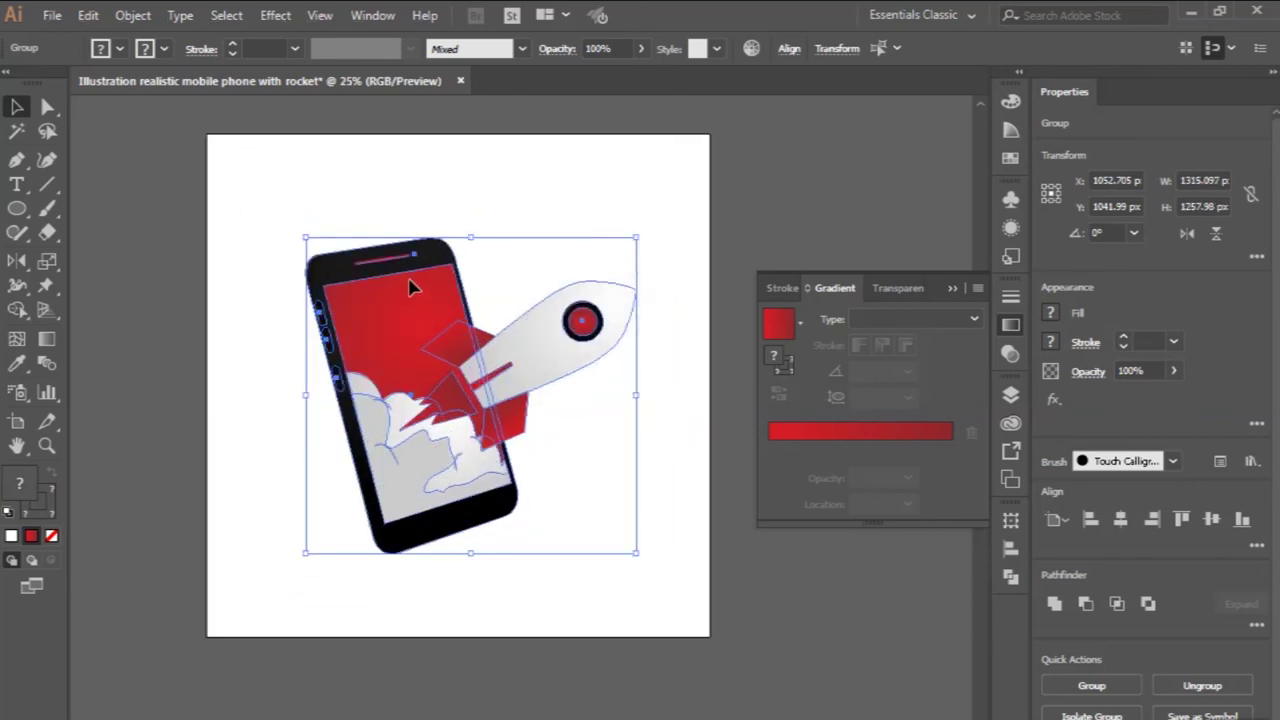
pyautogui.moveTo(414, 290); pyautogui.dragTo(414, 282)
pyautogui.click(460, 228)
# - Lower the rocket slightly and rotate it a little counter-clockwise
pyautogui.scroll(-1, 460, 228)
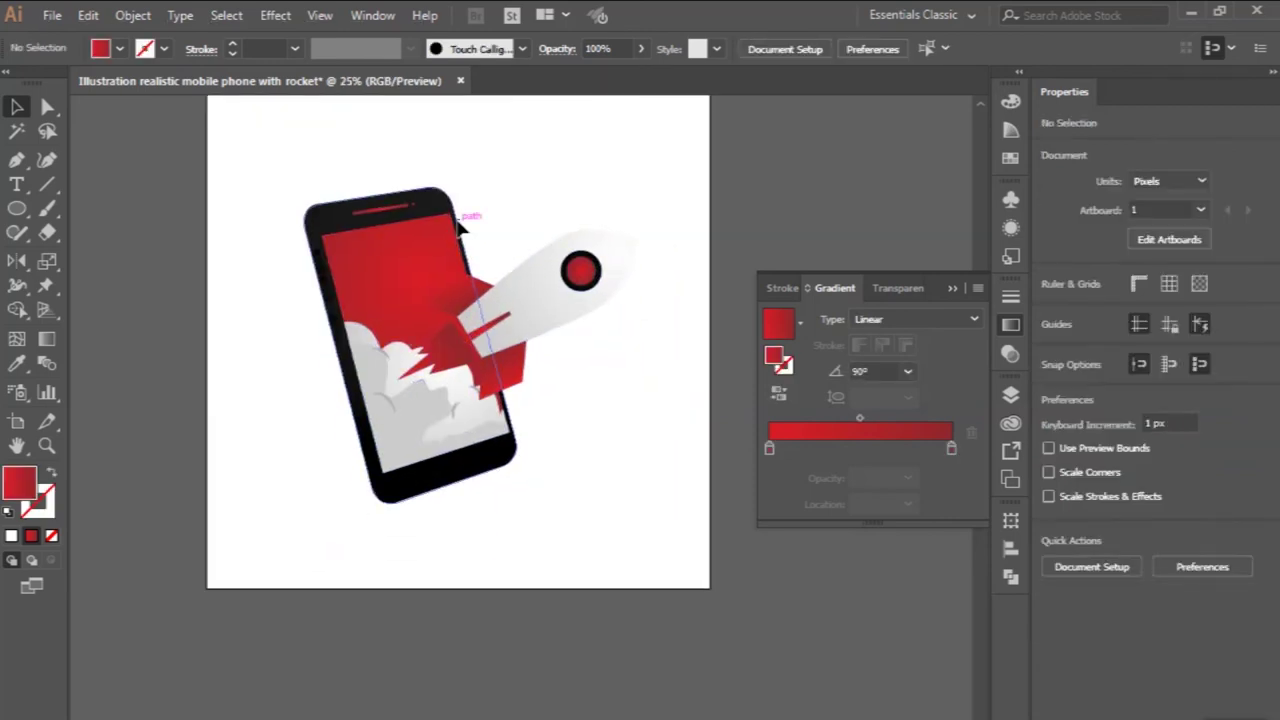
pyautogui.moveTo(531, 321); pyautogui.dragTo(529, 332)
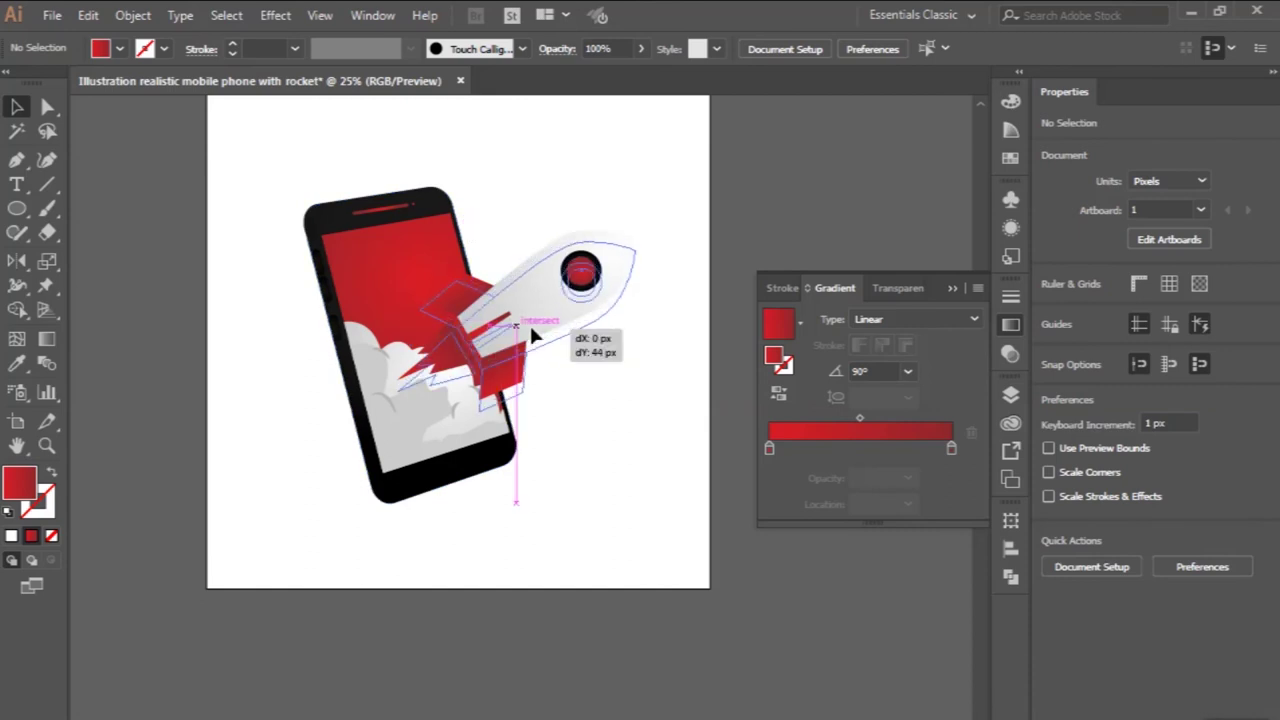
pyautogui.moveTo(643, 243); pyautogui.dragTo(596, 278)
pyautogui.click(650, 350)
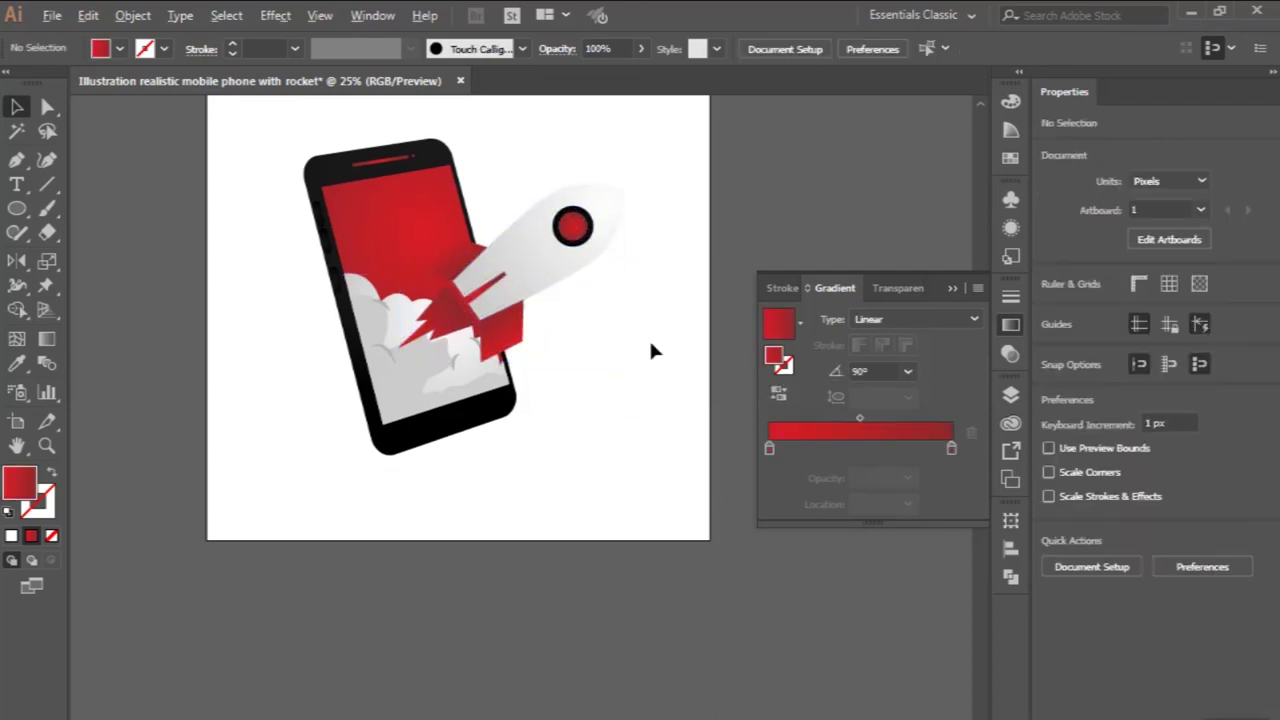
pyautogui.click(16, 208)
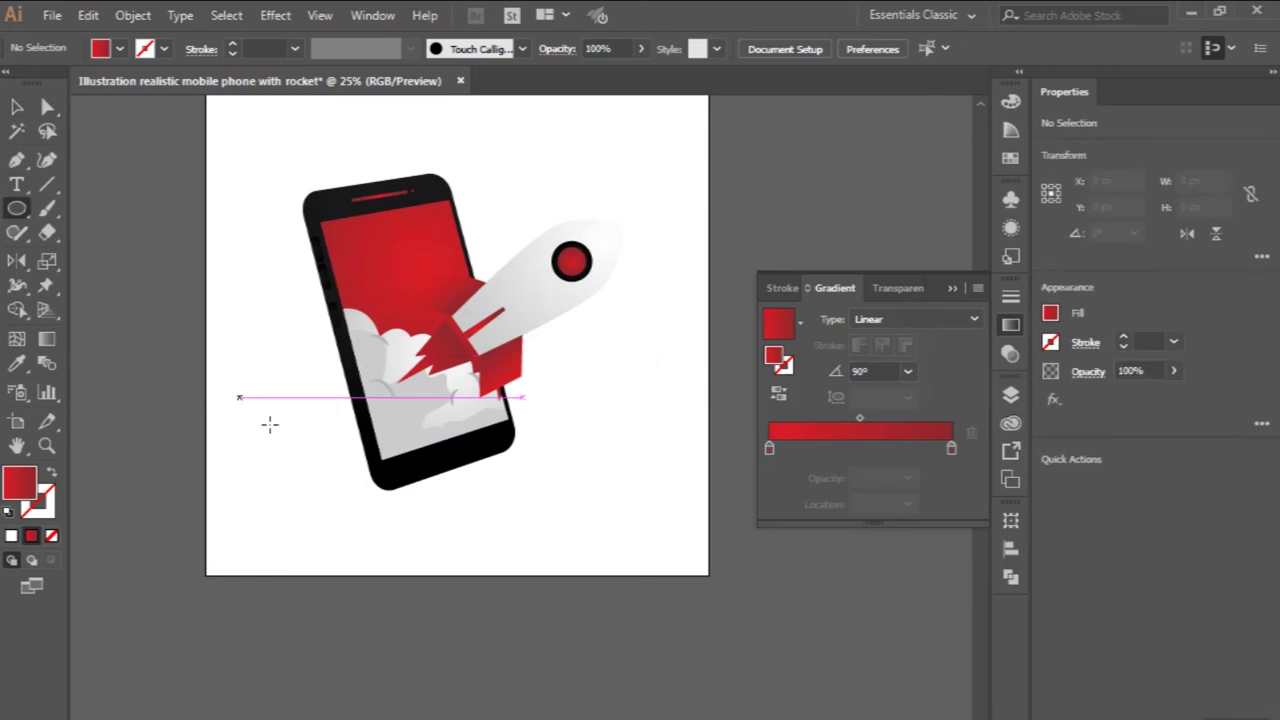
# - Draw a 536 px circle left of the phone and edit its first gradient stop
pyautogui.moveTo(240, 397); pyautogui.dragTo(307, 463)
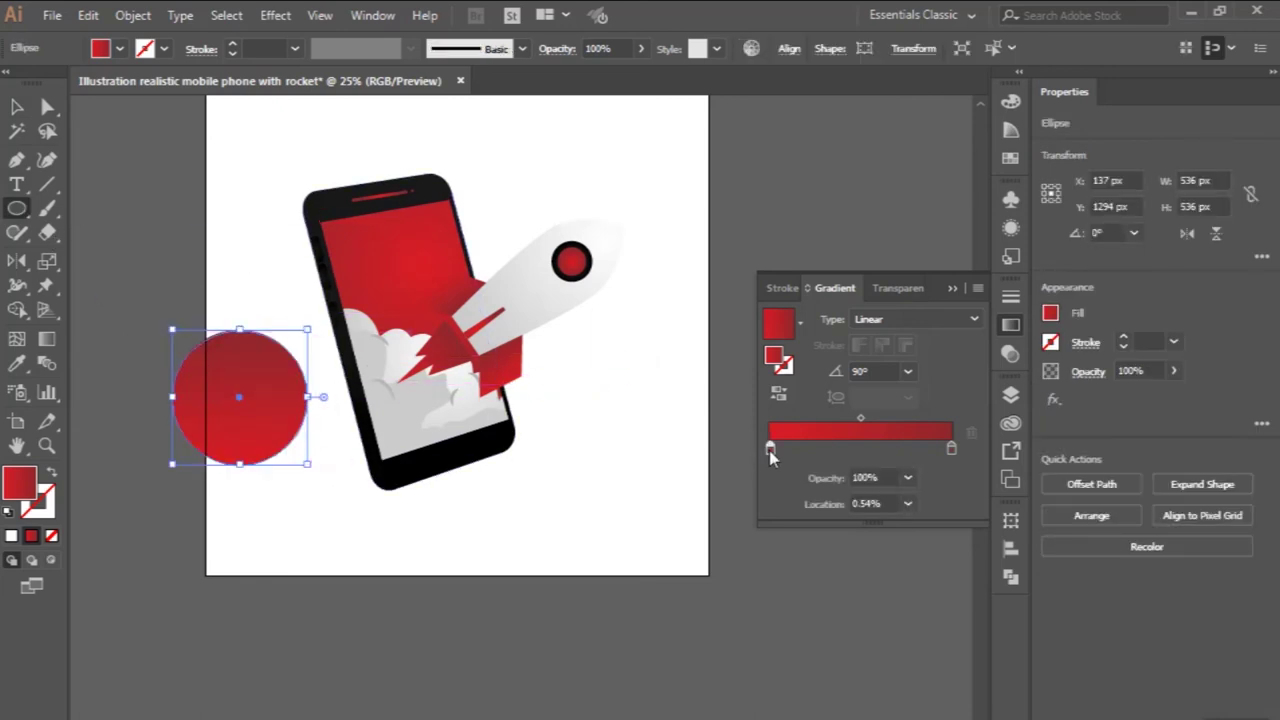
pyautogui.doubleClick(769, 449)
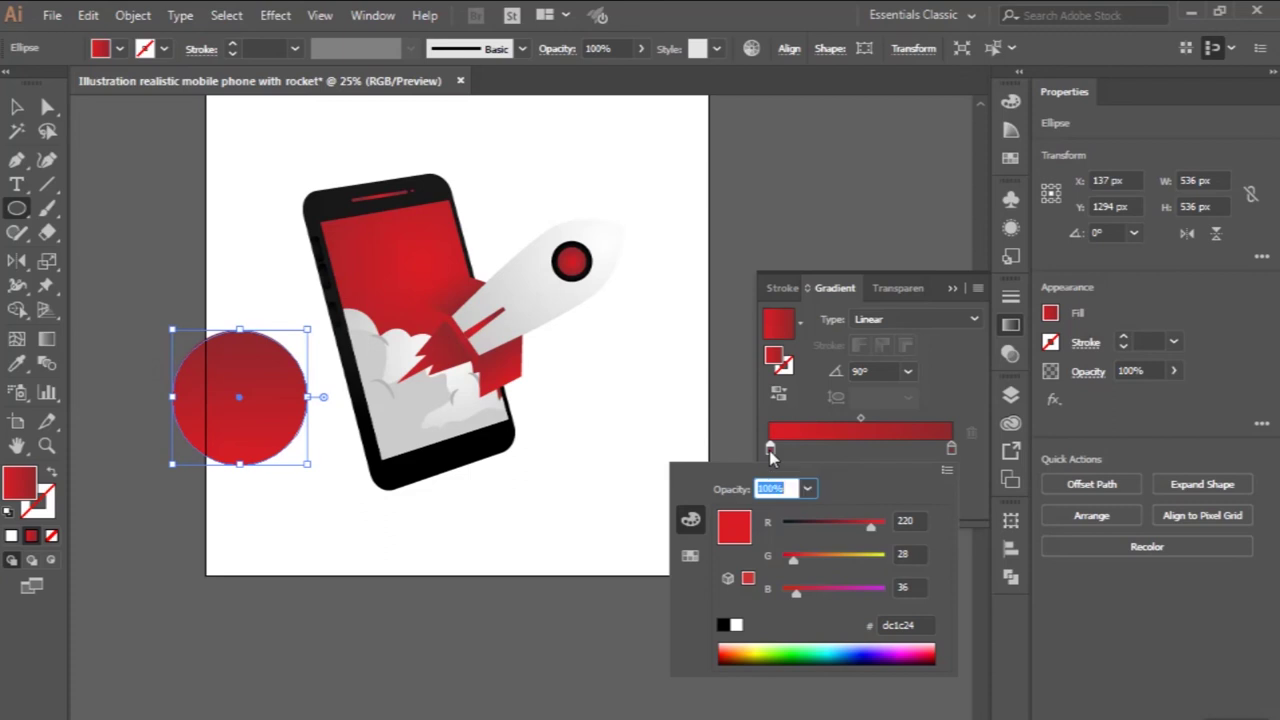
# - Make the circle's gradient Radial with a white centre stop
pyautogui.click(906, 316)
pyautogui.click(906, 316)
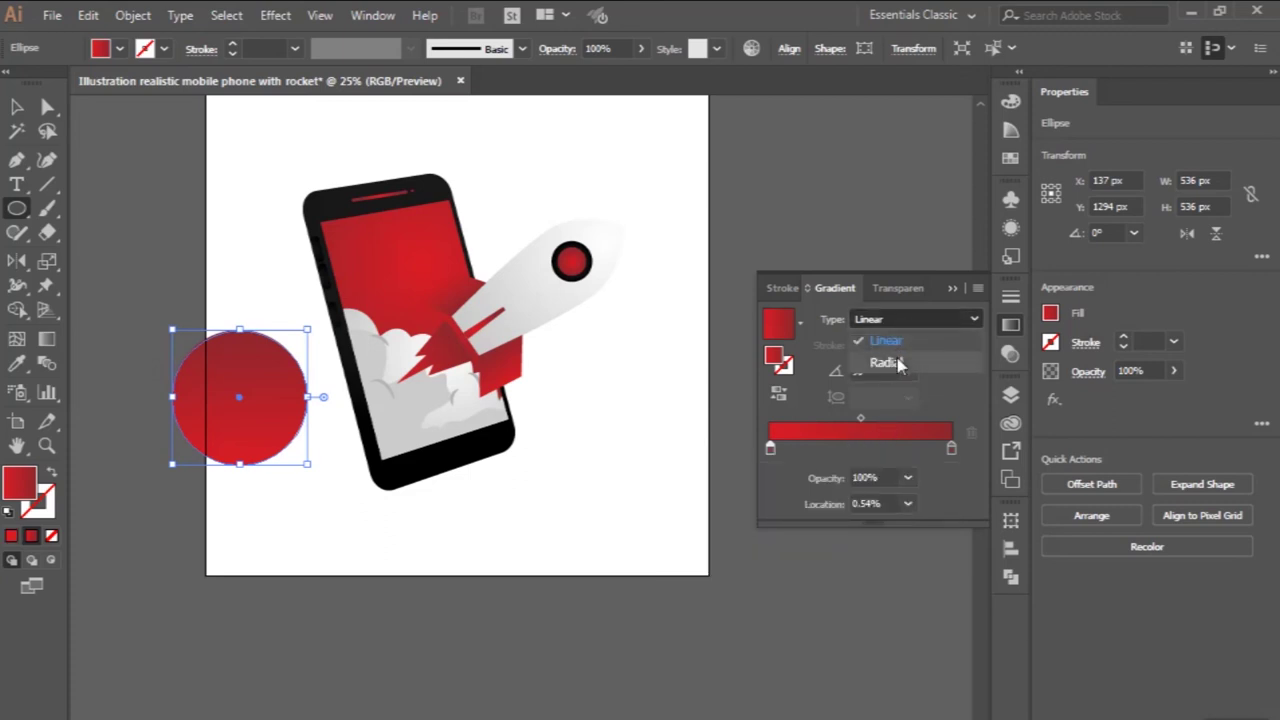
pyautogui.click(892, 362)
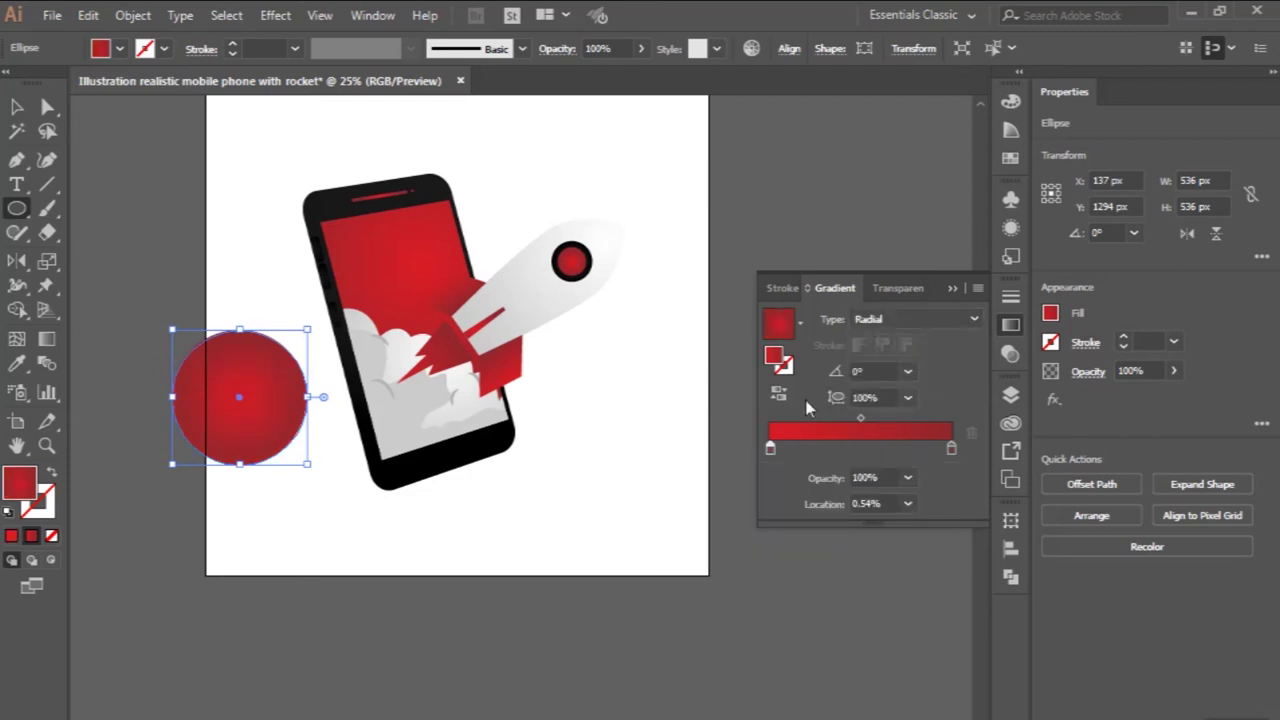
pyautogui.doubleClick(771, 449)
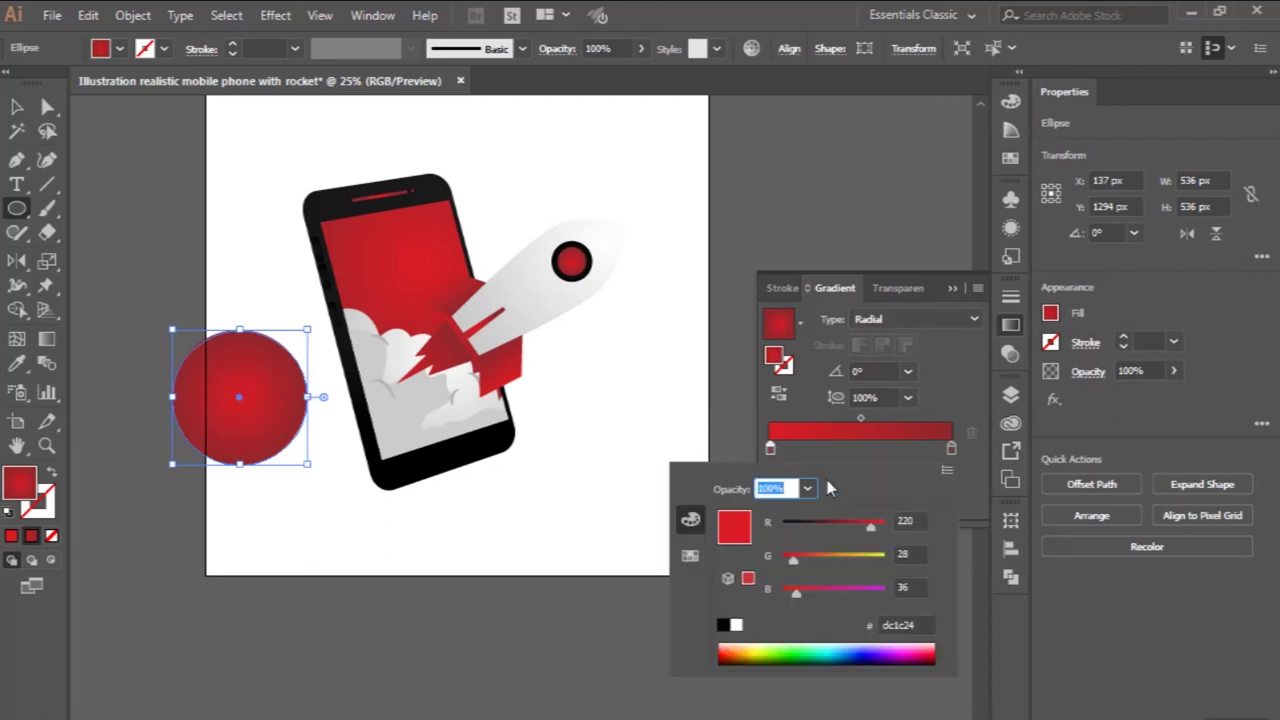
pyautogui.click(902, 622)
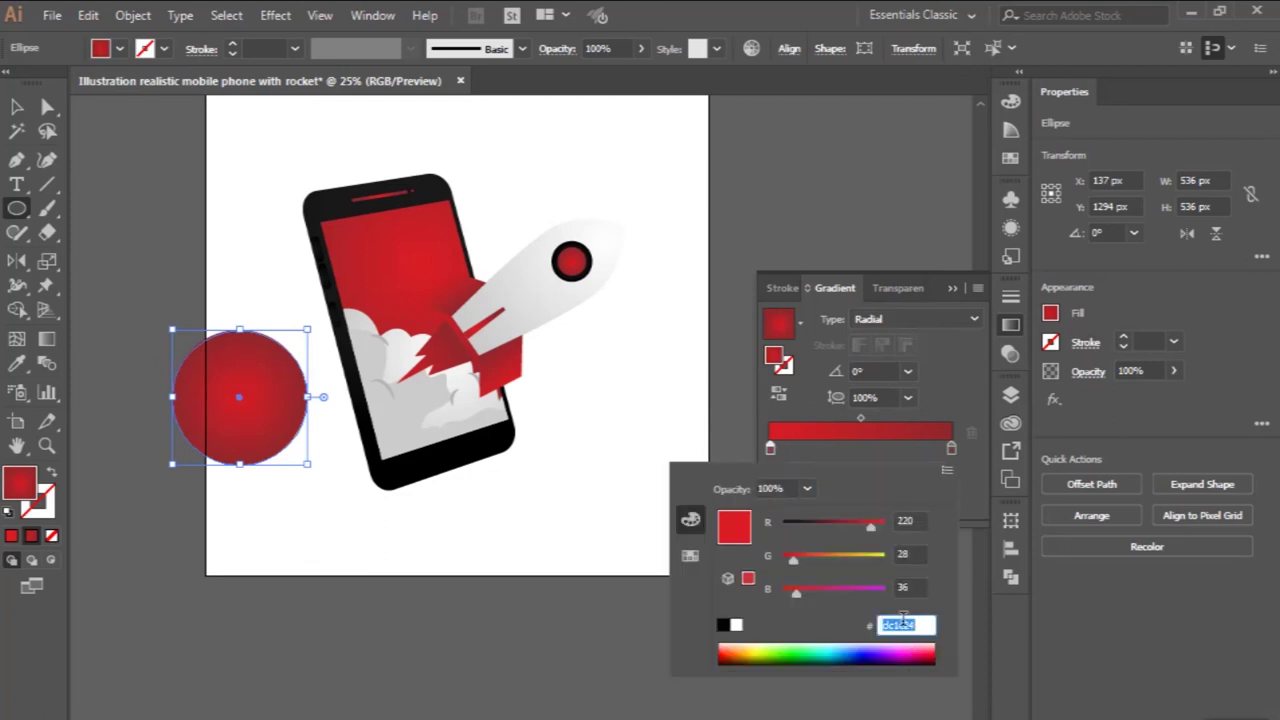
pyautogui.write('####')
pyautogui.press('Return')
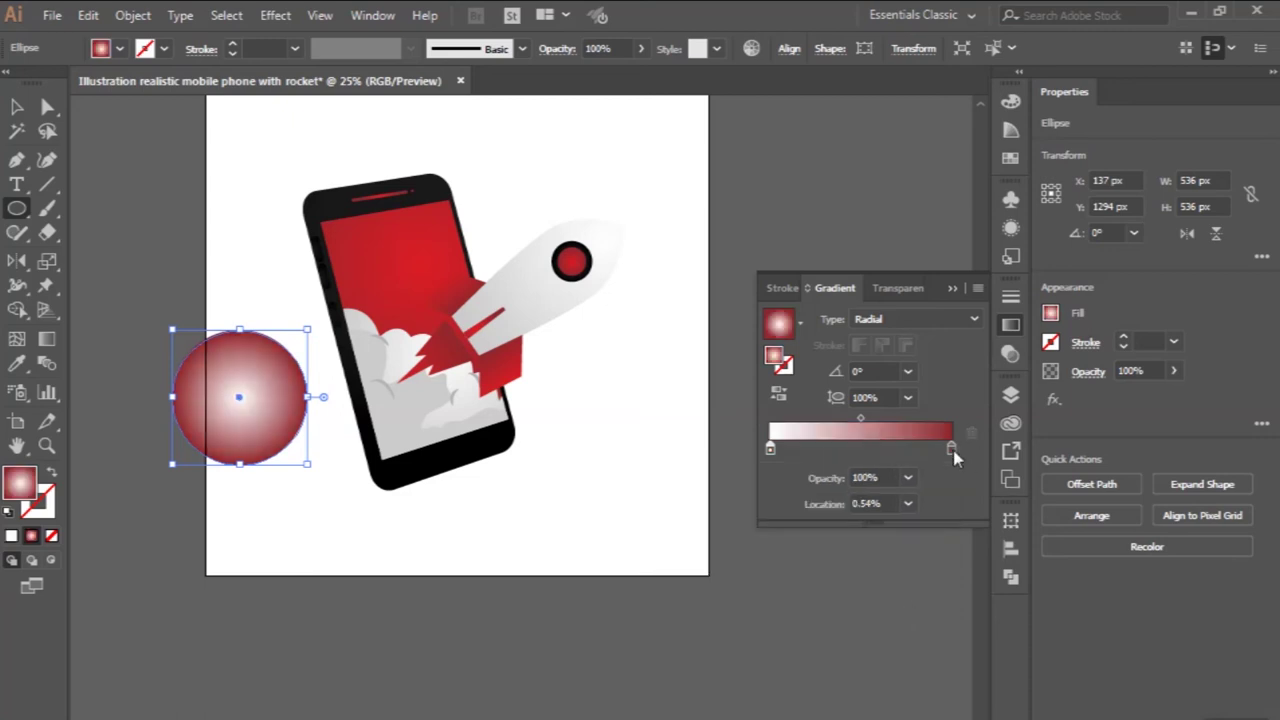
# - Set the circle's outer gradient stop to dark grey 4d4d4d
pyautogui.doubleClick(951, 450)
pyautogui.click(905, 625)
pyautogui.doubleClick(905, 625)
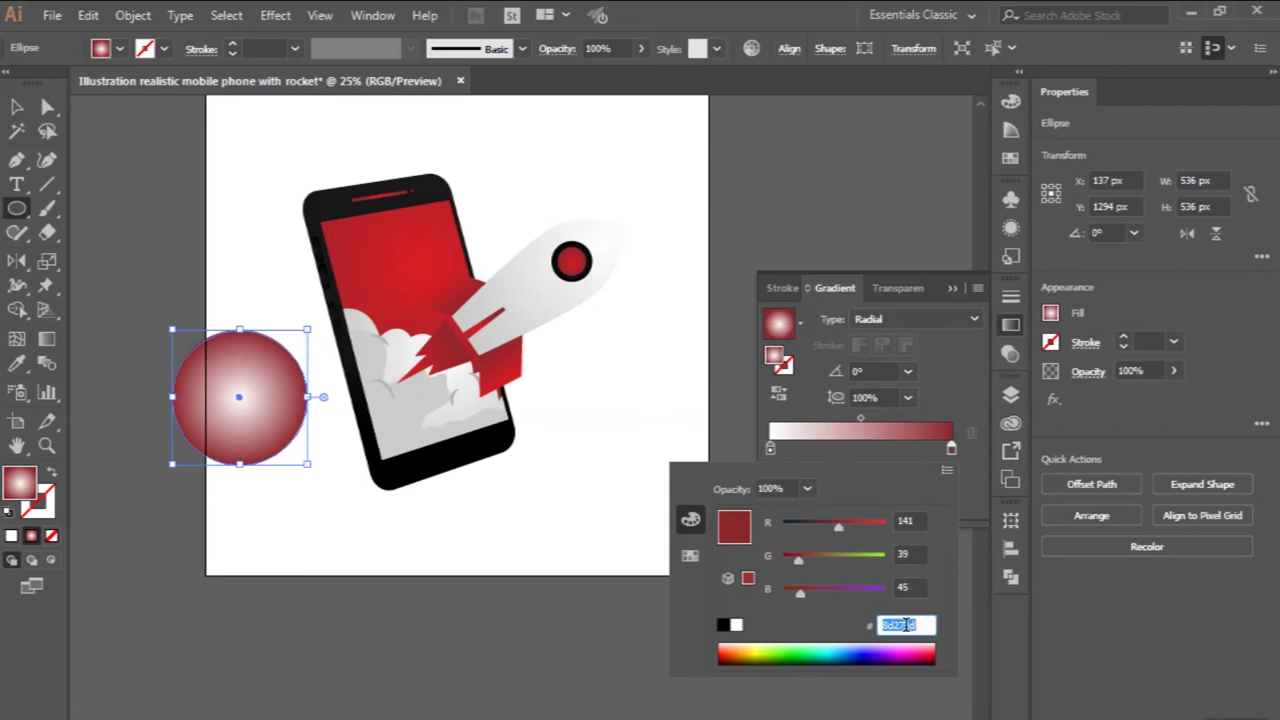
pyautogui.write('4d4d4d')
pyautogui.press('Return')
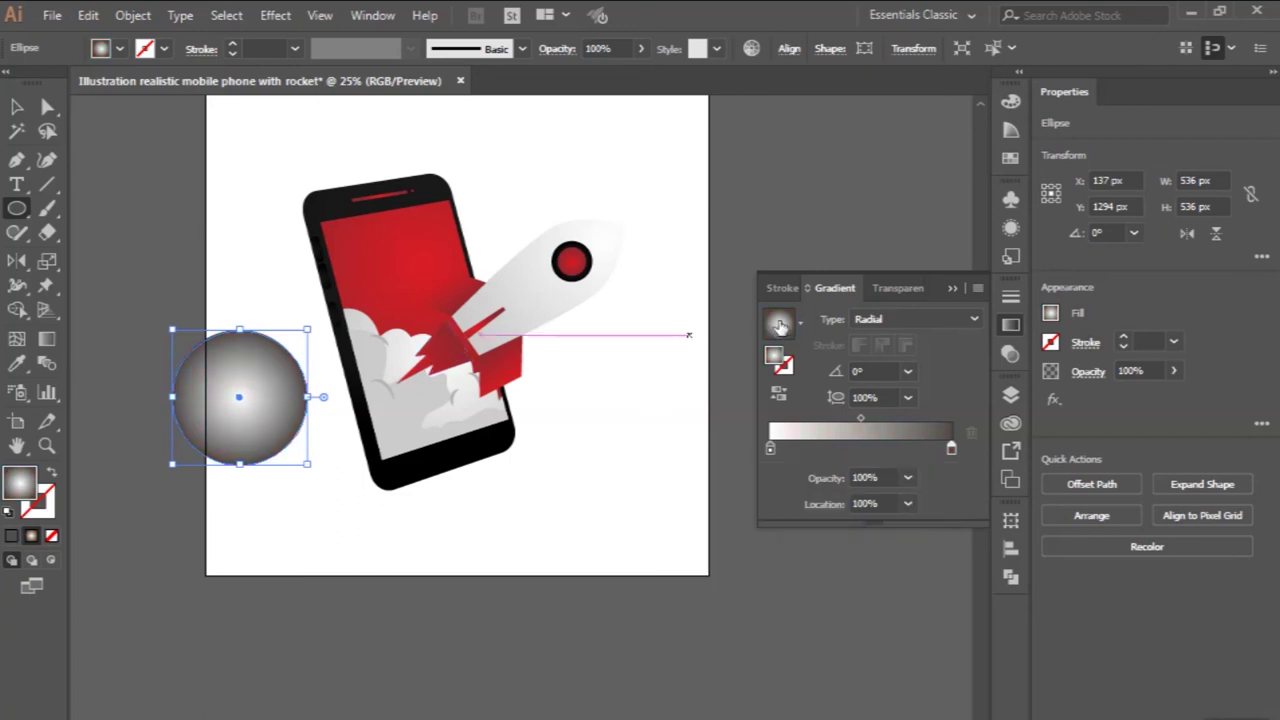
pyautogui.click(890, 288)
# - Set the grey circle to Multiply and move it onto the clouds on the phone
pyautogui.click(823, 320)
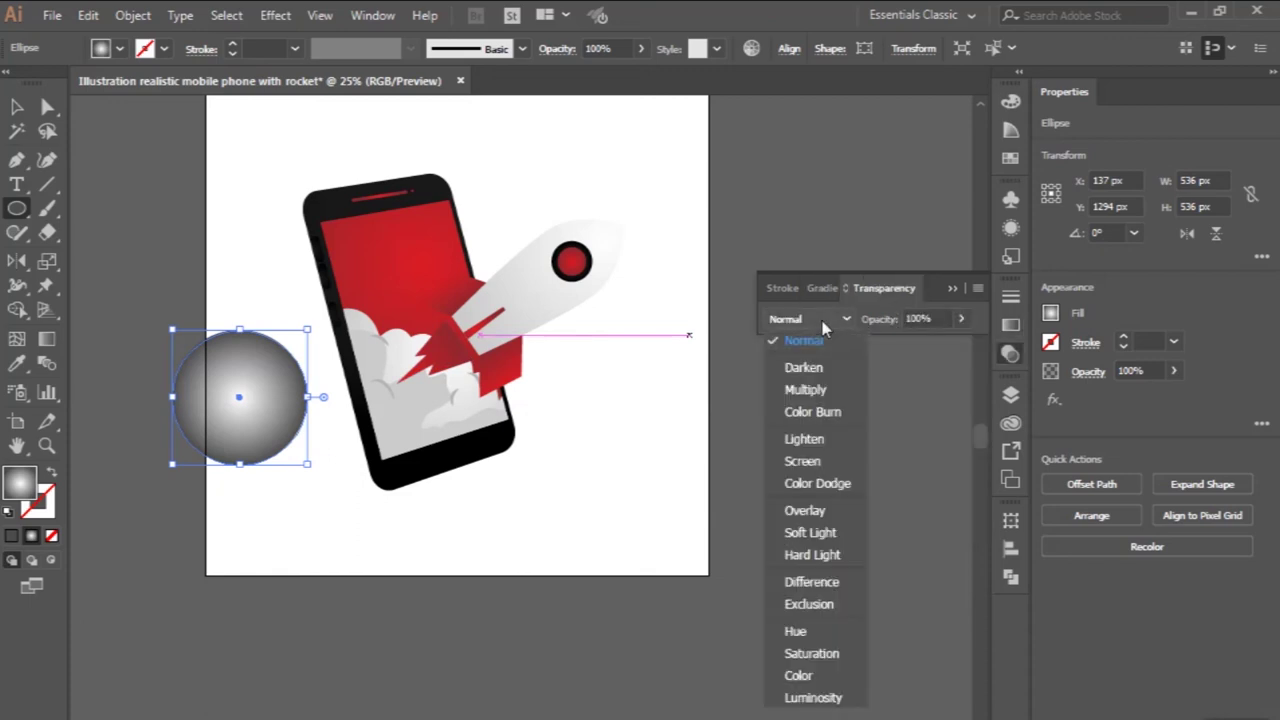
pyautogui.click(815, 390)
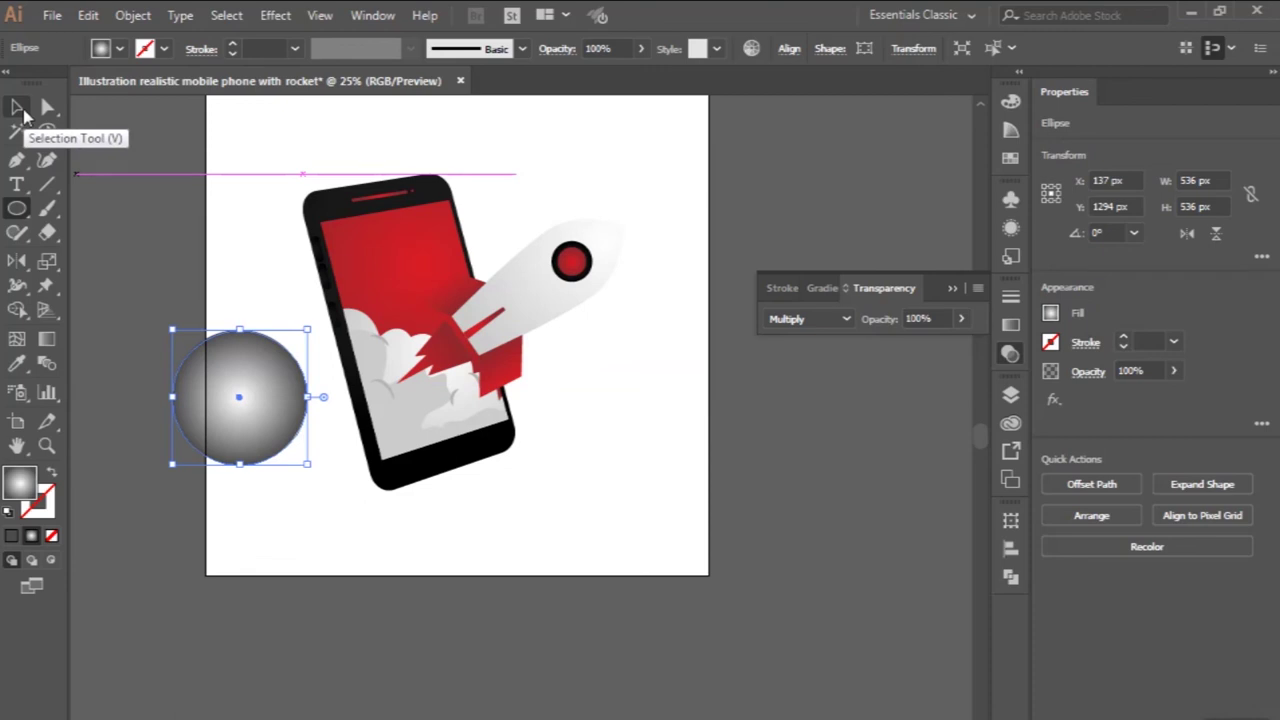
pyautogui.click(22, 113)
pyautogui.moveTo(223, 397); pyautogui.dragTo(397, 366)
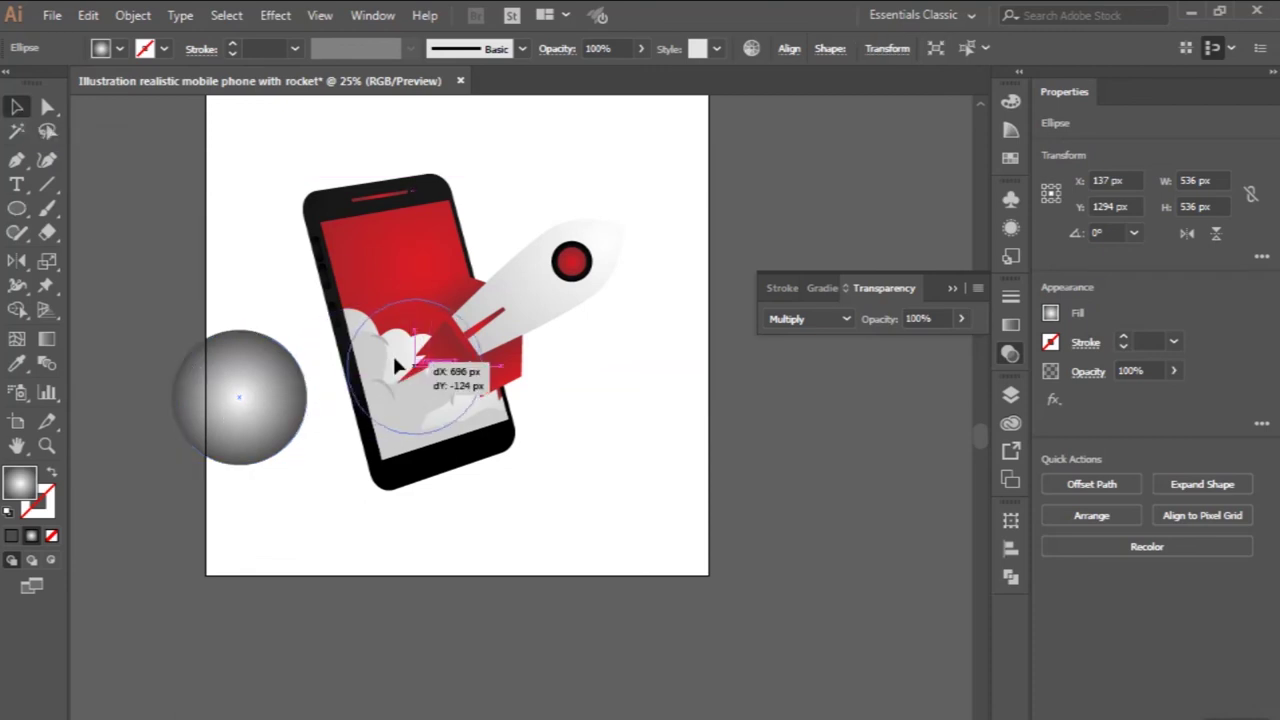
# - Bring the rocket group to front over the circle, then reselect the shading circle
pyautogui.click(527, 310)
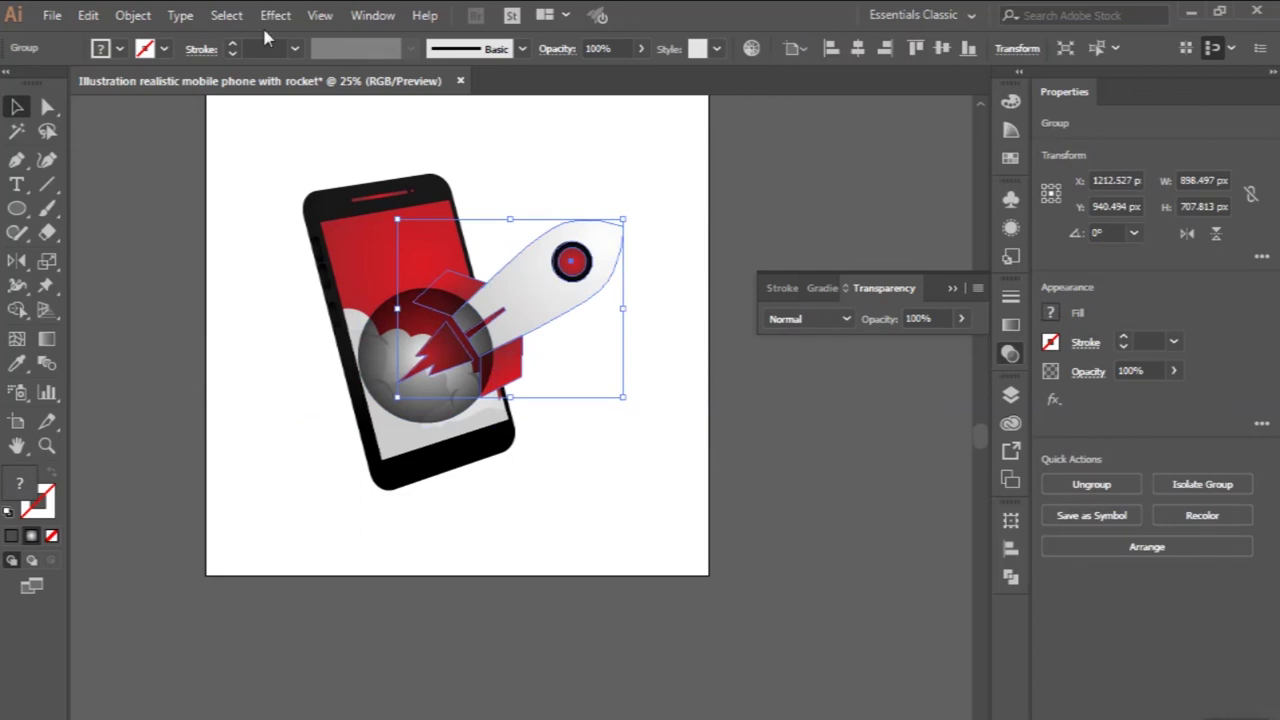
pyautogui.click(135, 15)
pyautogui.moveTo(216, 39)
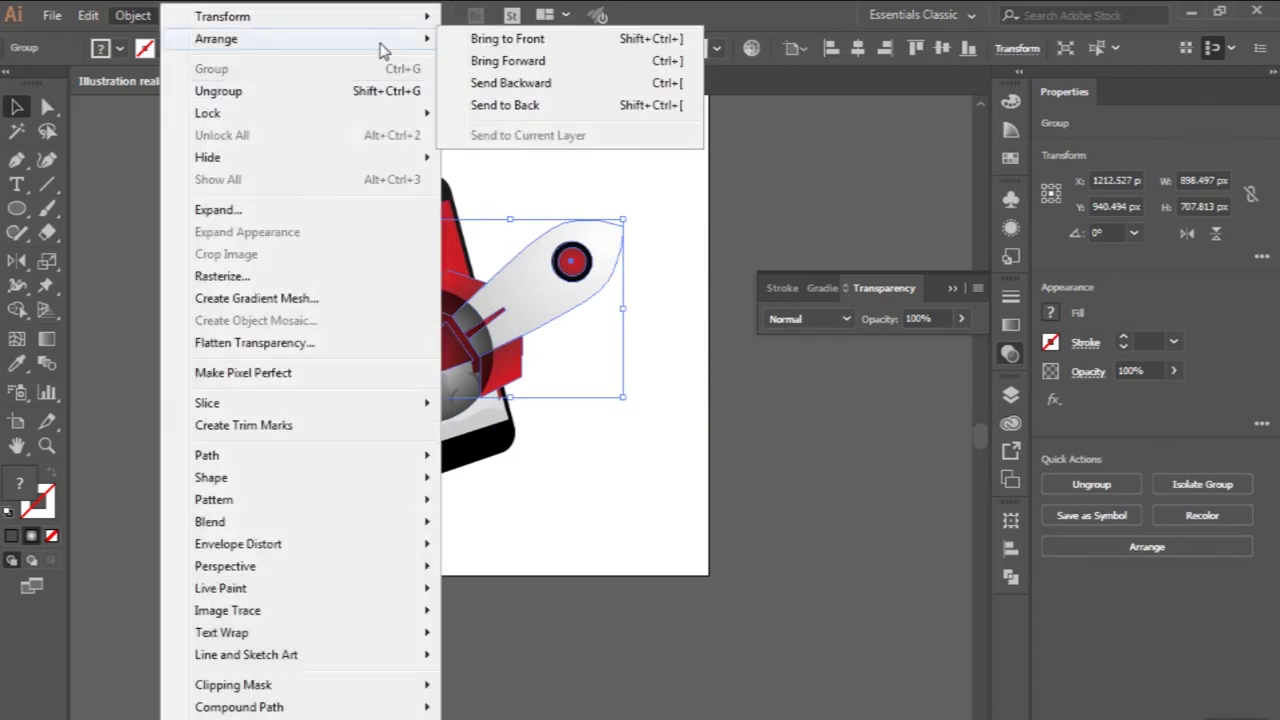
pyautogui.click(507, 38)
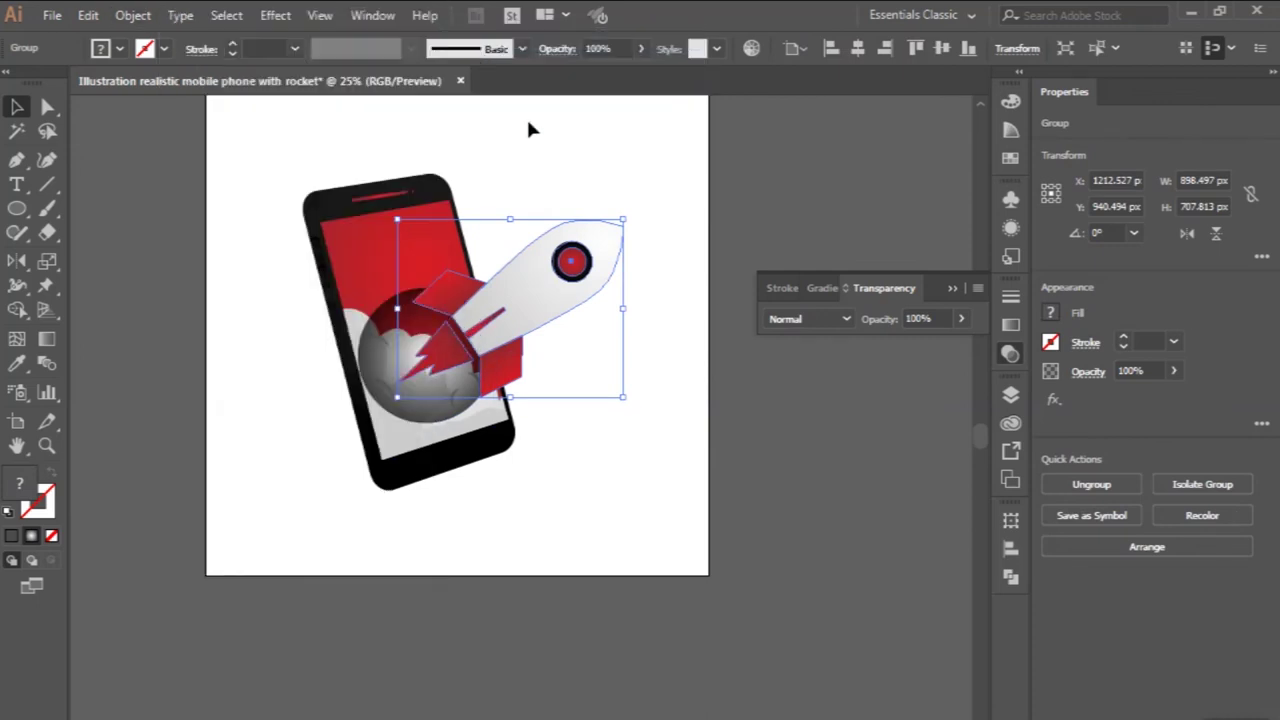
pyautogui.click(526, 116)
pyautogui.click(427, 415)
pyautogui.hotkey('ctrl', '+')
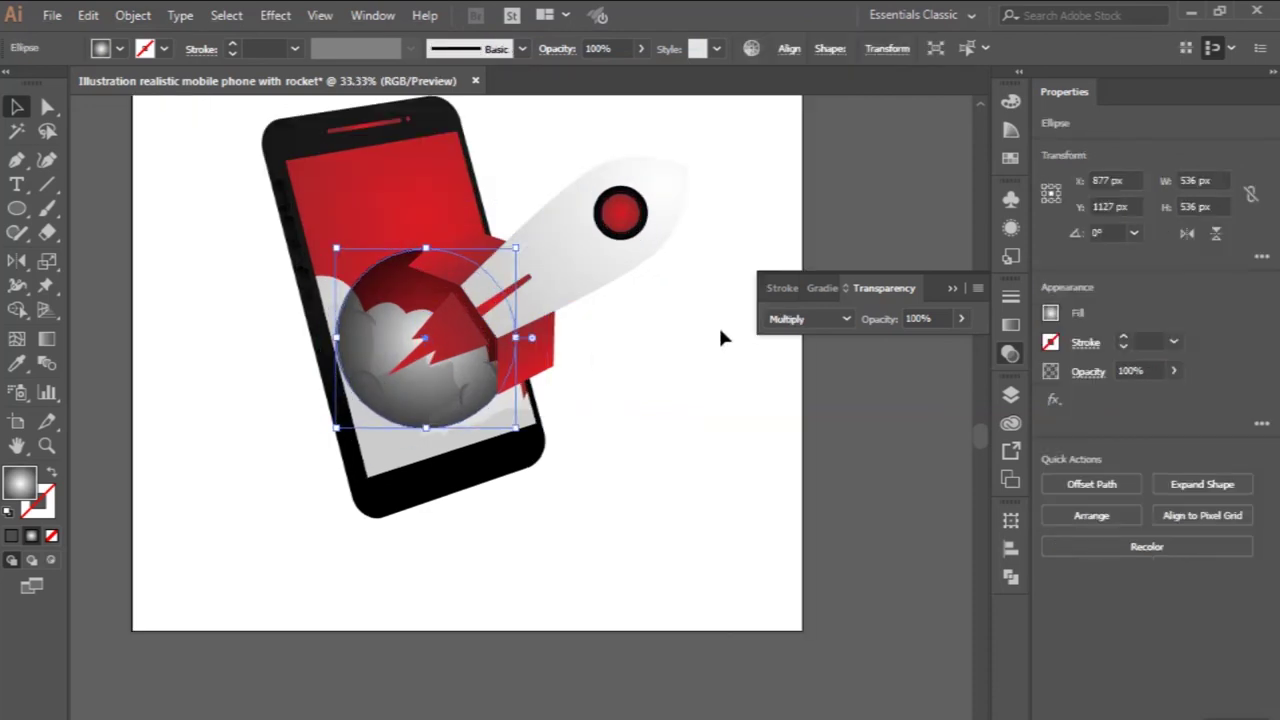
# - Reverse the shading ellipse's gradient, stretch it taller and rotate it to 302.84°
pyautogui.click(820, 288)
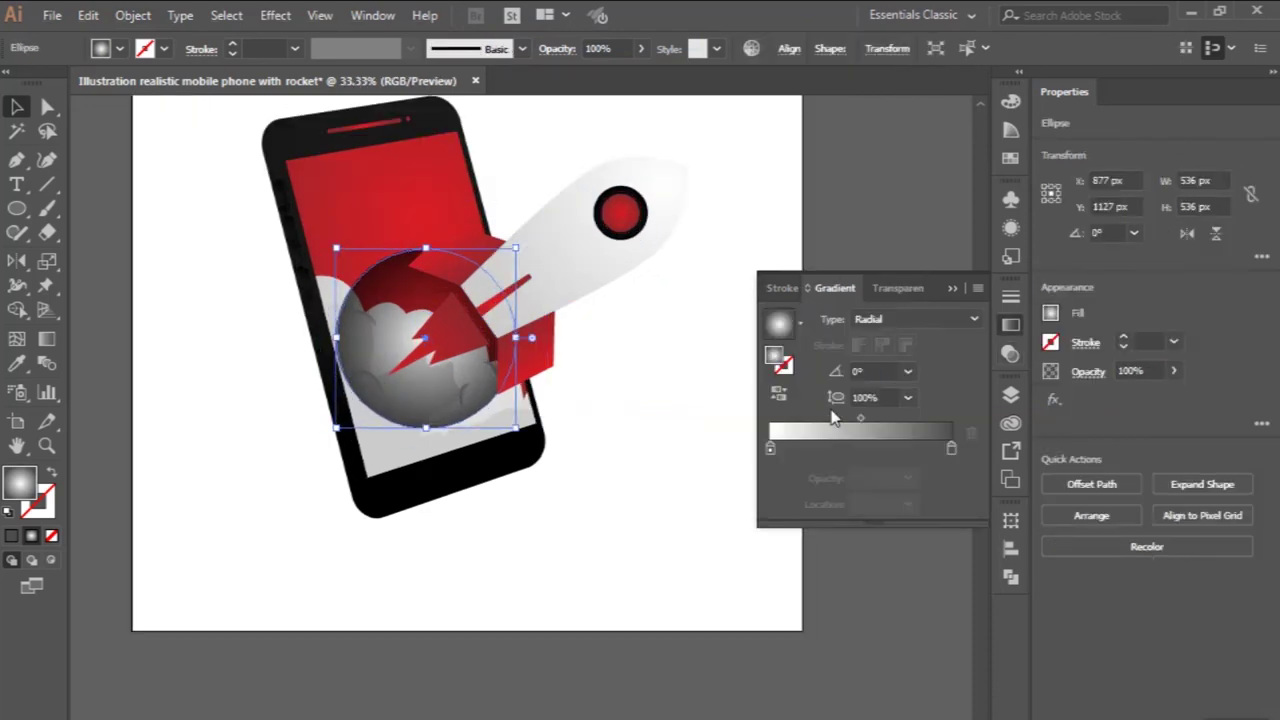
pyautogui.click(778, 397)
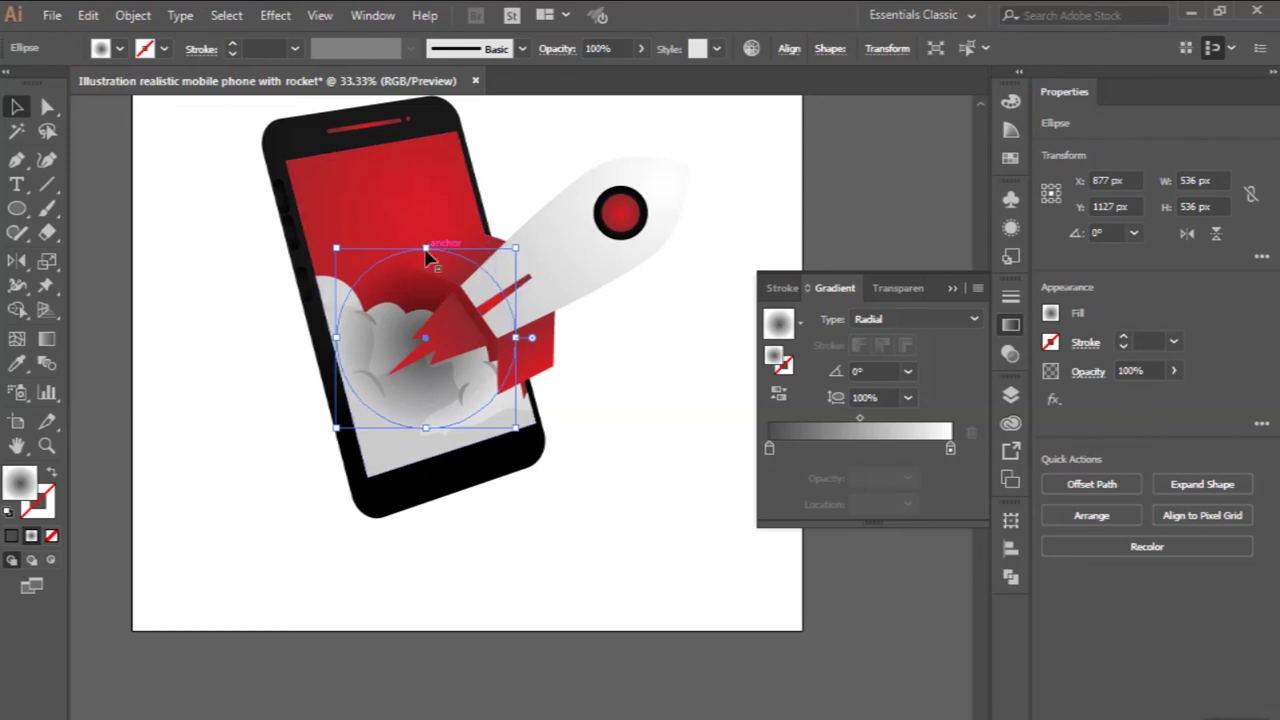
pyautogui.moveTo(427, 243); pyautogui.dragTo(427, 195)
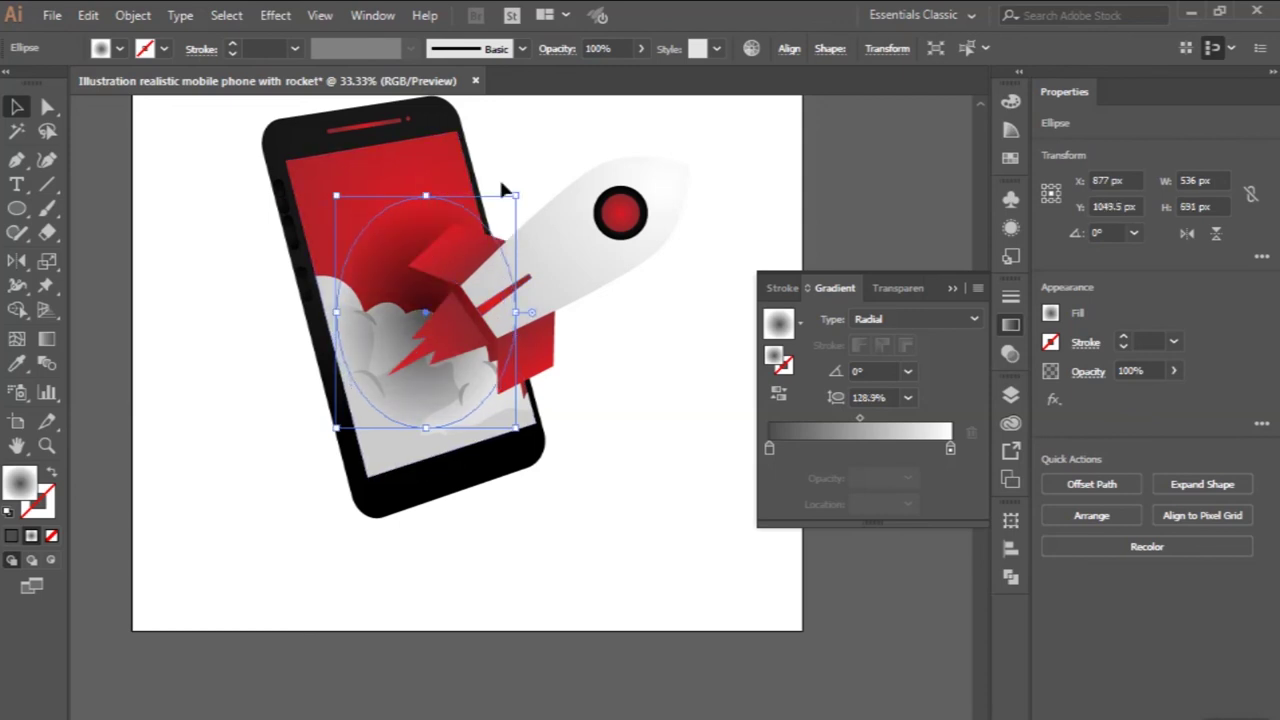
pyautogui.moveTo(519, 190); pyautogui.dragTo(568, 328)
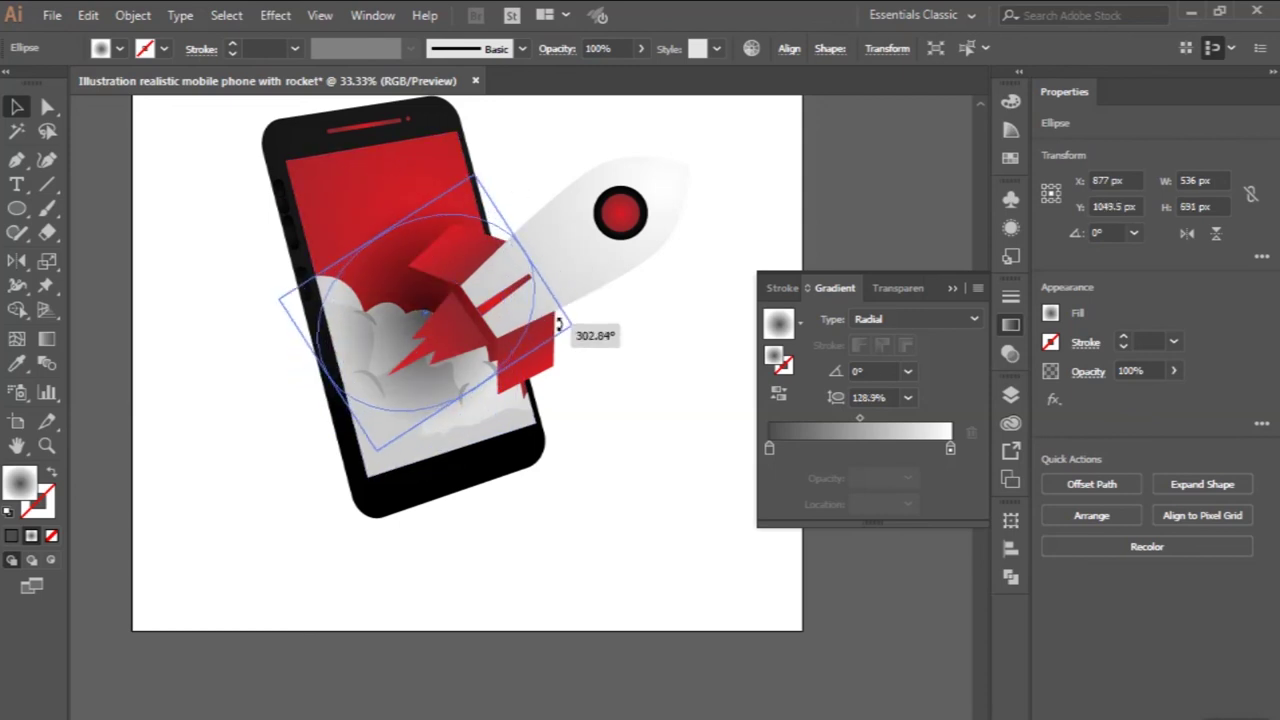
# - Nudge the ellipse right and down and move the gradient midpoint to about 33%
pyautogui.moveTo(410, 300); pyautogui.dragTo(442, 327)
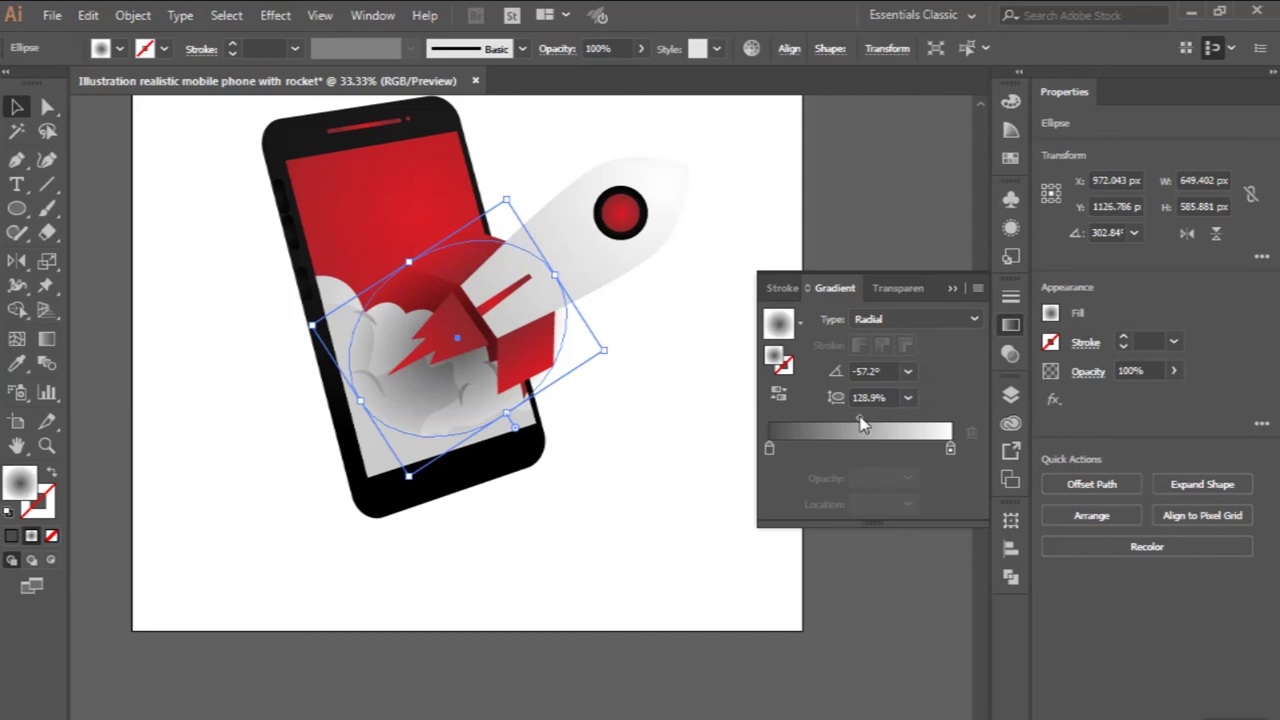
pyautogui.moveTo(861, 421)
pyautogui.mouseDown()
pyautogui.moveTo(831, 426)
pyautogui.moveTo(842, 431)
pyautogui.mouseUp()
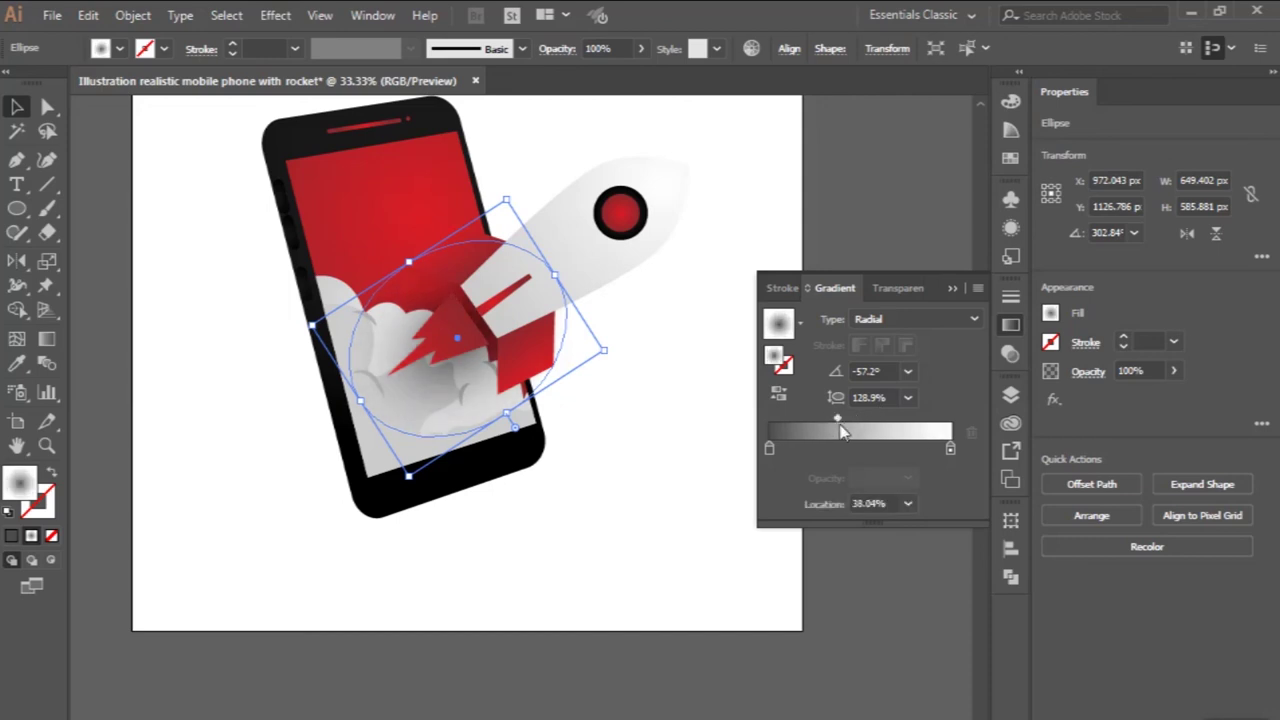
pyautogui.click(683, 377)
pyautogui.scroll(-1, 683, 377)
pyautogui.click(577, 237)
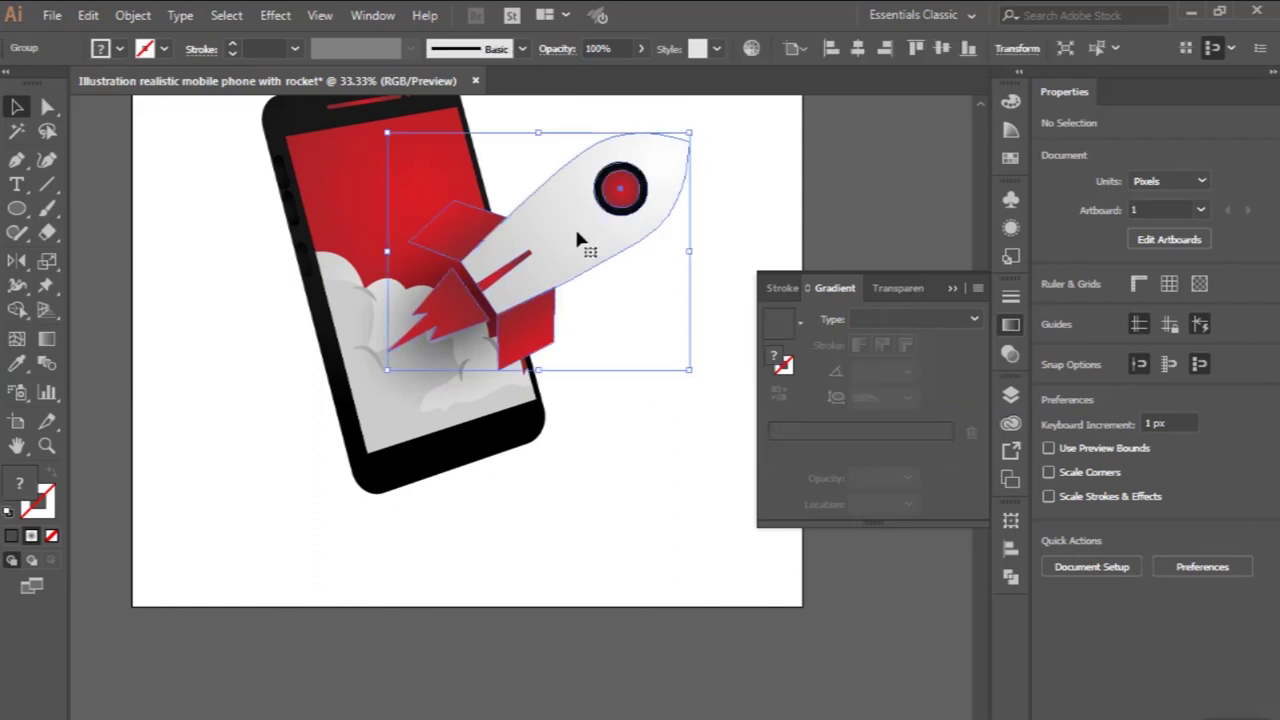
# - Marquee-select all the phone, clouds and rocket artwork and group it
pyautogui.click(400, 278)
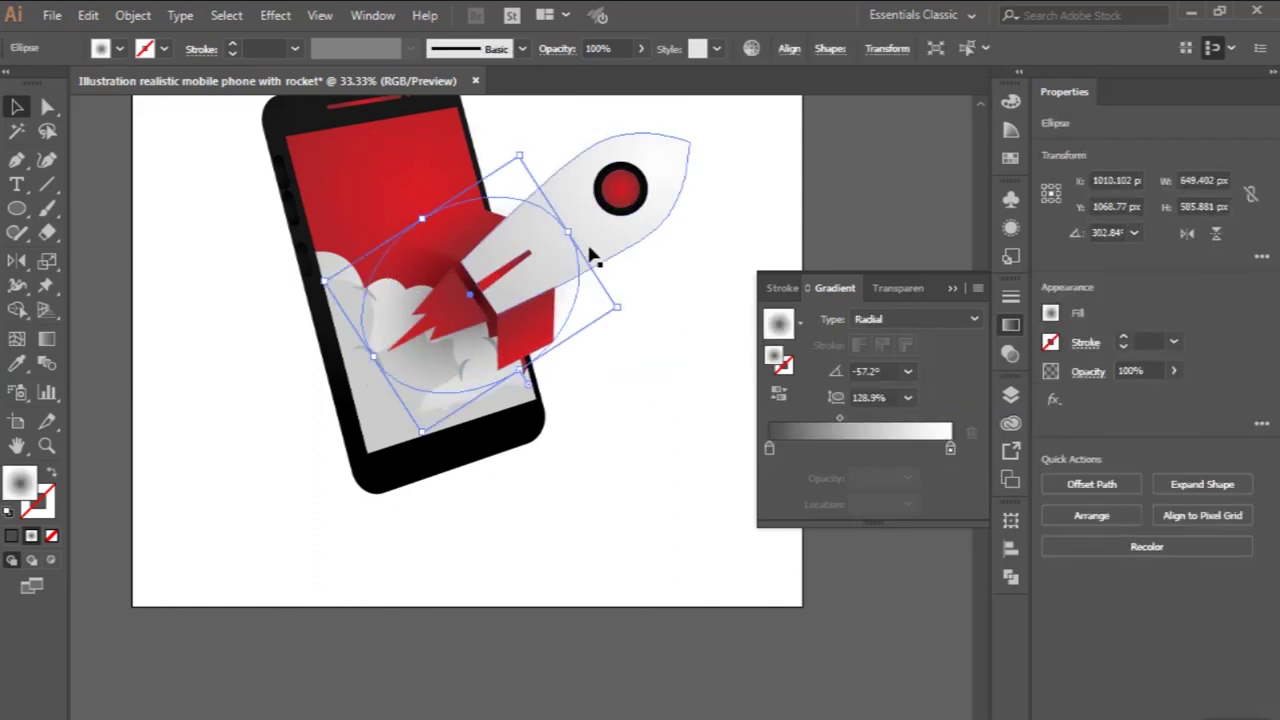
pyautogui.scroll(-1, 670, 336)
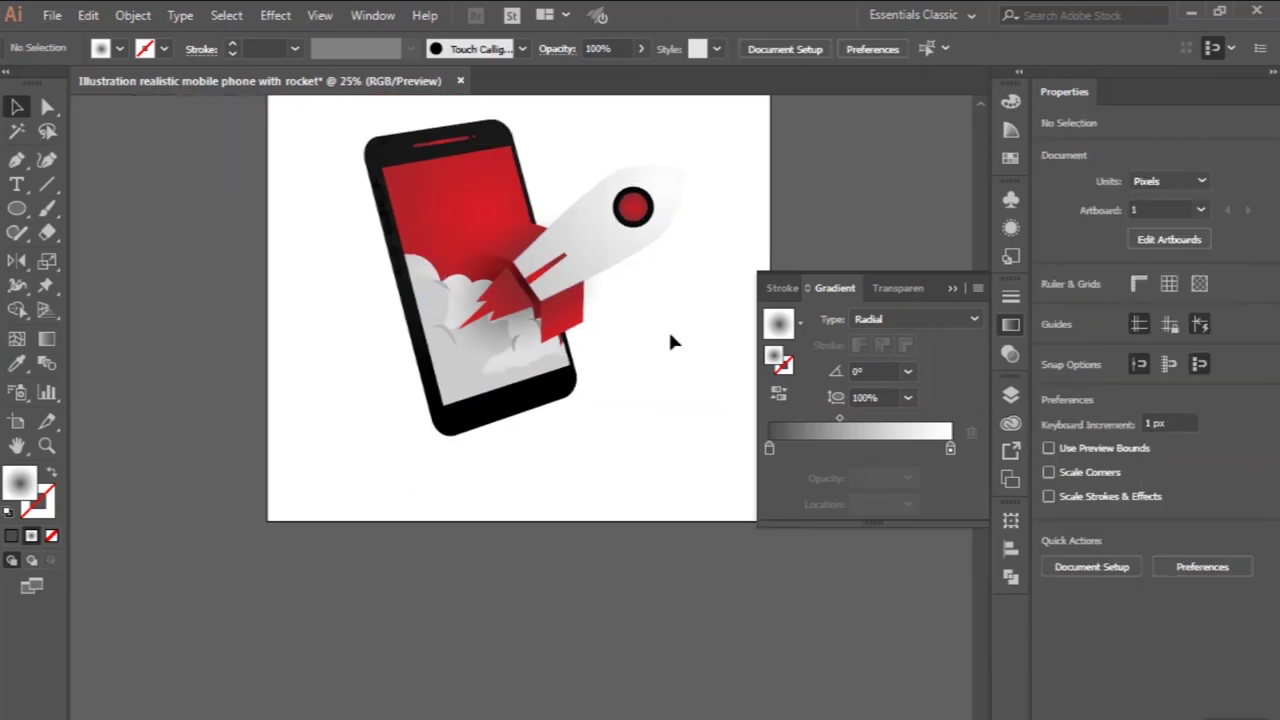
pyautogui.hscroll(1, 670, 336)
pyautogui.scroll(1, 670, 336)
pyautogui.scroll(1, 670, 336)
pyautogui.scroll(1, 670, 336)
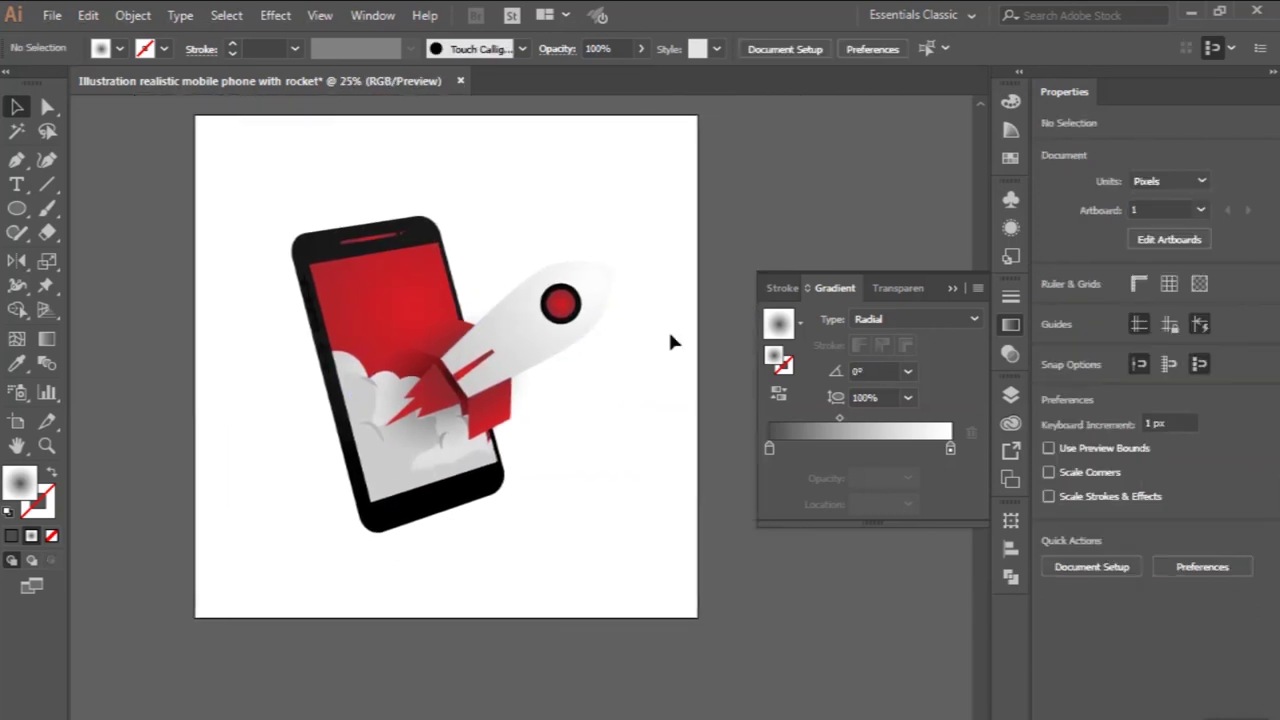
pyautogui.moveTo(267, 217); pyautogui.dragTo(645, 626)
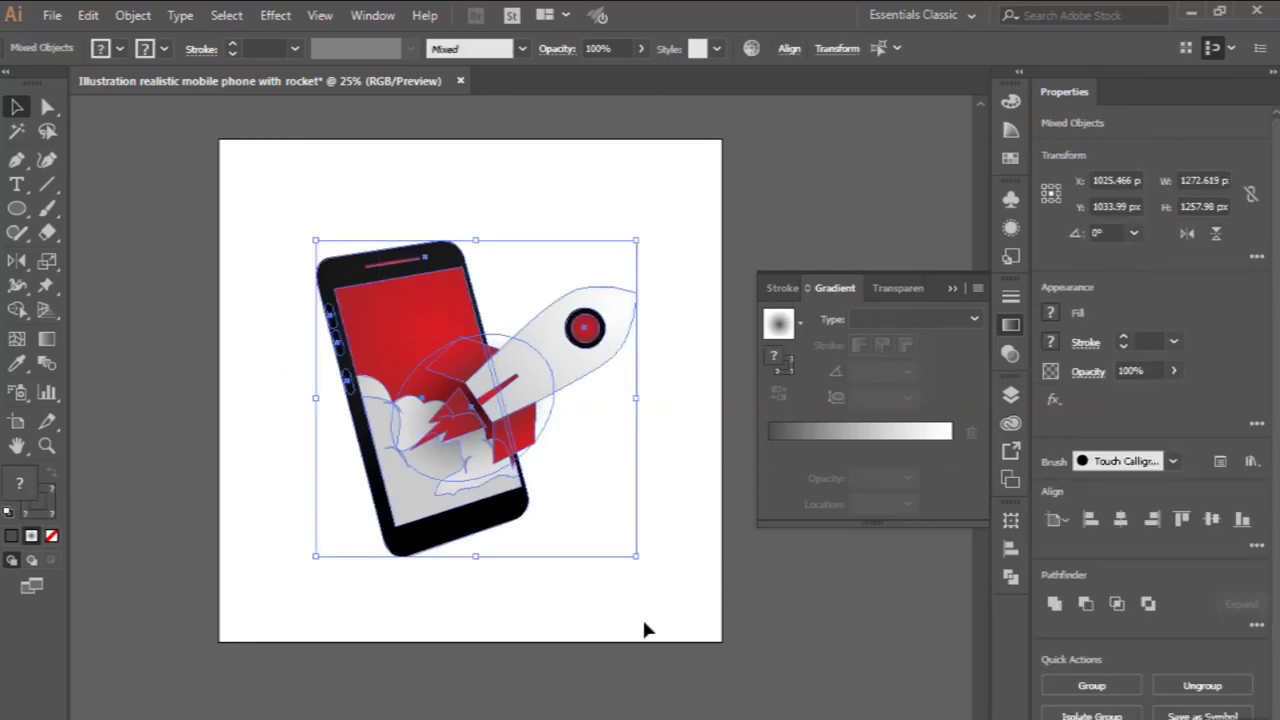
pyautogui.click(1085, 686)
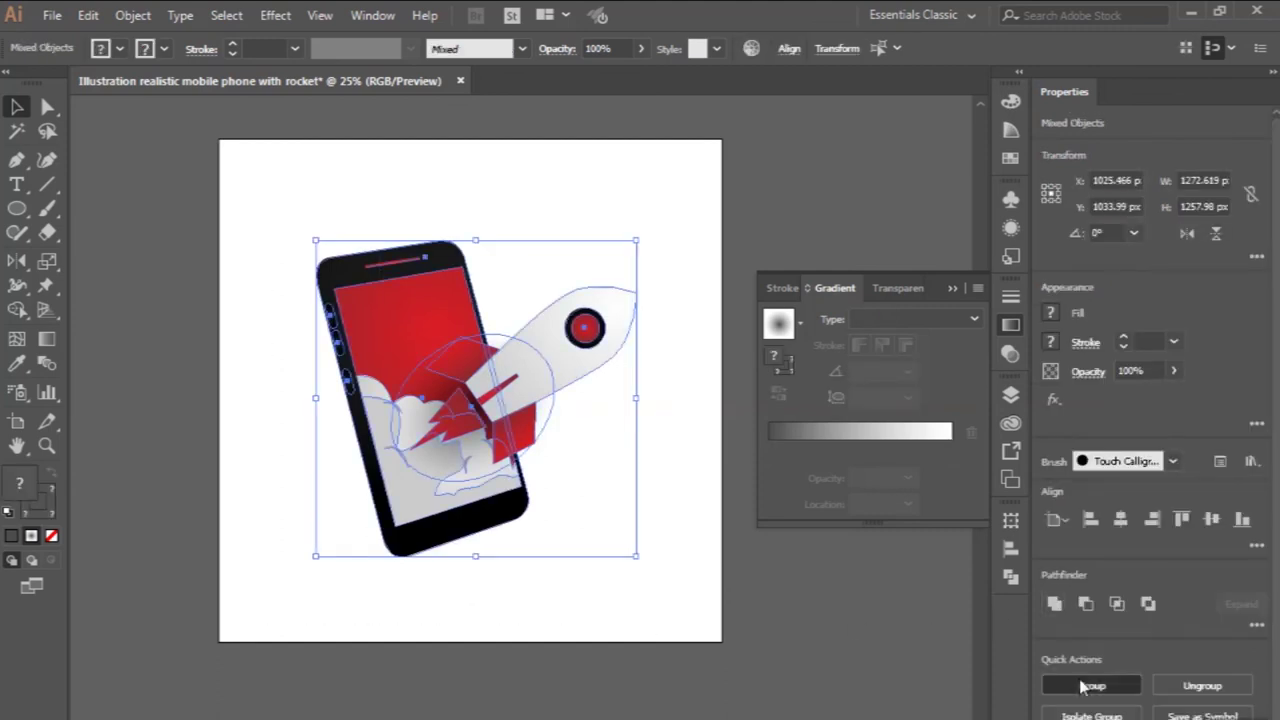
# - Centre the group horizontally and vertically on the artboard at X and Y 1000 px
pyautogui.click(1118, 530)
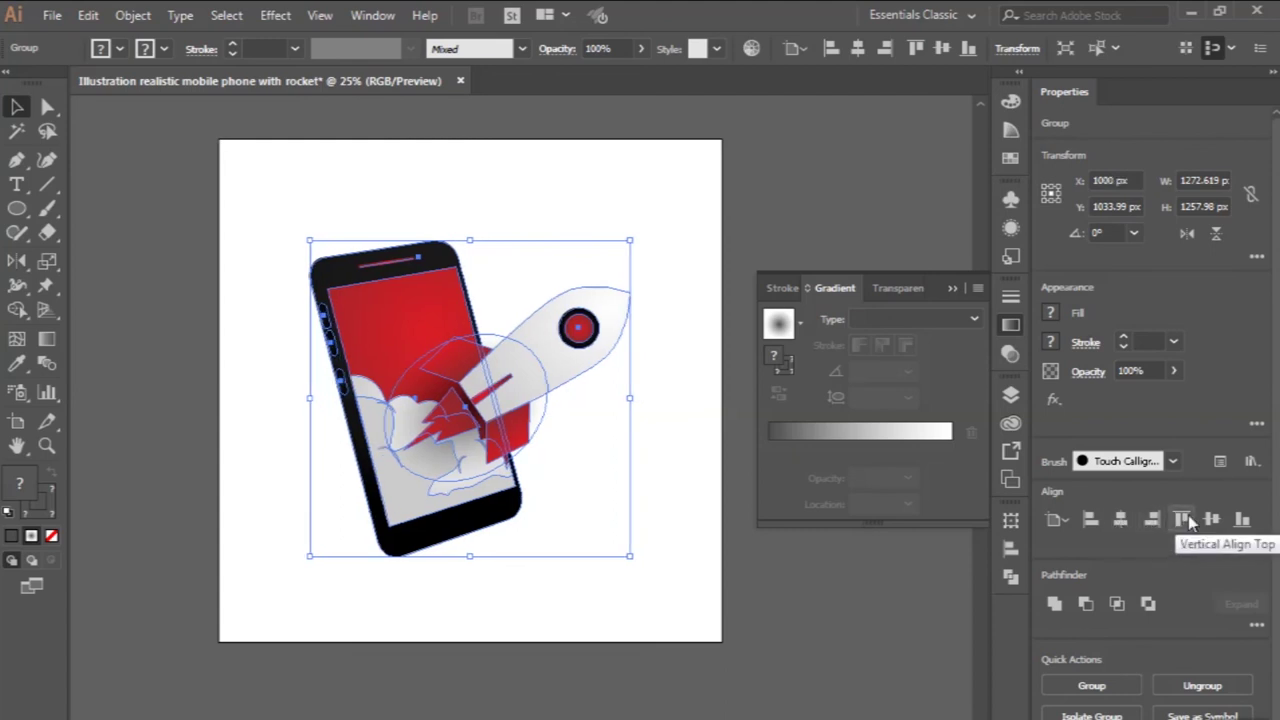
pyautogui.click(1211, 520)
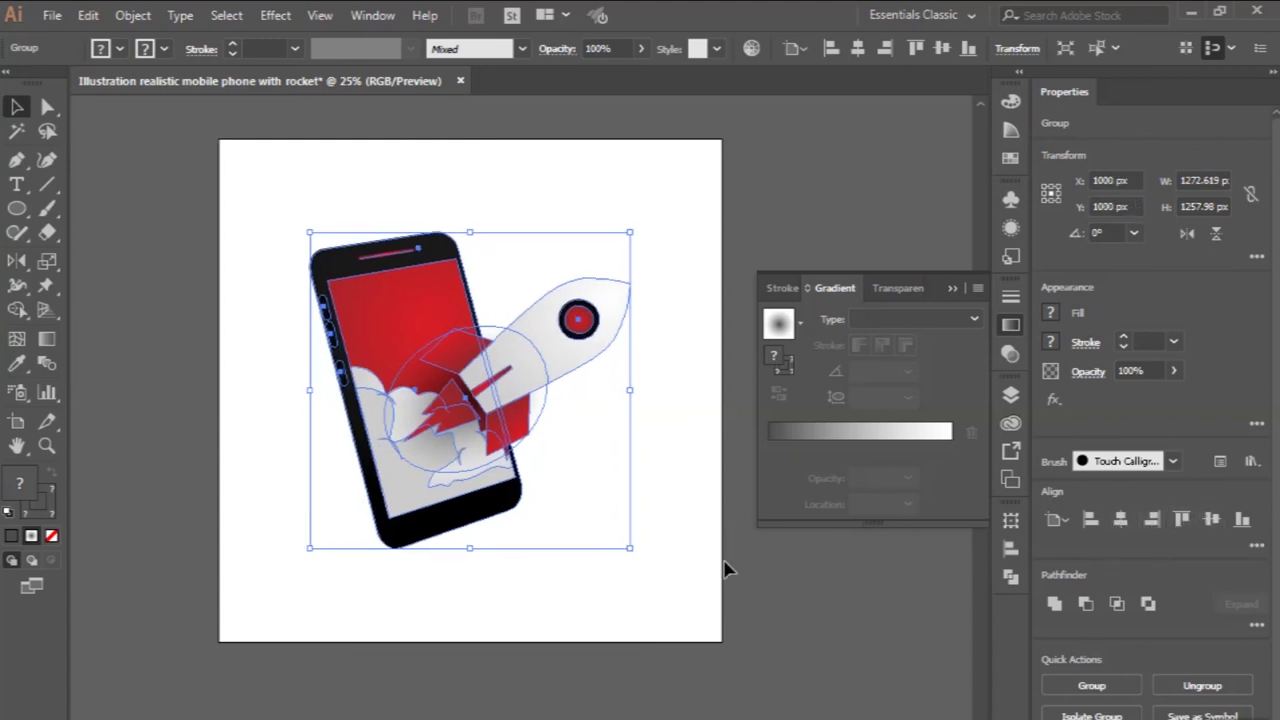
pyautogui.click(723, 563)
pyautogui.moveTo(17, 208); pyautogui.dragTo(60, 210)
pyautogui.click(62, 209)
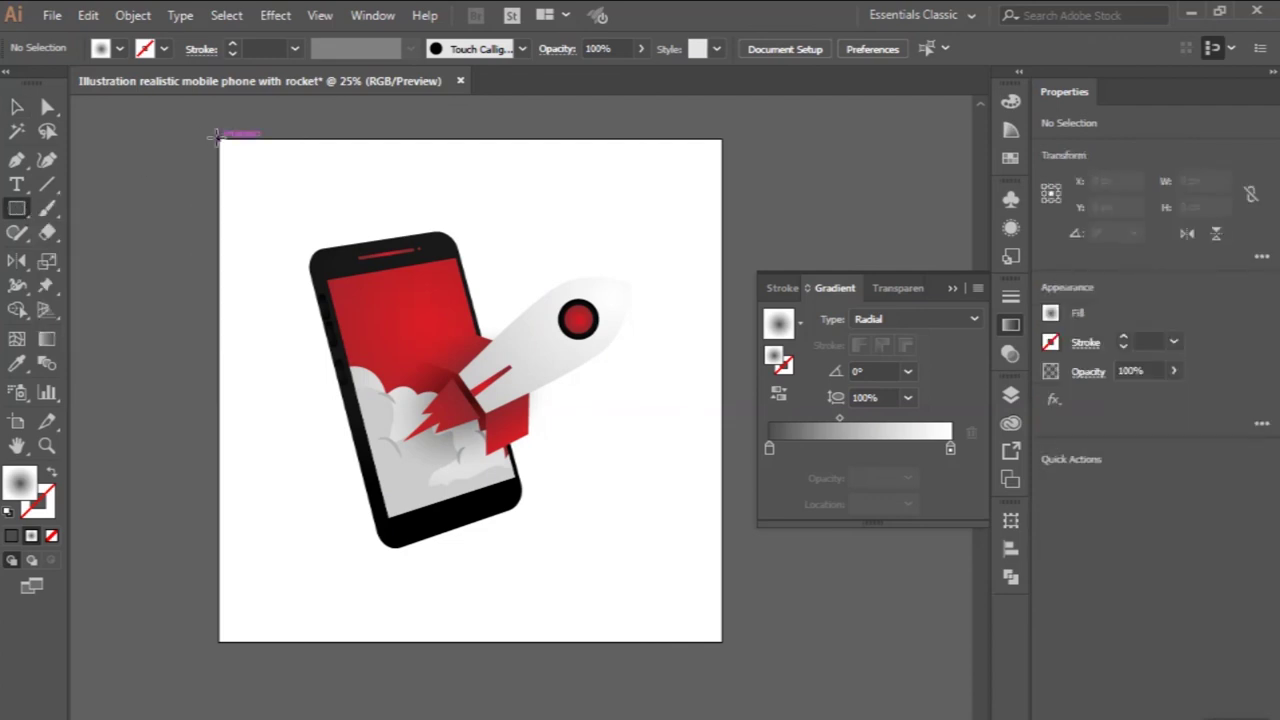
# - Create a 2000 × 2000 px square at the artboard corner and send it to the back
pyautogui.click(221, 146)
pyautogui.write('2000')
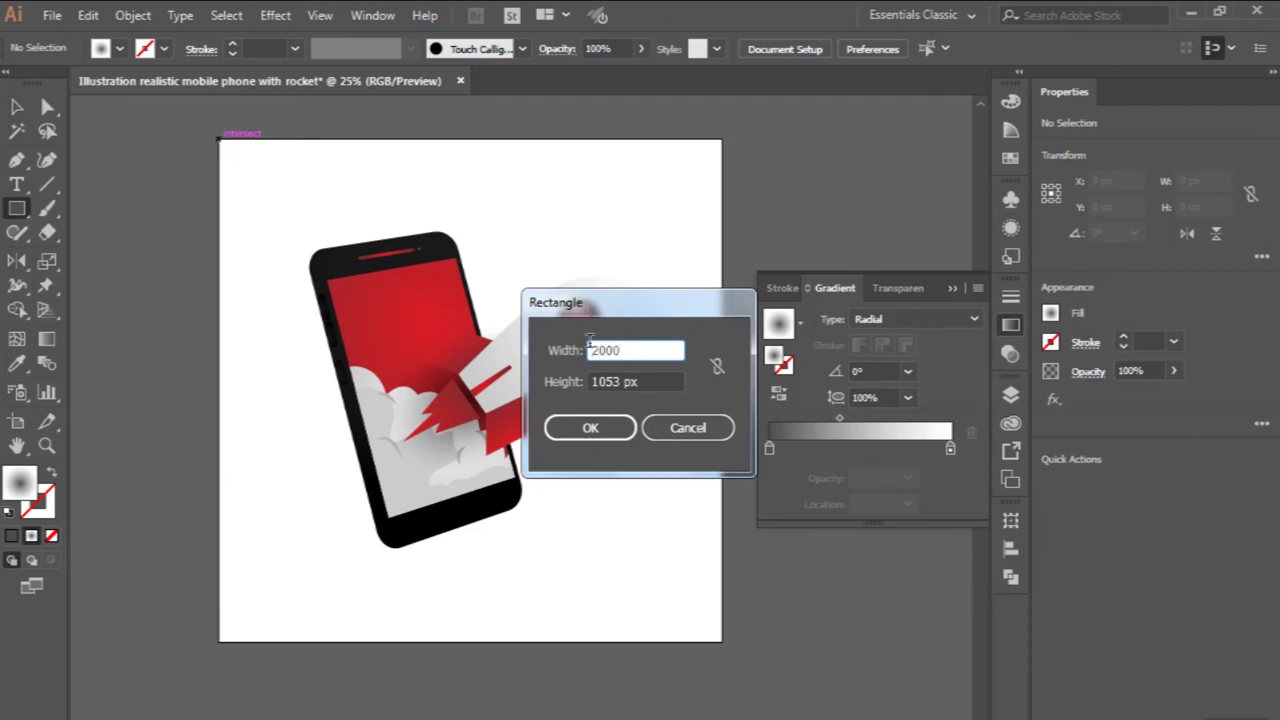
pyautogui.doubleClick(603, 381)
pyautogui.write('2000')
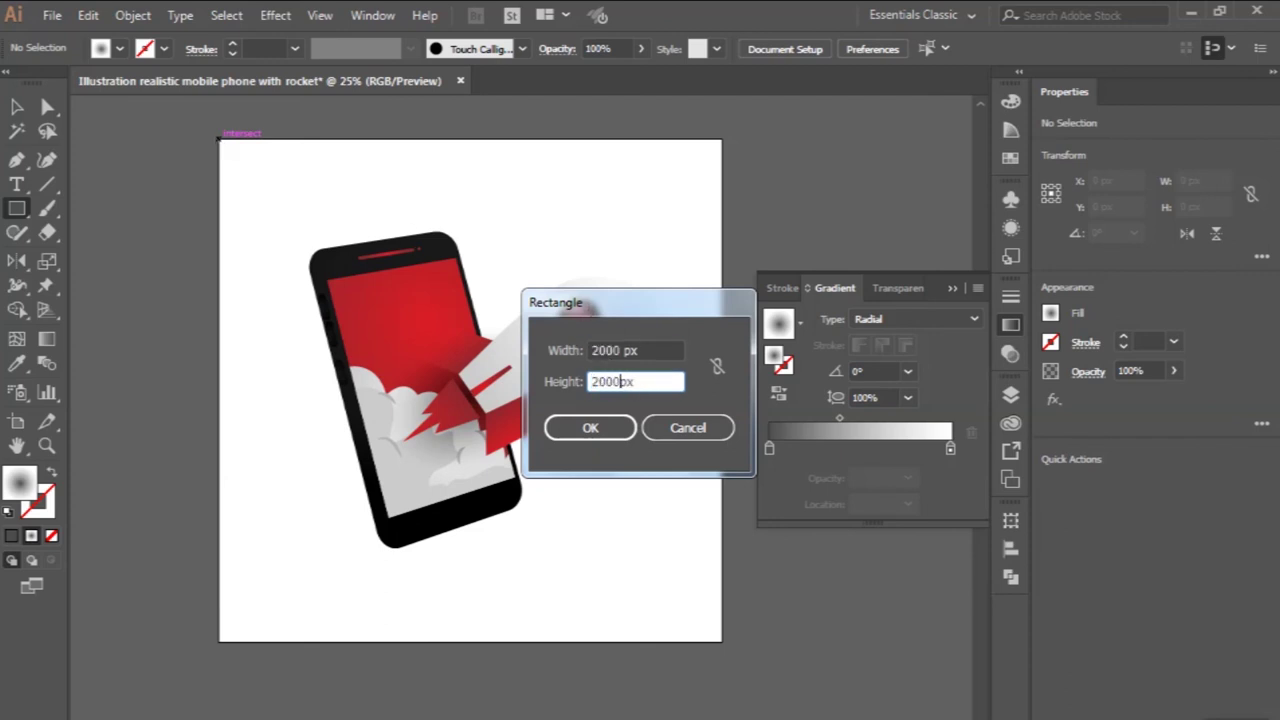
pyautogui.press('Return')
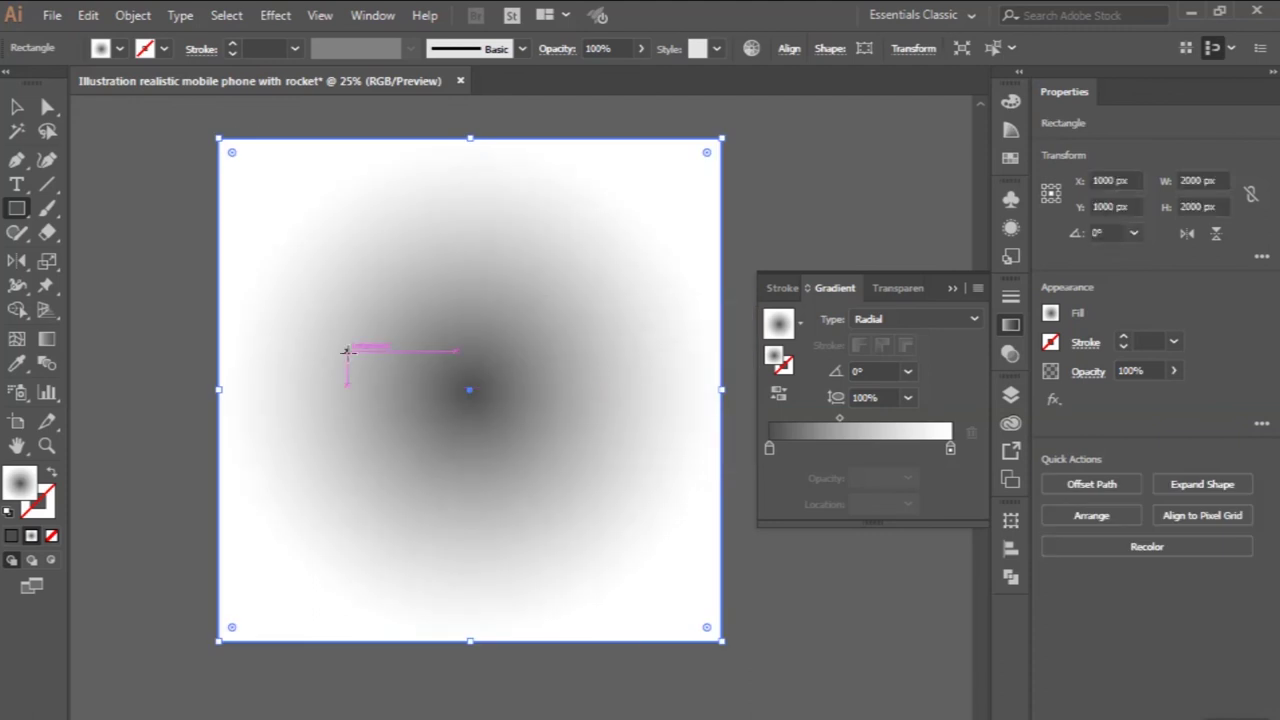
pyautogui.click(135, 15)
pyautogui.moveTo(216, 38)
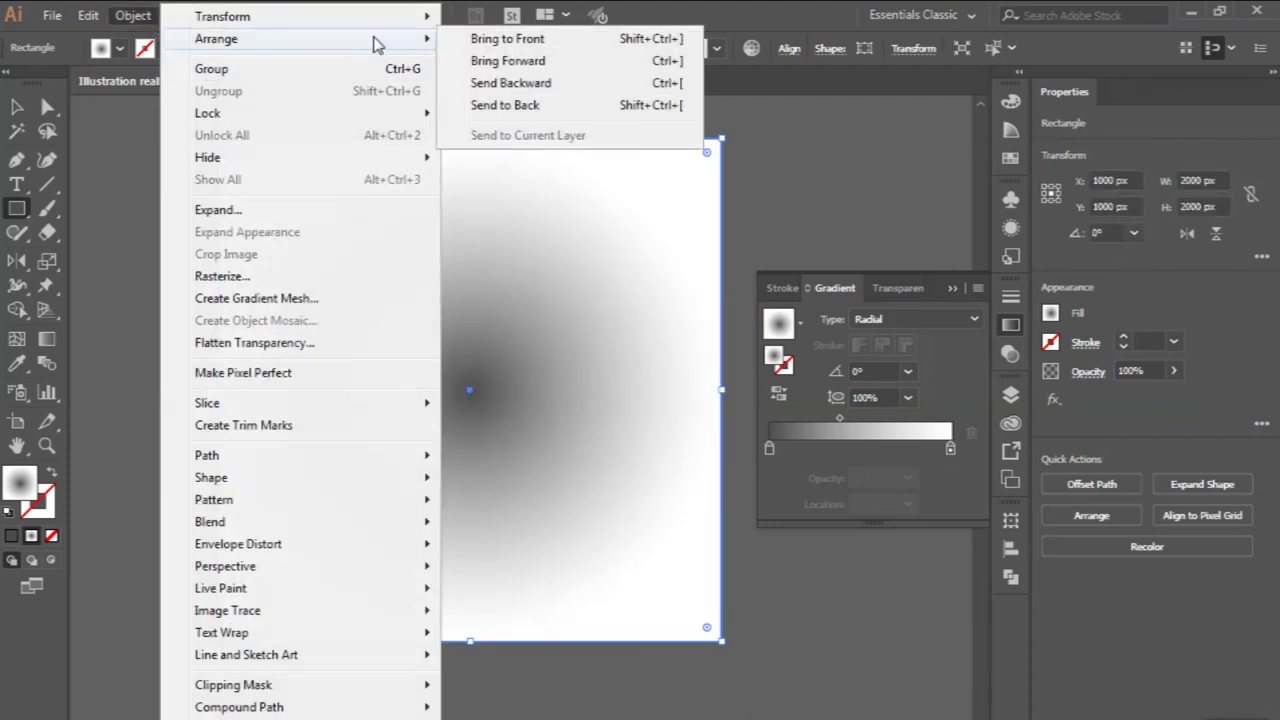
pyautogui.click(505, 105)
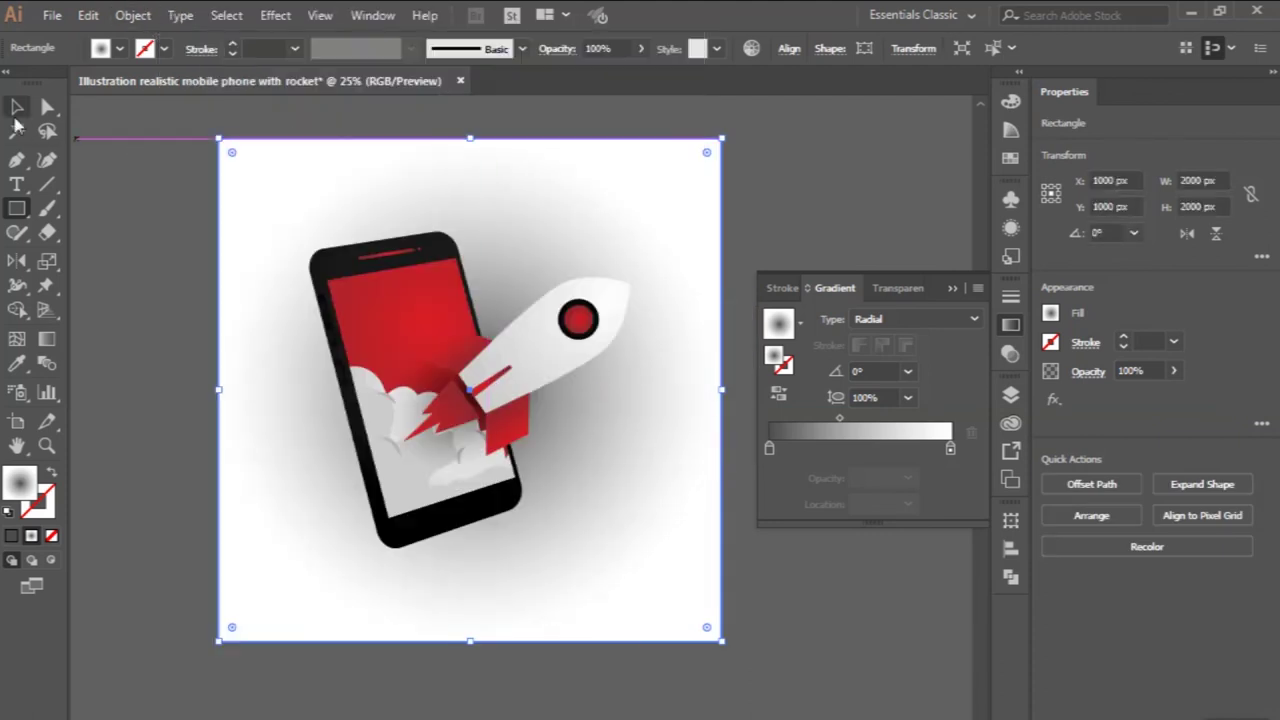
pyautogui.click(18, 108)
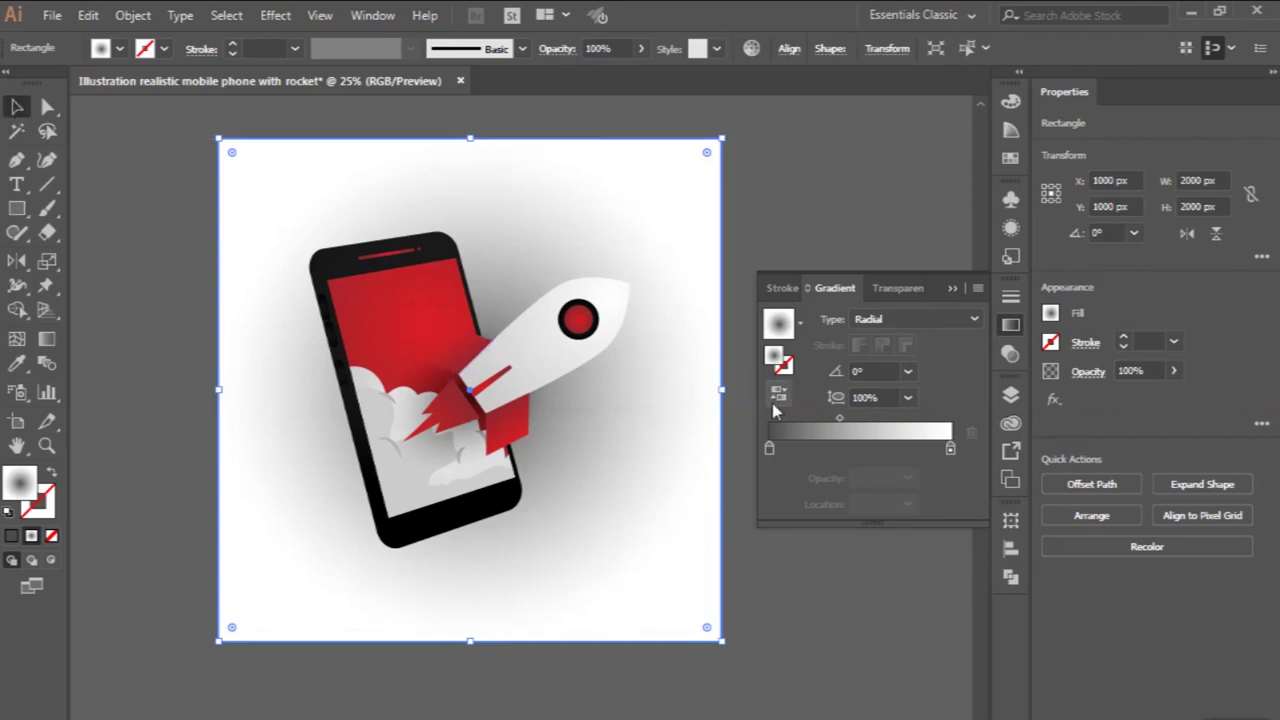
# - Reverse the square's radial gradient to a white centre with a light grey outer stop
pyautogui.click(900, 287)
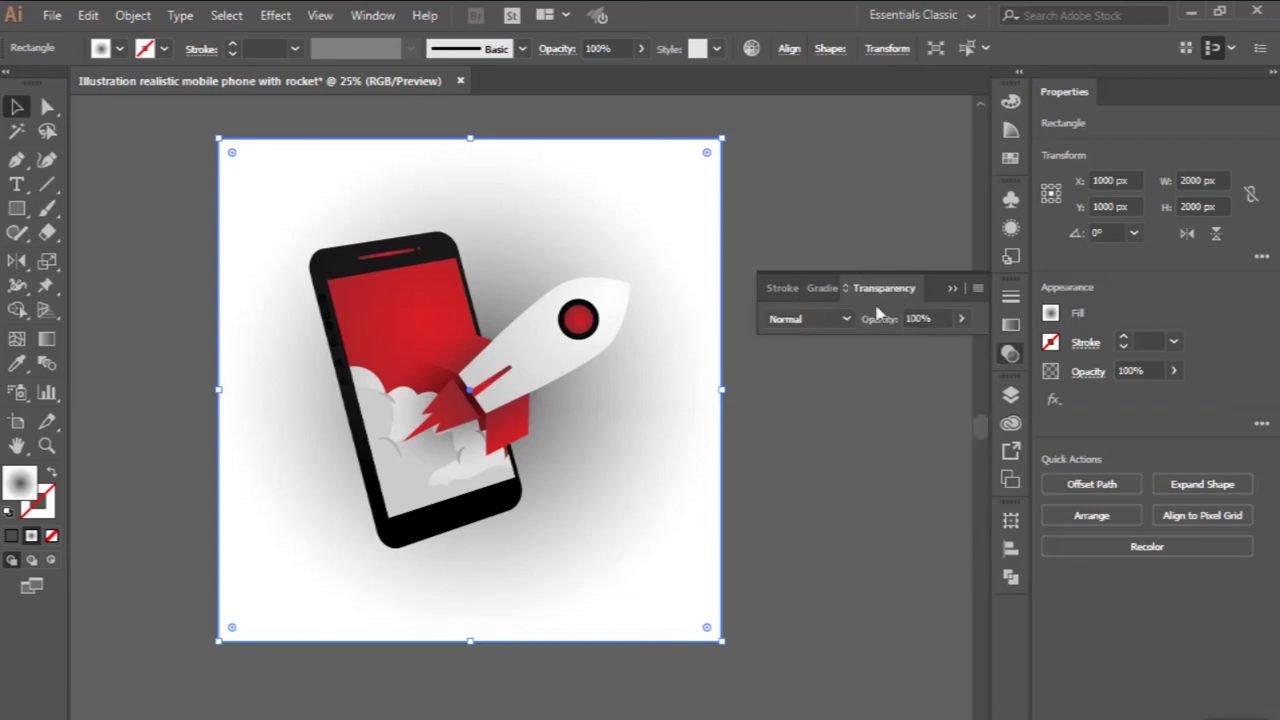
pyautogui.click(822, 288)
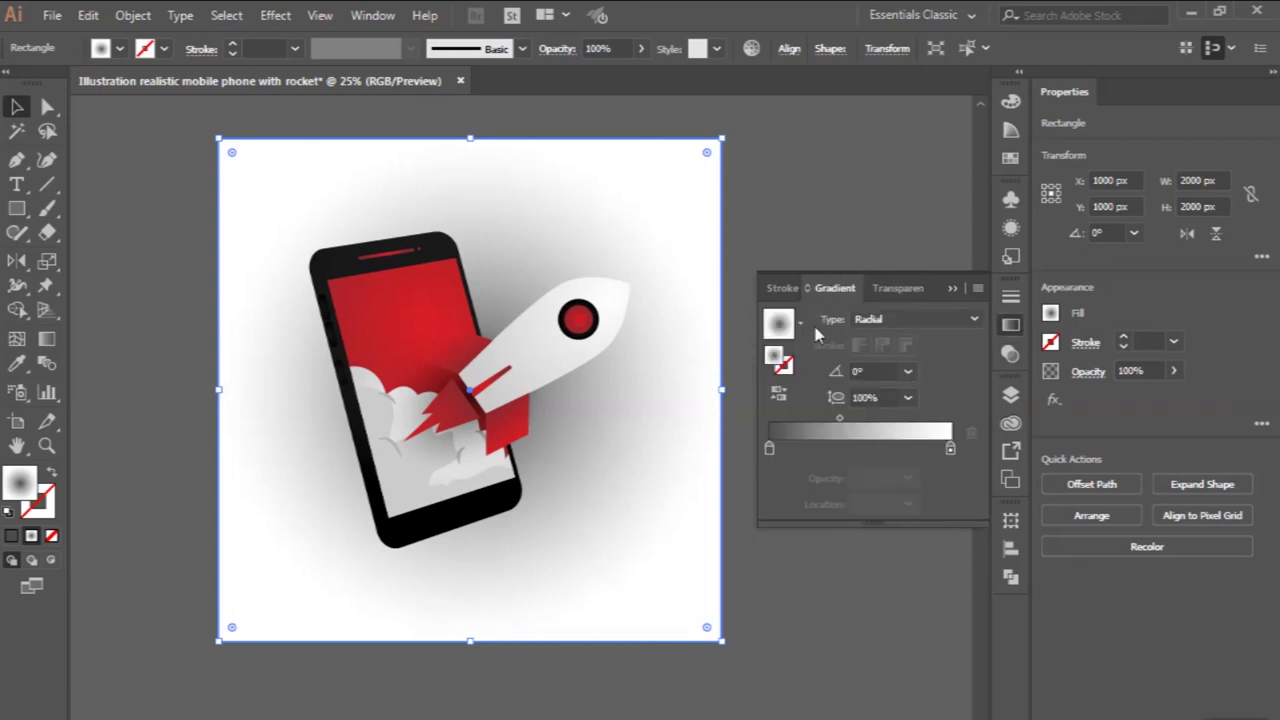
pyautogui.click(779, 393)
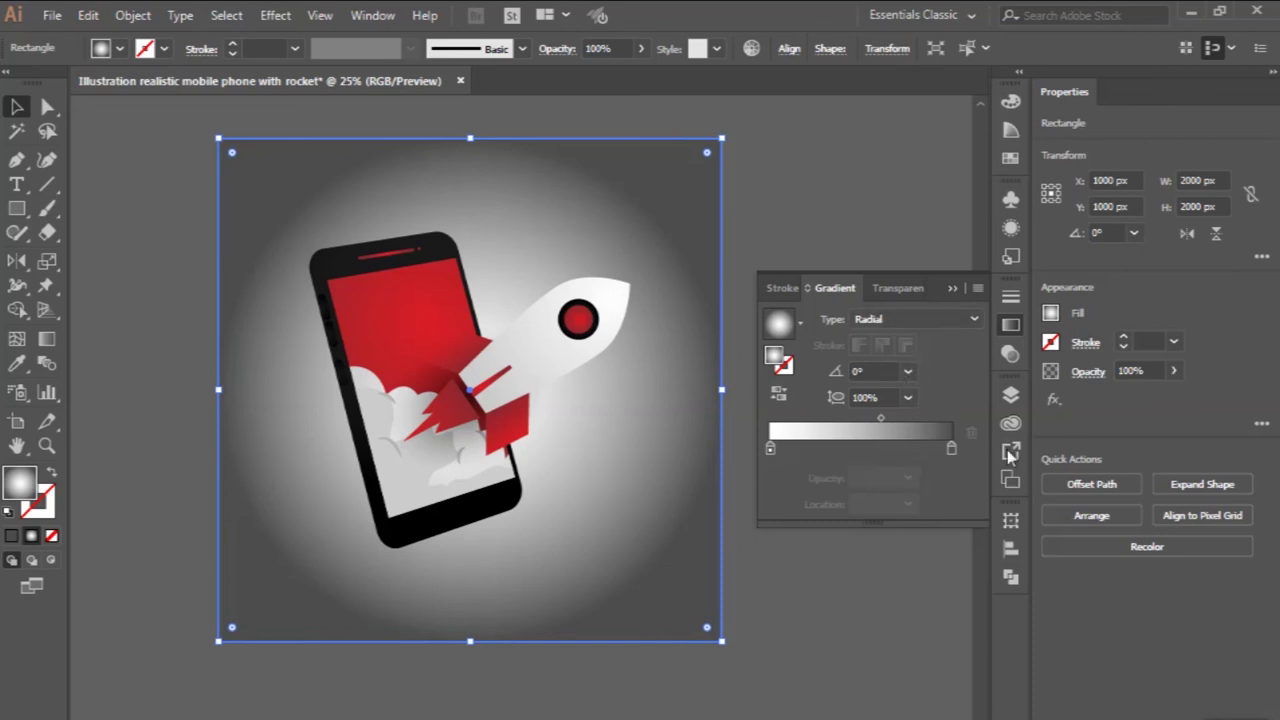
pyautogui.doubleClick(951, 451)
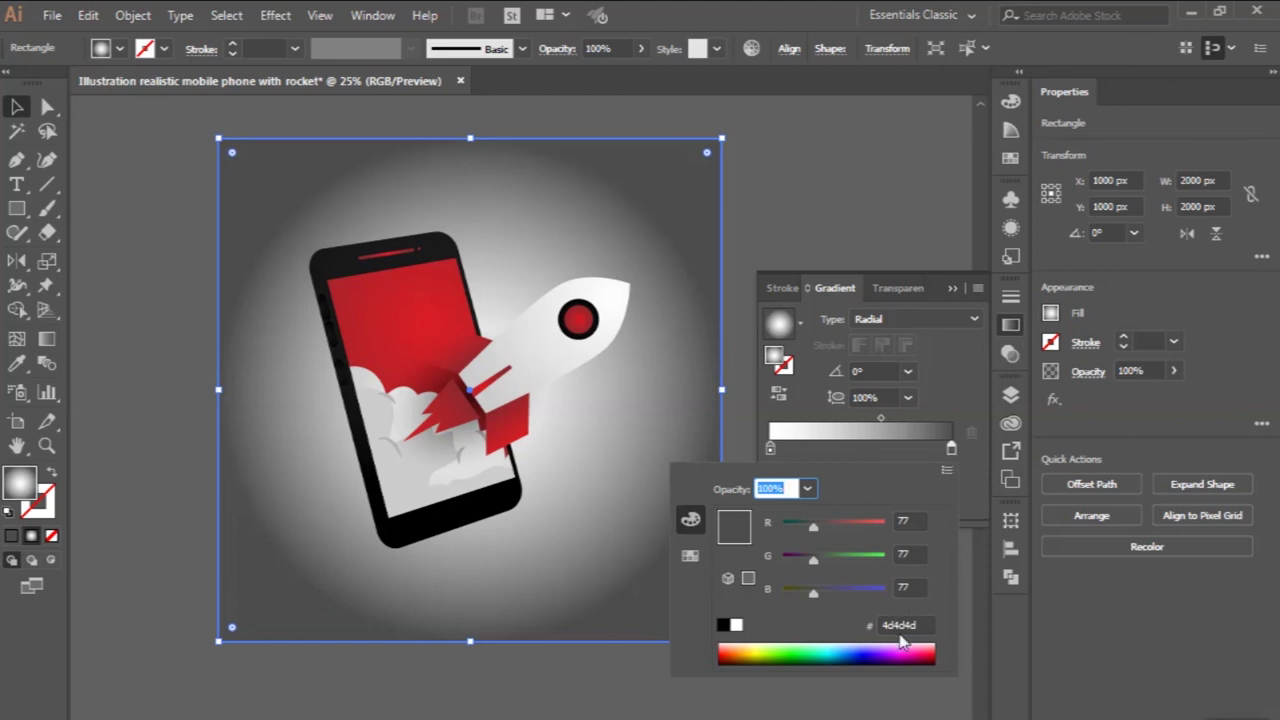
pyautogui.click(906, 626)
pyautogui.write('4')
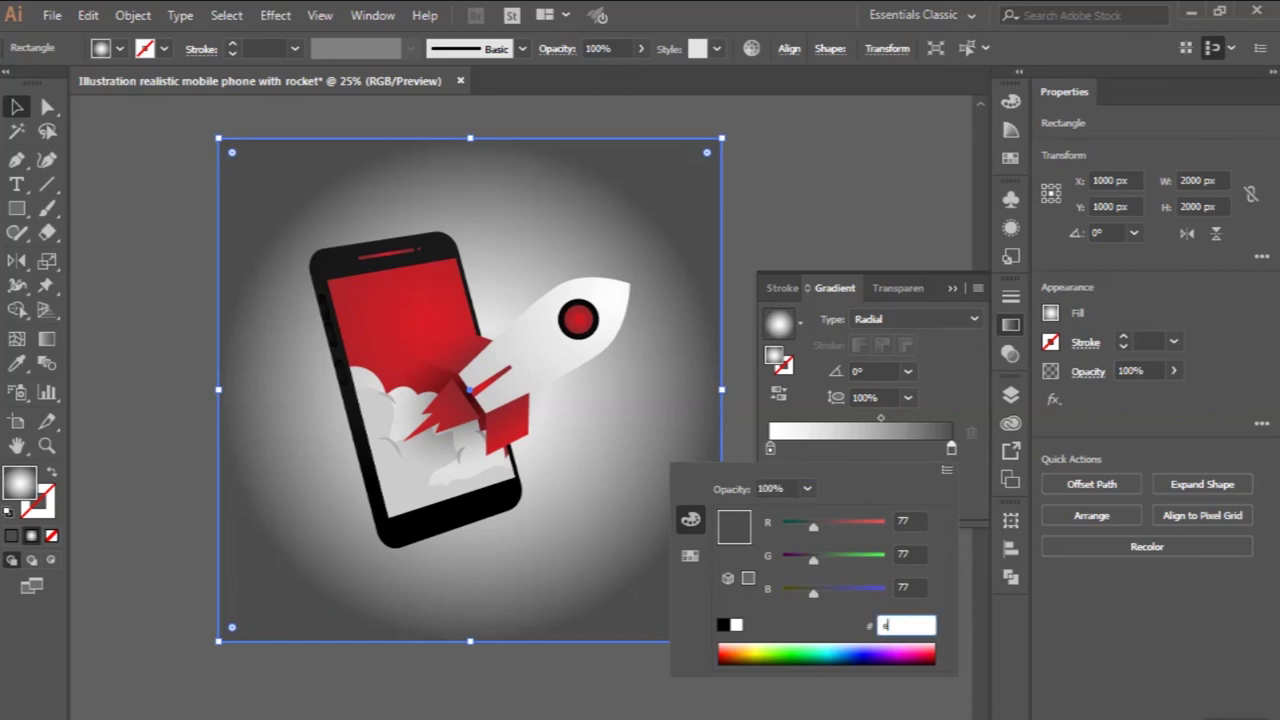
pyautogui.press('Return')
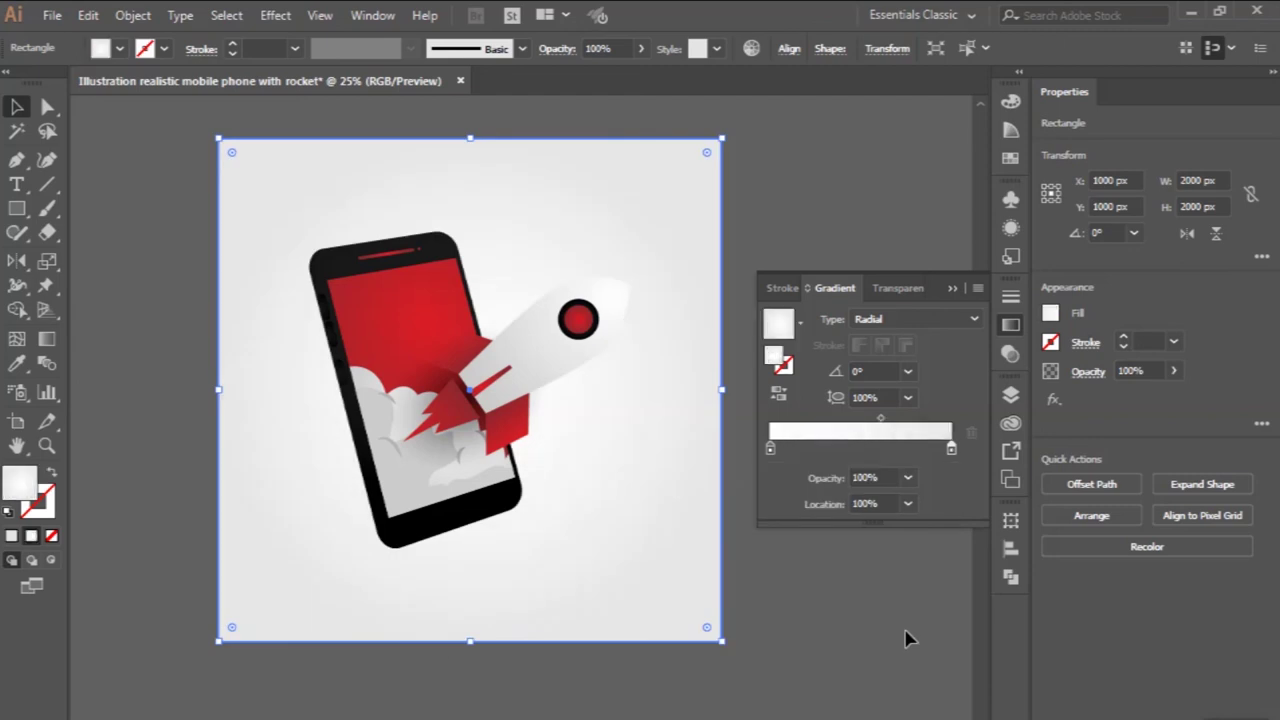
pyautogui.click(112, 258)
pyautogui.scroll(-1, 112, 258)
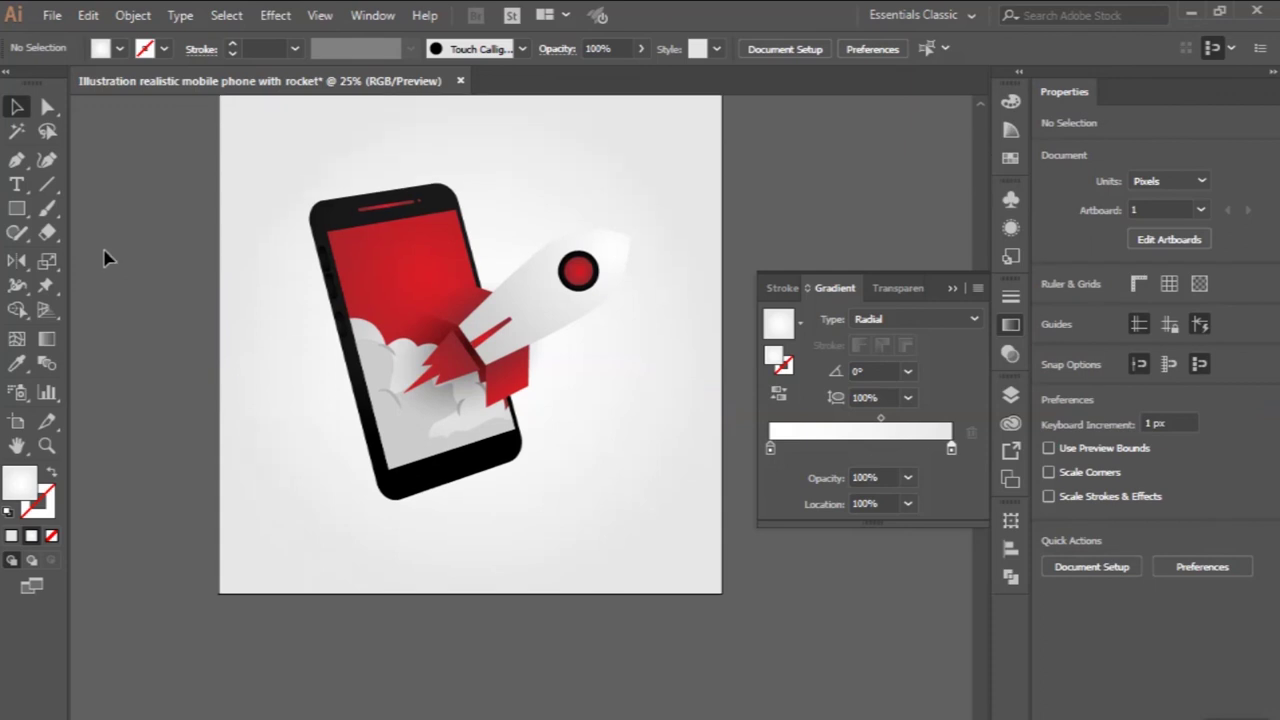
pyautogui.click(16, 208)
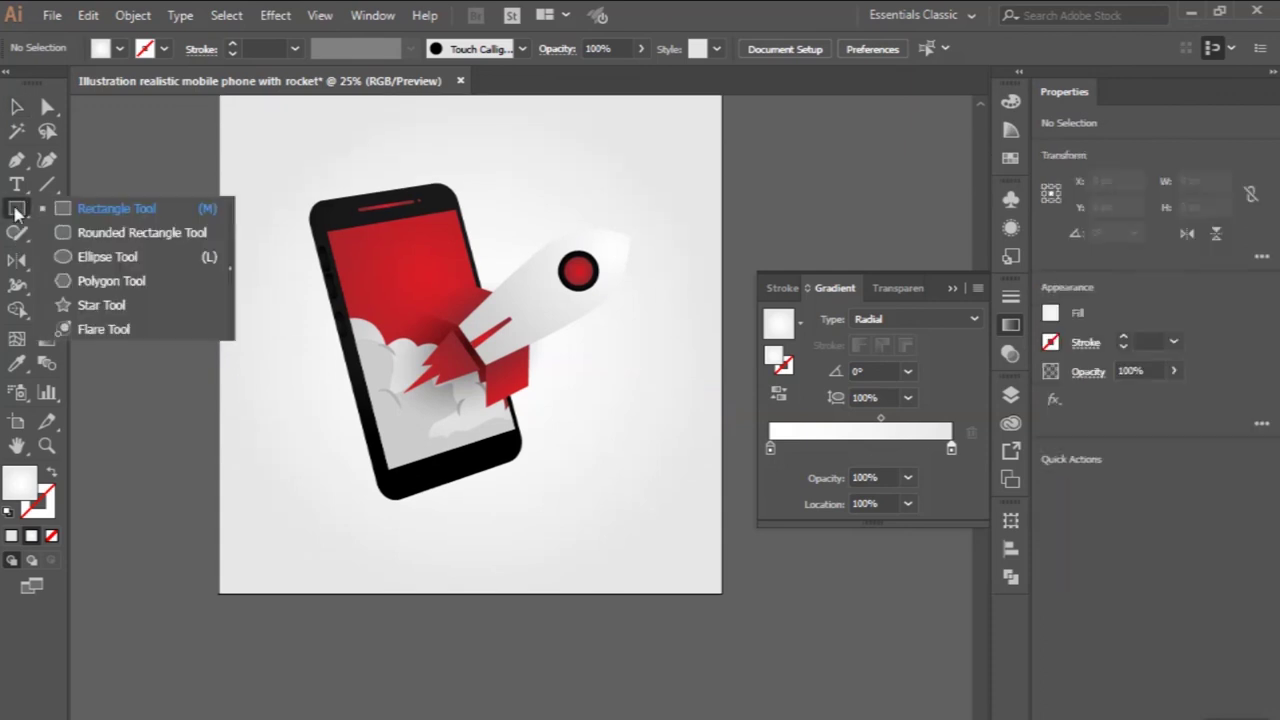
# - Draw a wide flat ellipse below the phone and eyedrop the radial gradient fill onto it
pyautogui.click(88, 256)
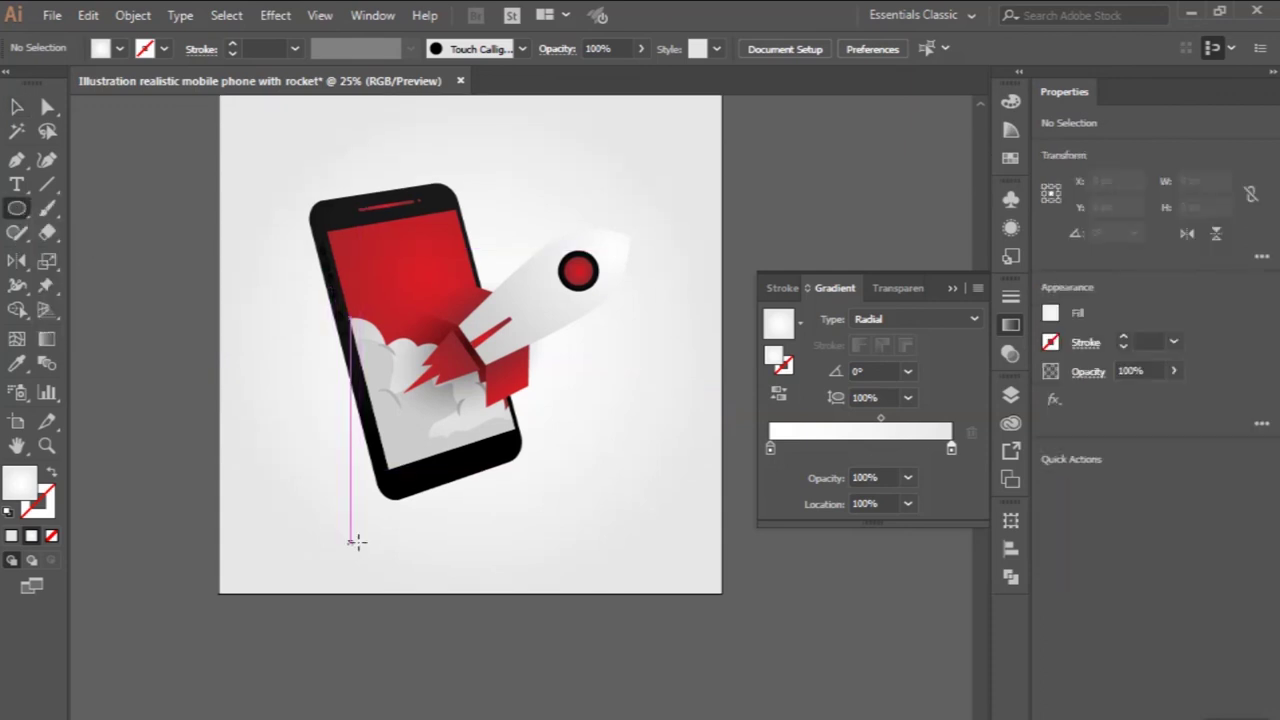
pyautogui.moveTo(352, 543); pyautogui.dragTo(578, 577)
pyautogui.click(16, 106)
pyautogui.scroll(1, 424, 398)
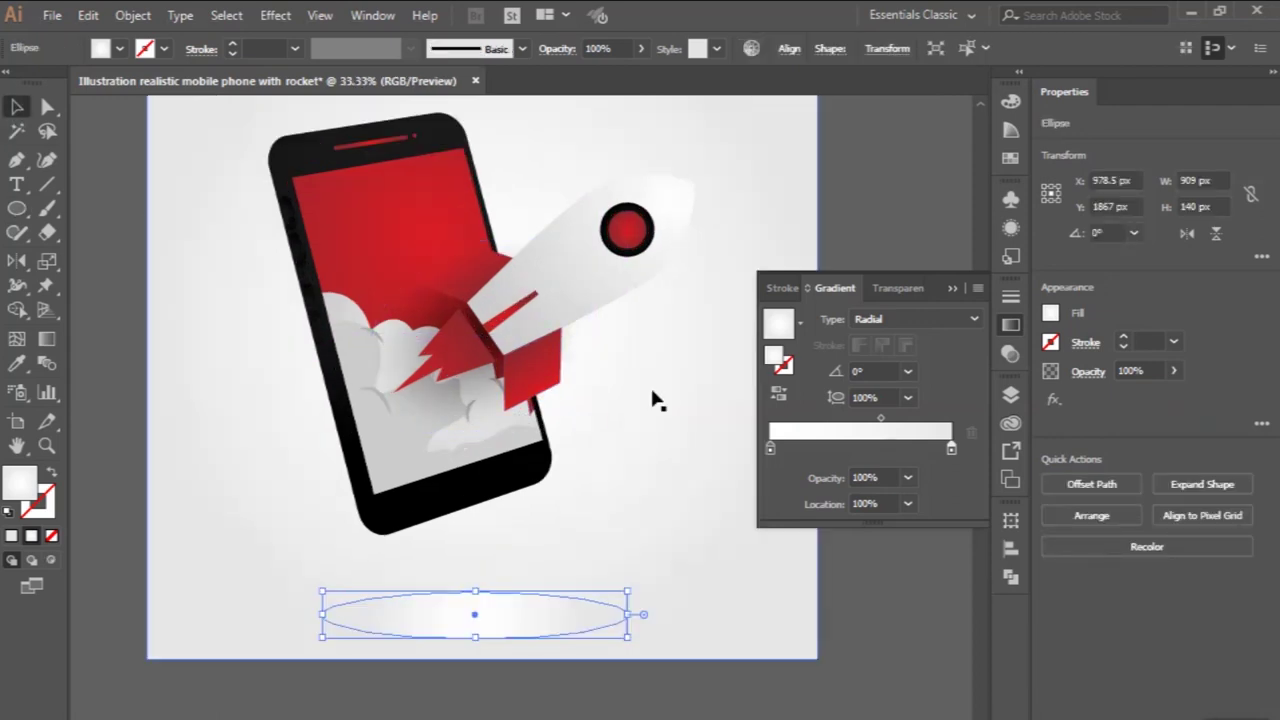
pyautogui.click(16, 363)
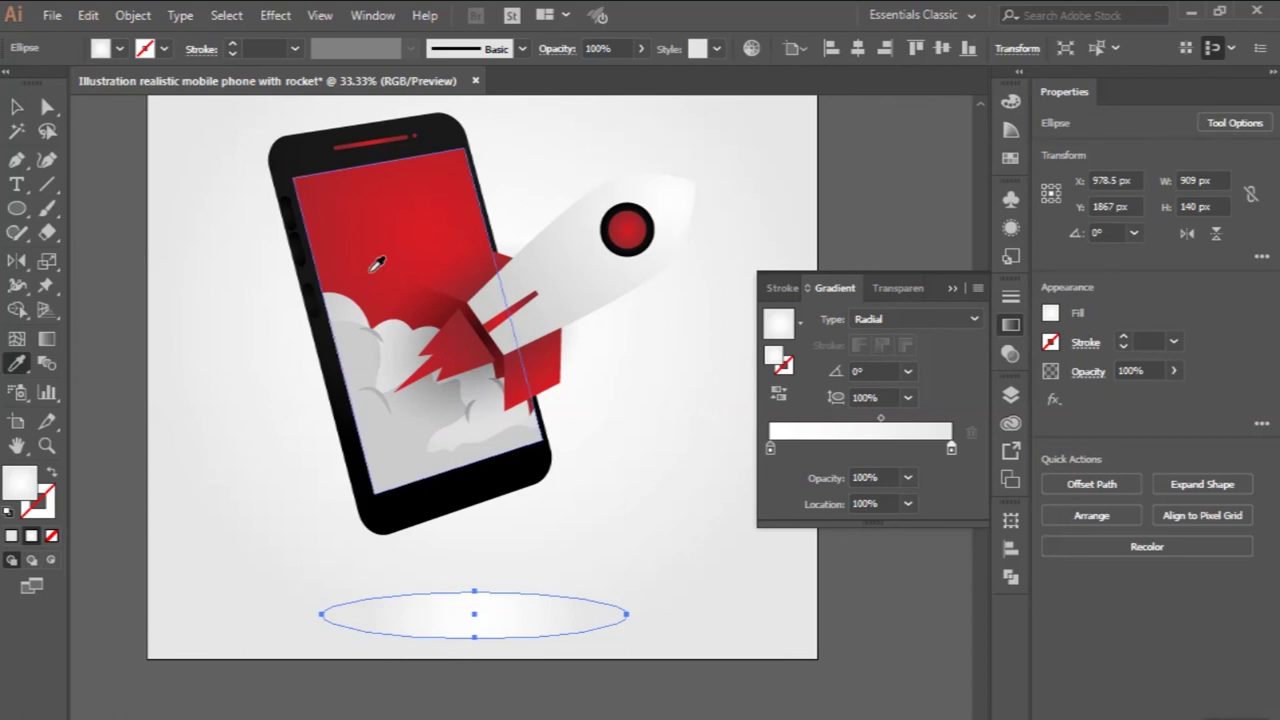
pyautogui.click(414, 286)
pyautogui.click(16, 106)
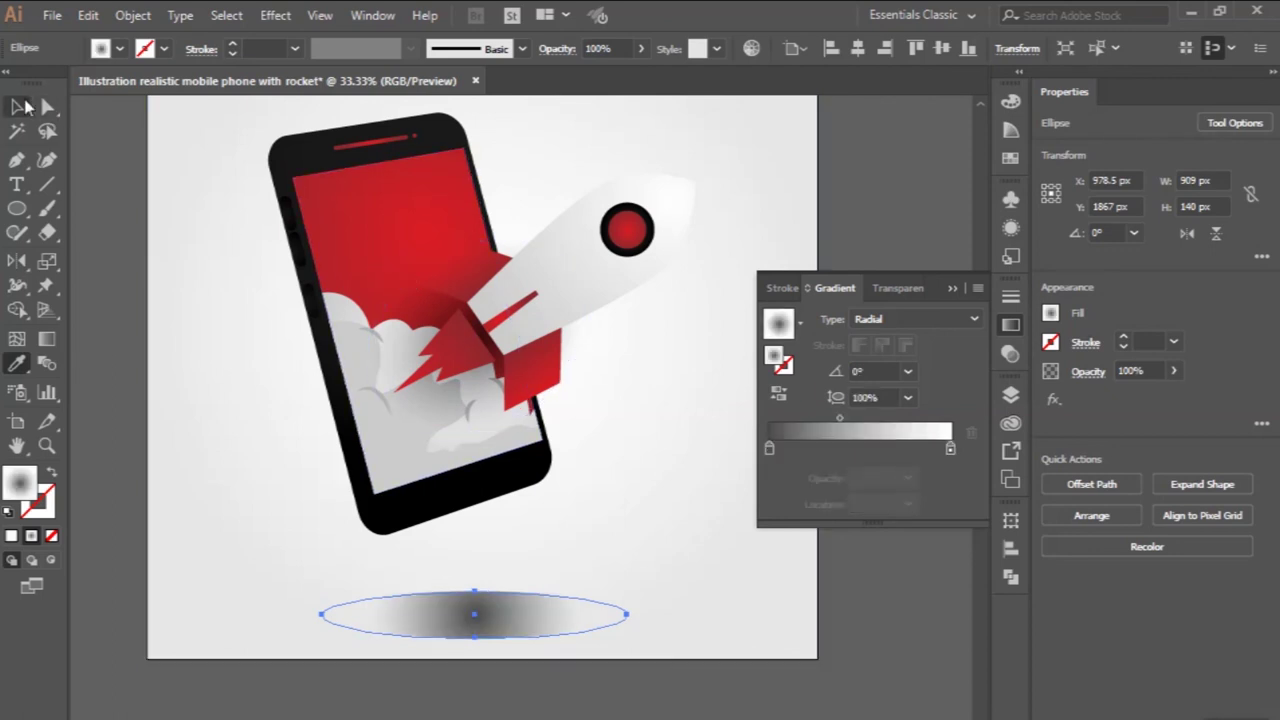
# - Flatten the ellipse's gradient to fit its shape and set the left stop to hex b3b3b3
pyautogui.click(47, 338)
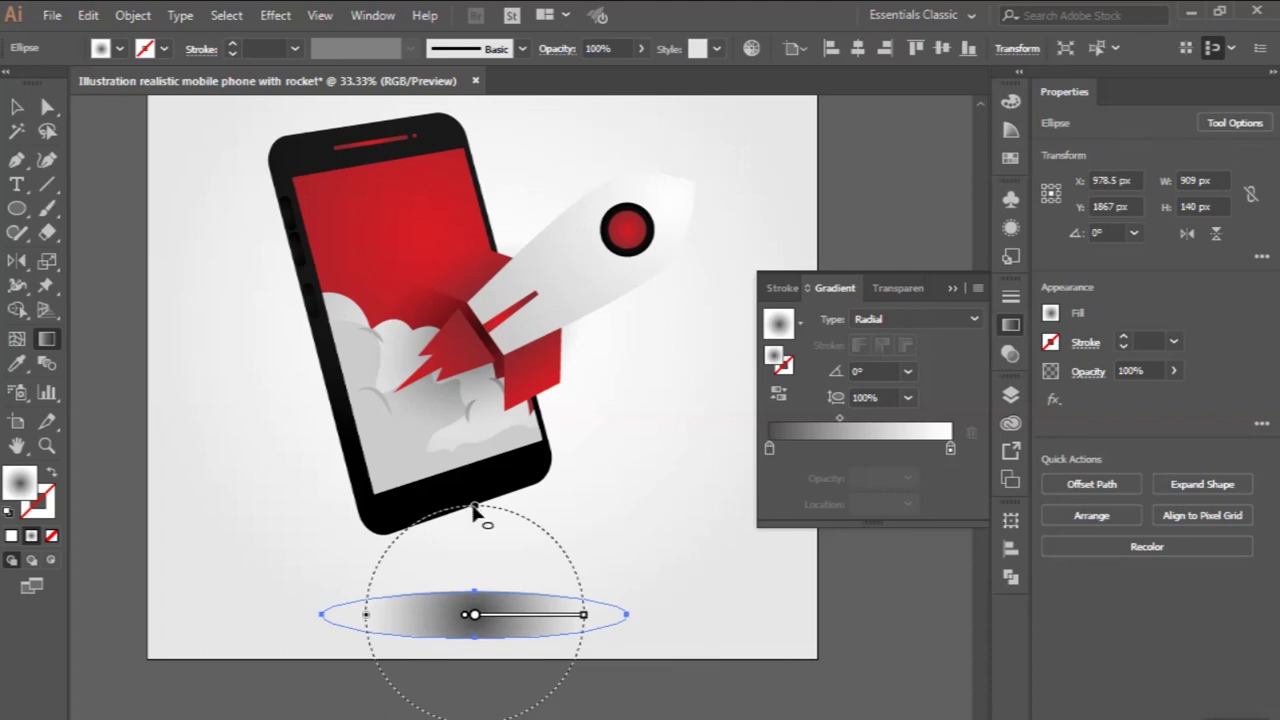
pyautogui.moveTo(474, 507); pyautogui.dragTo(477, 589)
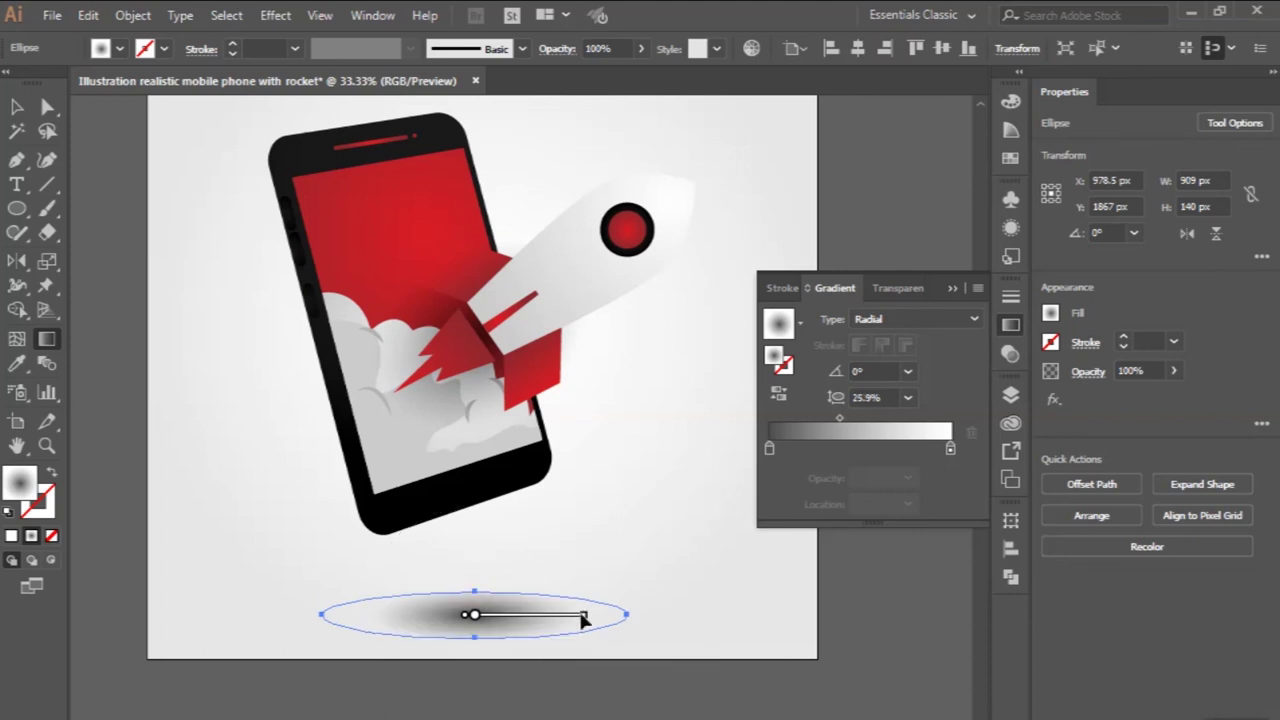
pyautogui.moveTo(585, 616); pyautogui.dragTo(626, 614)
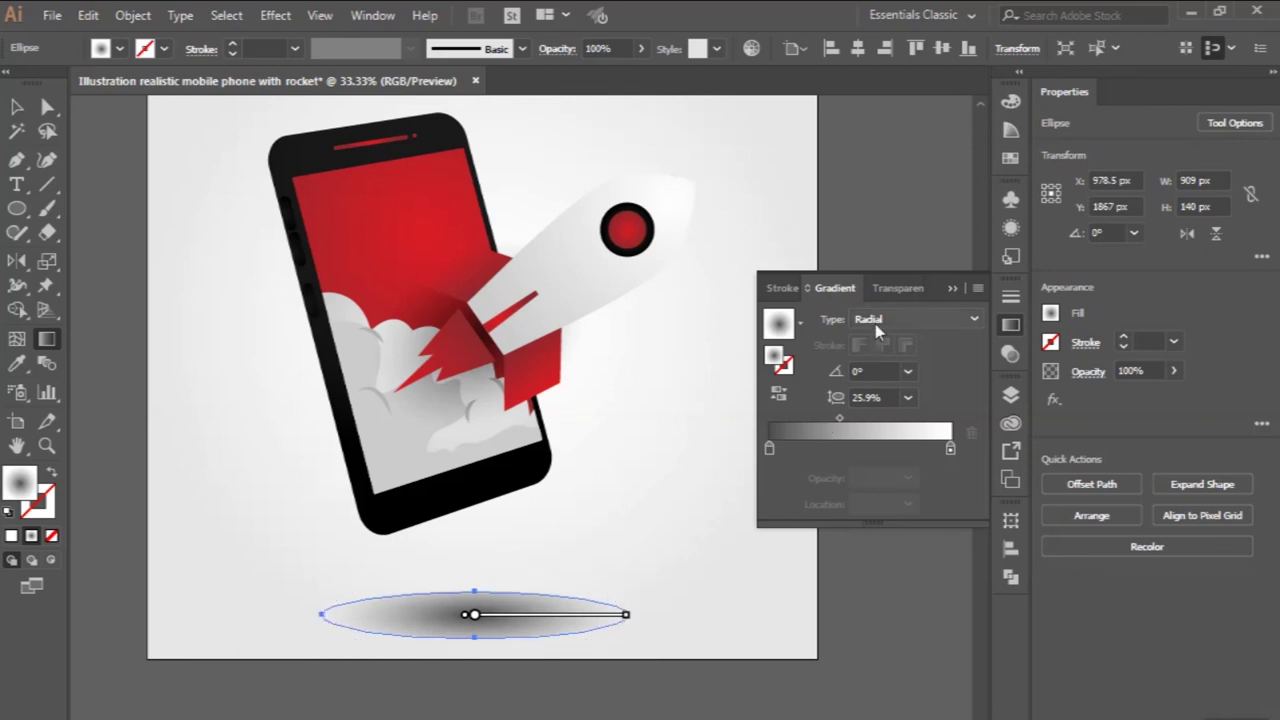
pyautogui.doubleClick(769, 449)
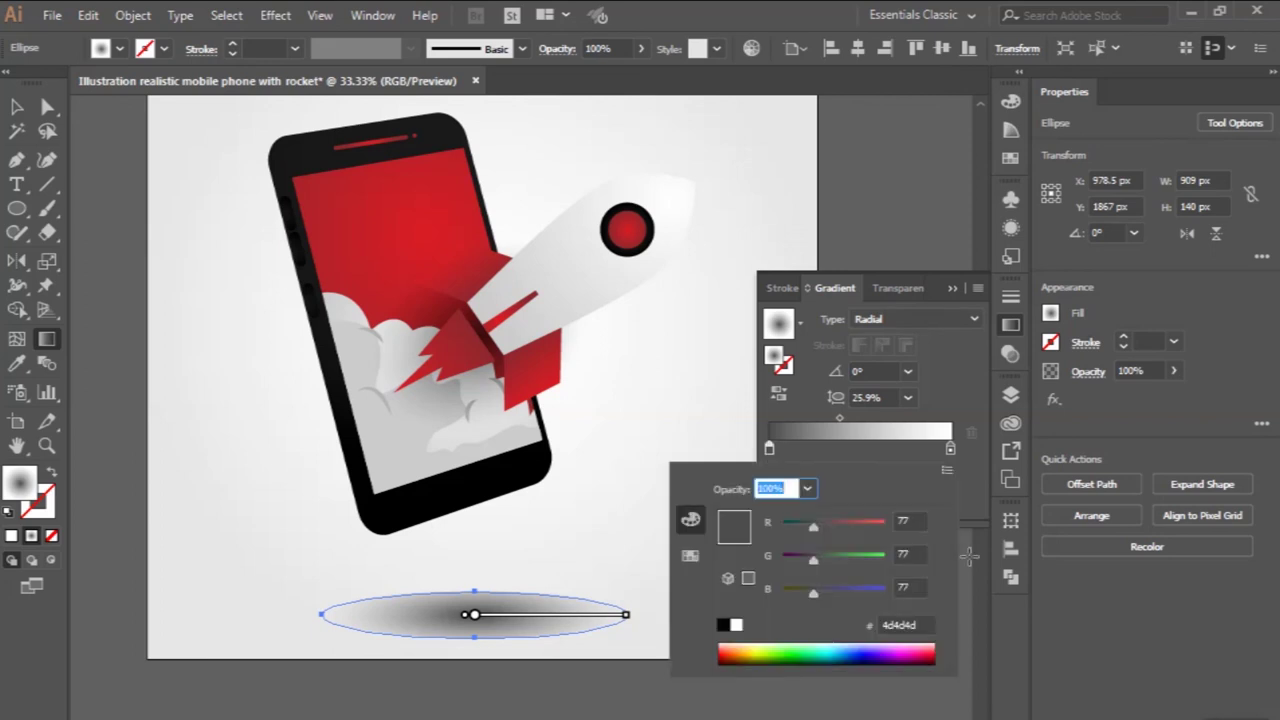
pyautogui.click(918, 626)
pyautogui.doubleClick(918, 626)
pyautogui.write('b3b3b3')
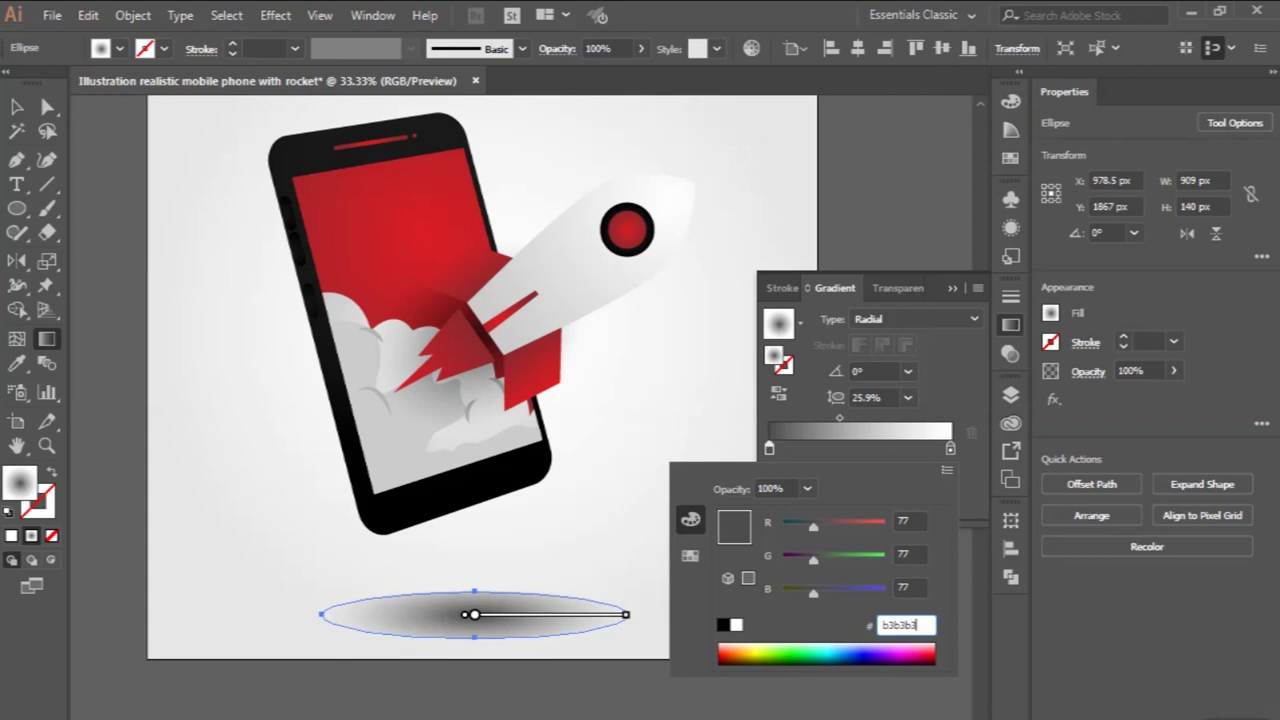
pyautogui.press('Return')
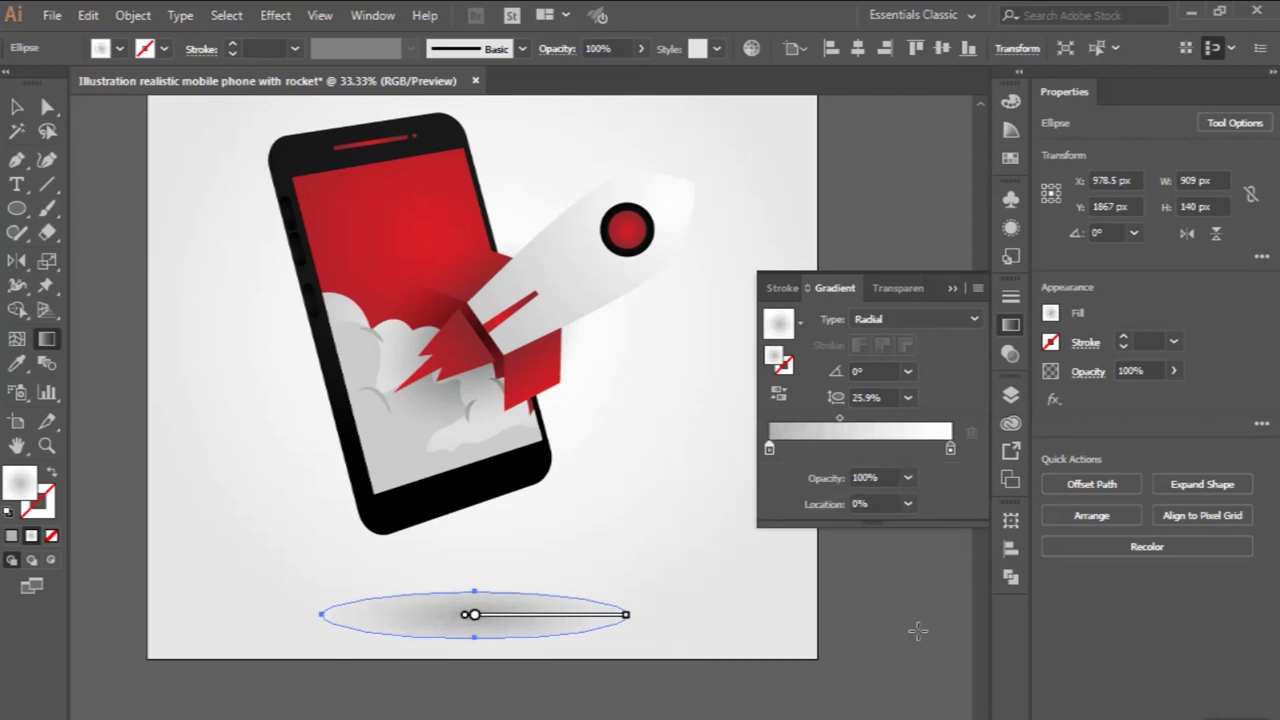
pyautogui.click(17, 108)
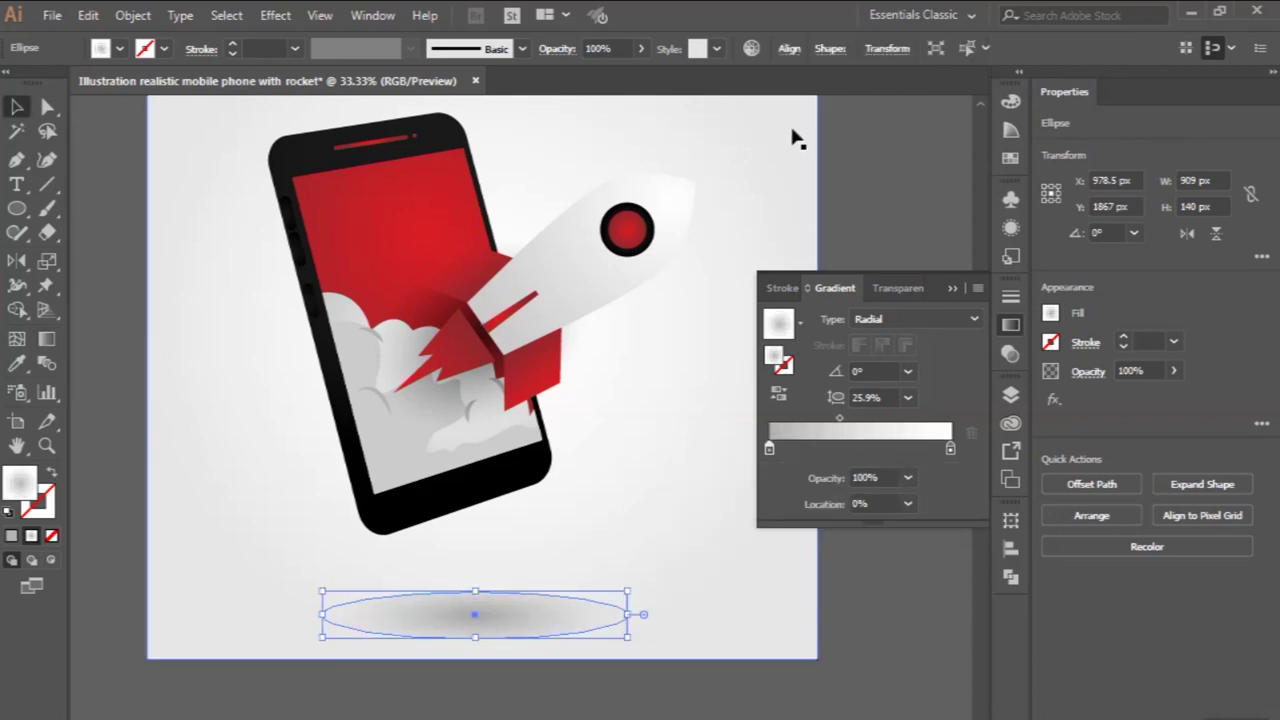
# - Set the shadow ellipse to Multiply and move it to X 752.5 px, Y 1768 px beneath the phone
pyautogui.click(897, 288)
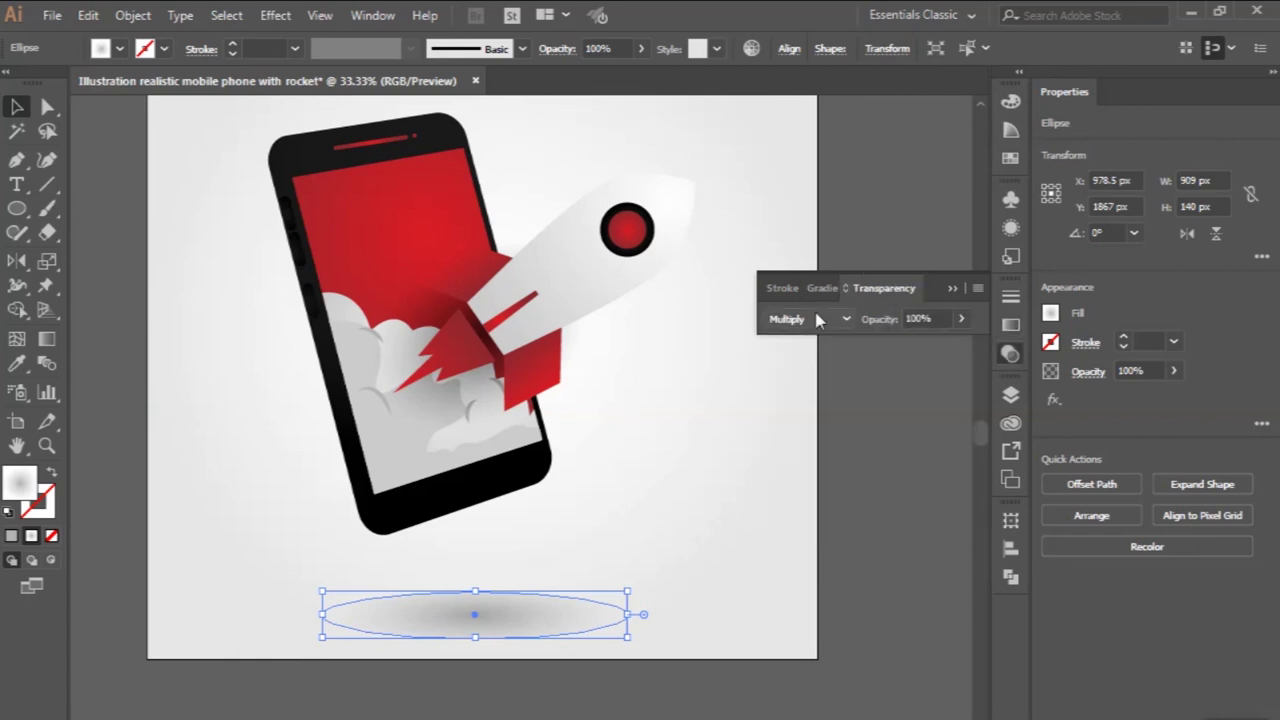
pyautogui.click(912, 543)
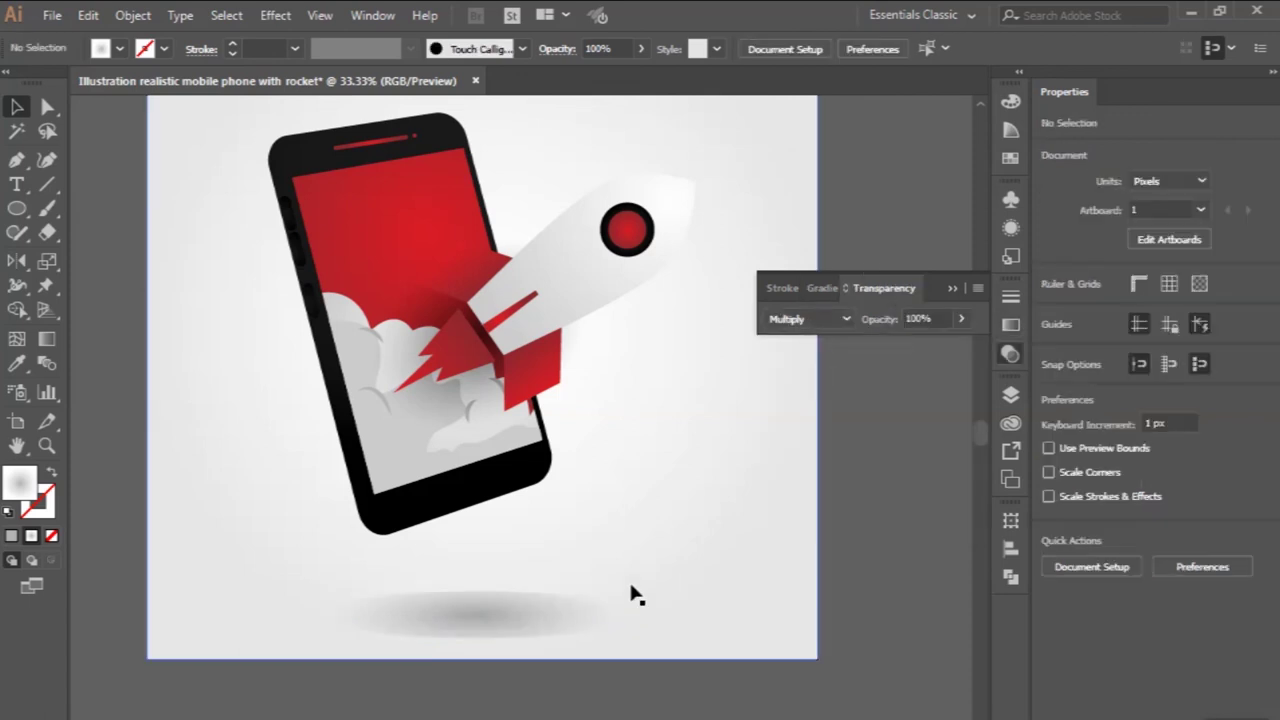
pyautogui.scroll(-1, 631, 591)
pyautogui.click(567, 603)
pyautogui.scroll(1, 567, 603)
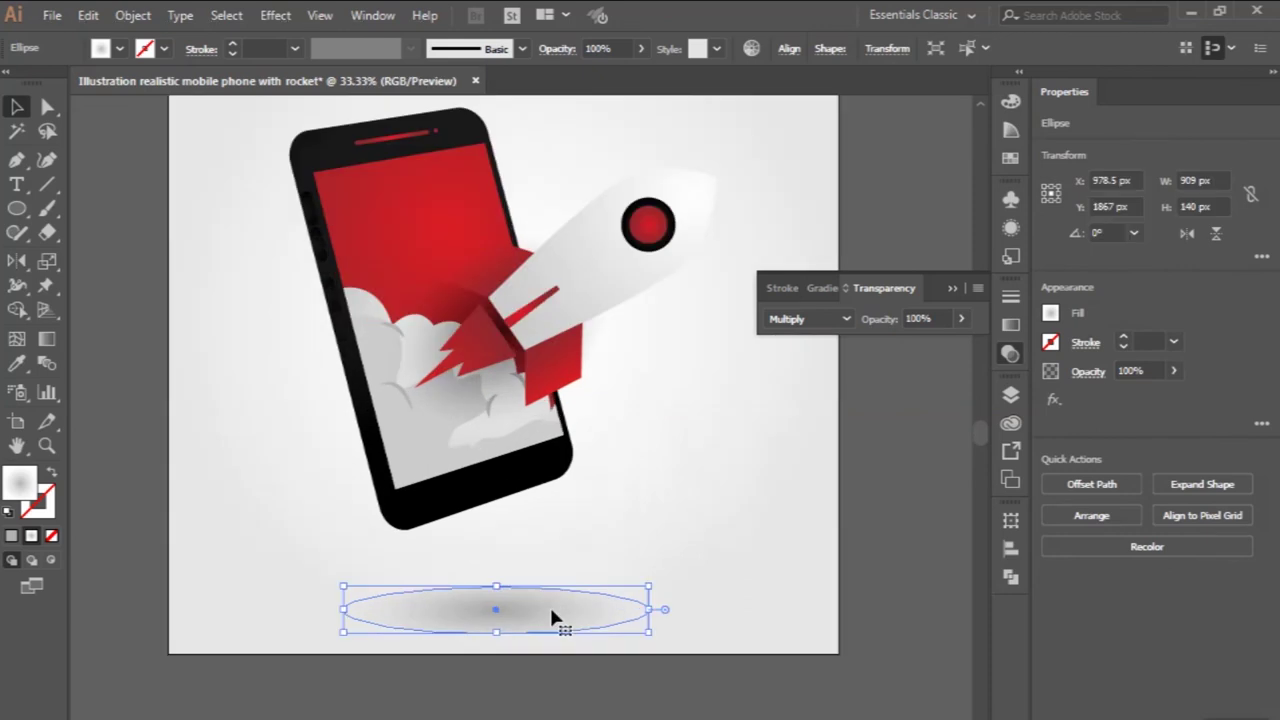
pyautogui.moveTo(550, 610); pyautogui.dragTo(533, 580)
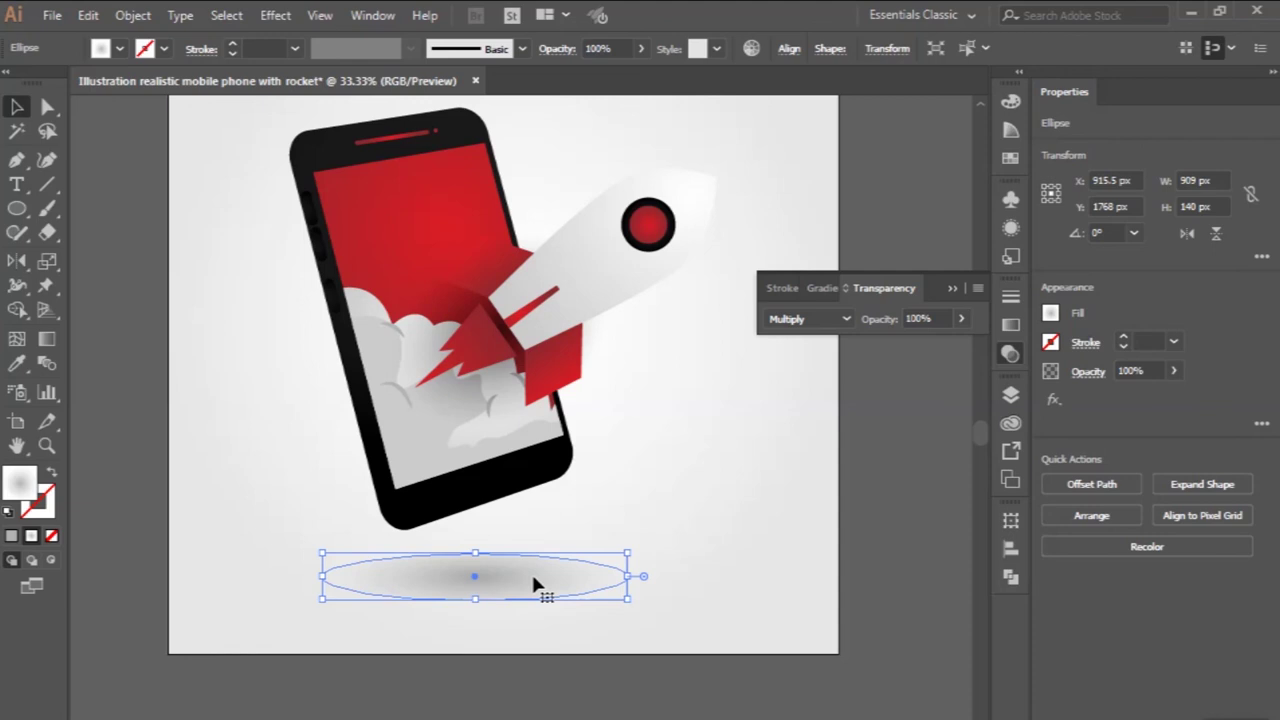
pyautogui.moveTo(537, 585); pyautogui.dragTo(484, 586)
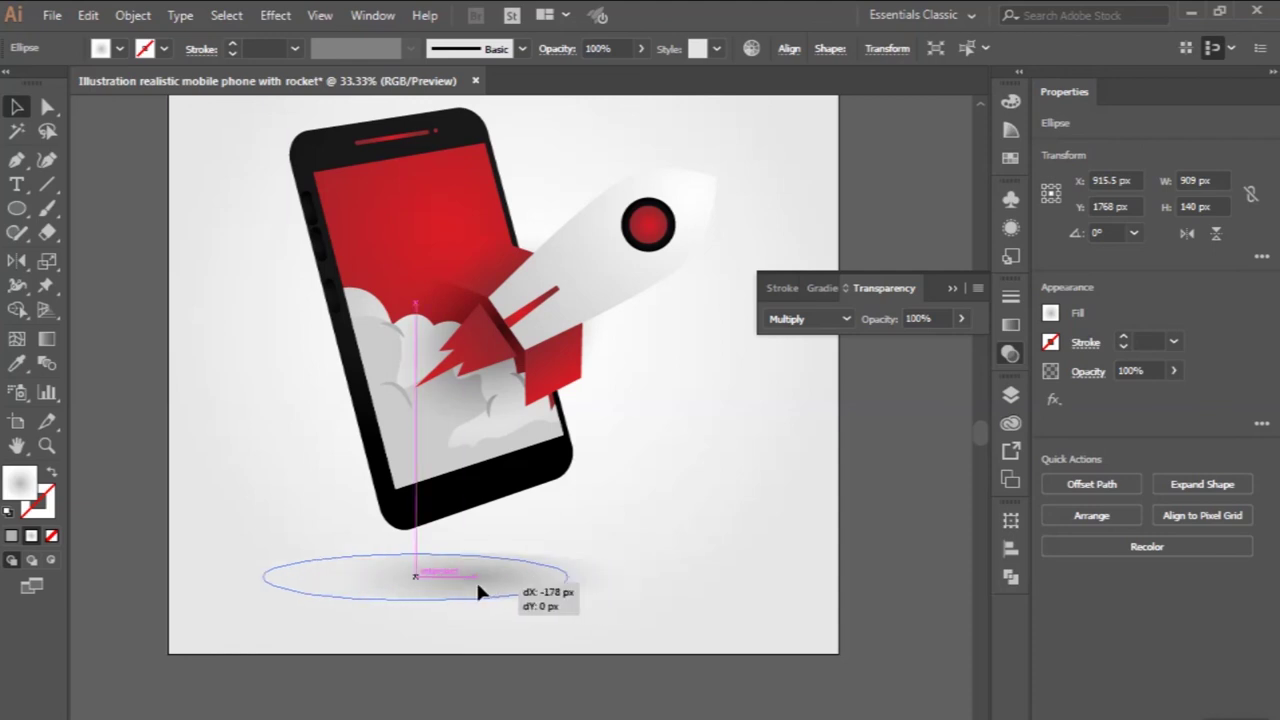
pyautogui.moveTo(484, 579); pyautogui.dragTo(483, 579)
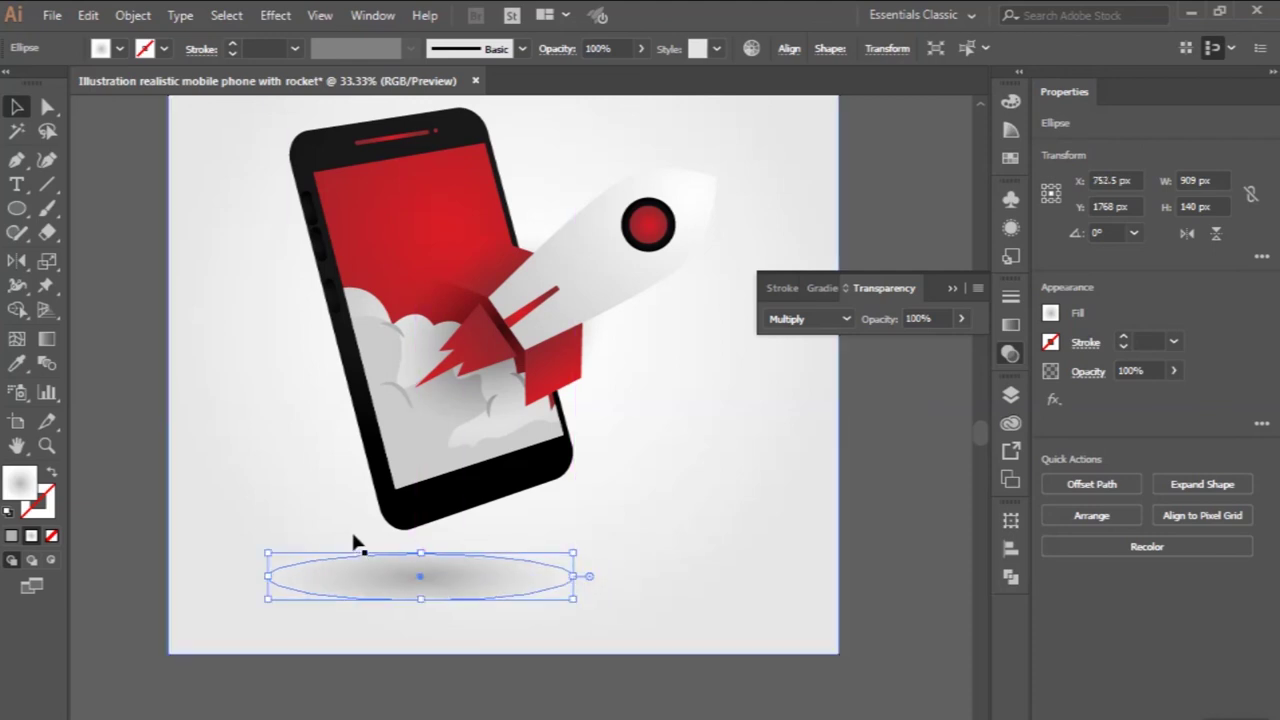
pyautogui.click(46, 338)
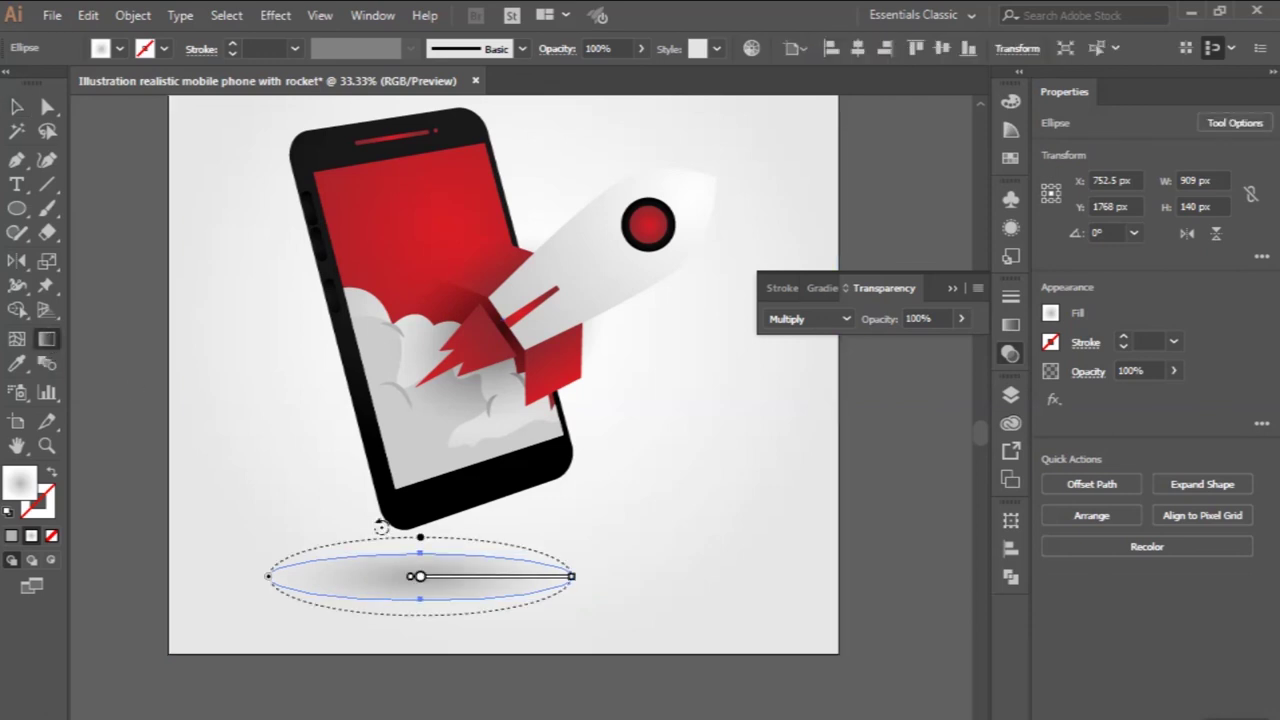
# - Squash the shadow's radial gradient to the flat ellipse and set its midpoint to 50%
pyautogui.moveTo(420, 545); pyautogui.dragTo(421, 553)
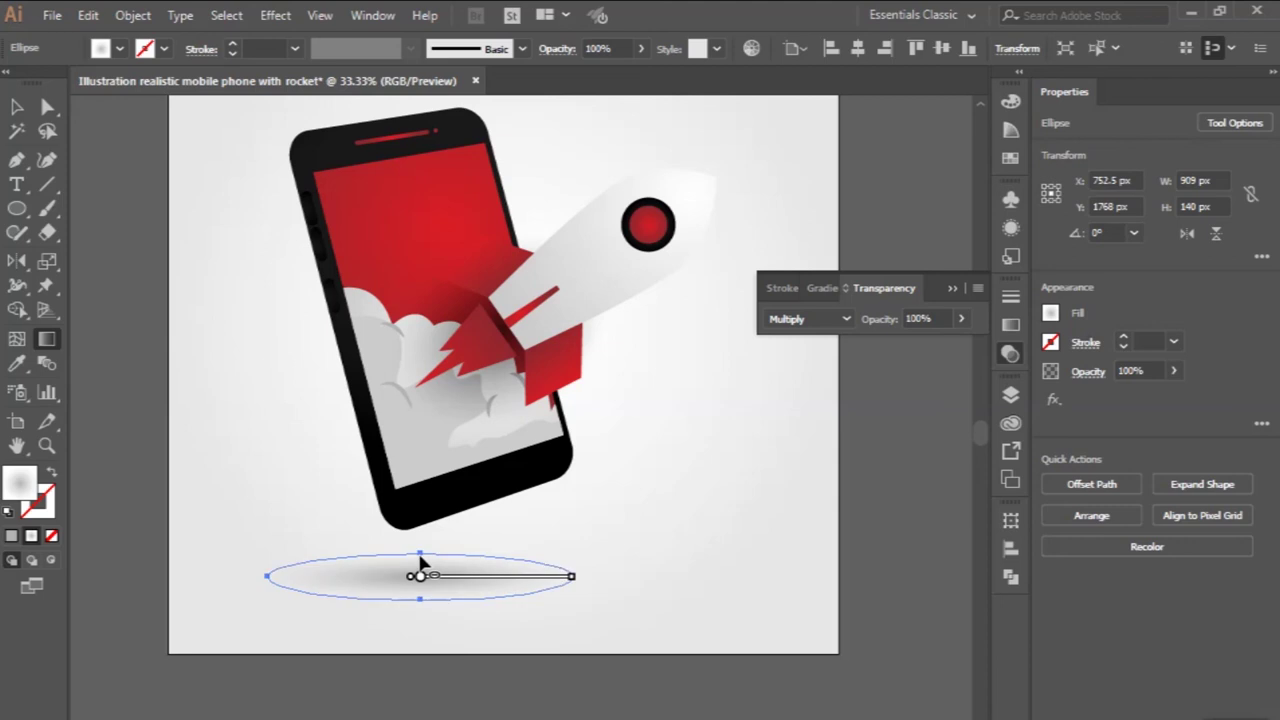
pyautogui.click(820, 289)
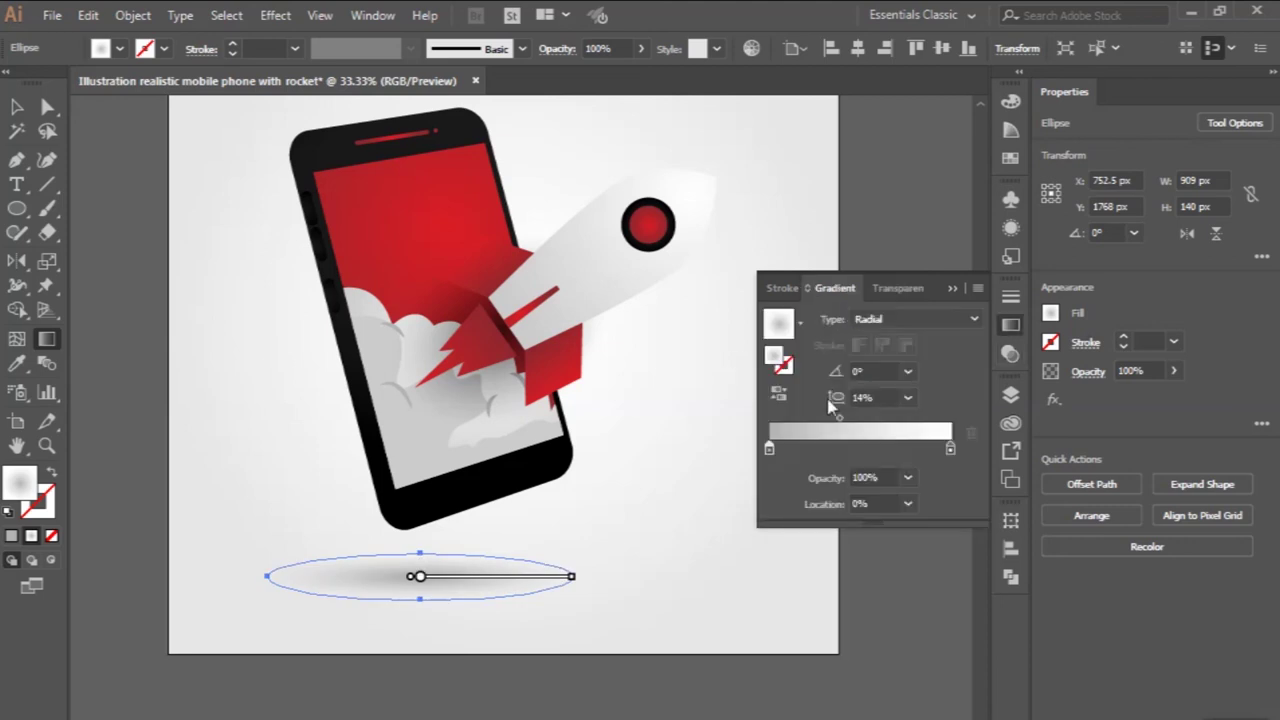
pyautogui.moveTo(840, 426); pyautogui.dragTo(855, 426)
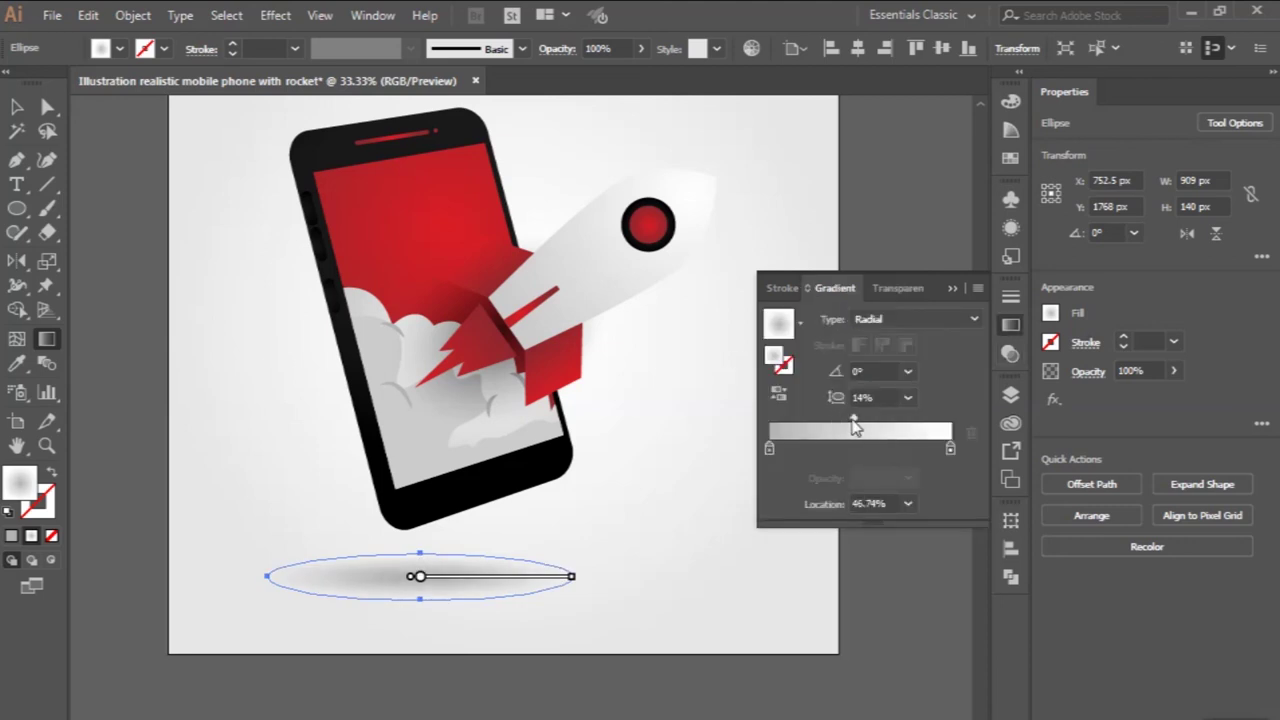
pyautogui.moveTo(855, 427); pyautogui.dragTo(861, 427)
pyautogui.click(908, 504)
pyautogui.click(945, 632)
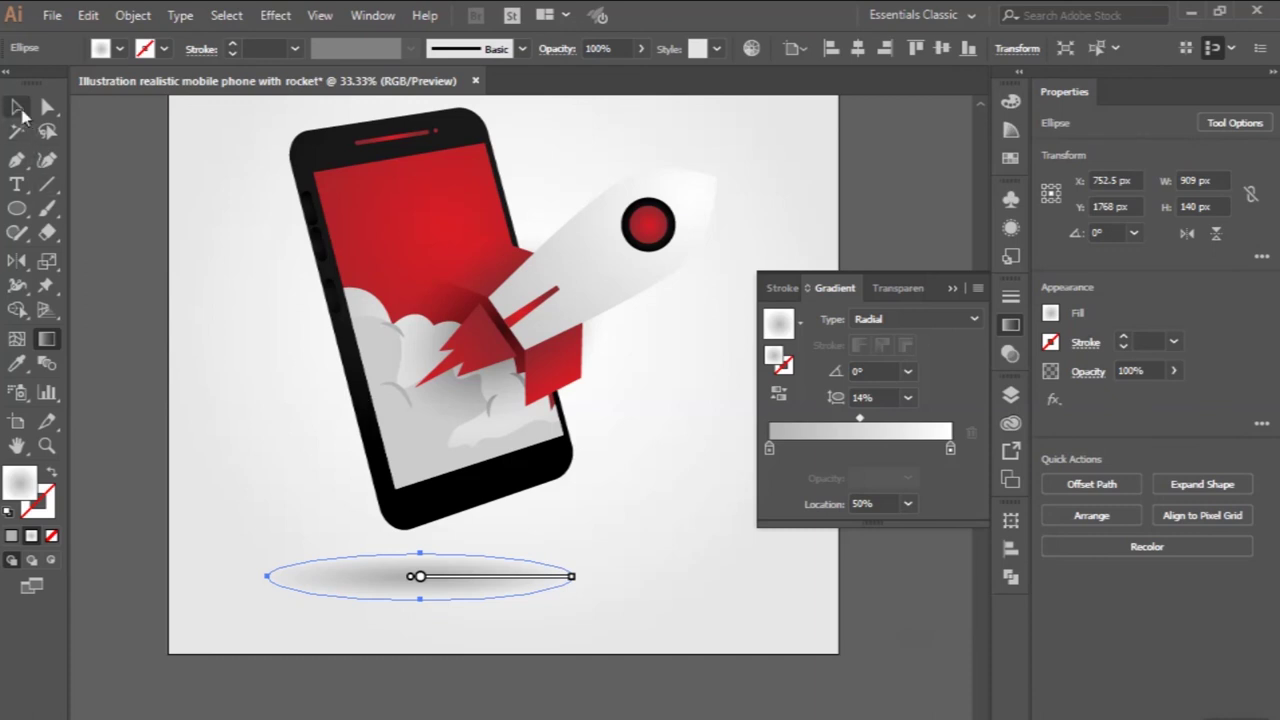
pyautogui.click(16, 106)
pyautogui.click(111, 186)
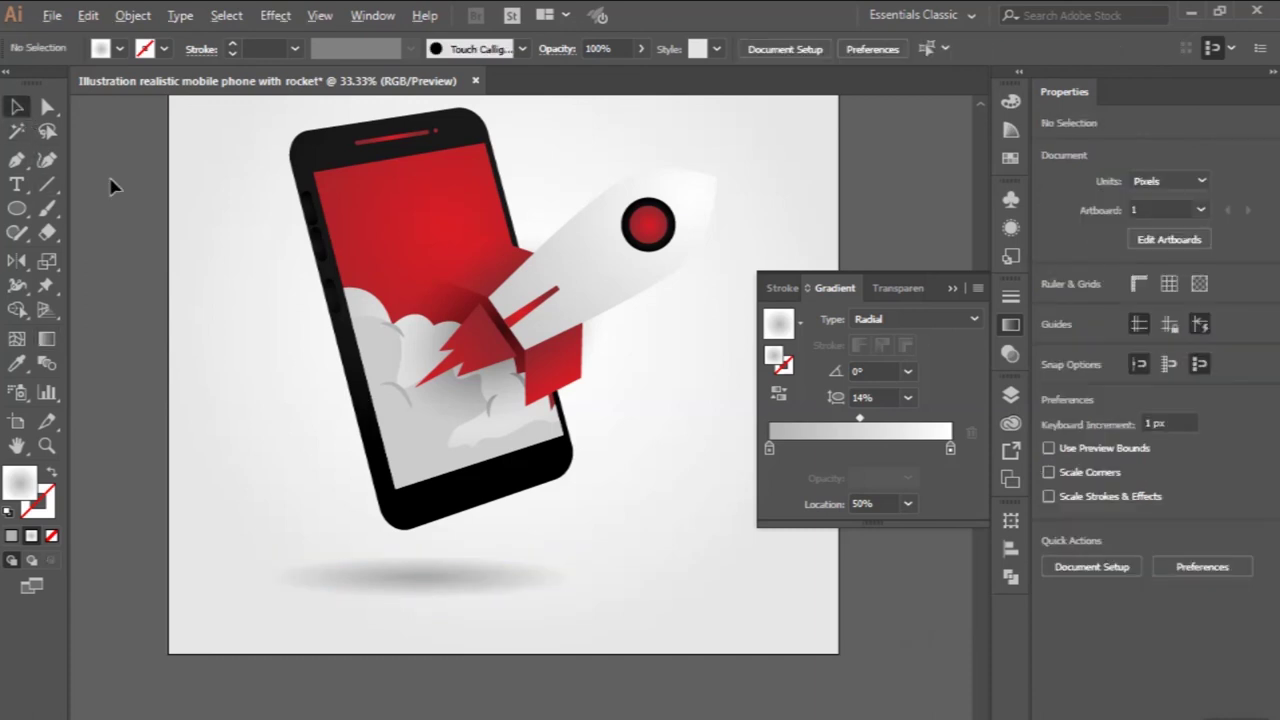
pyautogui.hotkey('ctrl', '-')
pyautogui.hotkey('ctrl', '-')
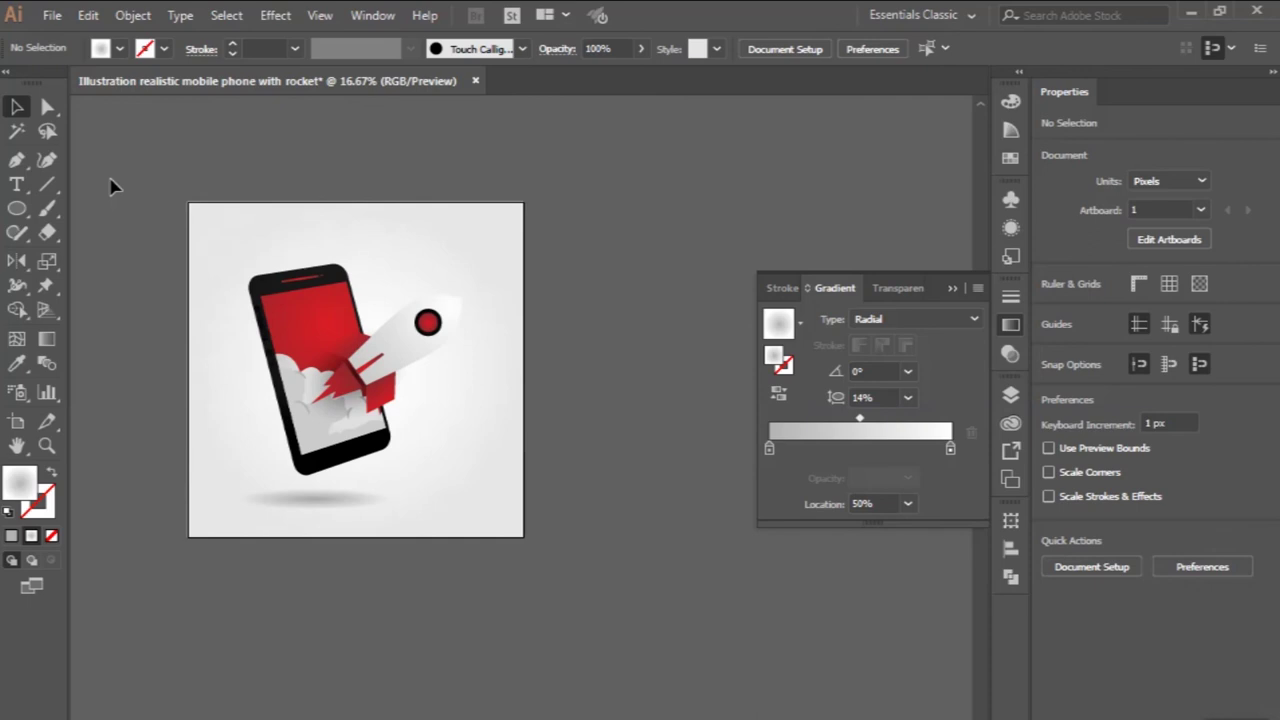
pyautogui.moveTo(175, 199)
pyautogui.mouseDown()
pyautogui.moveTo(507, 528)
pyautogui.moveTo(486, 453)
pyautogui.mouseUp()
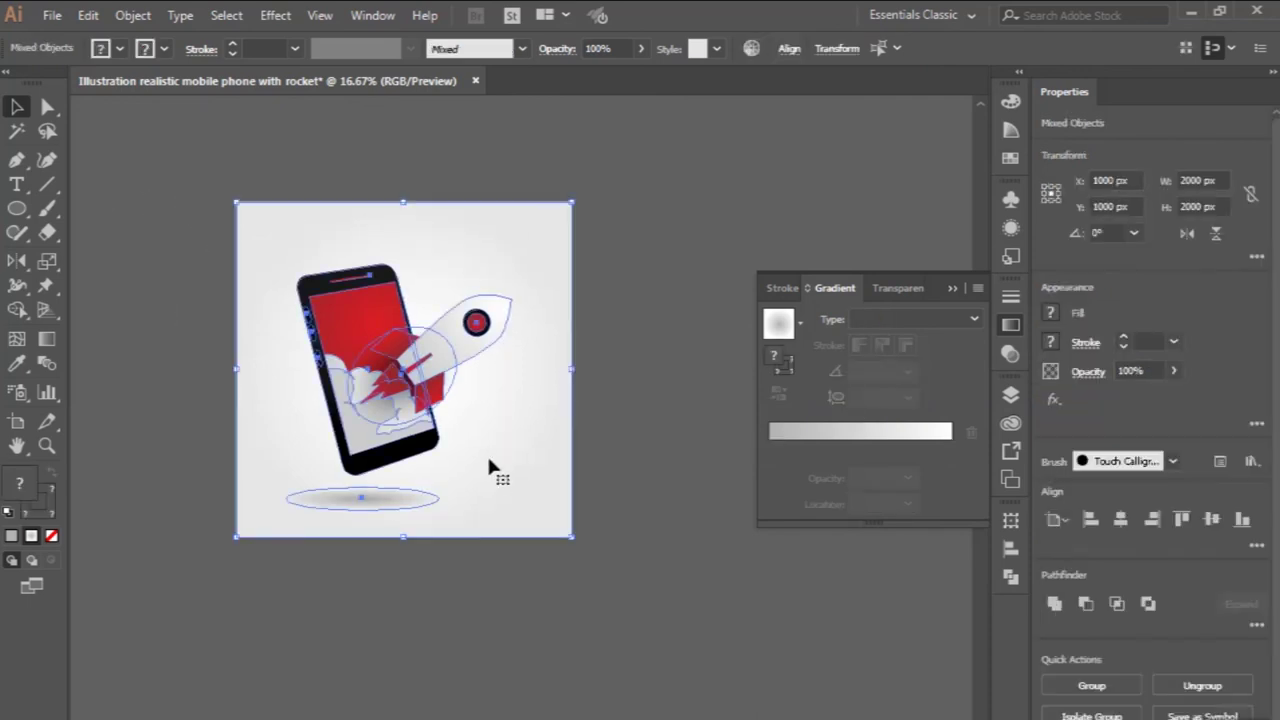
# - Widen the background square's radial gradient by dragging its endpoint outward
pyautogui.click(607, 388)
pyautogui.click(523, 397)
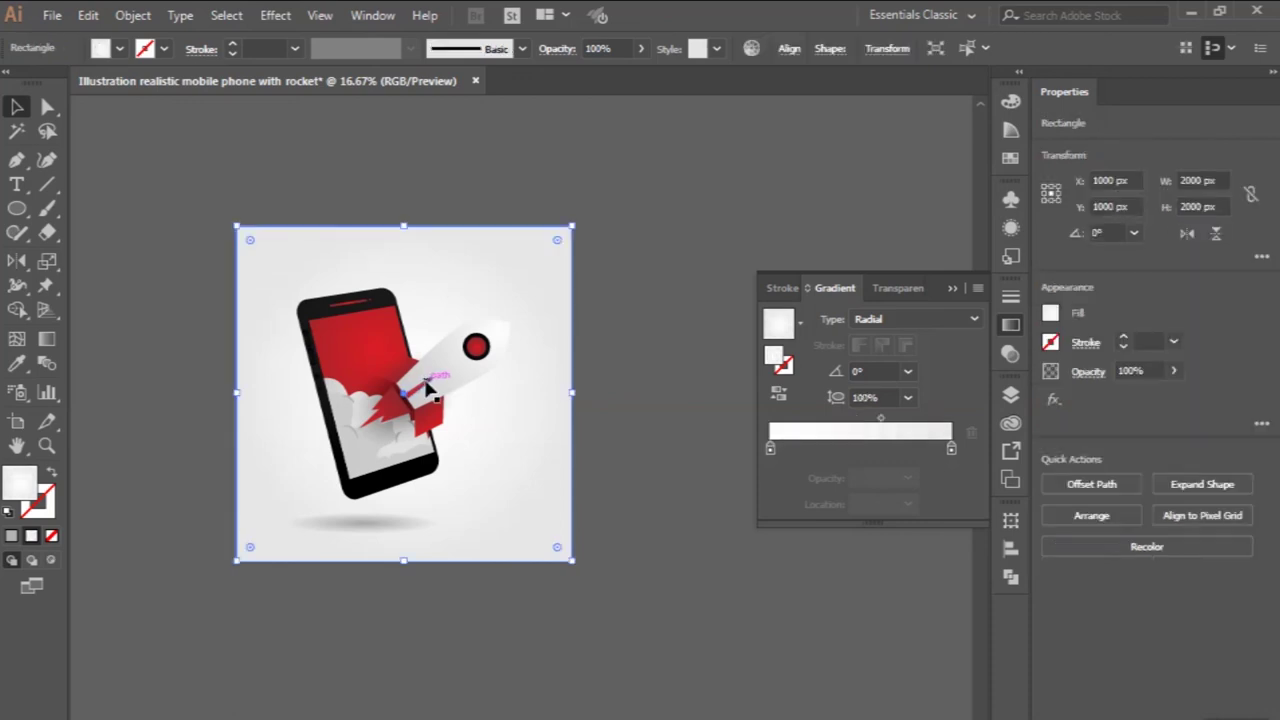
pyautogui.click(47, 339)
pyautogui.moveTo(571, 396)
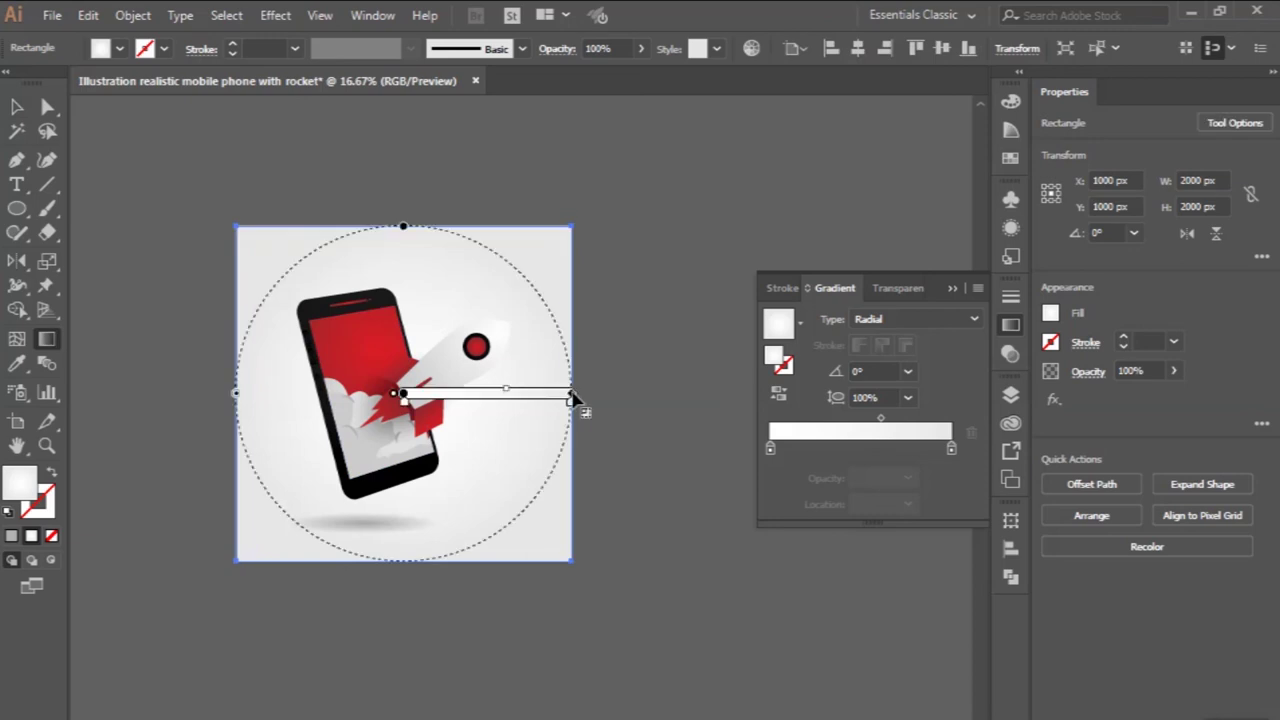
pyautogui.moveTo(572, 393); pyautogui.dragTo(612, 393)
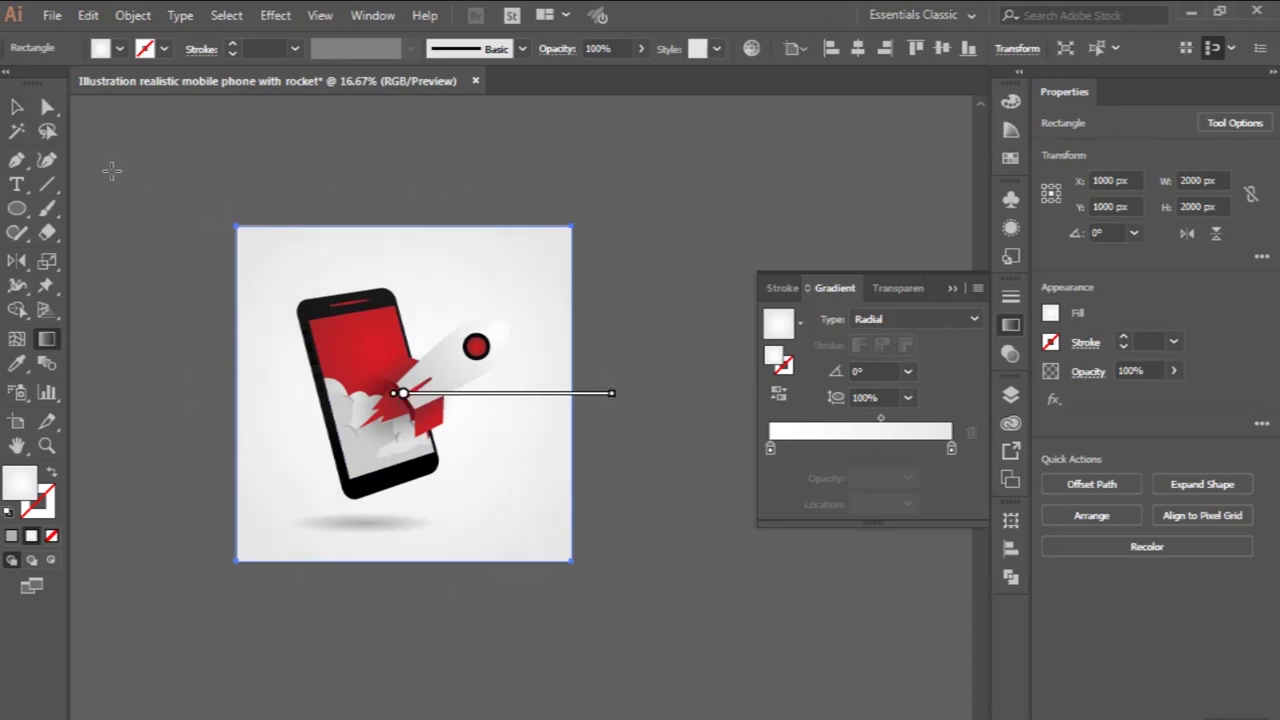
pyautogui.click(20, 108)
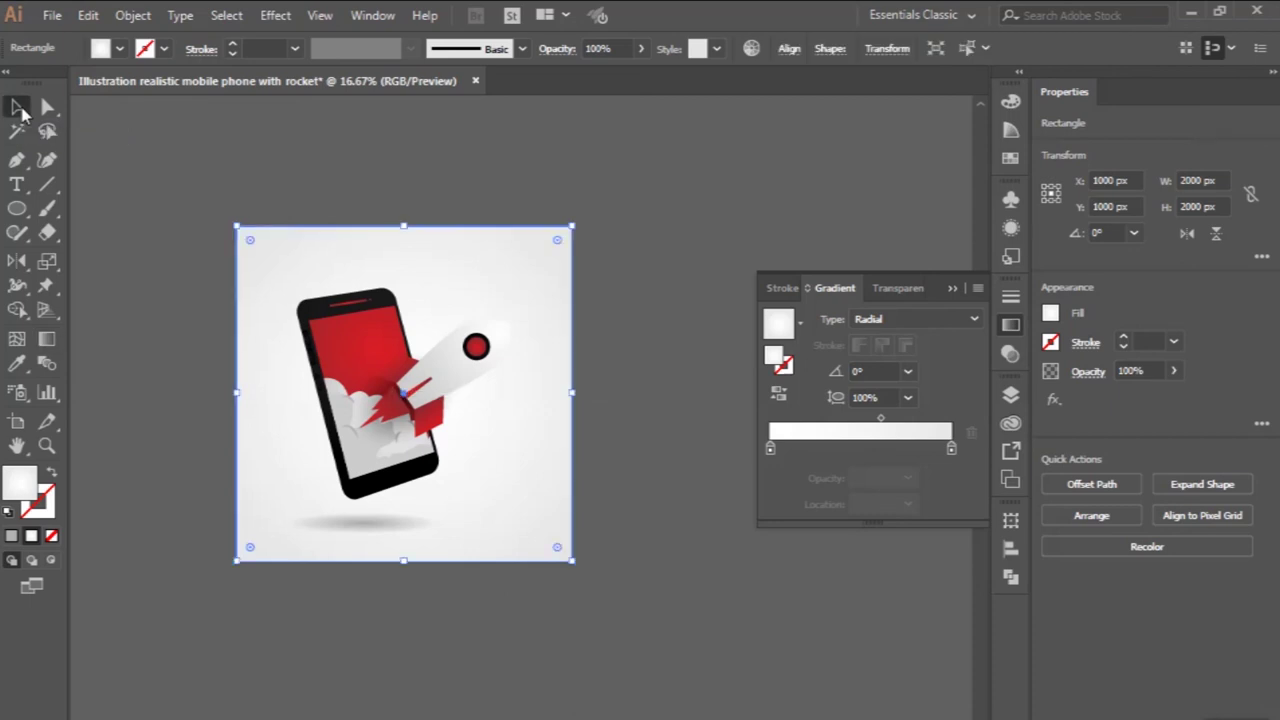
pyautogui.click(165, 193)
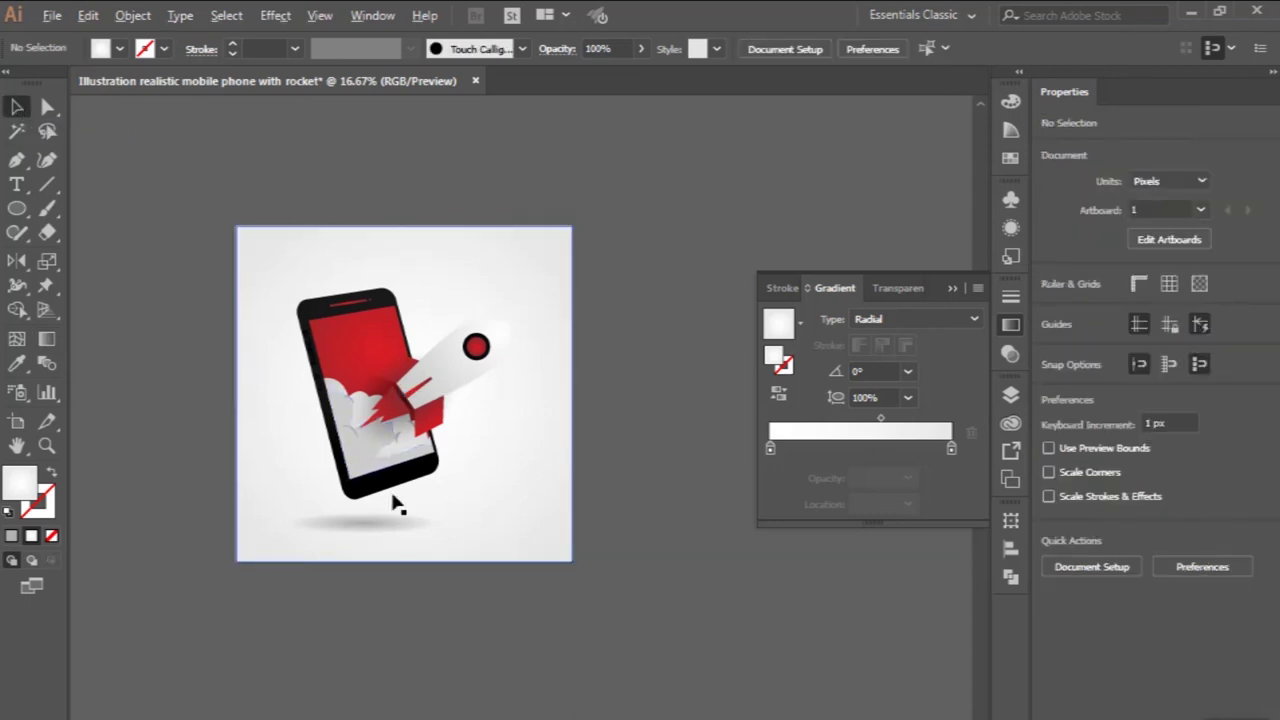
# - Group the phone with its shadow ellipse and centre them horizontally on the artboard
pyautogui.scroll(1, 391, 506)
pyautogui.click(393, 468)
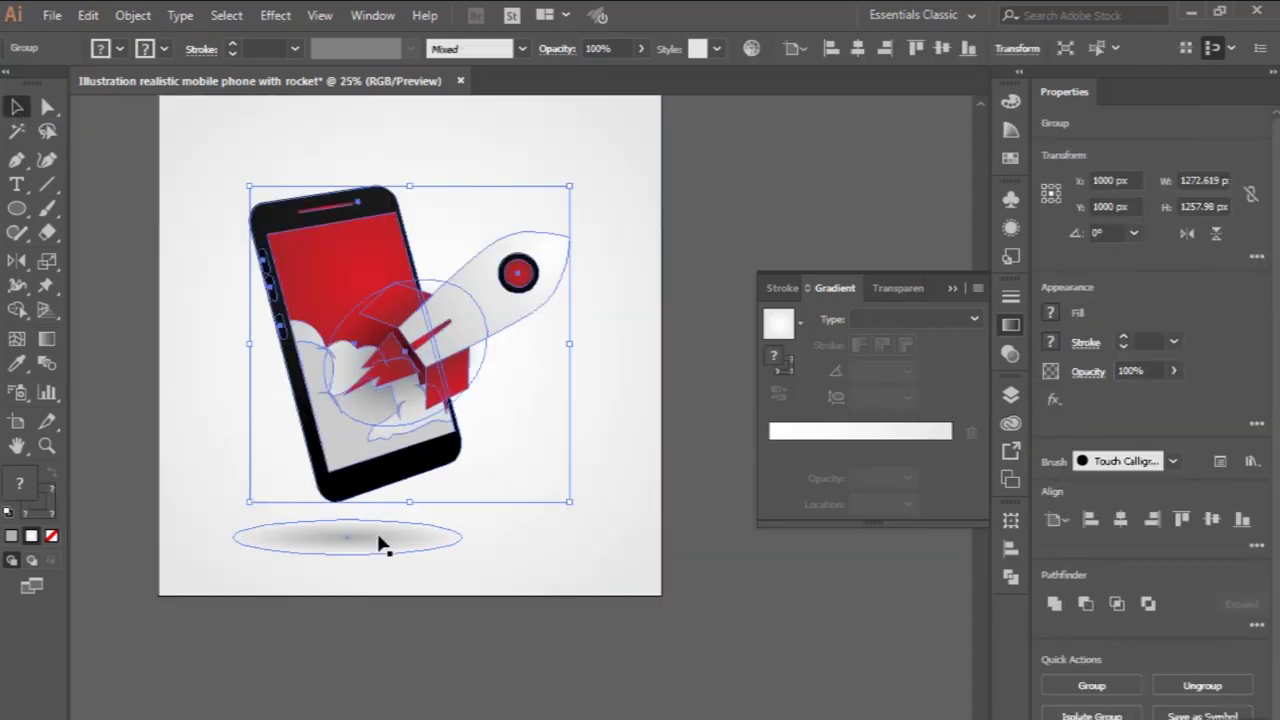
pyautogui.keyDown('shift'); pyautogui.click(377, 541); pyautogui.keyUp('shift')
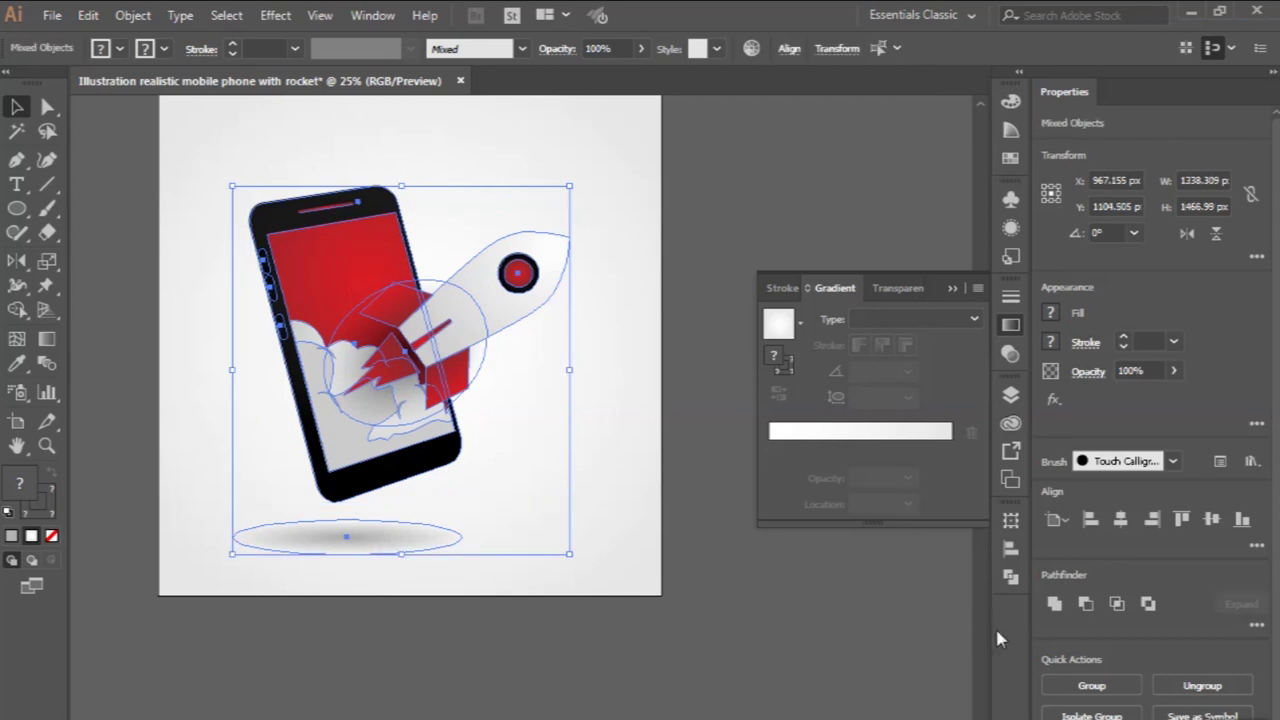
pyautogui.click(1092, 686)
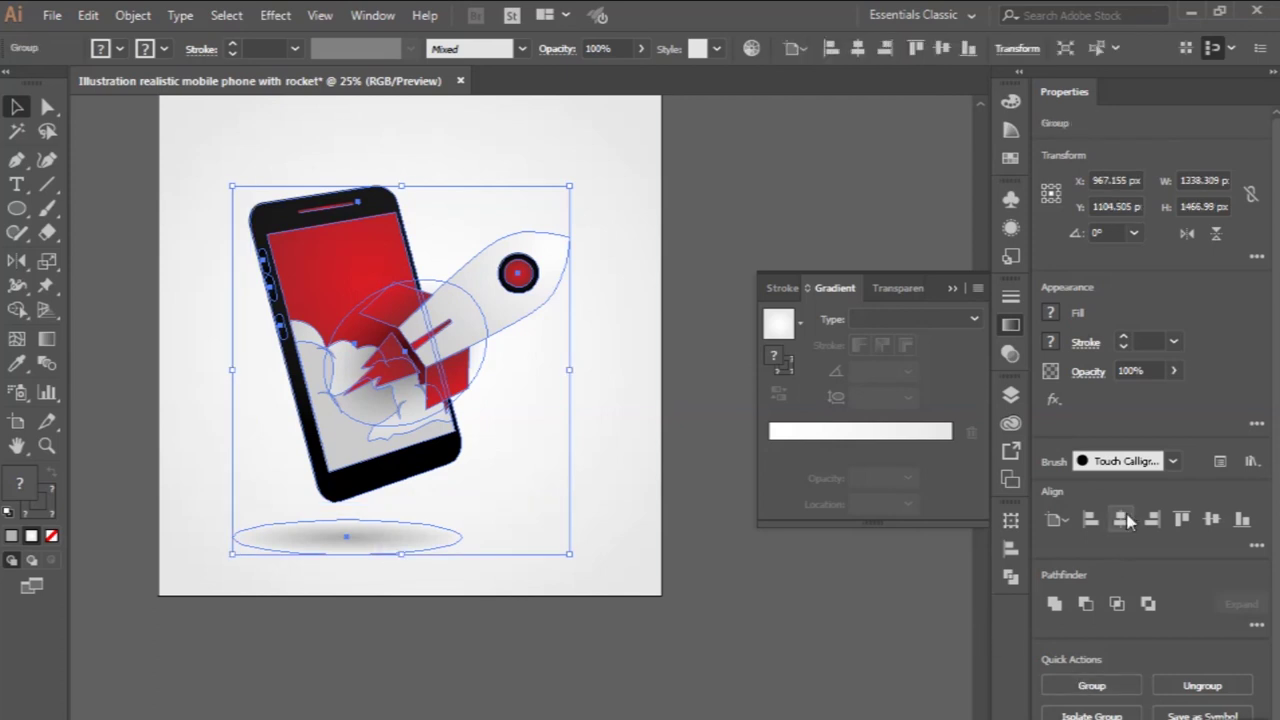
pyautogui.click(1120, 519)
pyautogui.click(786, 551)
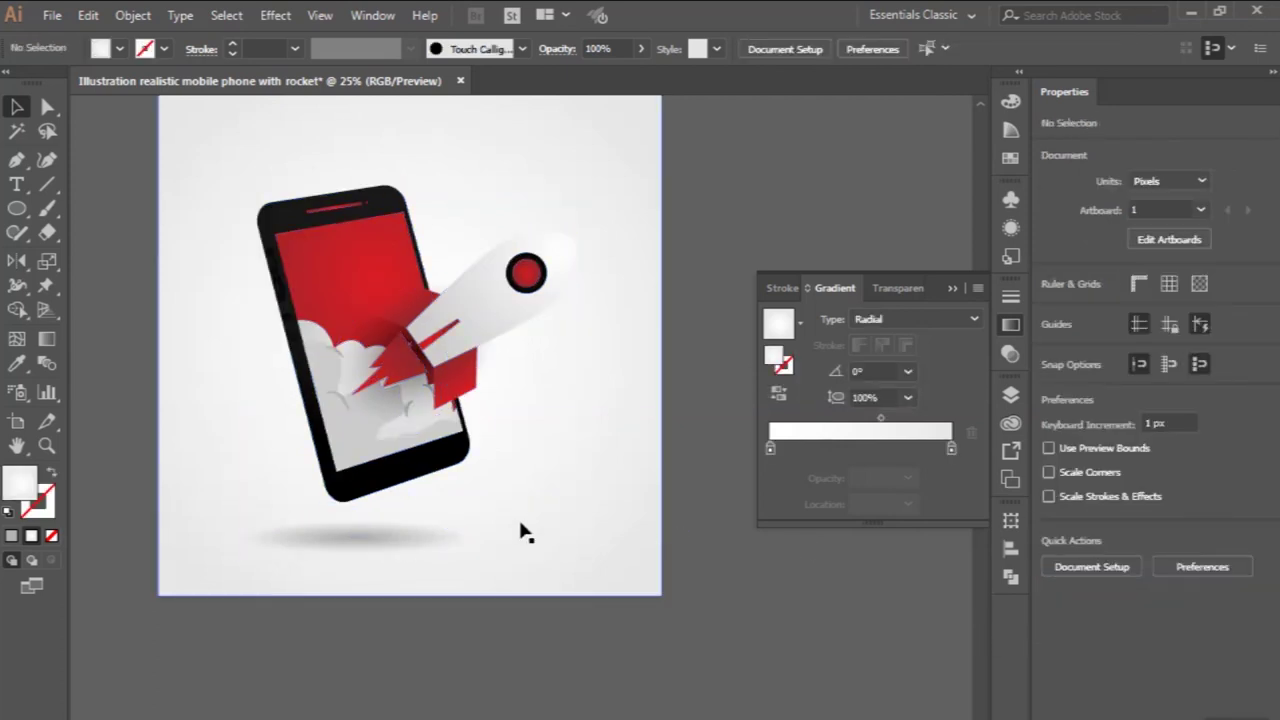
pyautogui.hotkey('ctrl', '-')
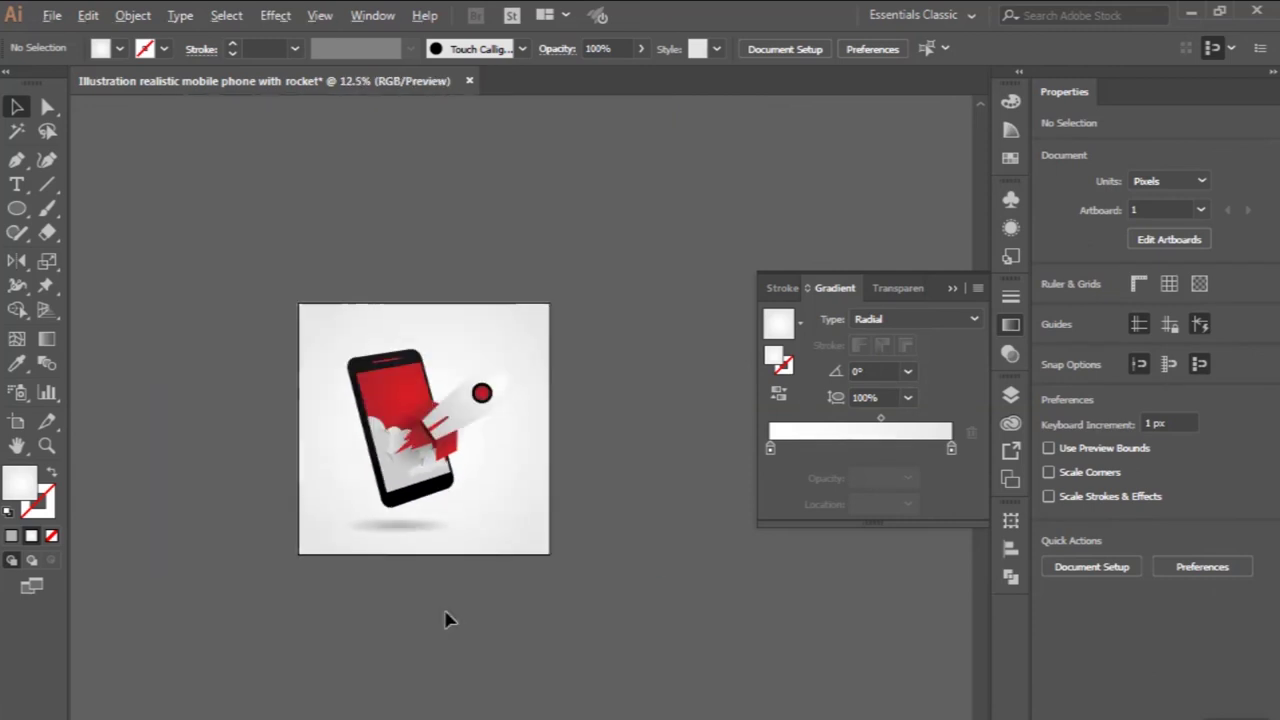
pyautogui.hotkey('ctrl', '+')
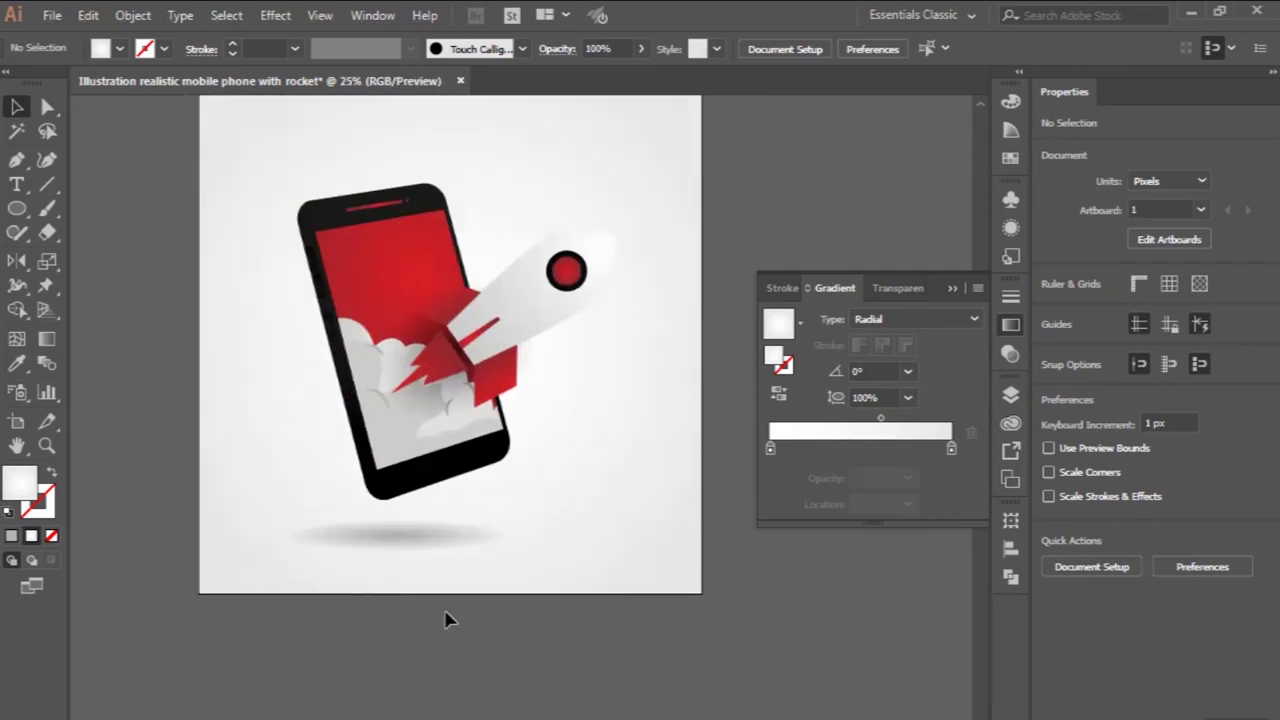